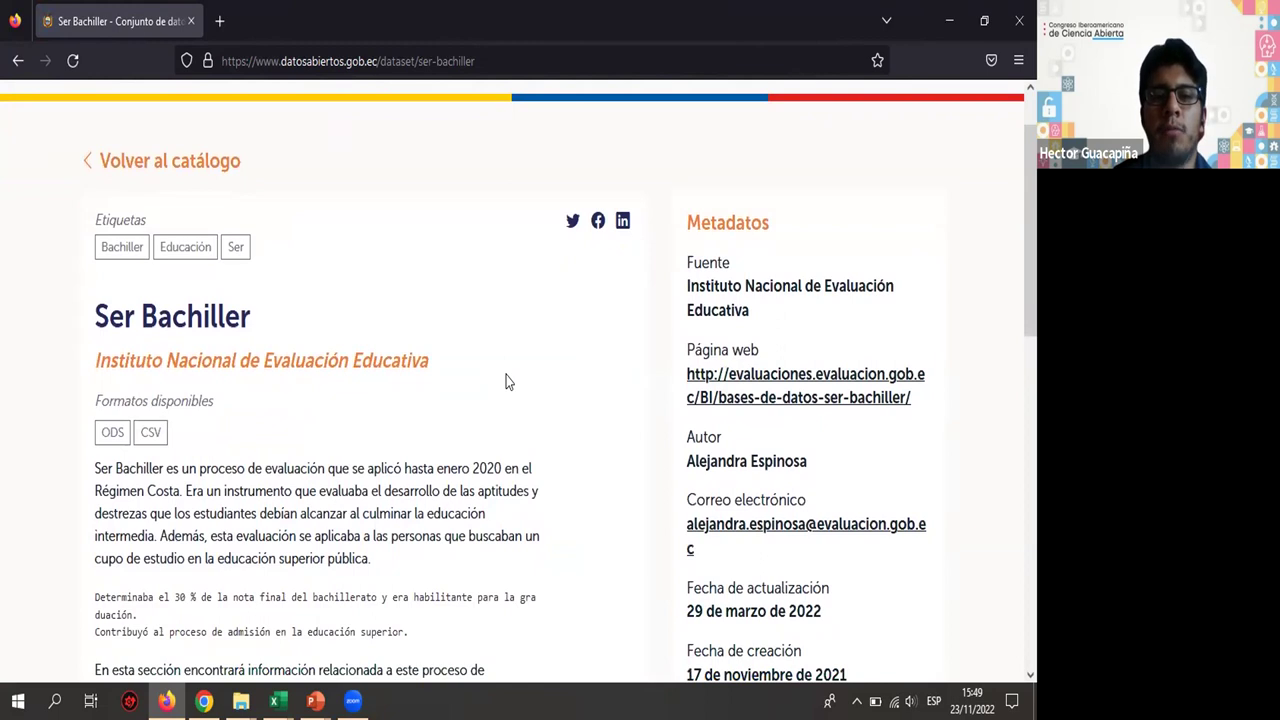
# - Examine the Ser Bachiller dataset page, covering its description, available formats, metadata and the list of downloadable files
pyautogui.scroll(-1, 506, 381)
pyautogui.scroll(-1, 506, 381)
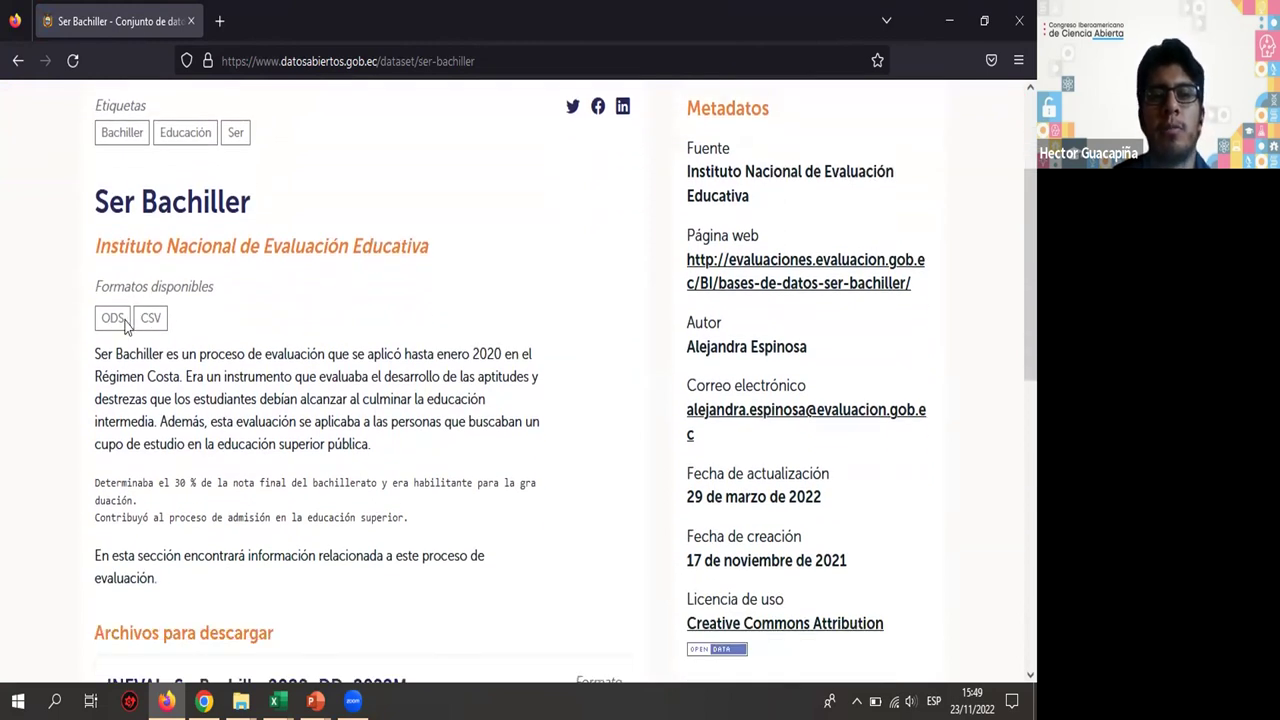
pyautogui.scroll(-1, 209, 340)
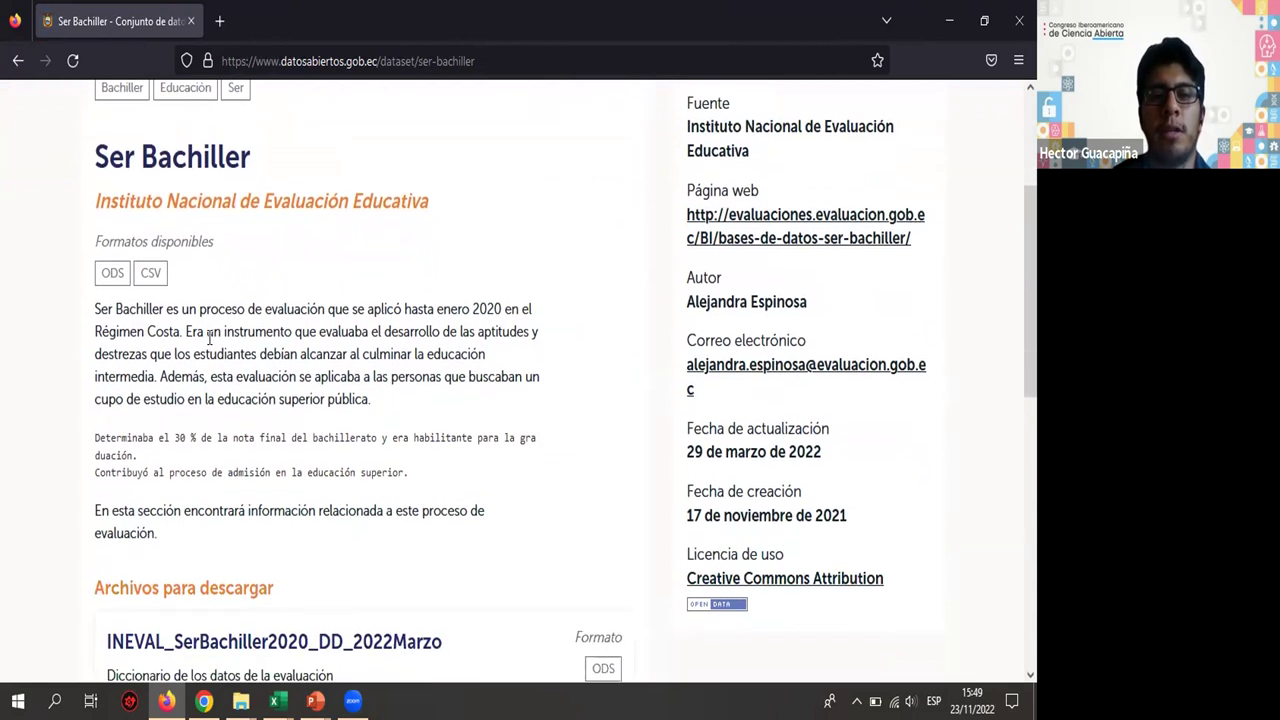
pyautogui.scroll(-3, 243, 423)
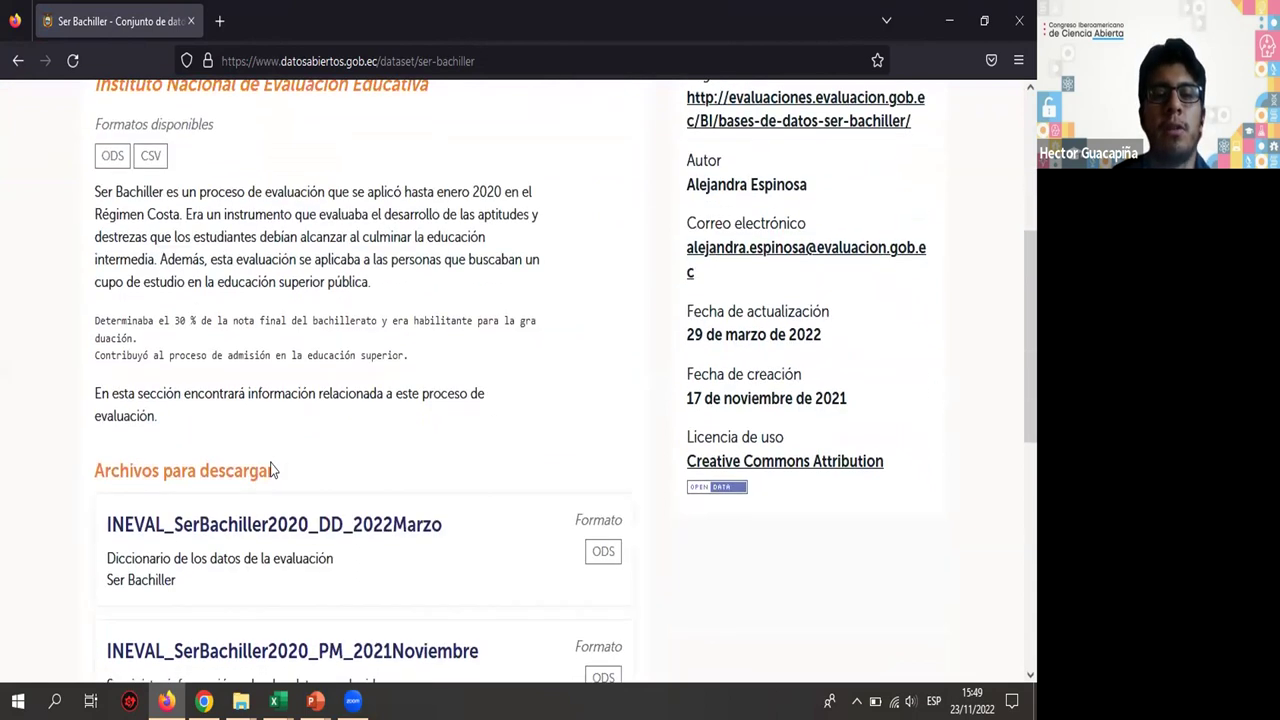
pyautogui.scroll(1, 278, 477)
pyautogui.scroll(-4, 278, 478)
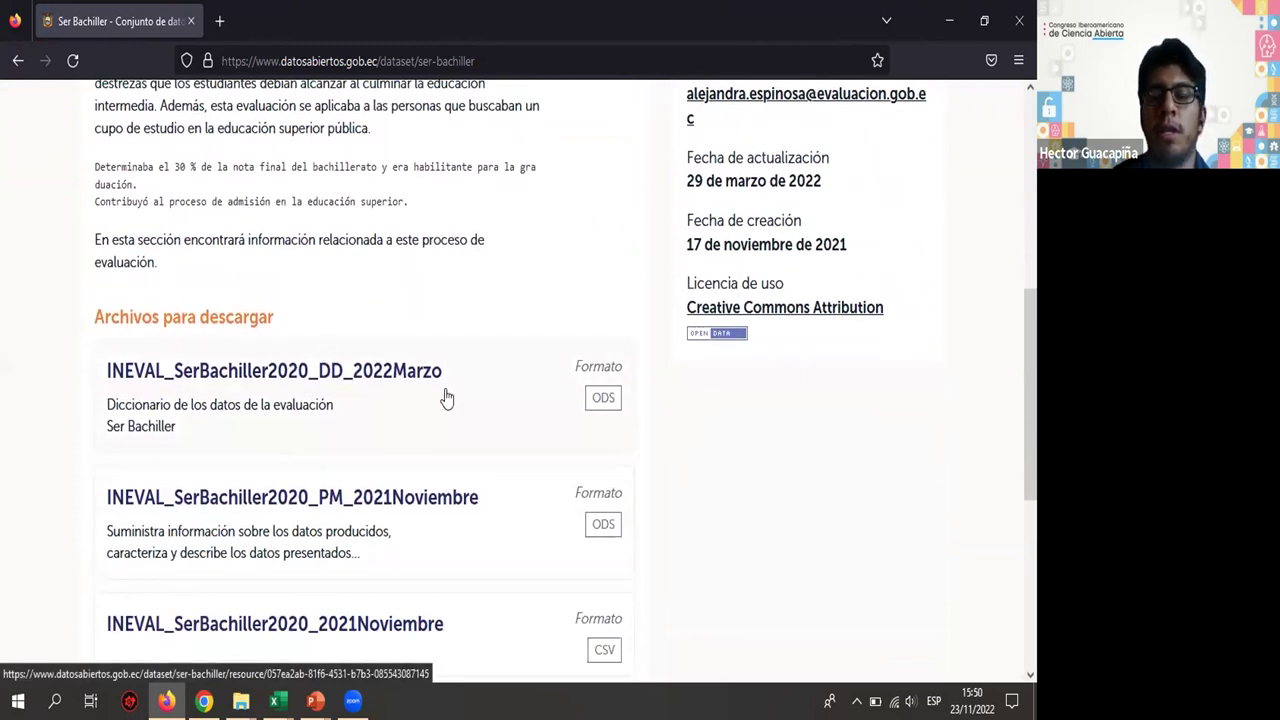
pyautogui.scroll(-1, 440, 395)
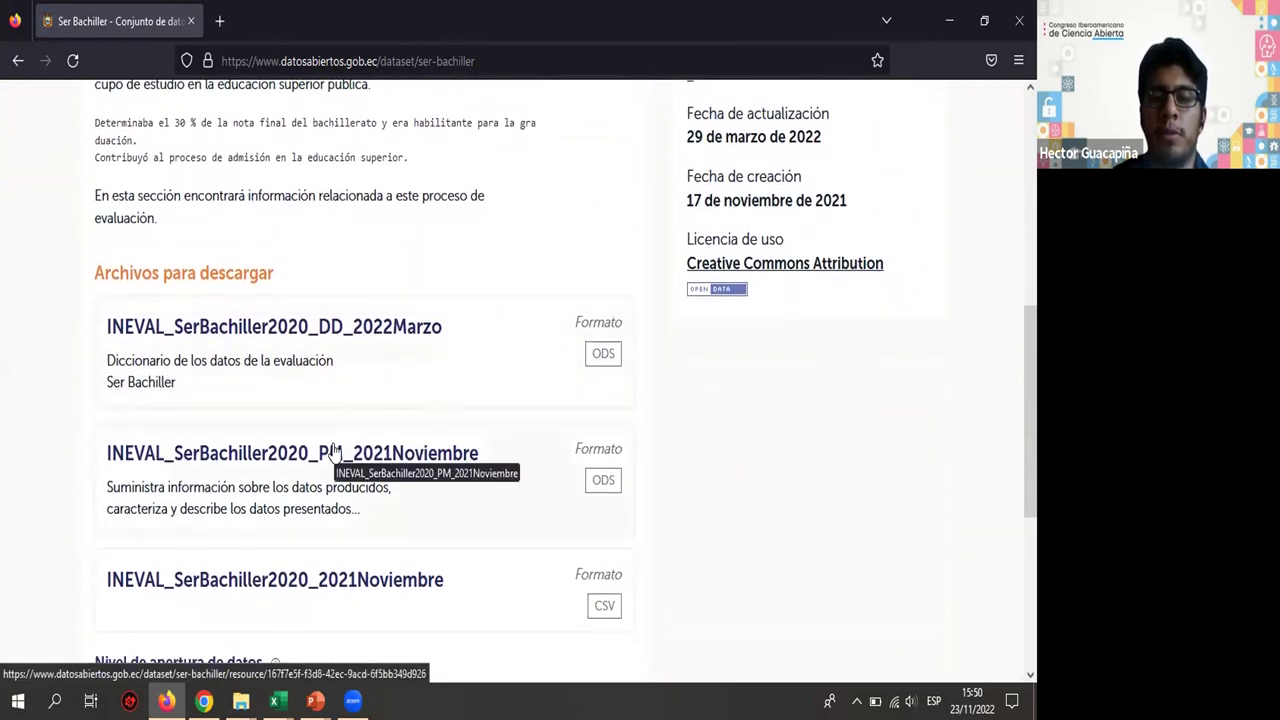
pyautogui.scroll(-1, 333, 452)
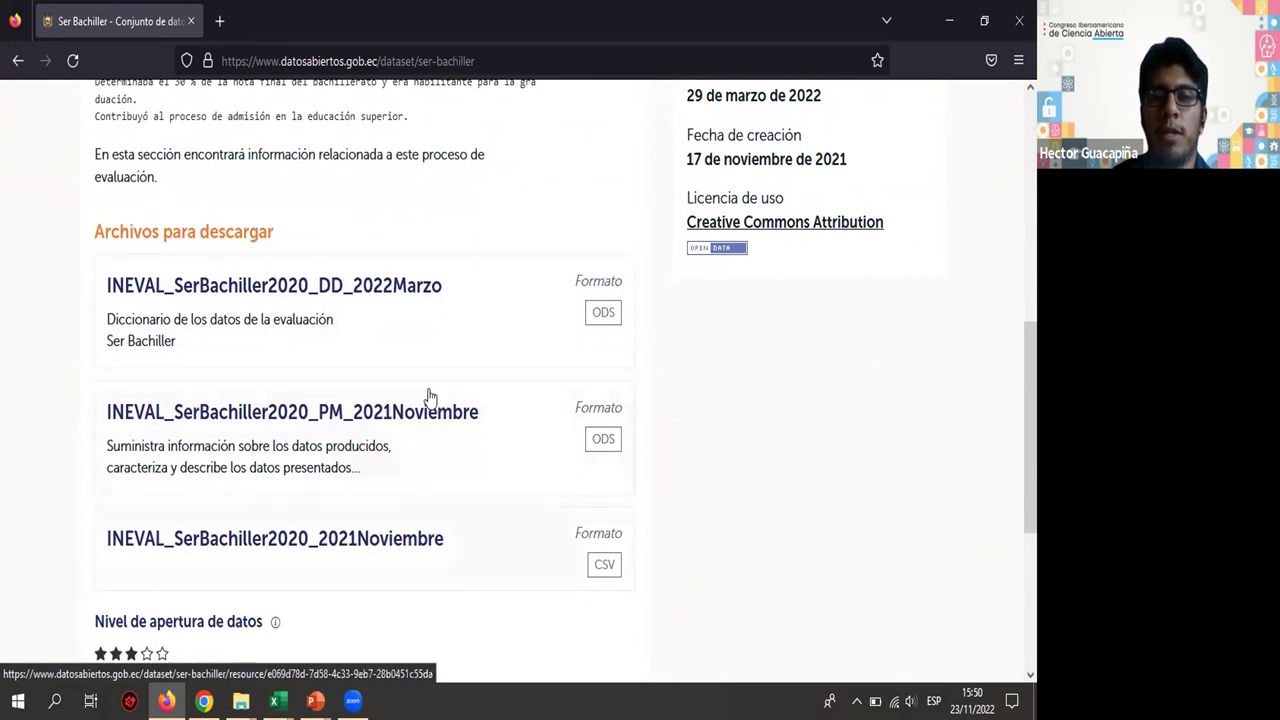
pyautogui.scroll(3, 428, 390)
pyautogui.scroll(4, 428, 388)
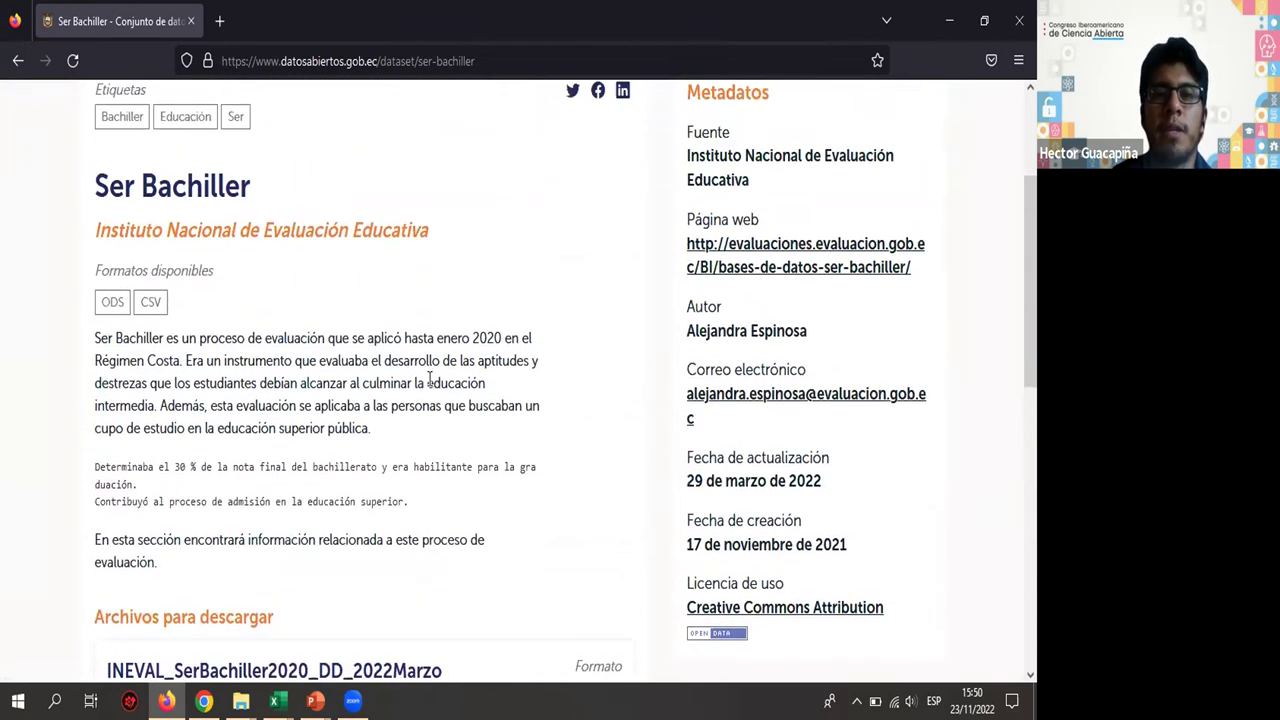
pyautogui.scroll(-10, 429, 383)
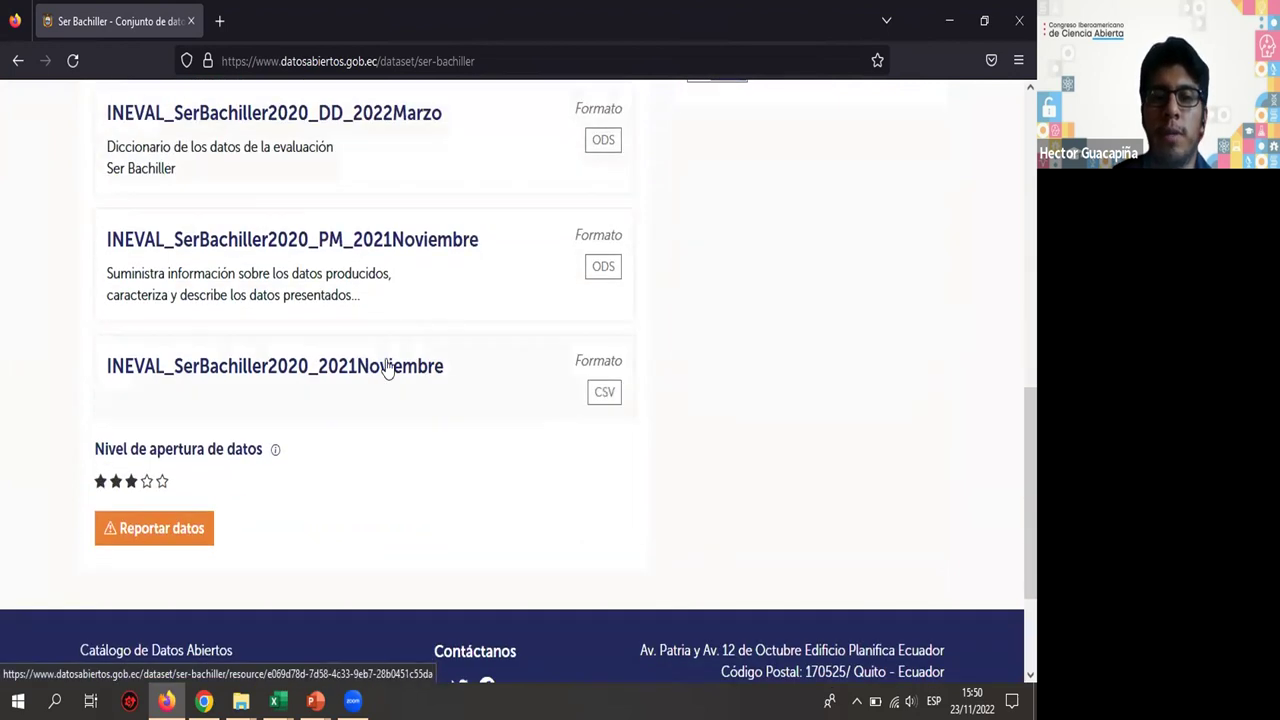
# - Open the INEVAL_SerBachiller2020_2021Noviembre resource and download its CSV file
pyautogui.click(364, 370)
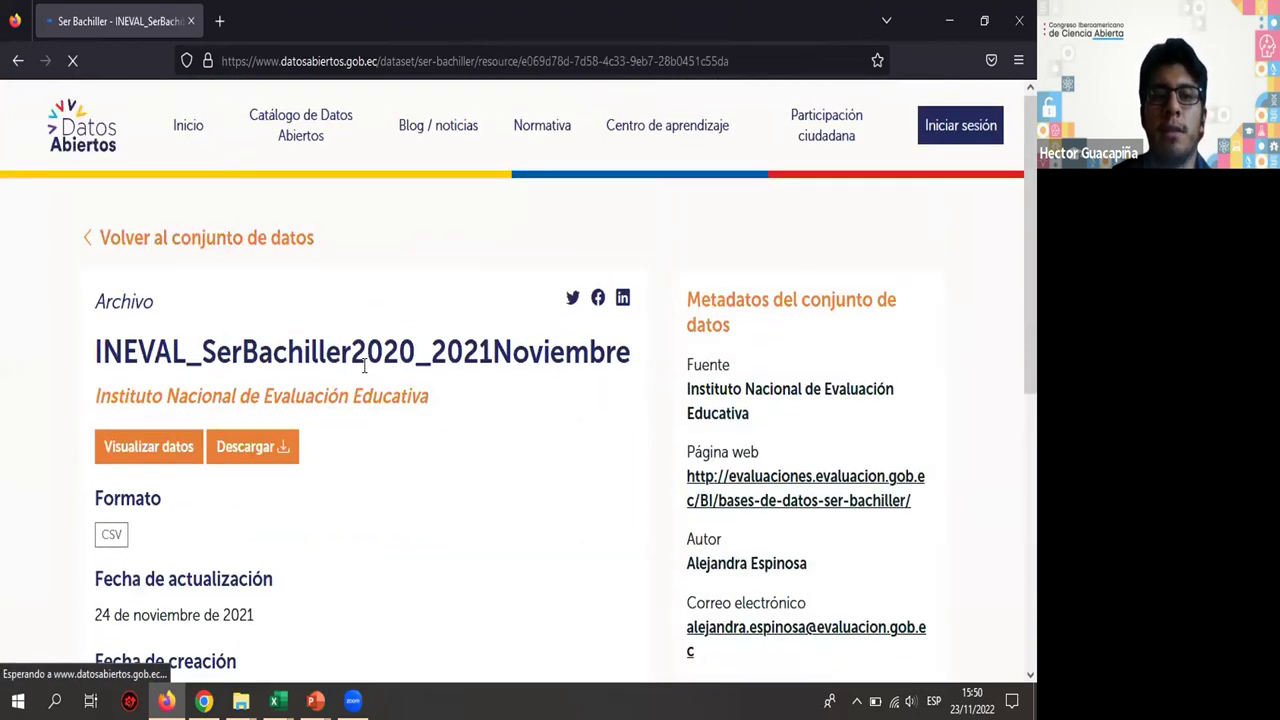
pyautogui.scroll(-1, 447, 428)
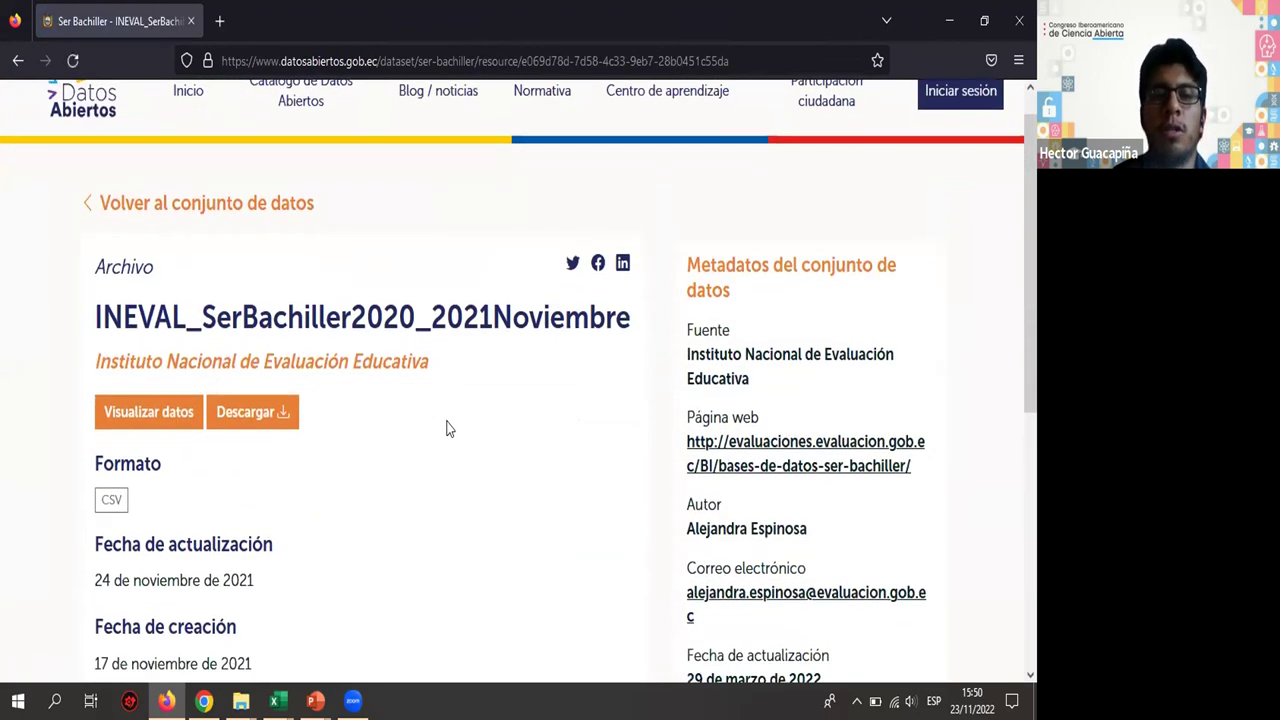
pyautogui.scroll(-4, 447, 428)
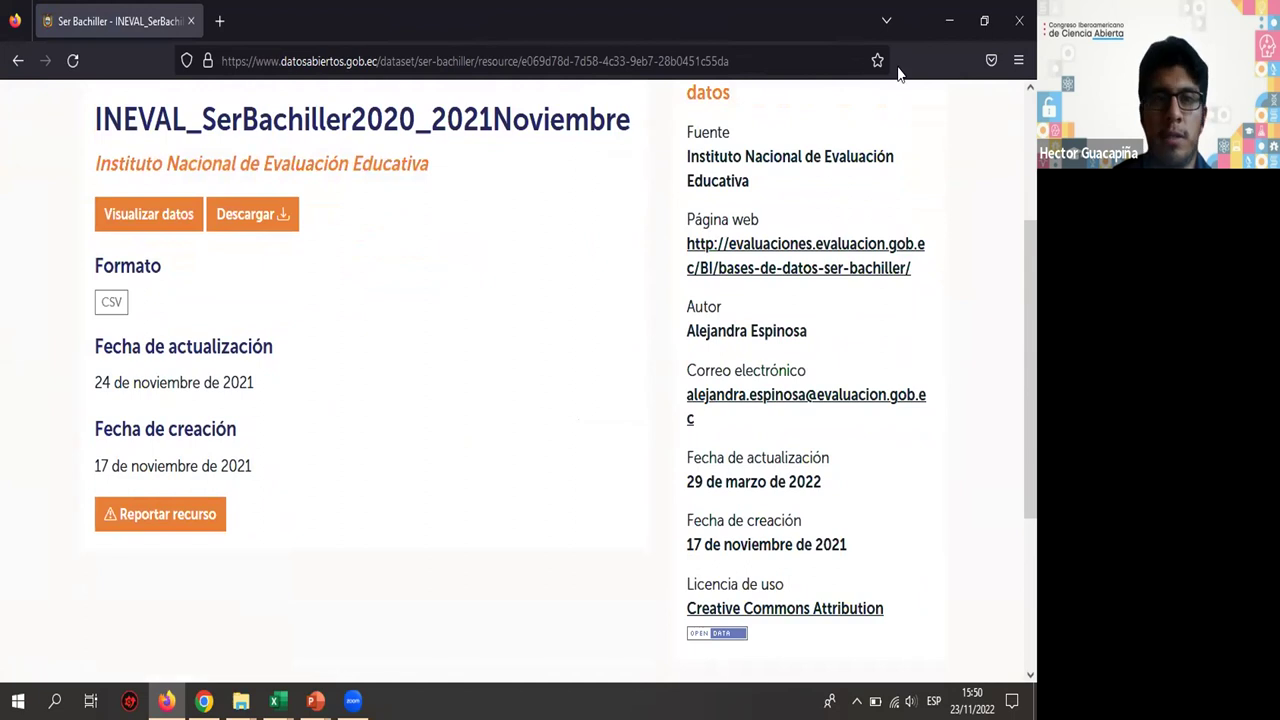
pyautogui.scroll(-1, 196, 400)
pyautogui.scroll(1, 230, 340)
pyautogui.click(256, 258)
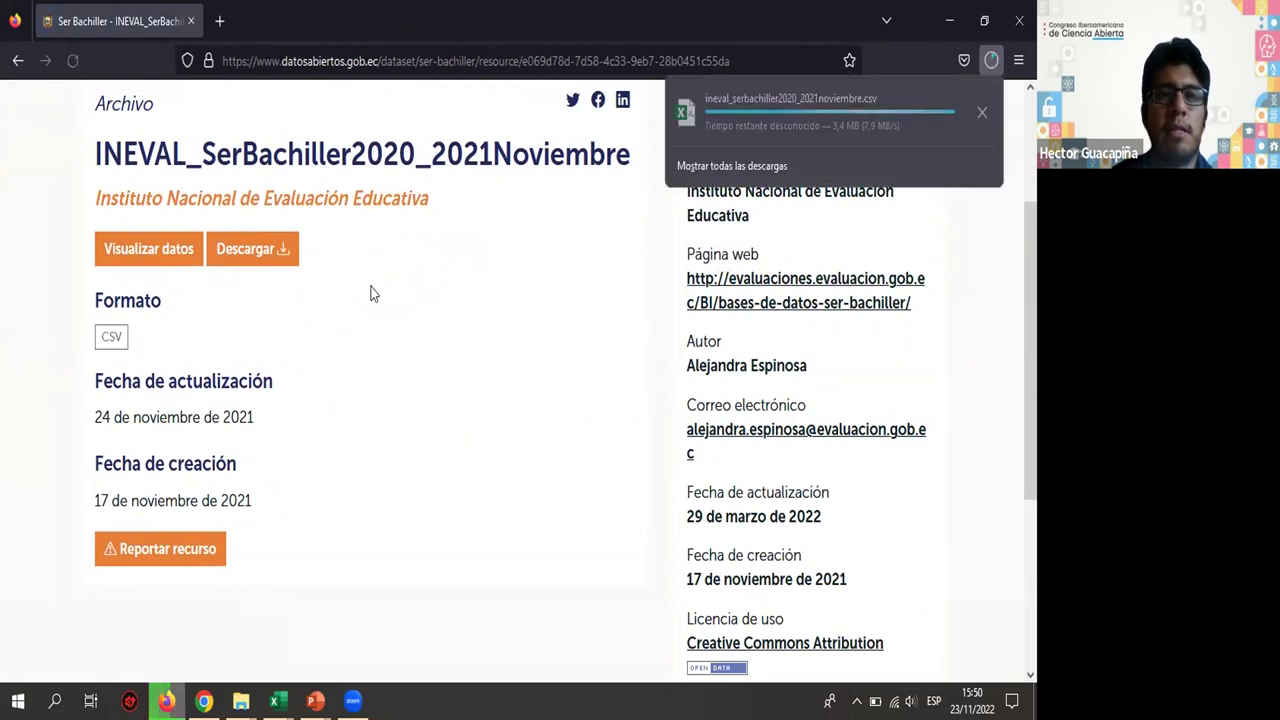
# - Open the downloaded ineval_serbachiller2020_2021noviembre.csv in Excel and dismiss the data-loss notice above the sheet
pyautogui.click(753, 126)
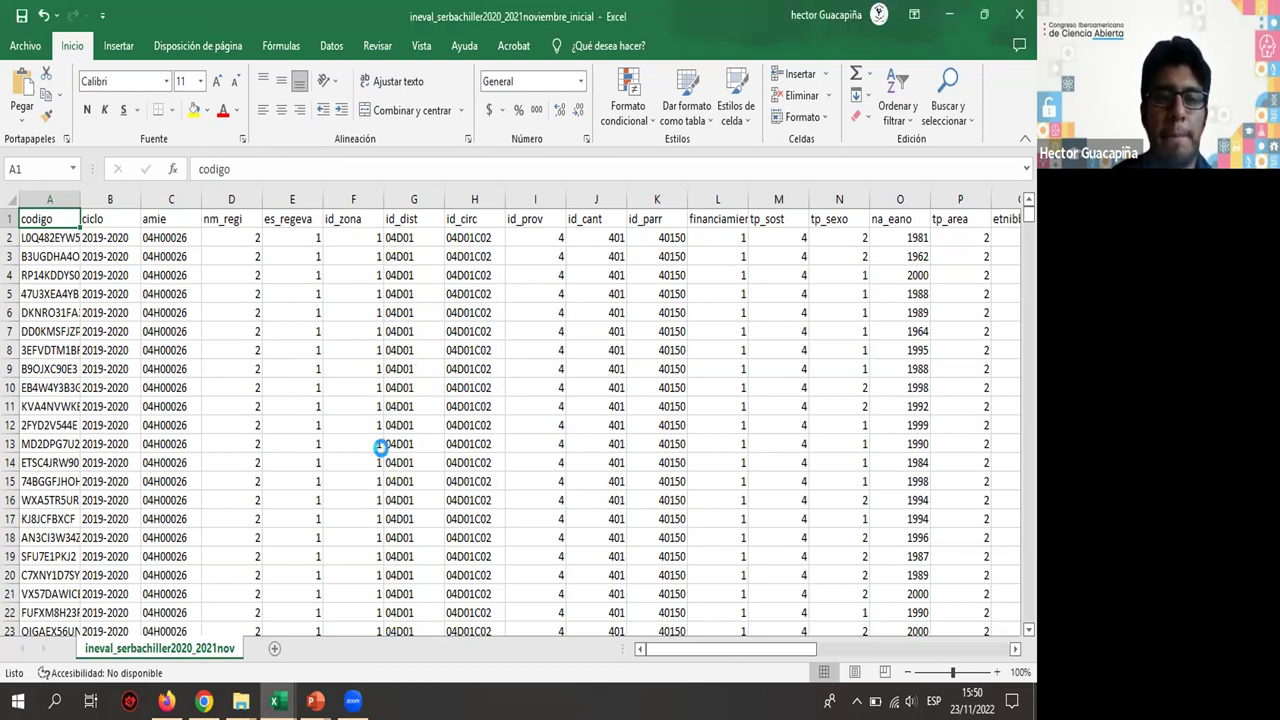
pyautogui.scroll(-2, 415, 385)
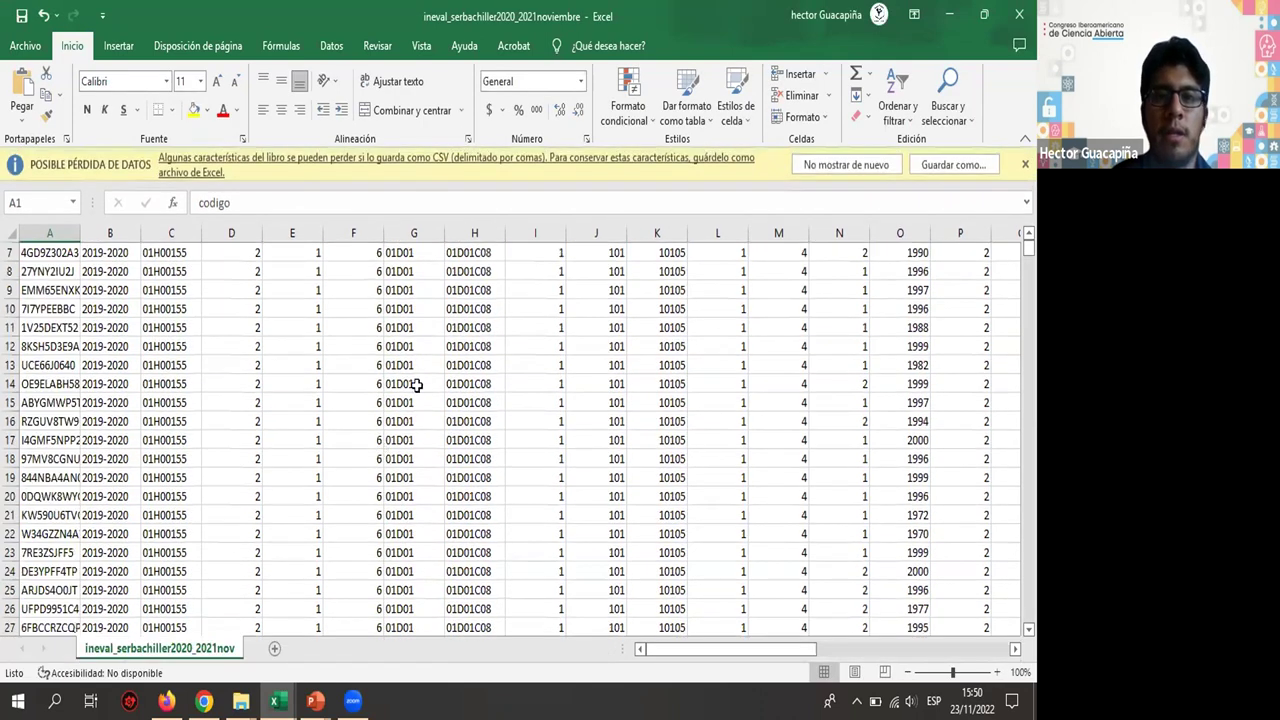
pyautogui.click(1024, 164)
pyautogui.scroll(2, 620, 352)
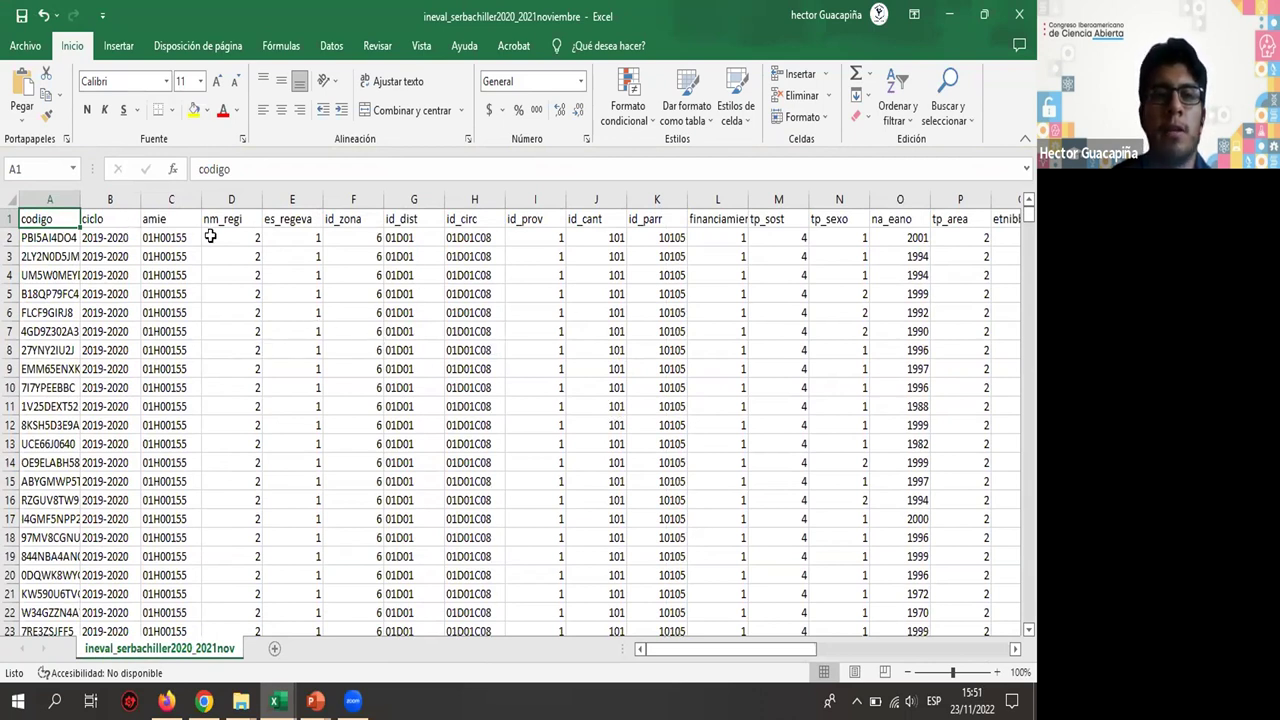
# - Go through the column names in the header row one by one, from ciclo to icn
pyautogui.click(115, 220)
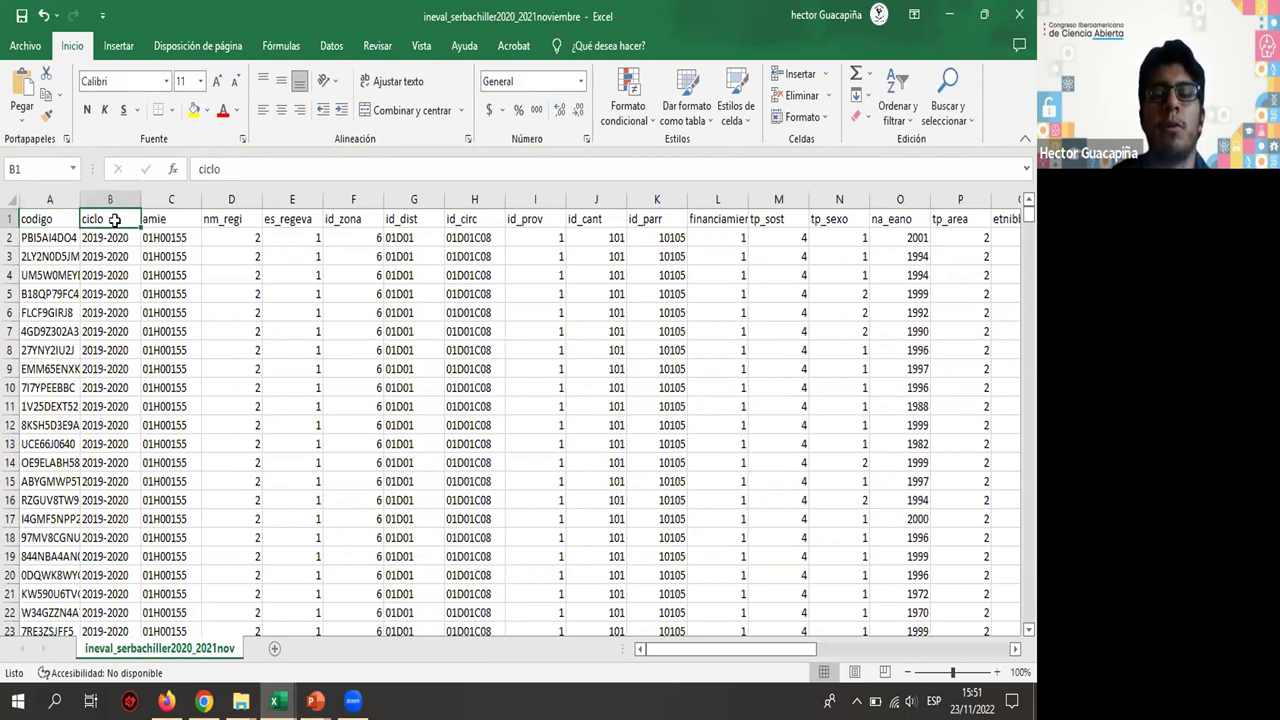
pyautogui.press('Right')
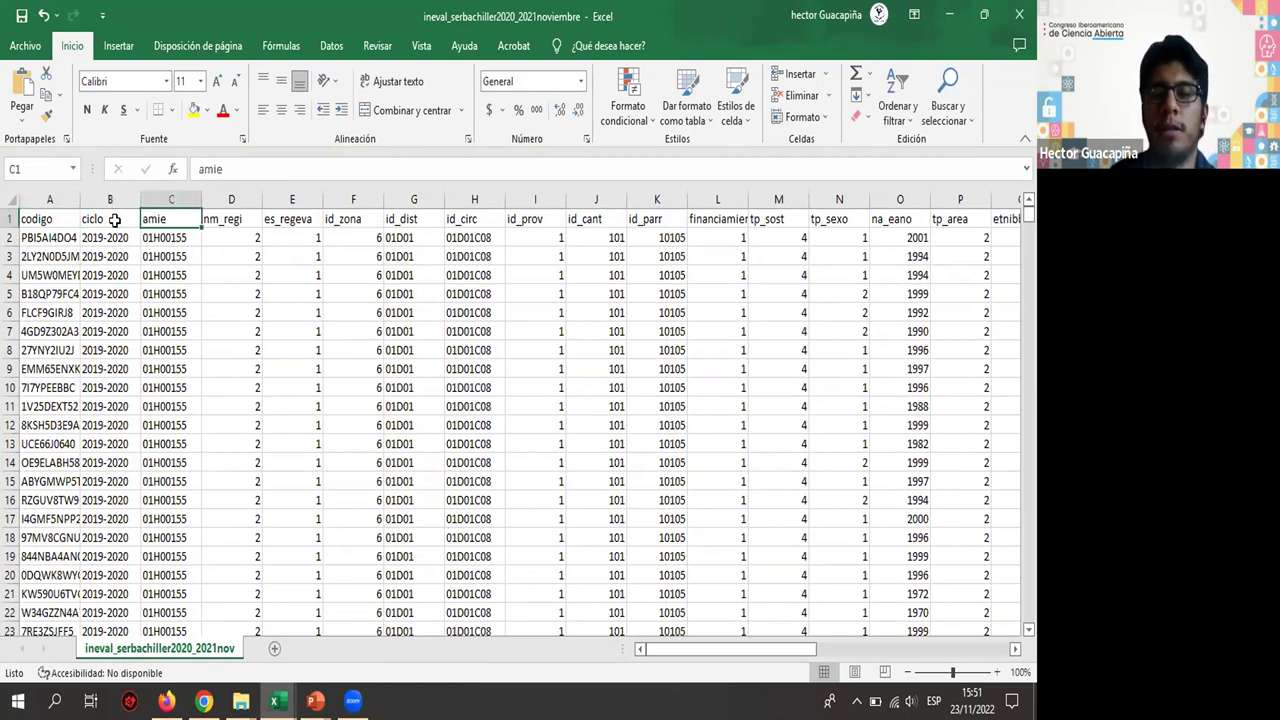
pyautogui.press('Right')
pyautogui.press('Right')
pyautogui.press('Right')
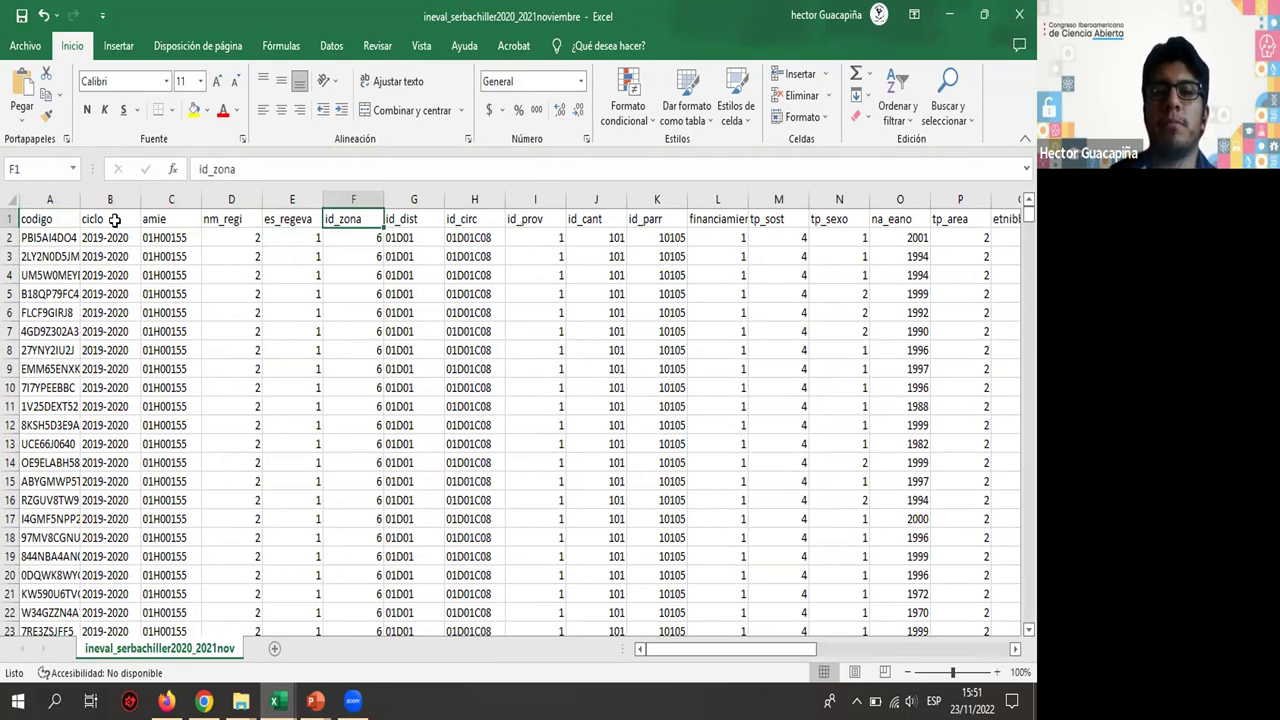
pyautogui.press('Right')
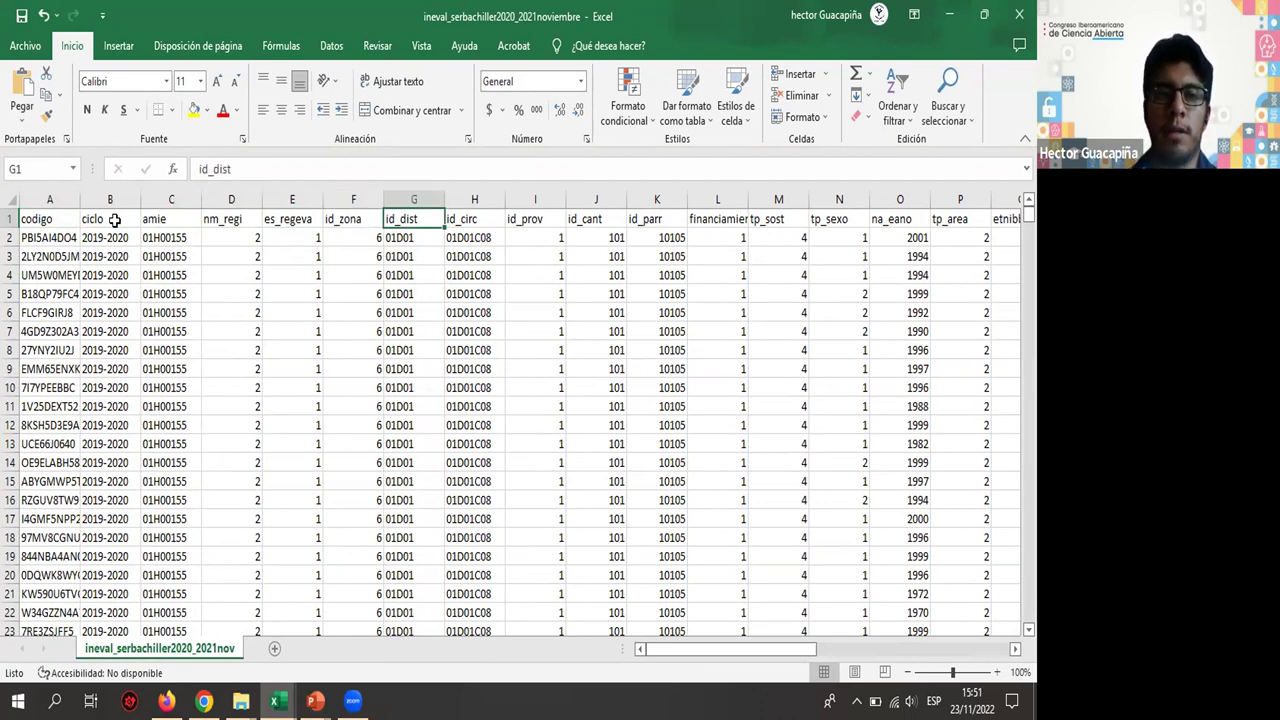
pyautogui.press('Right')
pyautogui.press('Right')
pyautogui.press('Right')
pyautogui.press('Right')
pyautogui.press('Right')
pyautogui.press('Right')
pyautogui.press('Right')
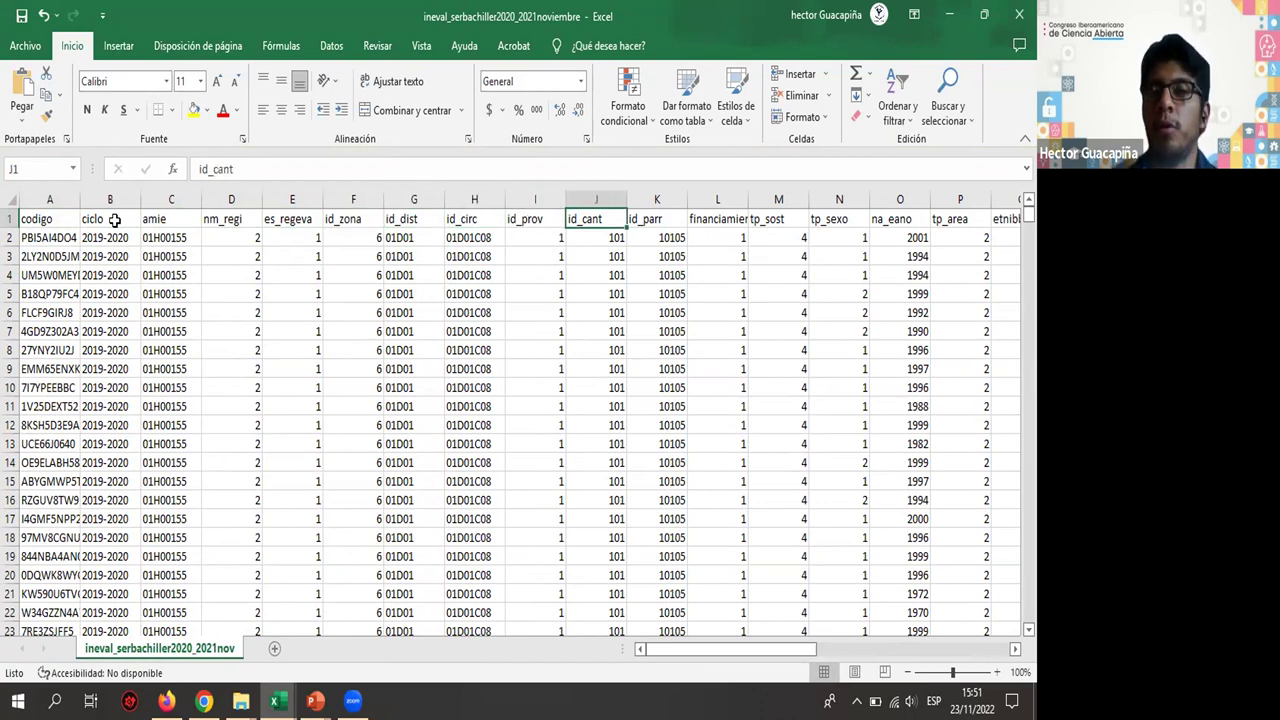
pyautogui.press('Right')
pyautogui.press('Right')
pyautogui.press('Right')
pyautogui.press('Right')
pyautogui.press('Right')
pyautogui.press('Right')
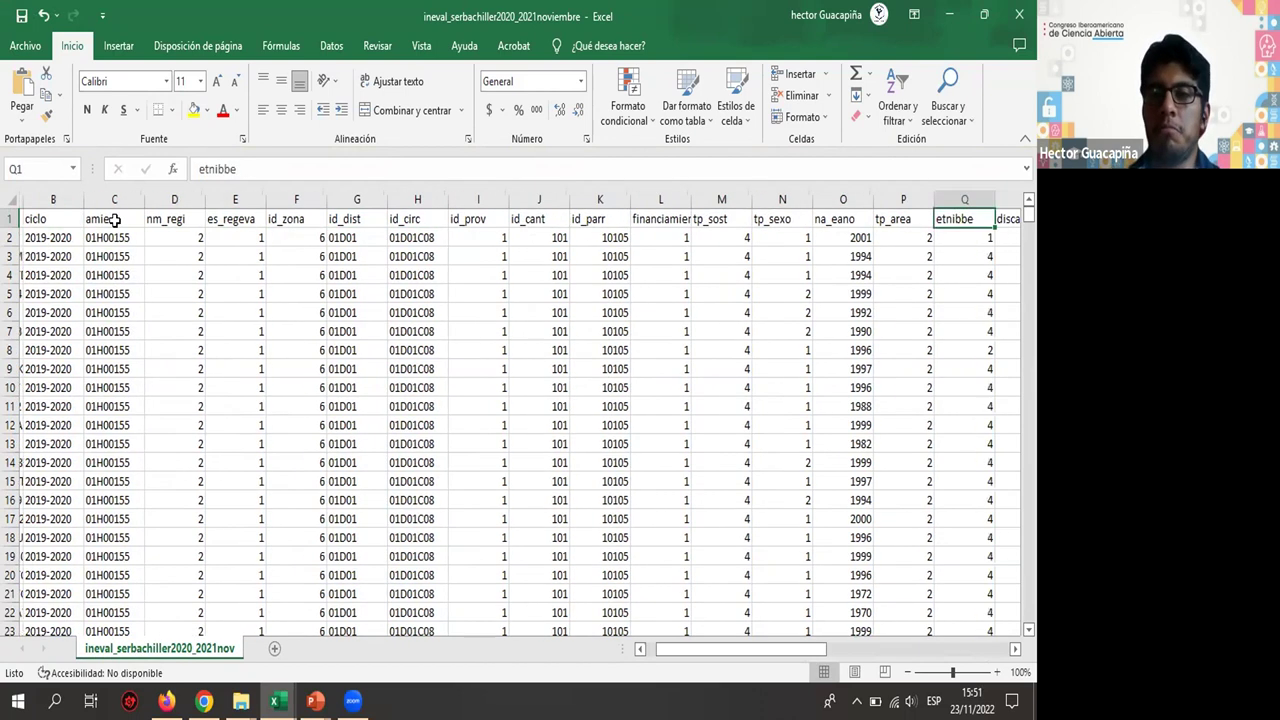
pyautogui.press('Right')
pyautogui.press('Right')
pyautogui.press('Right')
pyautogui.press('Right')
pyautogui.press('Right')
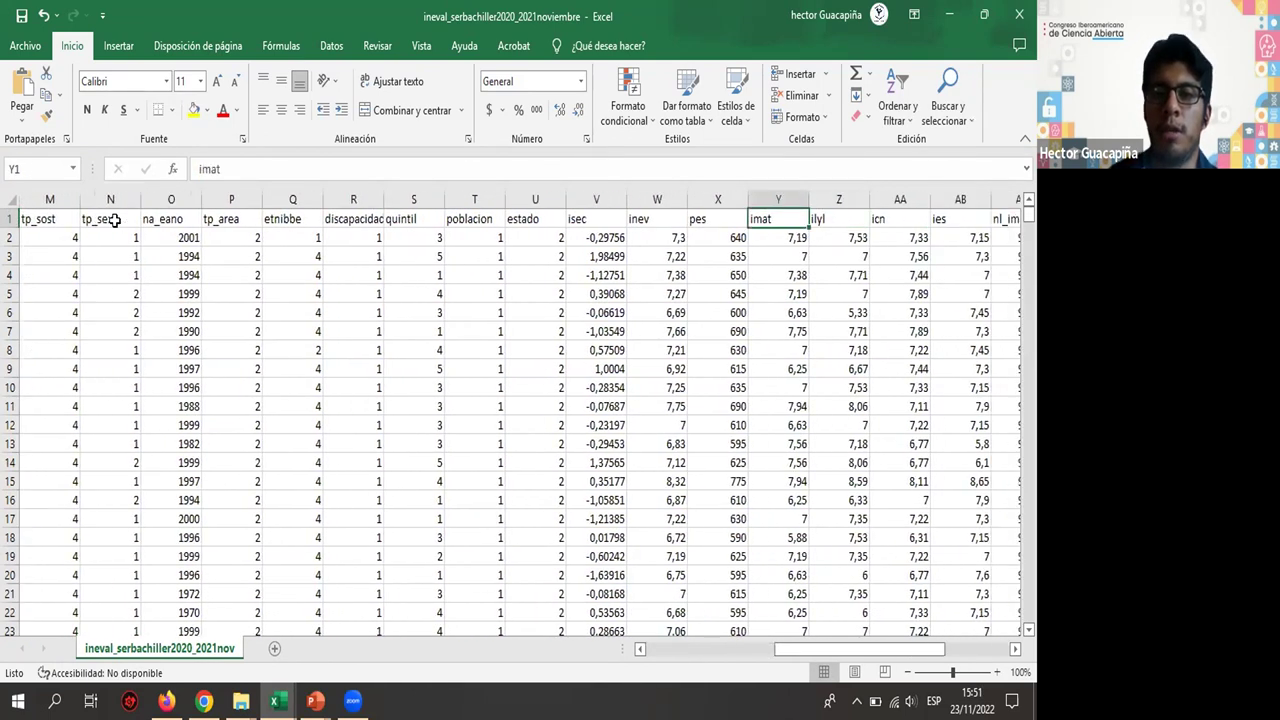
pyautogui.press('Right')
pyautogui.press('Right')
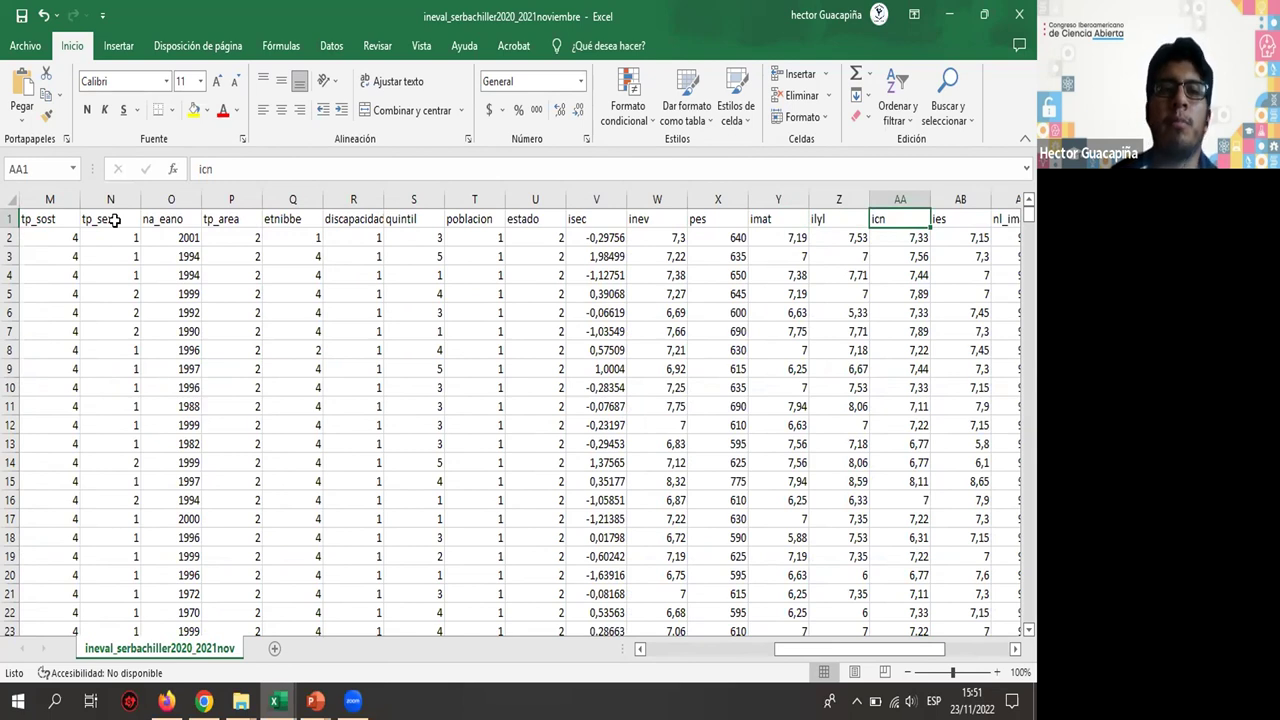
# - Return to the first column and examine the headers and first values of amie, nm_regi, es_regeva and id_zona
pyautogui.hotkey('ctrl', 'Left')
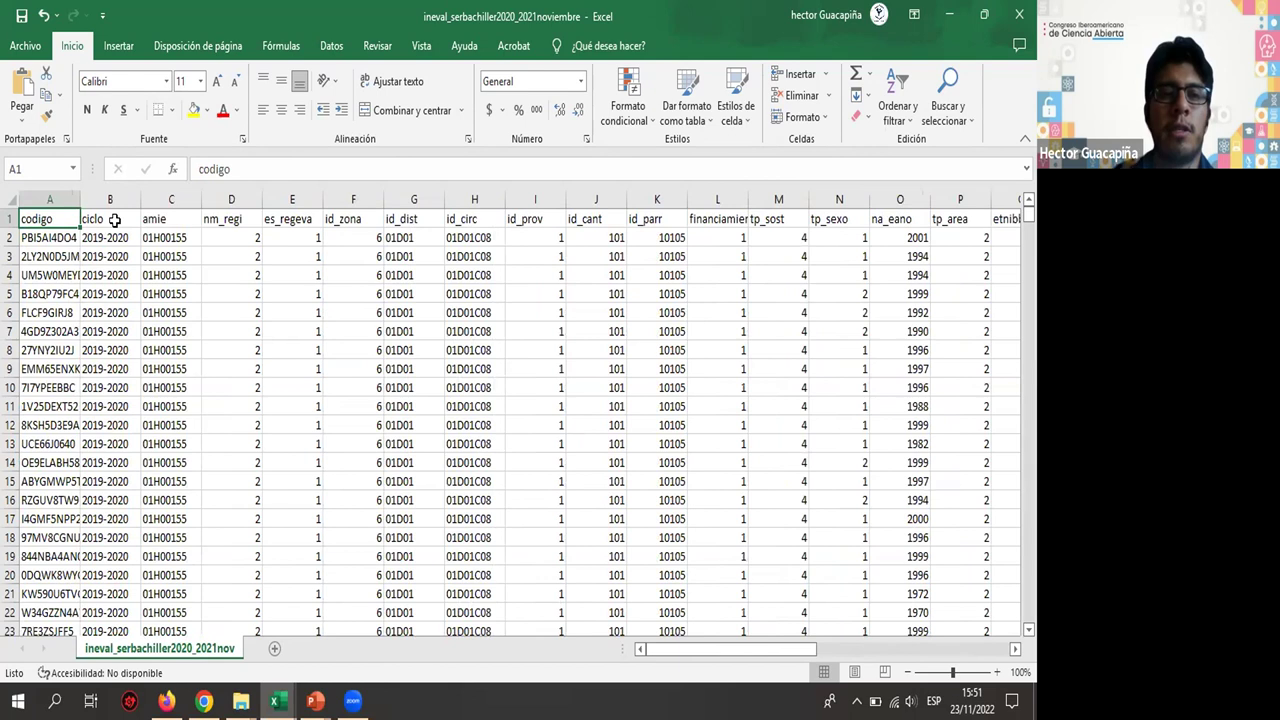
pyautogui.press('Down')
pyautogui.press('Right')
pyautogui.press('Right')
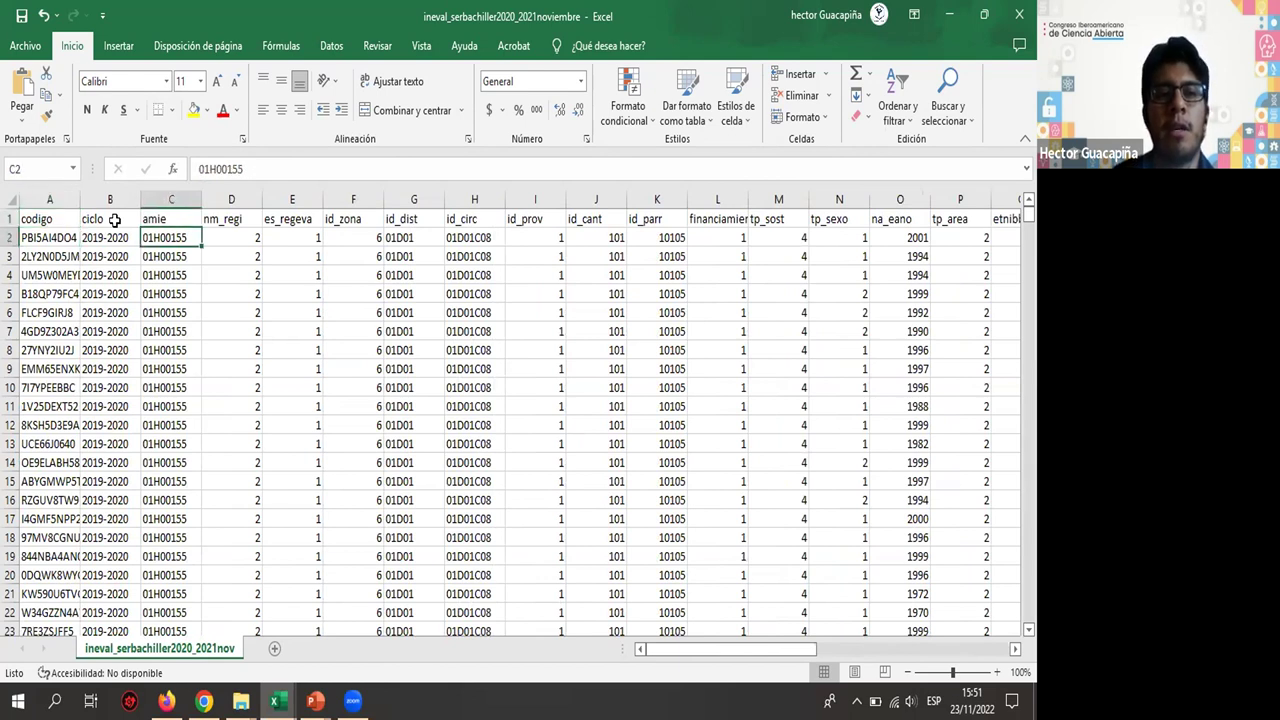
pyautogui.press('Up')
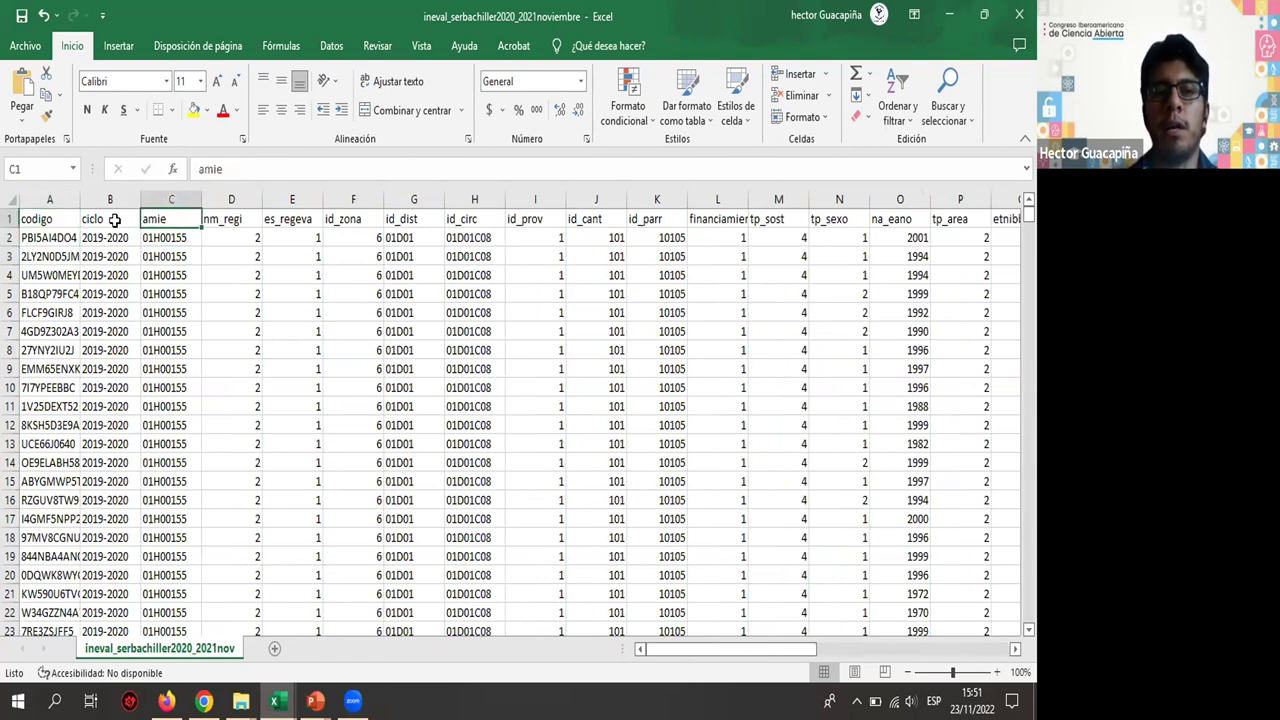
pyautogui.press('Right')
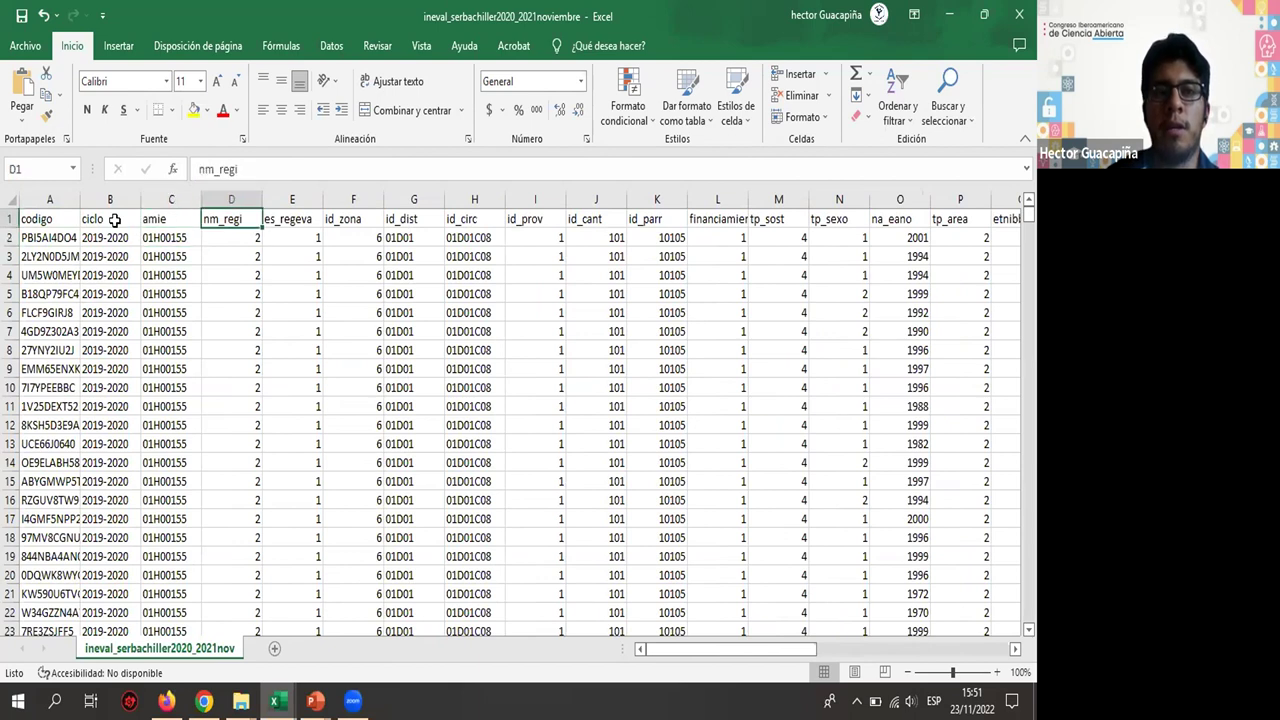
pyautogui.press('Down')
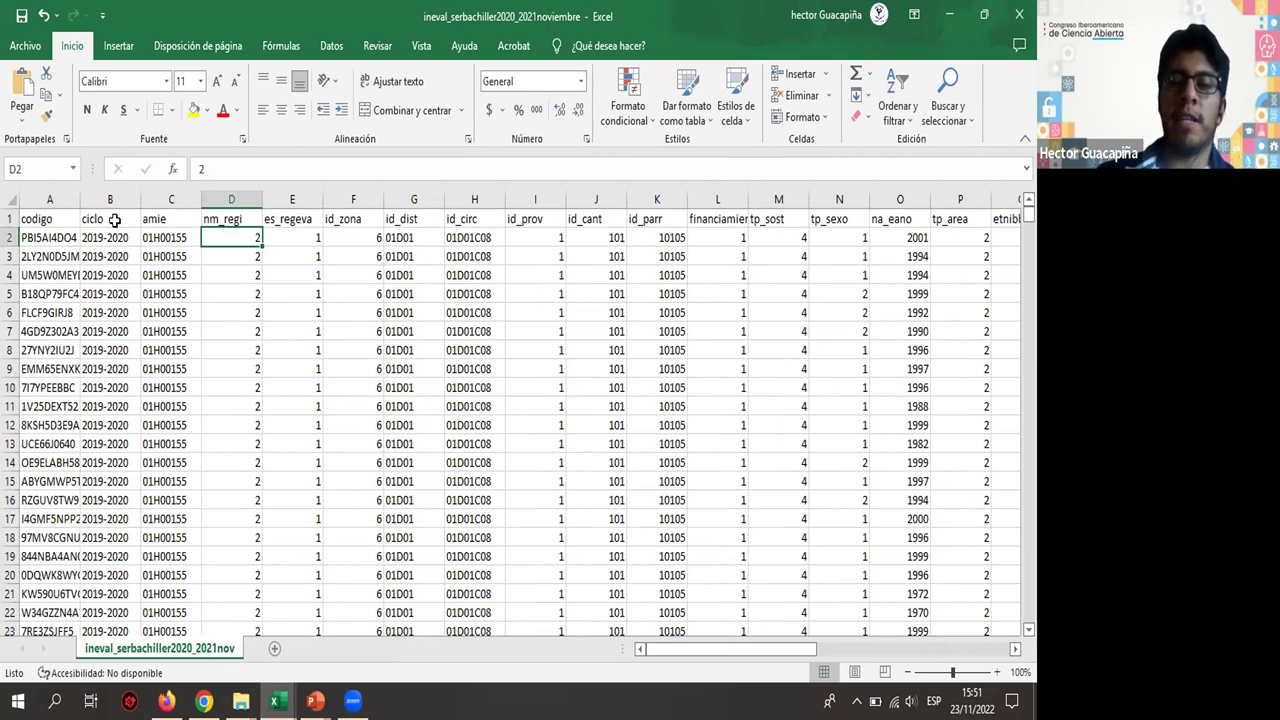
pyautogui.press('Right')
pyautogui.press('Up')
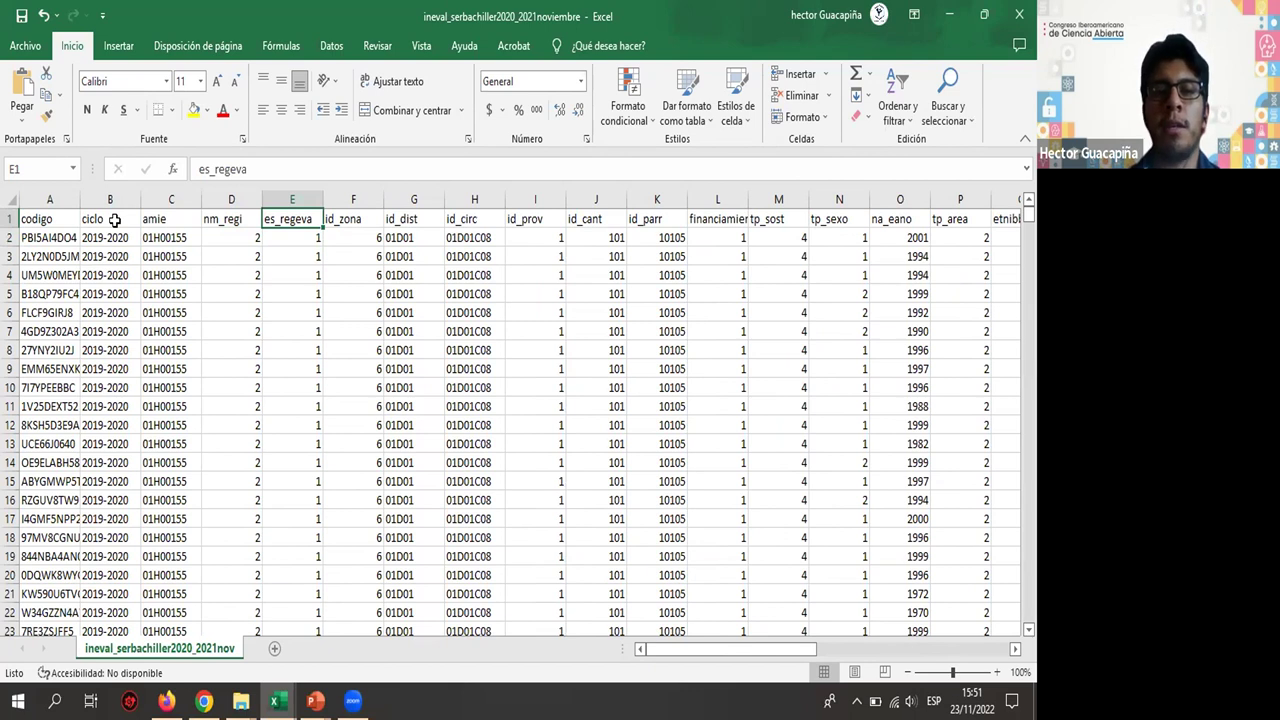
pyautogui.press('Right')
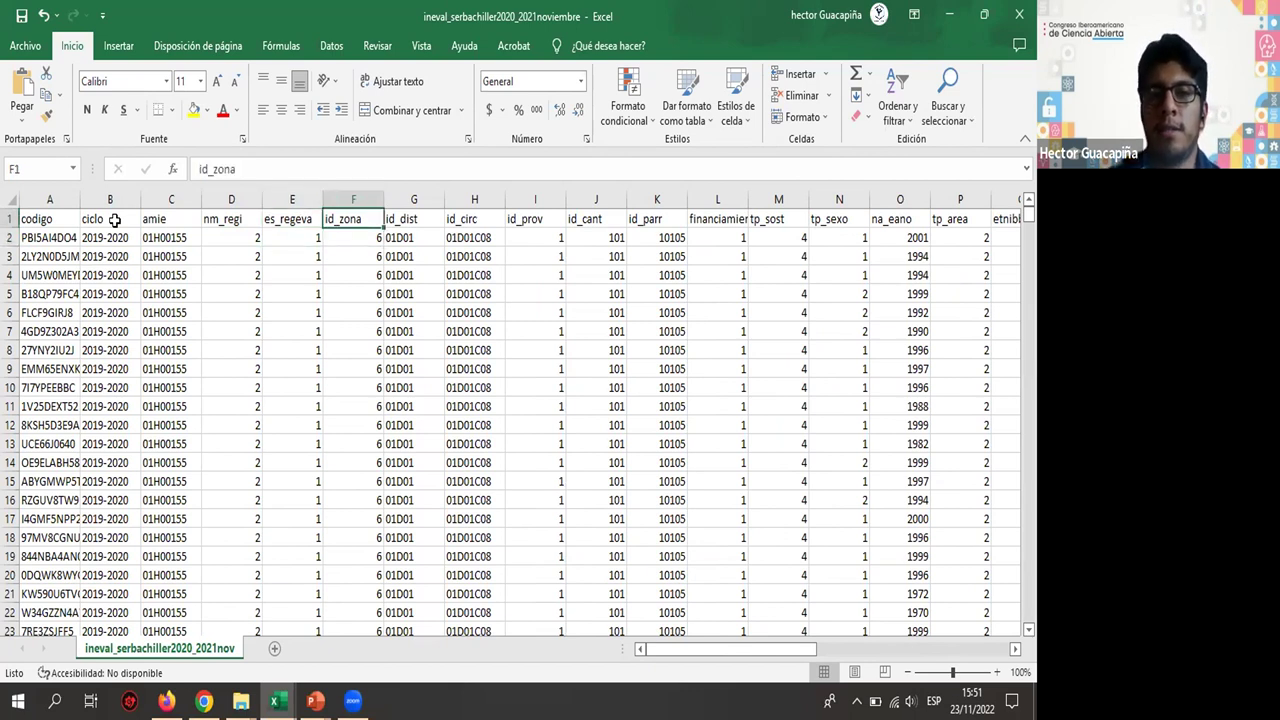
pyautogui.press('Down')
pyautogui.press('Down')
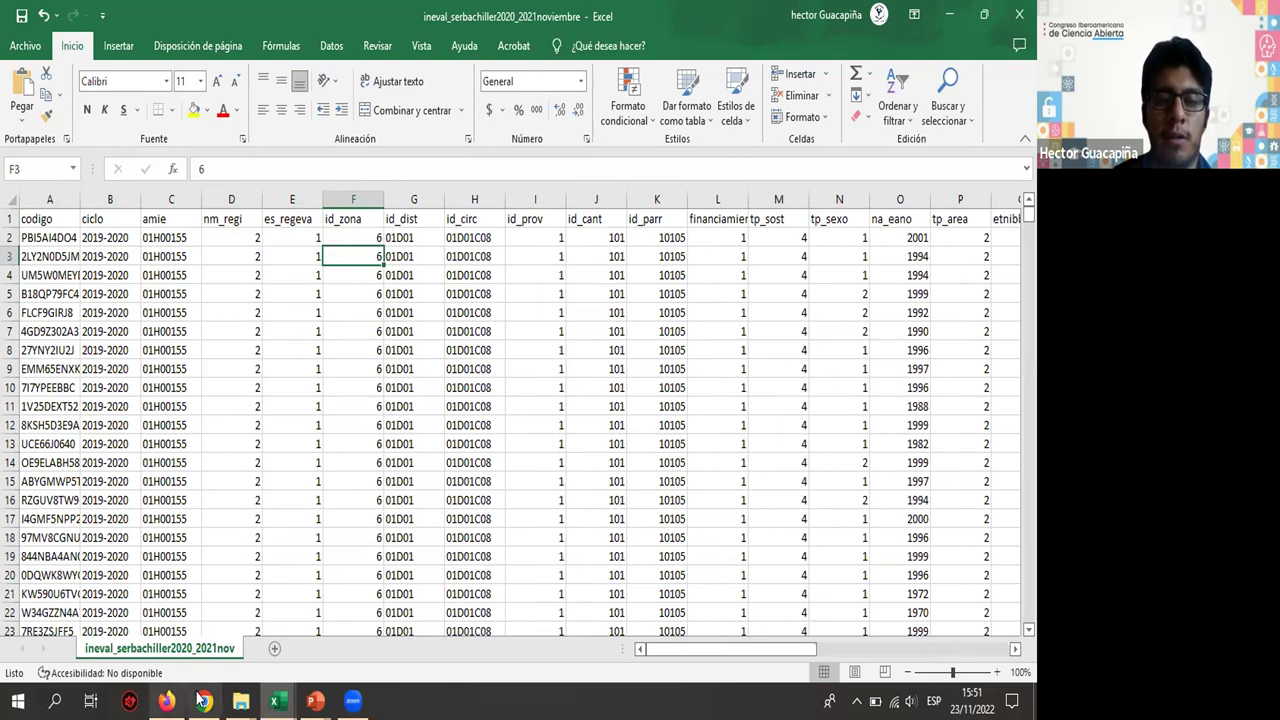
# - Switch back to Firefox and review the INEVAL_SerBachiller2020_2021Noviembre resource page with its format, dates and metadata
pyautogui.click(166, 700)
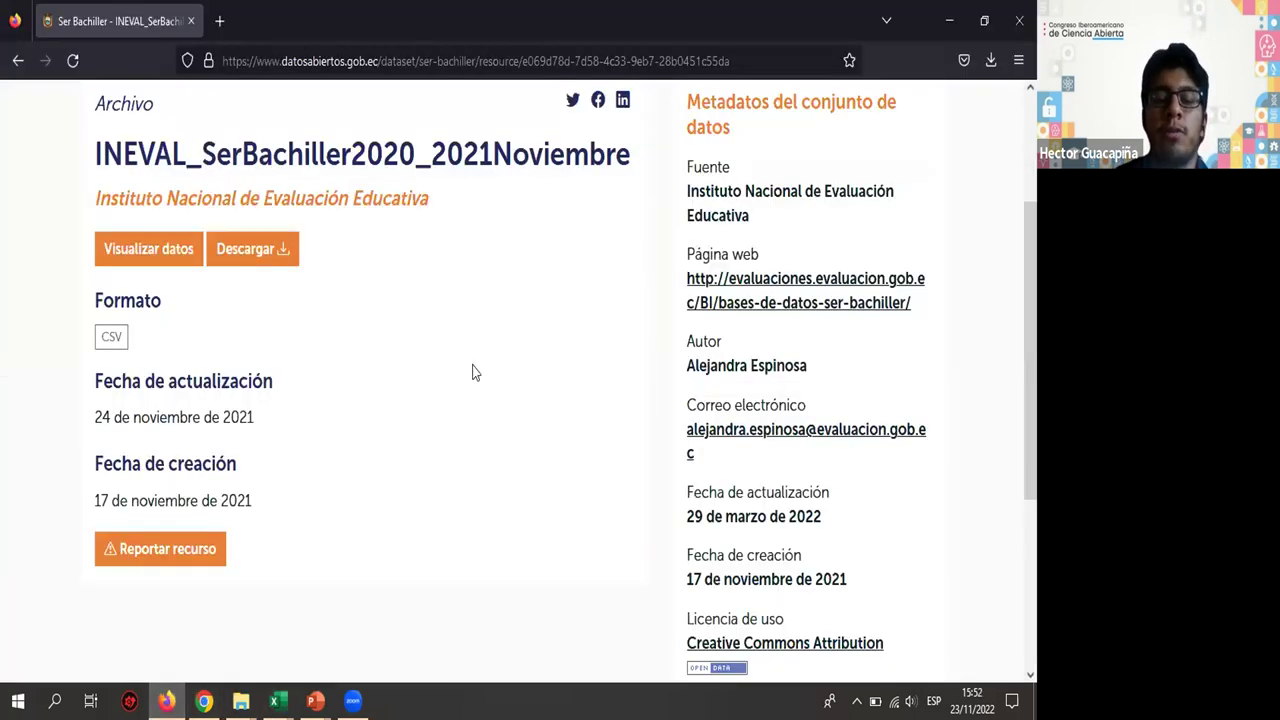
pyautogui.scroll(-1, 569, 380)
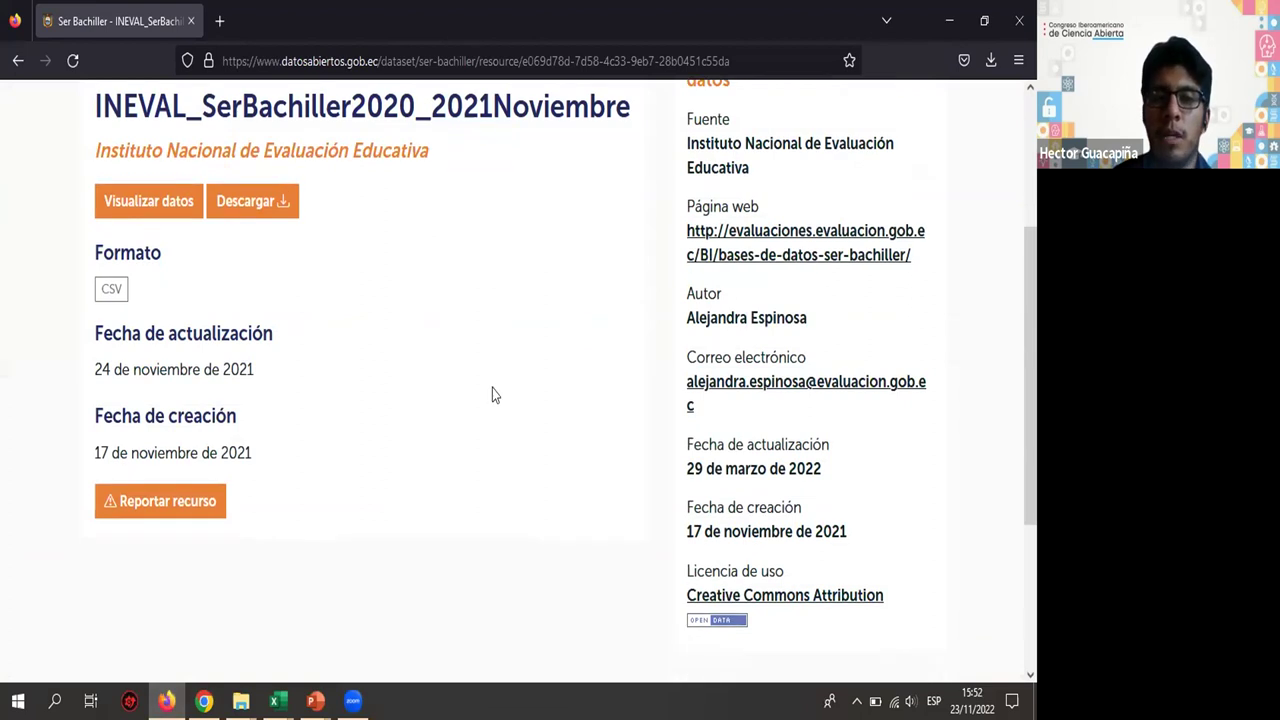
pyautogui.scroll(-2, 458, 409)
pyautogui.scroll(5, 458, 409)
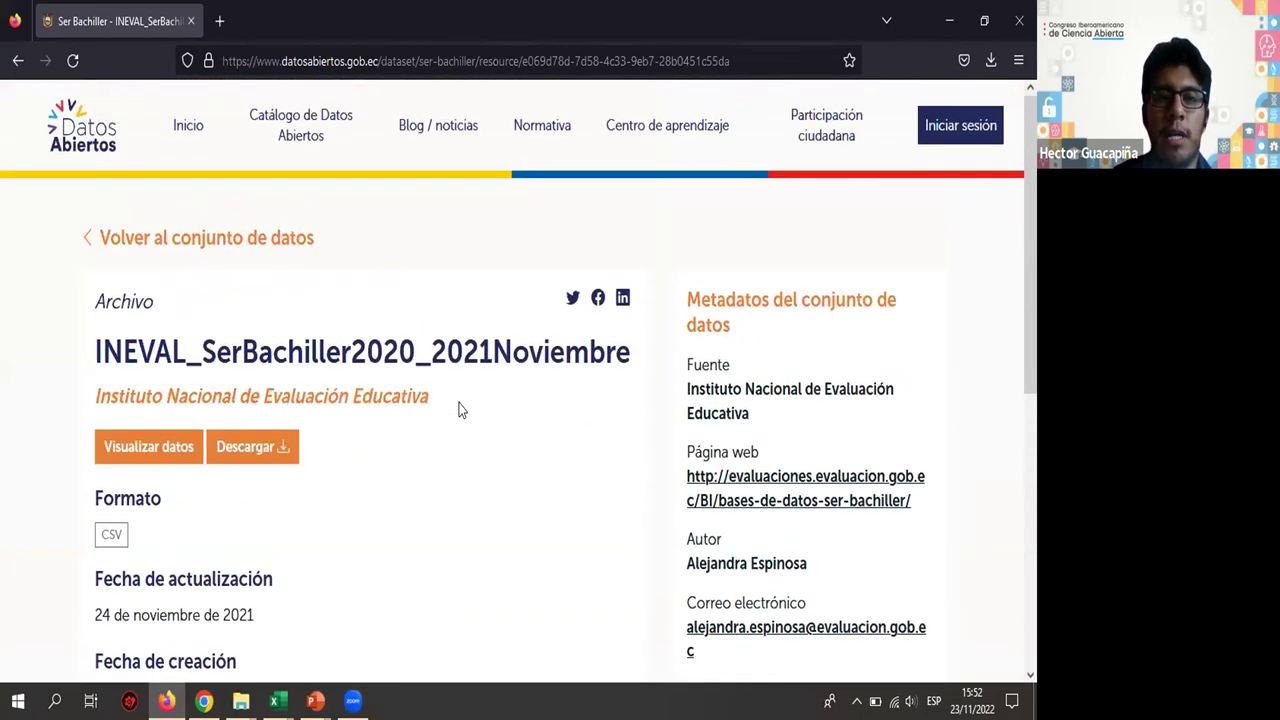
pyautogui.scroll(-2, 349, 491)
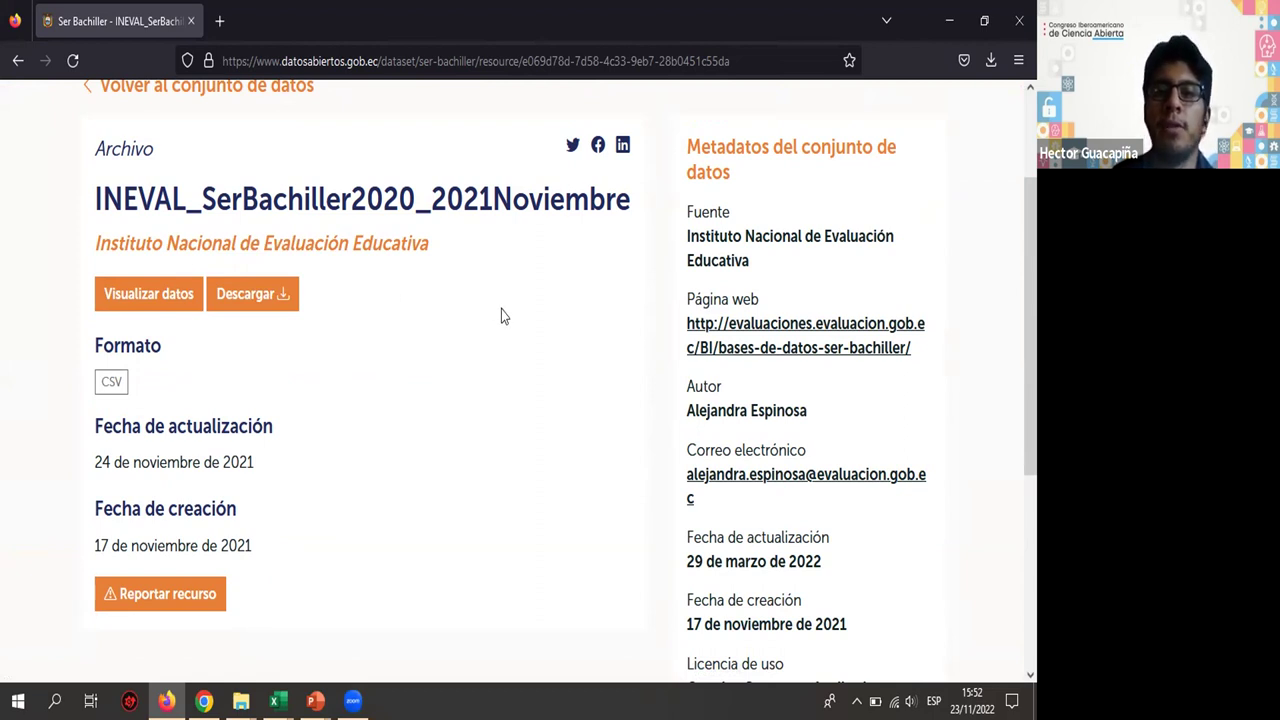
# - Open the source web page linked in the dataset metadata, then return to the resource page and review its dates and licence
pyautogui.click(747, 345)
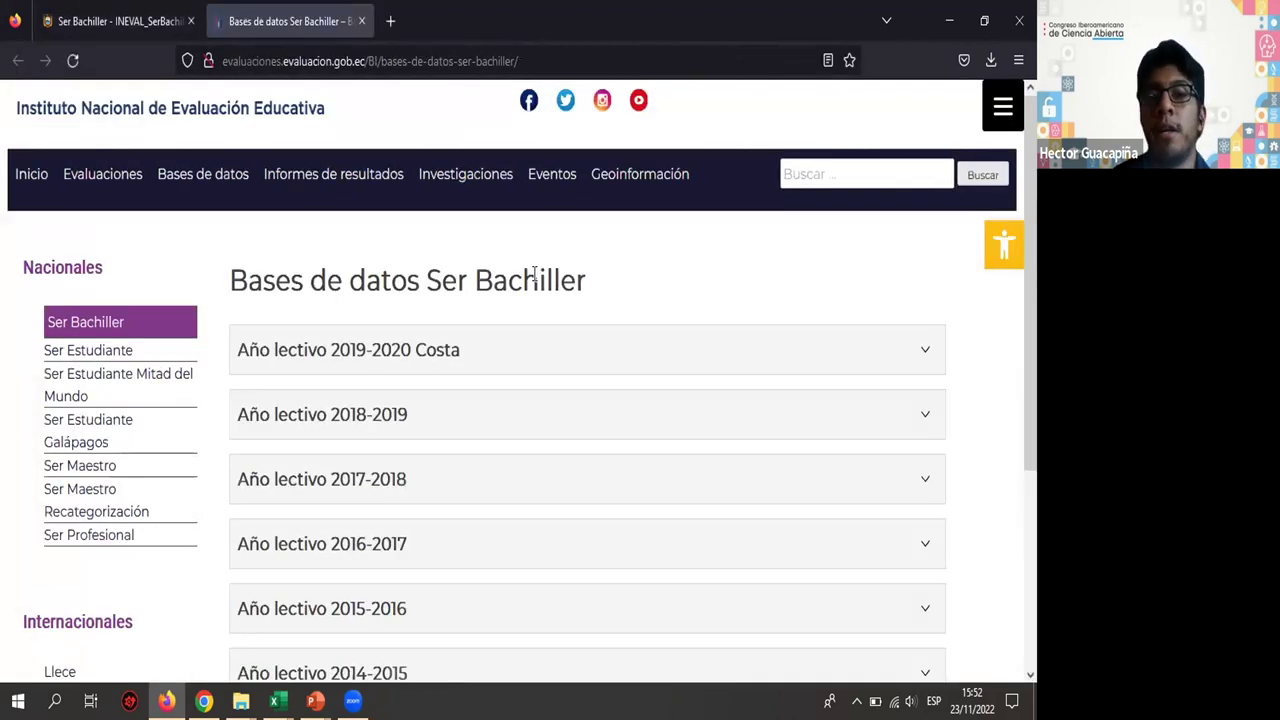
pyautogui.hotkey('ctrl', 'shift', 'Tab')
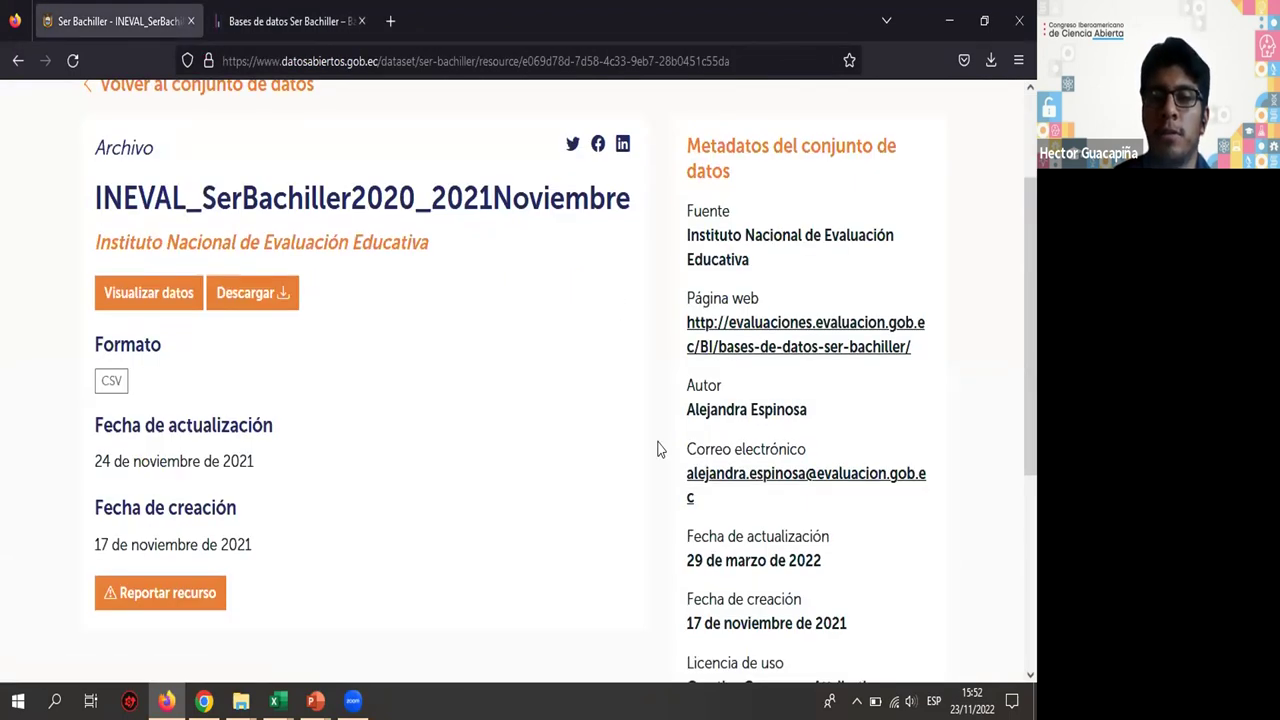
pyautogui.scroll(-1, 678, 430)
pyautogui.scroll(-1, 676, 498)
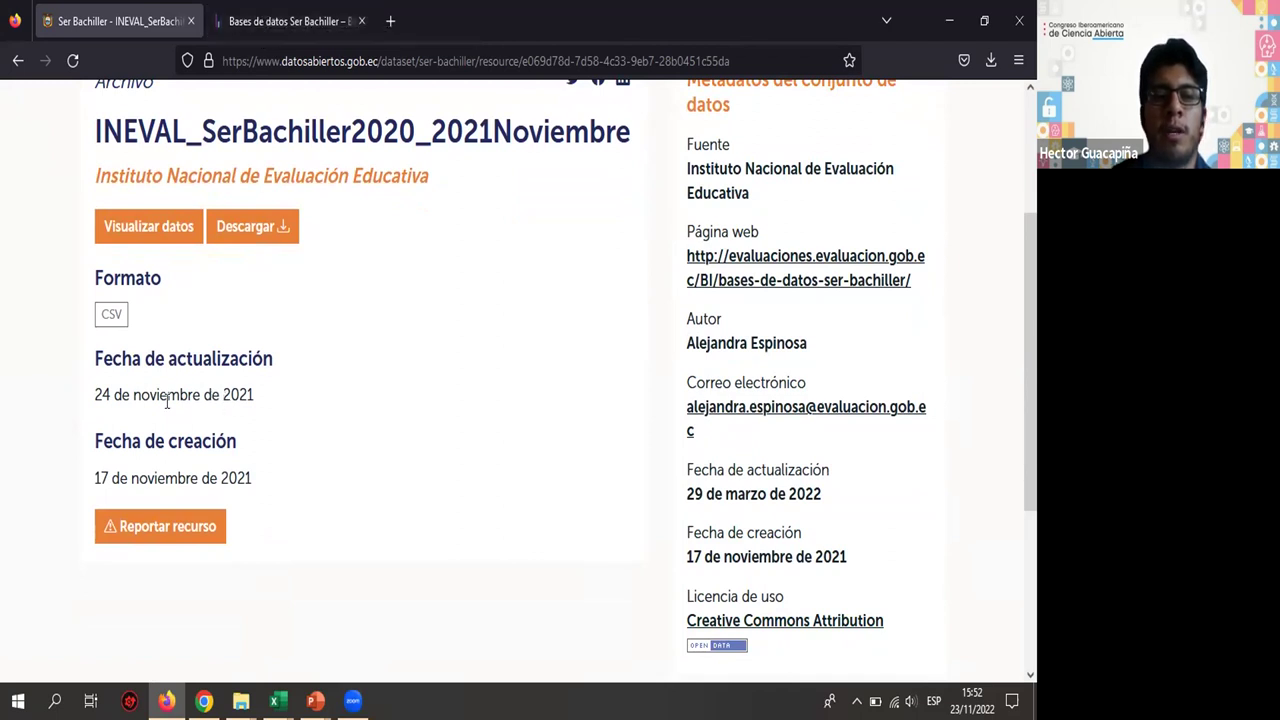
# - Expand the Año lectivo 2019-2020 Costa section on the Bases de datos Ser Bachiller page
pyautogui.click(294, 21)
pyautogui.scroll(-1, 617, 394)
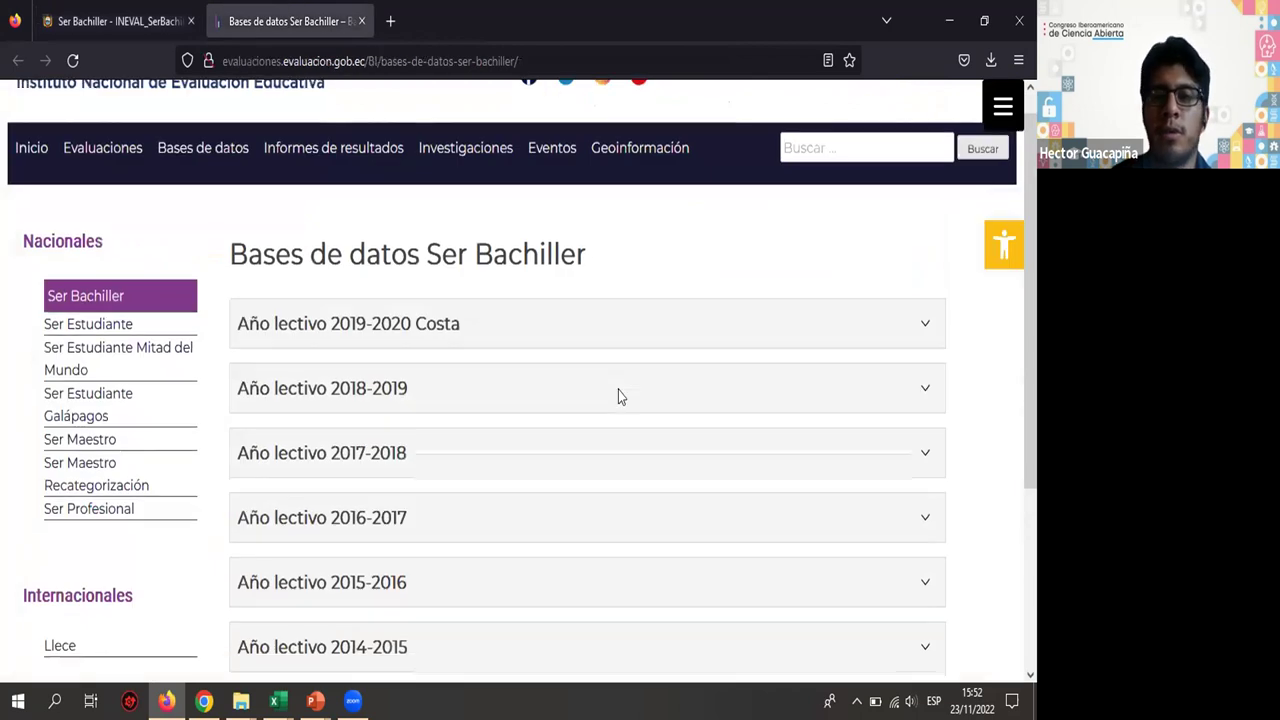
pyautogui.scroll(-1, 618, 397)
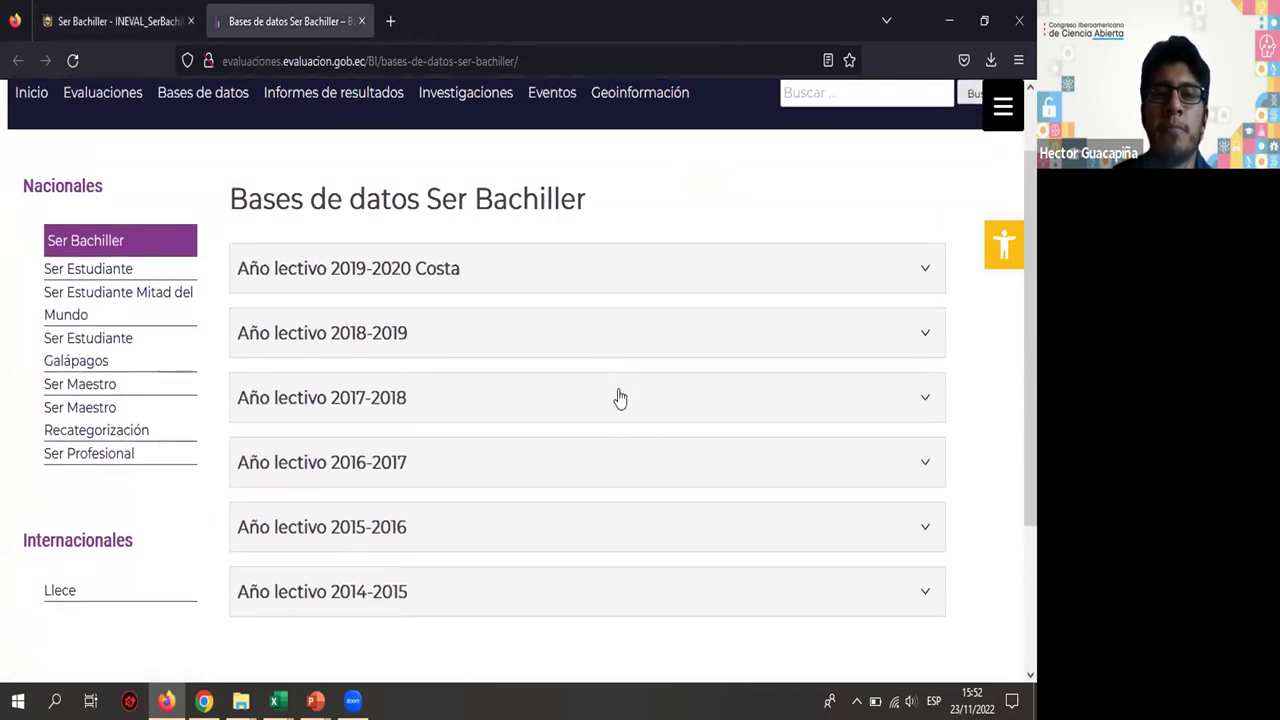
pyautogui.scroll(-1, 618, 397)
pyautogui.click(621, 275)
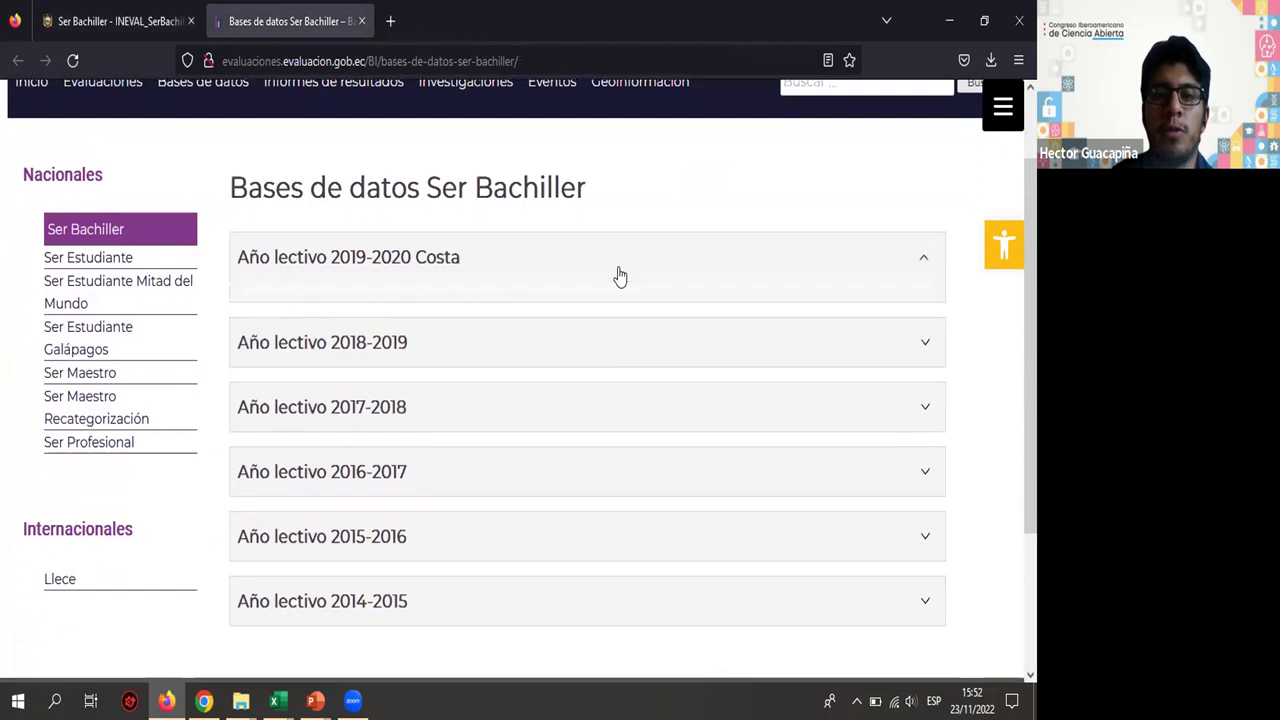
pyautogui.scroll(-1, 622, 277)
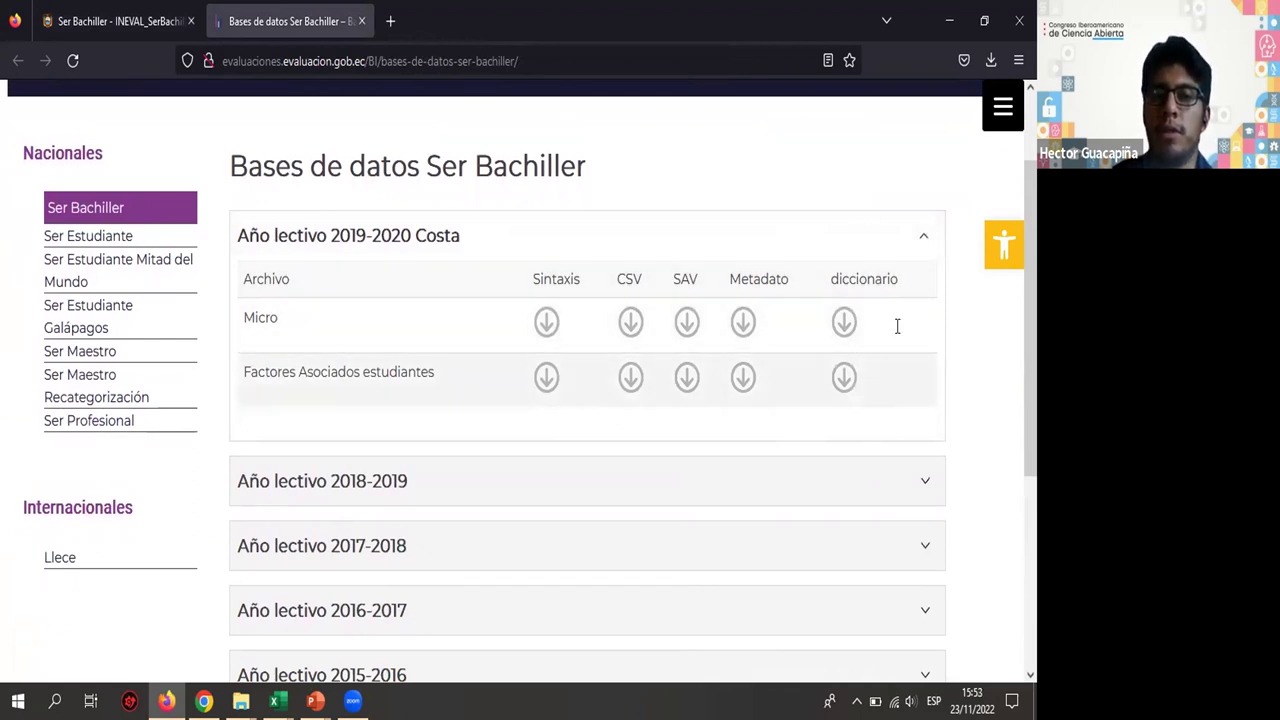
# - Download the diccionario for the Micro file, open the SBAC20_diccionariomicro_20210121_DIC.zip archive and close its window
pyautogui.click(844, 323)
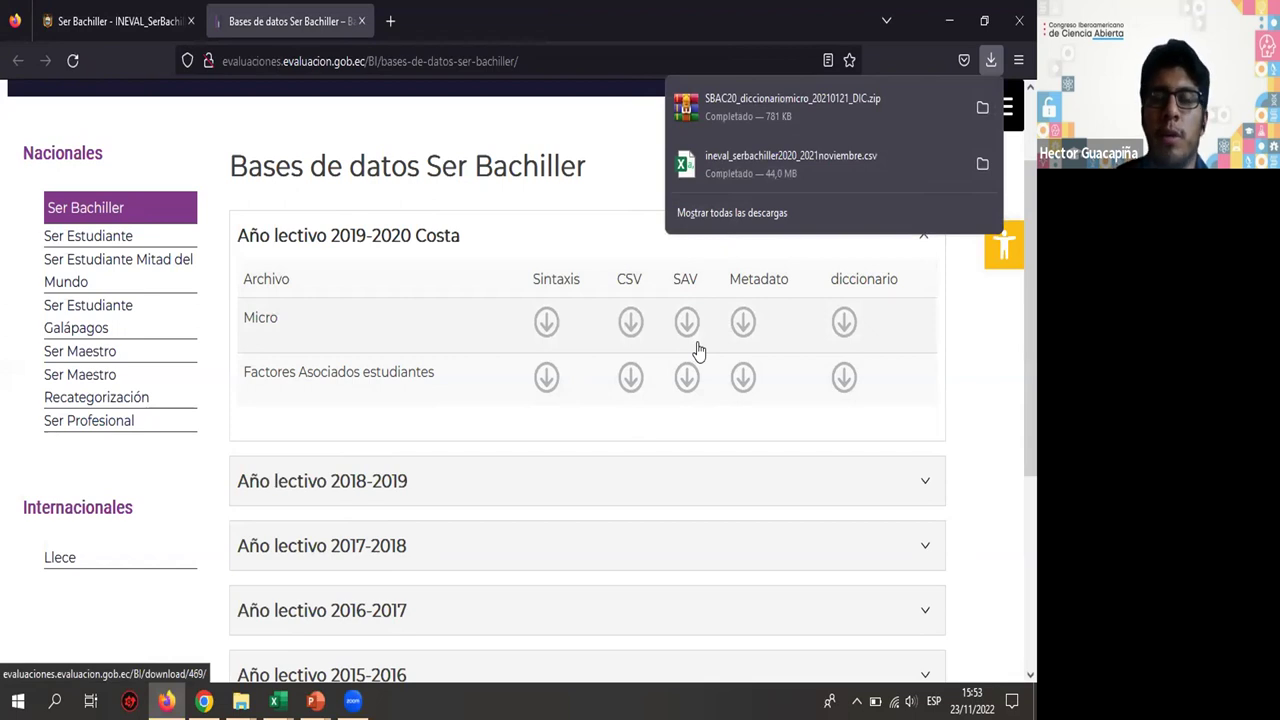
pyautogui.click(801, 111)
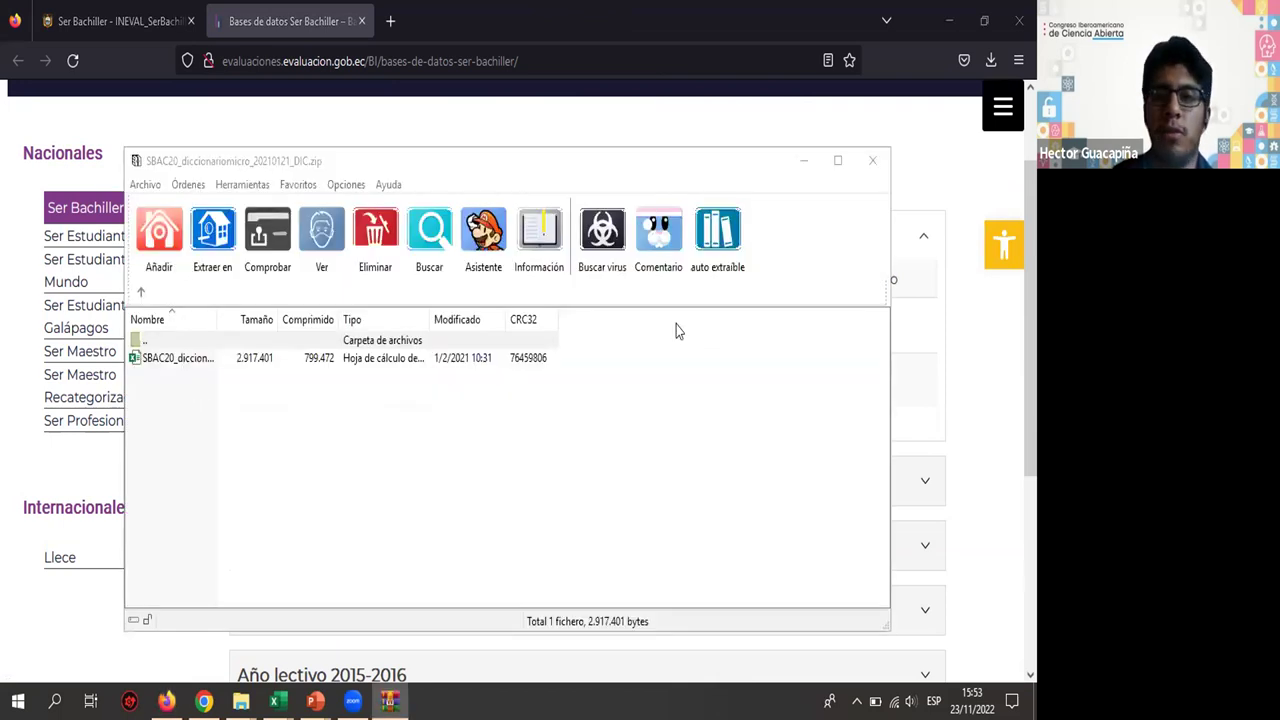
pyautogui.click(872, 160)
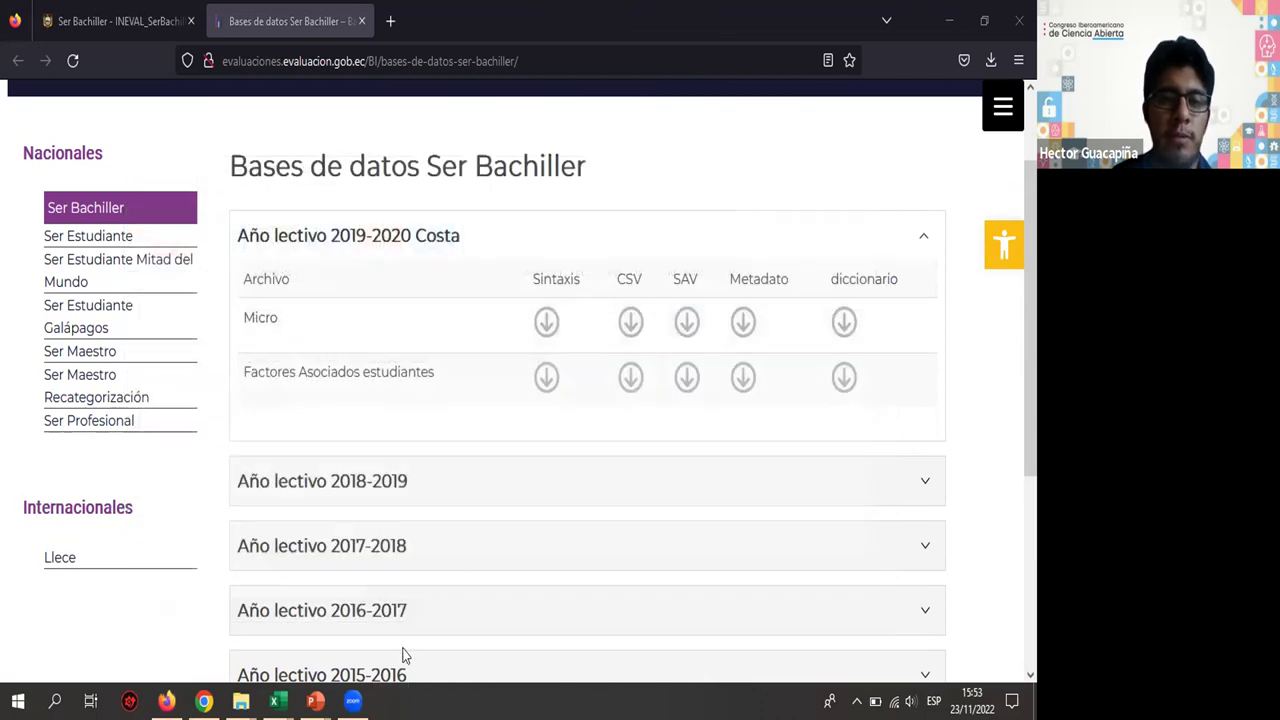
# - Switch to the SBAC20_diccionariomicro_20210121_DIC workbook in Excel and look over the variable codes and labels on the Diccionario sheet
pyautogui.moveTo(277, 700)
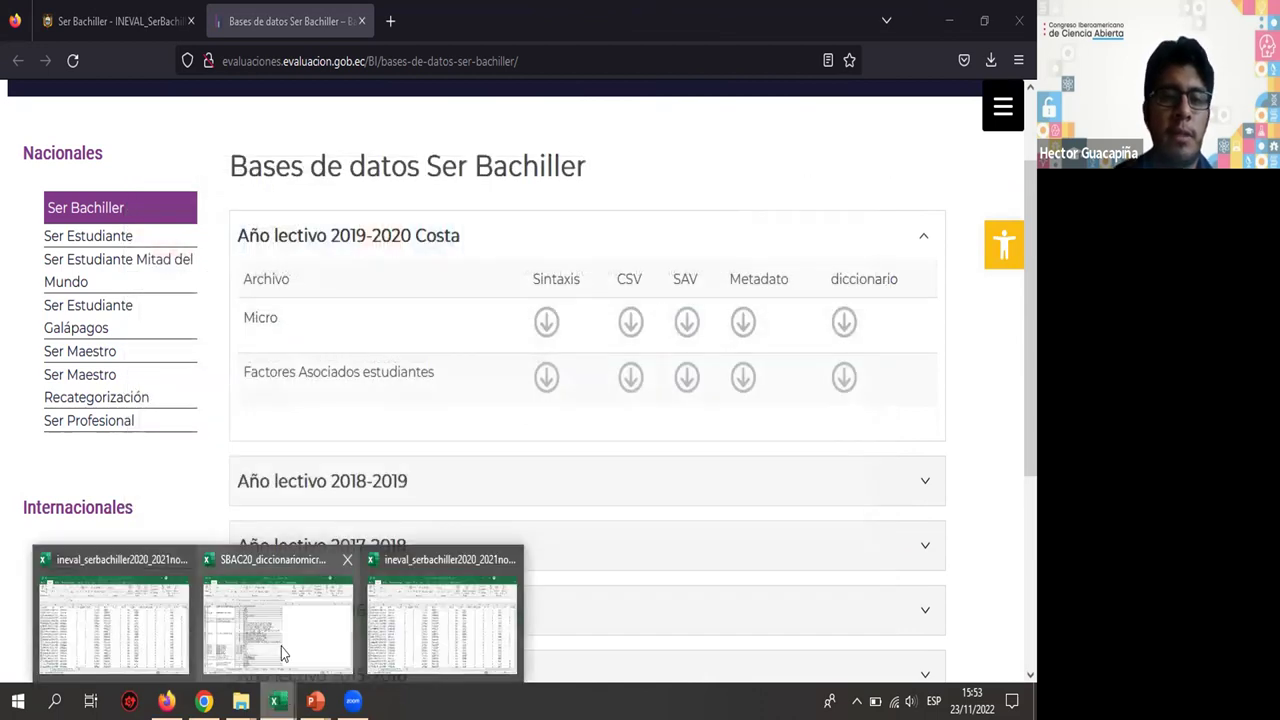
pyautogui.click(281, 647)
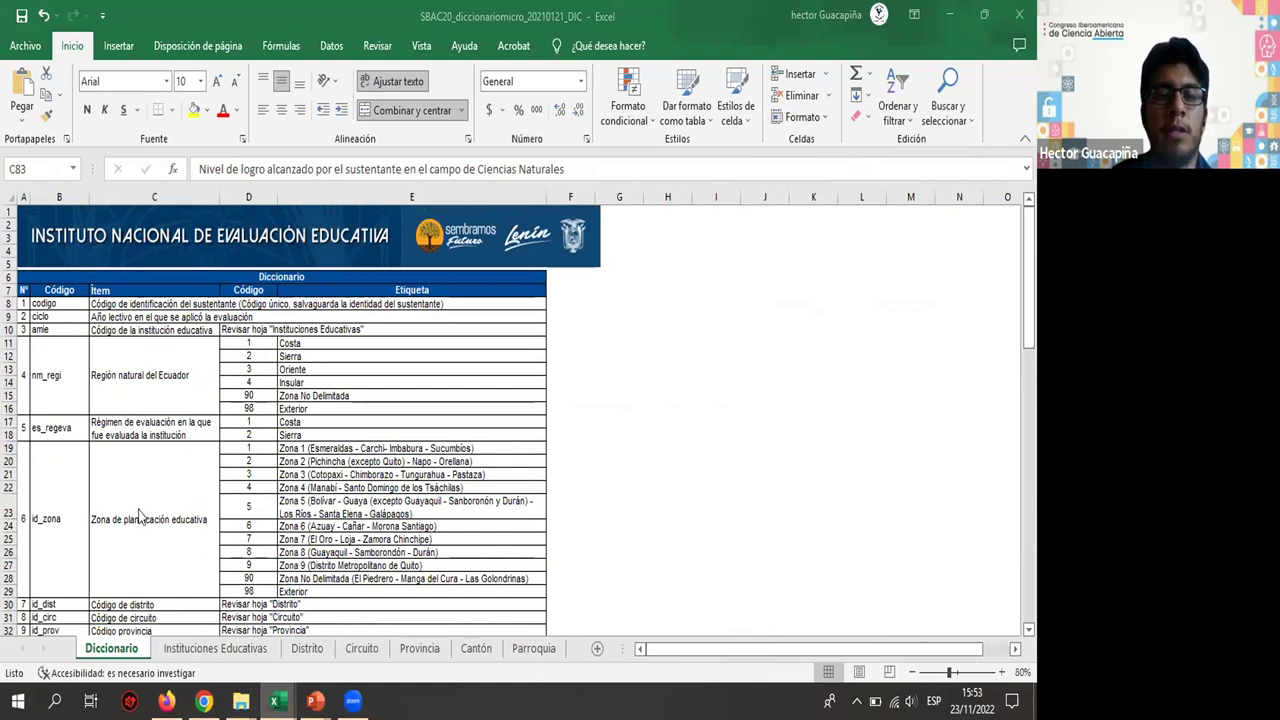
pyautogui.scroll(-2, 137, 510)
pyautogui.scroll(2, 137, 505)
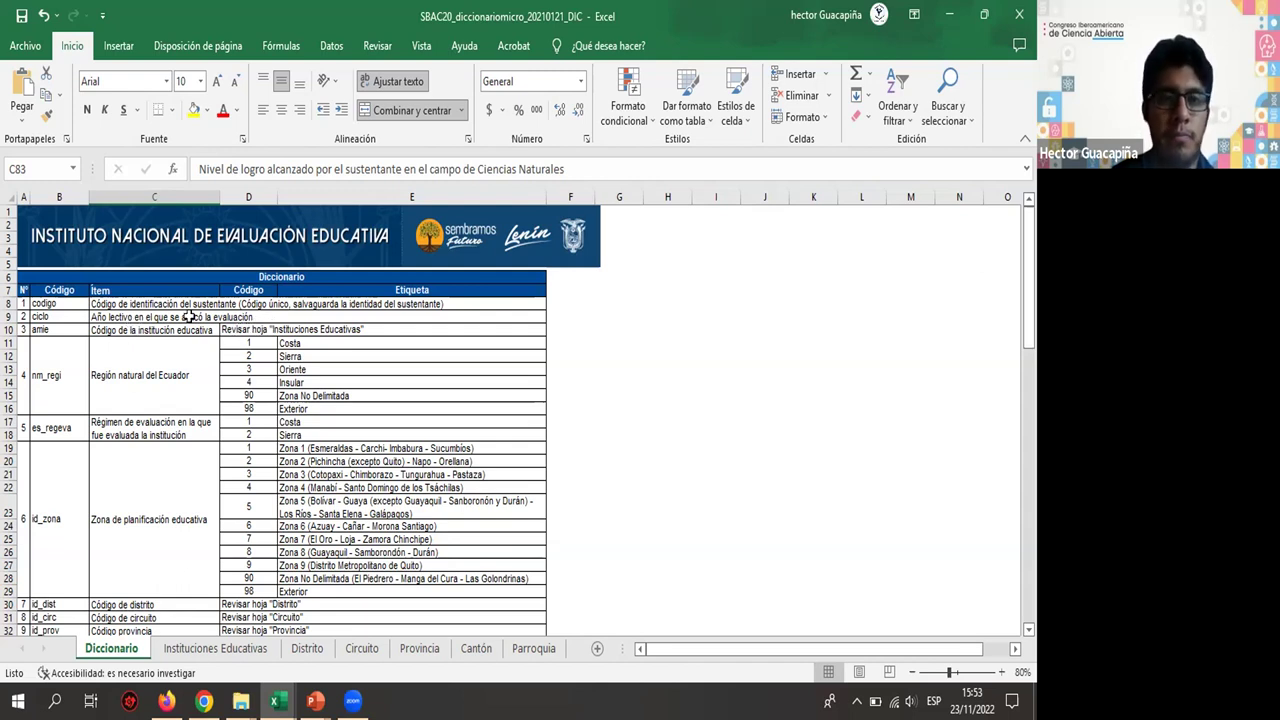
# - Arrange the dictionary workbook side by side with ineval_serbachiller2020_2021noviembre_inicial, with the data on the left half of the screen
pyautogui.press('super+Right')
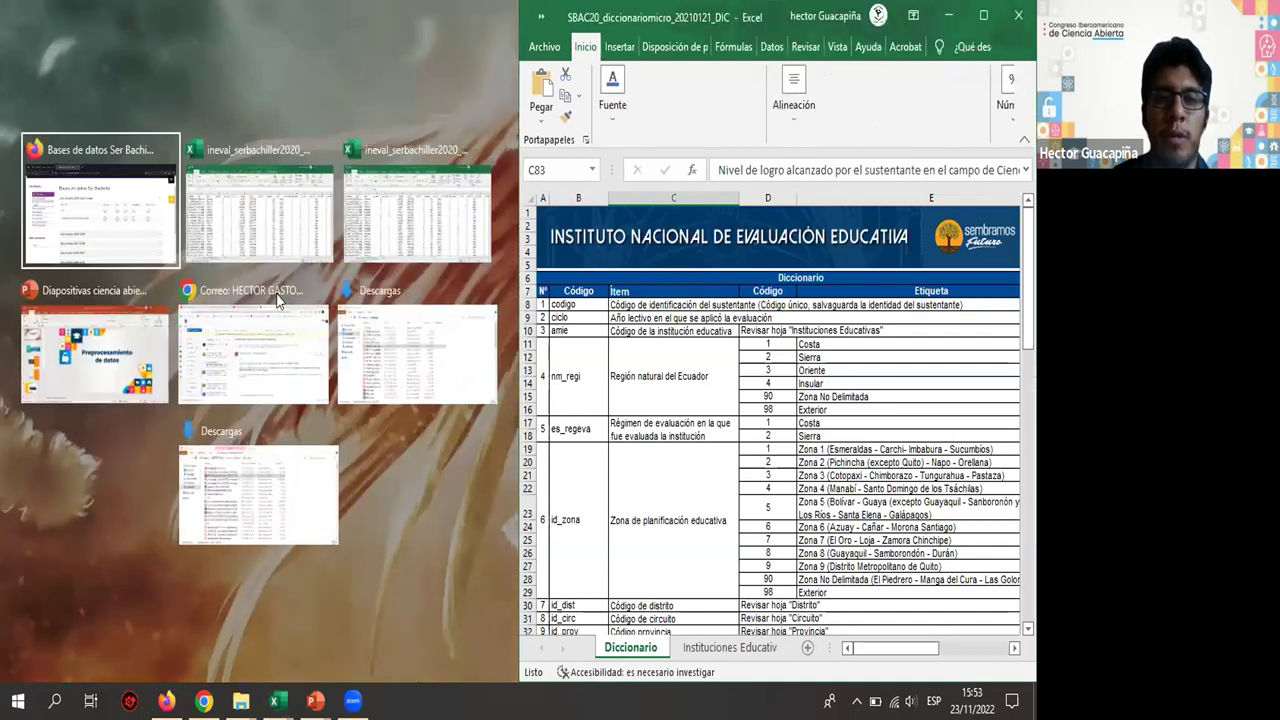
pyautogui.click(94, 206)
pyautogui.moveTo(275, 700)
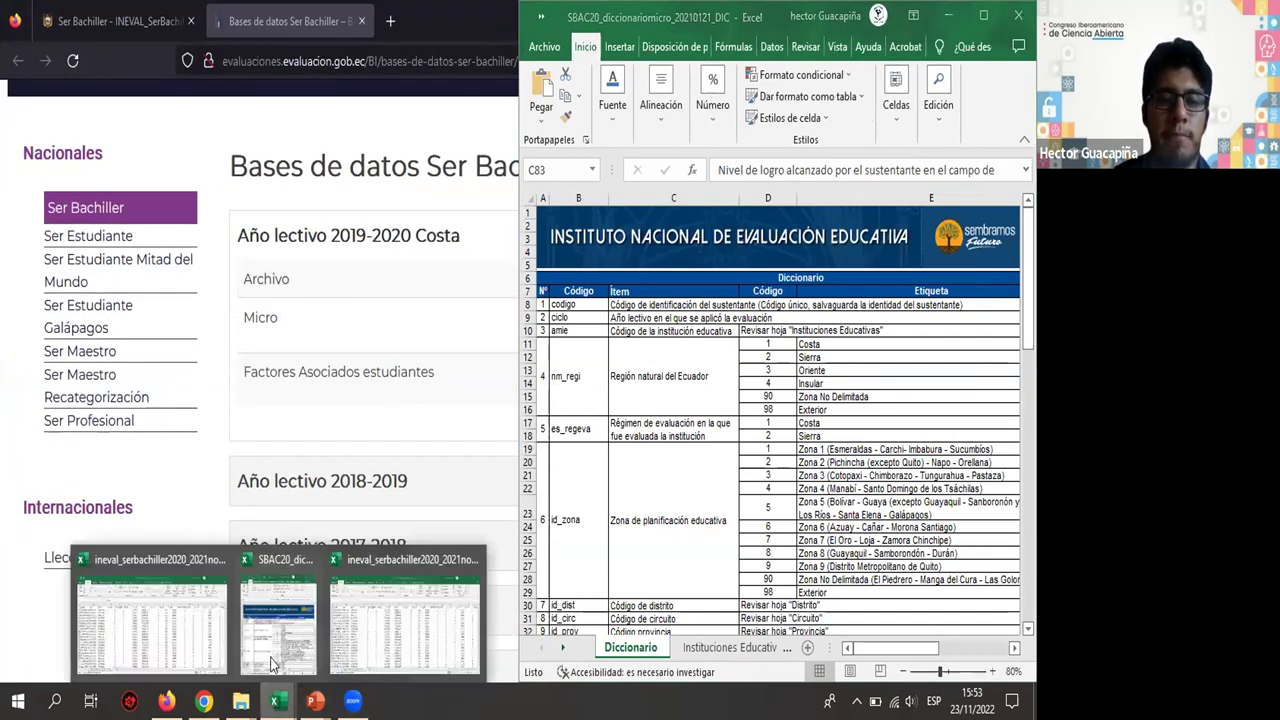
pyautogui.click(142, 640)
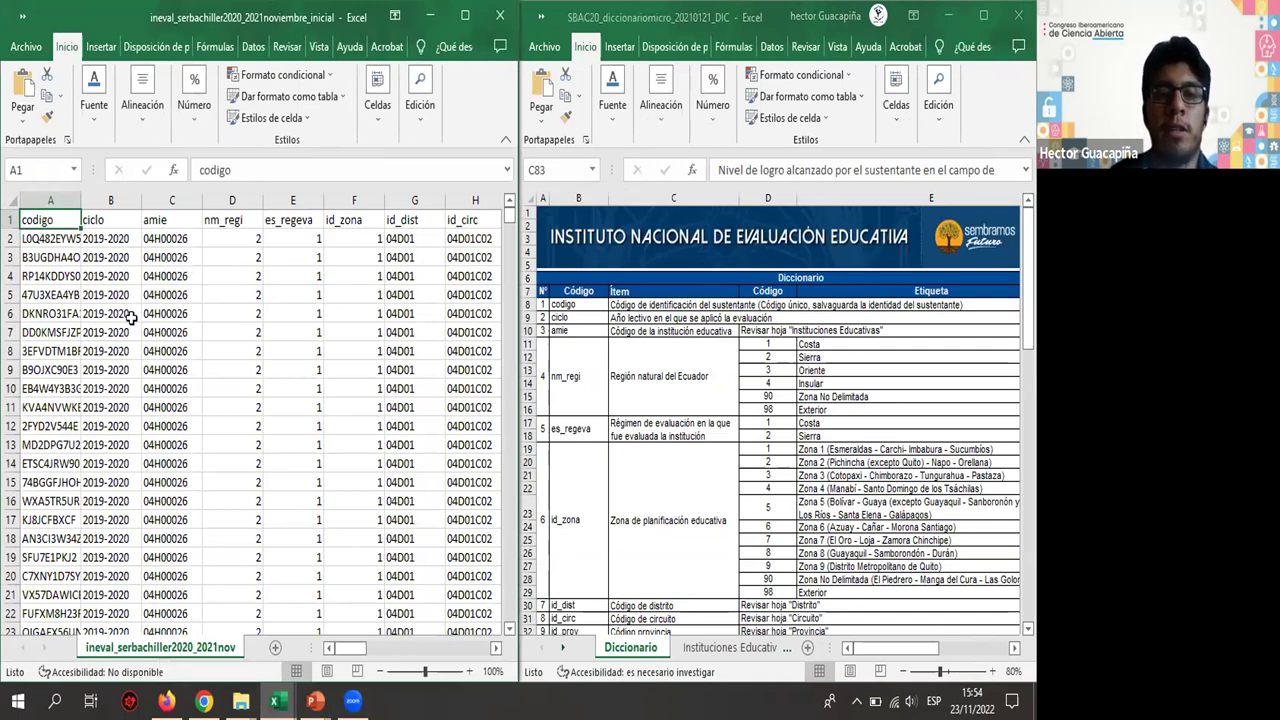
# - Select the amie header in the data and examine the matching institution codes and names on the dictionary's Instituciones Educativas sheet
pyautogui.click(167, 222)
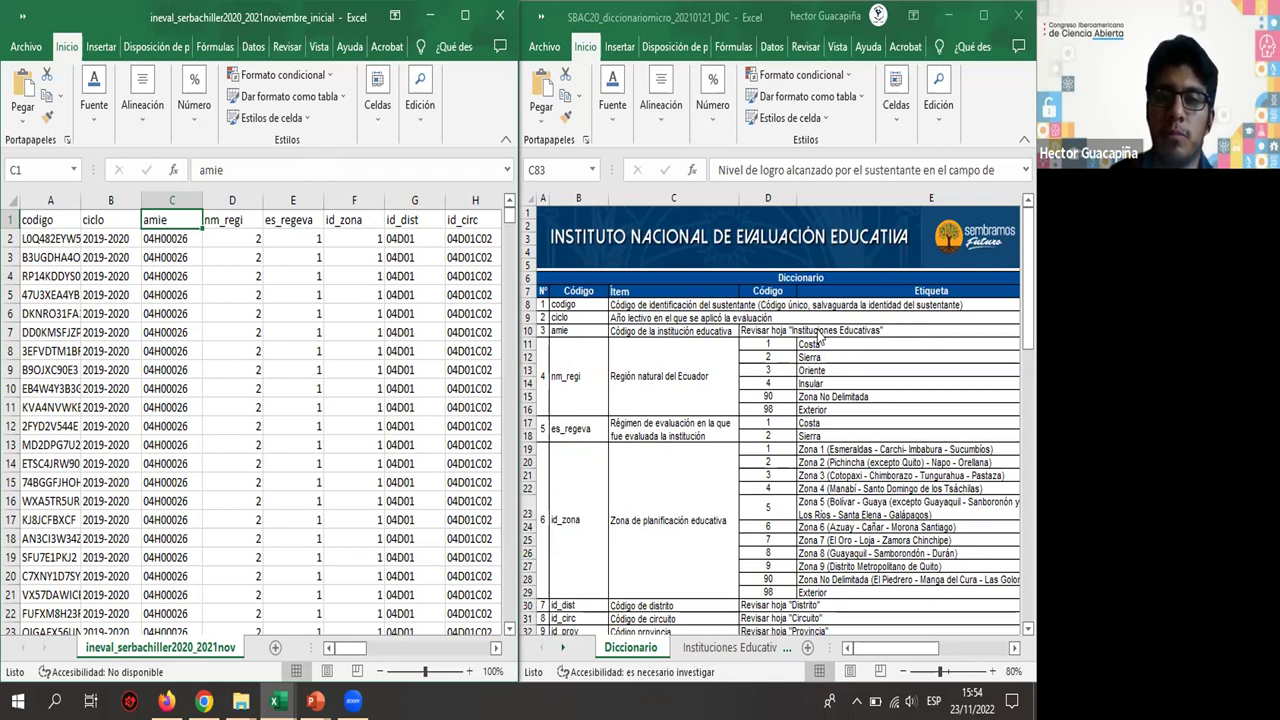
pyautogui.click(721, 652)
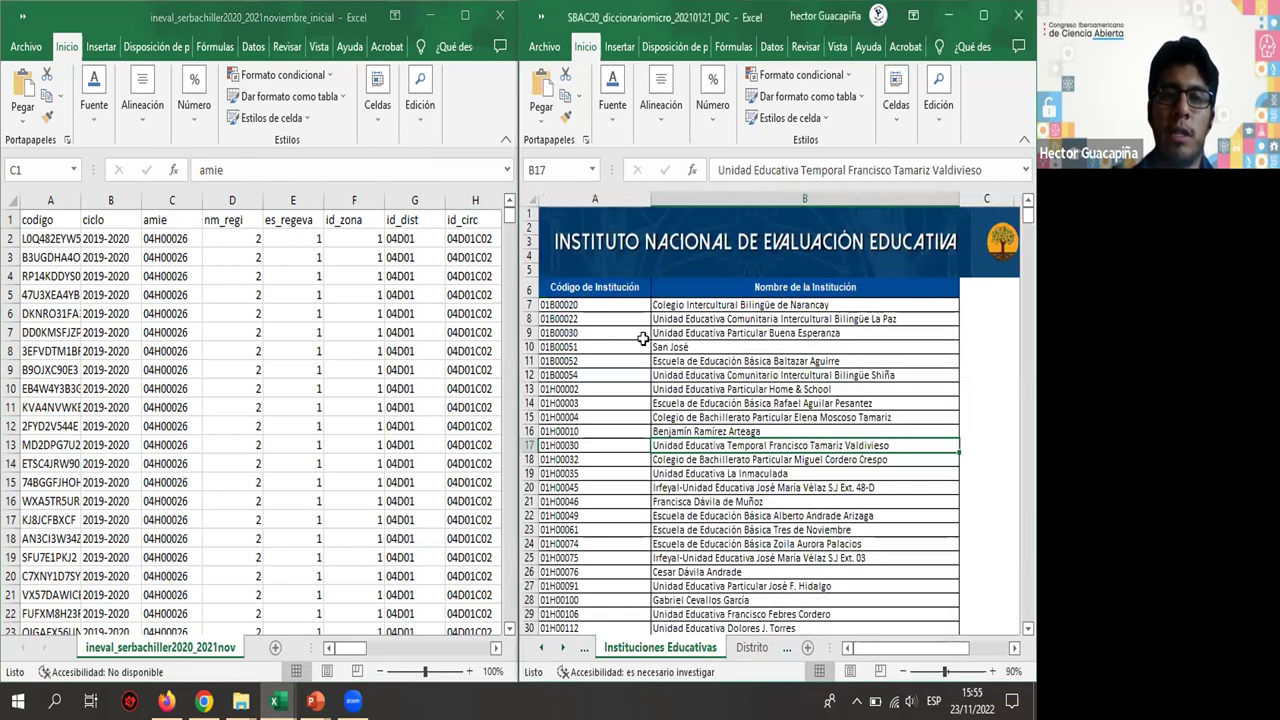
pyautogui.click(180, 258)
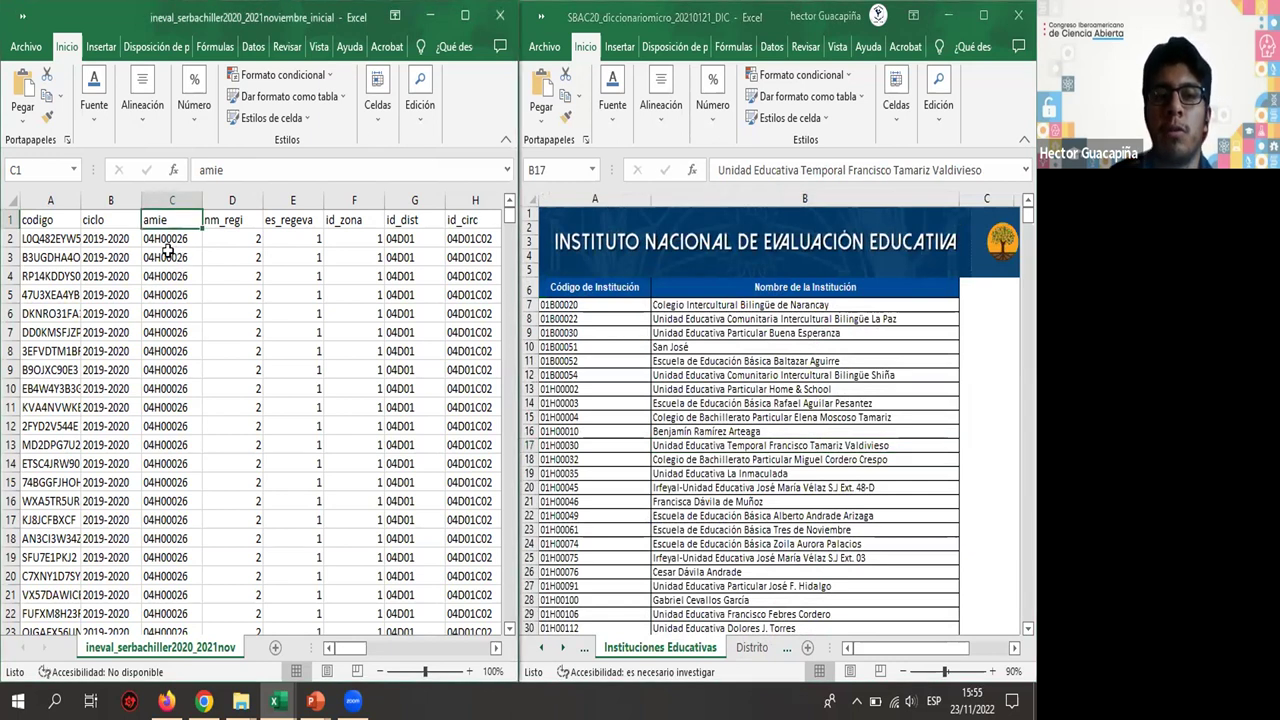
pyautogui.click(600, 432)
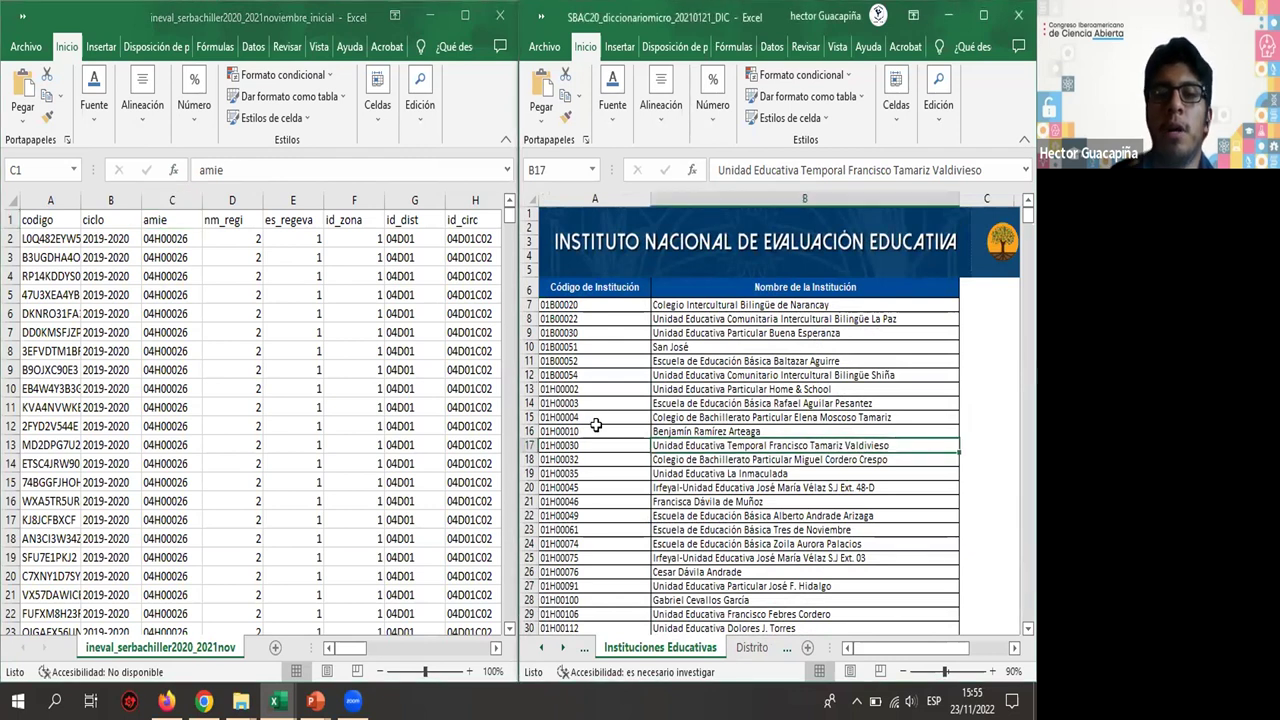
pyautogui.click(593, 396)
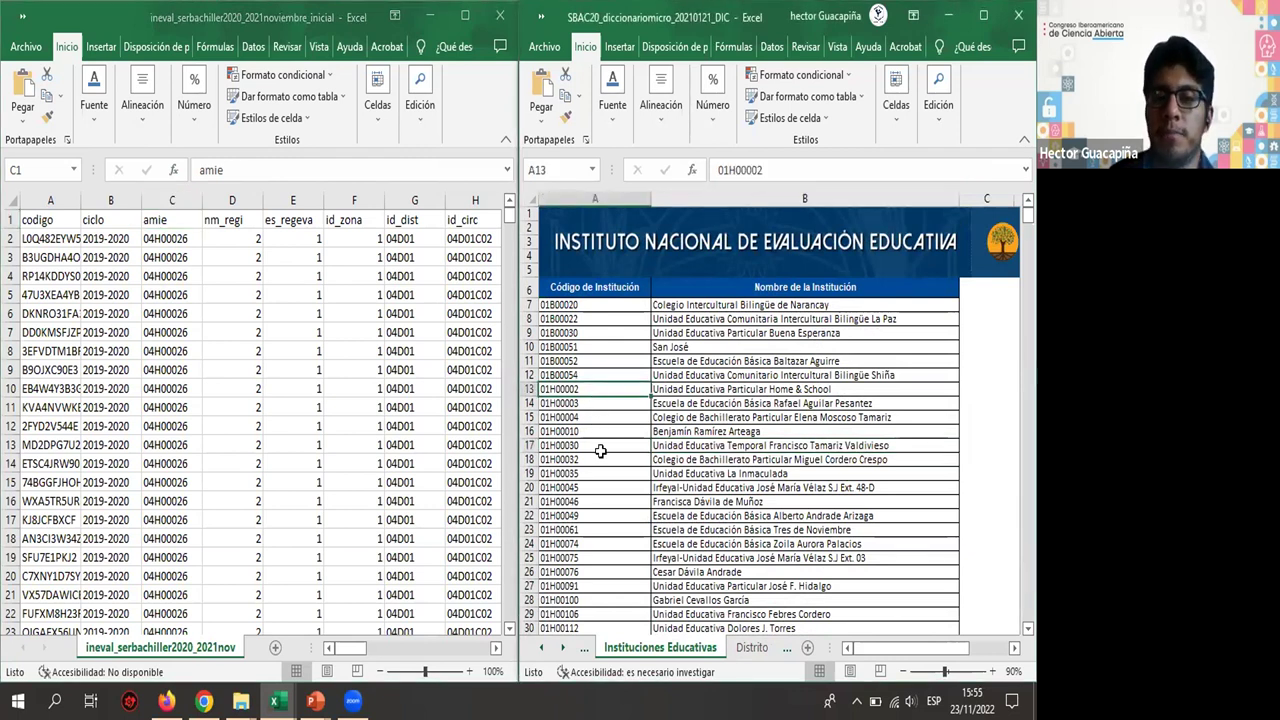
pyautogui.scroll(-1, 600, 452)
pyautogui.scroll(1, 697, 437)
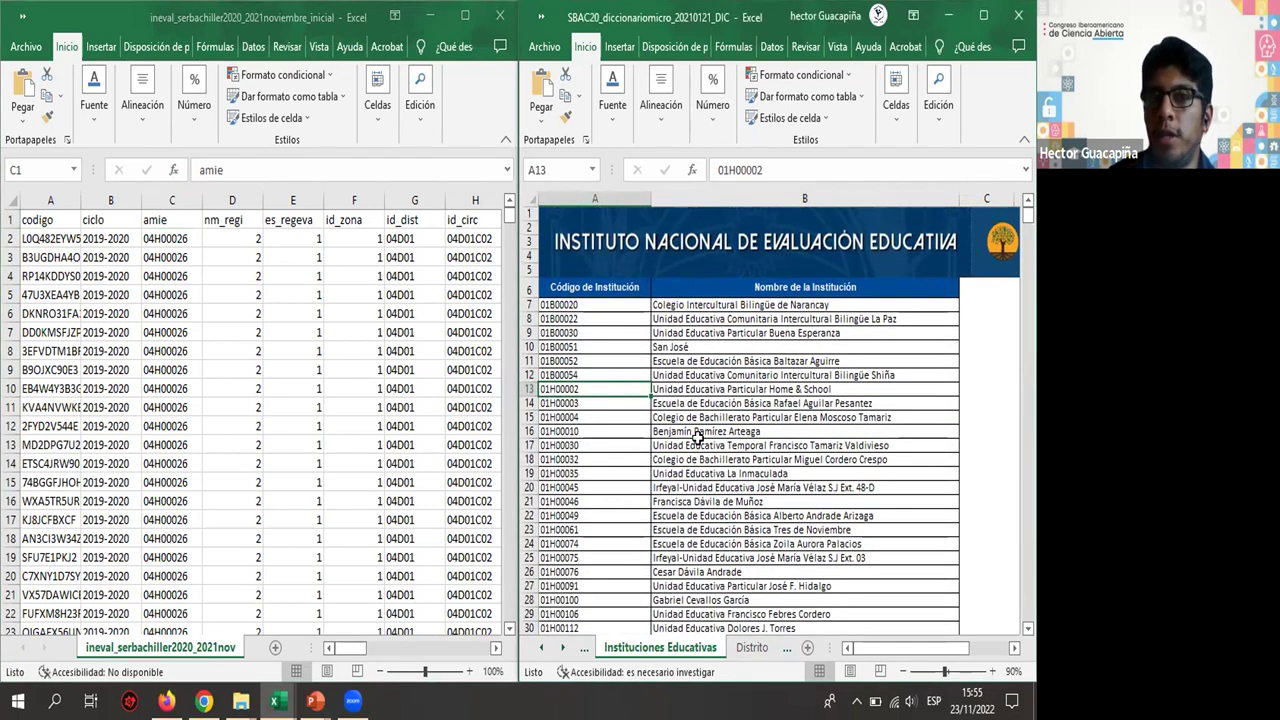
pyautogui.click(603, 303)
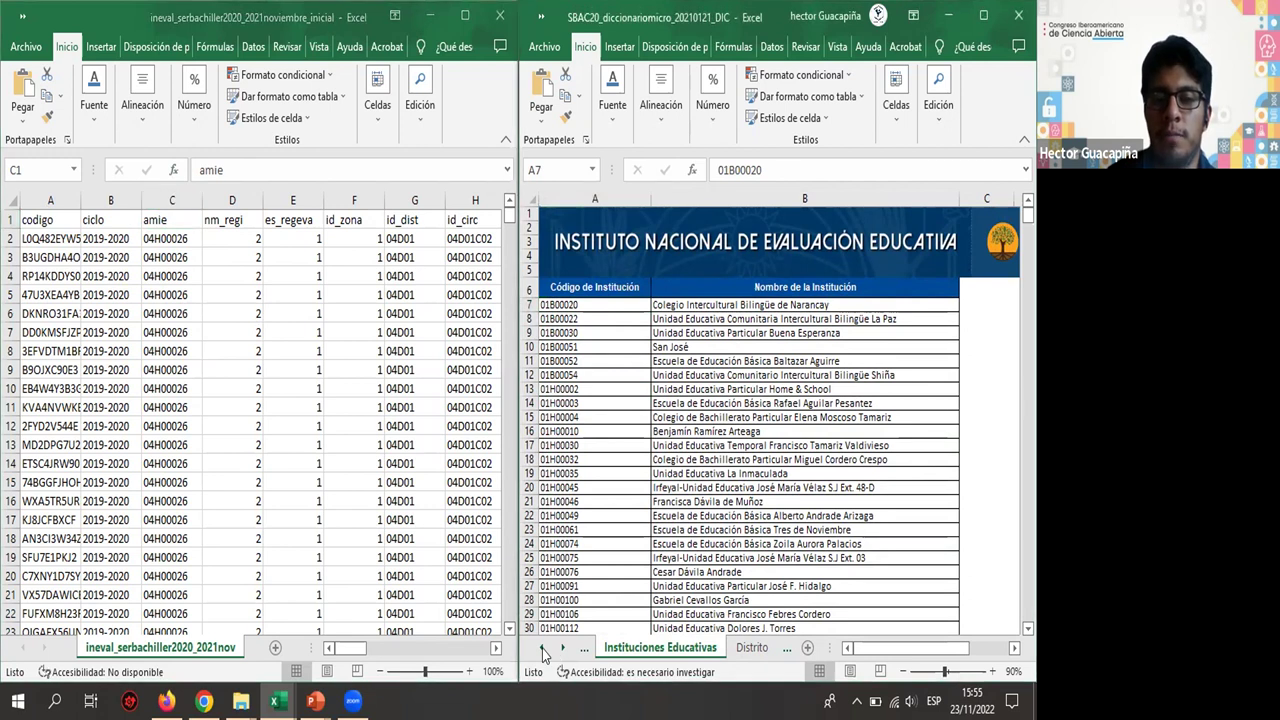
# - Return to the Diccionario sheet and select the first nm_regi value in the data to compare it with the region codes
pyautogui.click(584, 648)
pyautogui.click(615, 648)
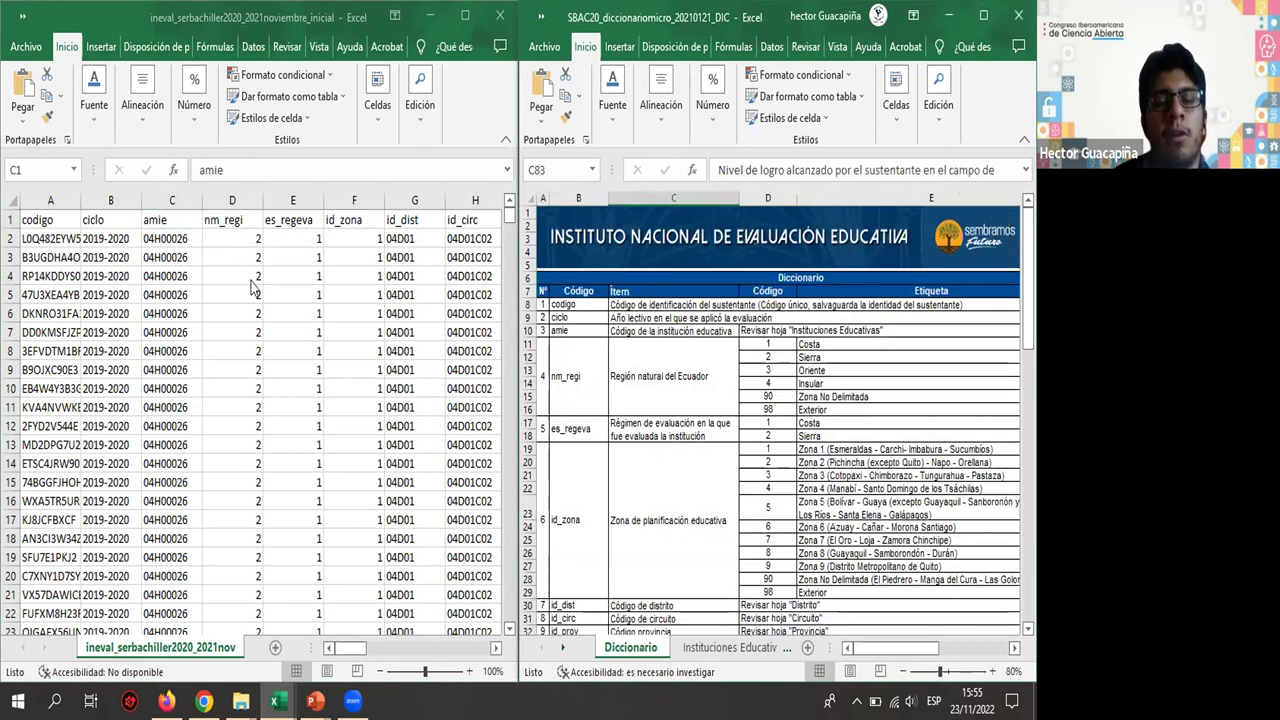
pyautogui.click(231, 239)
pyautogui.click(231, 239)
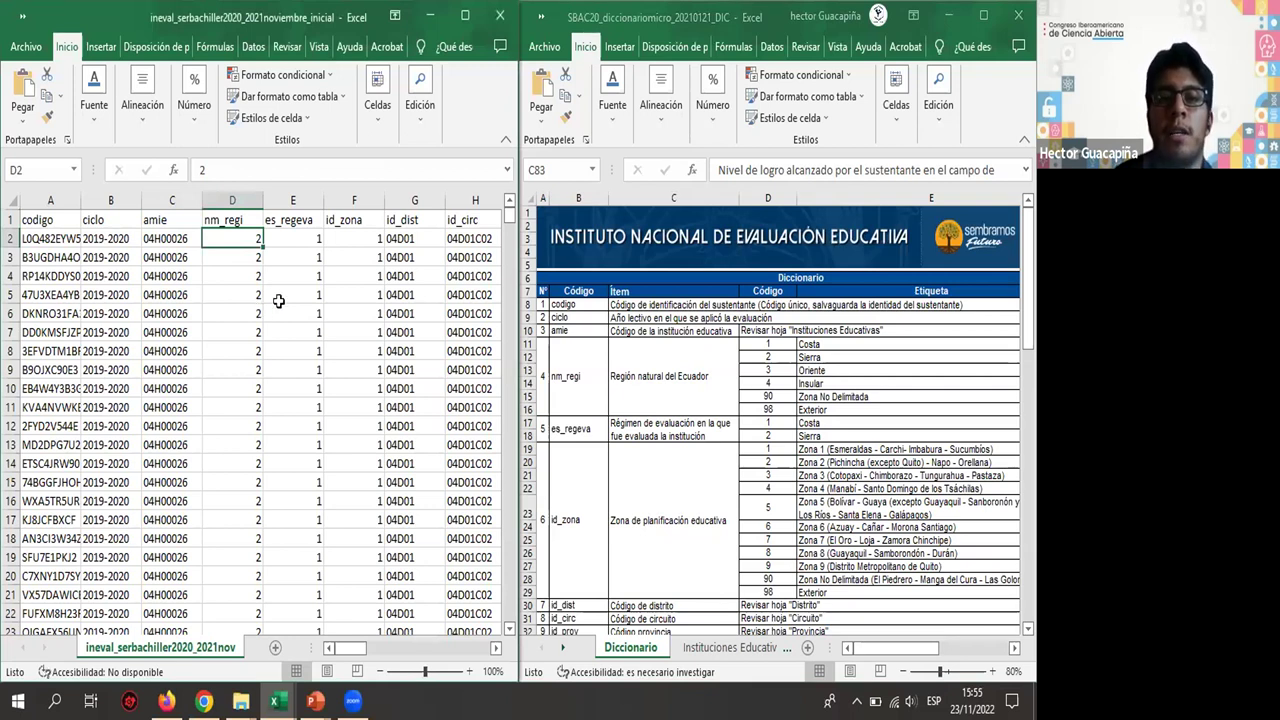
# - Switch to the full ineval_serbachiller2020_2021noviembre workbook and jump to the last record in the codigo column
pyautogui.moveTo(274, 701)
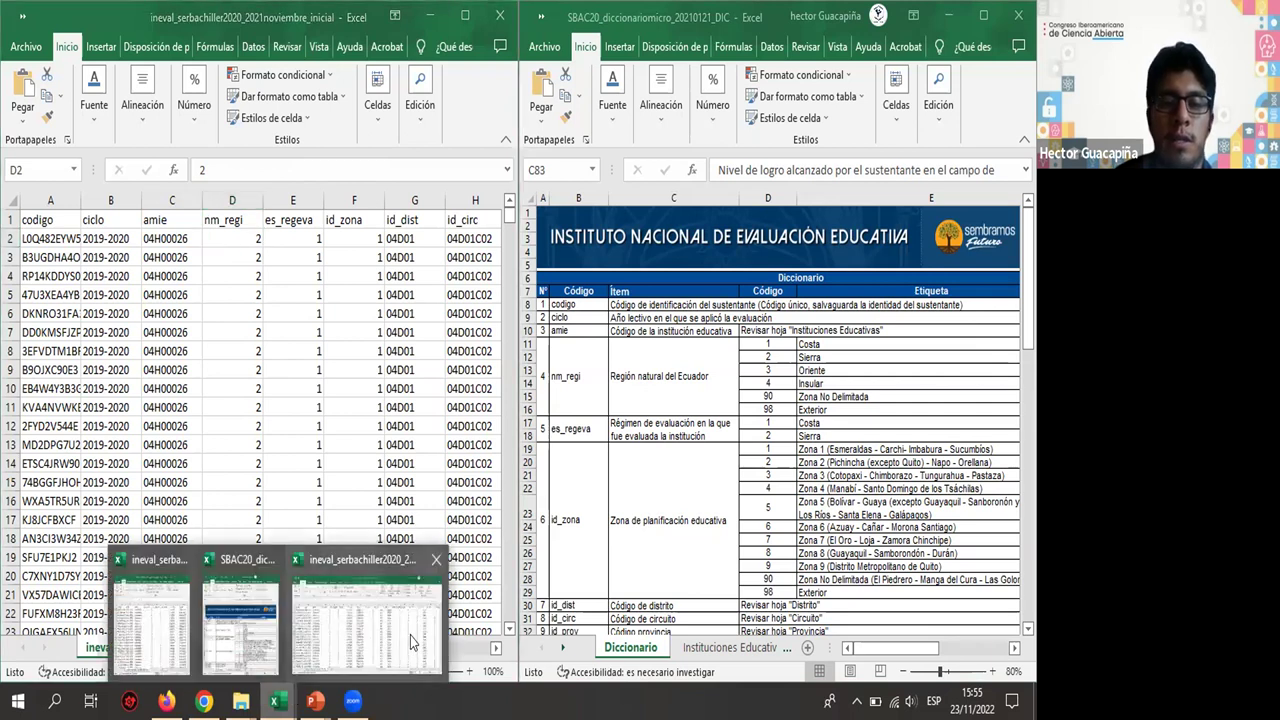
pyautogui.click(413, 641)
pyautogui.click(55, 294)
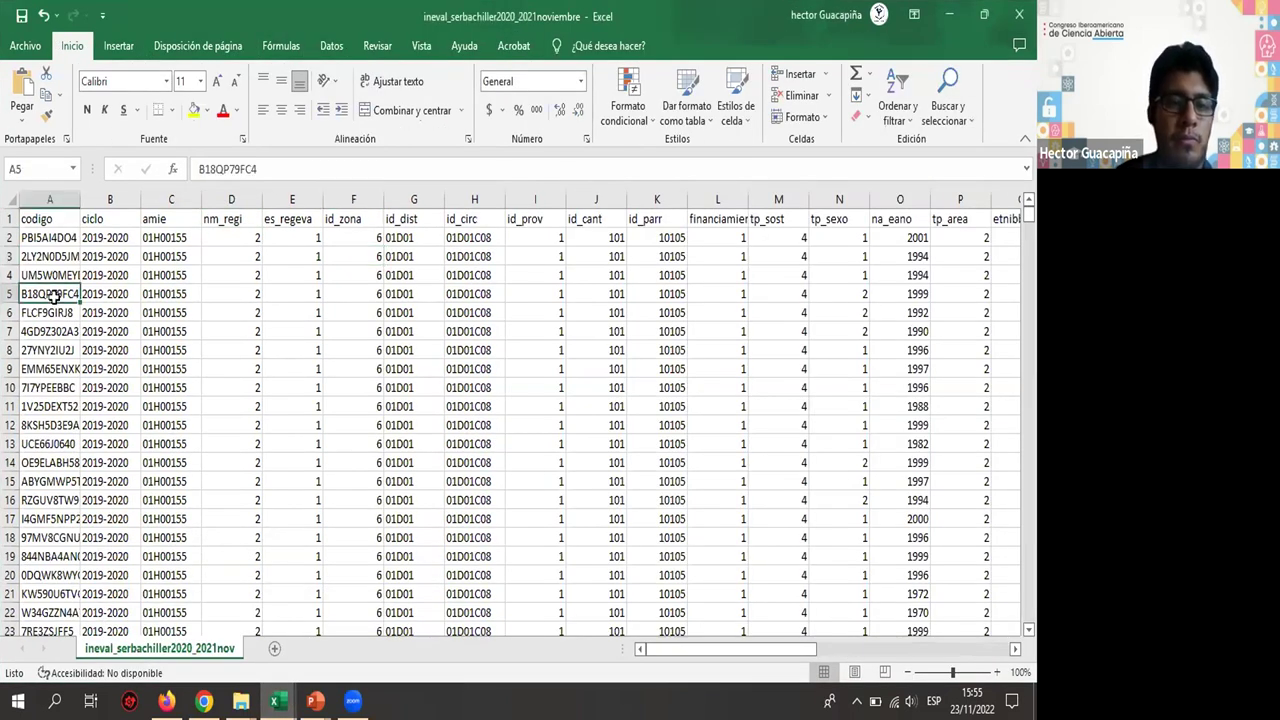
pyautogui.hotkey('ctrl', 'Down')
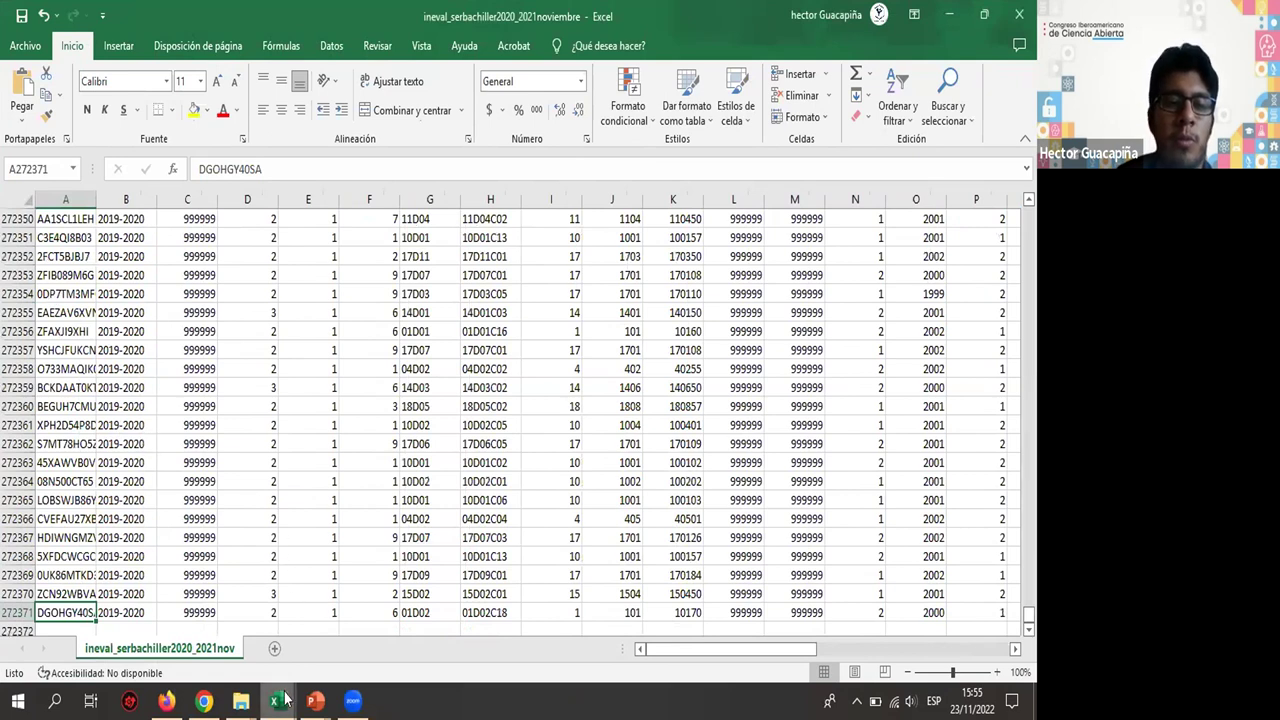
# - Bring up ineval_serbachiller2020_2021noviembre_inicial, jump to the last record in its codigo column and return to the header
pyautogui.moveTo(285, 700)
pyautogui.click(146, 630)
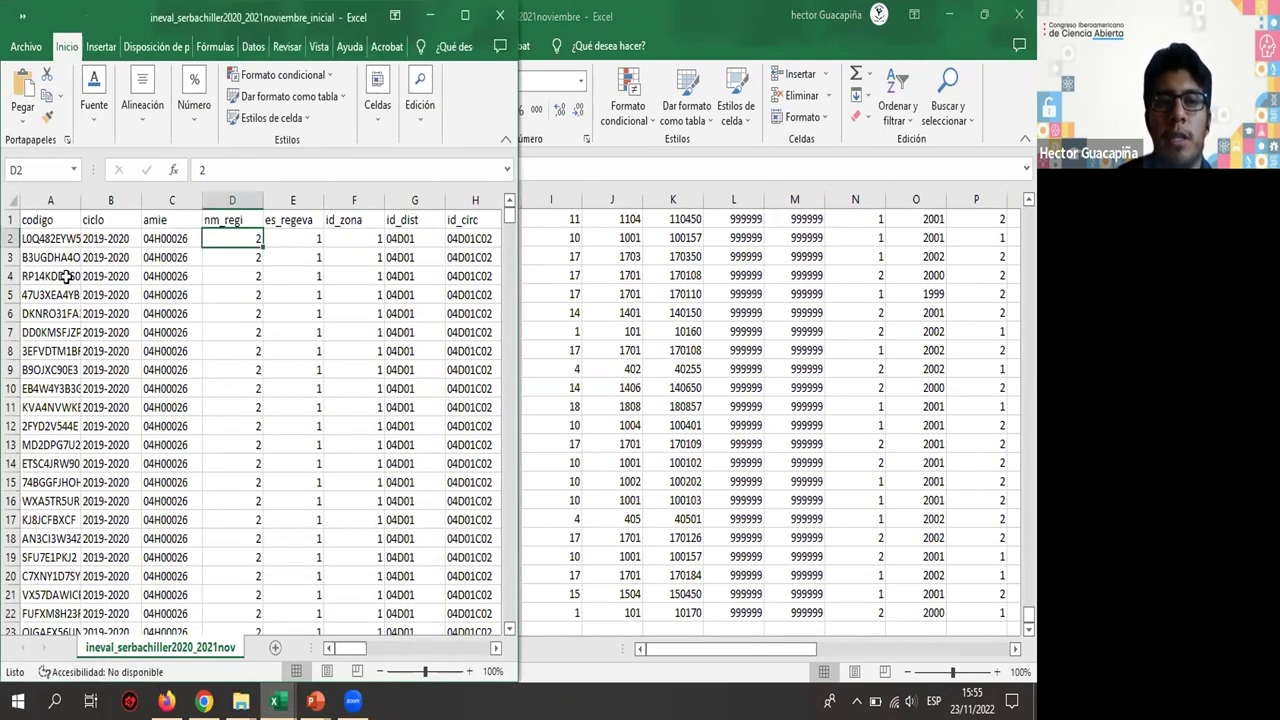
pyautogui.click(65, 276)
pyautogui.hotkey('ctrl', 'Down')
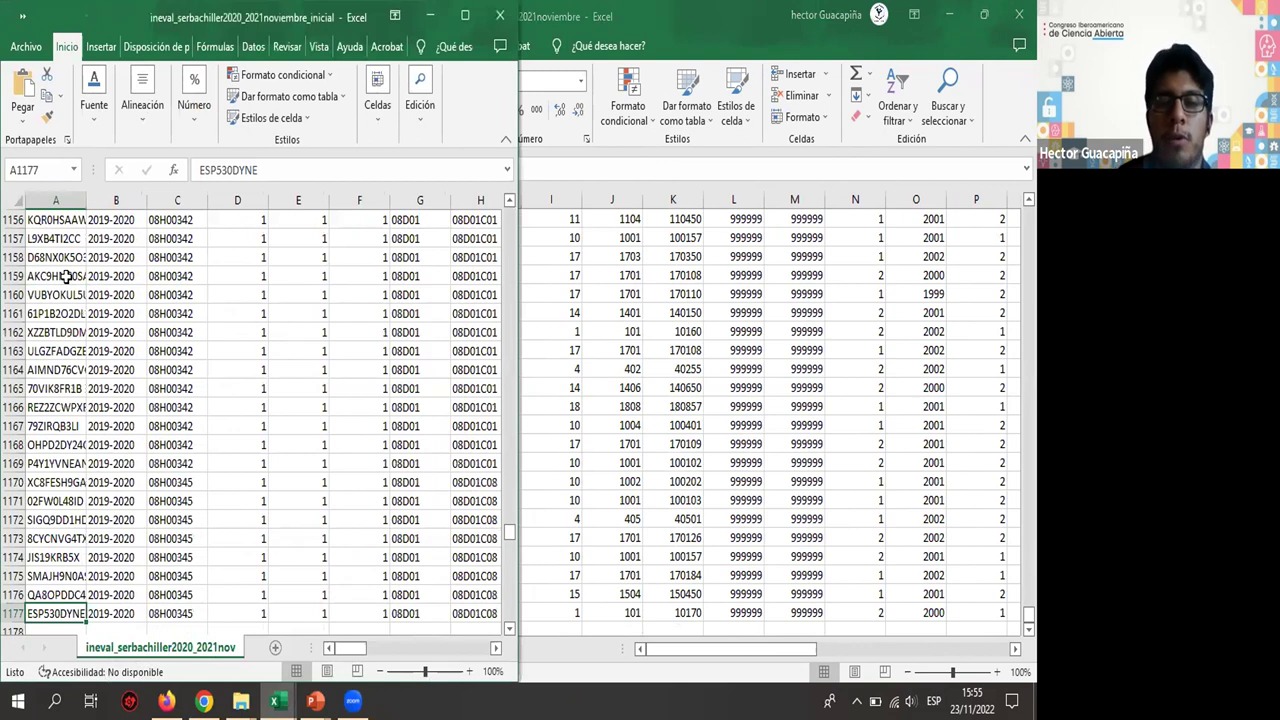
pyautogui.hotkey('ctrl', 'Up')
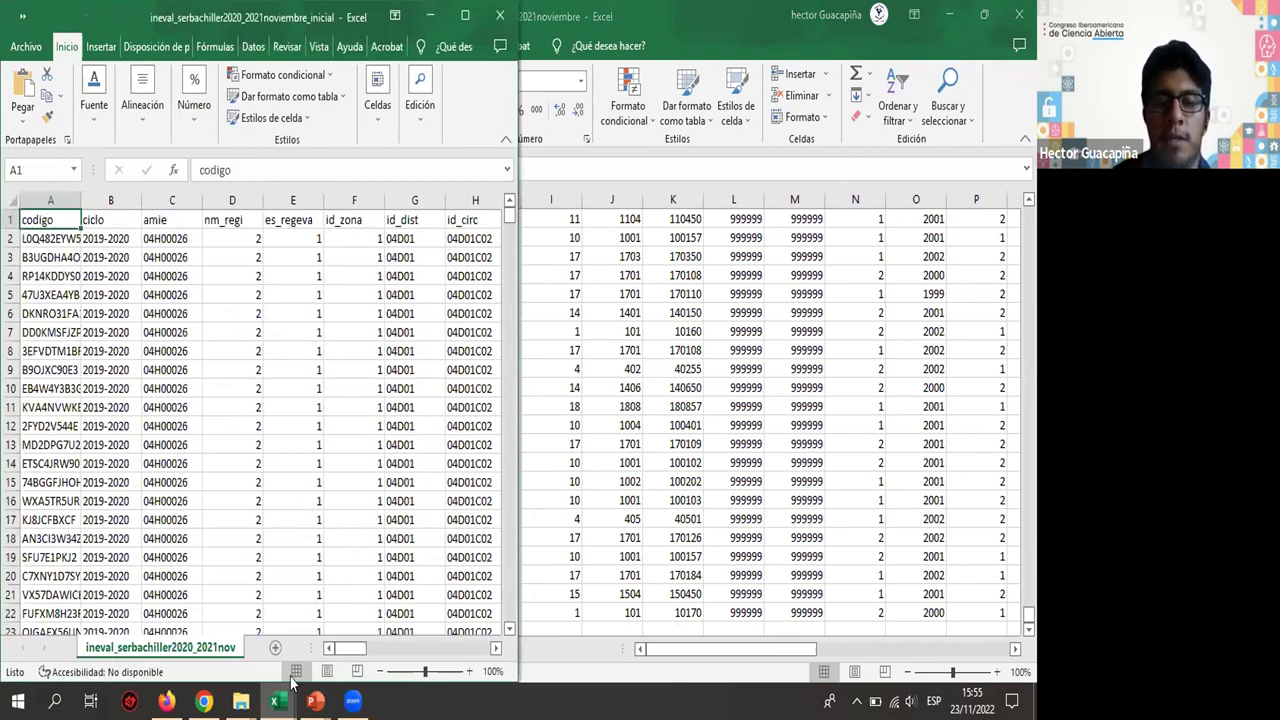
# - Bring the dictionary workbook back beside the reduced data and look across the data columns from an id_dist cell
pyautogui.moveTo(284, 699)
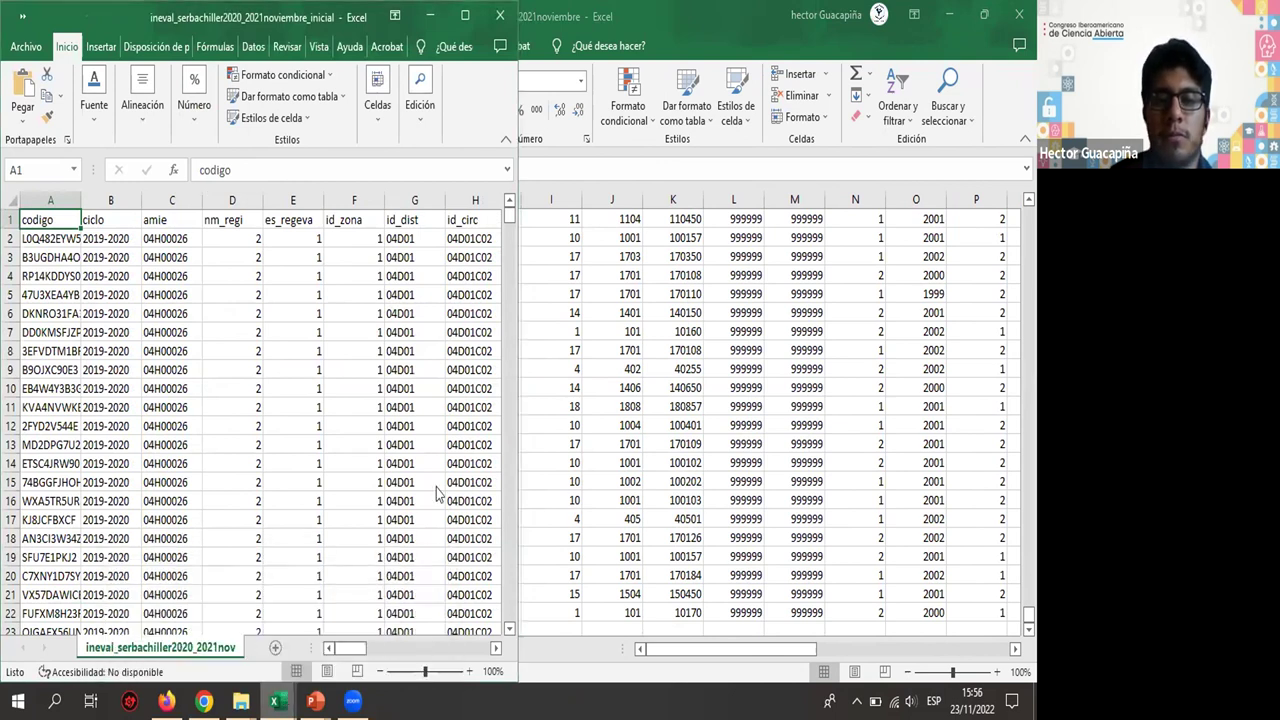
pyautogui.hotkey('alt', 'Tab')
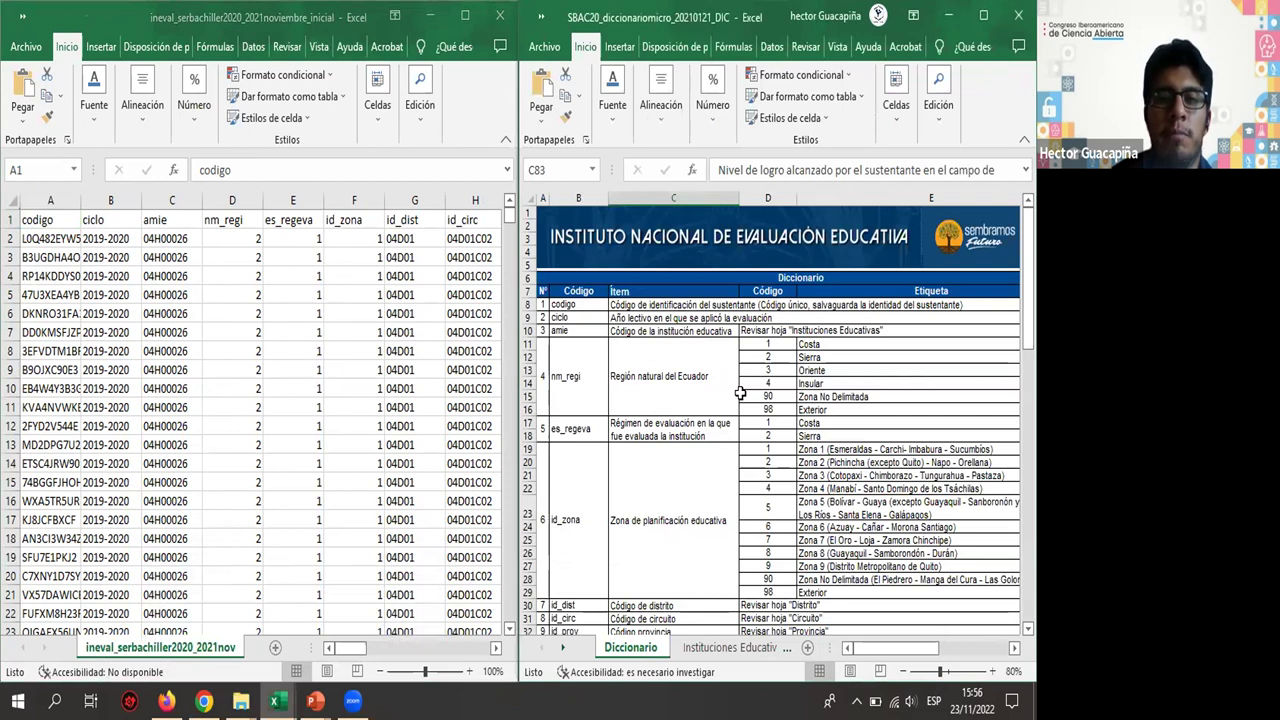
pyautogui.hotkey('alt', 'Tab')
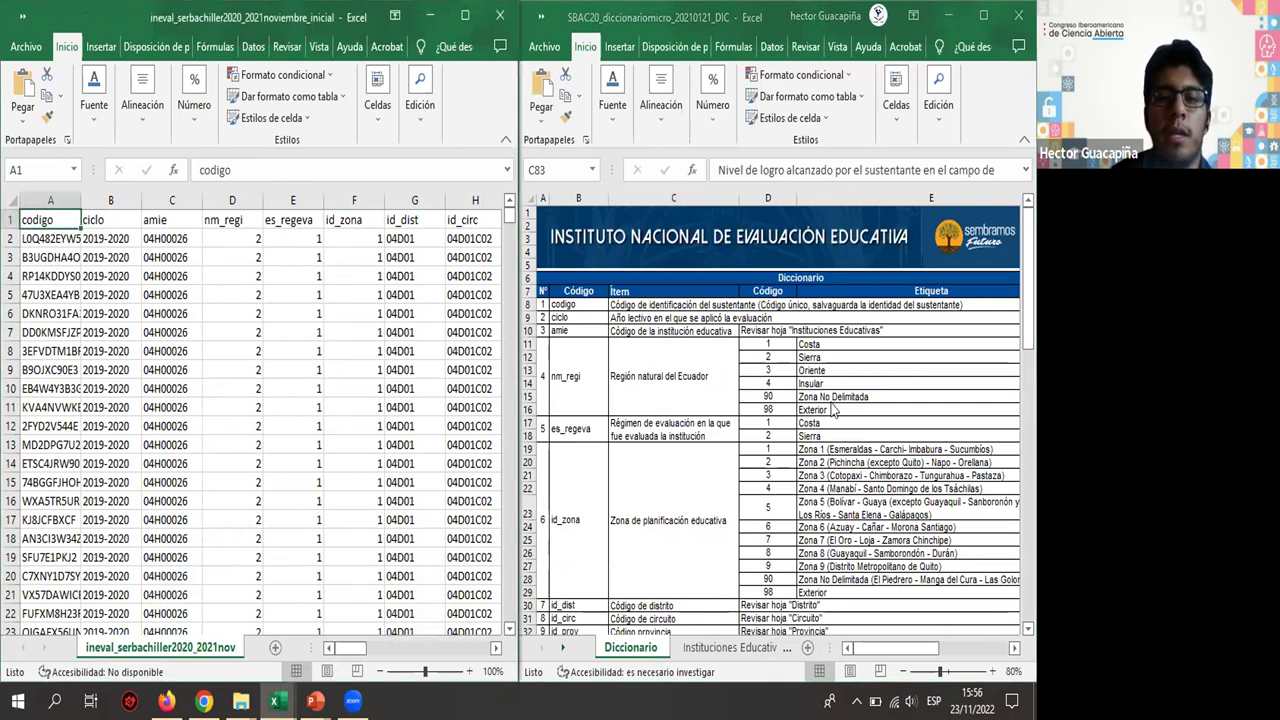
pyautogui.click(393, 376)
pyautogui.hscroll(3, 393, 382)
pyautogui.hscroll(-3, 393, 382)
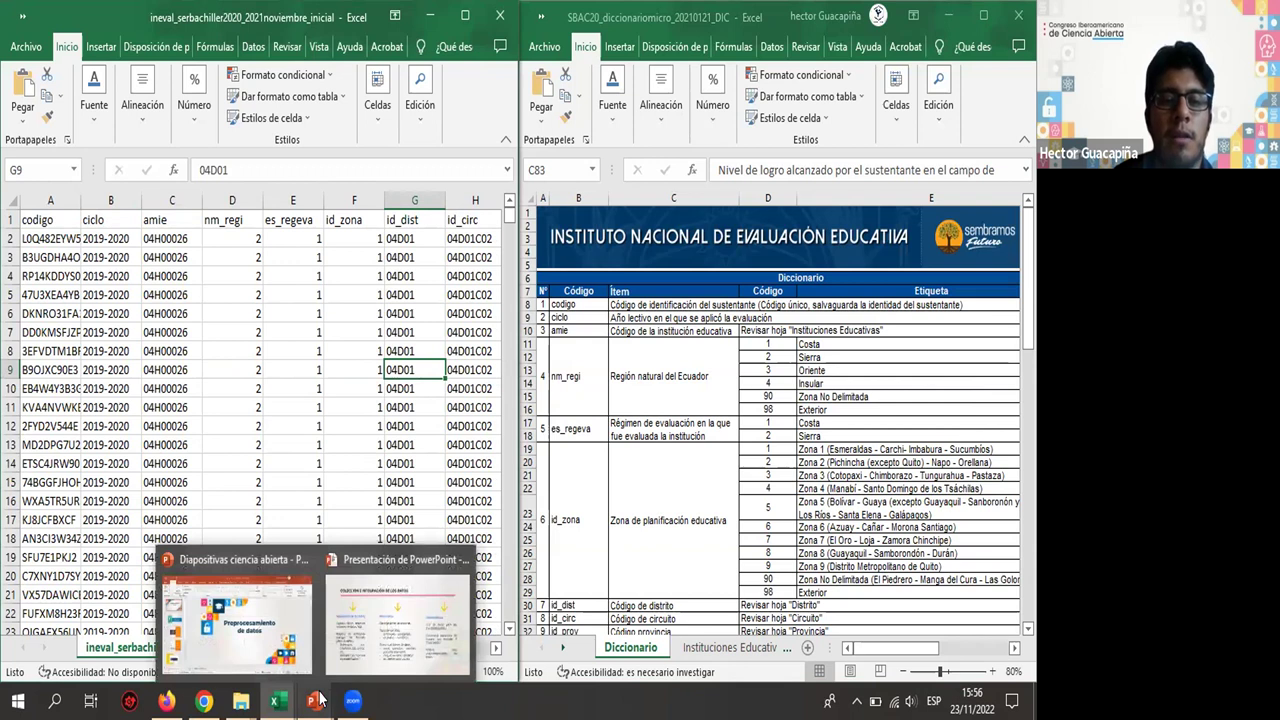
# - Switch to the PowerPoint slide show with the slide on data collection and integration
pyautogui.click(356, 652)
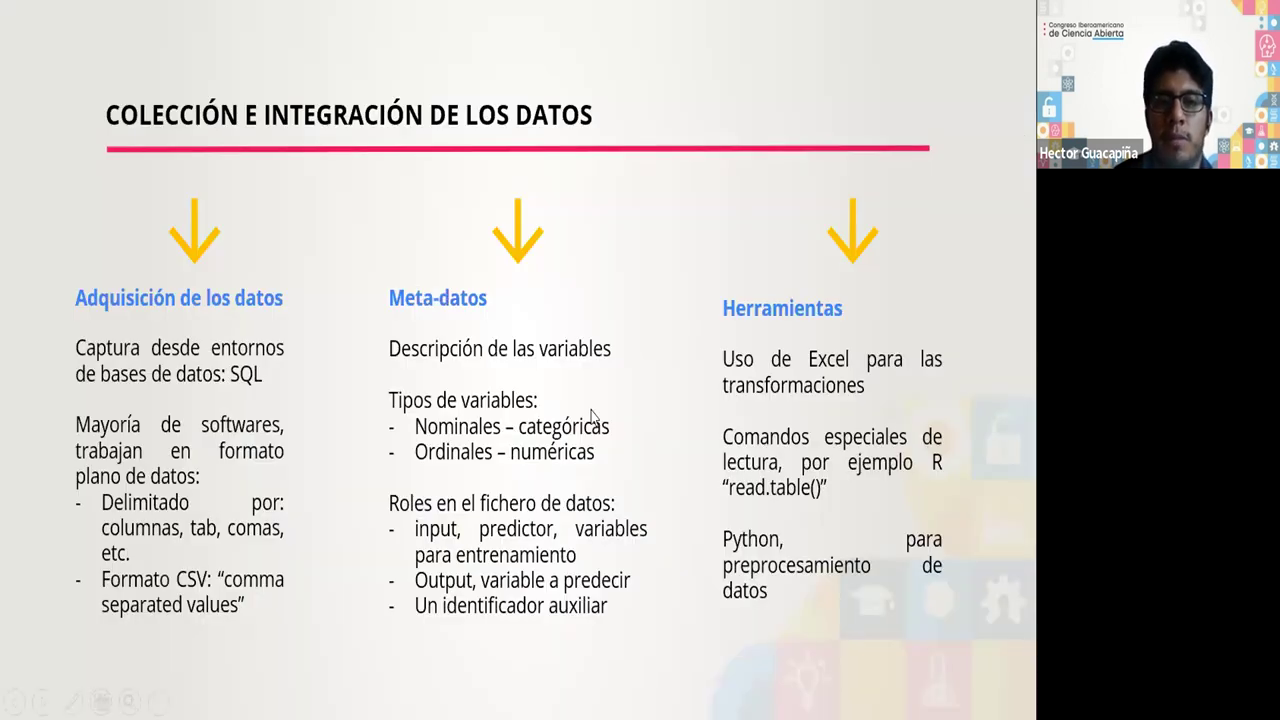
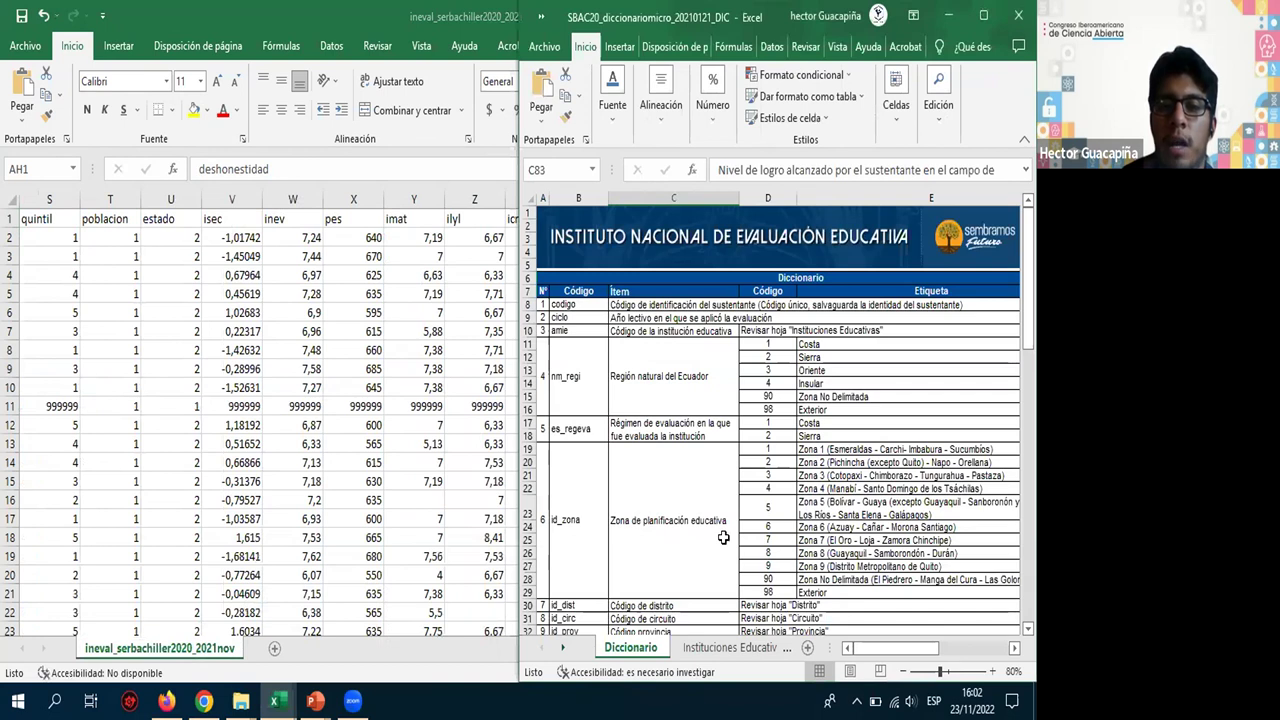
# - Review the Diccionario sheet from the id_zona entry down to the nl_ achievement-level variables
pyautogui.scroll(-5, 723, 538)
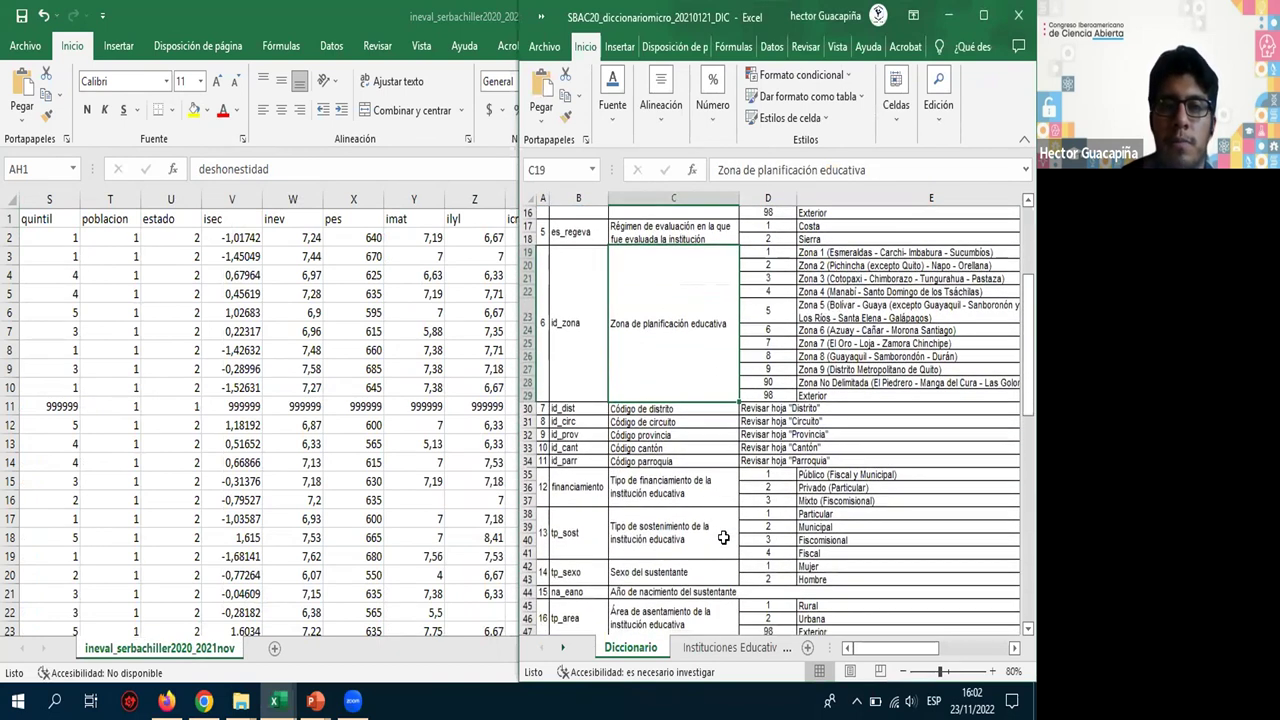
pyautogui.doubleClick(723, 537)
pyautogui.scroll(-4, 723, 538)
pyautogui.scroll(-4, 723, 538)
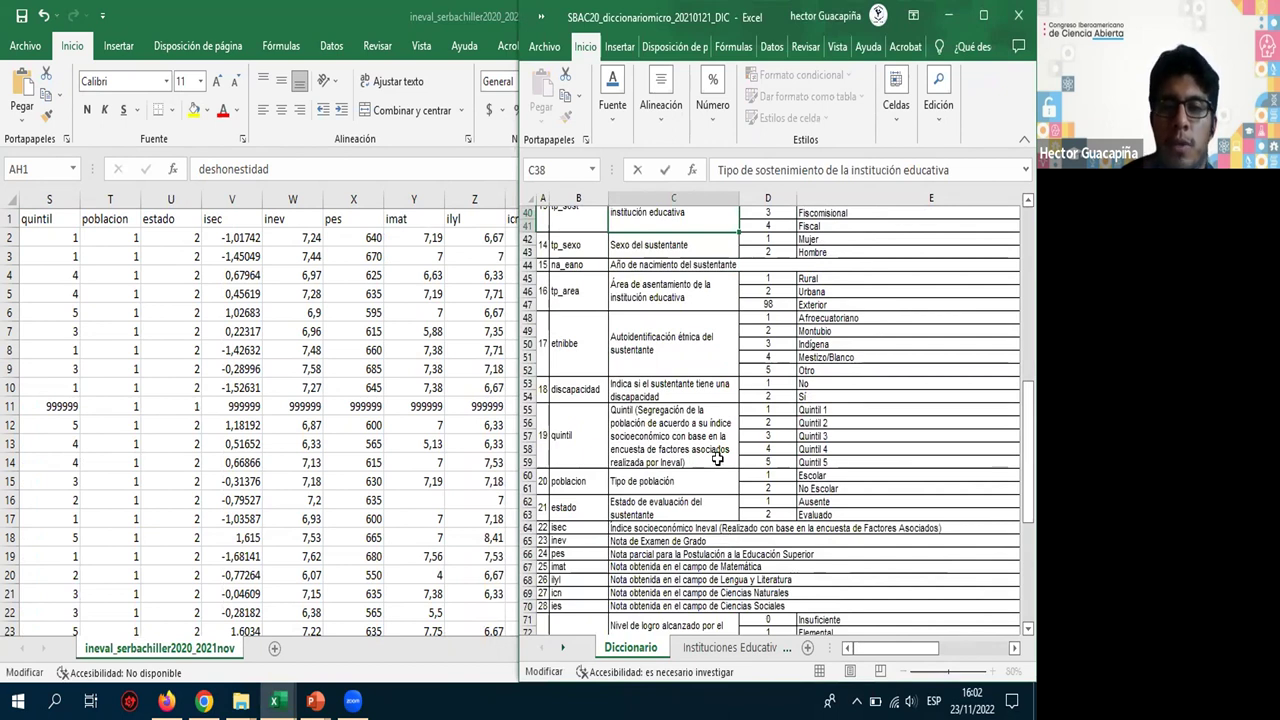
pyautogui.scroll(-6, 717, 458)
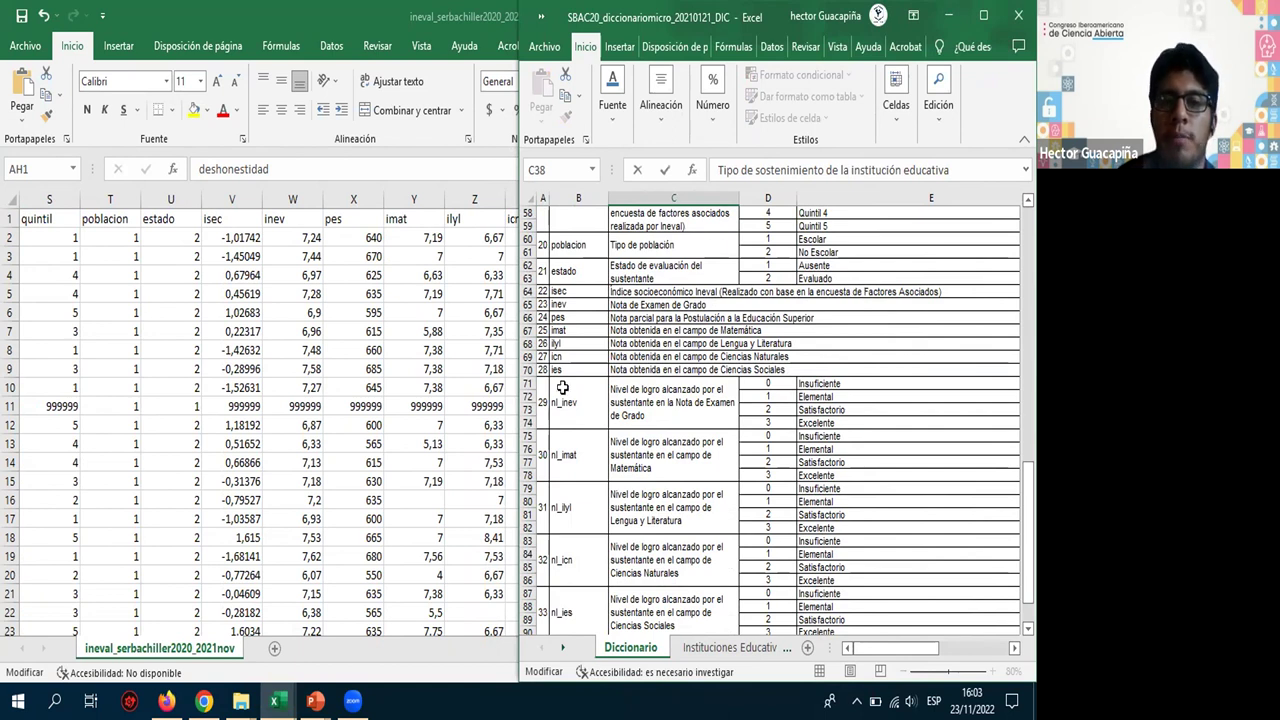
# - Switch to Firefox and download the CSV of Factores Asociados estudiantes for Año lectivo 2019-2020 Costa
pyautogui.click(207, 701)
pyautogui.click(207, 701)
pyautogui.click(166, 701)
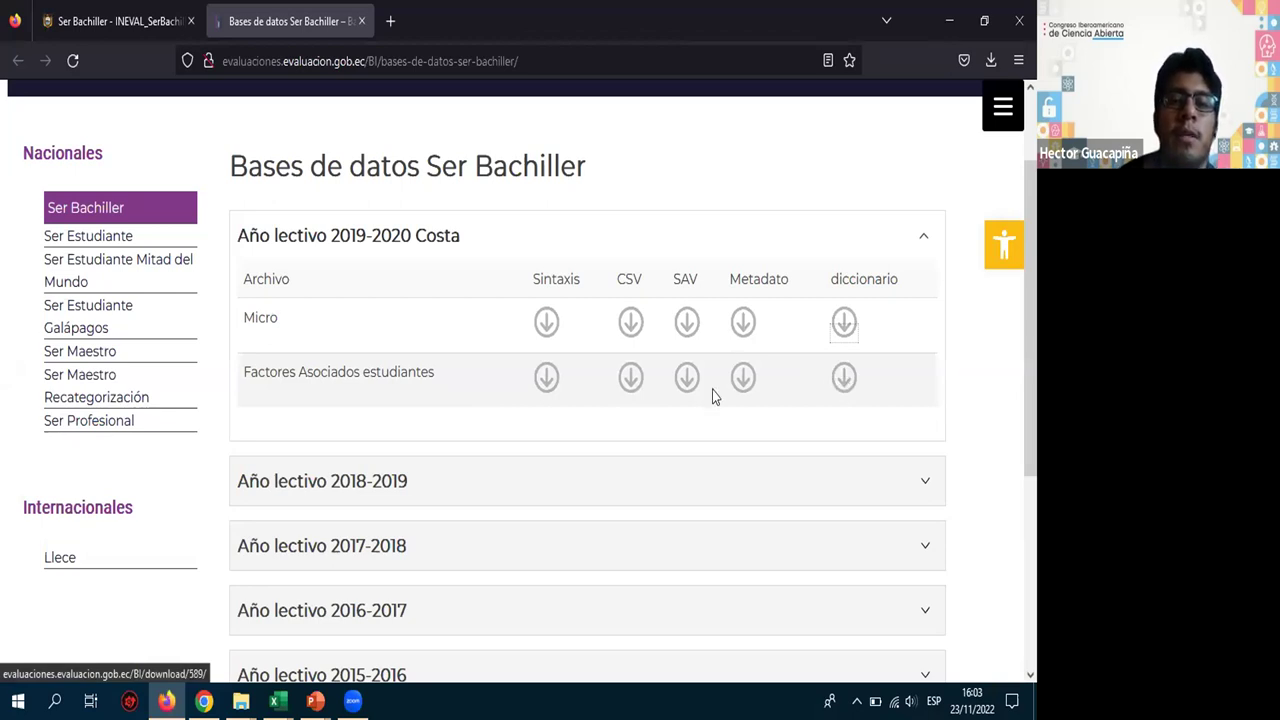
pyautogui.click(630, 378)
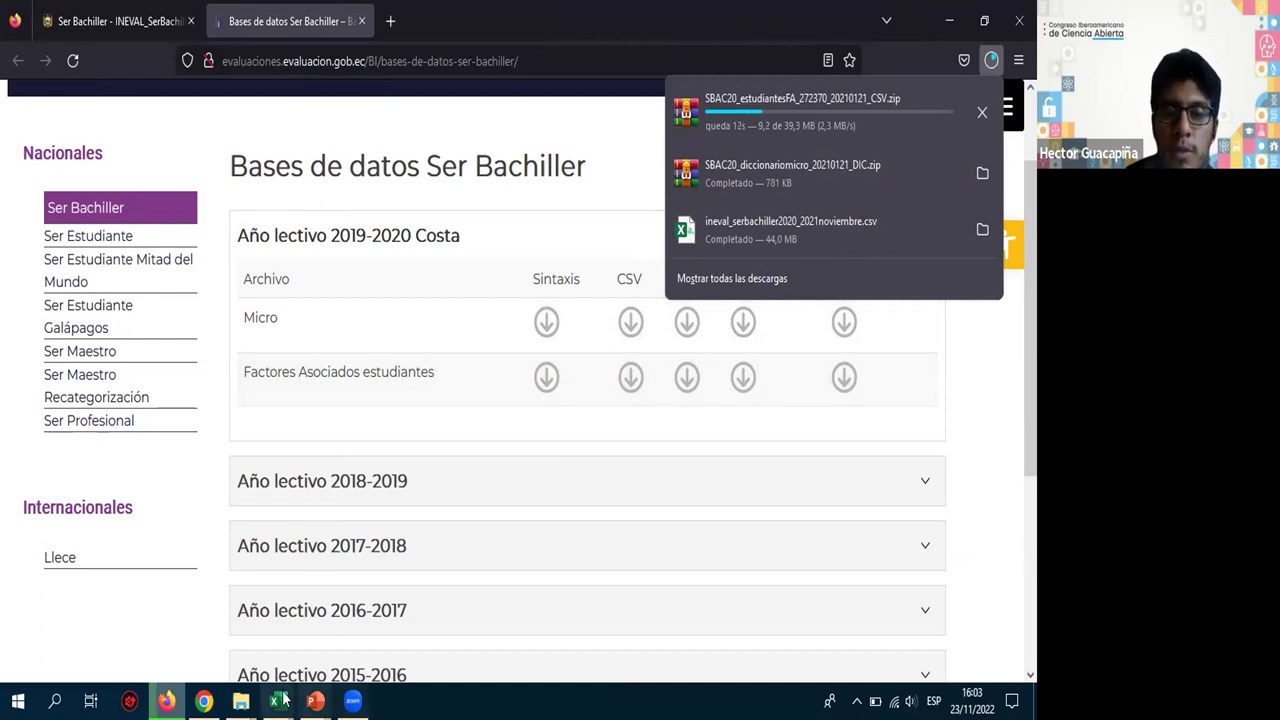
# - Return to Excel, compare the reduced data with the dictionary, and select the Satisfactorio label of nl_inev
pyautogui.moveTo(284, 699)
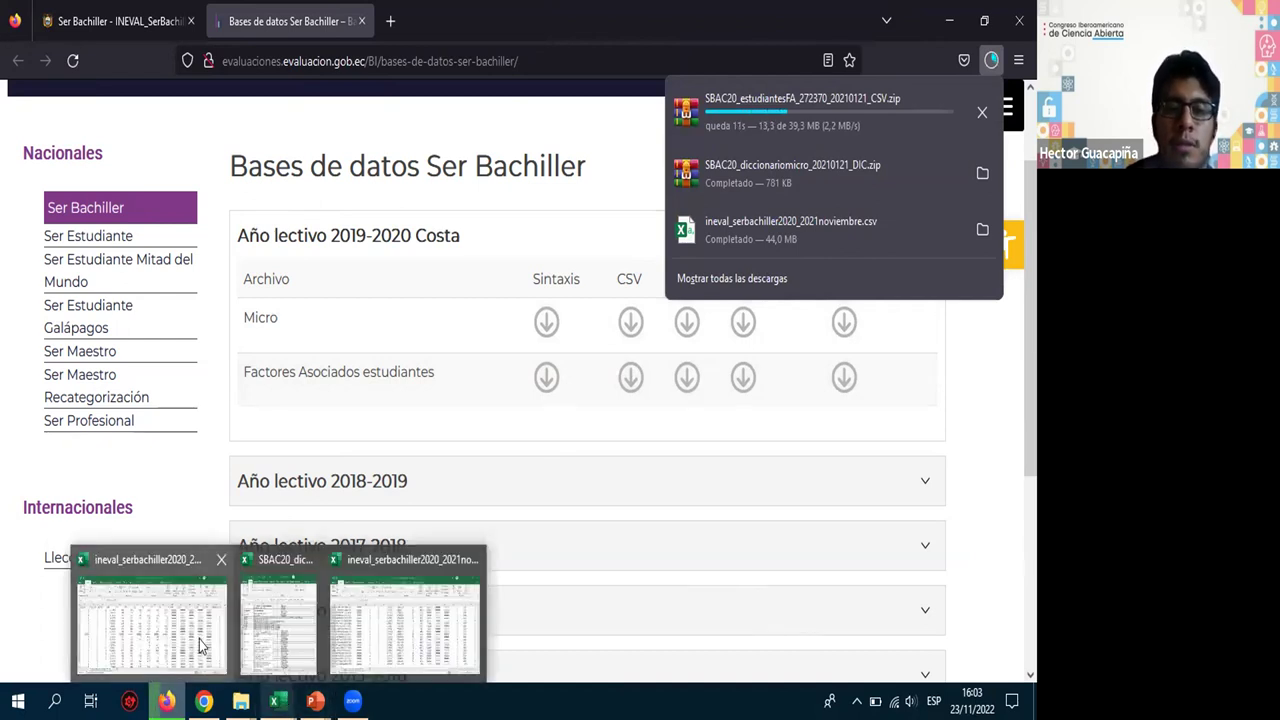
pyautogui.click(284, 699)
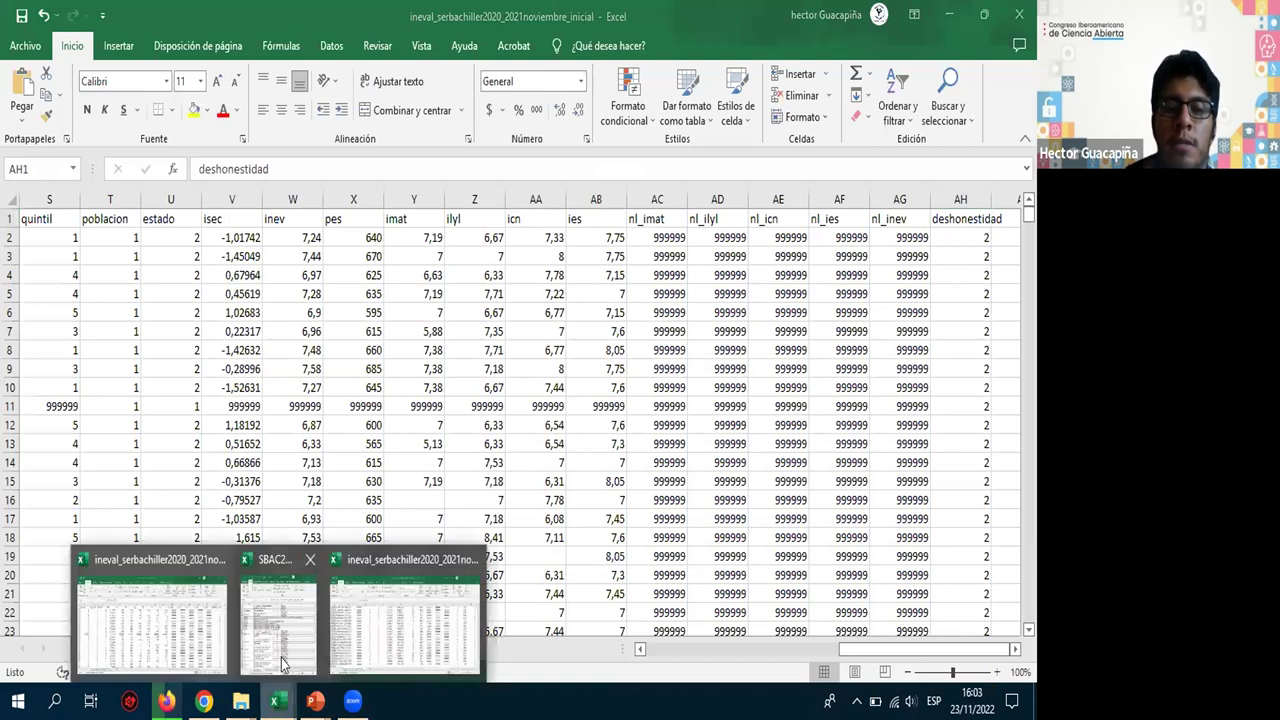
pyautogui.click(284, 664)
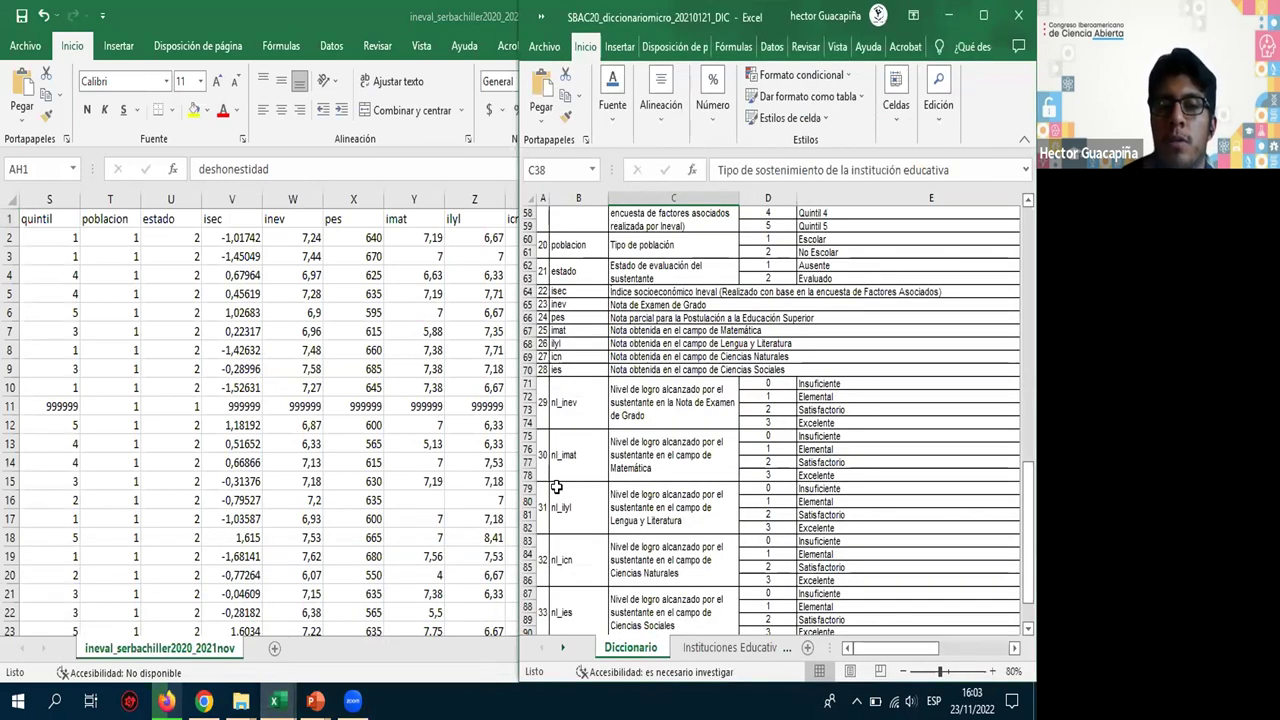
pyautogui.hotkey('alt', 'Tab')
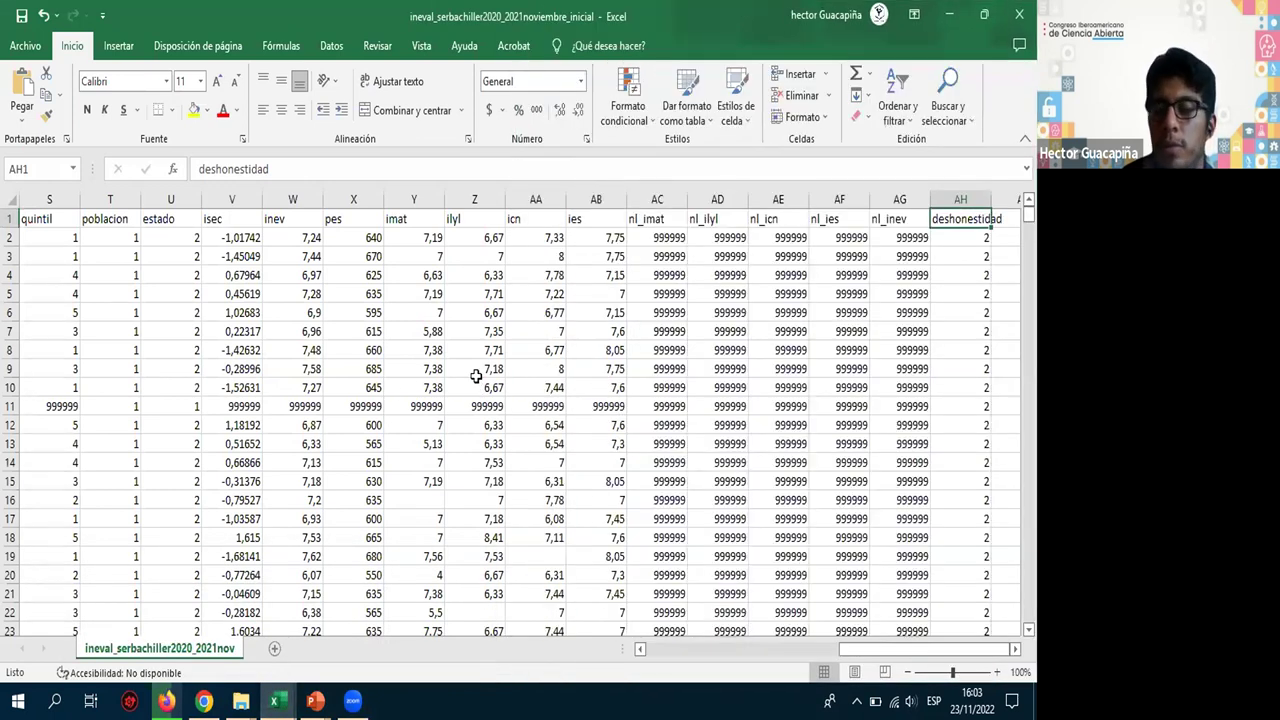
pyautogui.moveTo(281, 700)
pyautogui.click(284, 664)
pyautogui.click(839, 413)
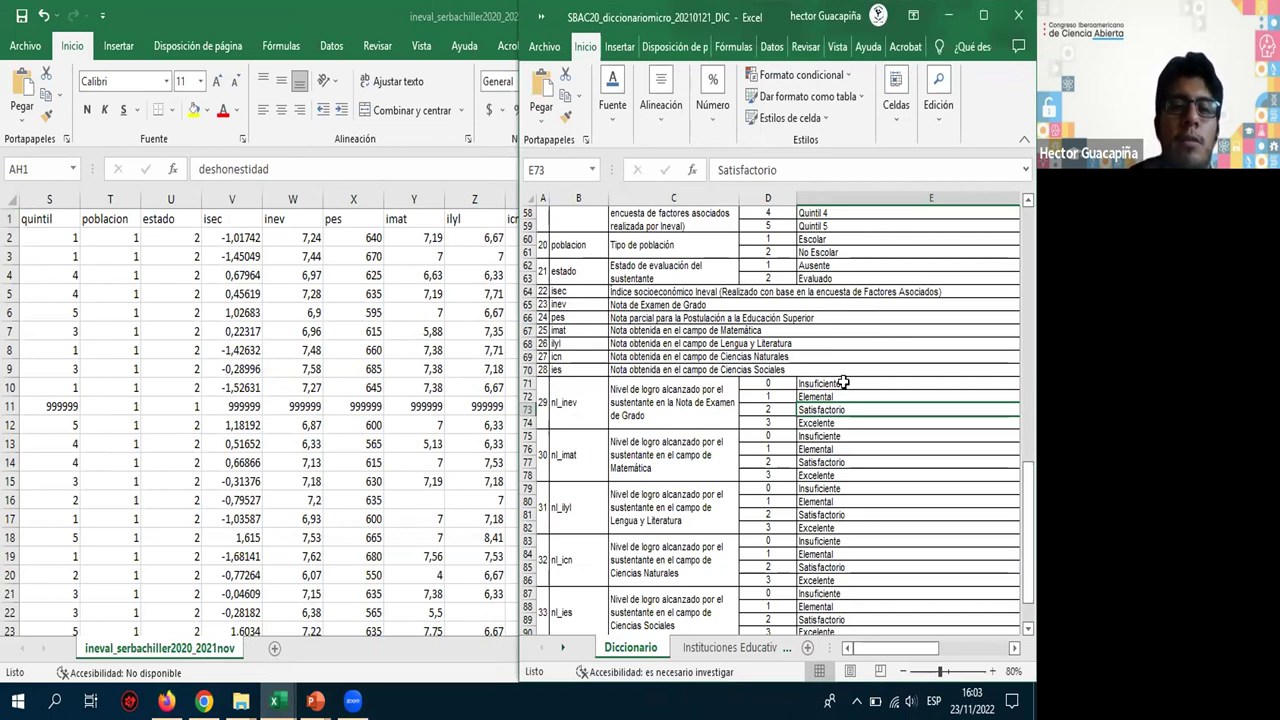
# - Alternate between the reduced data and the dictionary to compare the nl_ columns with their achievement-level codes
pyautogui.click(427, 437)
pyautogui.hscroll(1, 427, 437)
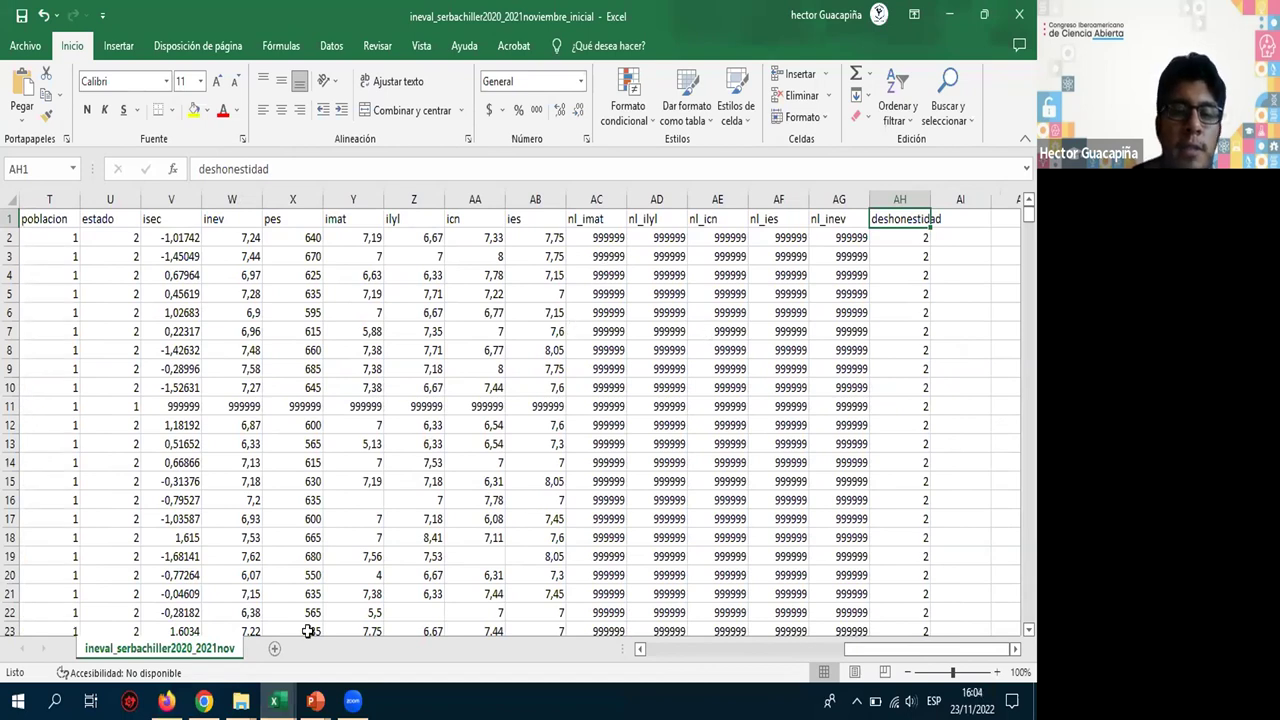
pyautogui.click(274, 700)
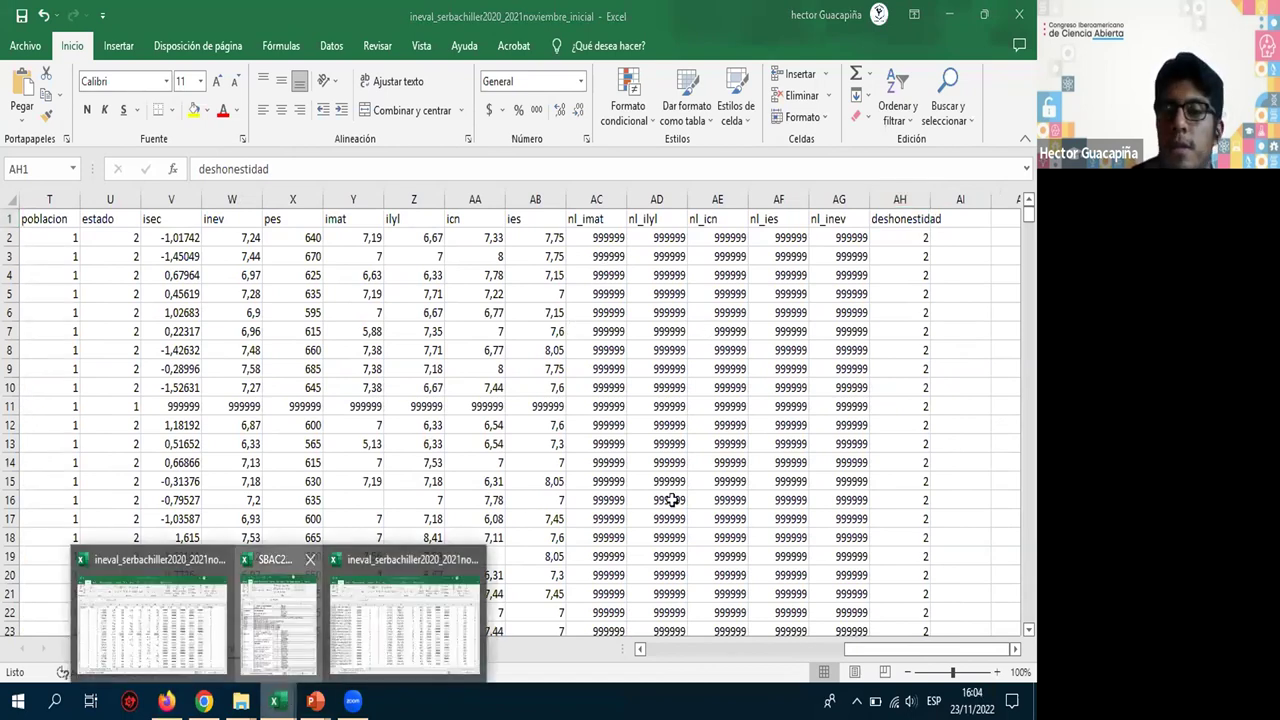
pyautogui.click(289, 632)
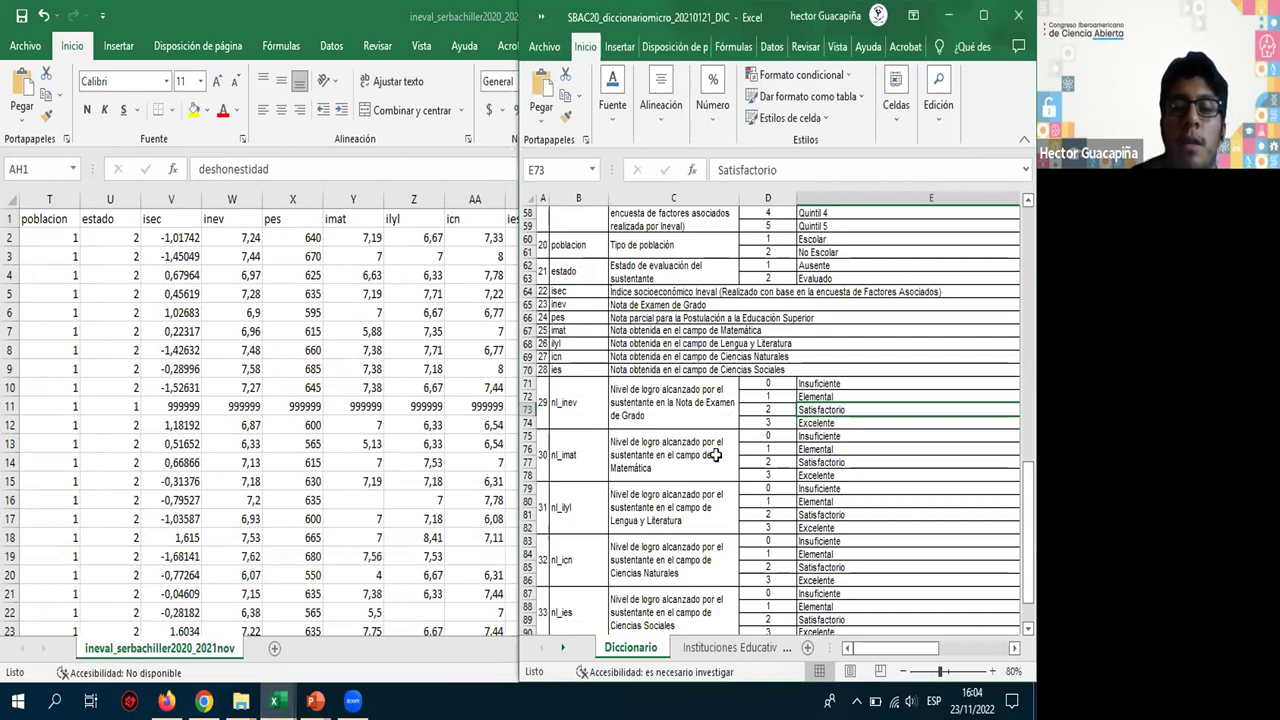
pyautogui.click(456, 460)
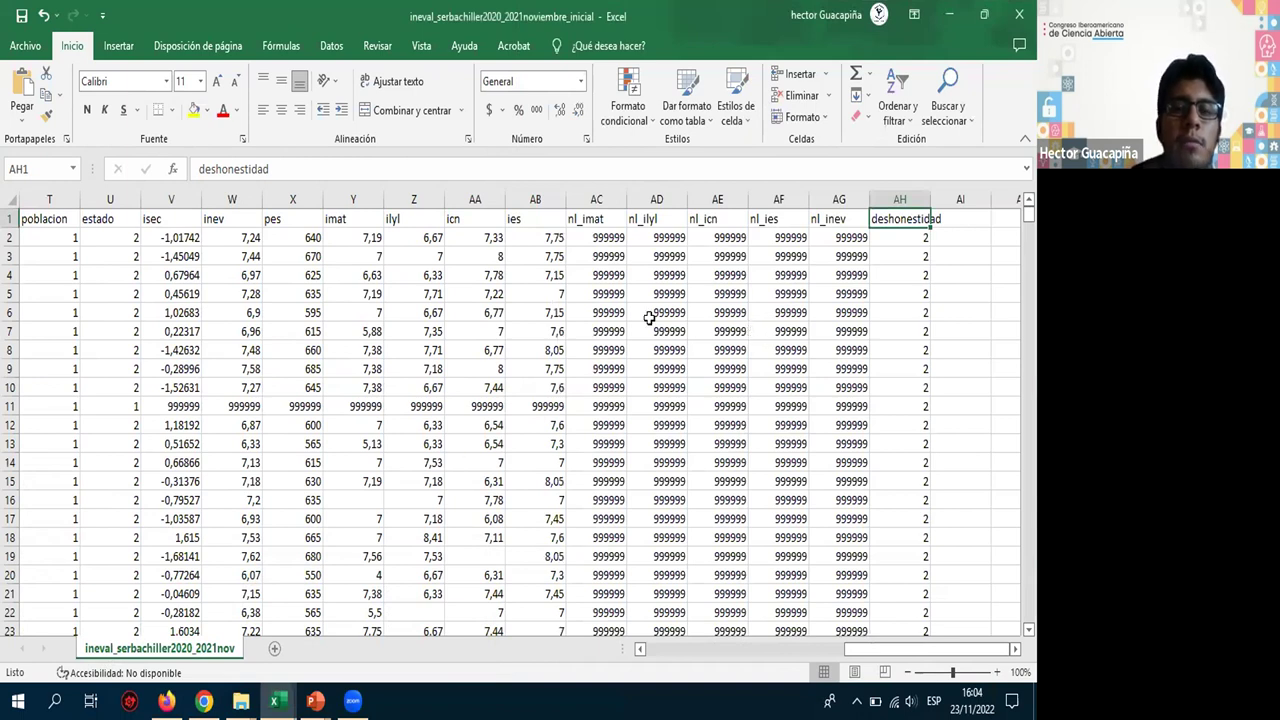
# - Bring the dictionary back and read its last entries, from nl_imat down to the note on 999999
pyautogui.moveTo(283, 700)
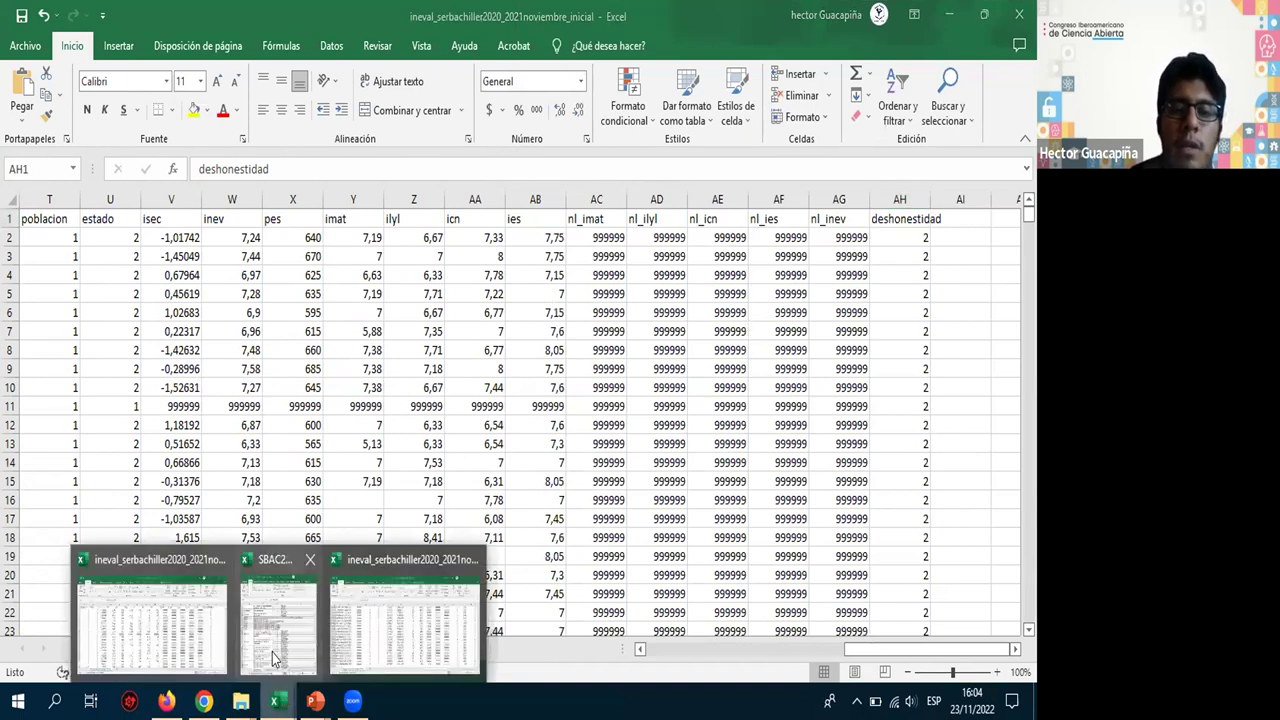
pyautogui.click(278, 610)
pyautogui.scroll(-3, 688, 475)
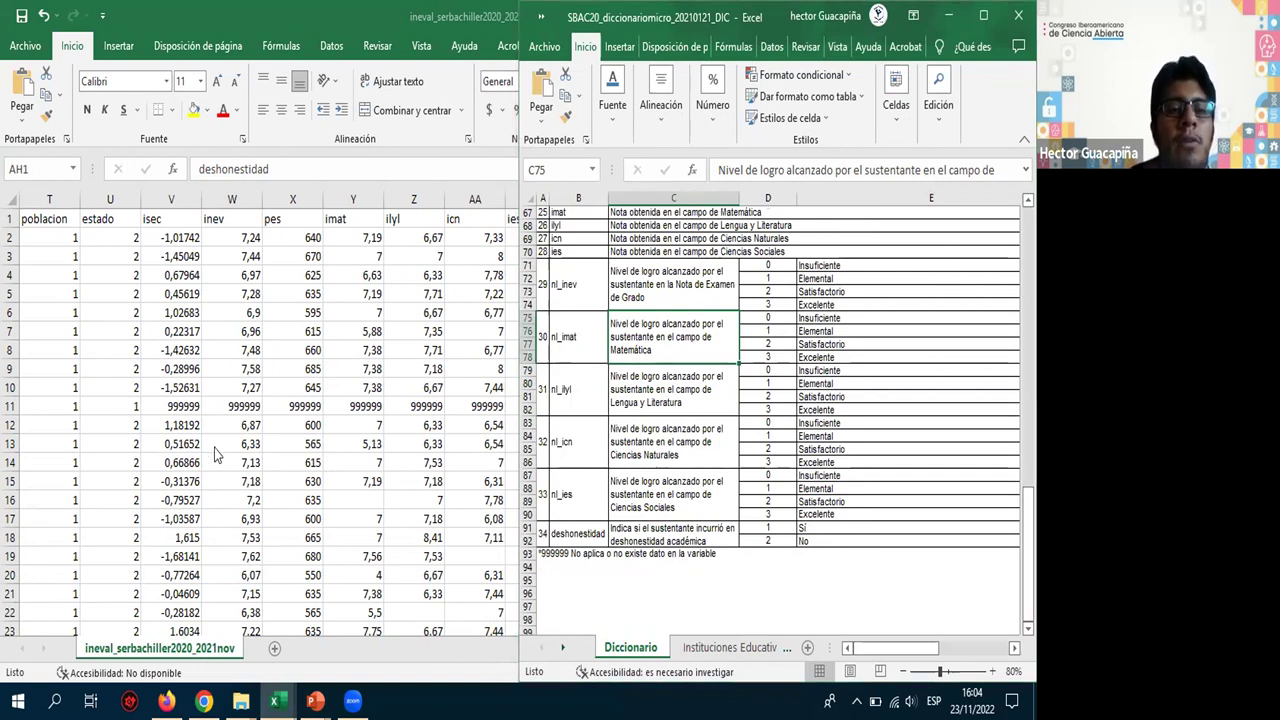
# - In the reduced data, select the 999999 isec value in row 11 and go through that record from codigo to deshonestidad
pyautogui.hotkey('alt', 'Tab')
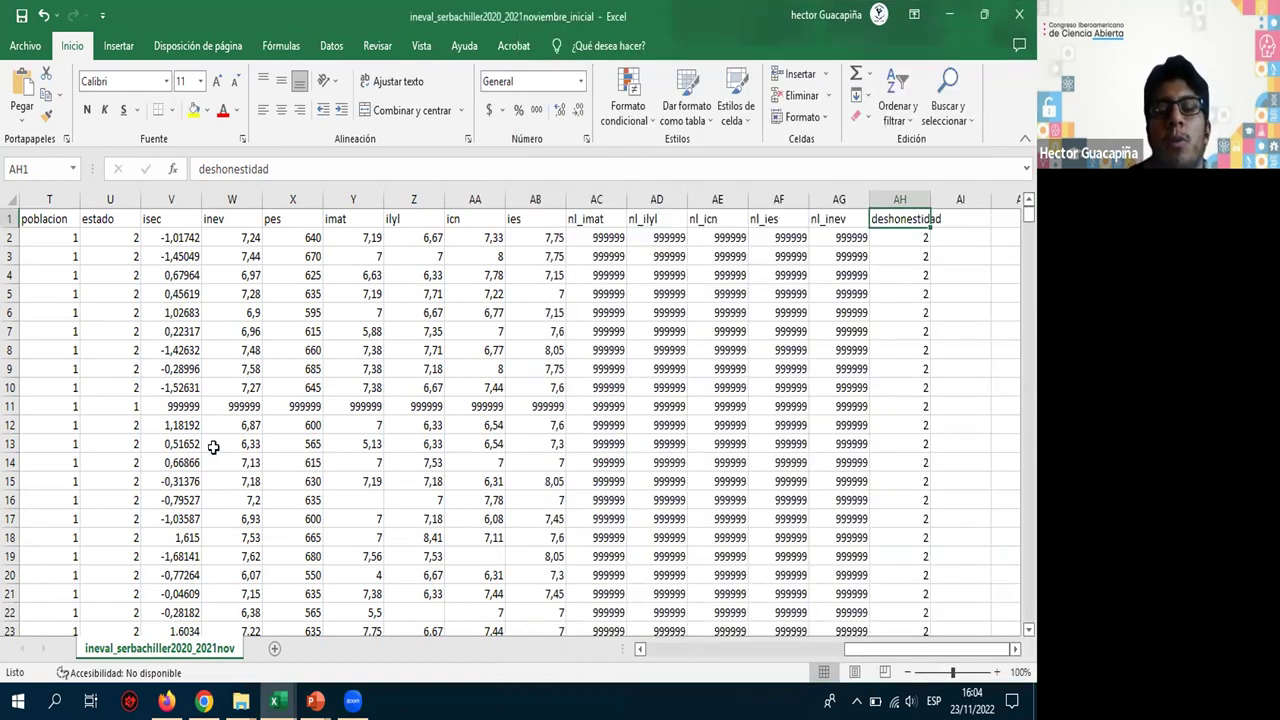
pyautogui.click(175, 408)
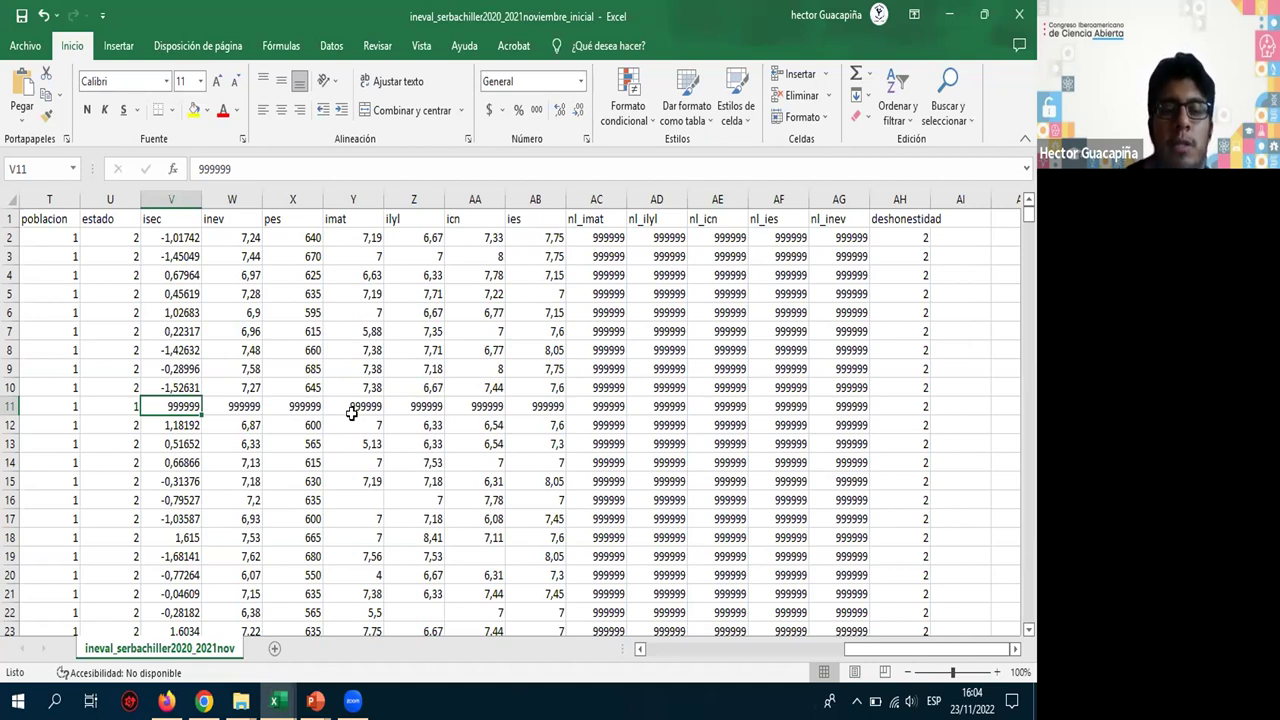
pyautogui.press('Home')
pyautogui.press('Right')
pyautogui.press('Right')
pyautogui.press('Right')
pyautogui.press('Right')
pyautogui.press('Right')
pyautogui.press('Right')
pyautogui.press('Right')
pyautogui.press('Right')
pyautogui.press('Right')
pyautogui.press('Right')
pyautogui.press('Right')
pyautogui.press('Right')
pyautogui.press('Right')
pyautogui.press('Right')
pyautogui.press('Right')
pyautogui.press('Right')
pyautogui.press('Right')
pyautogui.press('Right')
pyautogui.press('Right')
pyautogui.press('Right')
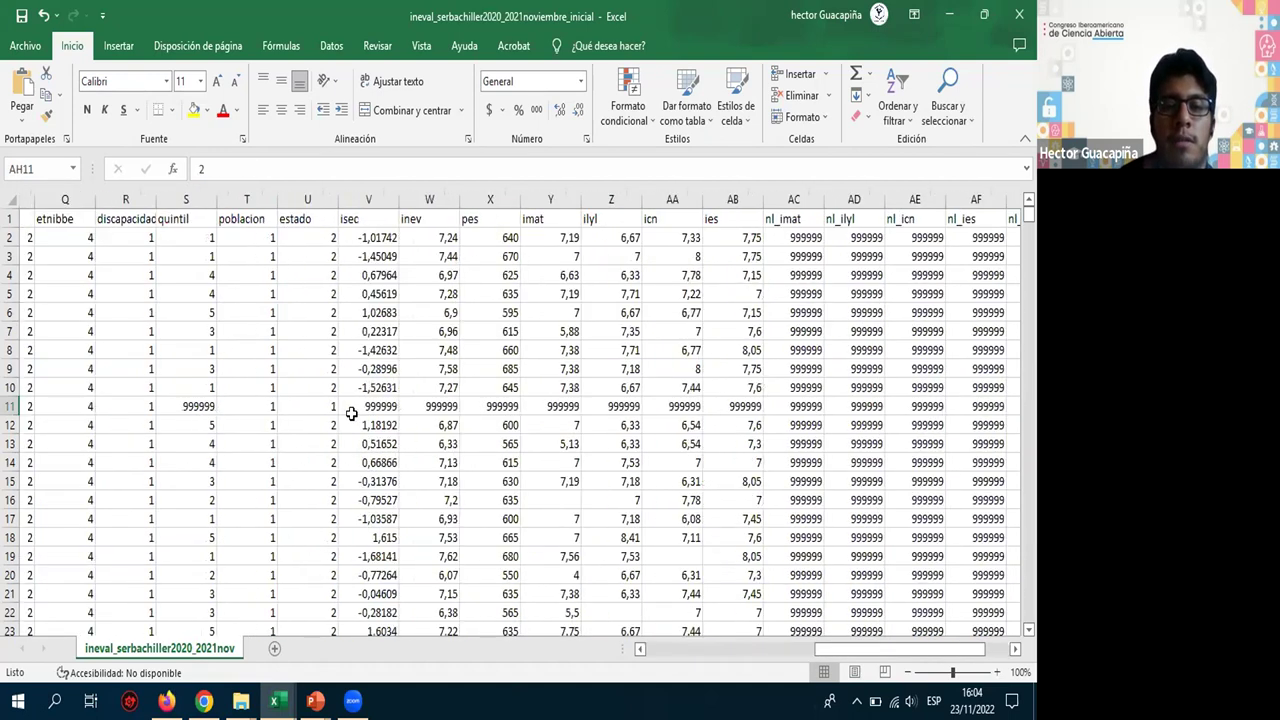
# - Go back along row 11 from the nl_ columns to the poblacion value, examining the 999999 entries
pyautogui.press('Left')
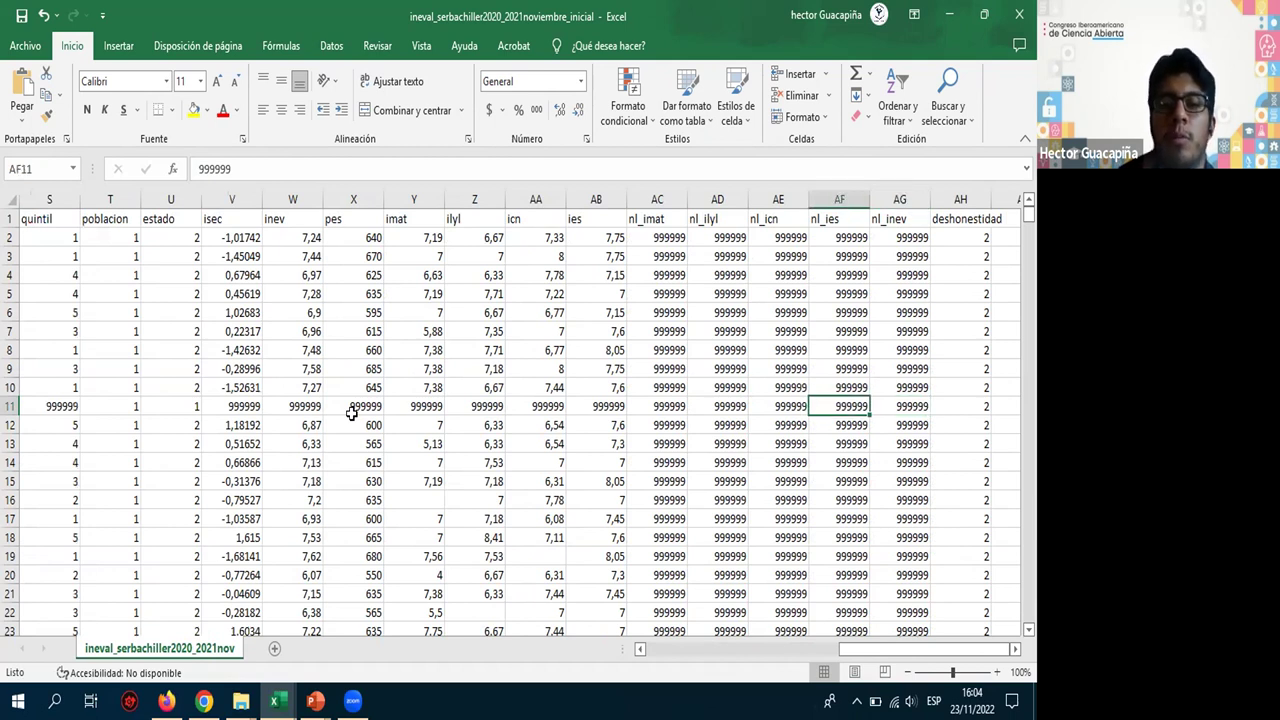
pyautogui.press('Left')
pyautogui.press('Left')
pyautogui.press('Left')
pyautogui.press('Left')
pyautogui.press('Left')
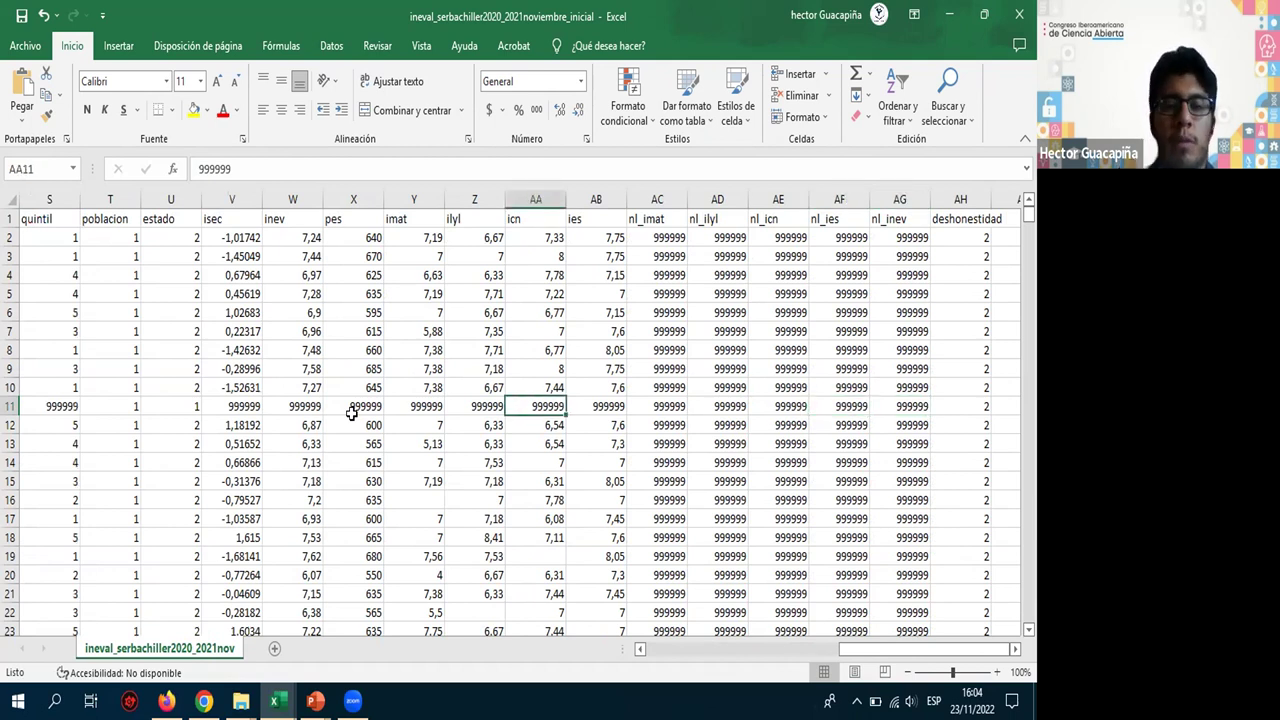
pyautogui.press('Left')
pyautogui.press('Left')
pyautogui.press('Left')
pyautogui.press('Left')
pyautogui.press('Left')
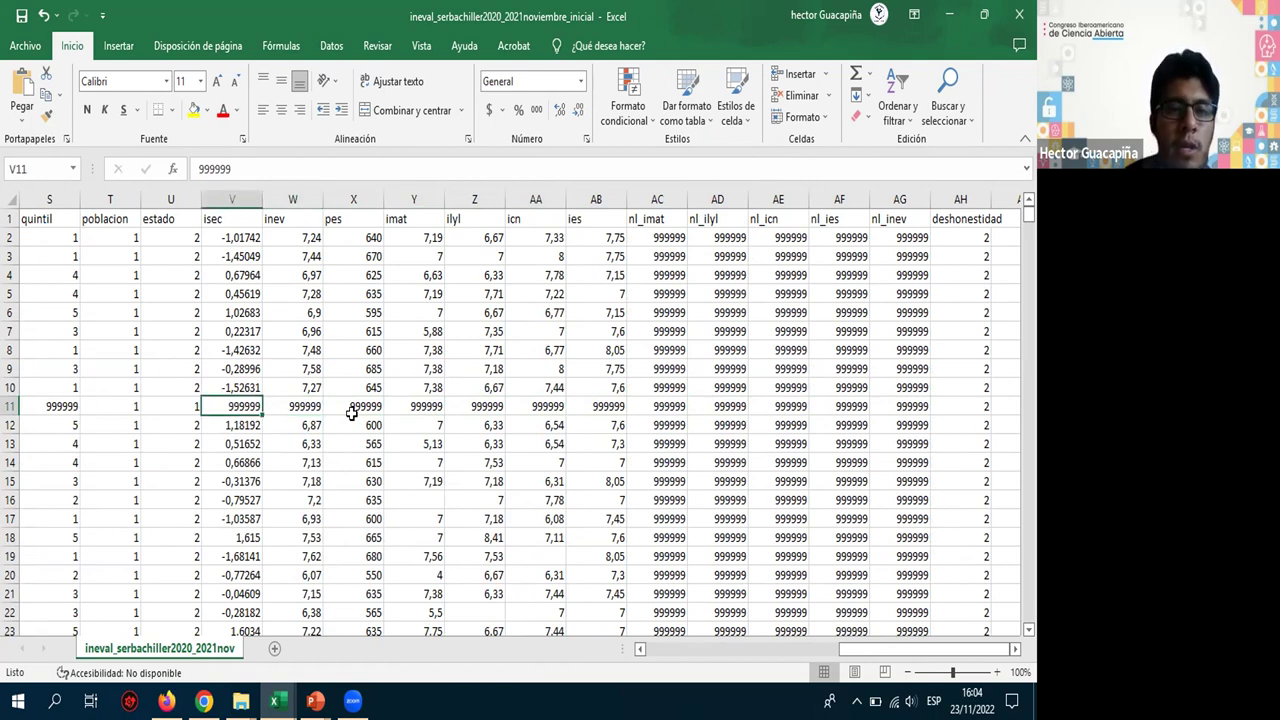
pyautogui.press('Left')
pyautogui.press('Left')
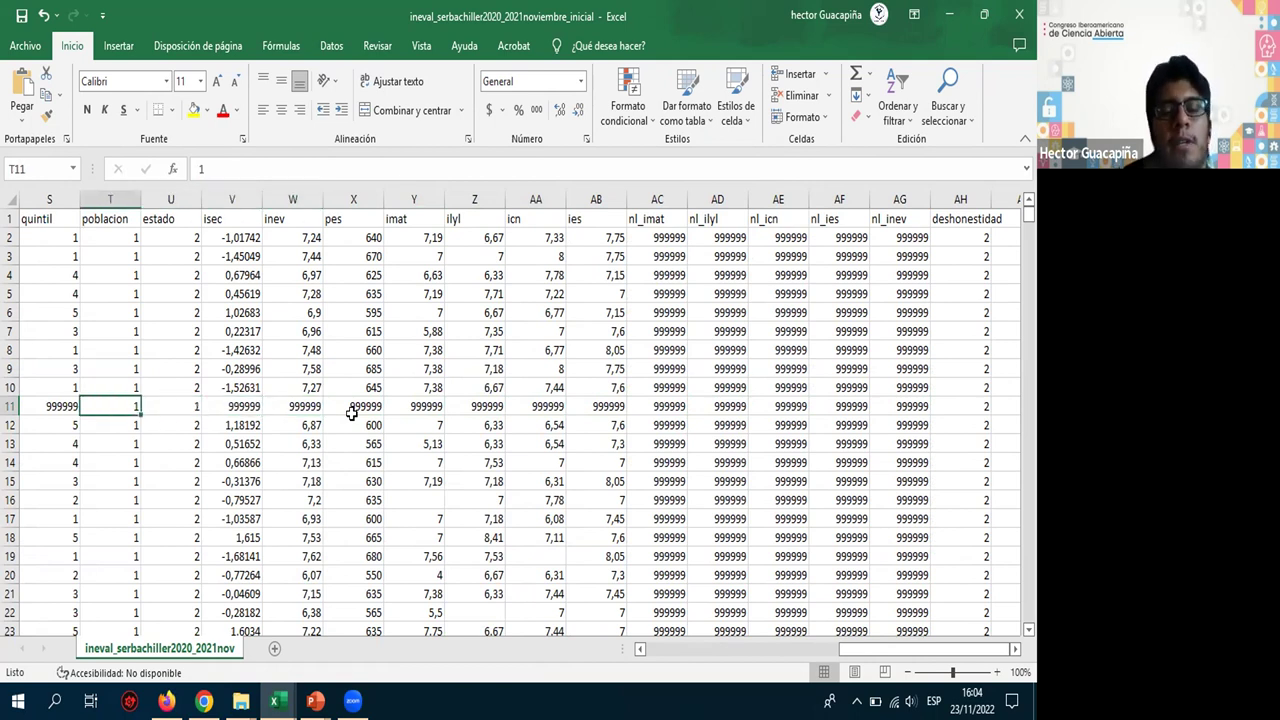
# - Recheck the values around estado and inev in row 11, and move back to the birth year in na_eano
pyautogui.press('Right')
pyautogui.press('Right')
pyautogui.press('Right')
pyautogui.press('Left')
pyautogui.press('Left')
pyautogui.press('Left')
pyautogui.press('Left')
pyautogui.press('Left')
pyautogui.press('Left')
pyautogui.press('Left')
pyautogui.press('Left')
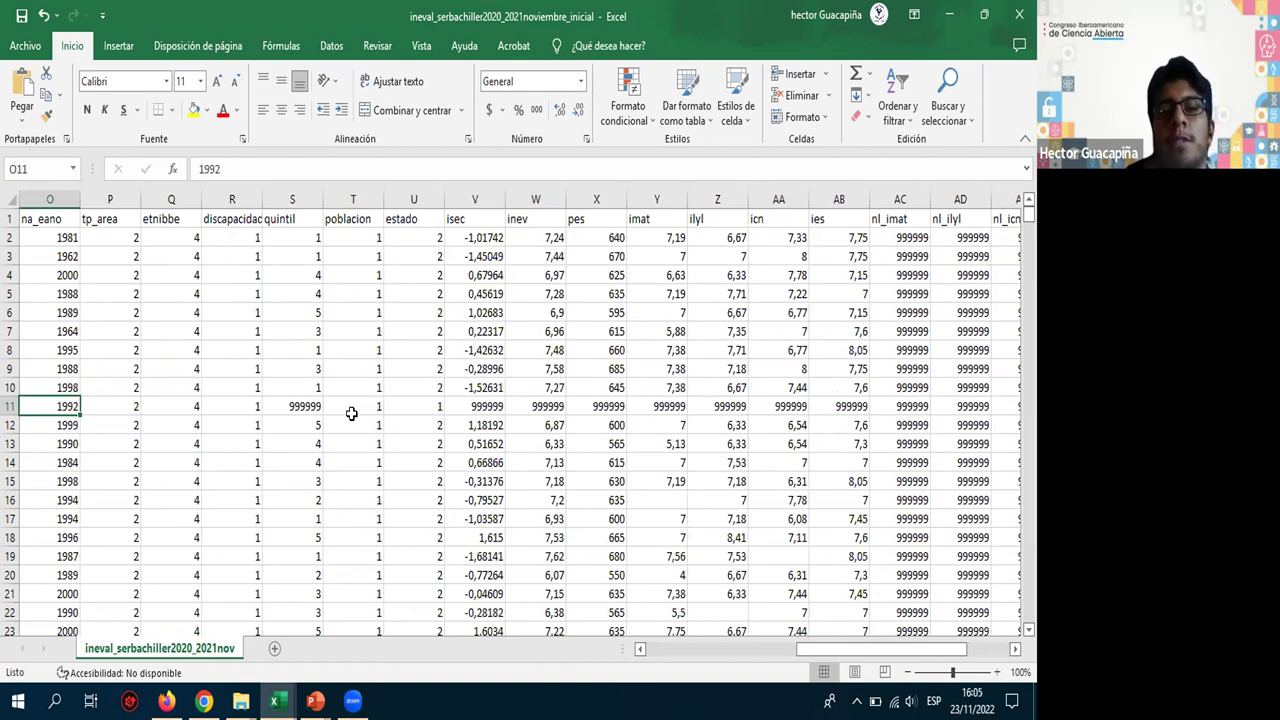
# - Examine row 11 from tp_area through discapacidad, quintil and poblacion to the estado value
pyautogui.press('Right')
pyautogui.press('Right')
pyautogui.press('Right')
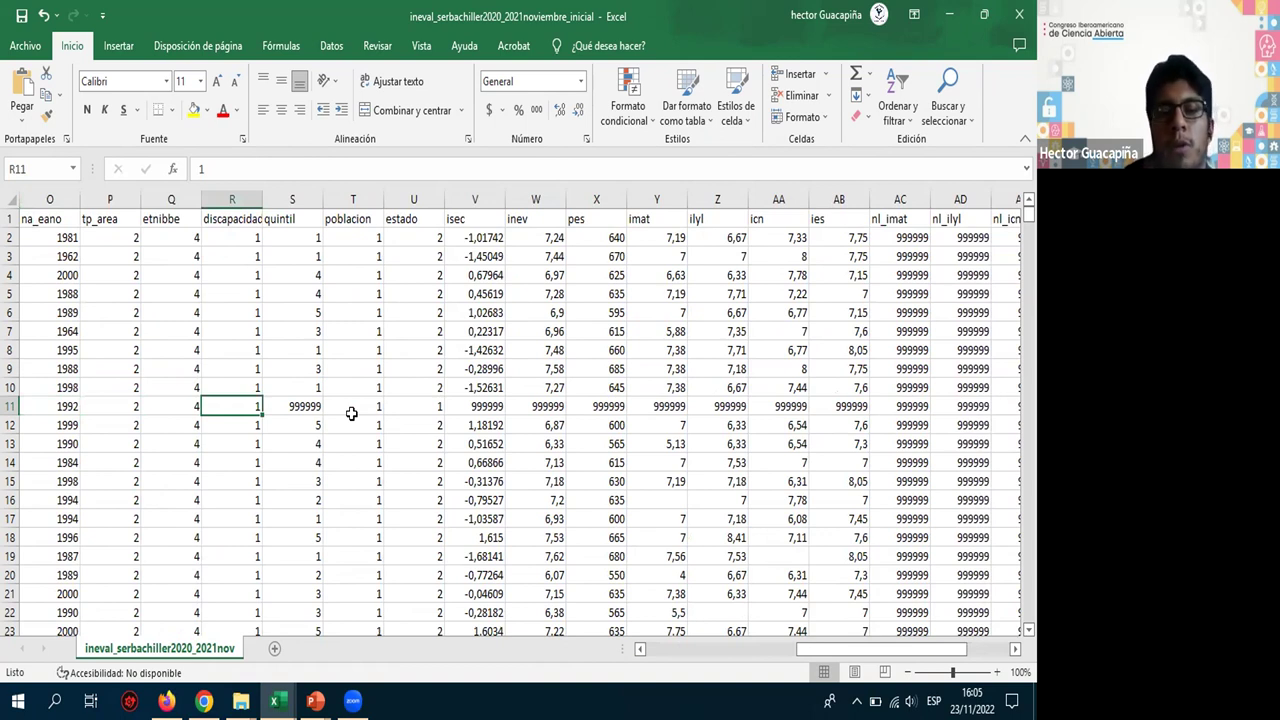
pyautogui.press('Right')
pyautogui.press('Right')
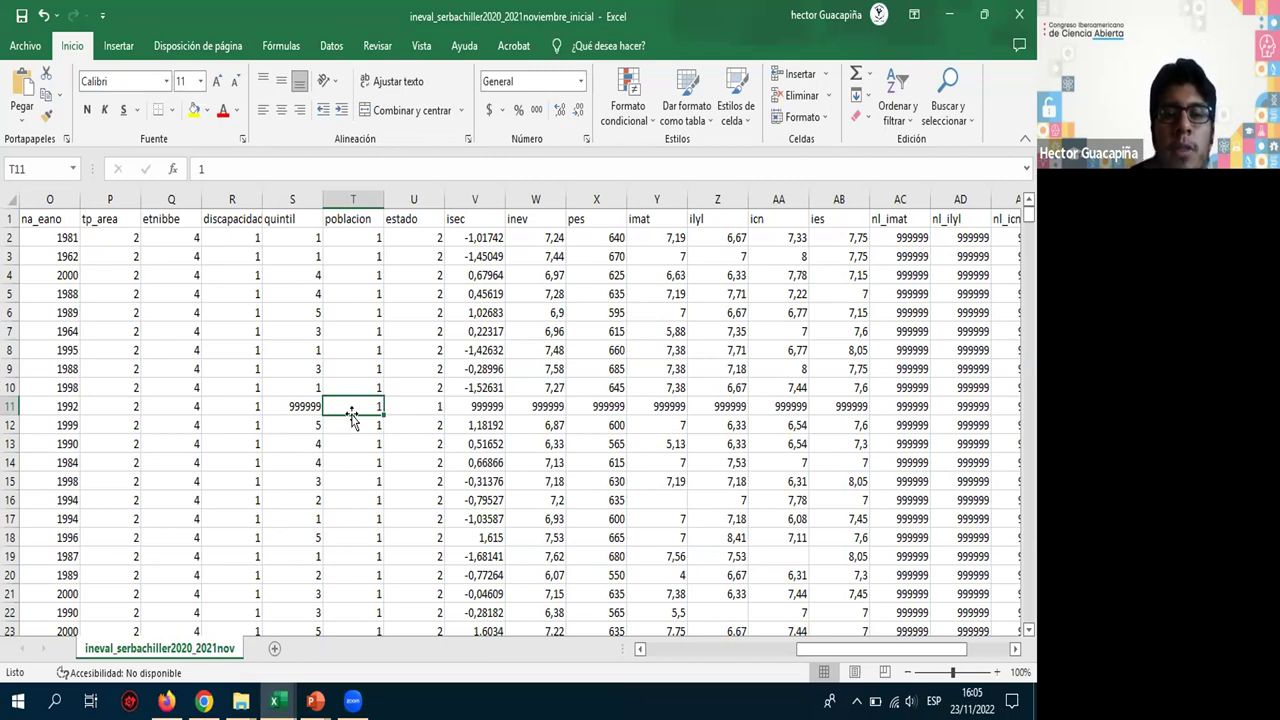
pyautogui.press('Right')
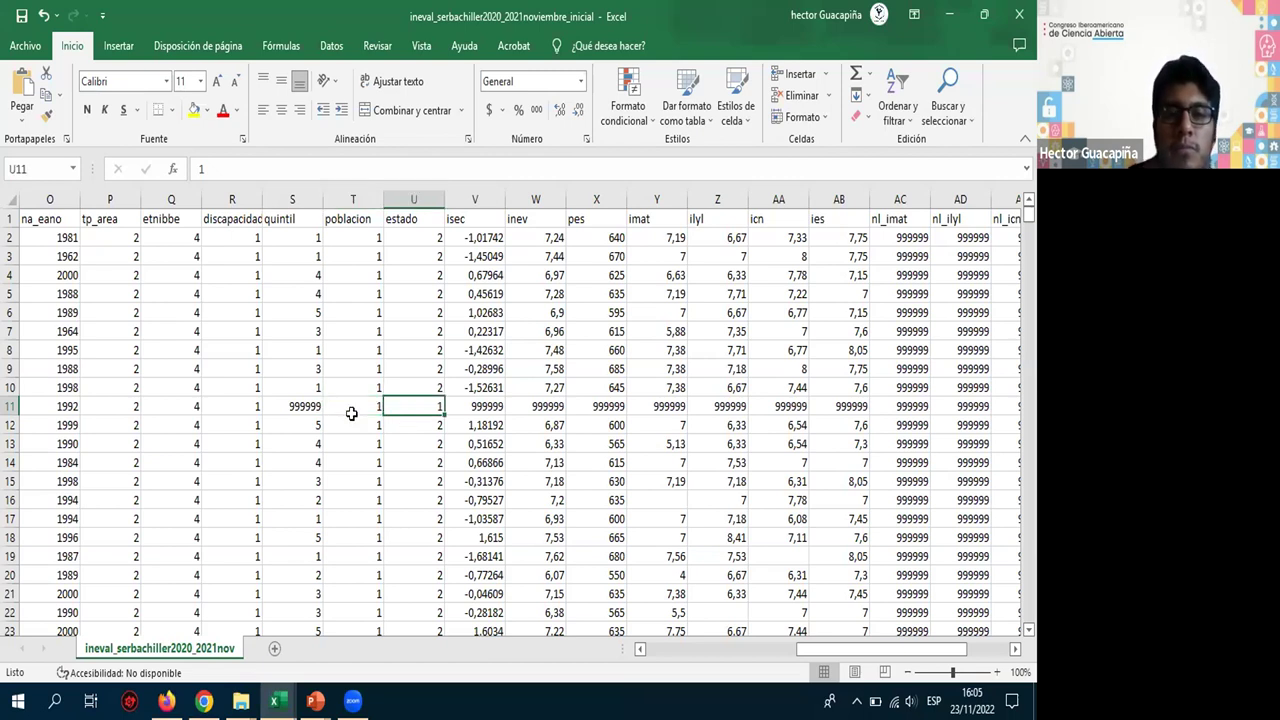
# - Return to the codigo cell of row 11 and turn on filters for the data's header row
pyautogui.press('Left')
pyautogui.press('Left')
pyautogui.press('Home')
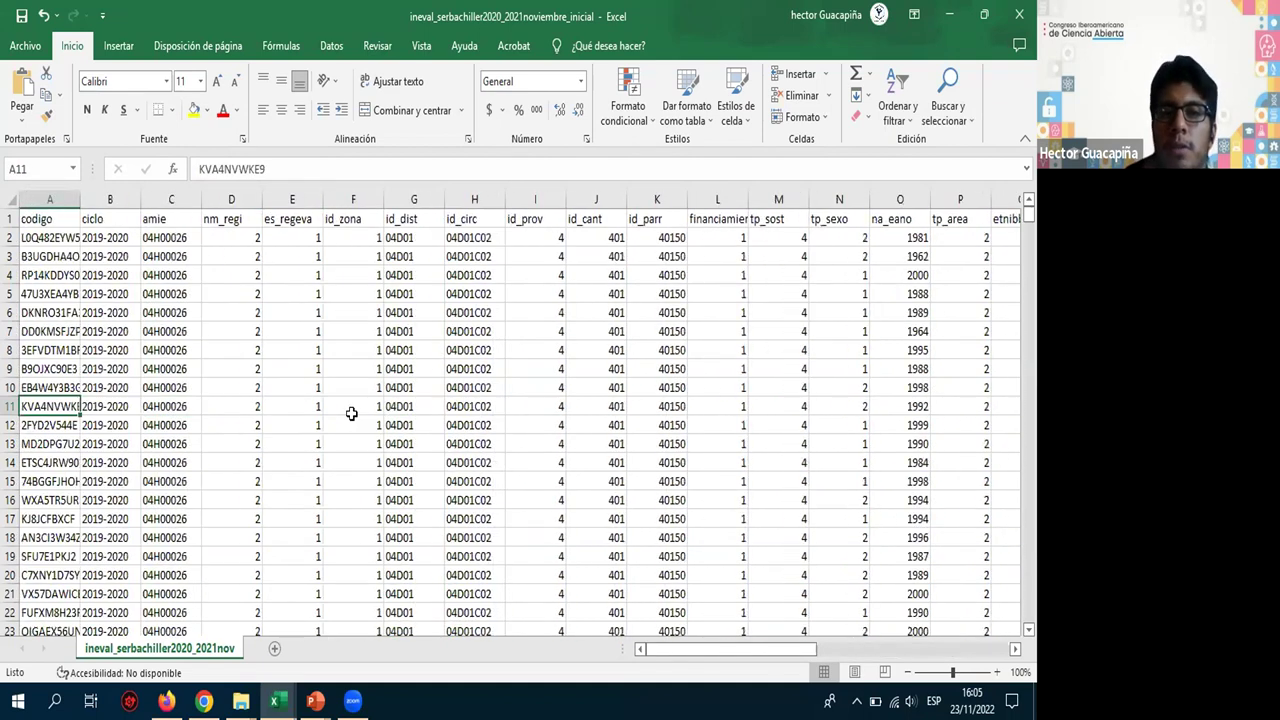
pyautogui.click(896, 96)
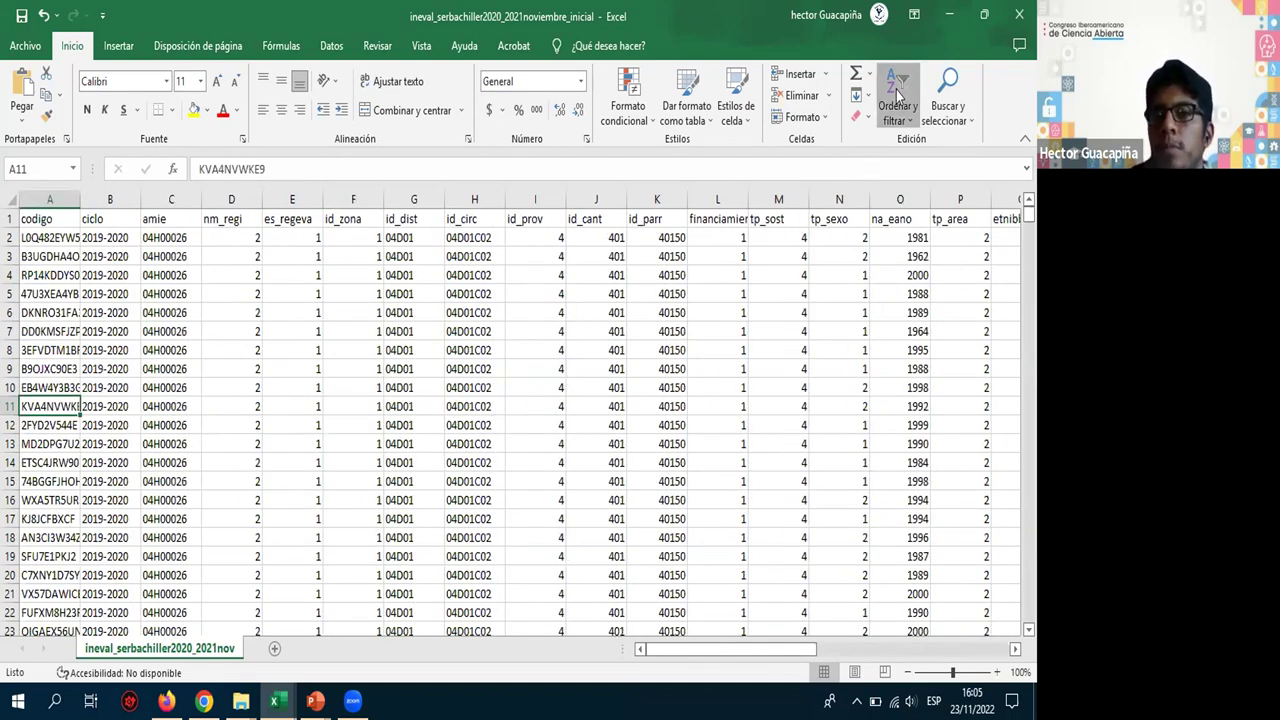
pyautogui.click(914, 210)
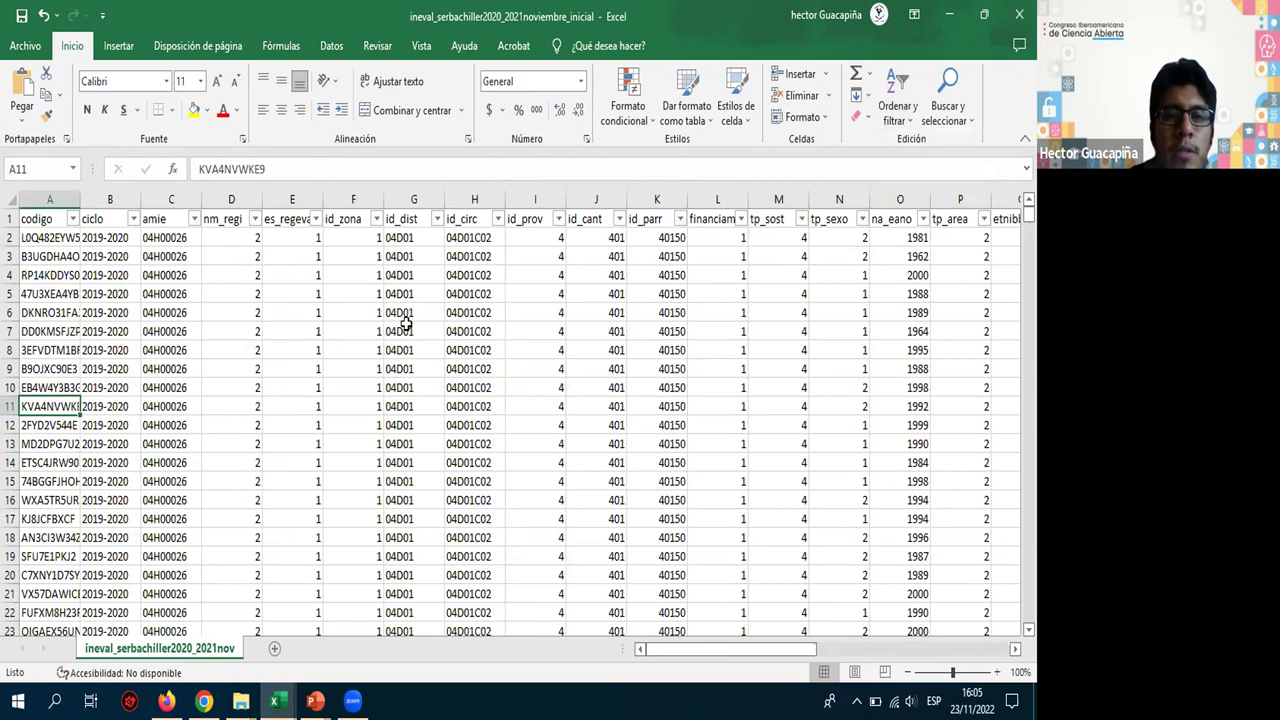
# - Check the filter lists of the codigo and ciclo columns without applying a filter
pyautogui.click(72, 218)
pyautogui.click(71, 216)
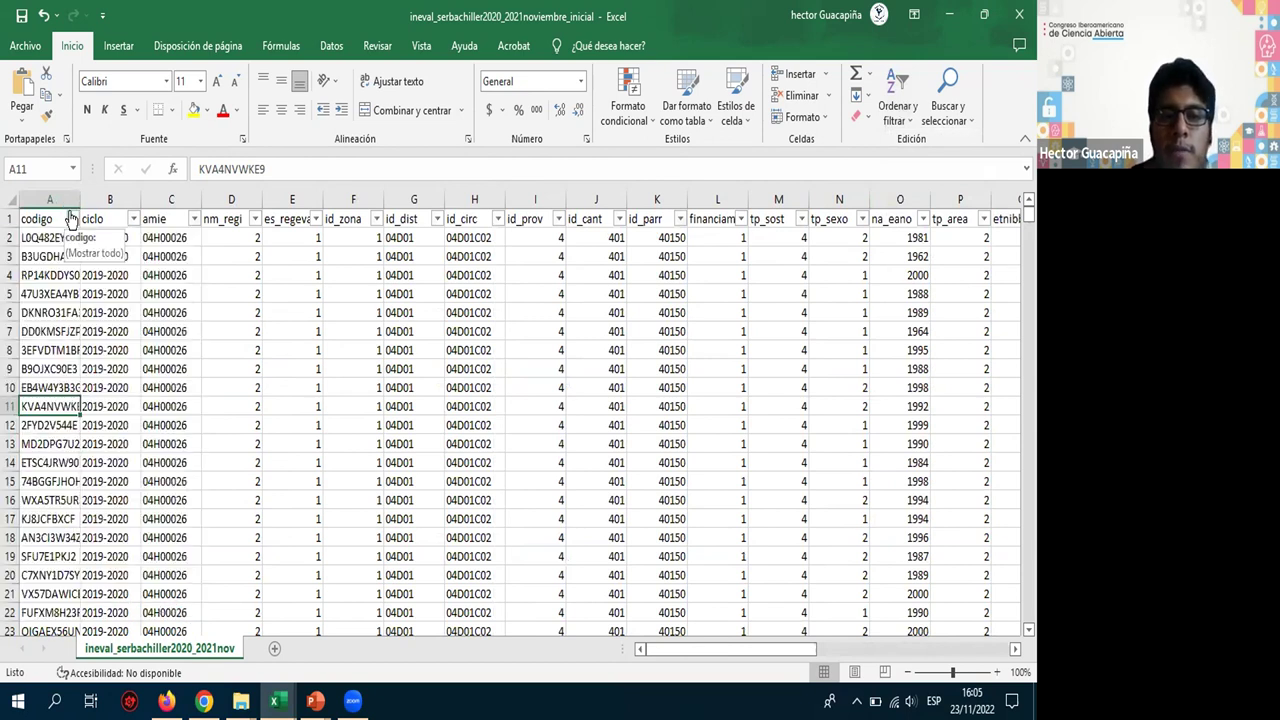
pyautogui.click(133, 218)
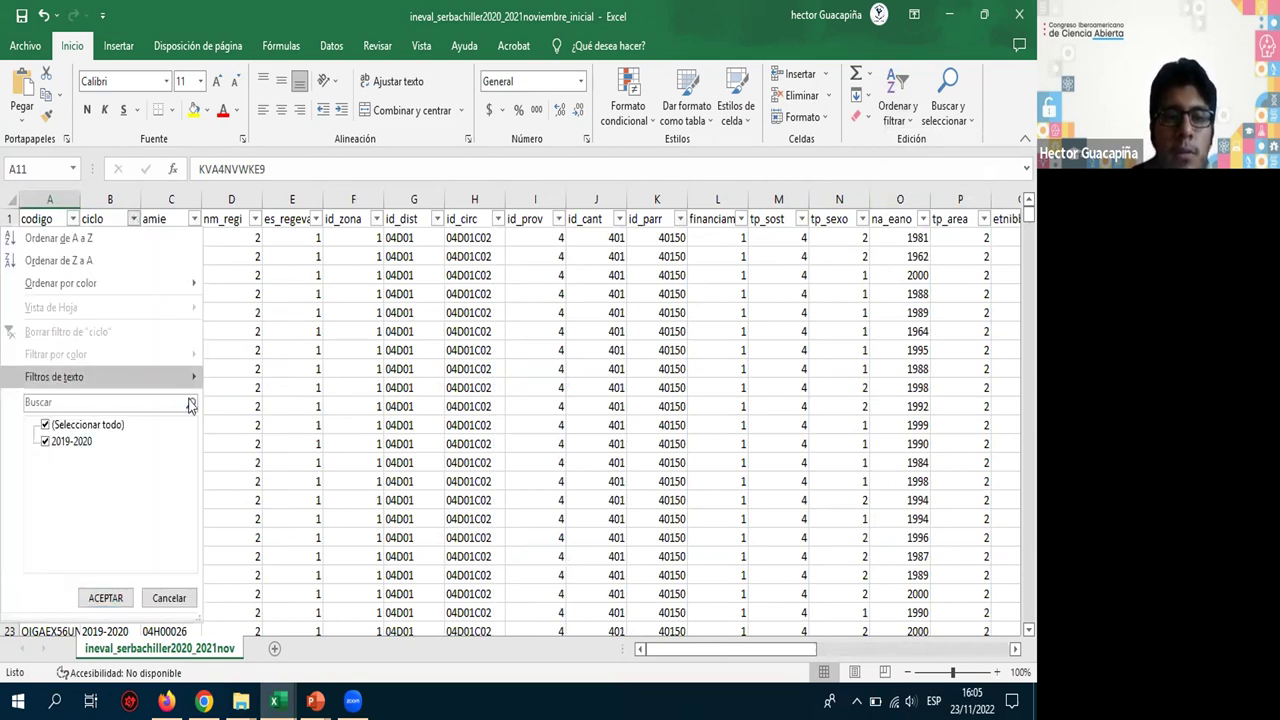
pyautogui.click(134, 218)
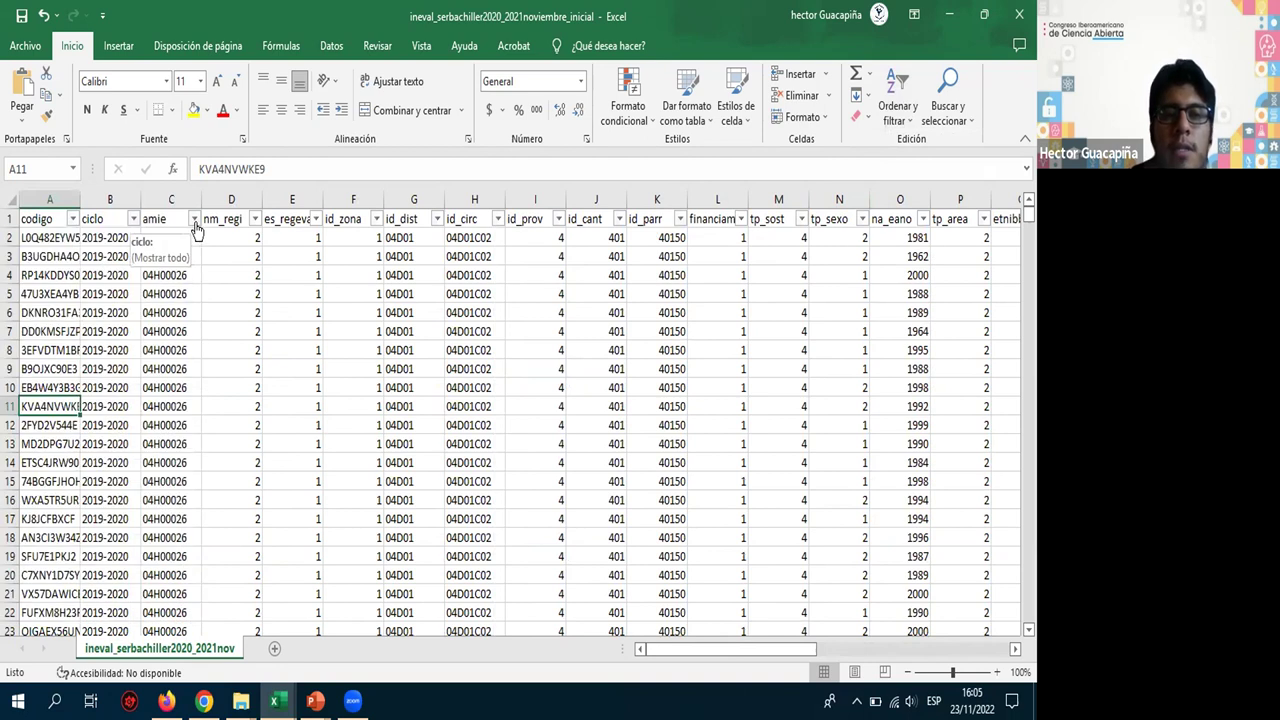
# - Look through the filter values of the amie and nm_regi columns without applying a filter
pyautogui.click(193, 218)
pyautogui.scroll(-10, 190, 521)
pyautogui.scroll(-3, 190, 521)
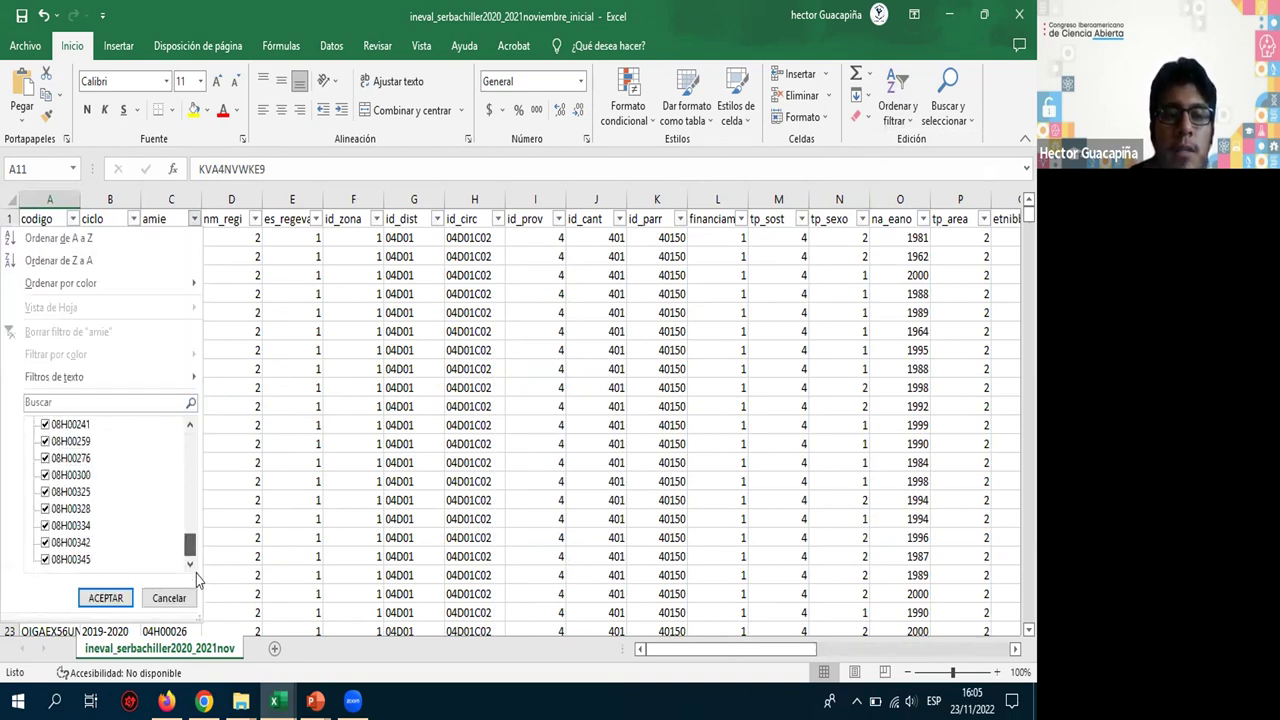
pyautogui.click(231, 335)
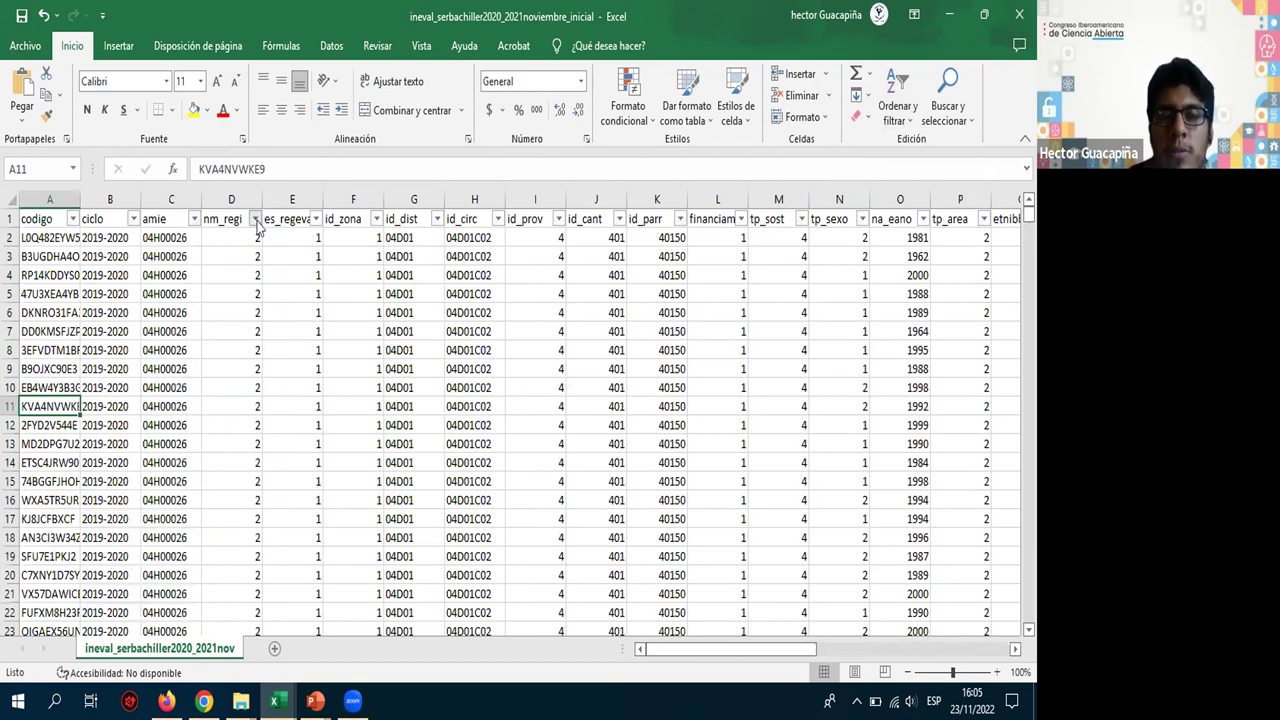
pyautogui.click(256, 220)
pyautogui.click(256, 220)
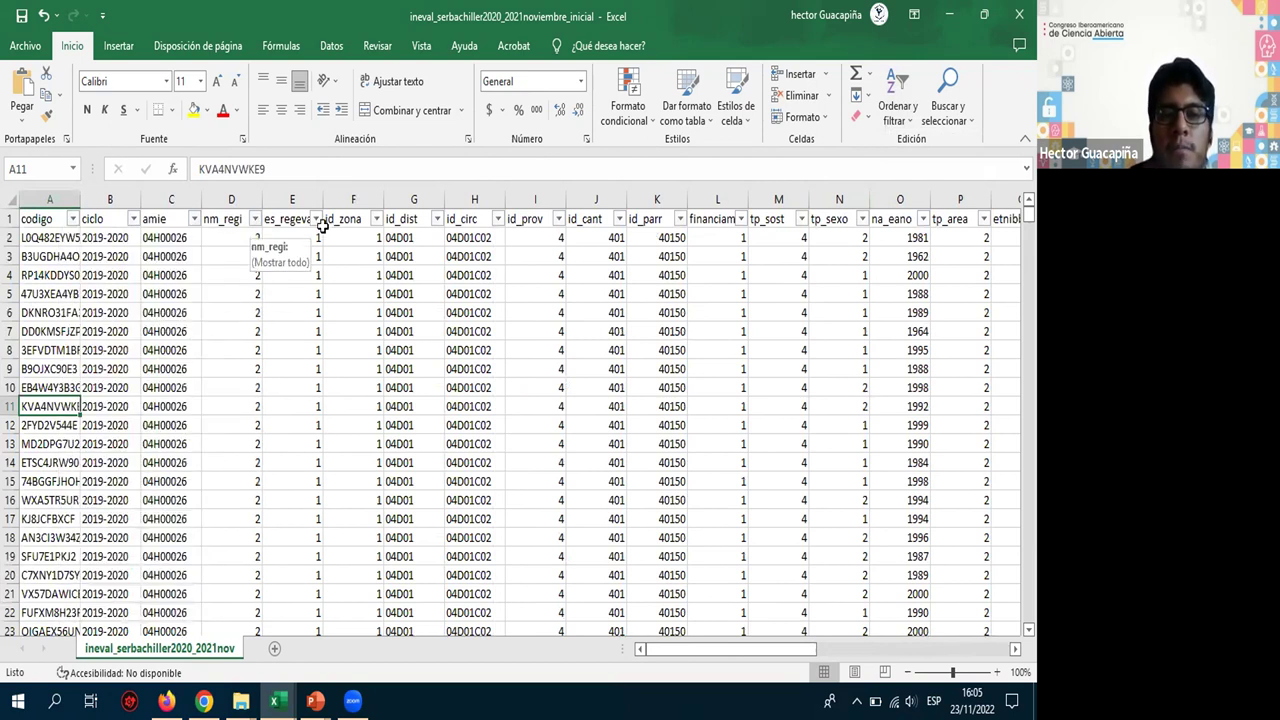
# - Check the filter values of the es_regeva and id_zona columns without filtering
pyautogui.click(323, 224)
pyautogui.click(317, 220)
pyautogui.click(319, 222)
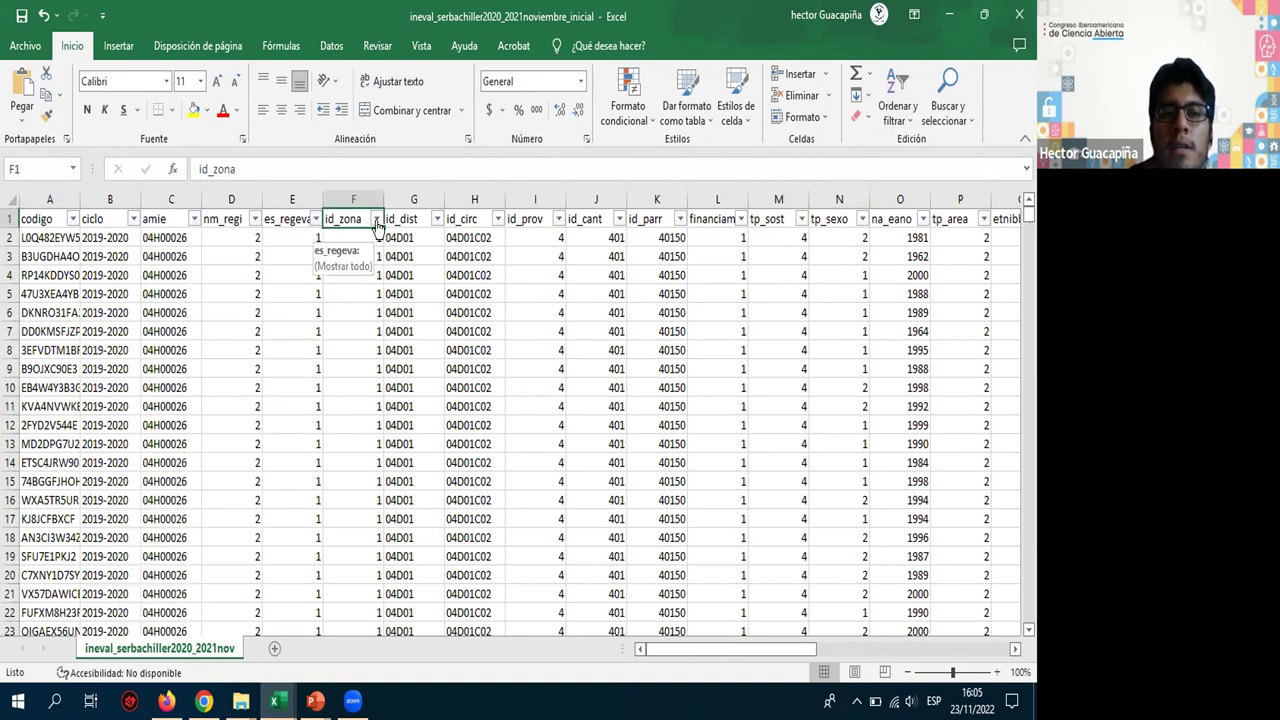
pyautogui.click(376, 220)
# - Review the district codes offered in the id_dist filter list down to its end, leaving the column unfiltered
pyautogui.click(437, 220)
pyautogui.click(437, 220)
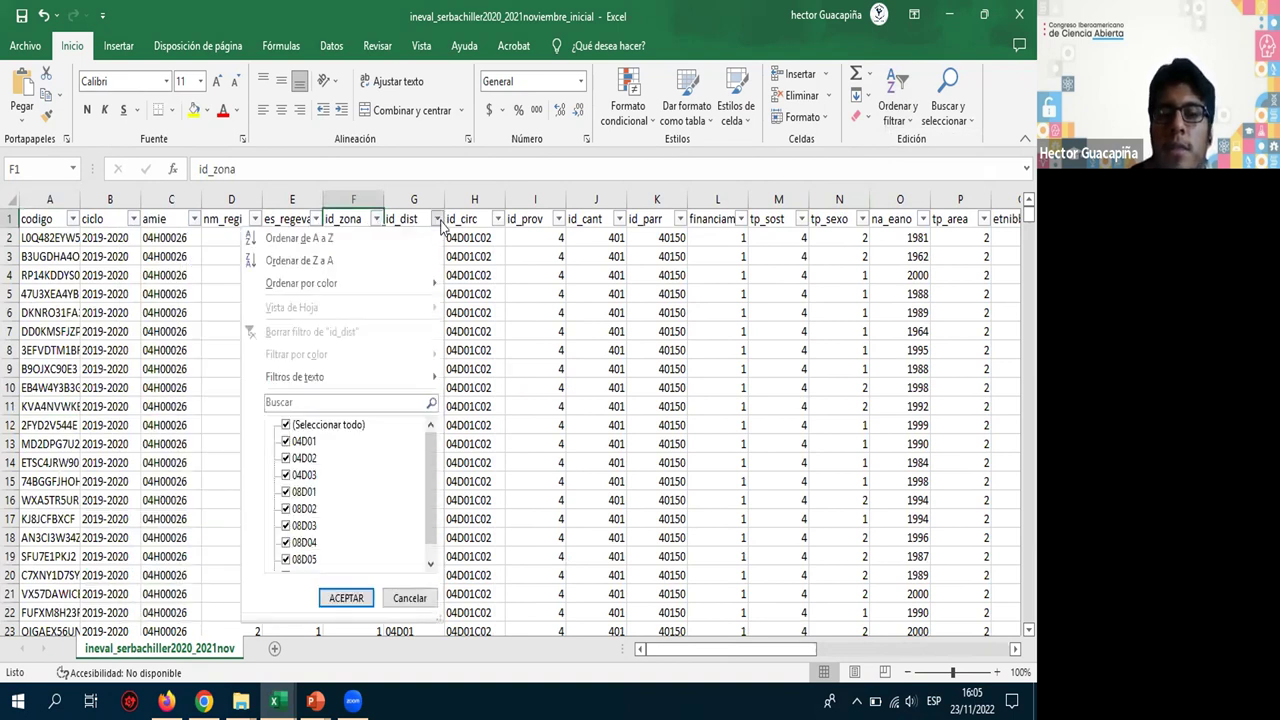
pyautogui.scroll(-2, 430, 495)
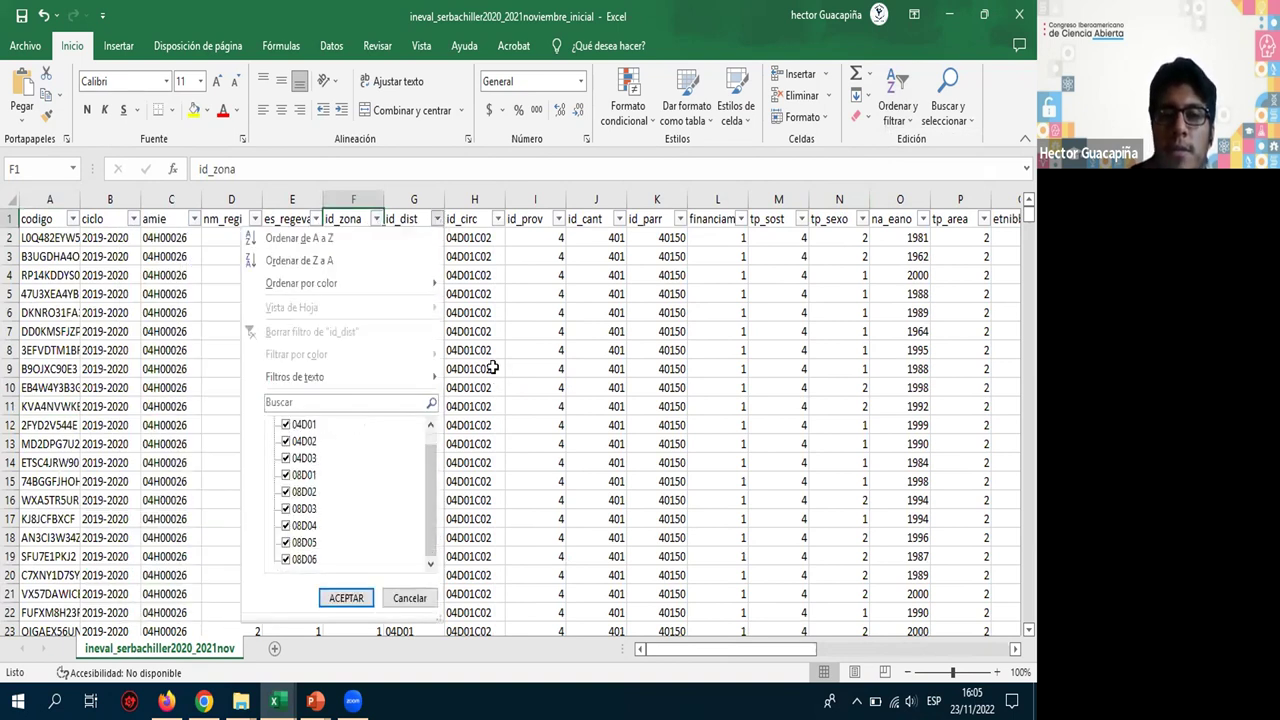
pyautogui.click(437, 220)
pyautogui.click(437, 220)
pyautogui.scroll(-2, 432, 548)
pyautogui.click(497, 335)
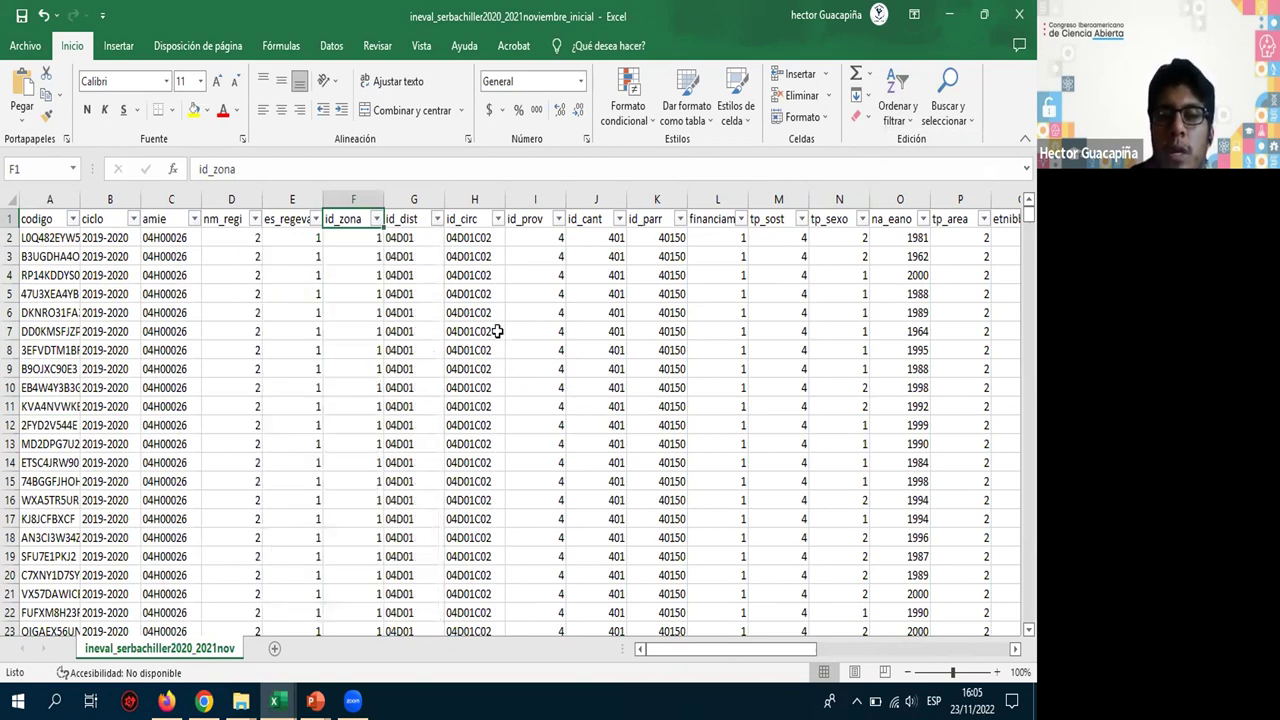
pyautogui.click(437, 220)
pyautogui.scroll(-2, 430, 488)
pyautogui.click(503, 310)
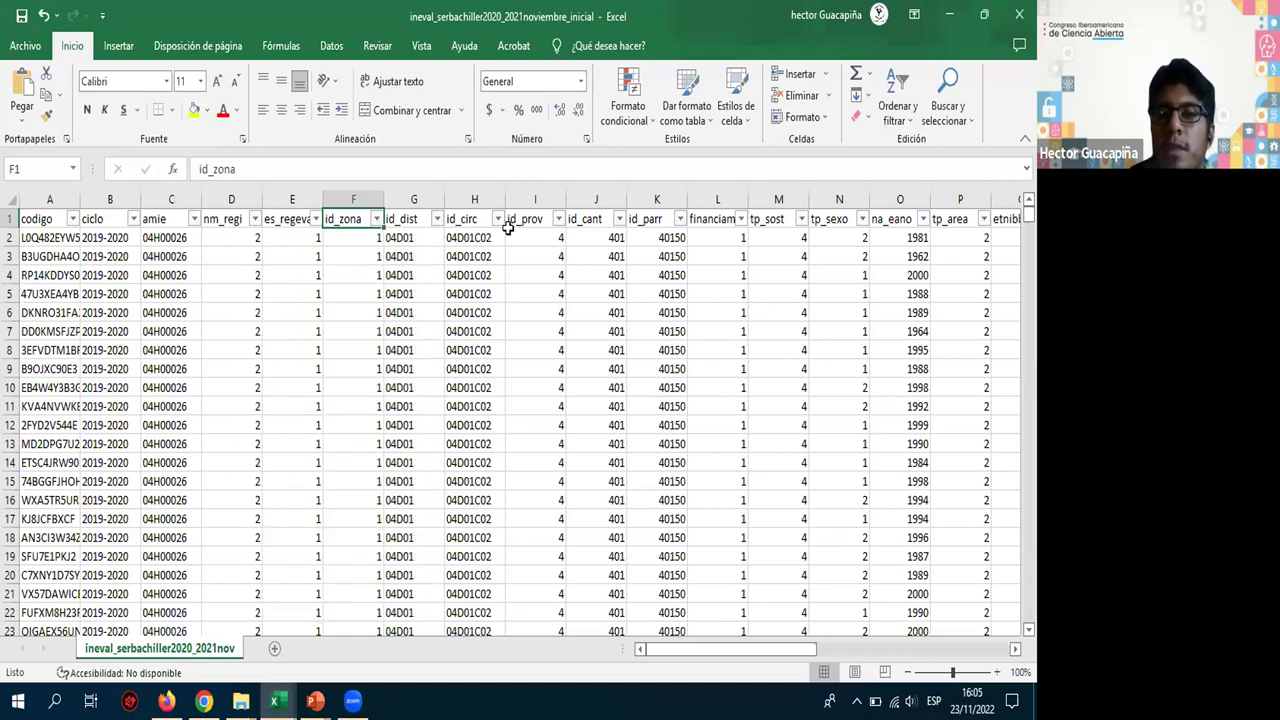
pyautogui.click(437, 220)
pyautogui.scroll(-1, 430, 512)
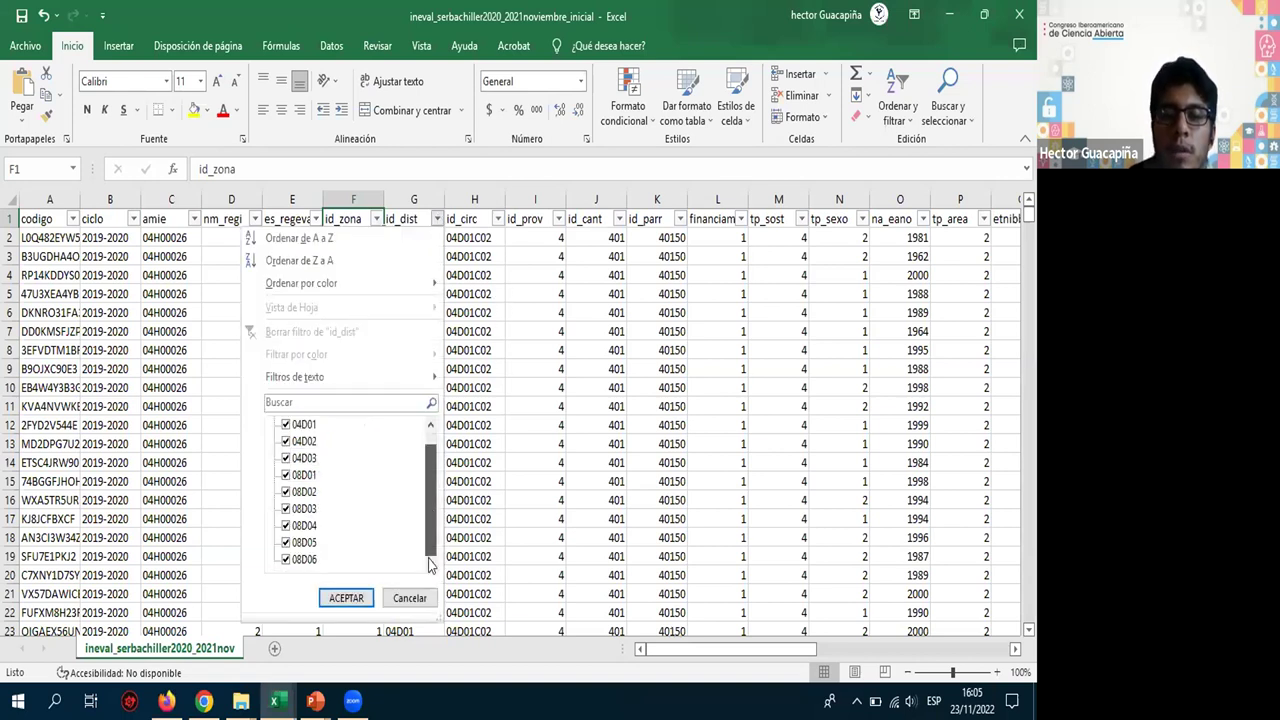
pyautogui.click(483, 371)
pyautogui.click(437, 220)
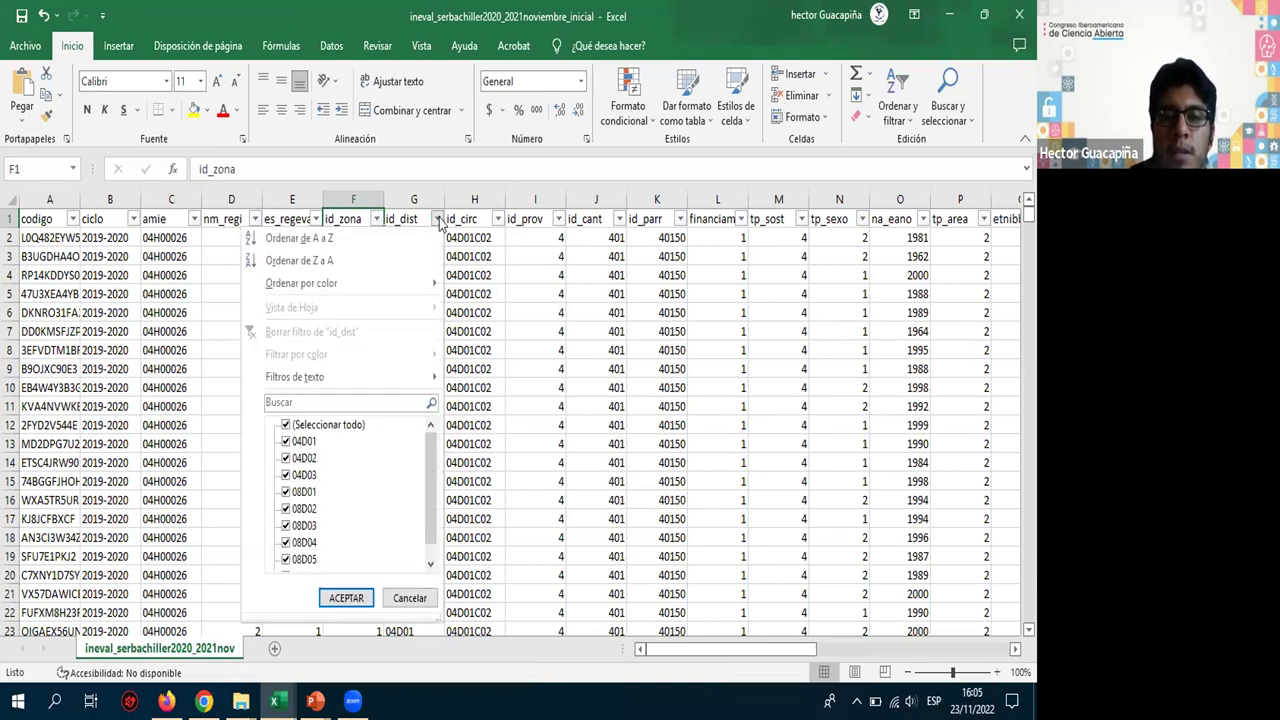
pyautogui.click(503, 382)
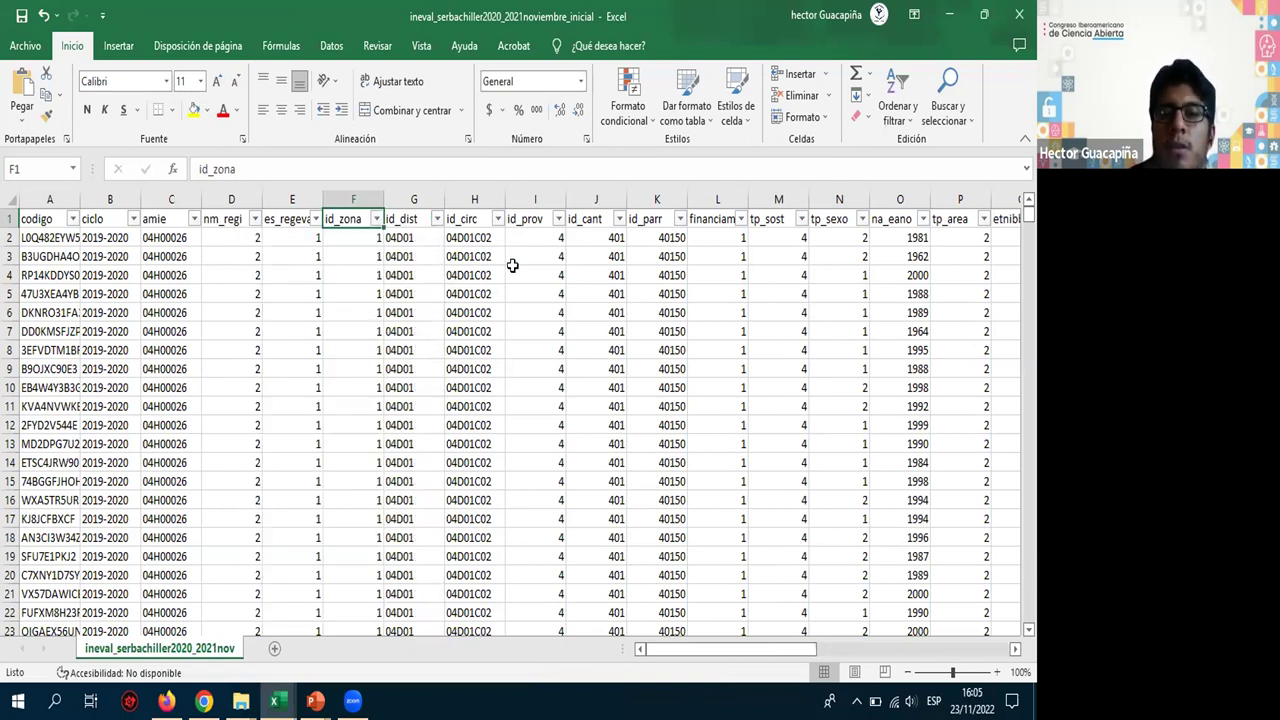
pyautogui.click(437, 220)
pyautogui.click(437, 220)
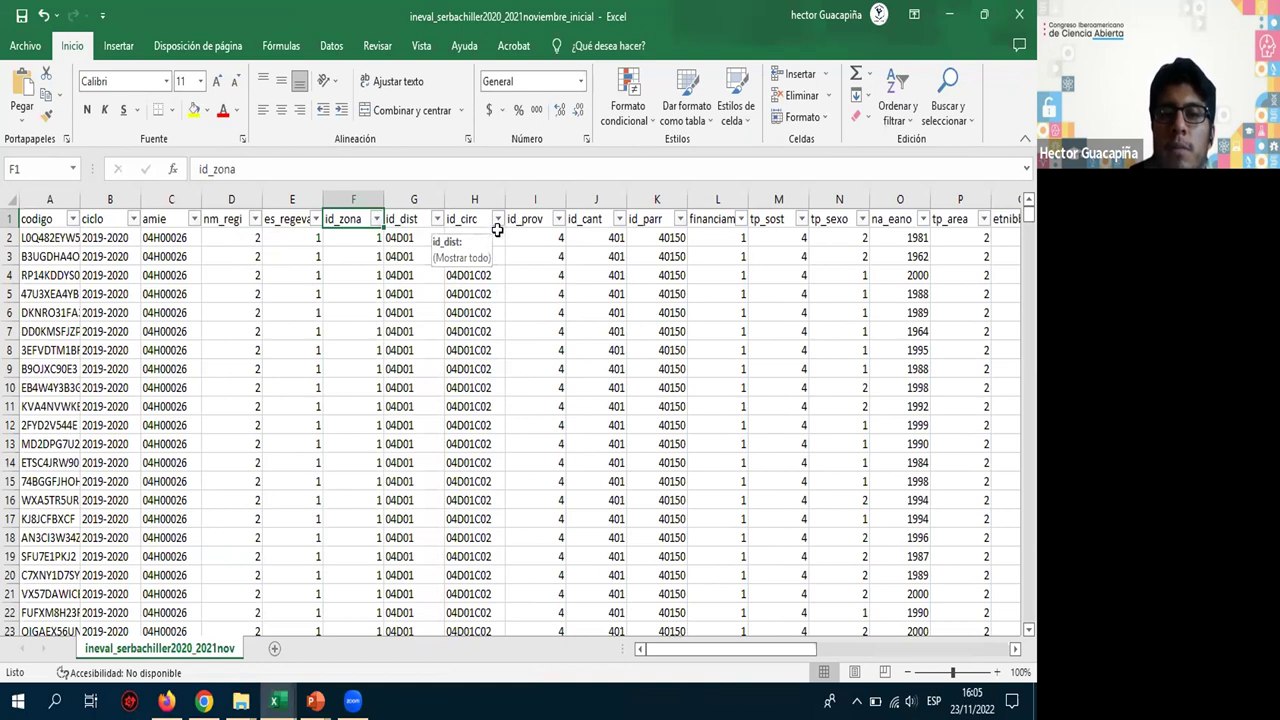
# - Inspect the filter values of id_circ down to its last code and those of id_prov, without filtering
pyautogui.click(497, 218)
pyautogui.moveTo(491, 471); pyautogui.dragTo(489, 586)
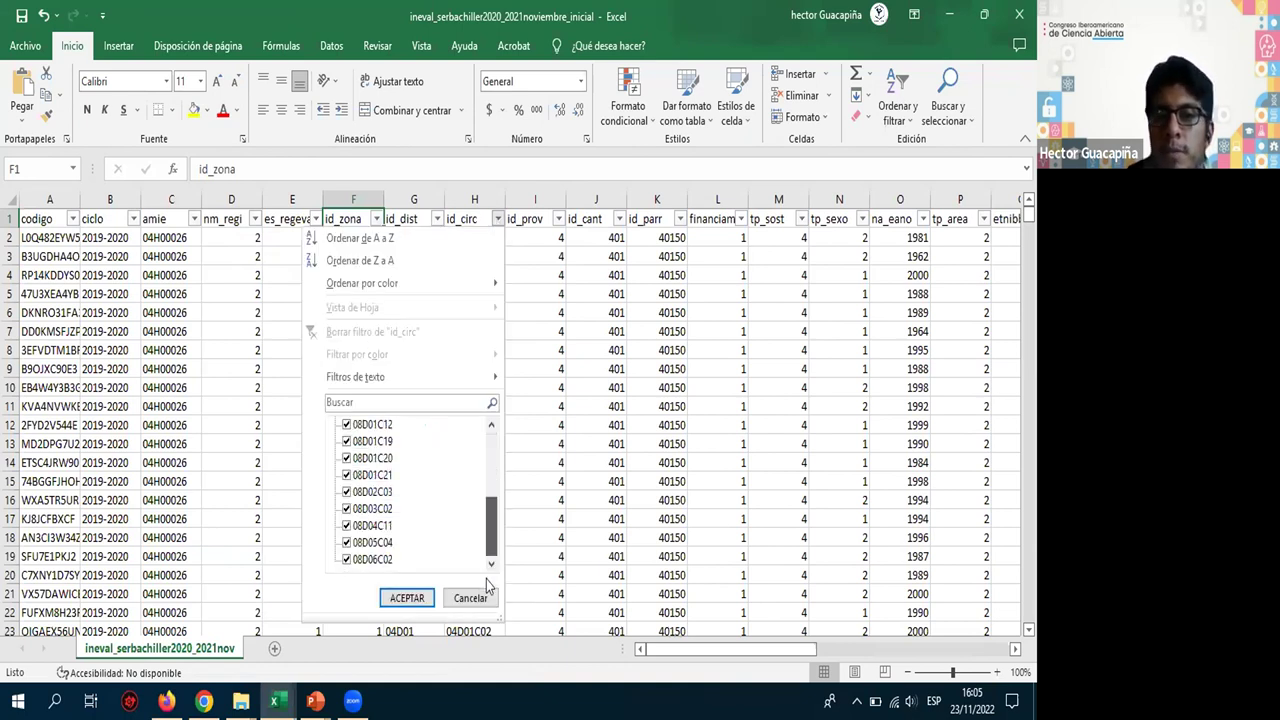
pyautogui.click(488, 597)
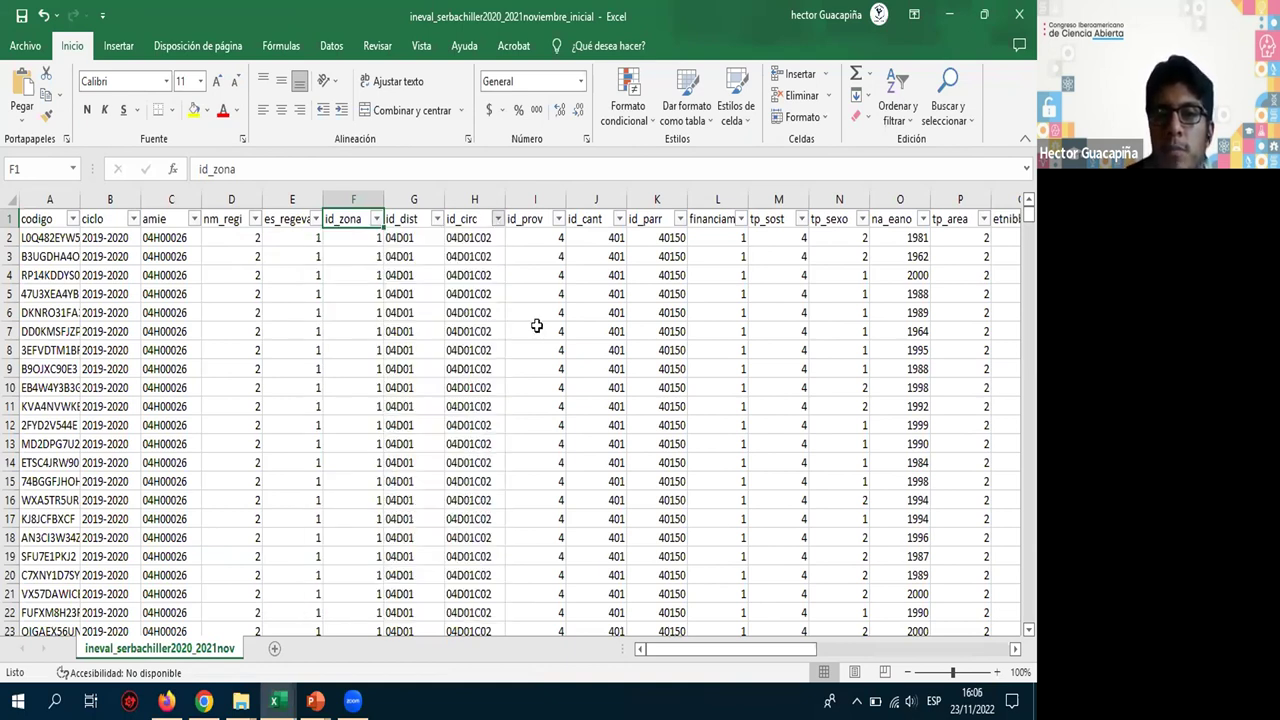
pyautogui.click(560, 219)
pyautogui.click(560, 219)
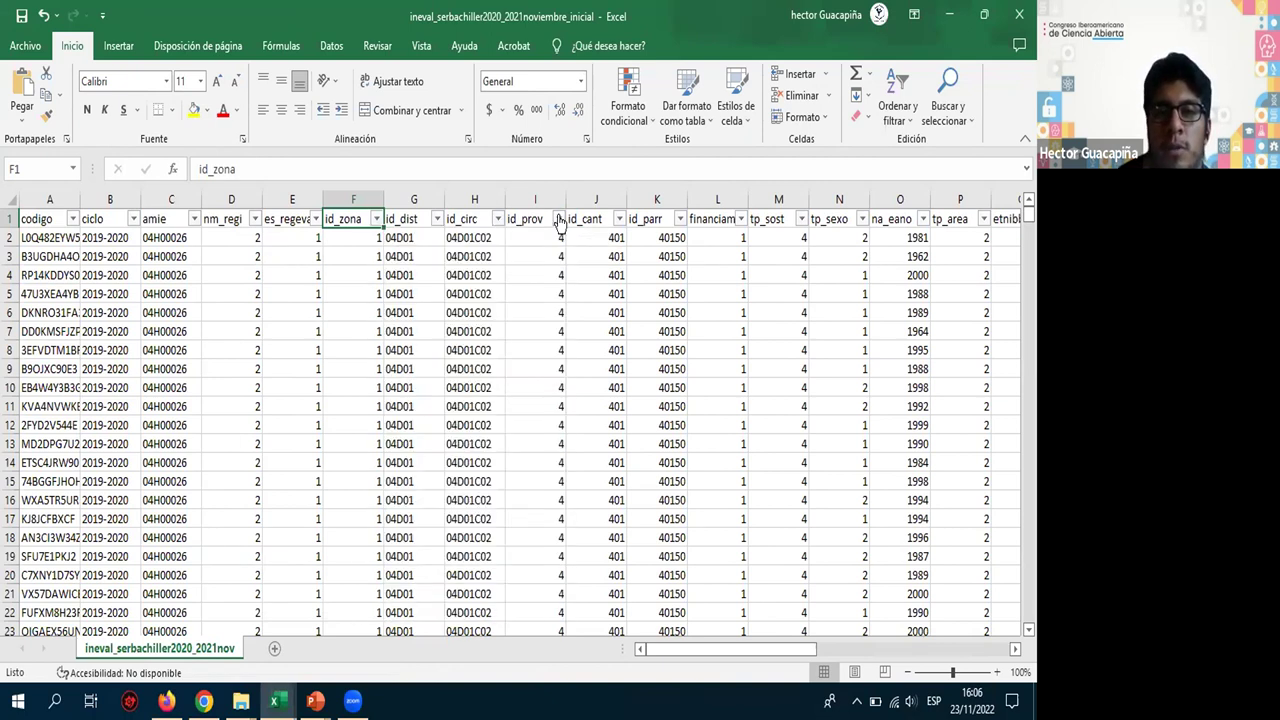
pyautogui.click(498, 219)
pyautogui.click(633, 241)
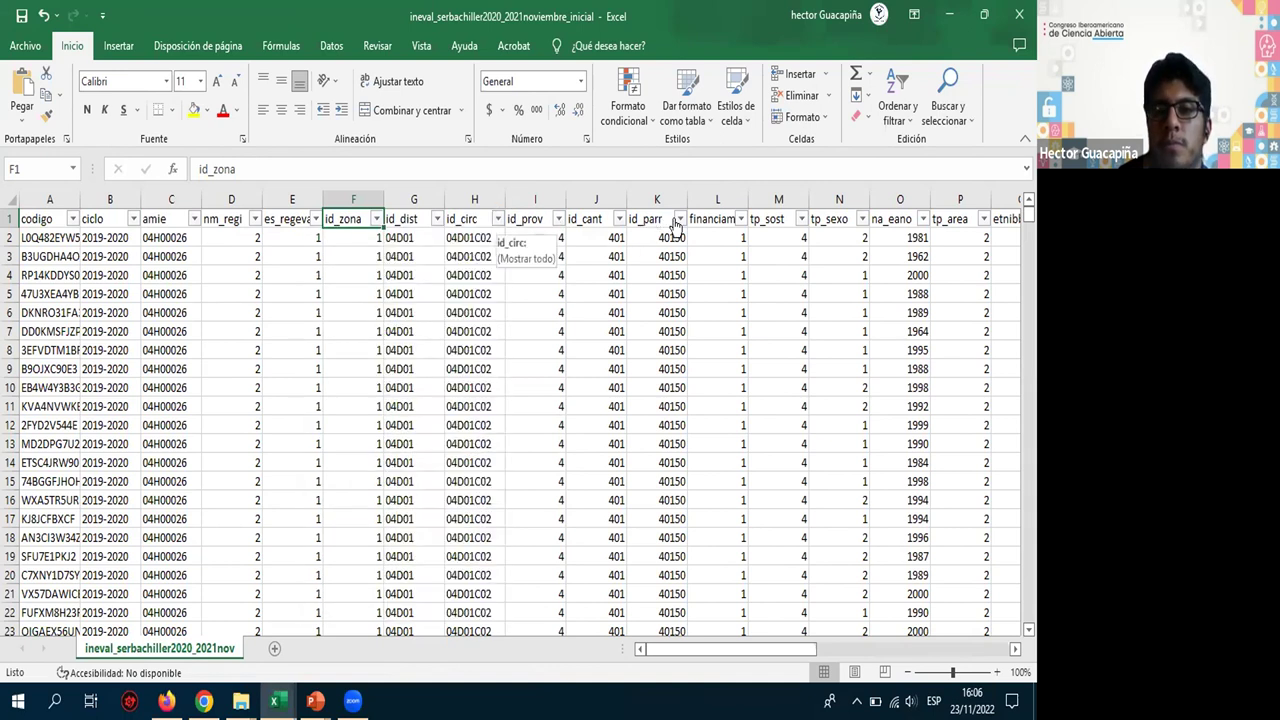
# - Check the filter values of the id_parr, id_cant and id_prov columns without applying a filter
pyautogui.click(680, 219)
pyautogui.moveTo(676, 484); pyautogui.dragTo(677, 545)
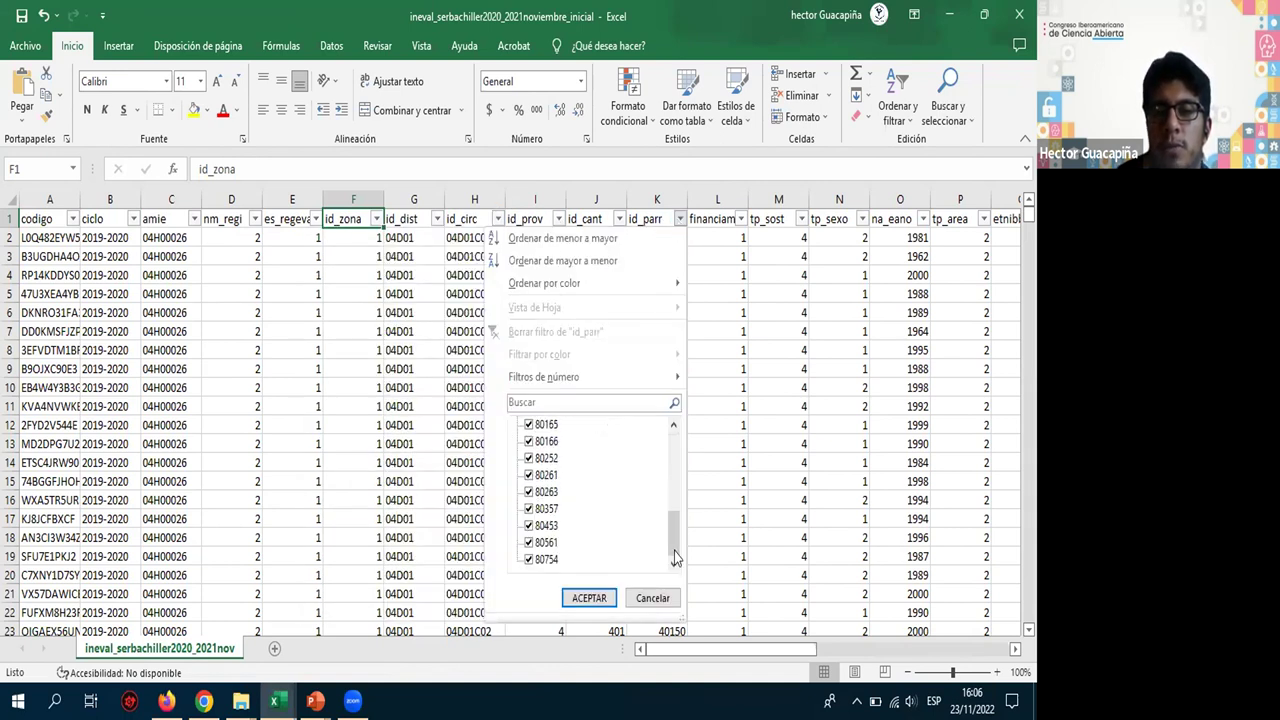
pyautogui.click(729, 390)
pyautogui.click(620, 220)
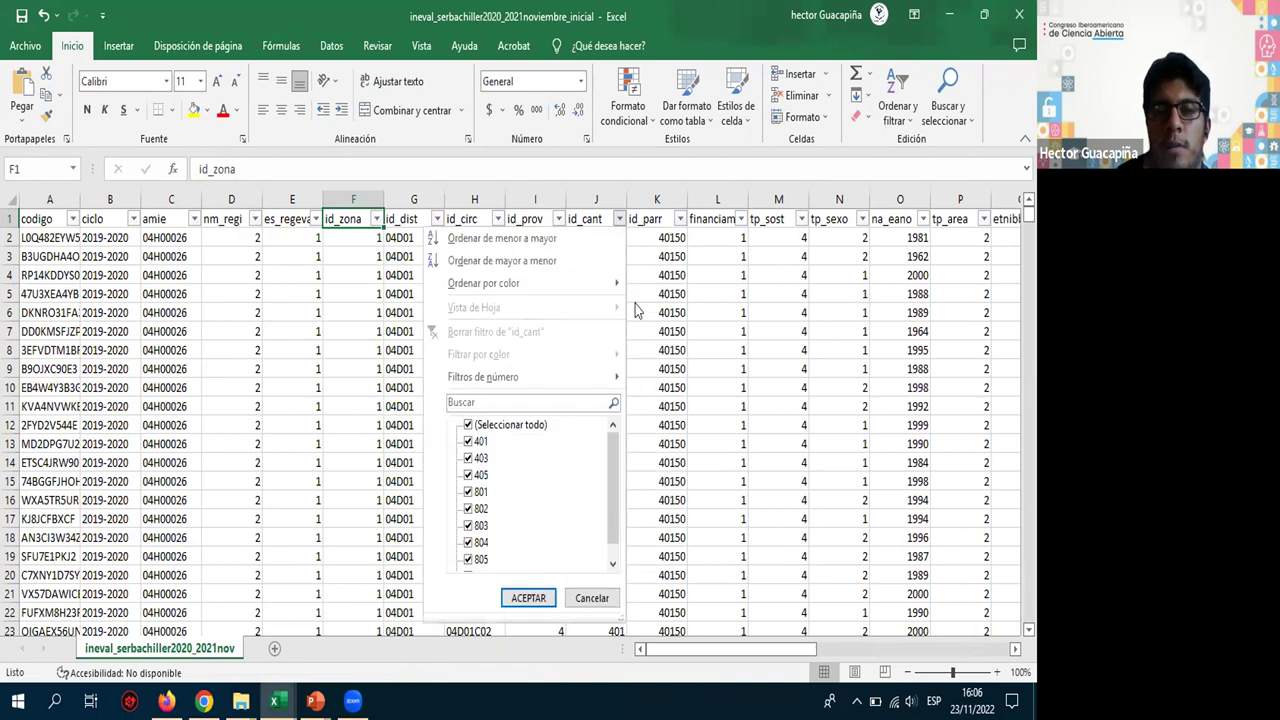
pyautogui.click(679, 403)
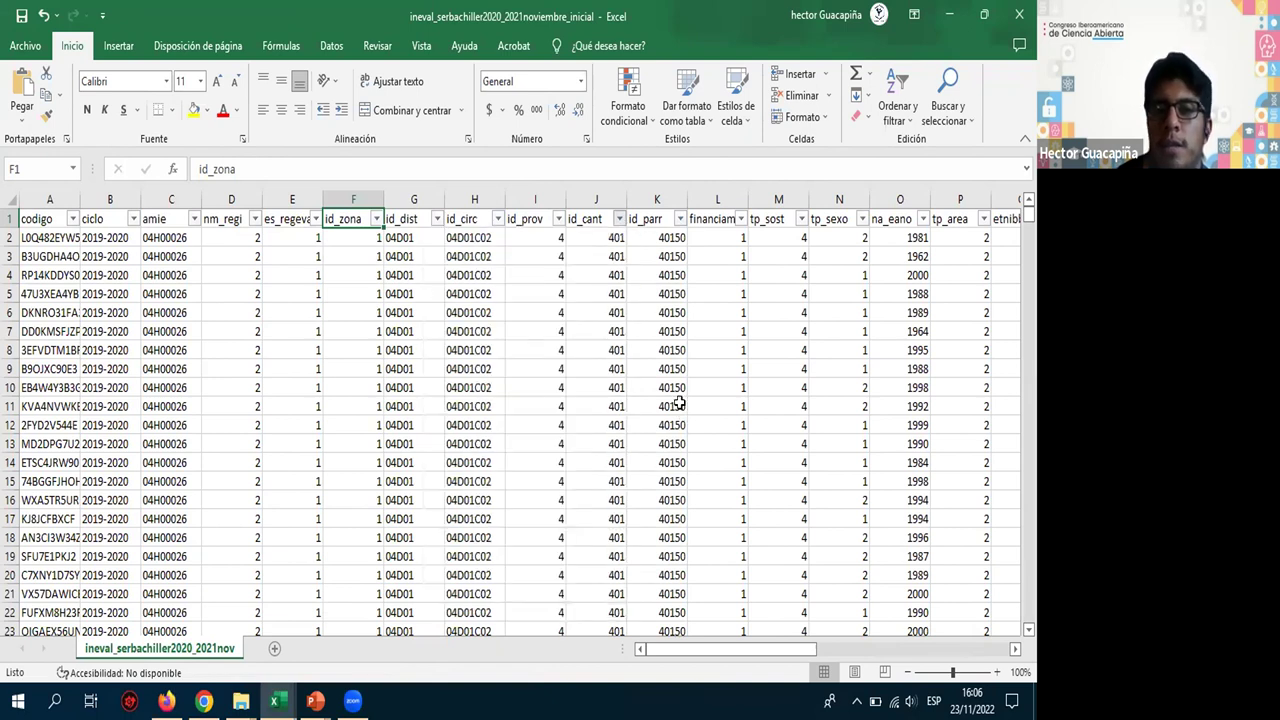
pyautogui.click(559, 218)
pyautogui.click(750, 248)
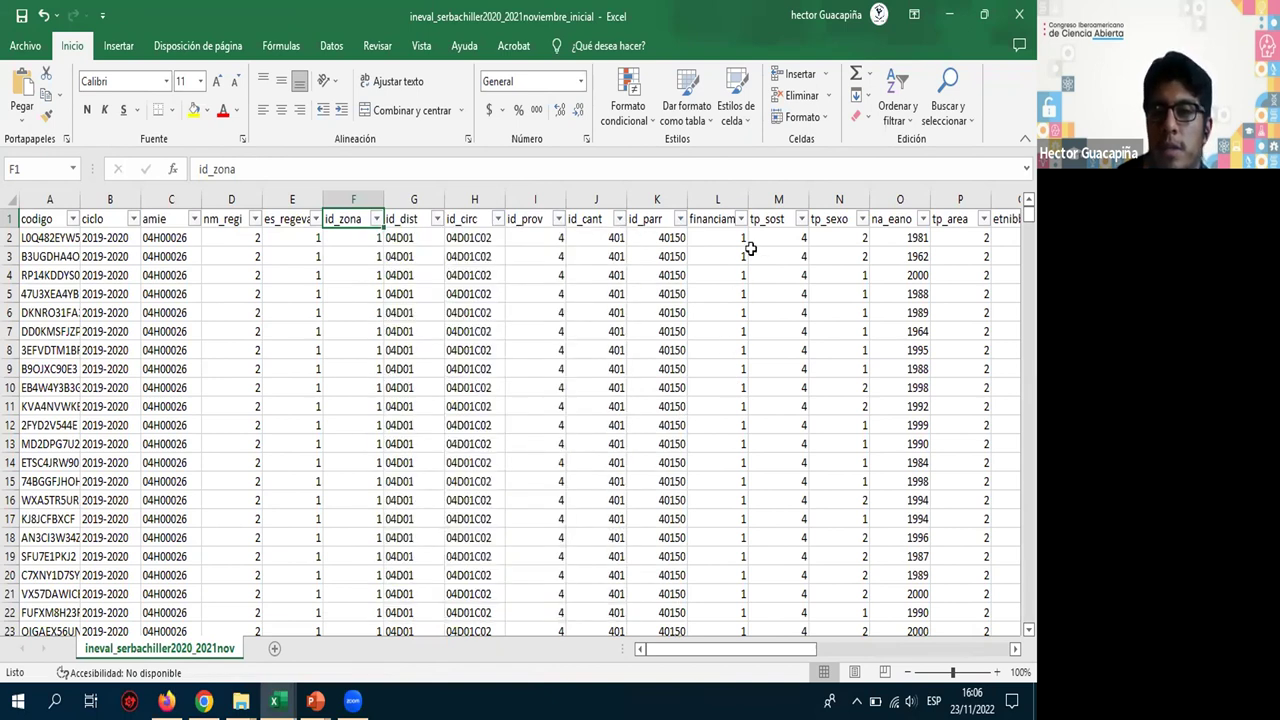
# - Check the filter values of the financiamiento, tp_sost and tp_sexo columns without applying a filter
pyautogui.click(717, 199)
pyautogui.click(741, 218)
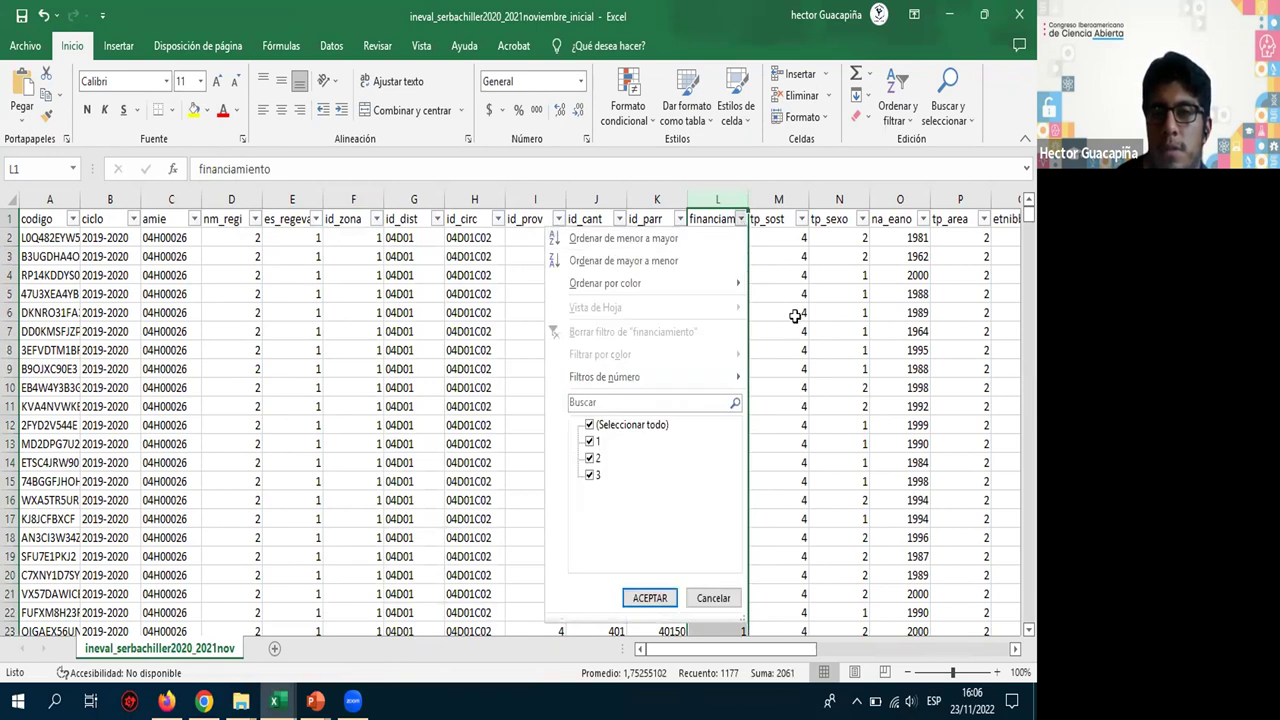
pyautogui.click(805, 258)
pyautogui.click(801, 218)
pyautogui.click(835, 228)
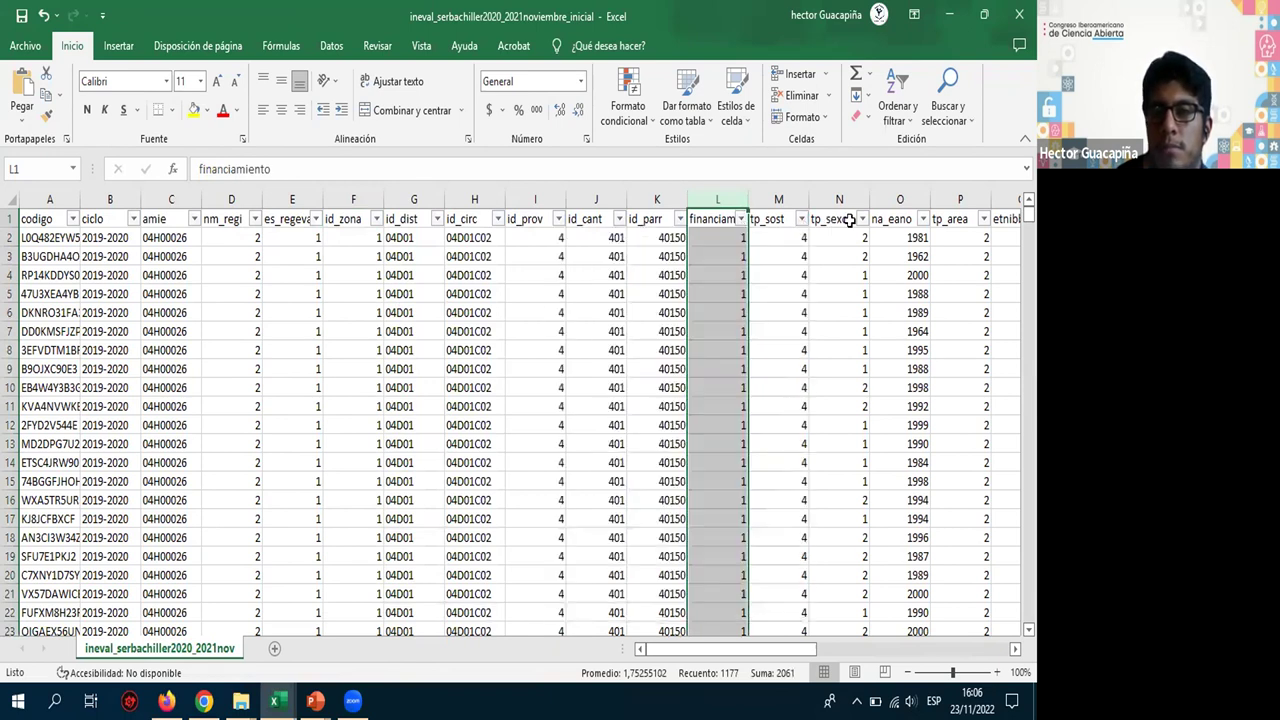
pyautogui.click(862, 218)
pyautogui.click(862, 218)
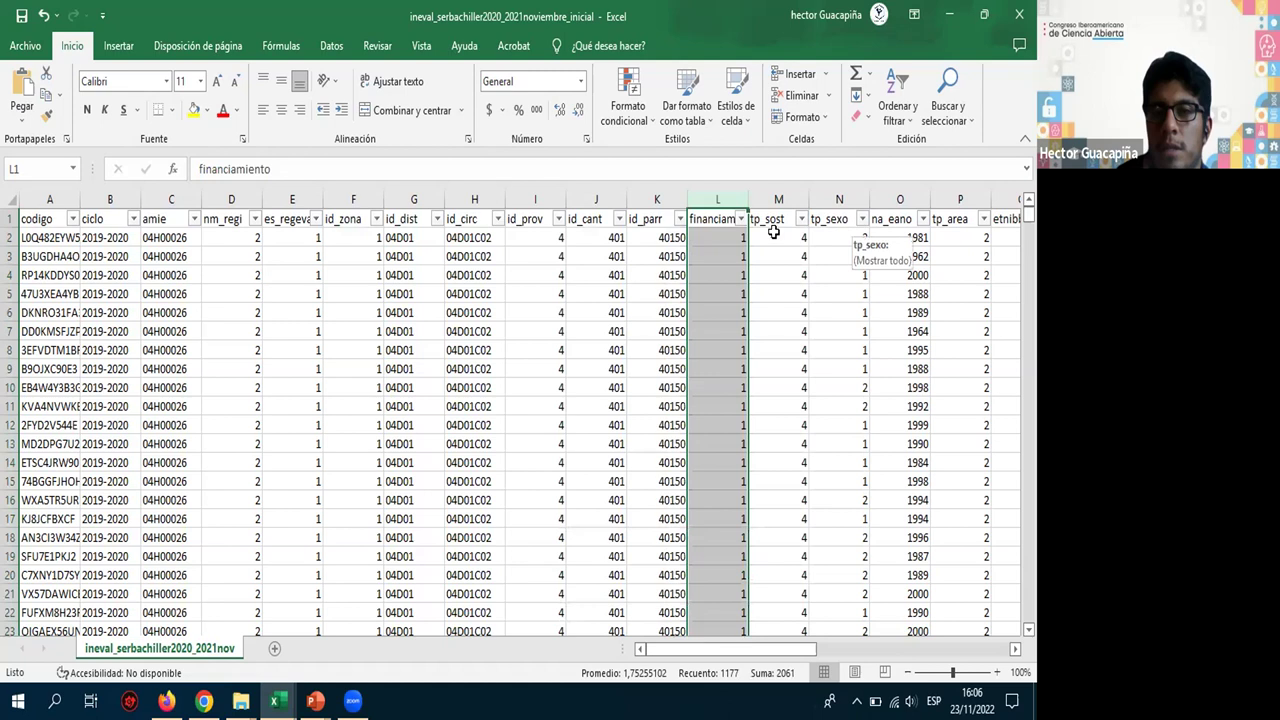
# - Recheck the parish codes in the id_parr filter list and close it without filtering
pyautogui.click(679, 218)
pyautogui.moveTo(675, 455)
pyautogui.mouseDown()
pyautogui.moveTo(675, 530)
pyautogui.moveTo(675, 455)
pyautogui.mouseUp()
pyautogui.click(741, 532)
# - Filter the quintil column to show only the rows with the value 999999
pyautogui.hscroll(5, 808, 480)
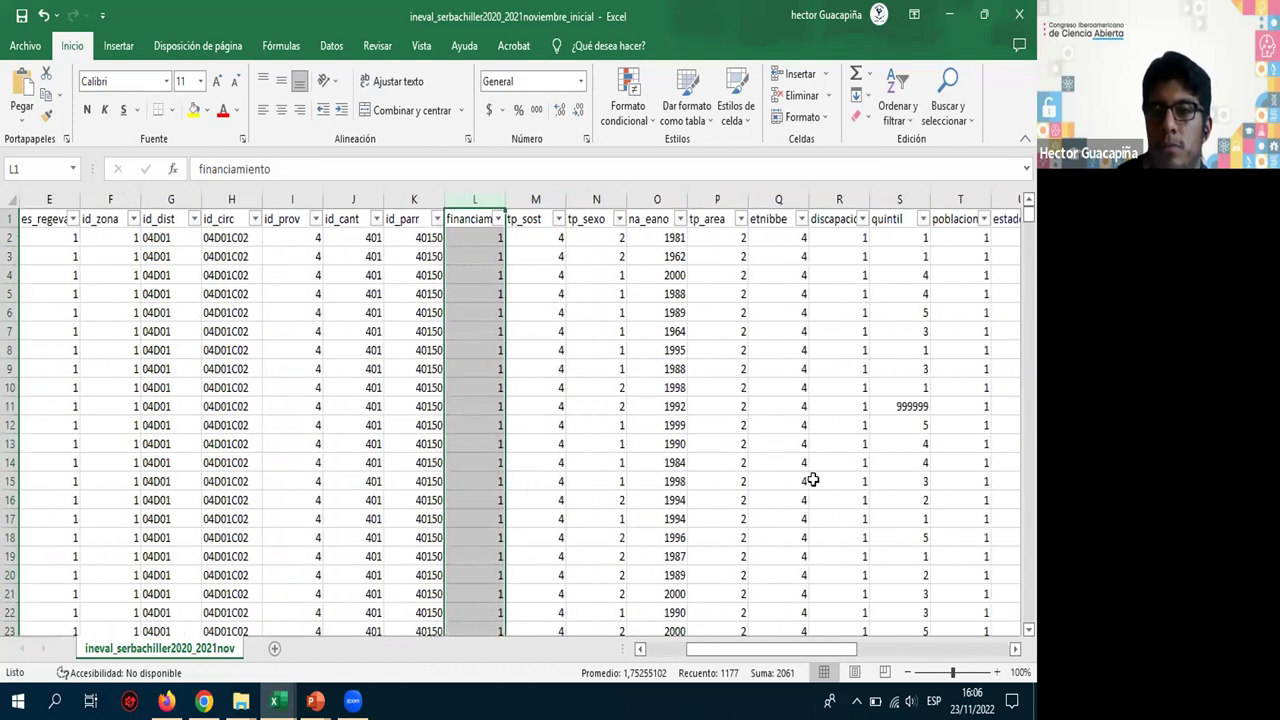
pyautogui.hscroll(2, 804, 432)
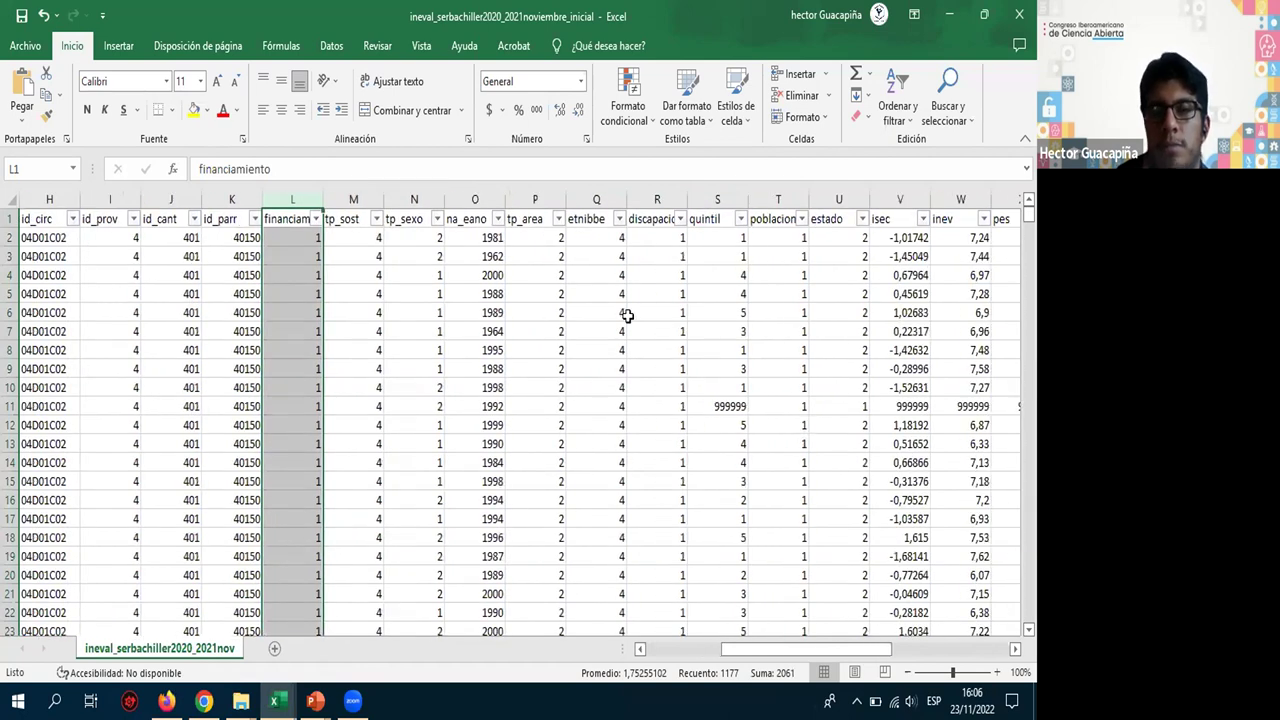
pyautogui.click(741, 220)
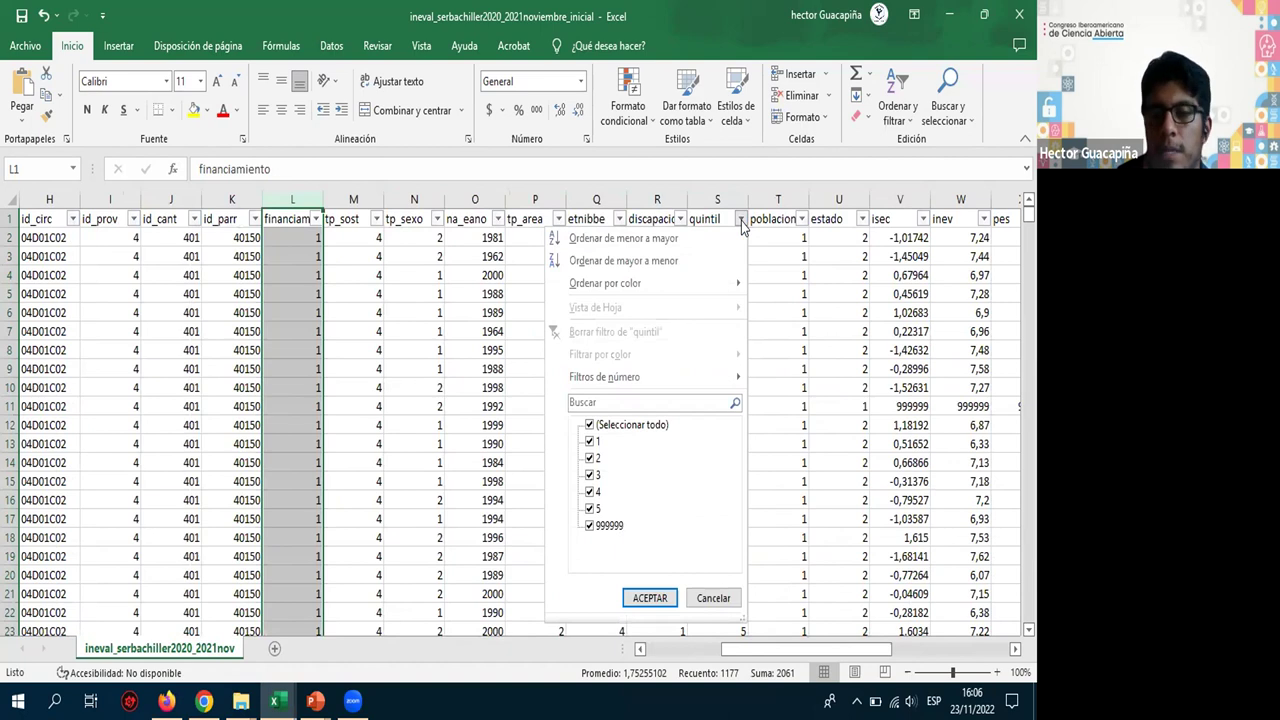
pyautogui.click(662, 425)
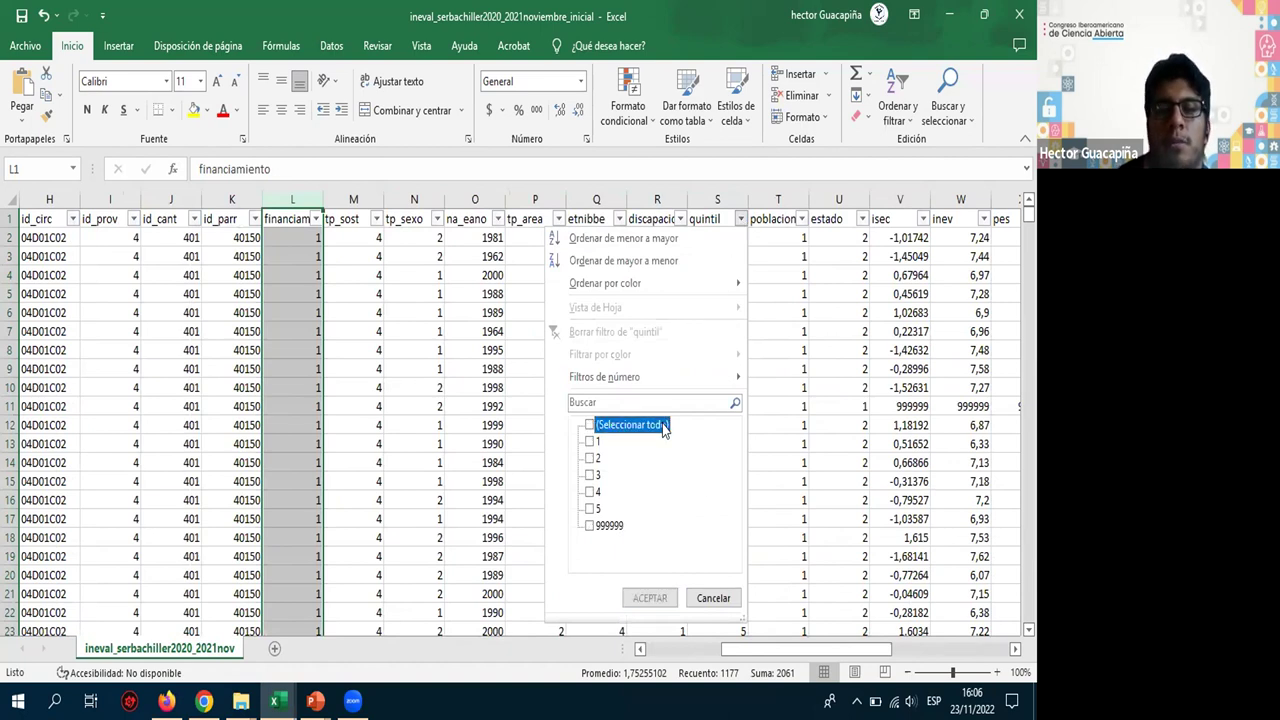
pyautogui.click(592, 526)
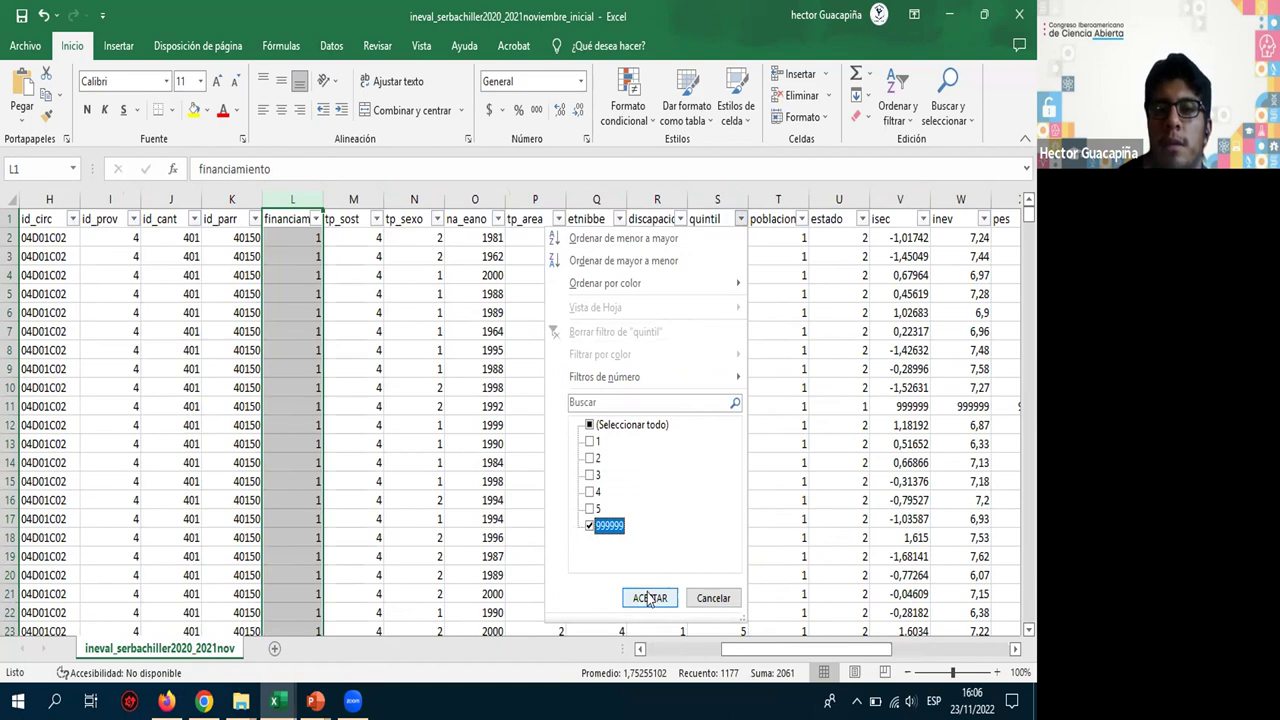
pyautogui.click(649, 598)
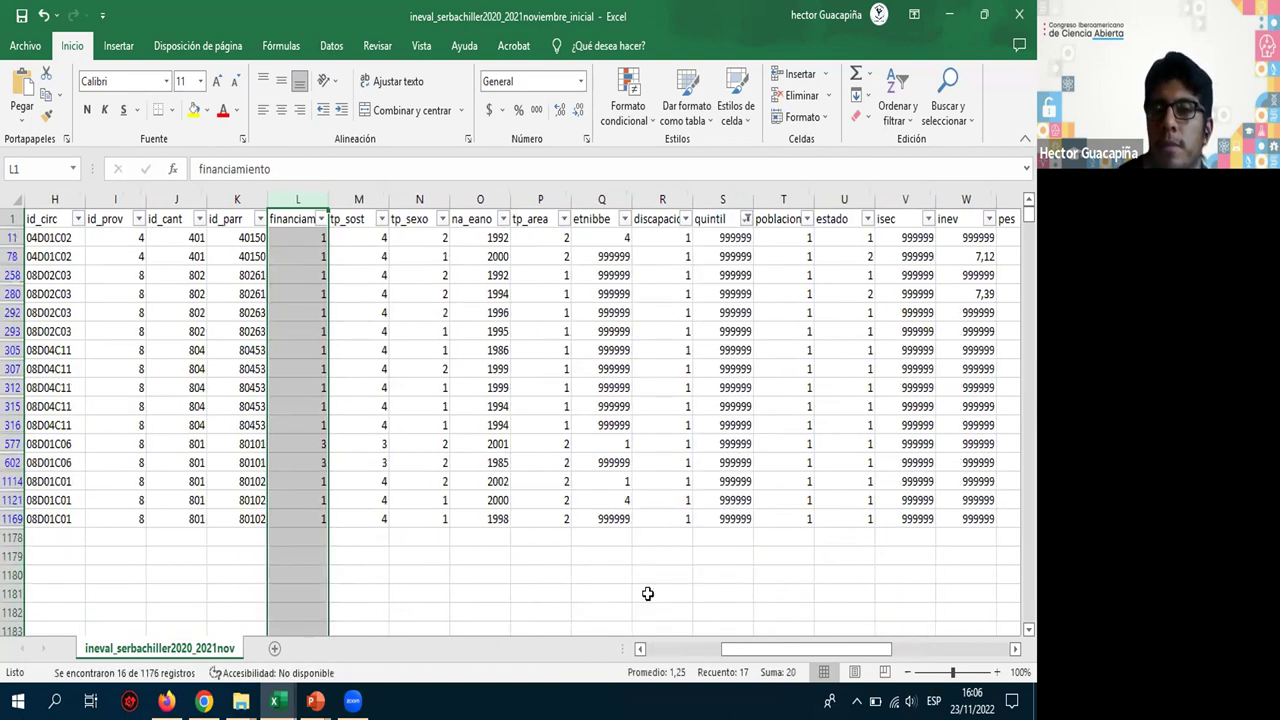
# - Examine the filtered rows across all columns, from codigo to the isec, inev, pes, imat and ilyl scores
pyautogui.click(655, 390)
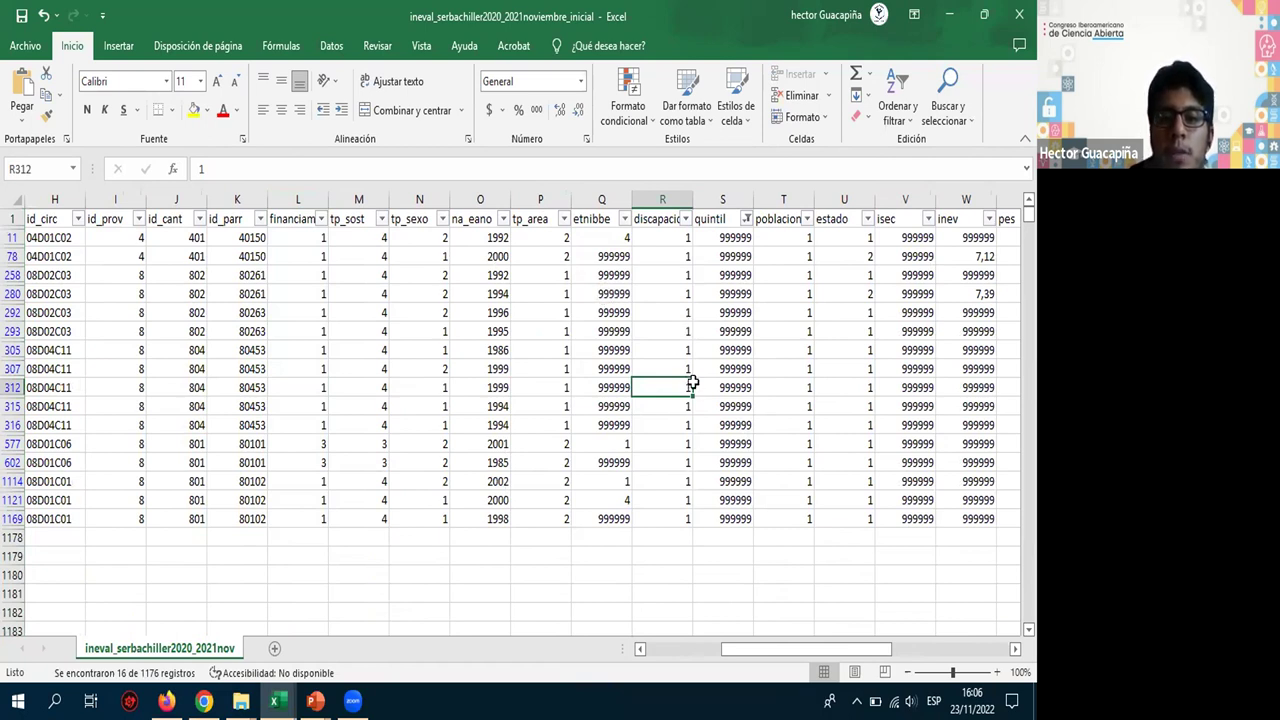
pyautogui.hscroll(2, 700, 414)
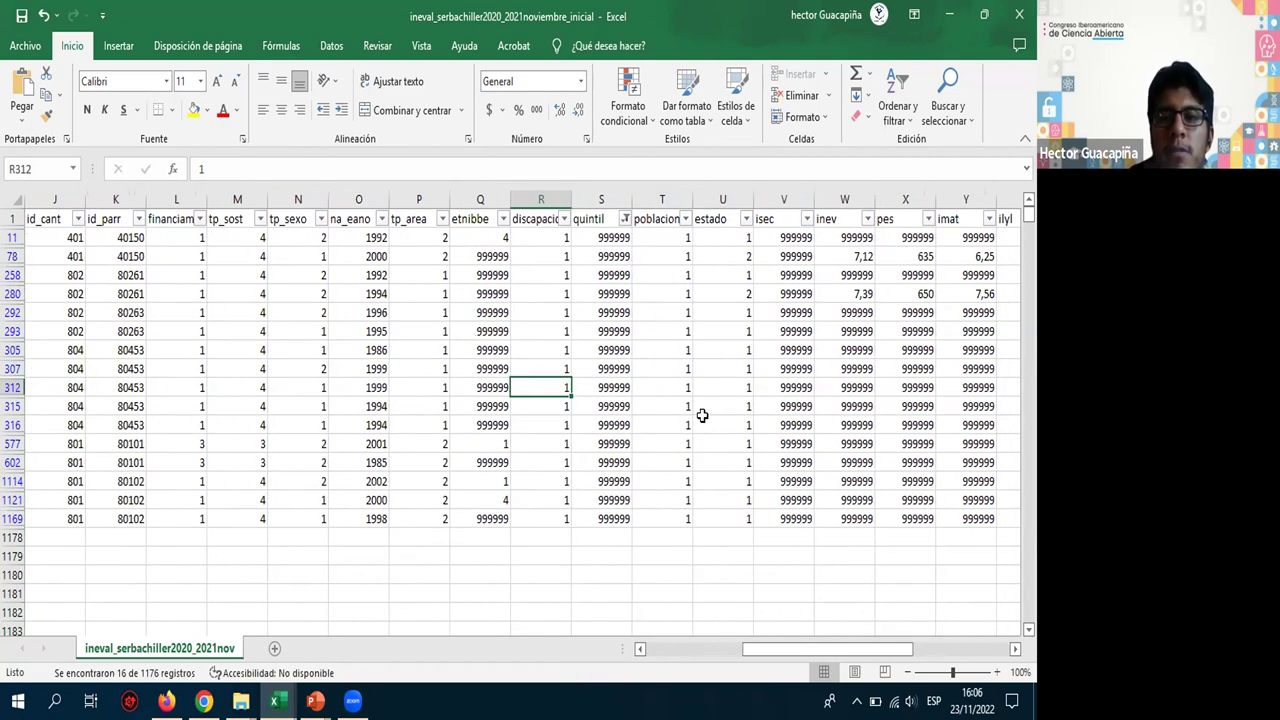
pyautogui.hscroll(1, 702, 415)
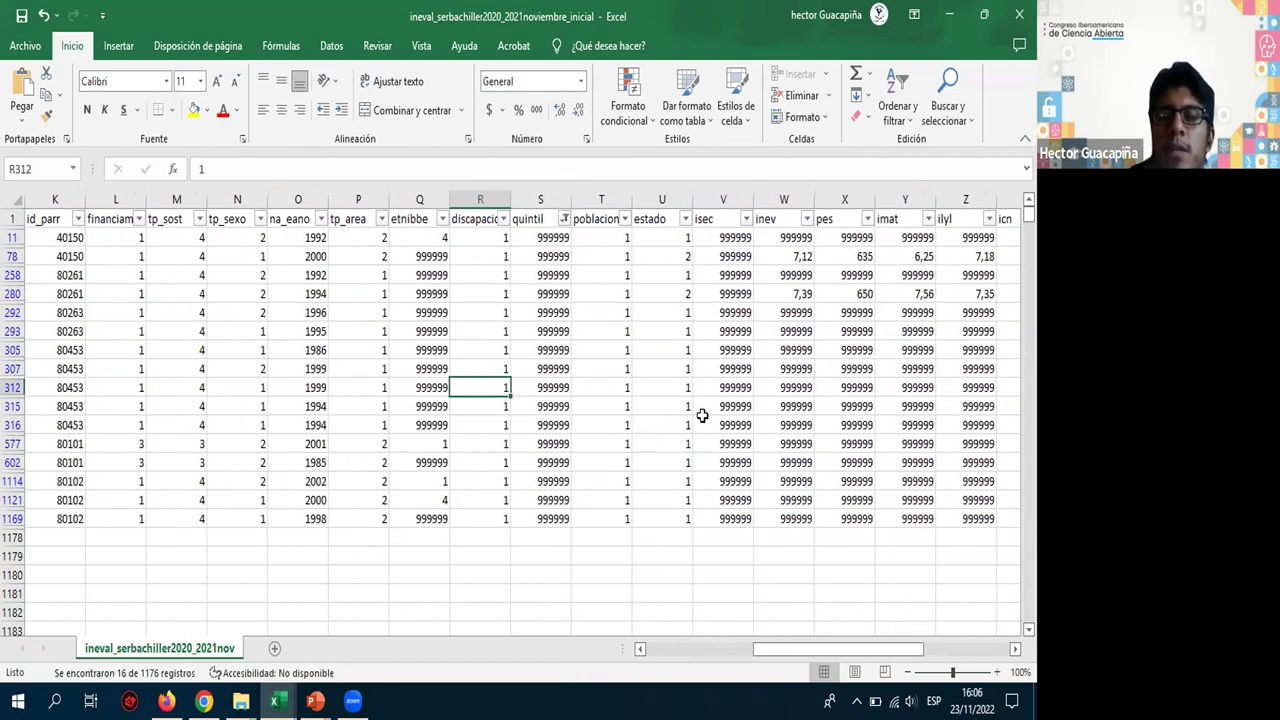
pyautogui.hscroll(-10, 702, 415)
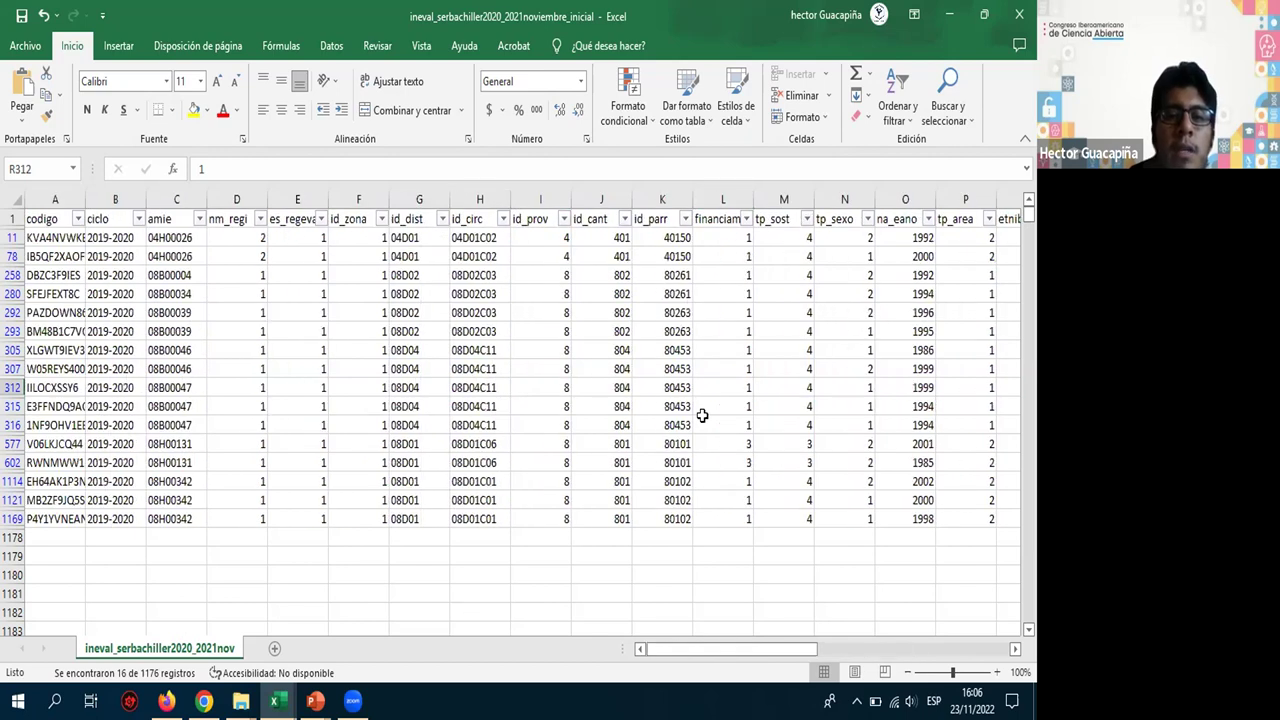
pyautogui.hscroll(9, 702, 415)
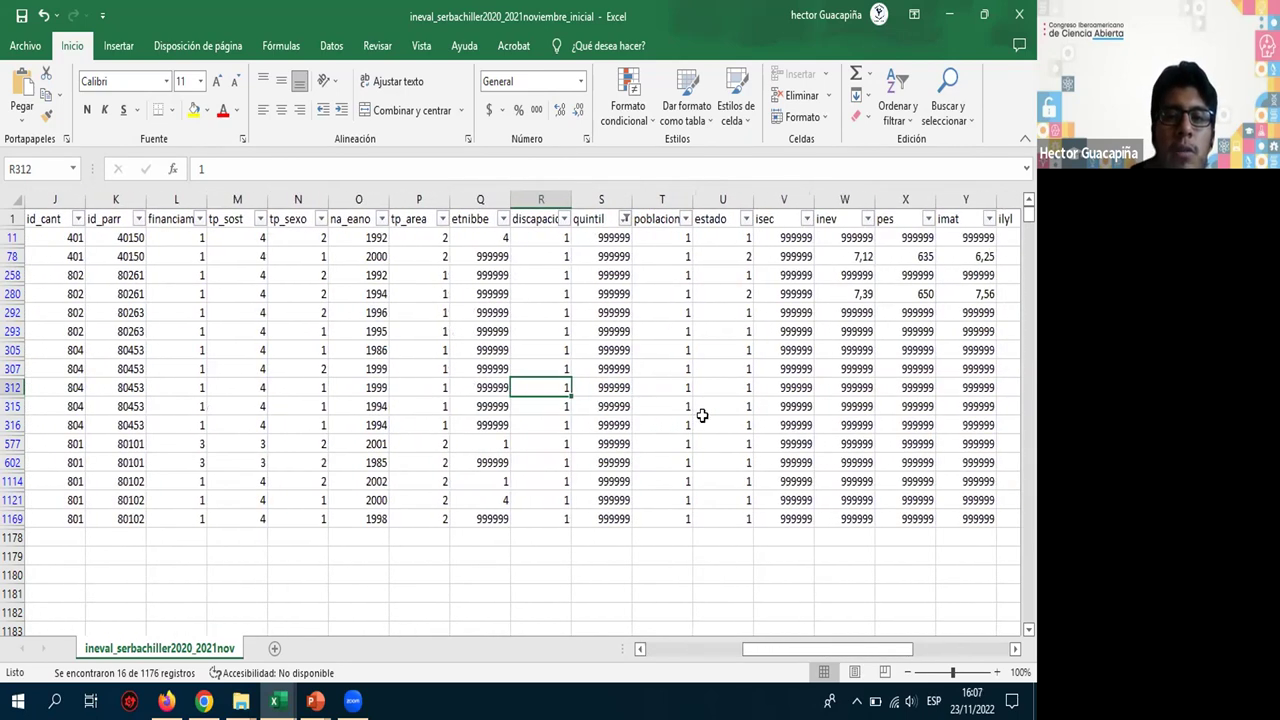
pyautogui.hscroll(-9, 702, 415)
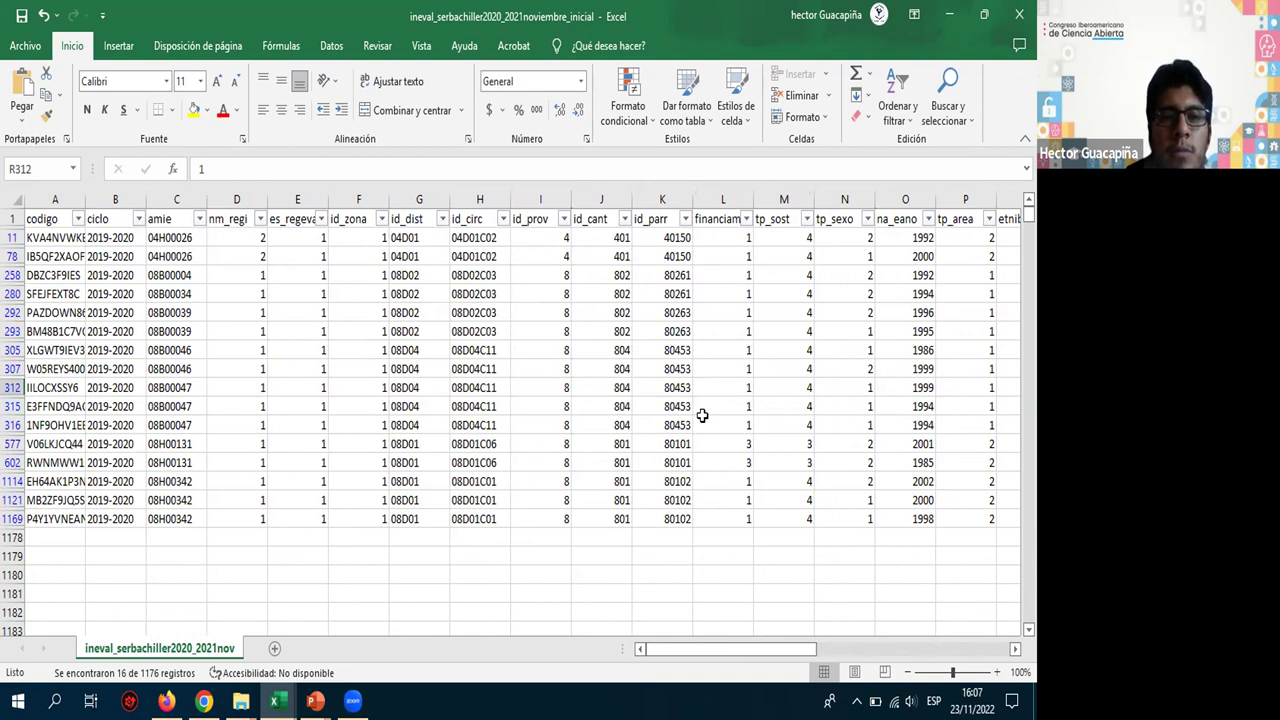
# - Examine filtered rows 11 and 78 across the columns, comparing their estado codes with the inev, pes and subject scores
pyautogui.click(12, 238)
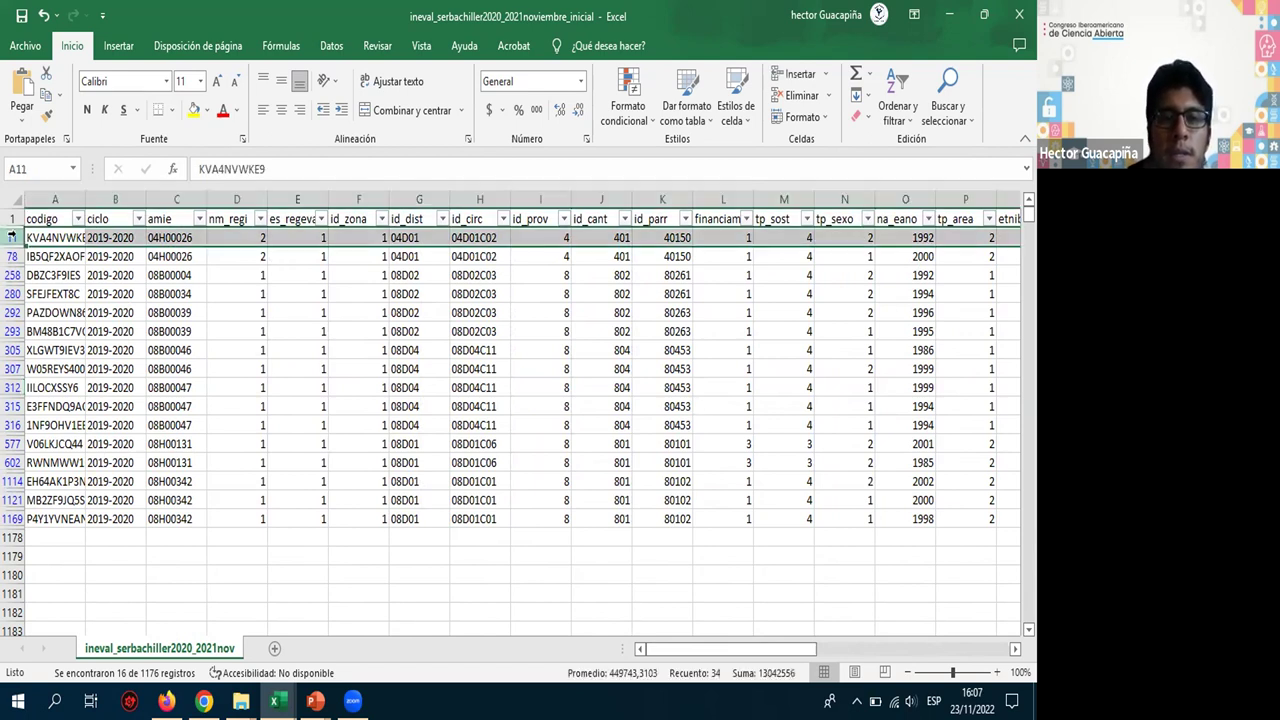
pyautogui.hscroll(5, 437, 316)
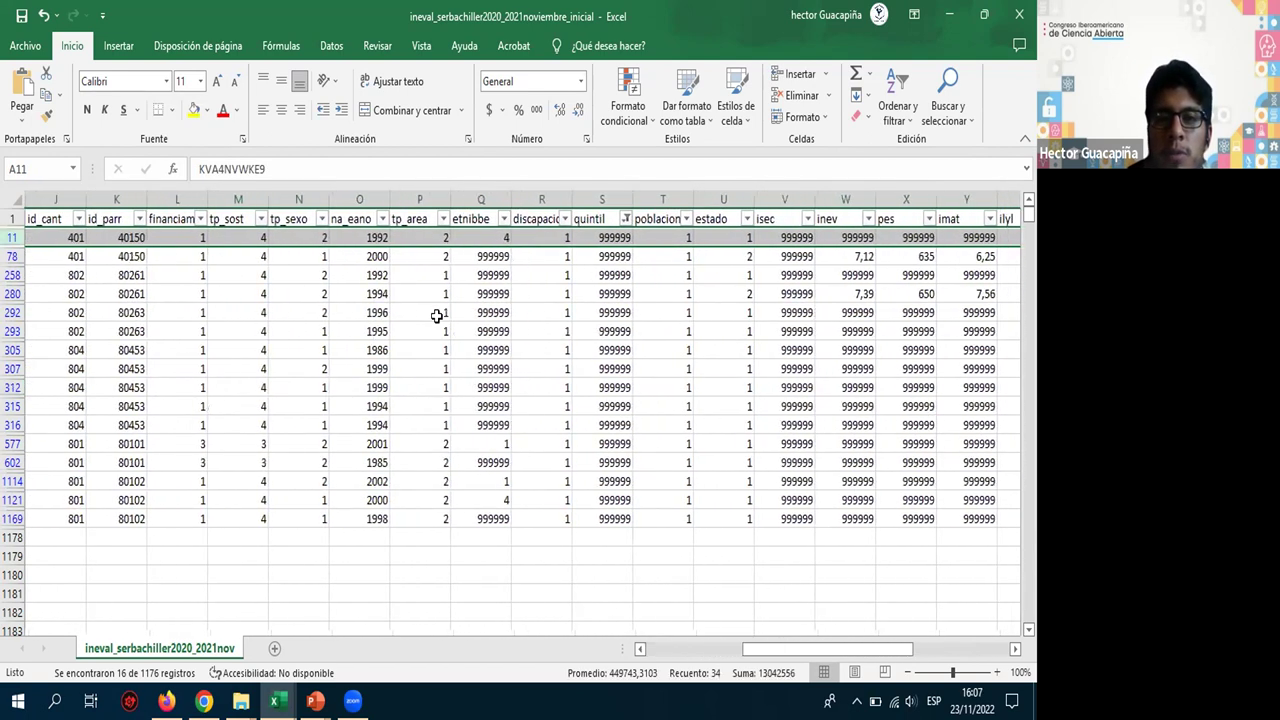
pyautogui.hscroll(1, 437, 316)
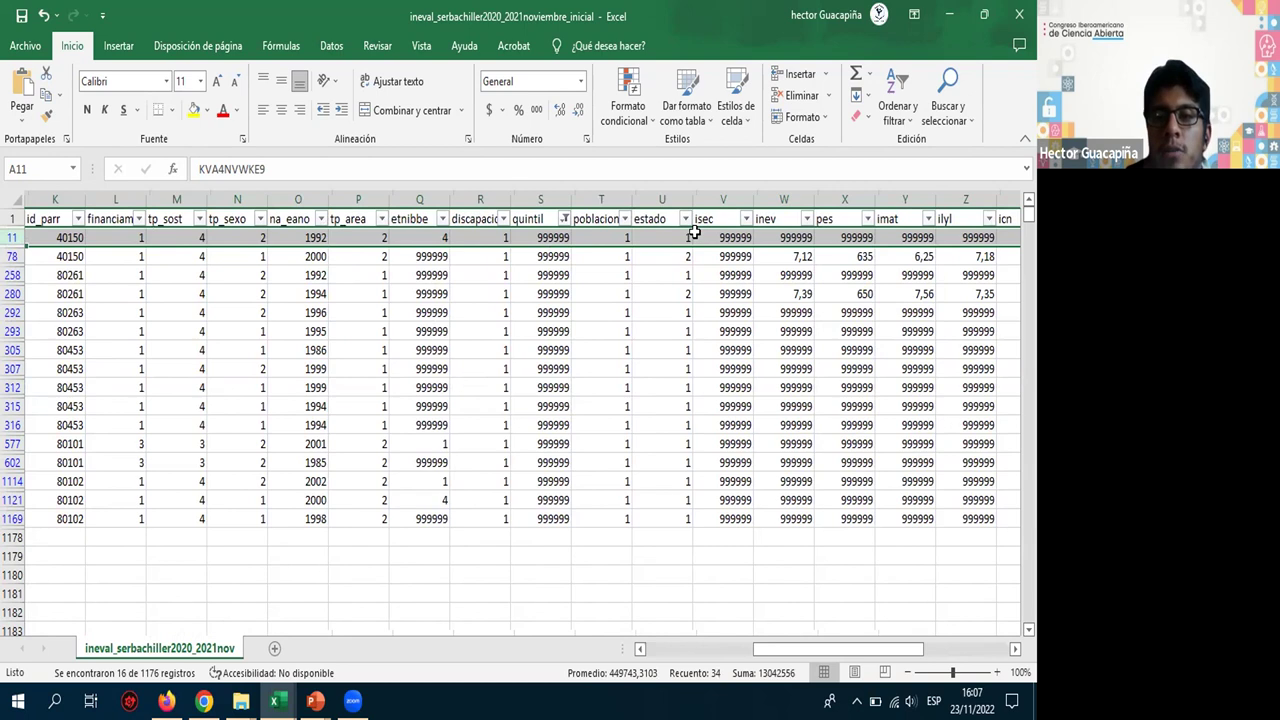
pyautogui.click(707, 293)
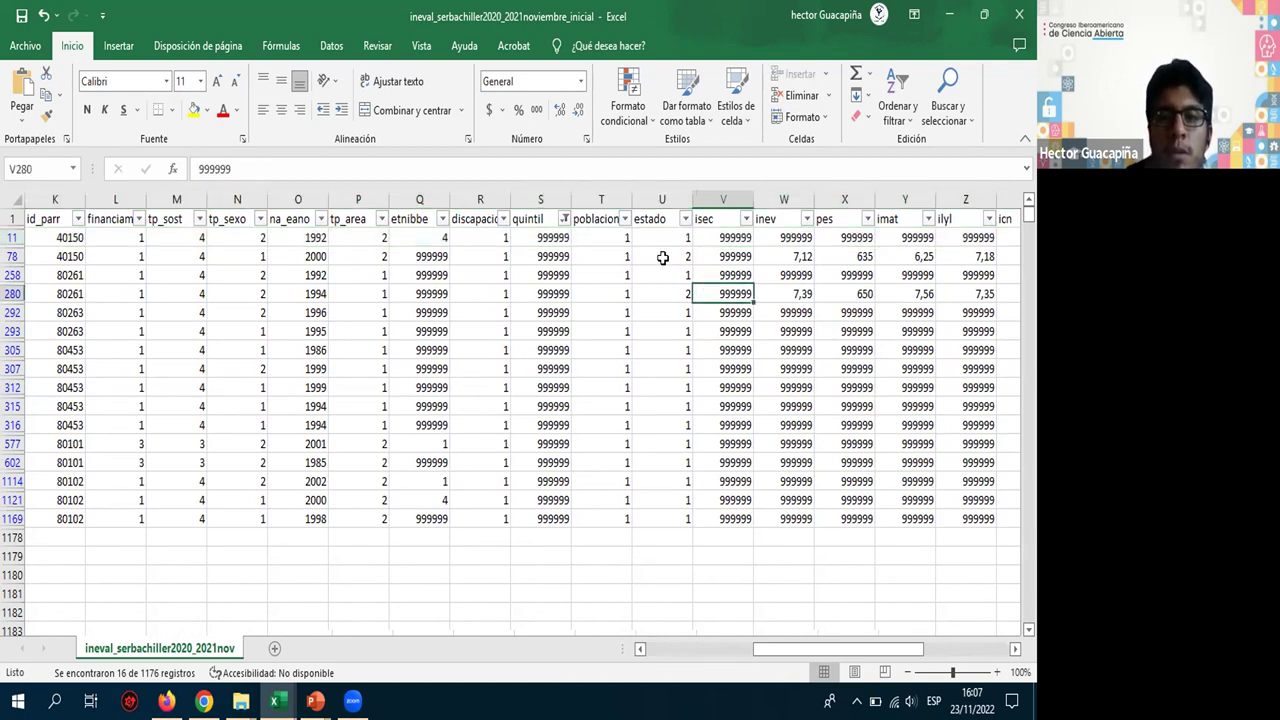
pyautogui.click(12, 256)
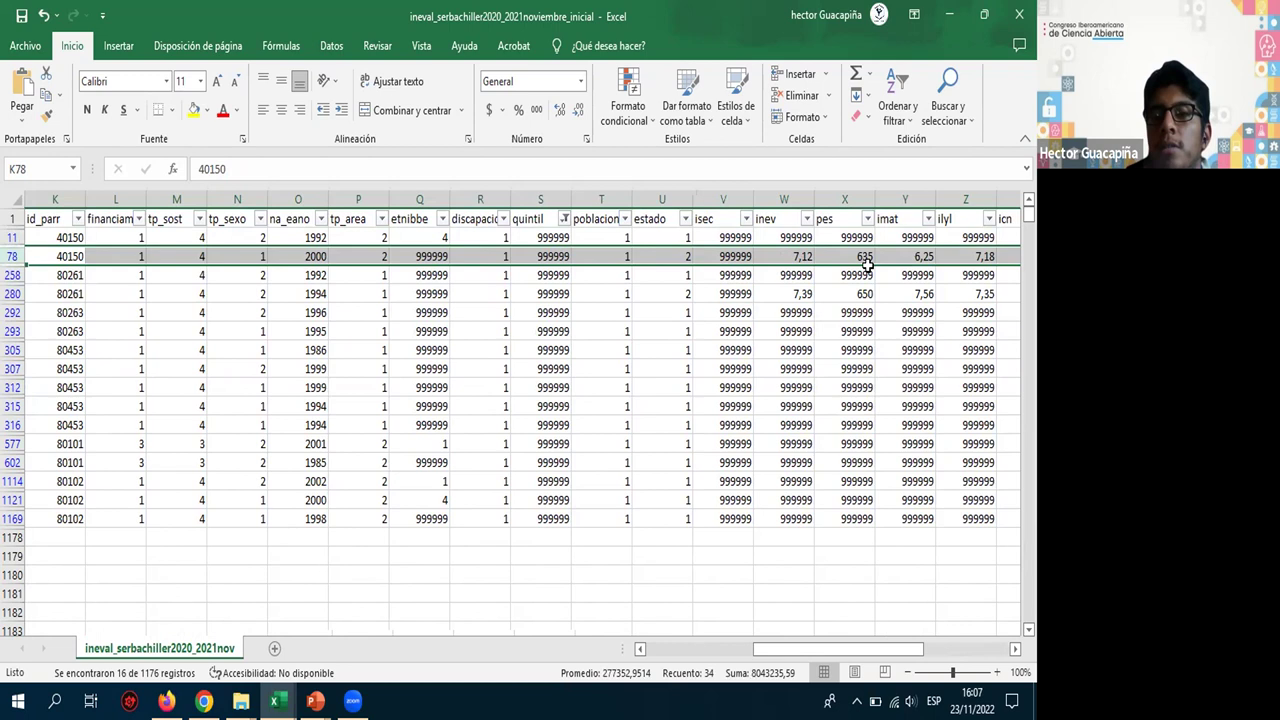
pyautogui.hscroll(3, 866, 258)
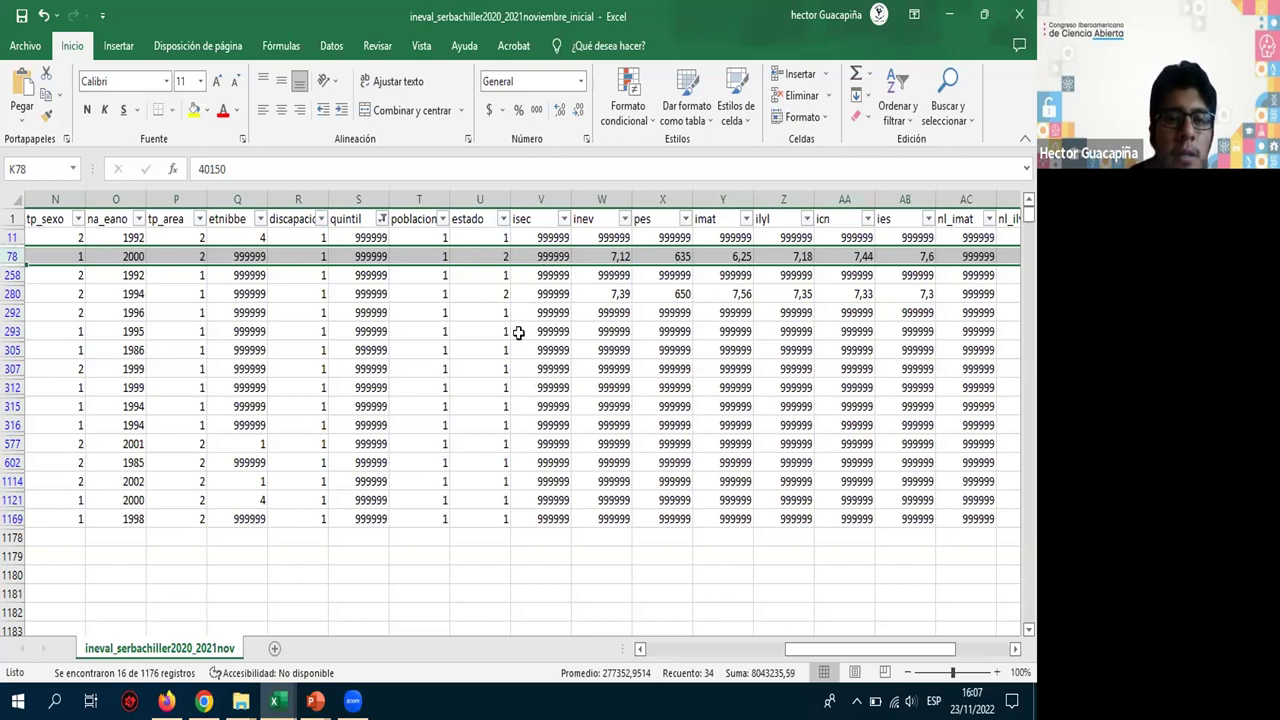
pyautogui.hscroll(-5, 519, 332)
pyautogui.hscroll(2, 519, 332)
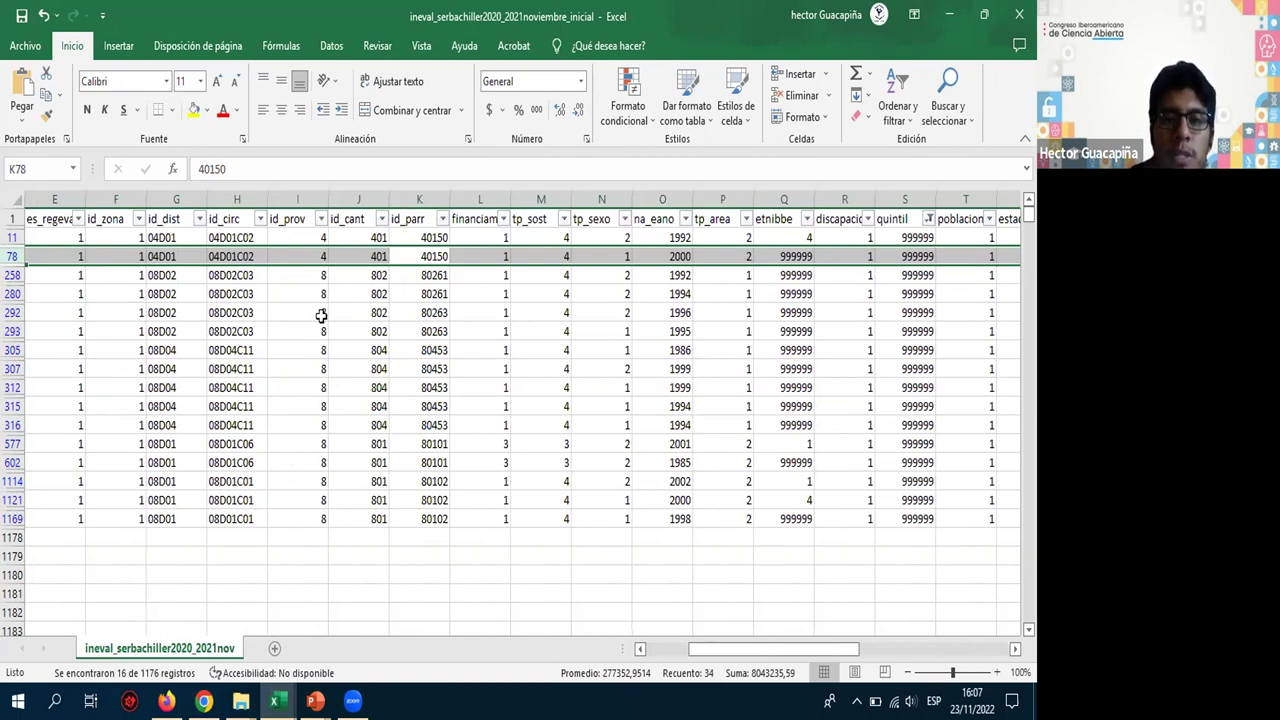
# - Examine filtered row 258 across all columns, from codigo through quintil and estado to the score and nl_imat columns
pyautogui.click(64, 274)
pyautogui.hscroll(2, 451, 394)
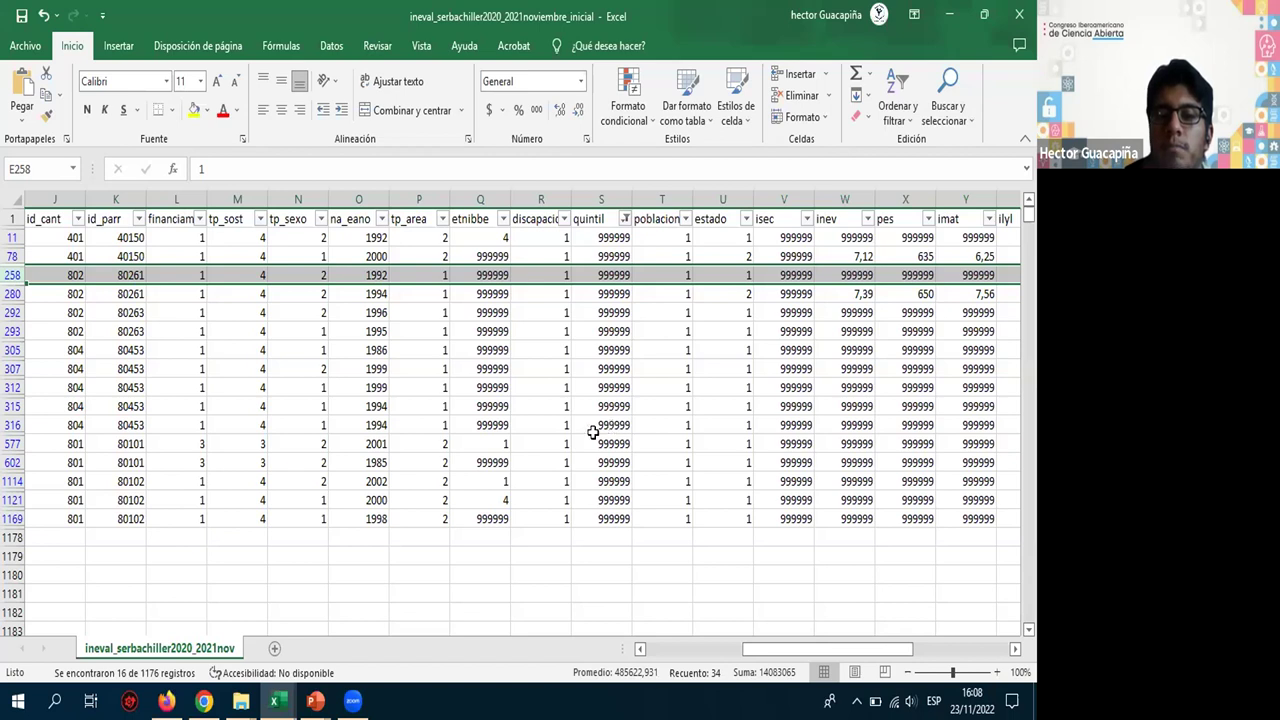
pyautogui.hscroll(1, 593, 432)
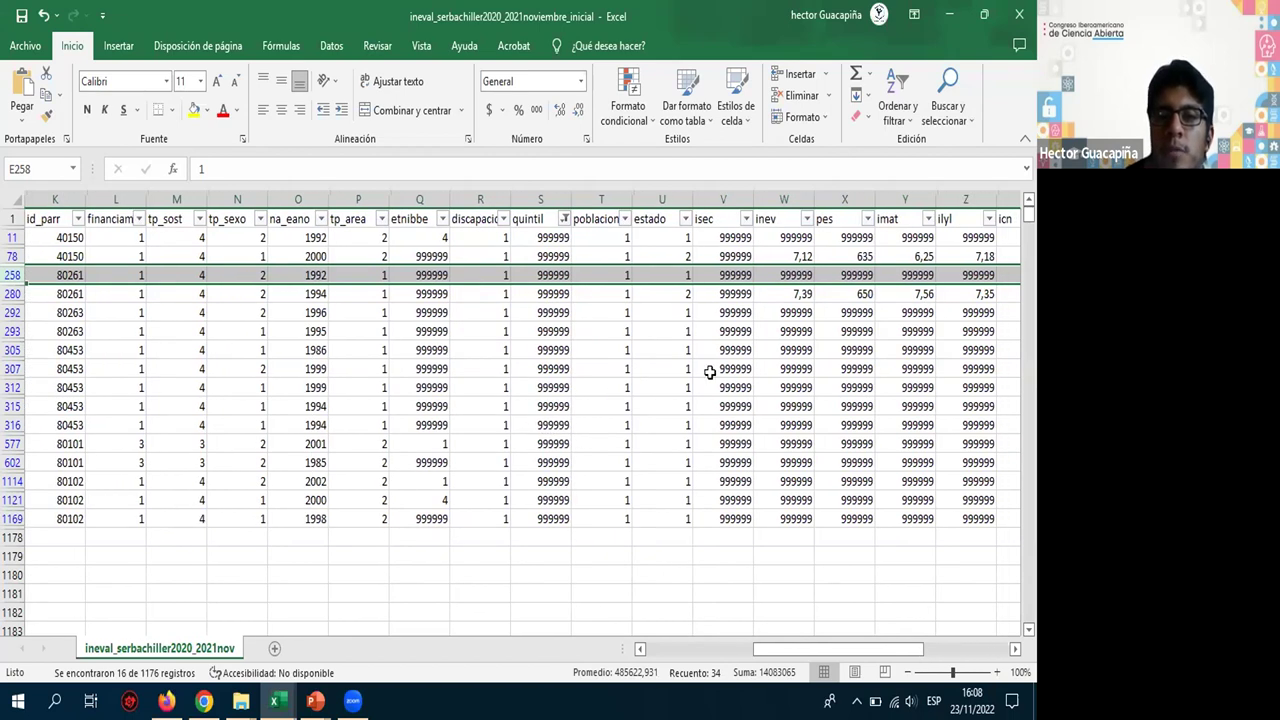
pyautogui.hscroll(3, 708, 372)
pyautogui.hscroll(1, 708, 372)
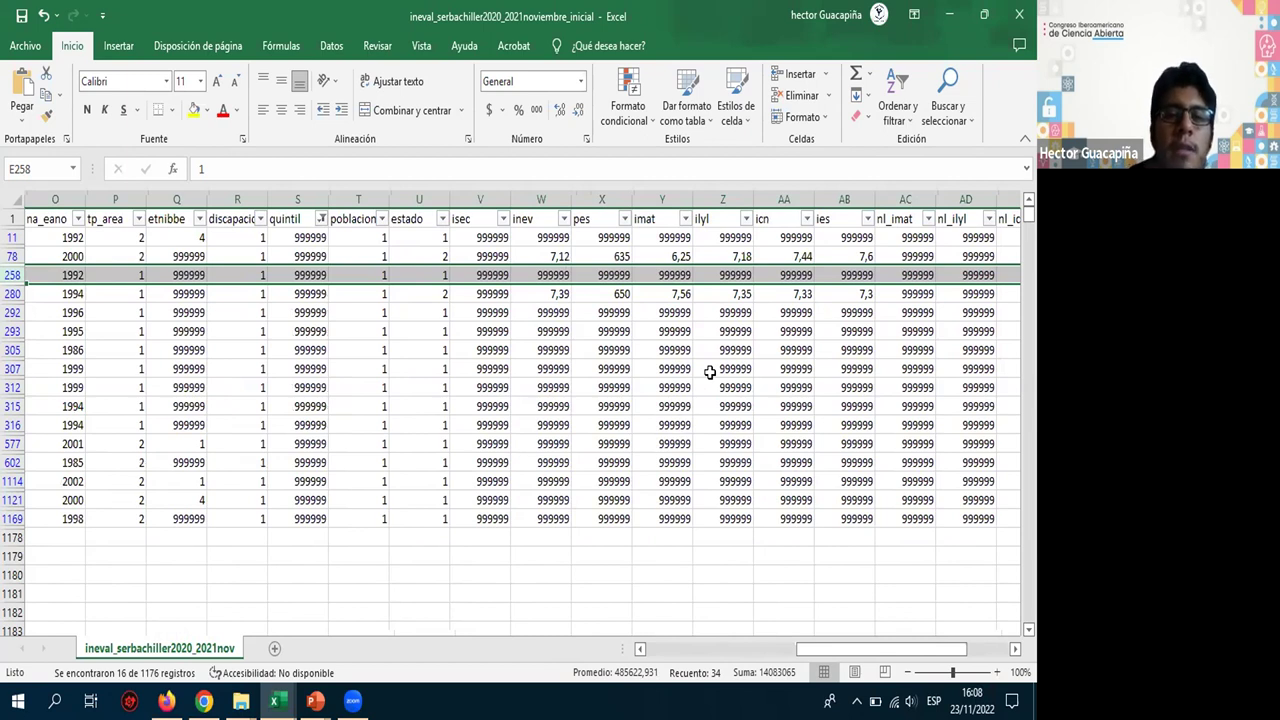
pyautogui.hscroll(-10, 708, 372)
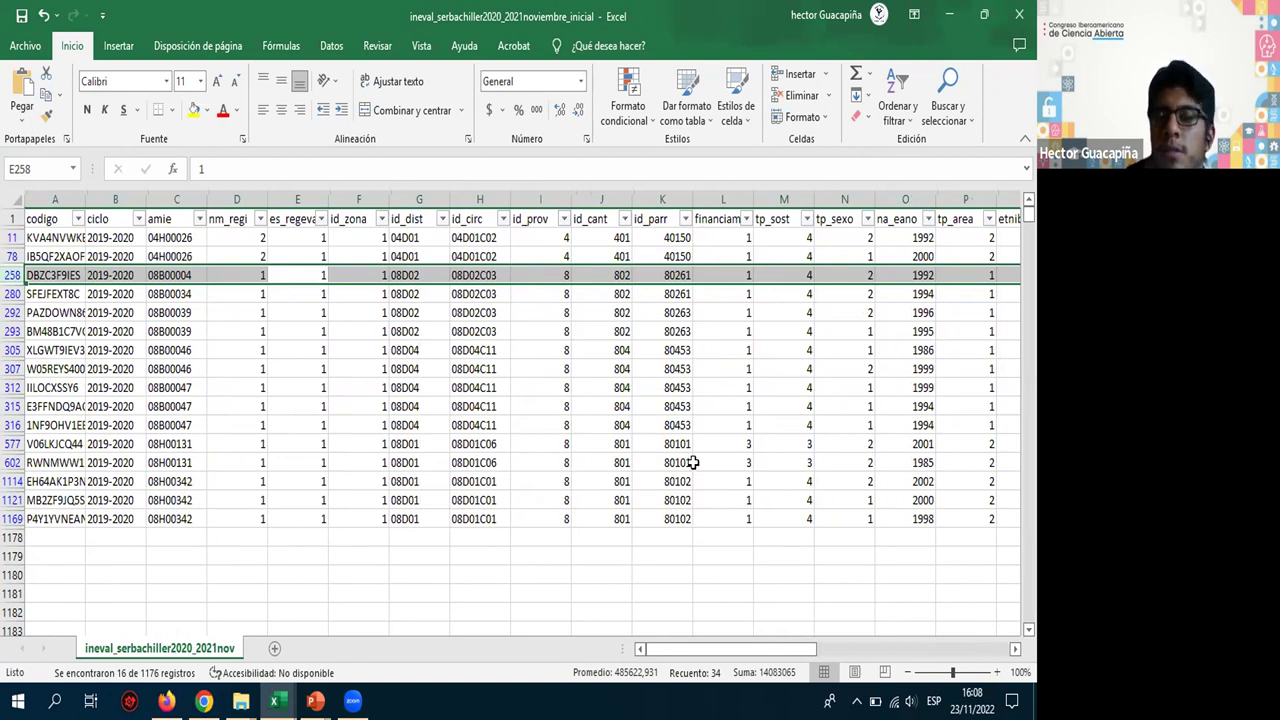
pyautogui.hscroll(5, 692, 462)
pyautogui.hscroll(5, 692, 462)
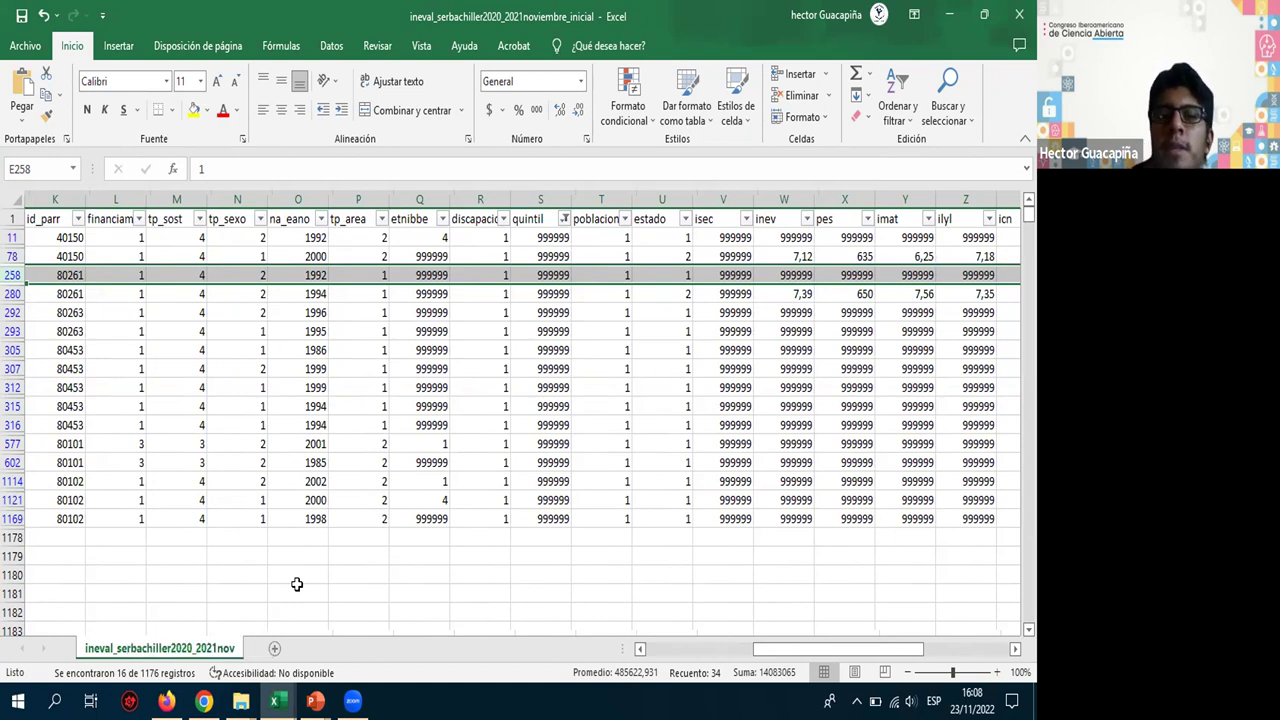
pyautogui.hscroll(-5, 297, 584)
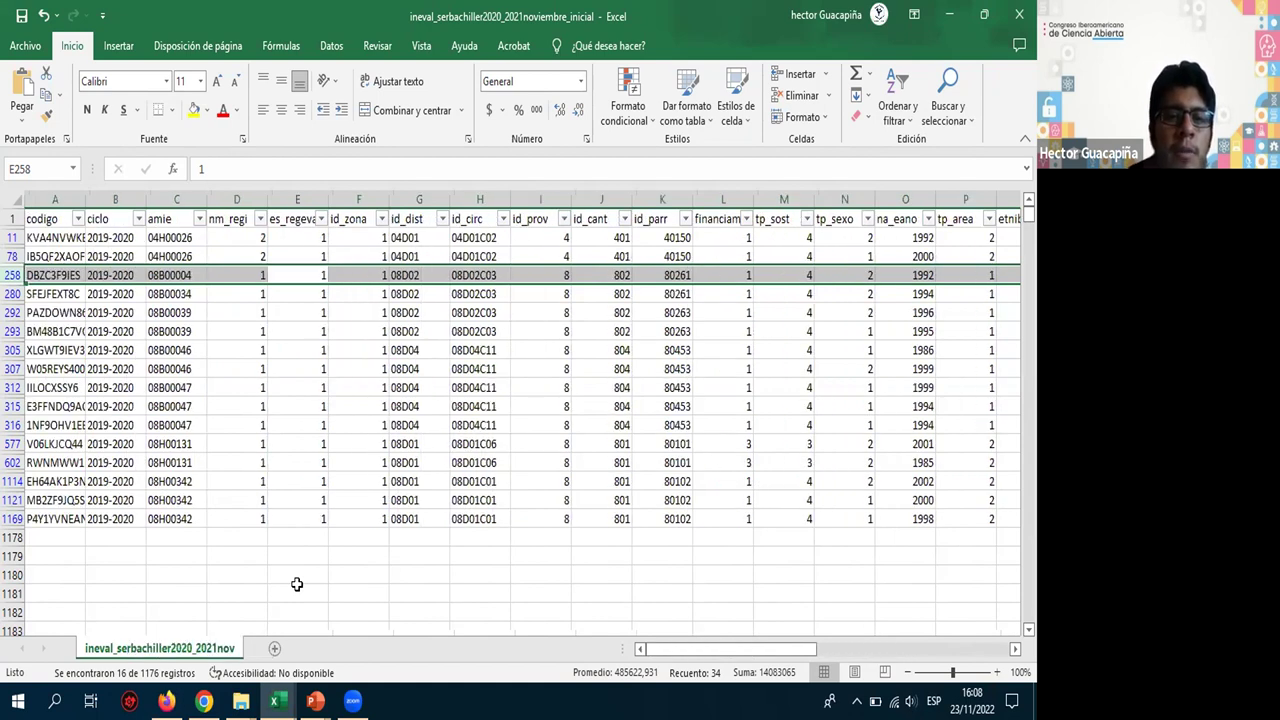
pyautogui.hscroll(3, 297, 584)
pyautogui.hscroll(5, 297, 584)
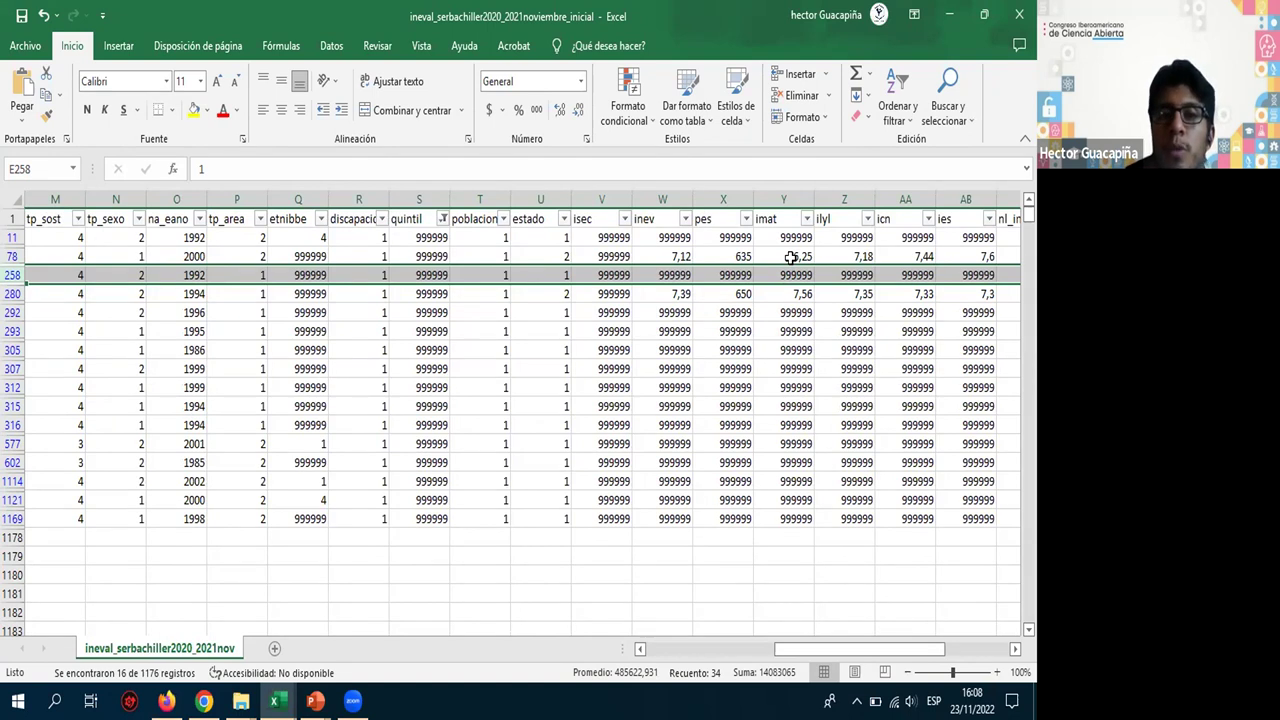
pyautogui.hscroll(1, 803, 304)
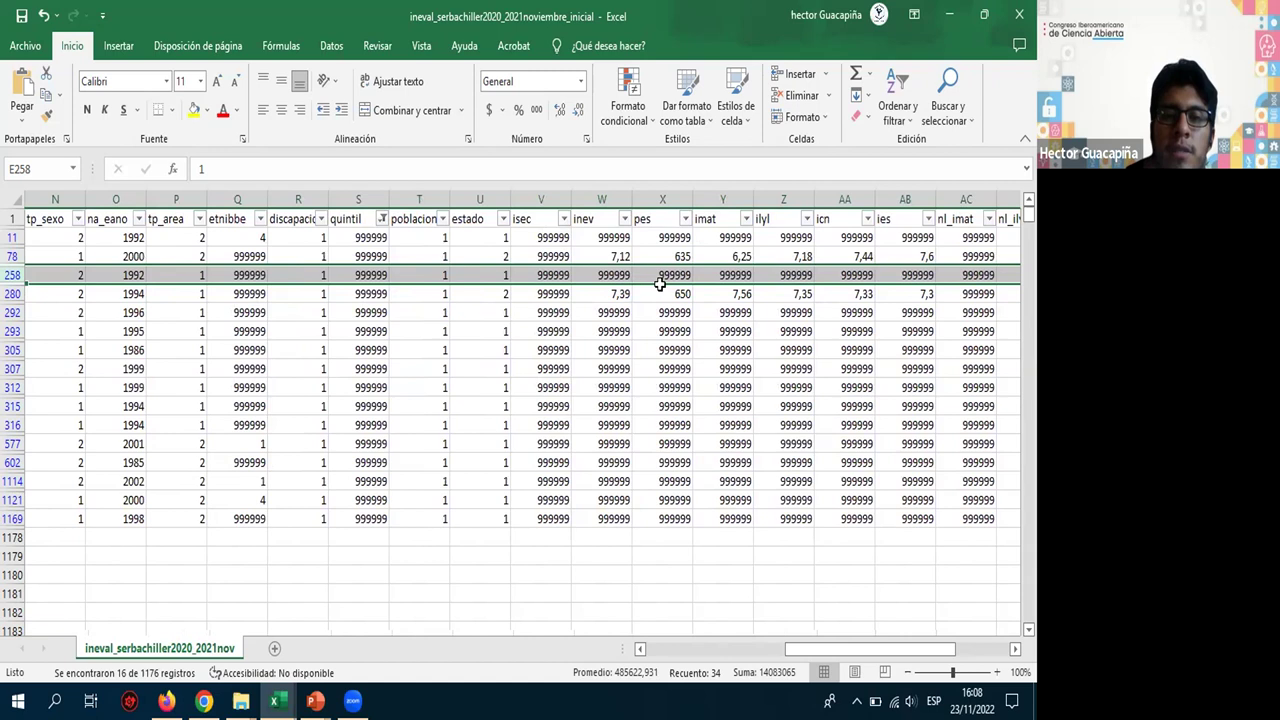
# - Delete all filtered rows with estado 1 and 999999 in the scores, leaving out rows 78 and 280
pyautogui.click(13, 237)
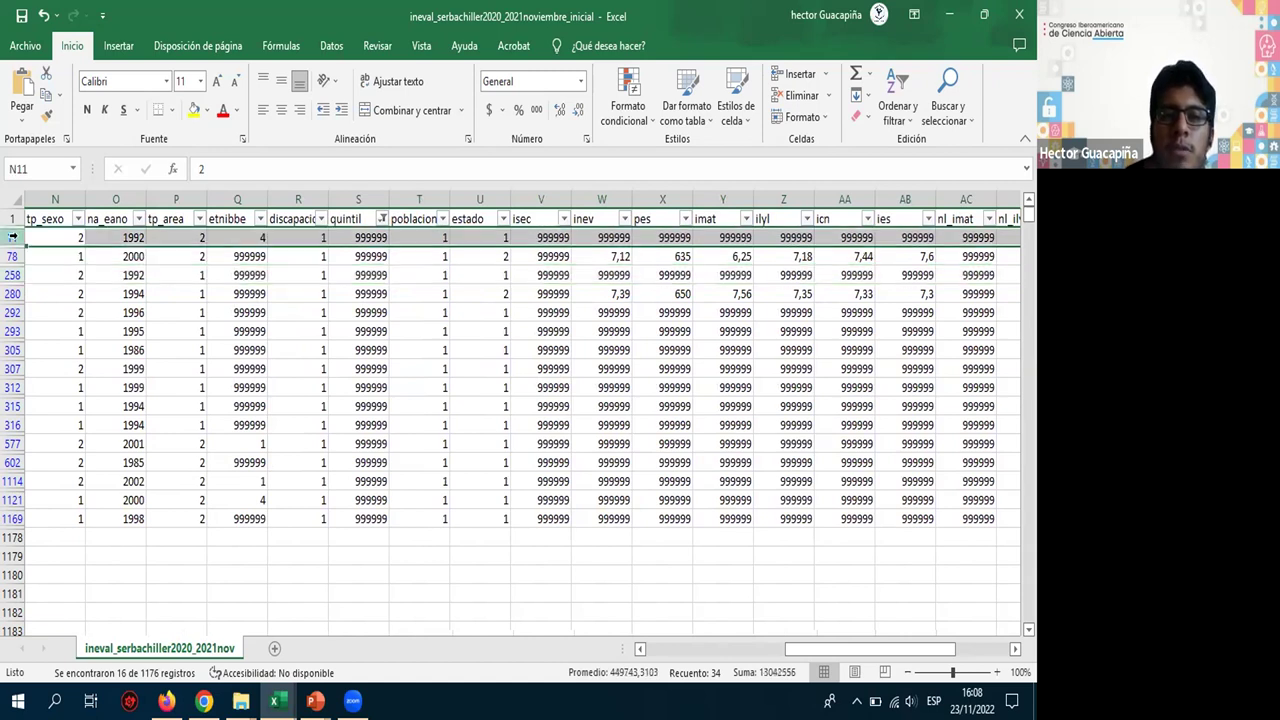
pyautogui.keyDown('ctrl'); pyautogui.click(12, 275); pyautogui.keyUp('ctrl')
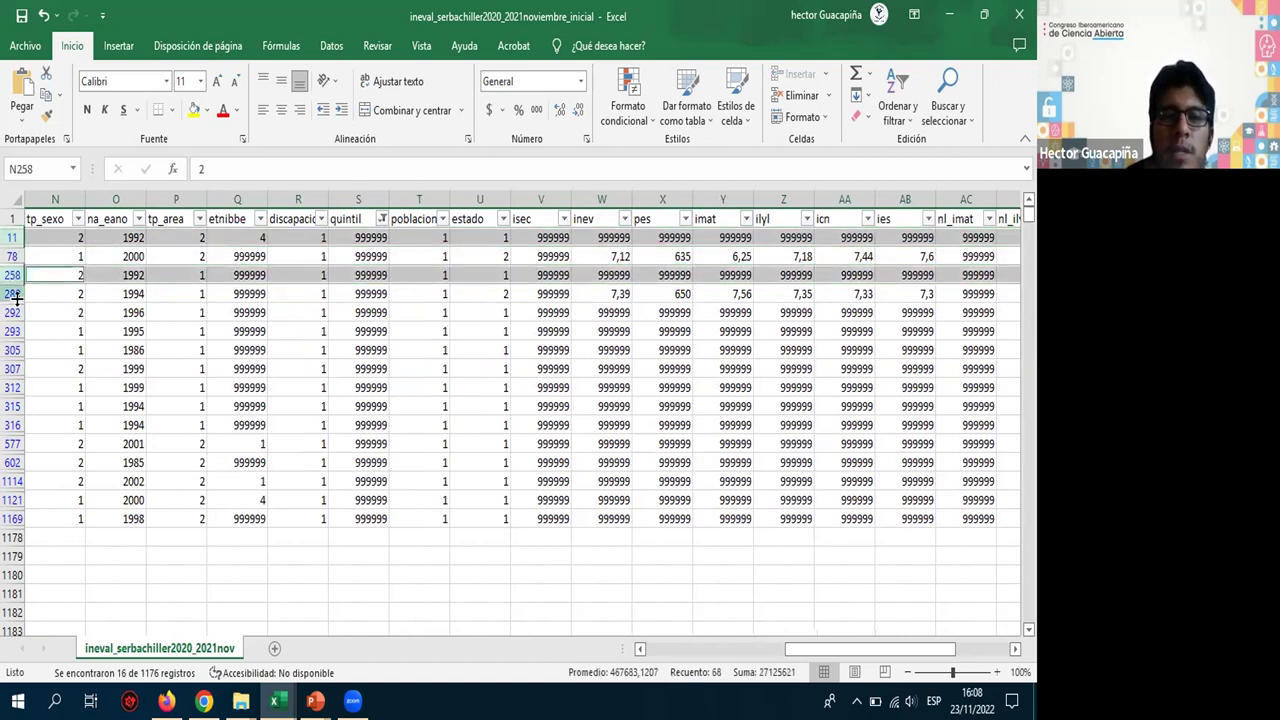
pyautogui.keyDown('ctrl'); pyautogui.click(12, 312); pyautogui.keyUp('ctrl')
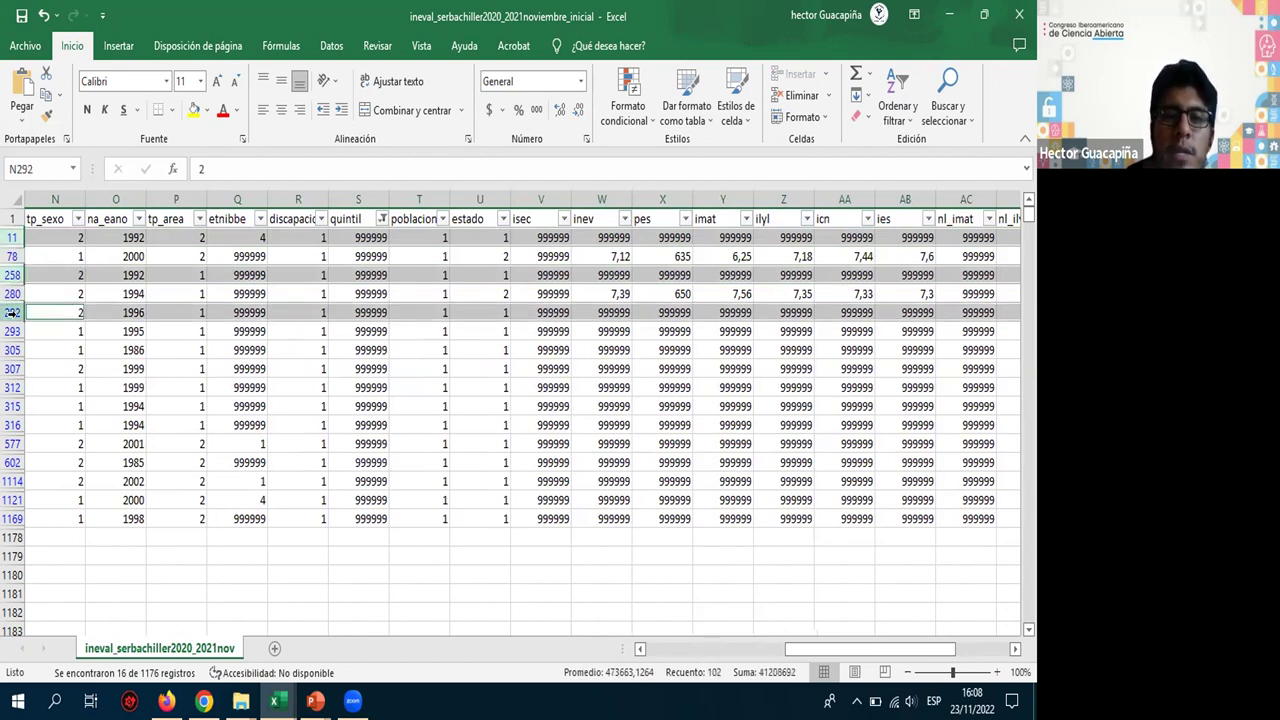
pyautogui.keyDown('ctrl'); pyautogui.click(12, 331); pyautogui.keyUp('ctrl')
pyautogui.keyDown('ctrl'); pyautogui.click(12, 350); pyautogui.keyUp('ctrl')
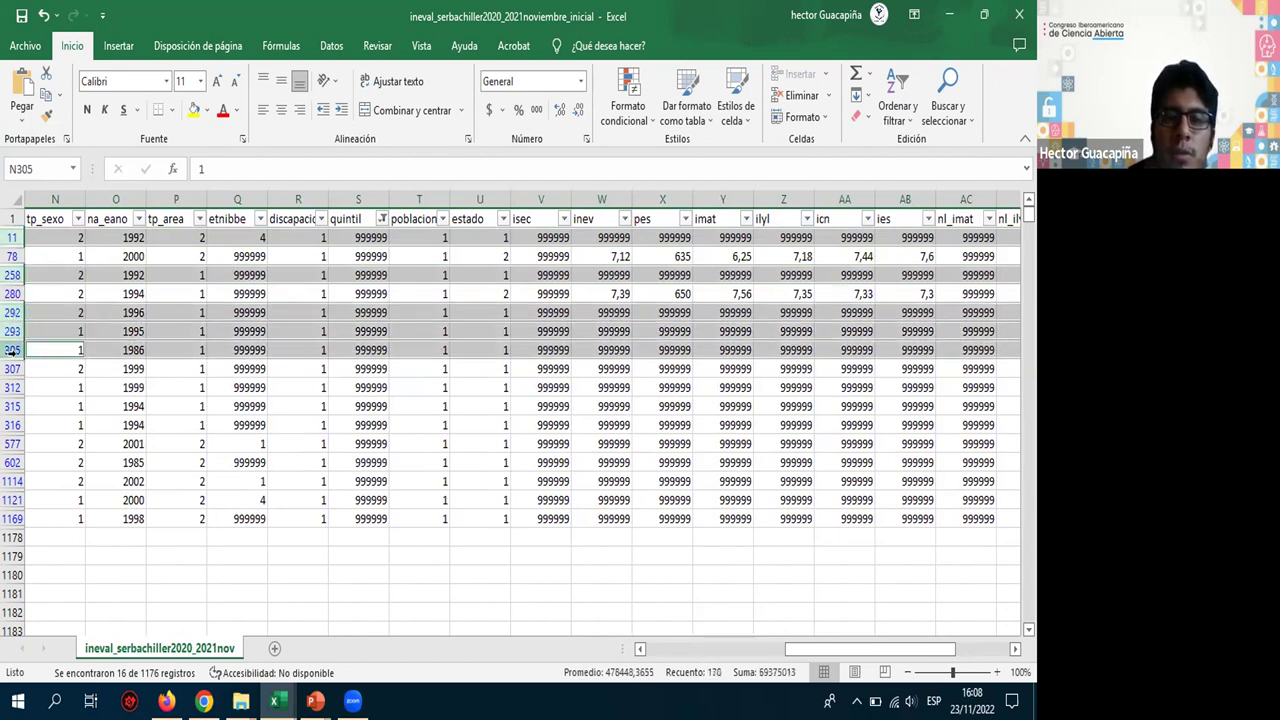
pyautogui.keyDown('ctrl'); pyautogui.click(12, 369); pyautogui.keyUp('ctrl')
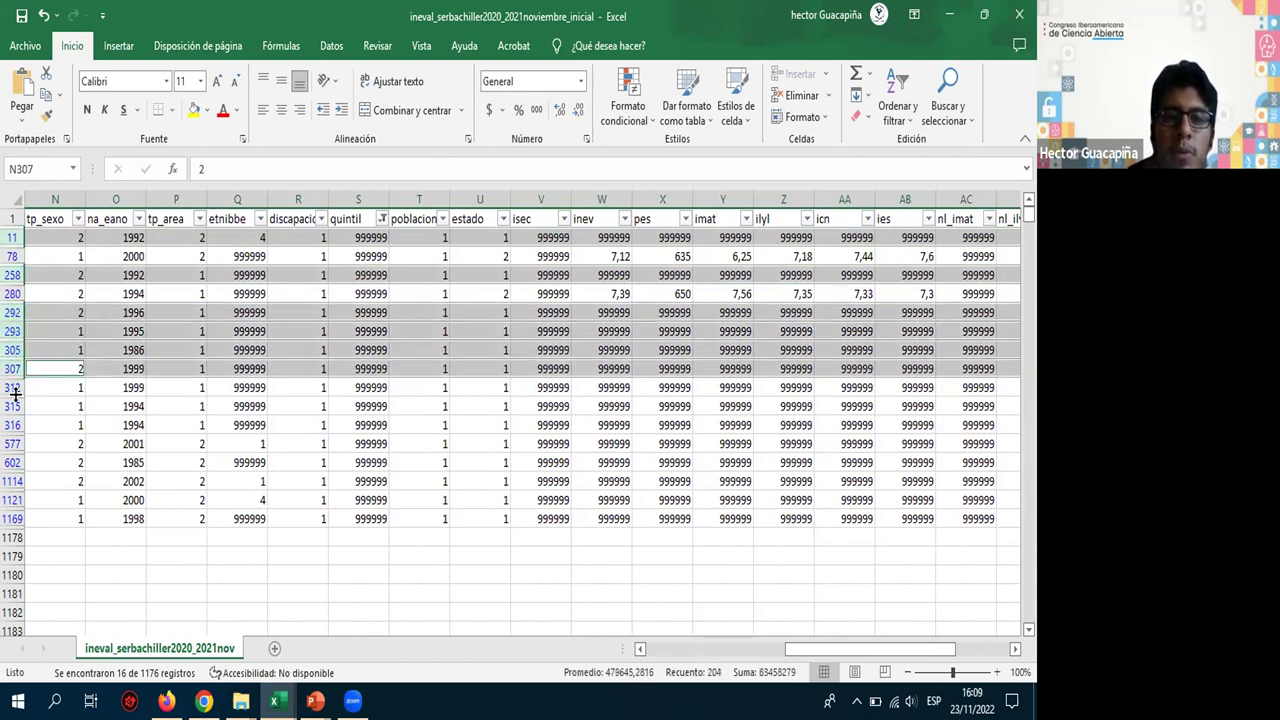
pyautogui.keyDown('ctrl'); pyautogui.click(13, 389); pyautogui.keyUp('ctrl')
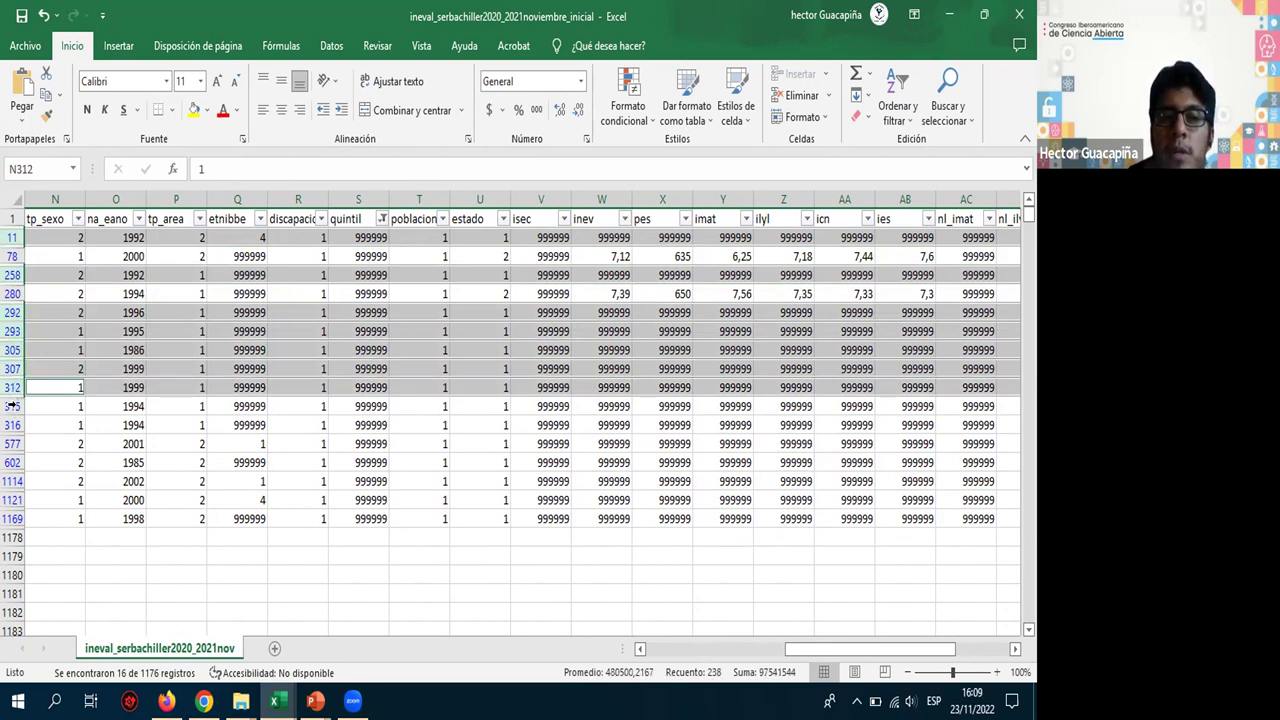
pyautogui.keyDown('ctrl'); pyautogui.click(12, 406); pyautogui.keyUp('ctrl')
pyautogui.keyDown('ctrl'); pyautogui.click(12, 425); pyautogui.keyUp('ctrl')
pyautogui.keyDown('ctrl'); pyautogui.click(12, 444); pyautogui.keyUp('ctrl')
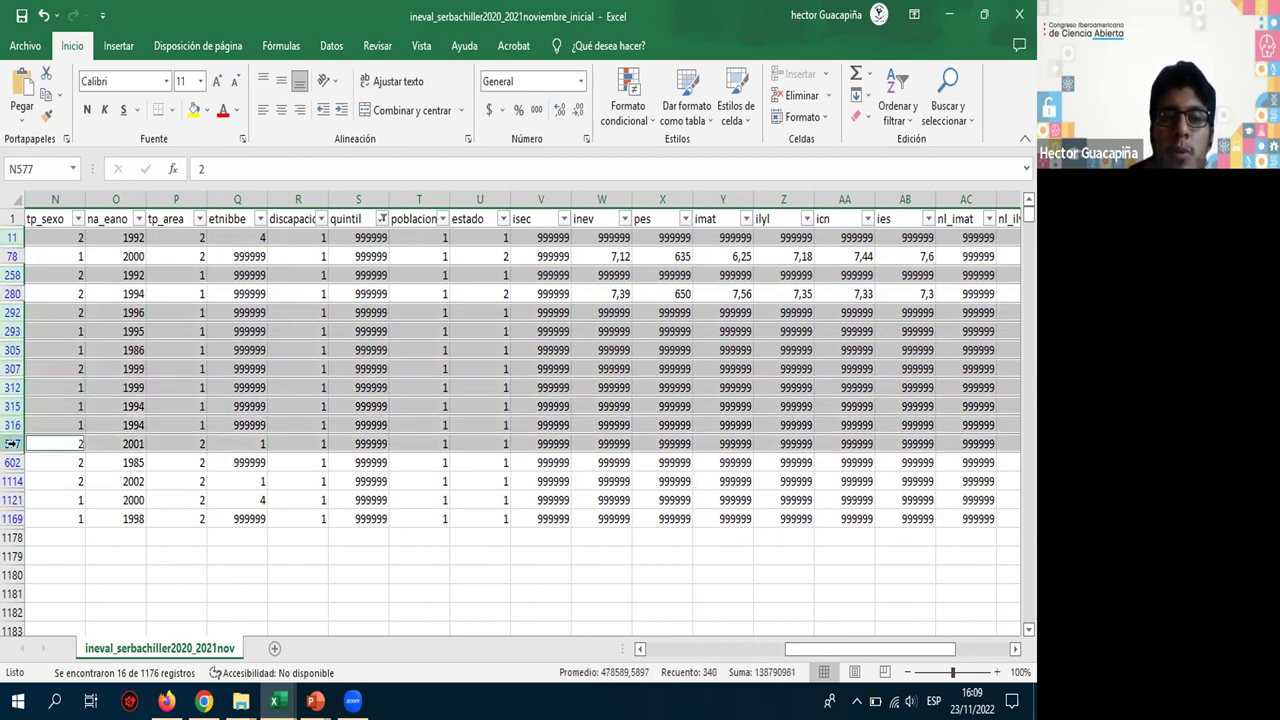
pyautogui.keyDown('ctrl'); pyautogui.click(12, 462); pyautogui.keyUp('ctrl')
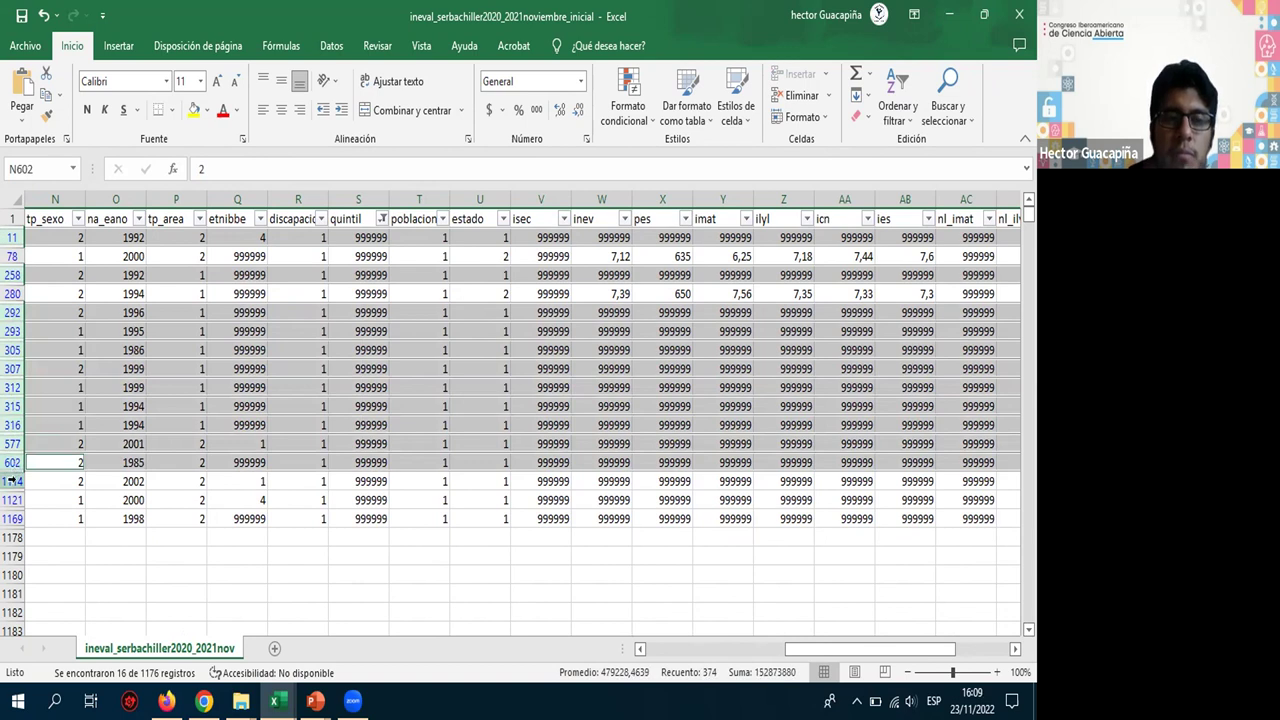
pyautogui.keyDown('ctrl'); pyautogui.click(12, 481); pyautogui.keyUp('ctrl')
pyautogui.keyDown('ctrl'); pyautogui.click(12, 500); pyautogui.keyUp('ctrl')
pyautogui.keyDown('ctrl'); pyautogui.click(12, 519); pyautogui.keyUp('ctrl')
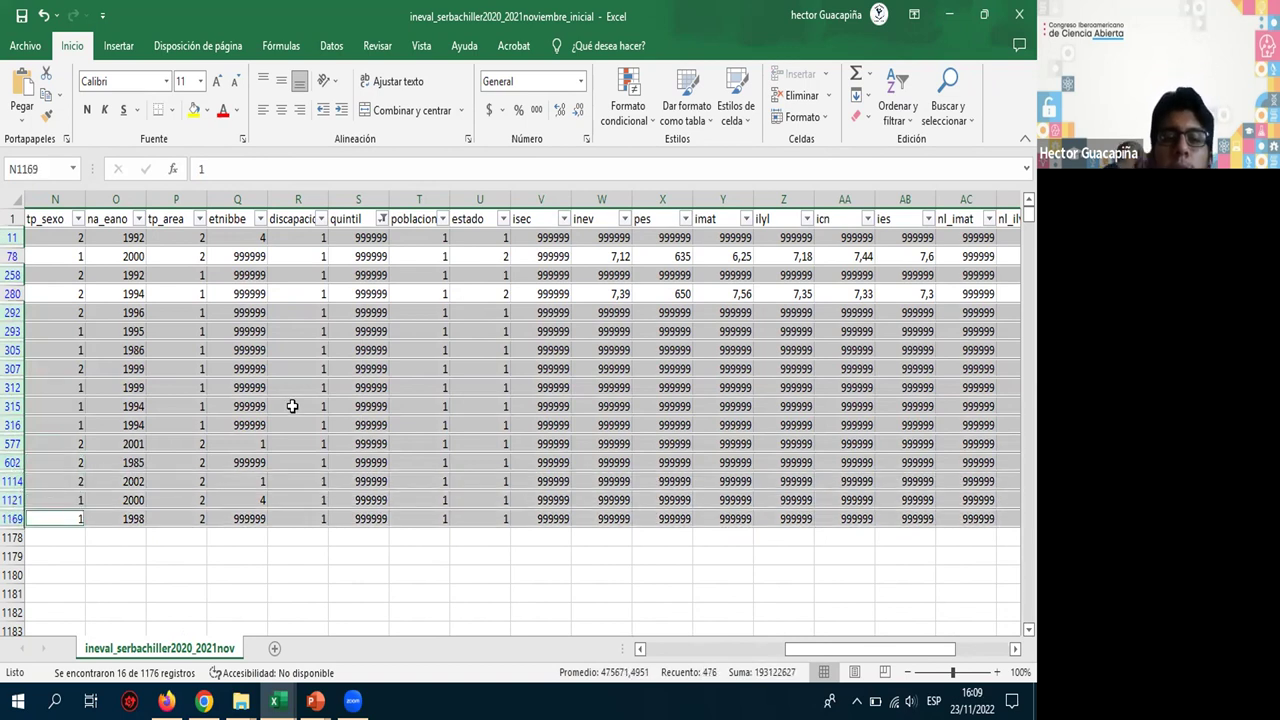
pyautogui.rightClick(10, 354)
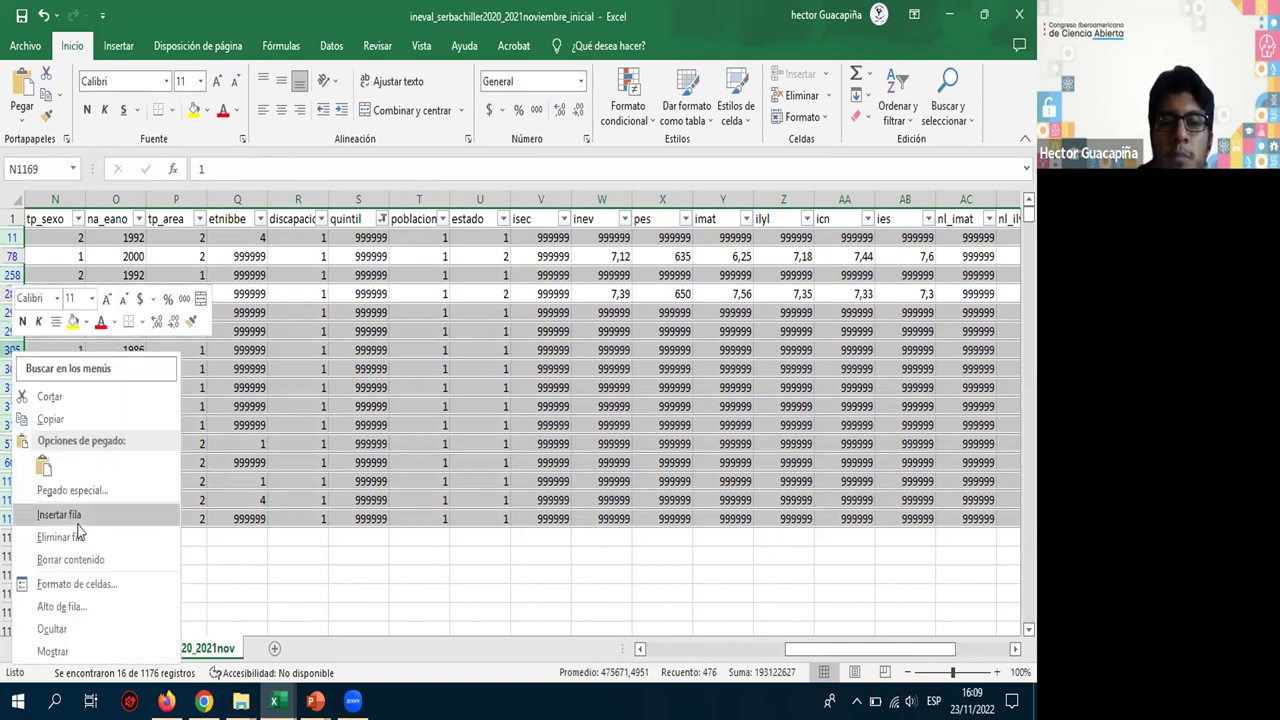
pyautogui.click(60, 538)
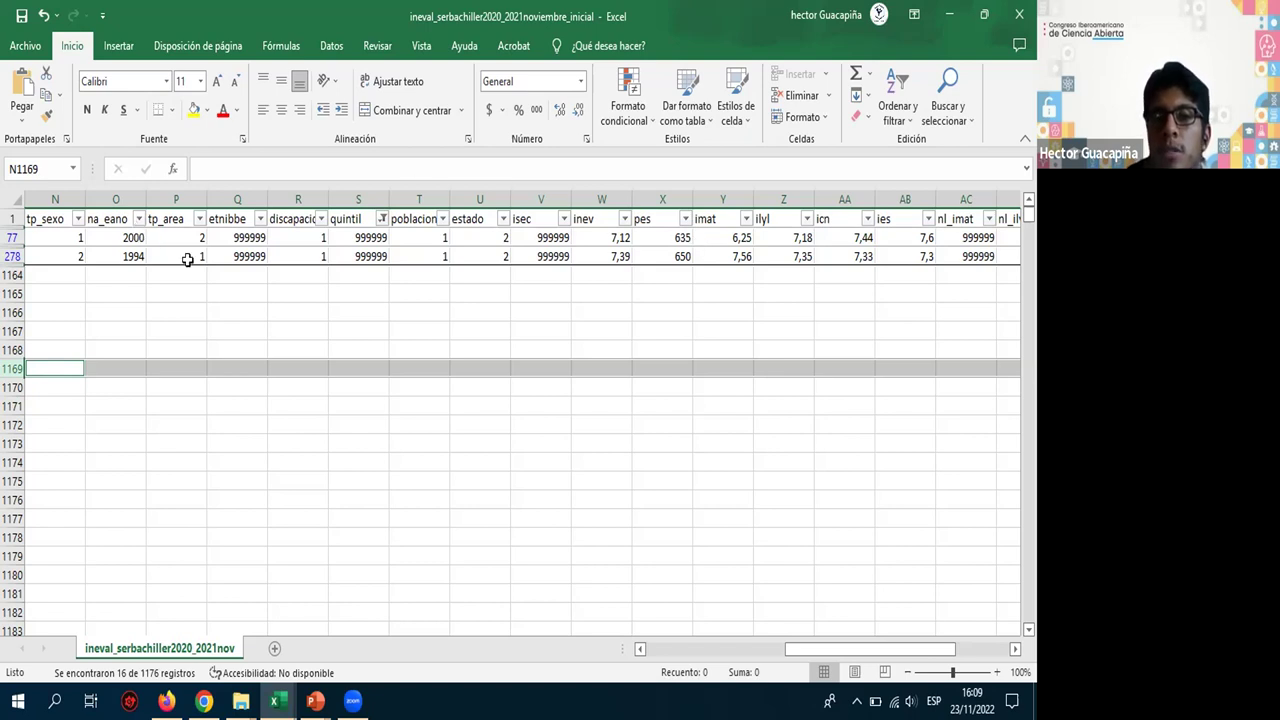
# - Reset the quintil filter to include all values and show every row again
pyautogui.click(382, 219)
pyautogui.click(284, 427)
pyautogui.click(291, 597)
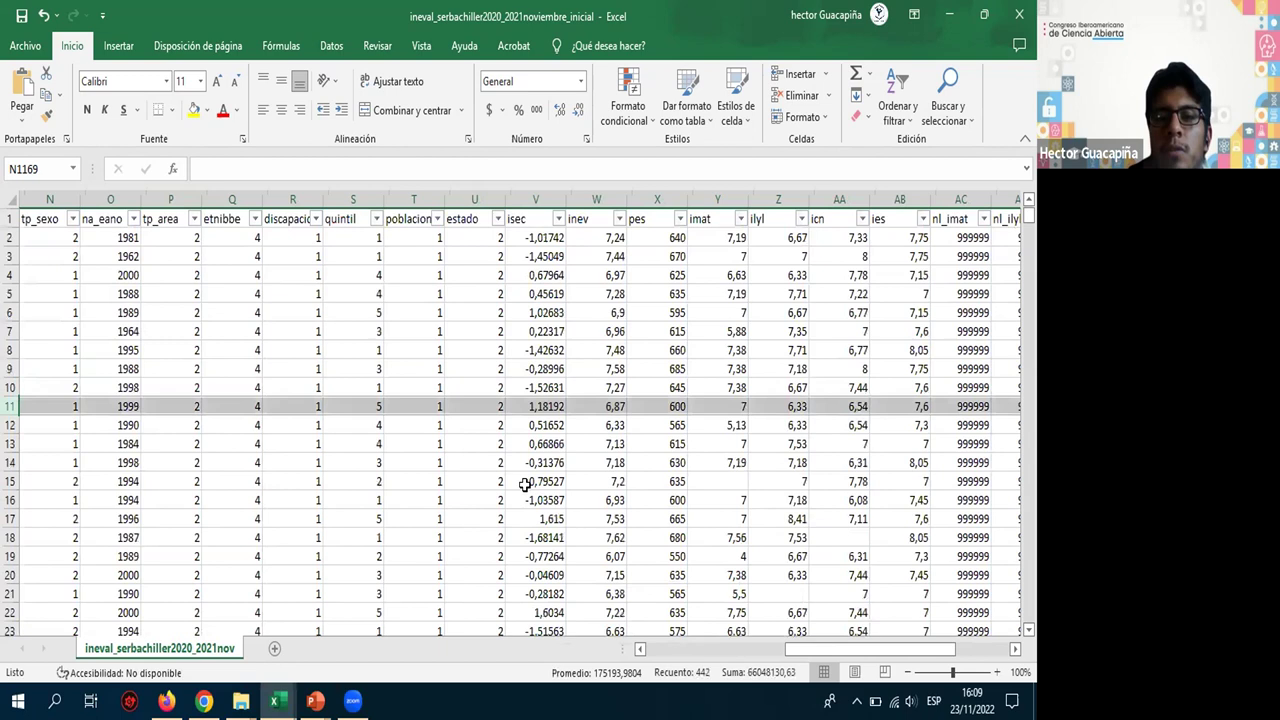
# - Filter the quintil column to show only the records with the value 999999
pyautogui.scroll(-12, 374, 478)
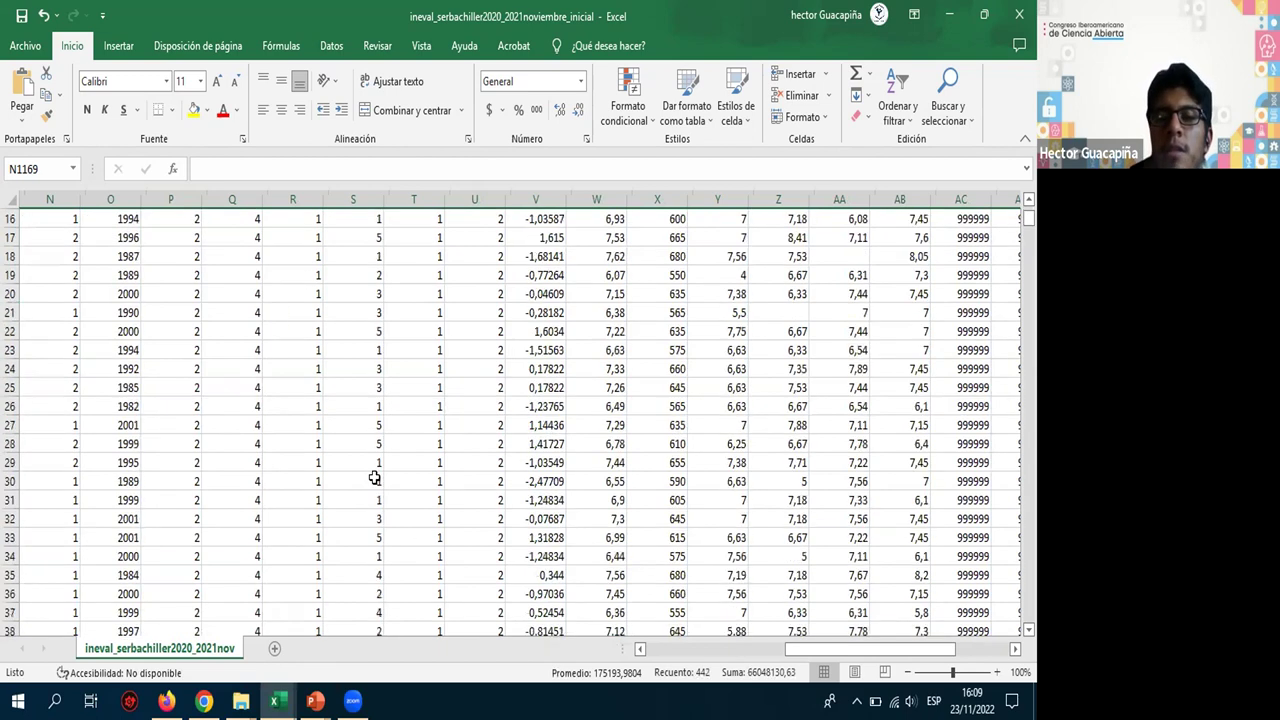
pyautogui.scroll(-8, 374, 478)
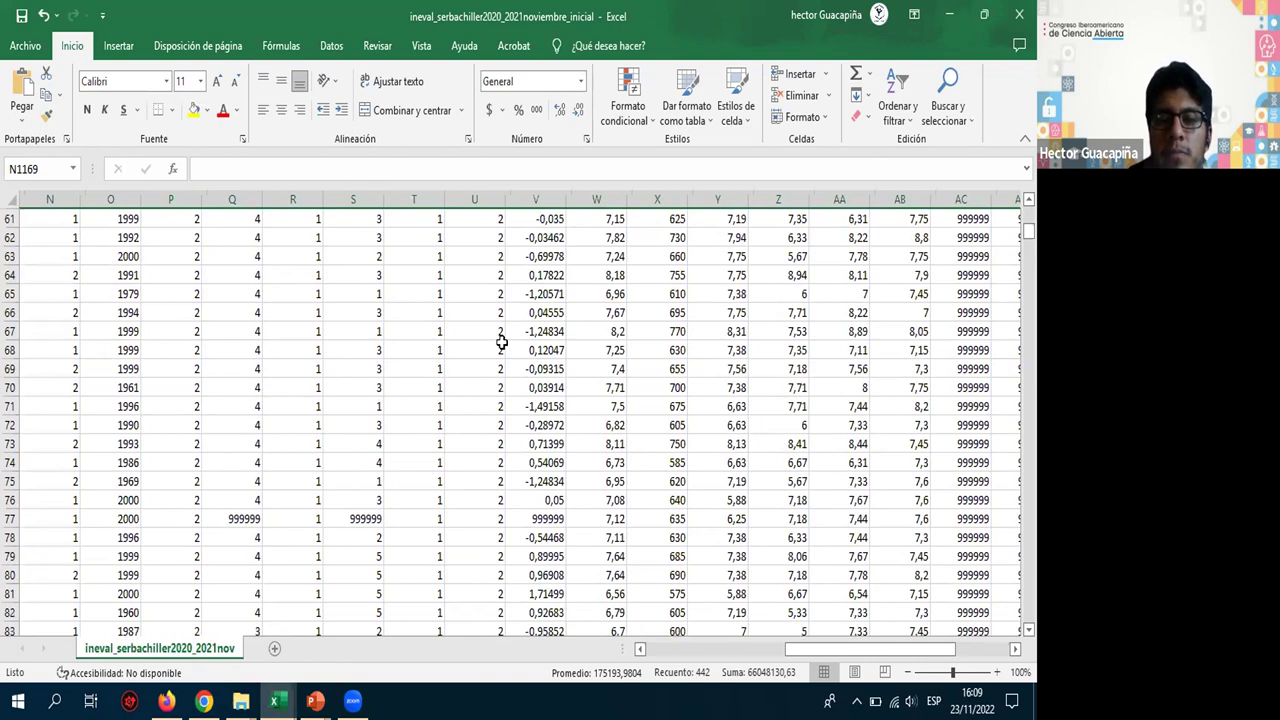
pyautogui.scroll(20, 501, 343)
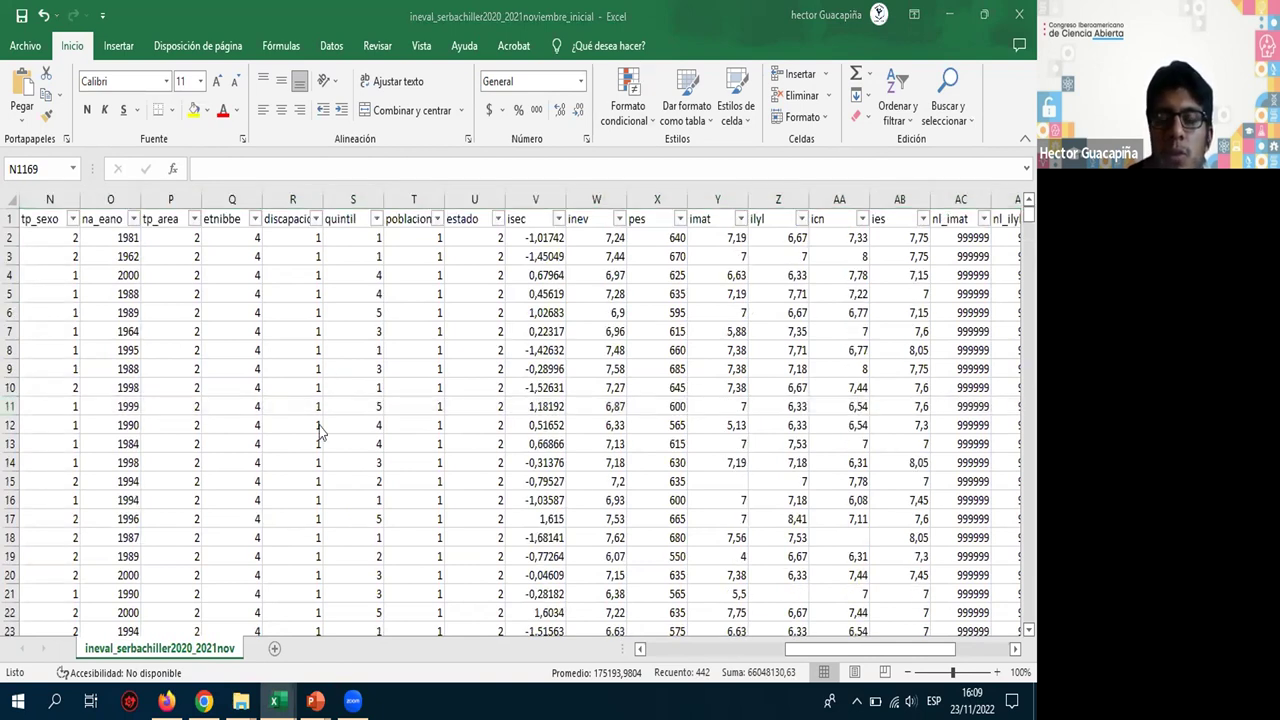
pyautogui.scroll(-4, 292, 462)
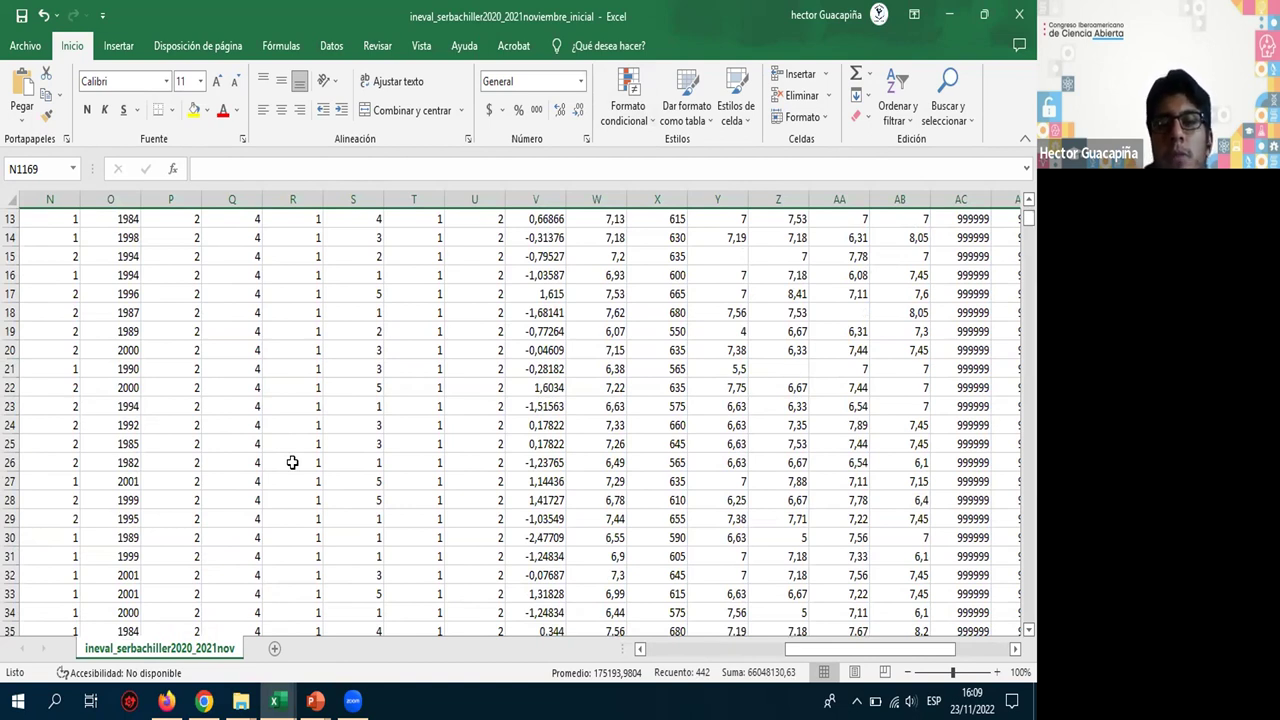
pyautogui.scroll(-4, 292, 462)
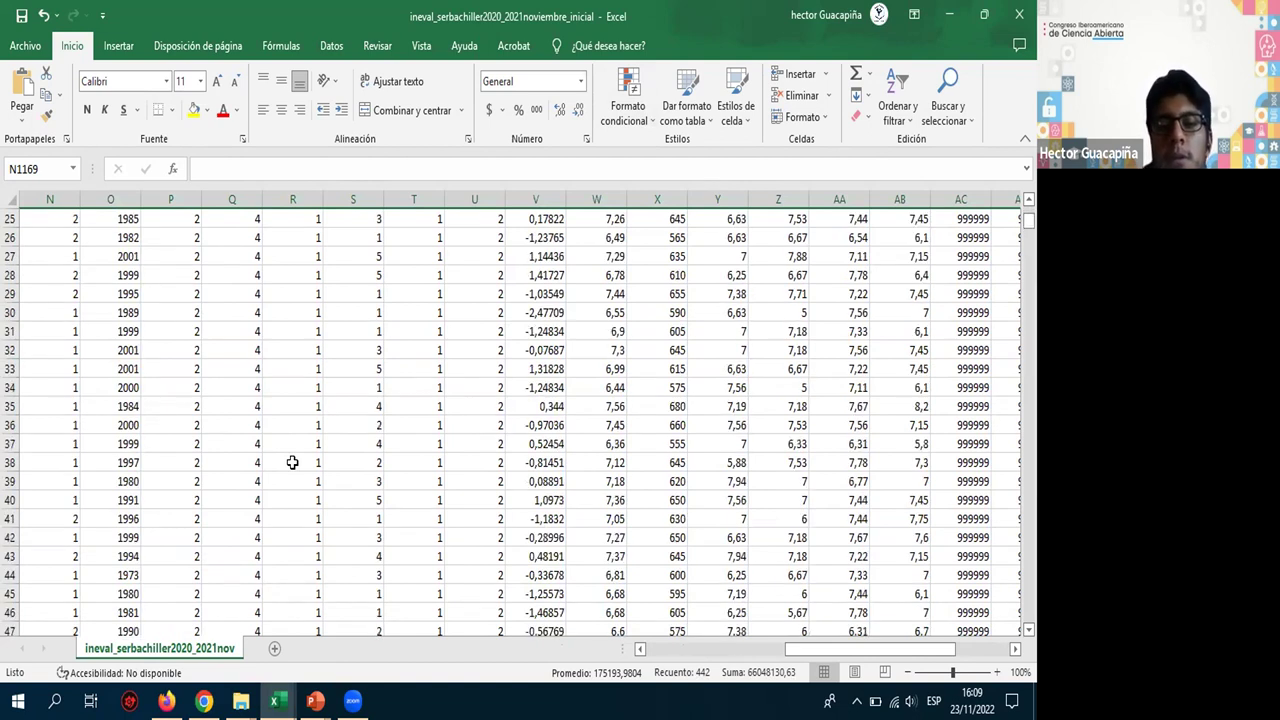
pyautogui.scroll(8, 292, 462)
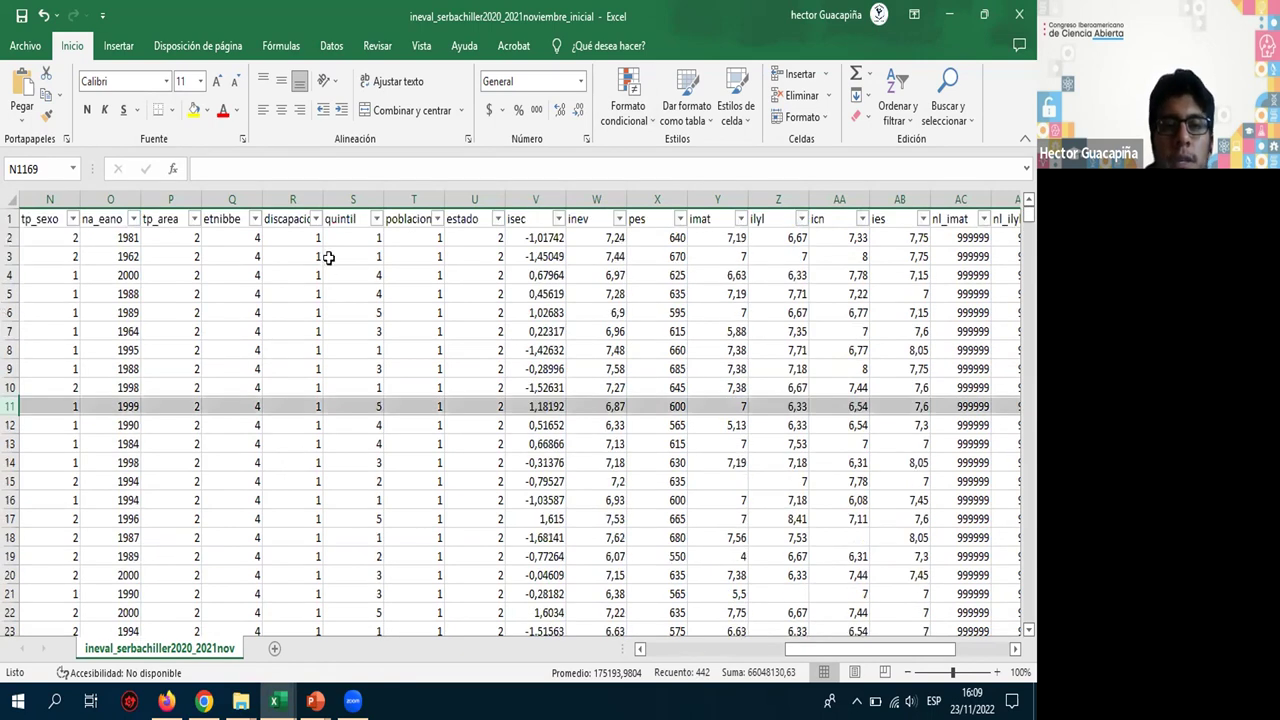
pyautogui.click(315, 220)
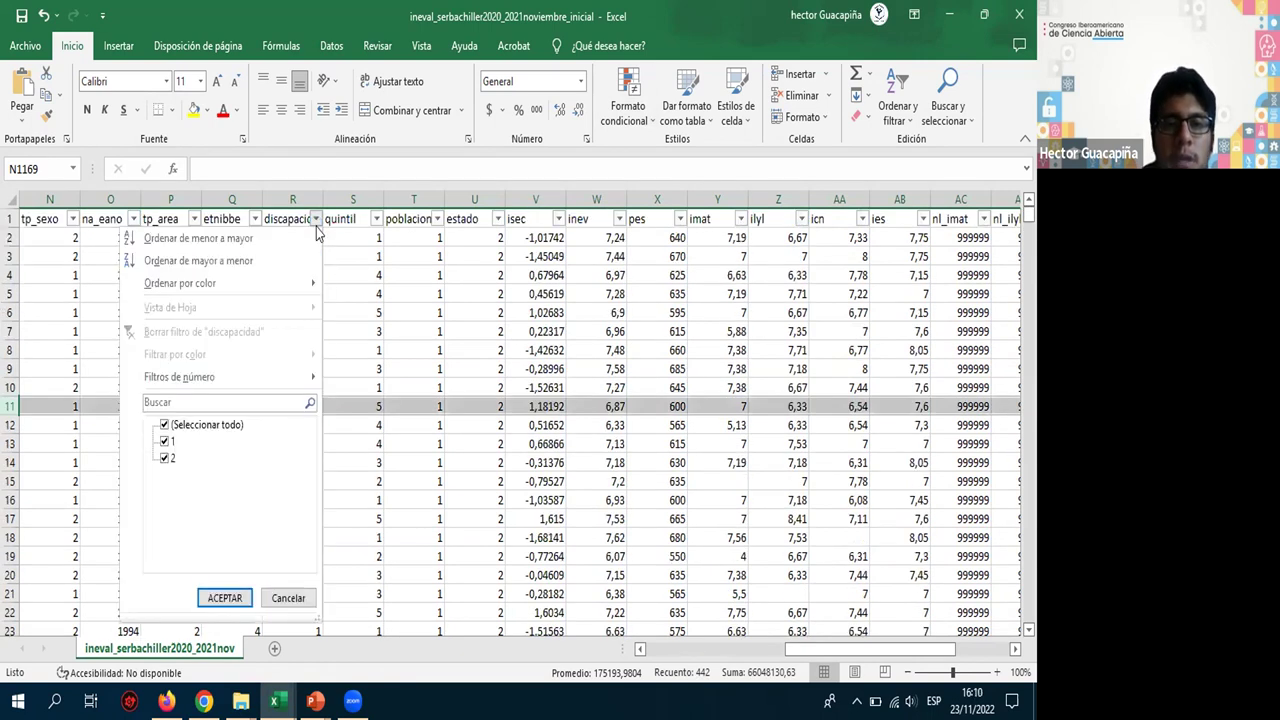
pyautogui.click(375, 218)
pyautogui.click(375, 218)
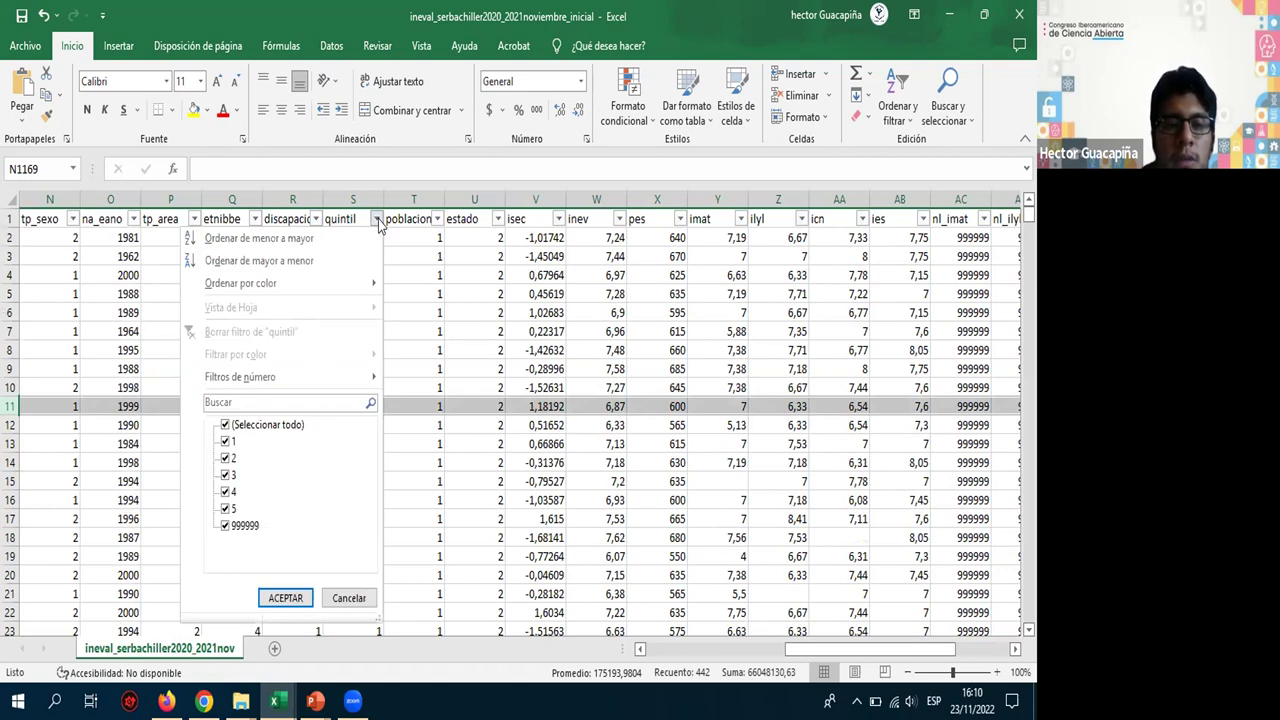
pyautogui.click(283, 425)
pyautogui.click(228, 526)
pyautogui.click(285, 598)
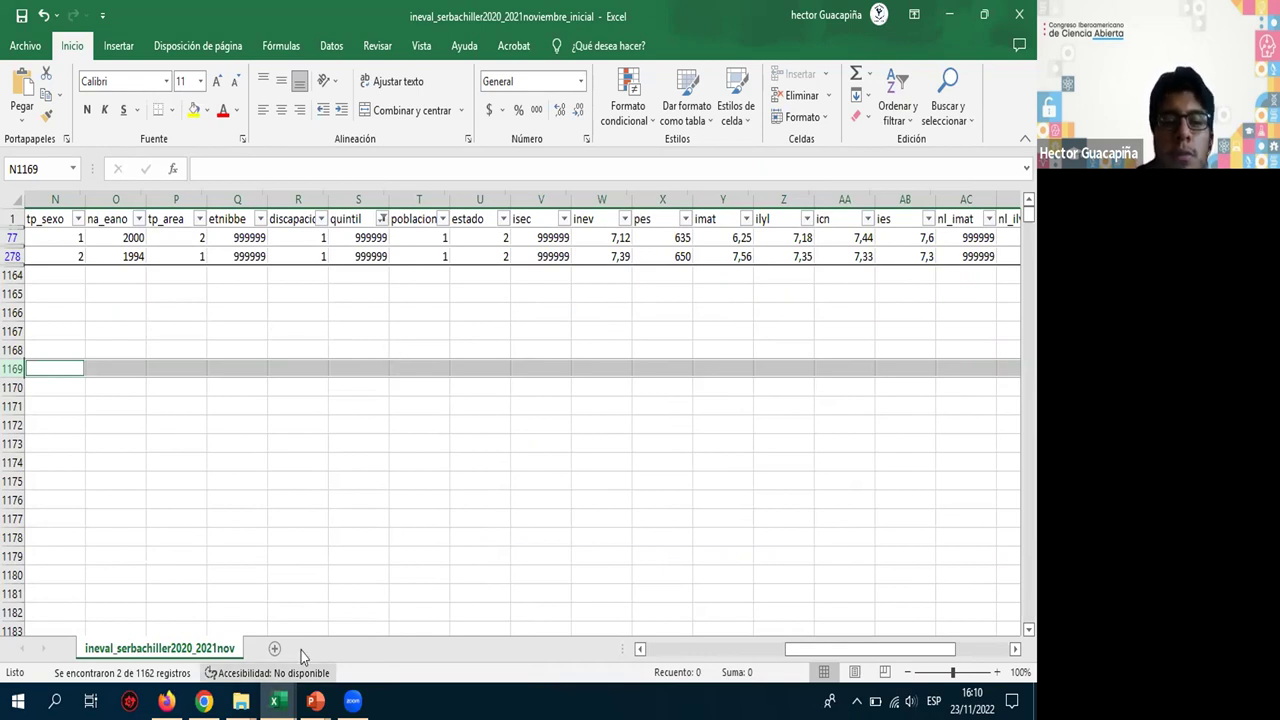
# - Switch to the SBAC20 dictionary workbook and look up the description and codes of the quintil variable
pyautogui.moveTo(288, 700)
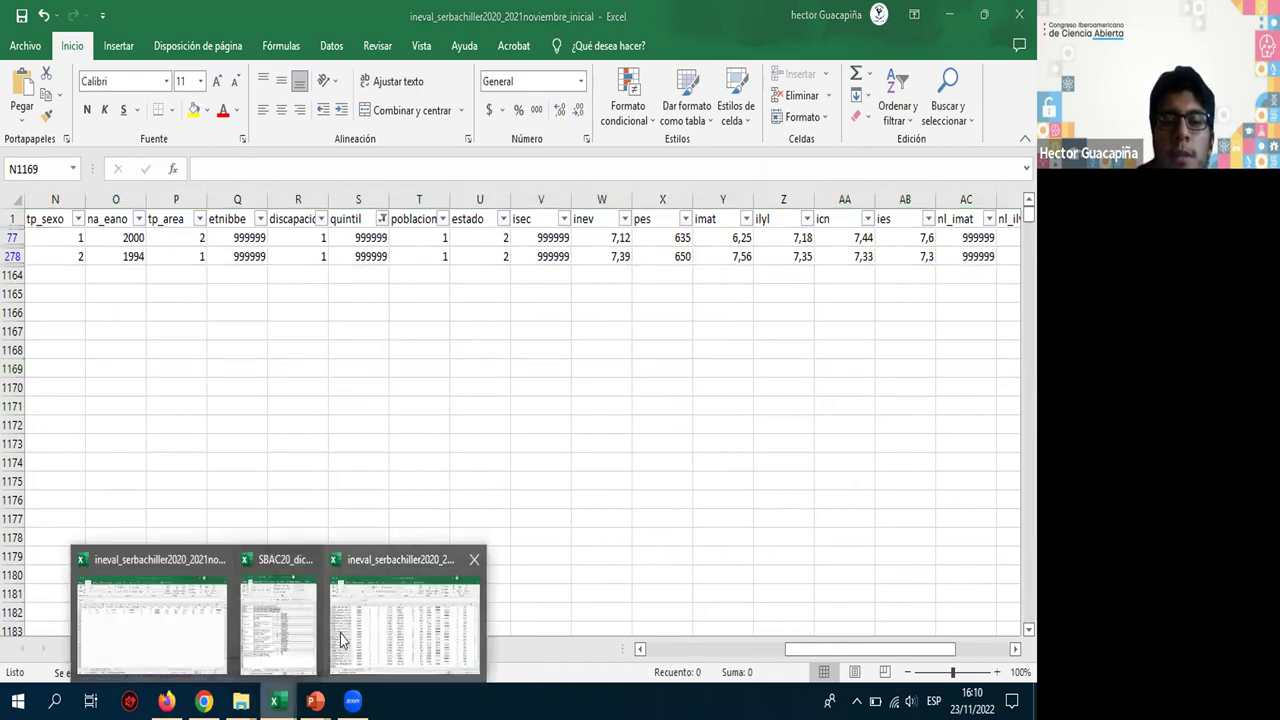
pyautogui.click(305, 640)
pyautogui.scroll(12, 620, 470)
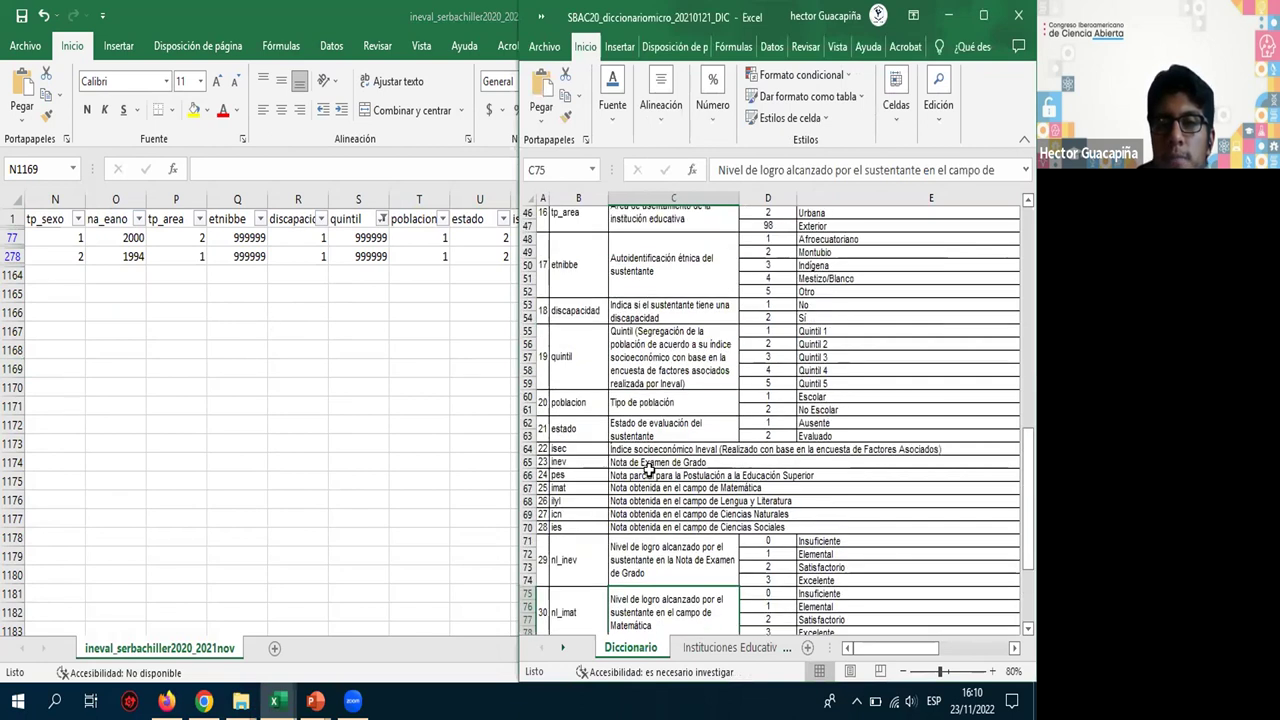
pyautogui.scroll(10, 649, 470)
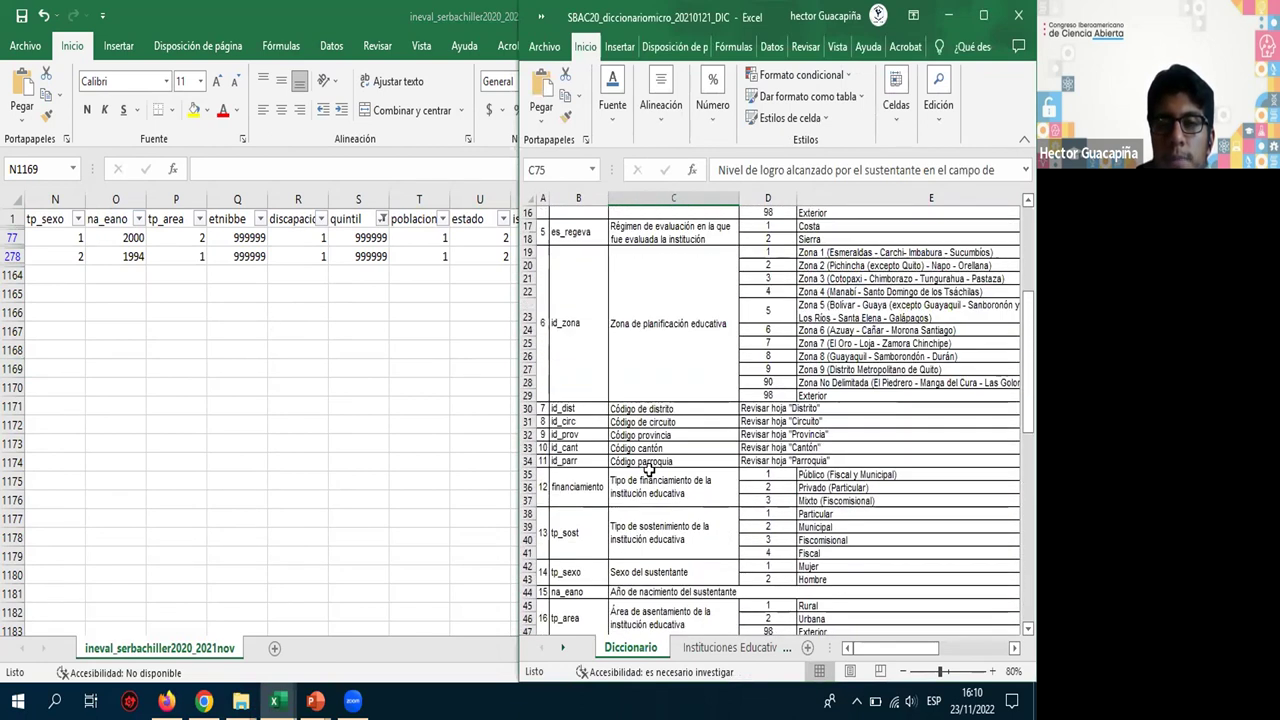
pyautogui.scroll(-8, 649, 470)
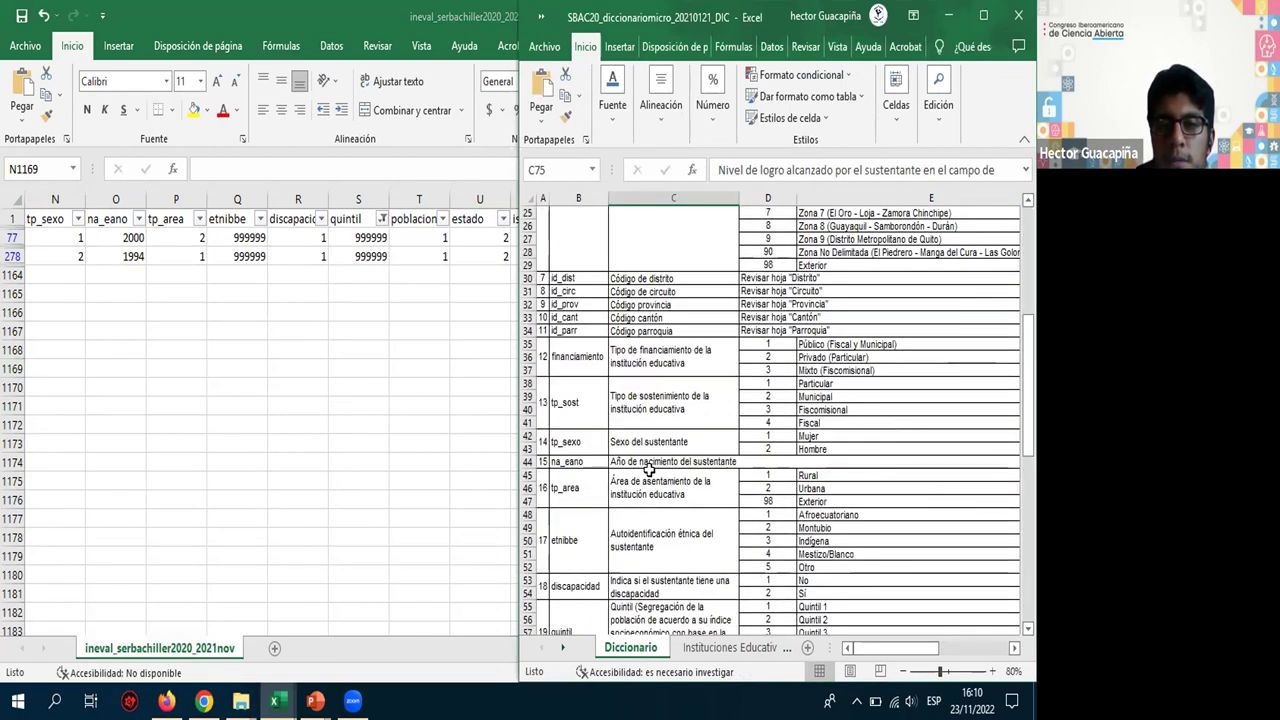
pyautogui.scroll(-4, 649, 470)
pyautogui.click(730, 479)
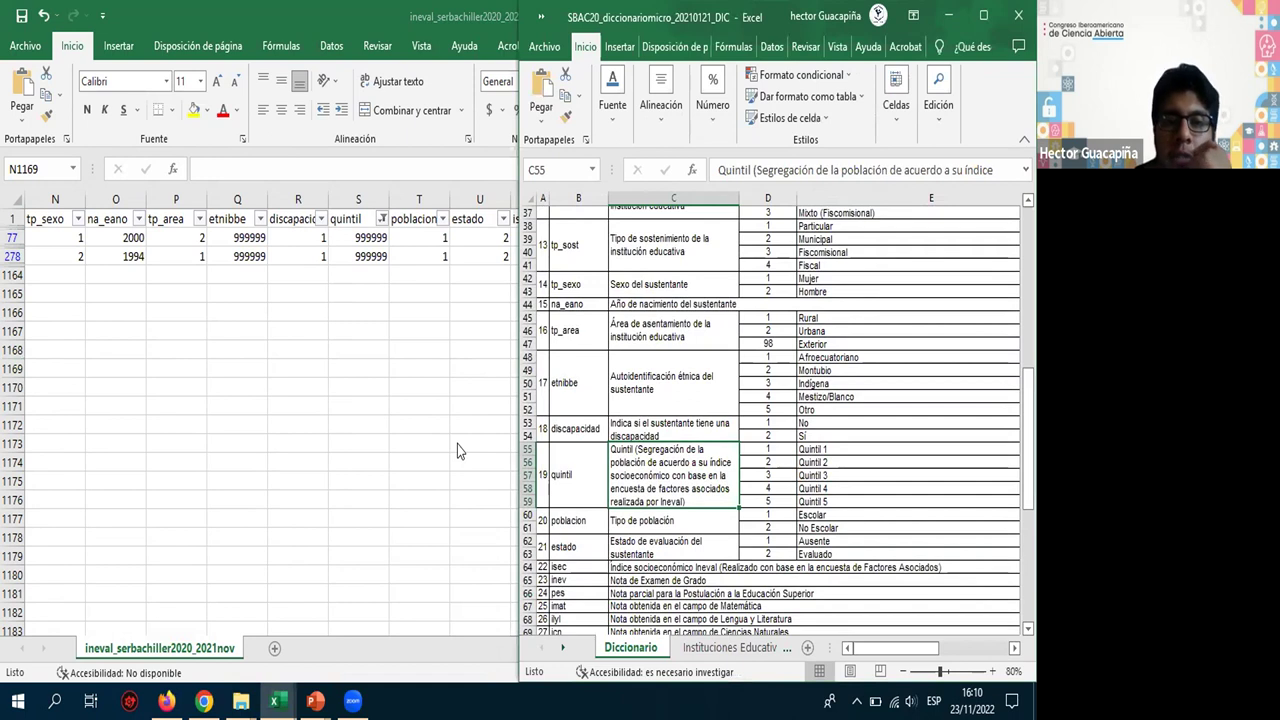
# - Back in the data workbook, clear the 999999 values in the etnibbe and quintil cells of rows 77 and 278
pyautogui.hotkey('alt', 'Tab')
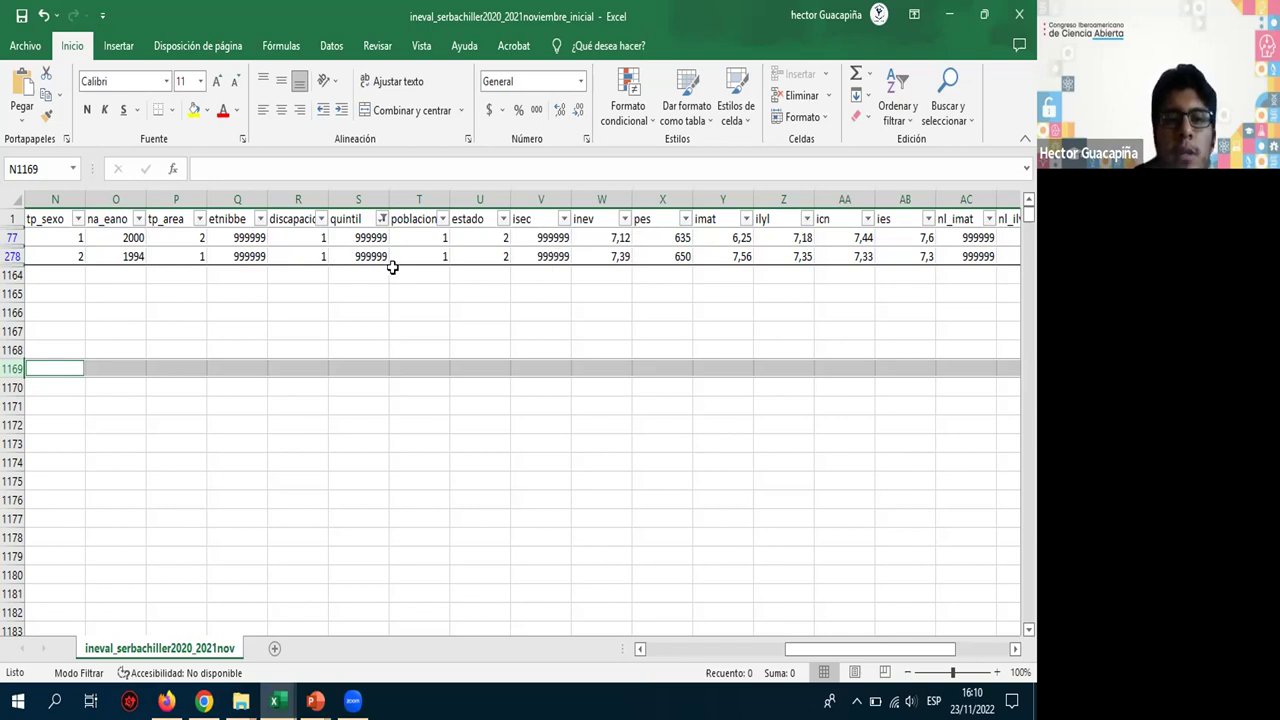
pyautogui.click(253, 240)
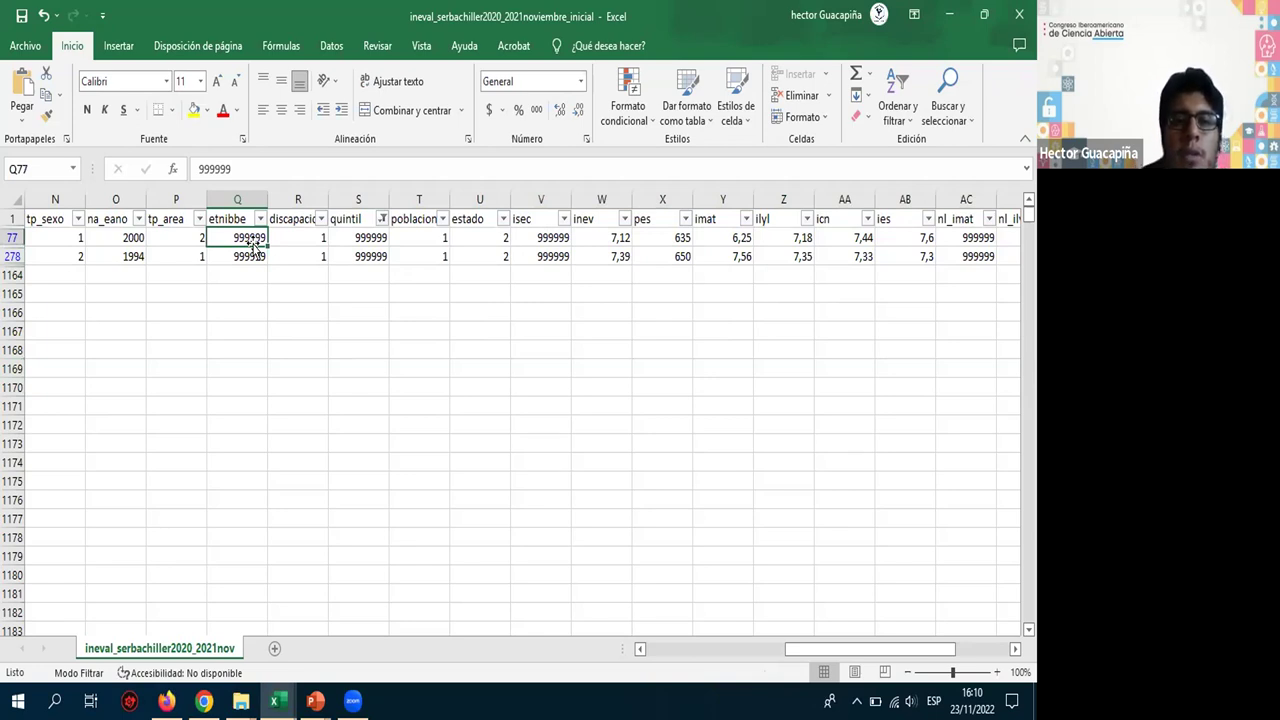
pyautogui.press('Delete')
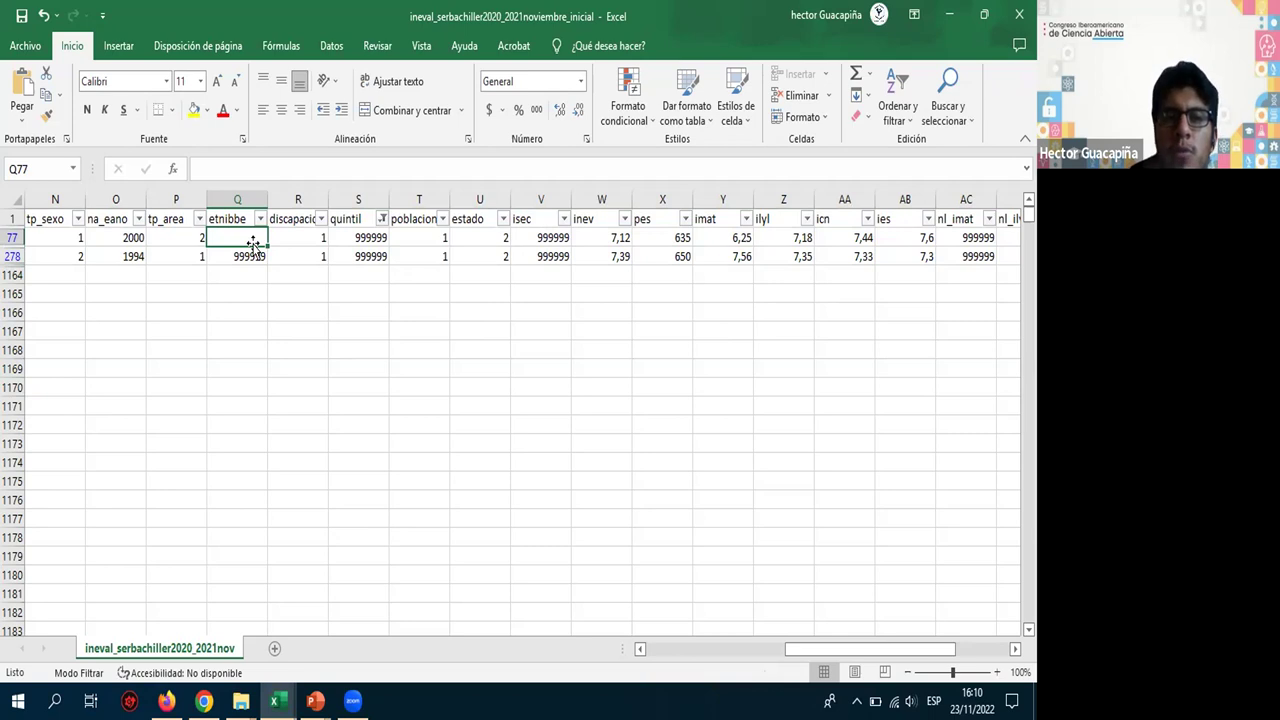
pyautogui.press('Down')
pyautogui.press('Delete')
pyautogui.press('Right')
pyautogui.press('Right')
pyautogui.press('Delete')
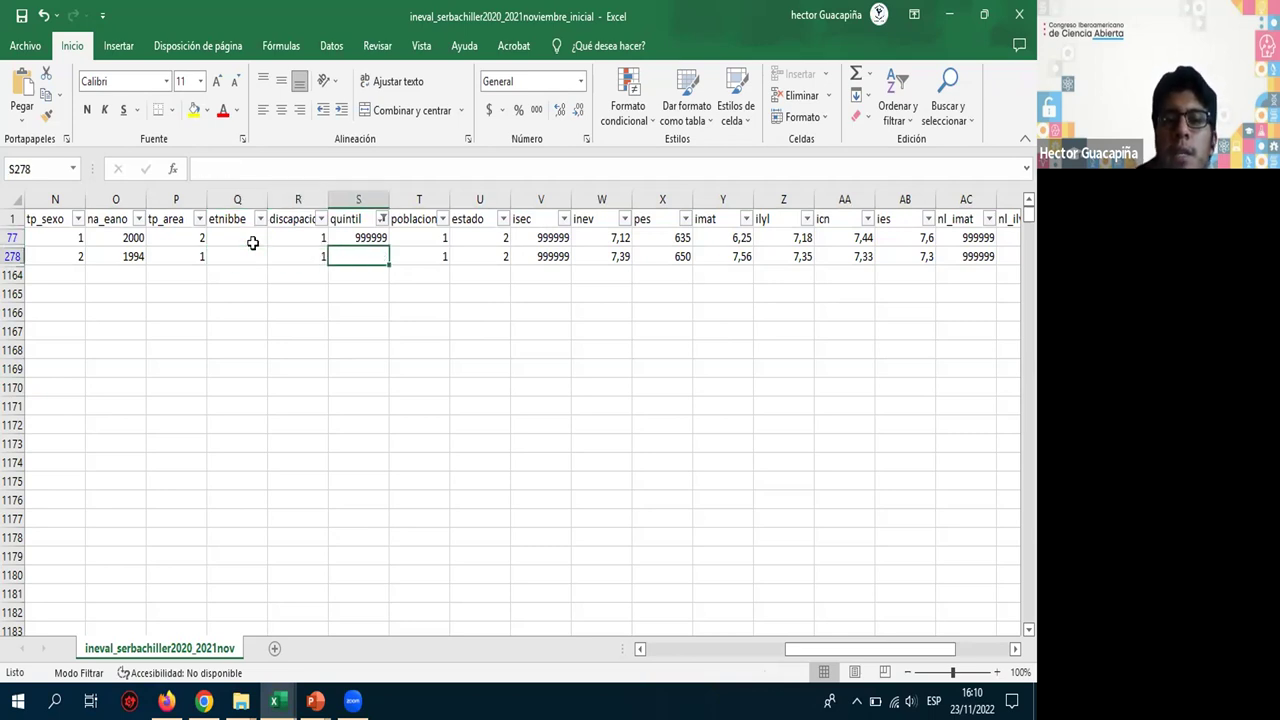
pyautogui.press('Up')
pyautogui.press('Delete')
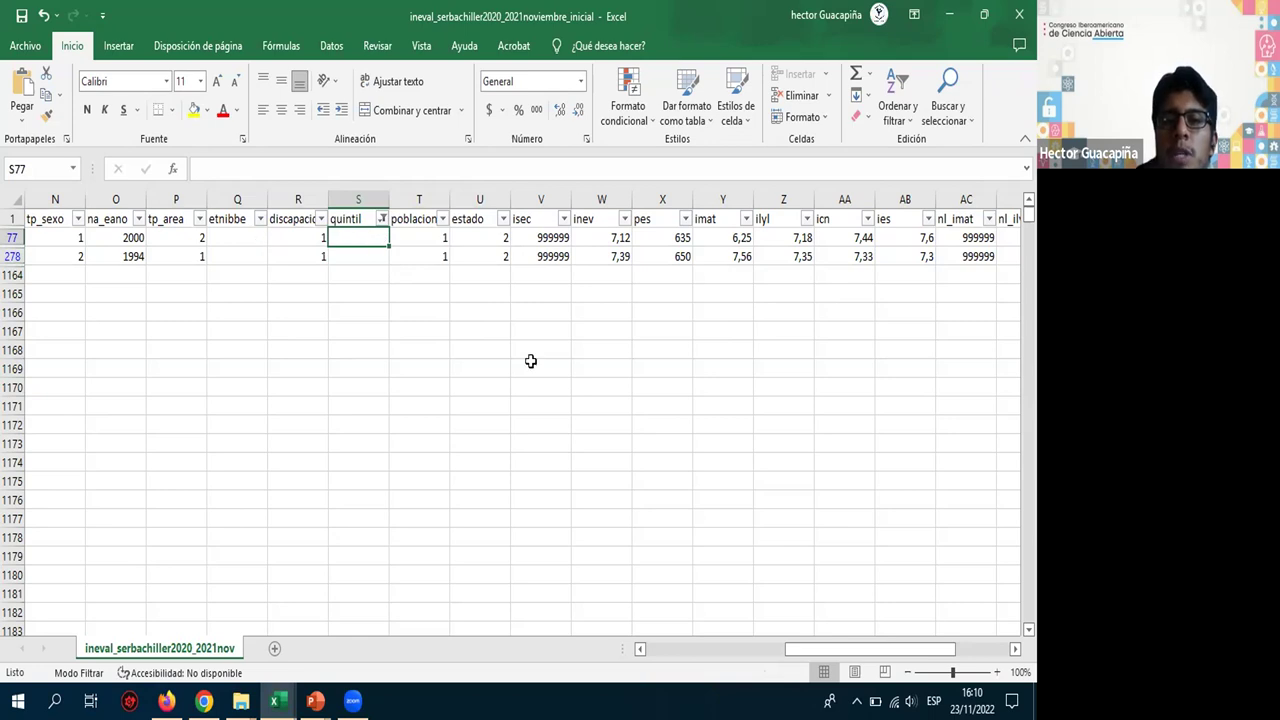
# - Reset the quintil filter to include all values, blanks too, so every record is shown
pyautogui.click(530, 352)
pyautogui.click(381, 218)
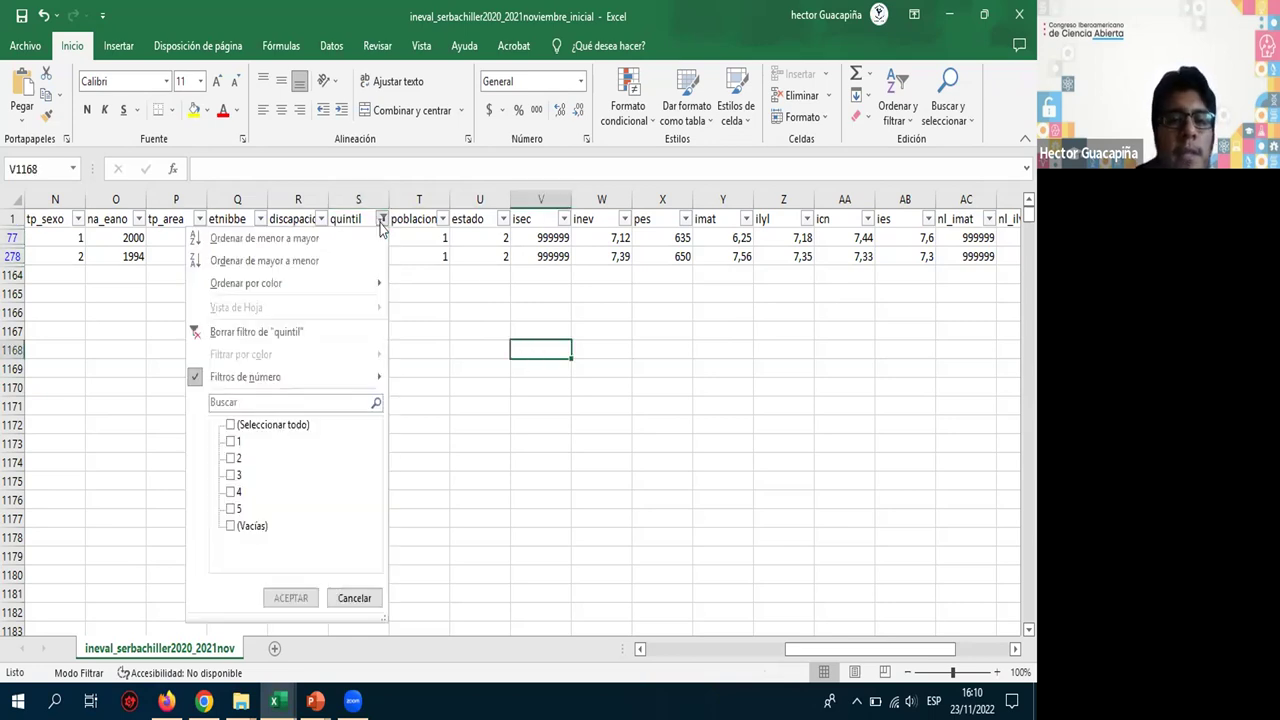
pyautogui.click(272, 428)
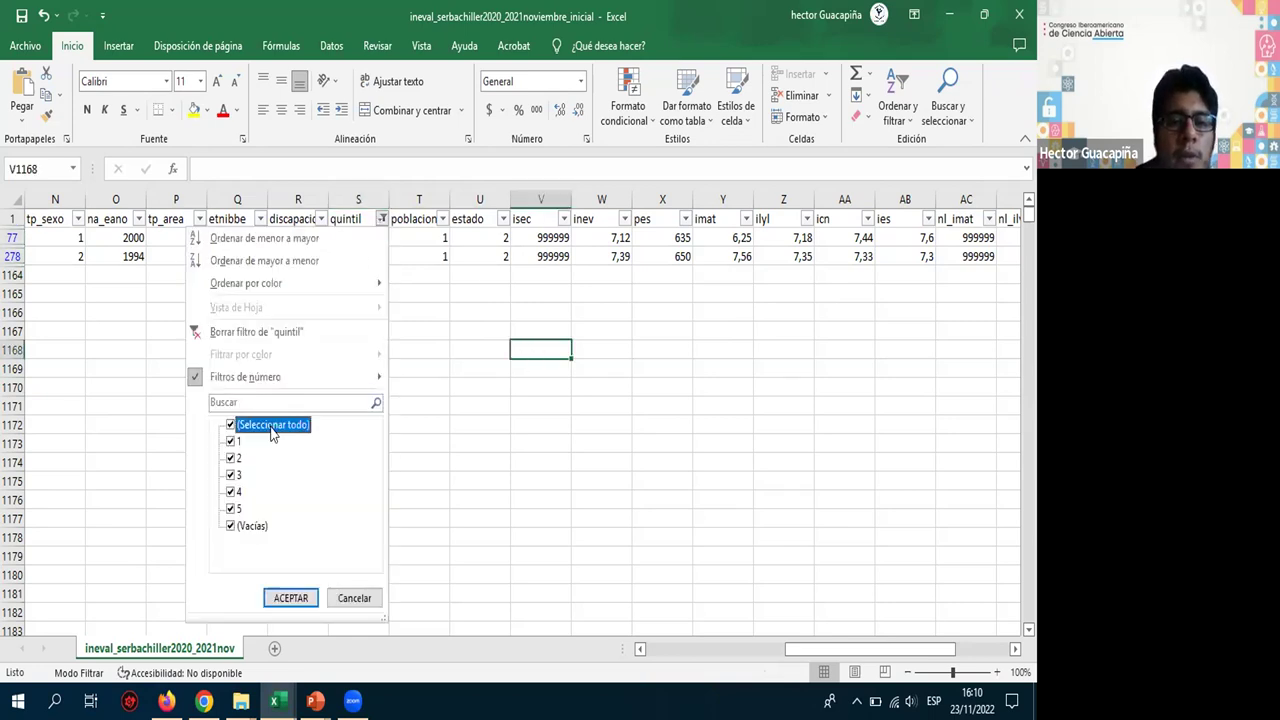
pyautogui.click(291, 598)
pyautogui.scroll(-1, 343, 455)
pyautogui.scroll(1, 343, 453)
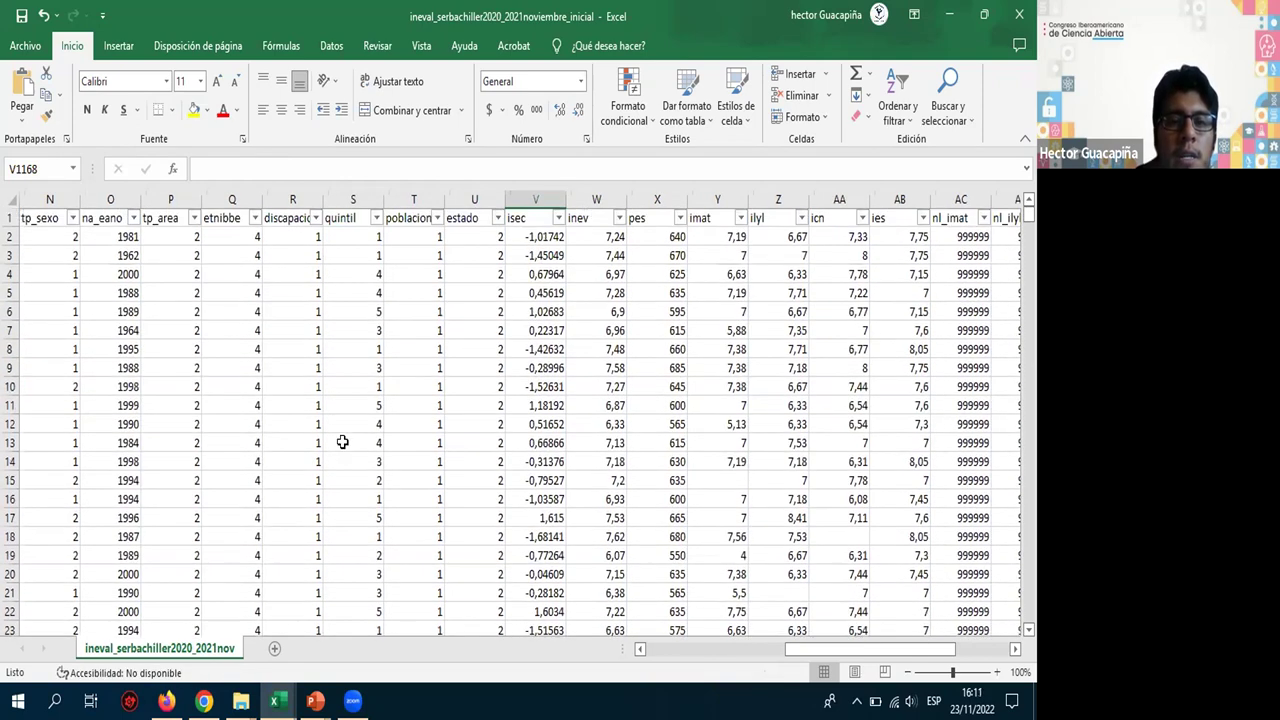
# - Enter the label Moda in cell R1165, two rows below the last record and beside the quintil column
pyautogui.hotkey('ctrl', 'Home')
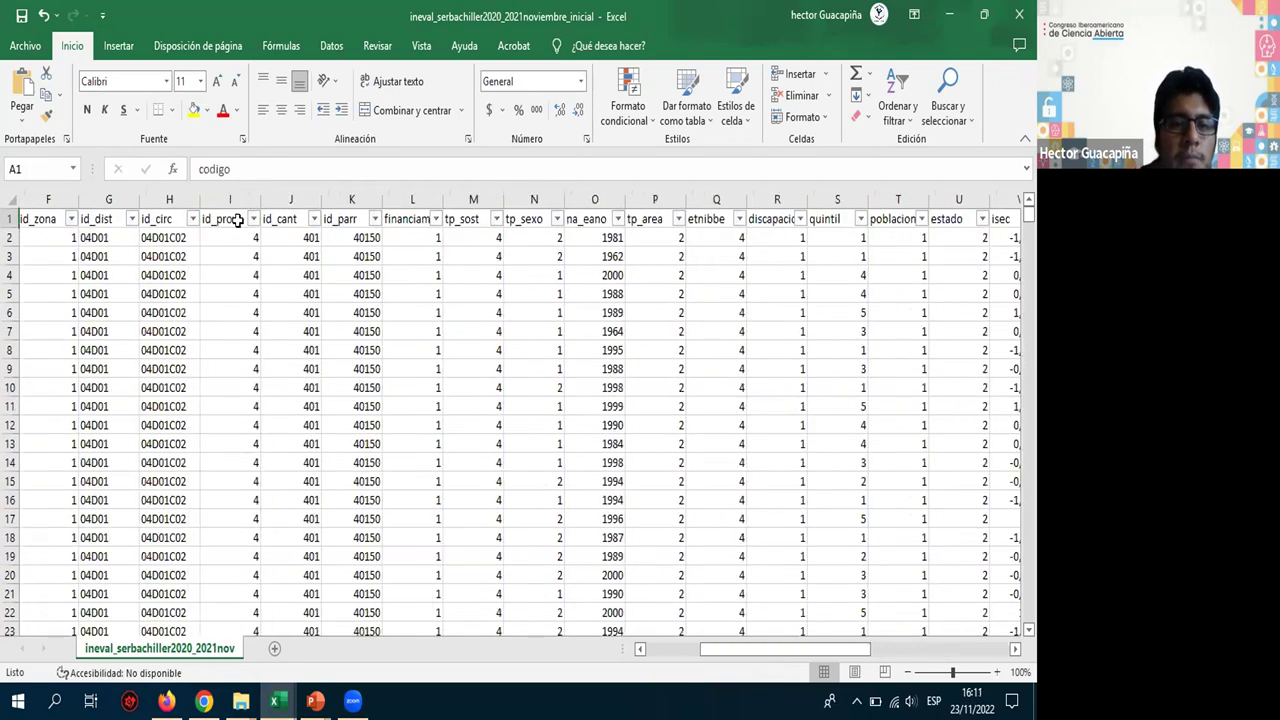
pyautogui.hotkey('ctrl', 'Right')
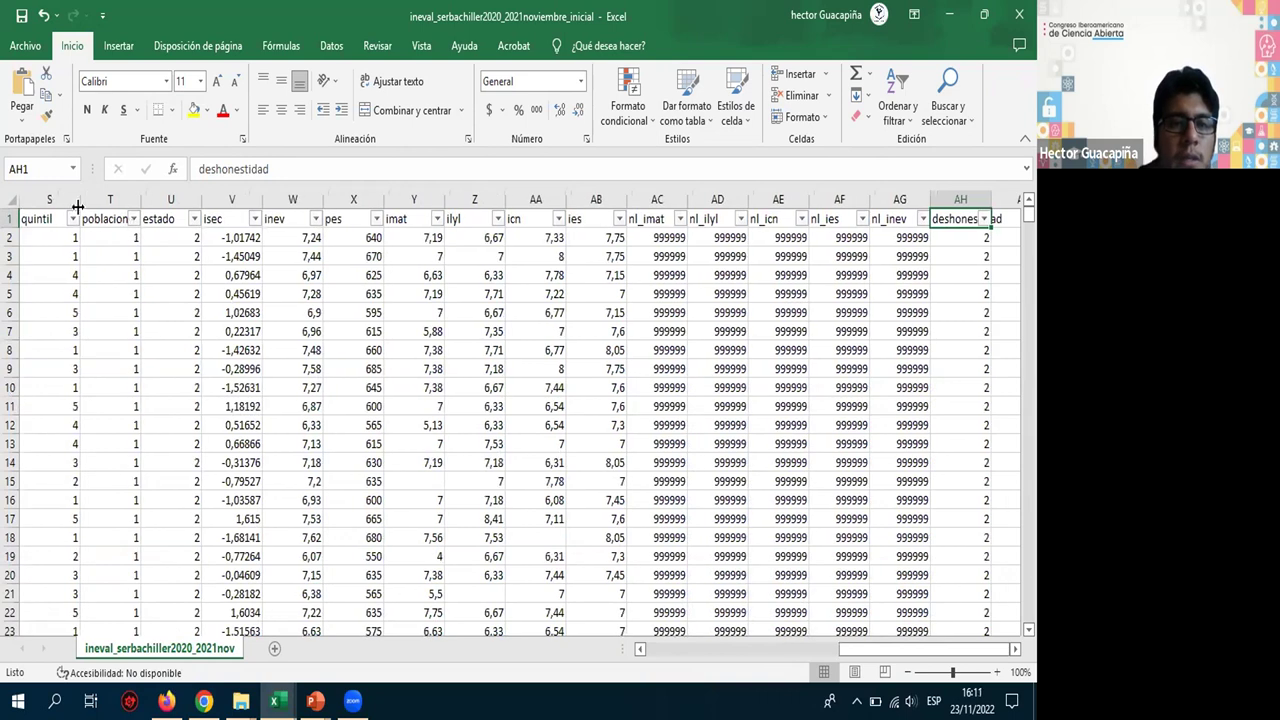
pyautogui.click(54, 218)
pyautogui.hotkey('ctrl', 'Down')
pyautogui.press('Down')
pyautogui.press('Down')
pyautogui.press('Left')
pyautogui.press('Right')
pyautogui.hotkey('ctrl', 'Down')
pyautogui.hotkey('ctrl', 'Down')
pyautogui.hotkey('ctrl', 'Down')
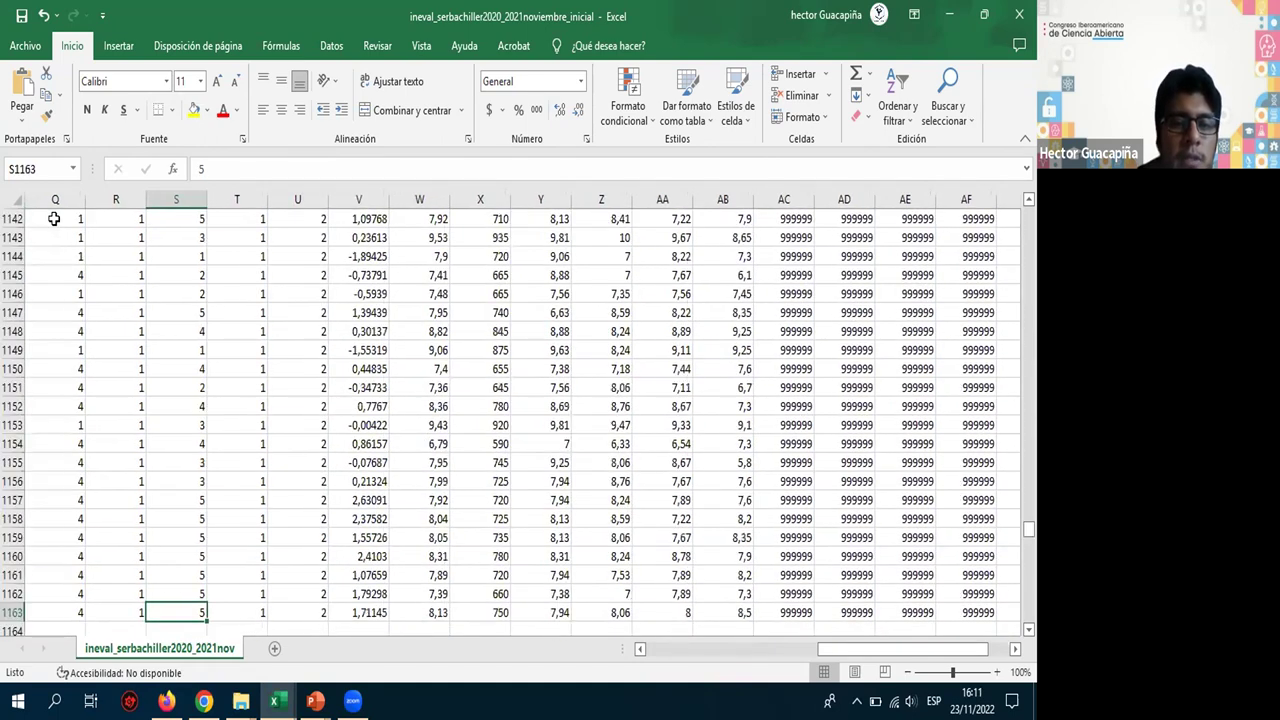
pyautogui.hotkey('ctrl', 'Down')
pyautogui.hotkey('ctrl', 'Up')
pyautogui.press('Up')
pyautogui.press('Down')
pyautogui.press('Down')
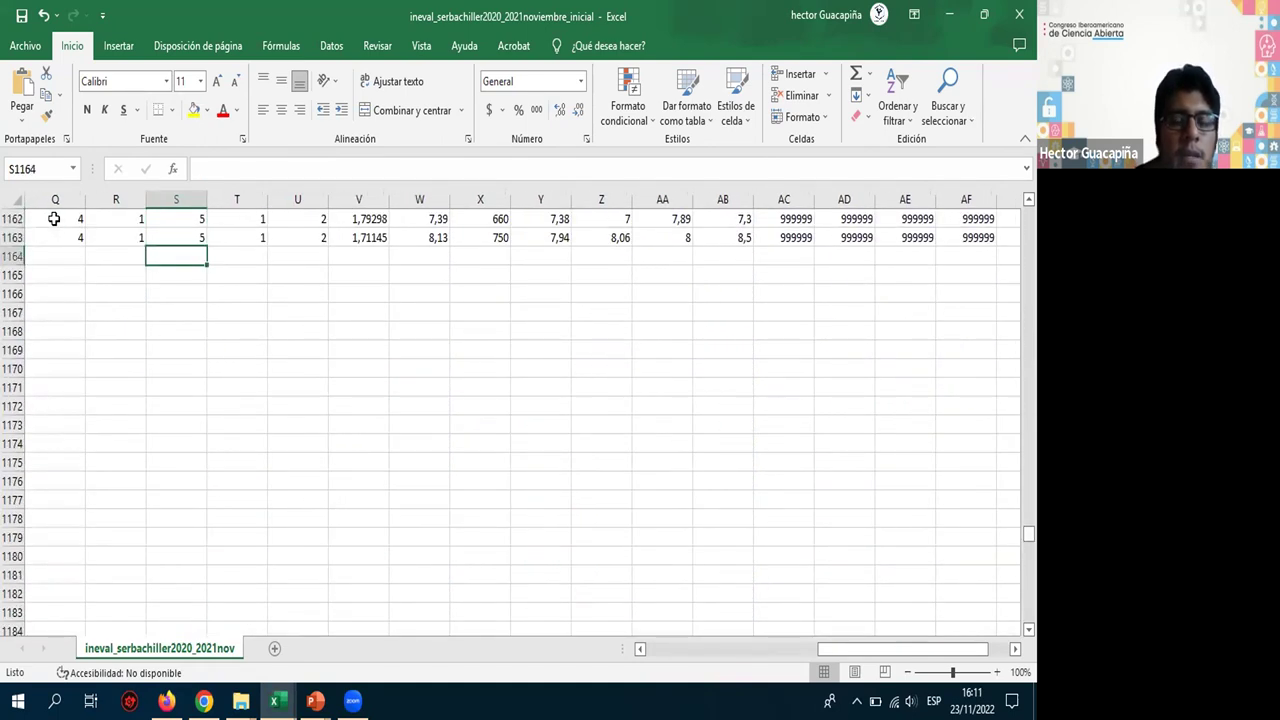
pyautogui.press('Down')
pyautogui.press('Left')
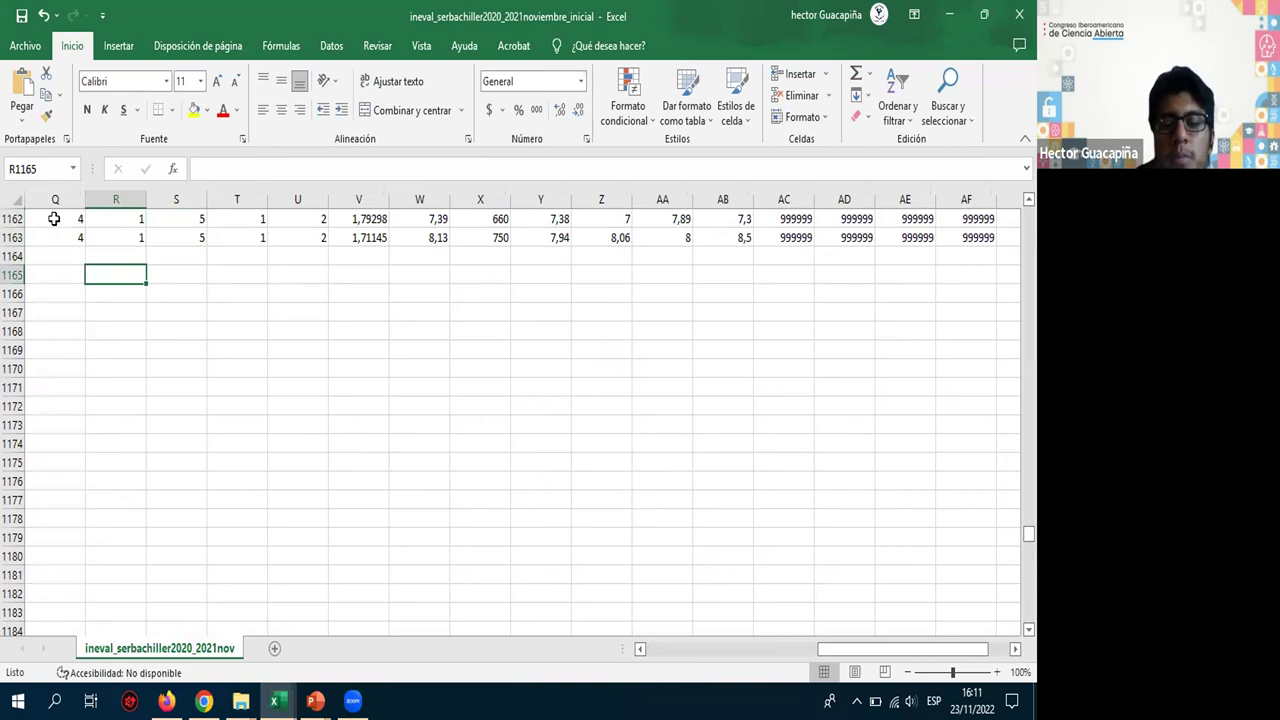
pyautogui.write('Moda')
pyautogui.press('Tab')
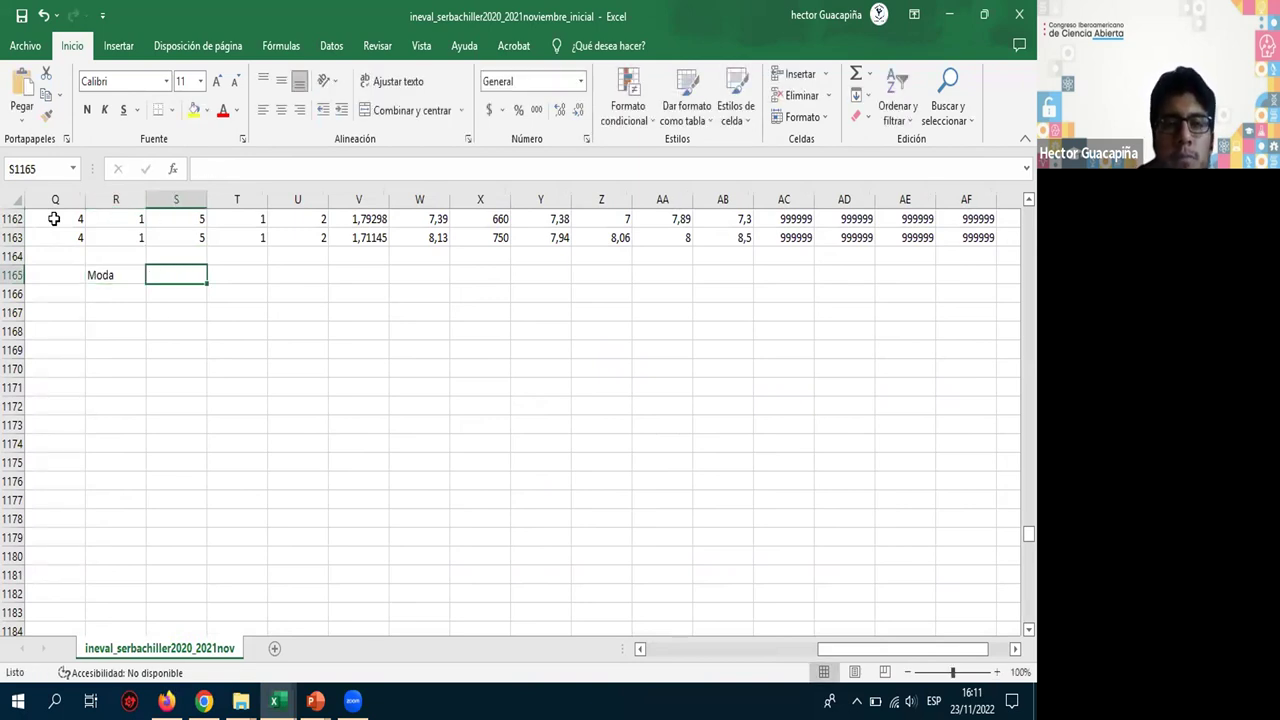
# - Move the Moda label from R1165 to Q1165, leaving R1165 free
pyautogui.scroll(8, 207, 342)
pyautogui.scroll(-4, 206, 337)
pyautogui.click(92, 500)
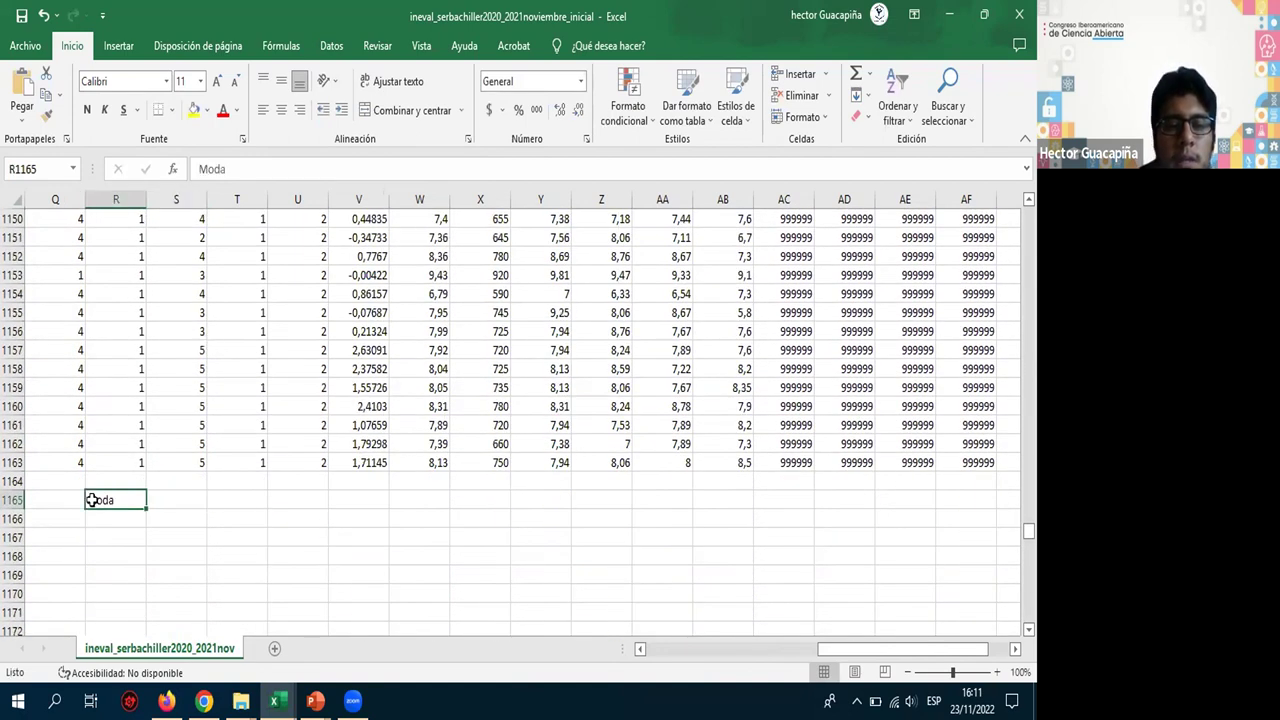
pyautogui.hotkey('ctrl', 'z')
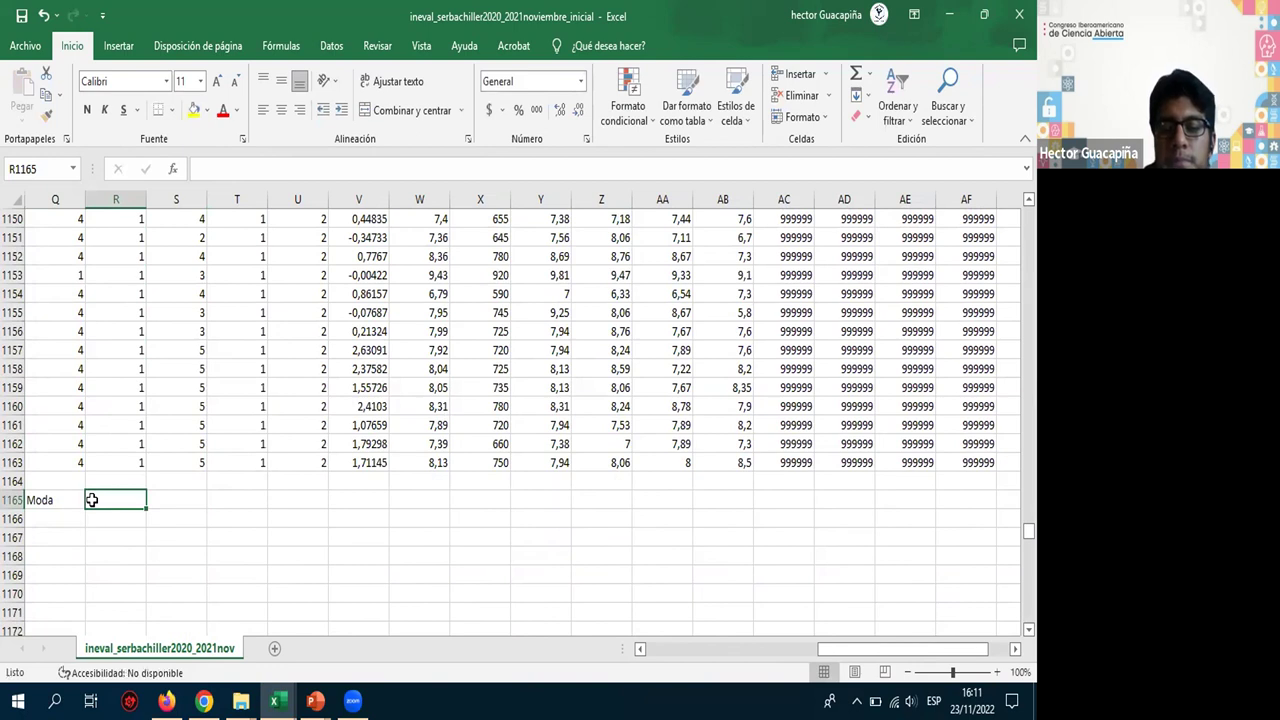
# - Calculate the mode of the quintil column in R1165 with the formula =MODA(S2:S1163)
pyautogui.write('=moda')
pyautogui.press('Down')
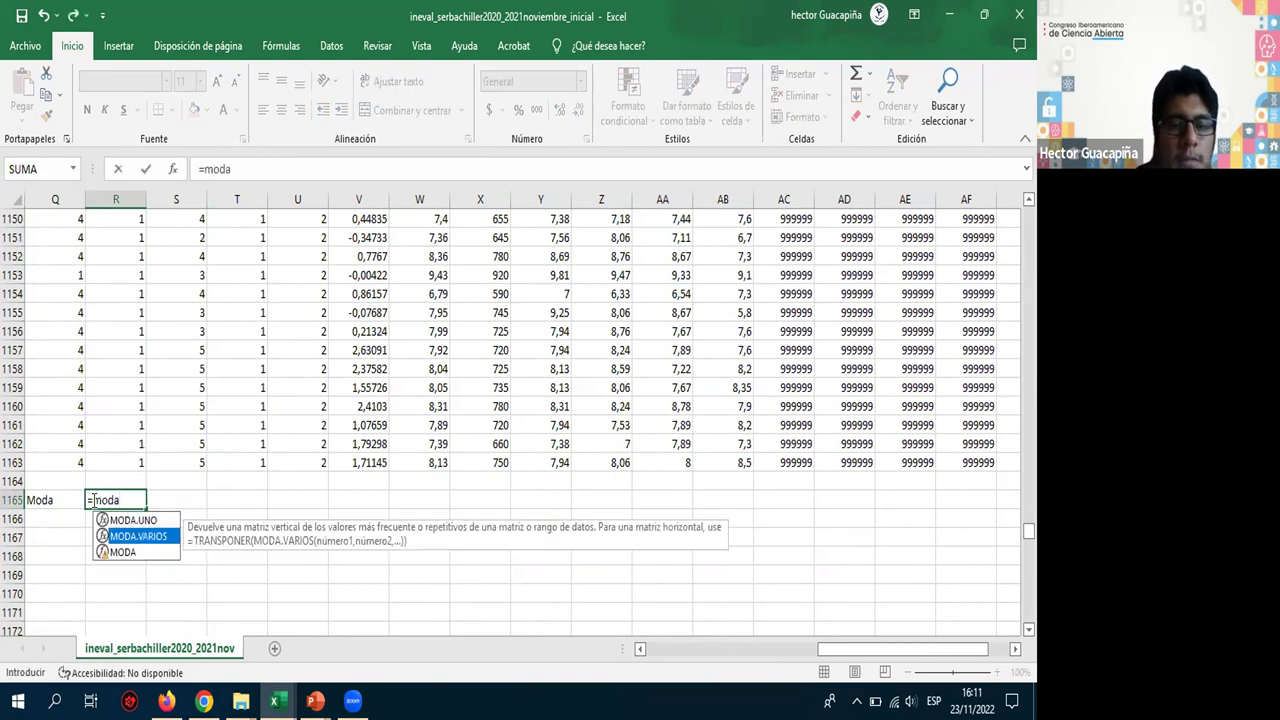
pyautogui.press('Down')
pyautogui.press('Tab')
pyautogui.click(114, 462)
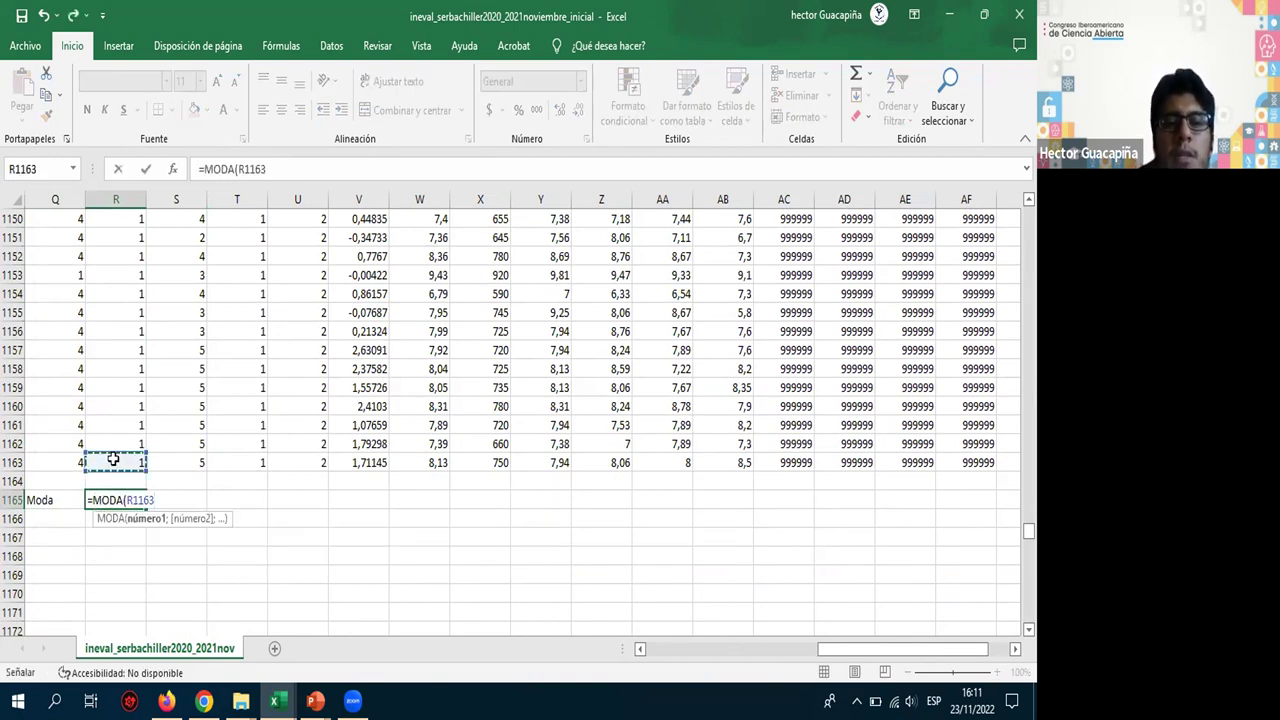
pyautogui.hotkey('ctrl', 'shift', 'Up')
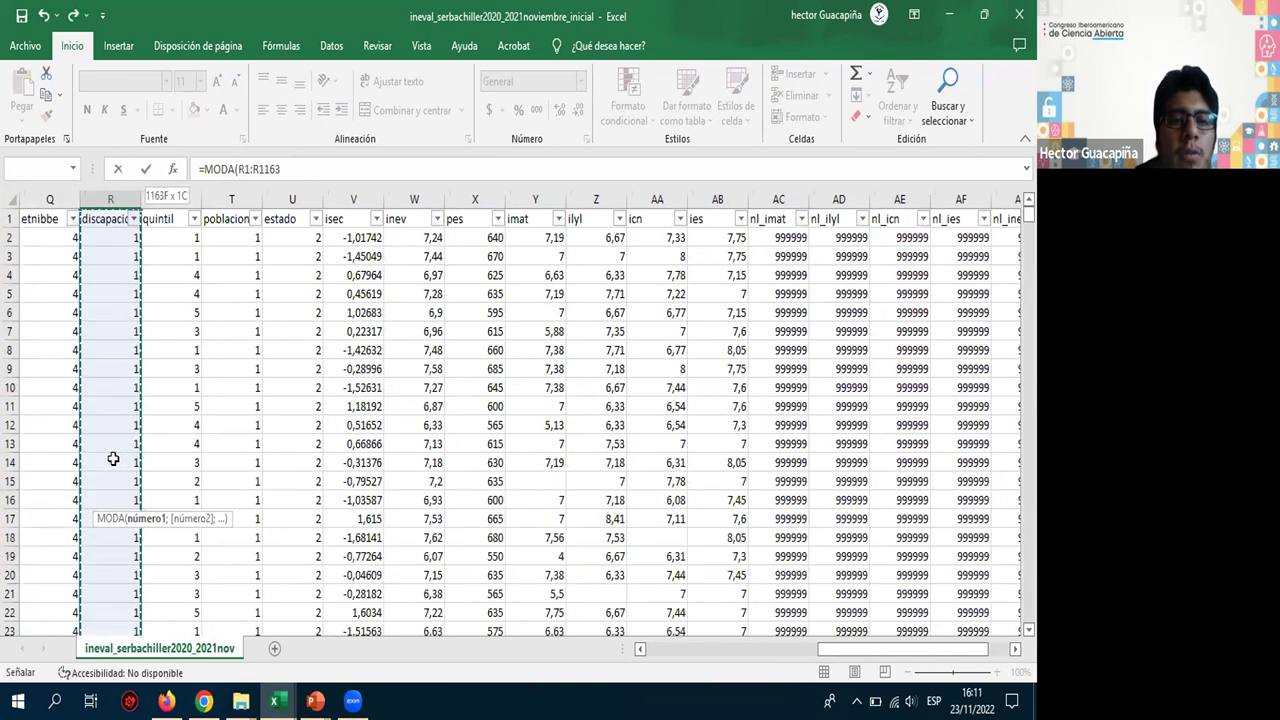
pyautogui.press('Right')
pyautogui.hotkey('ctrl', 'shift', 'Up')
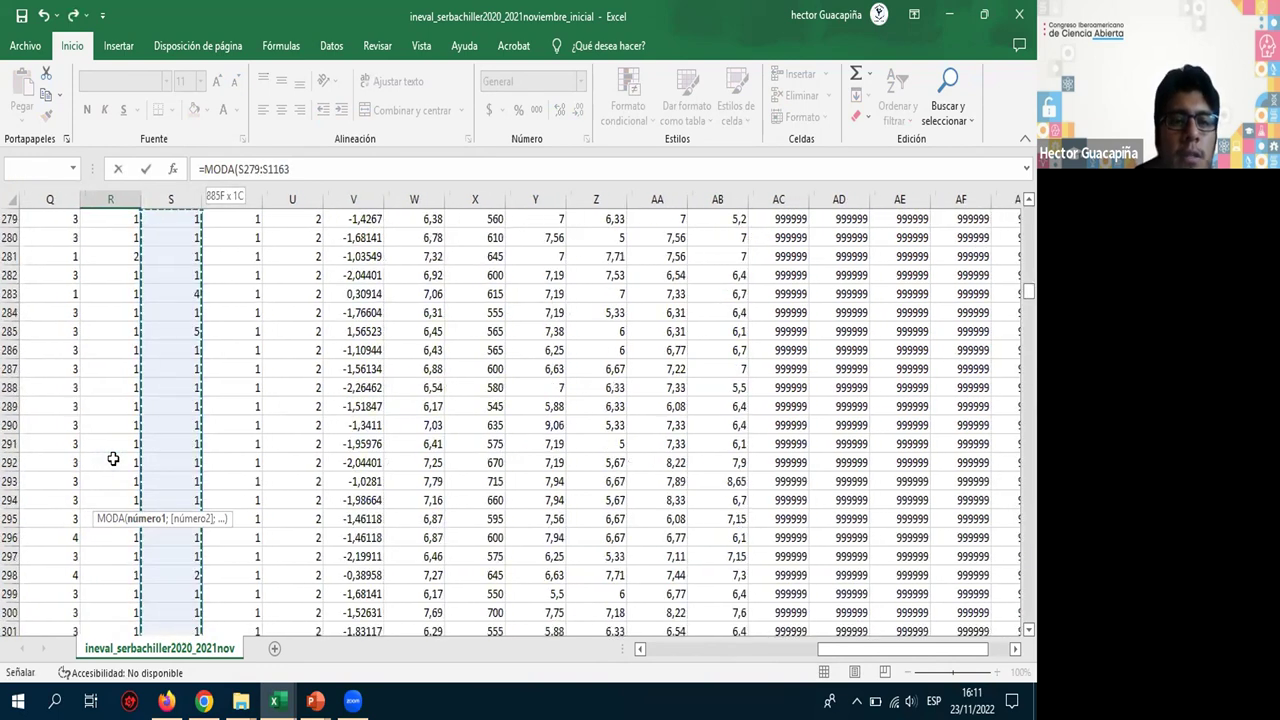
pyautogui.hotkey('ctrl', 'shift', 'Up')
pyautogui.hotkey('ctrl', 'shift', 'Up')
pyautogui.hotkey('ctrl', 'shift', 'Up')
pyautogui.hotkey('ctrl', 'shift', 'Up')
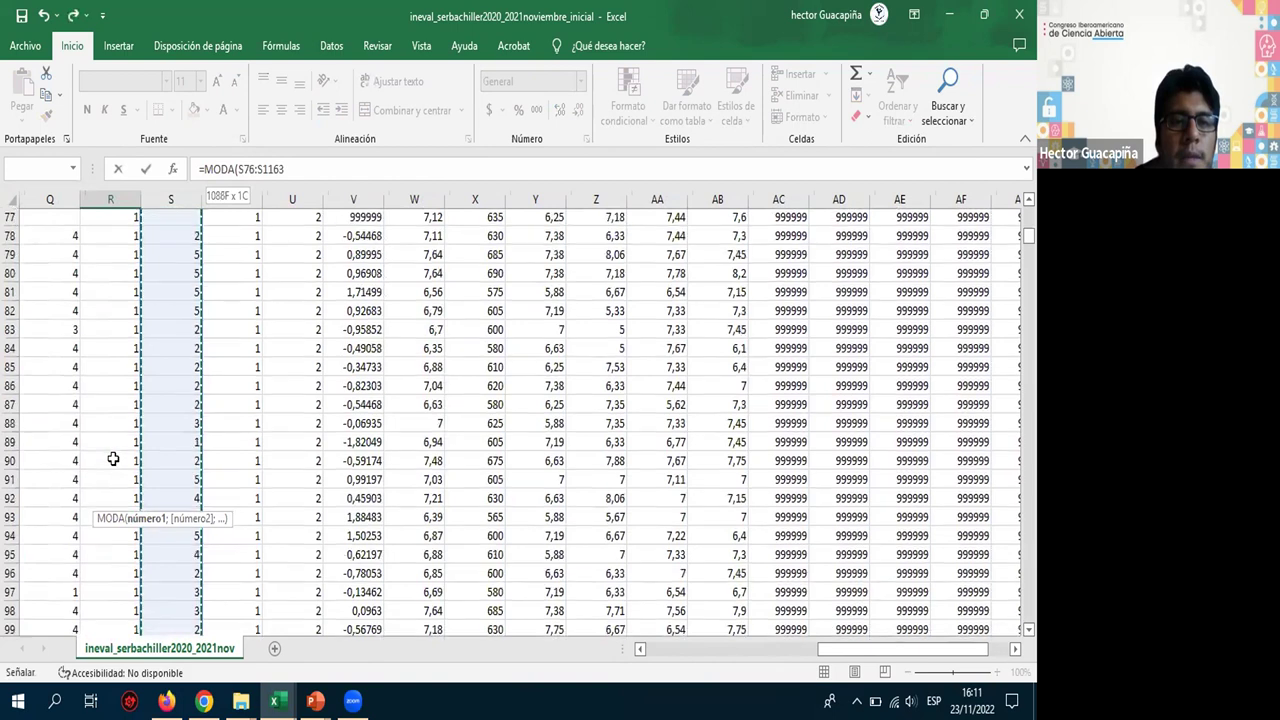
pyautogui.hotkey('ctrl', 'shift', 'Up')
pyautogui.hotkey('shift', 'Down')
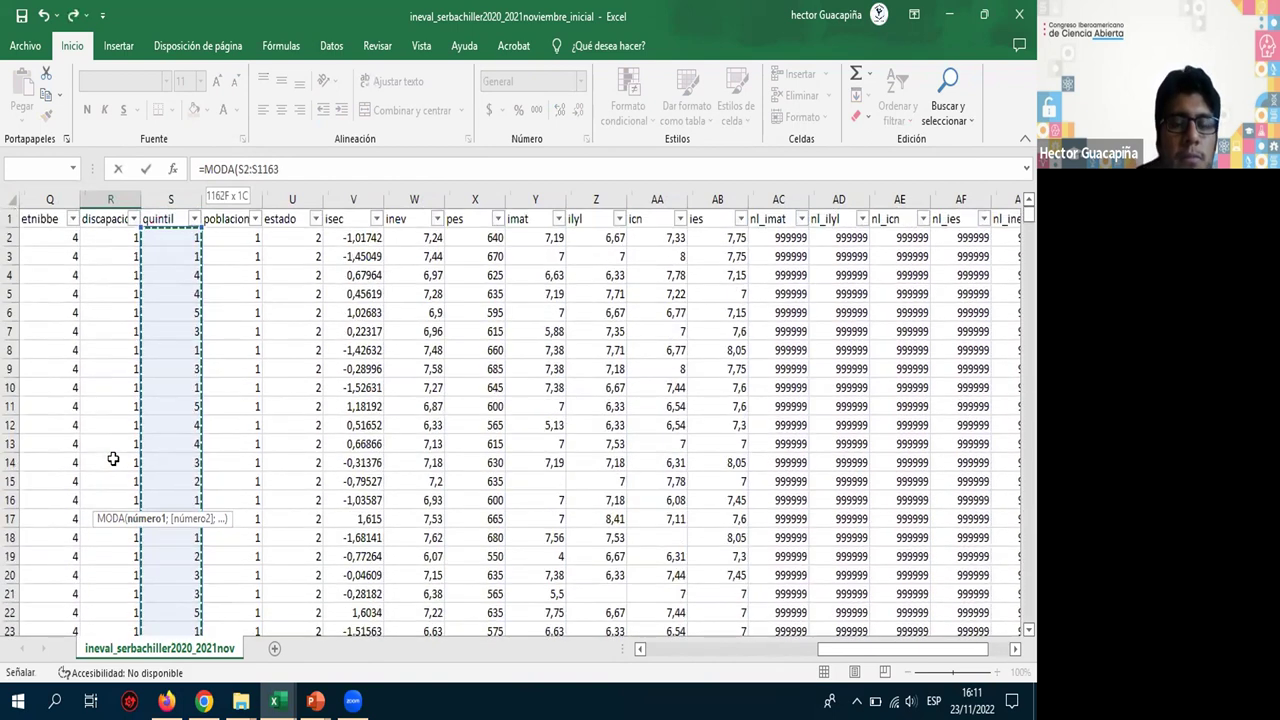
pyautogui.press('Return')
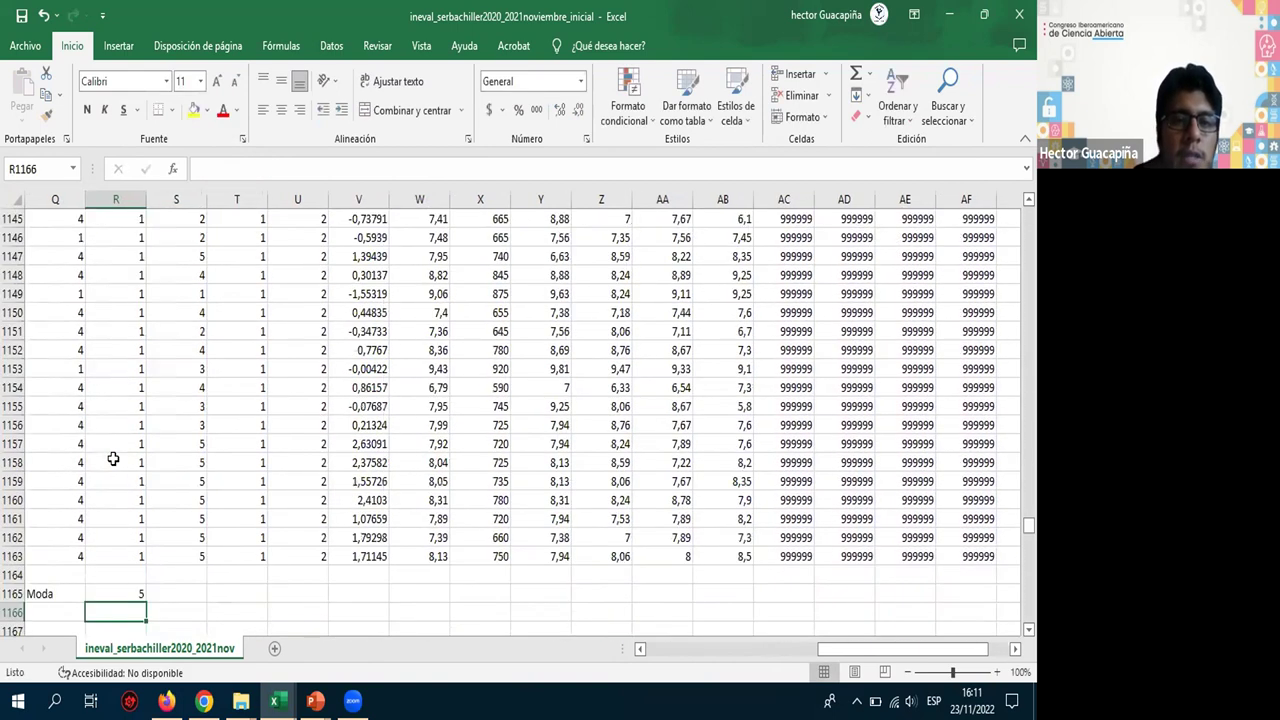
# - Fill the blank quintil cells S278 and S77 with the mode value 5
pyautogui.click(133, 593)
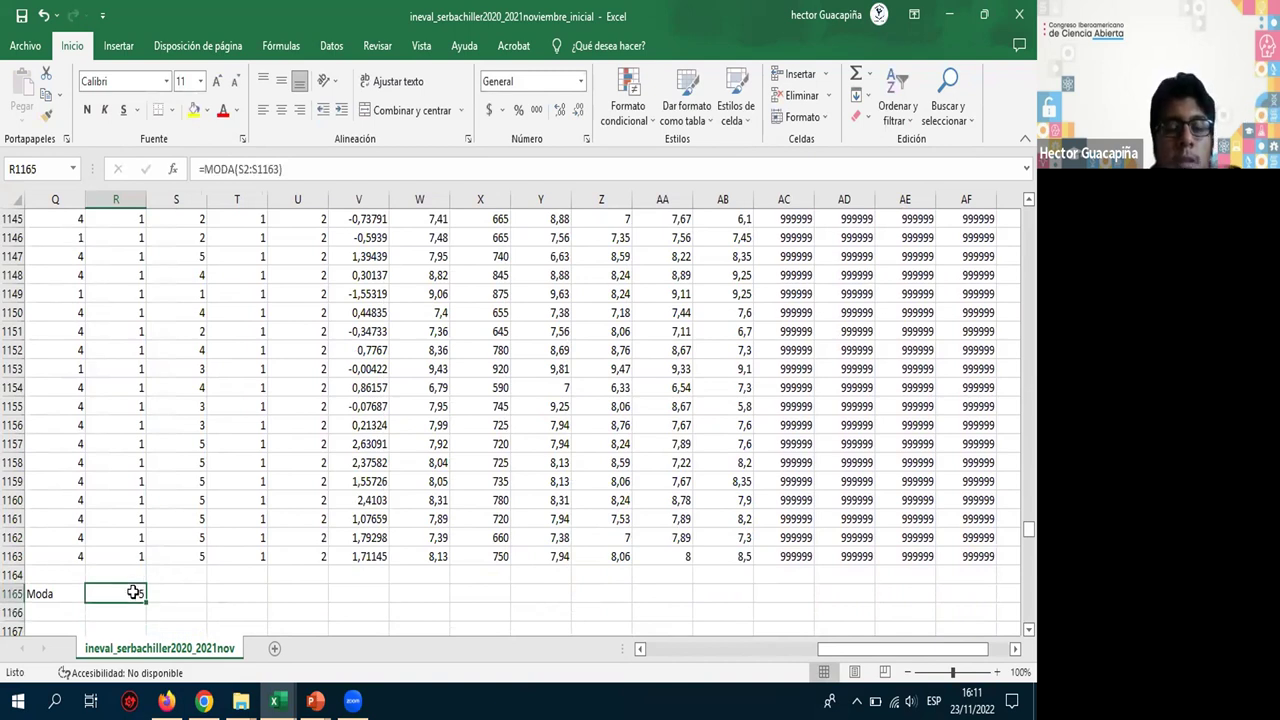
pyautogui.hotkey('ctrl', 'c')
pyautogui.click(189, 521)
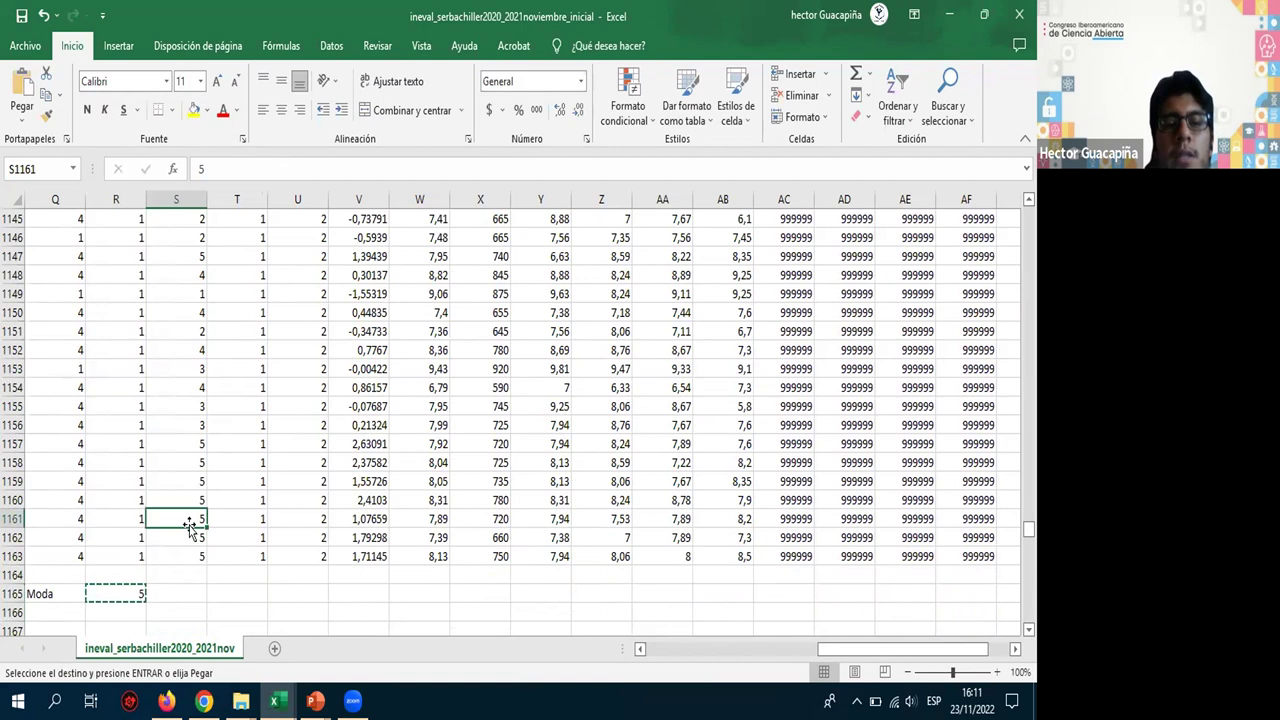
pyautogui.hotkey('ctrl', 'Up')
pyautogui.press('Up')
pyautogui.press('Up')
pyautogui.press('Up')
pyautogui.press('Down')
pyautogui.press('Down')
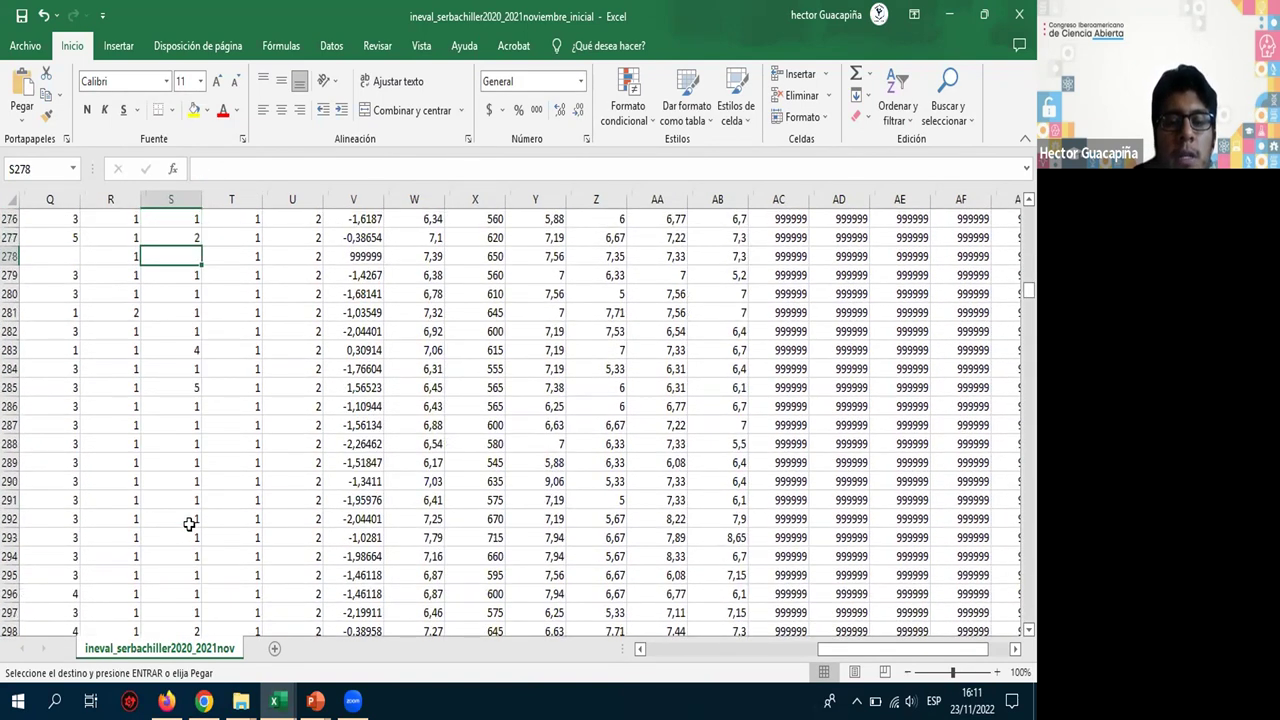
pyautogui.press('Return')
pyautogui.hotkey('ctrl', 'Up')
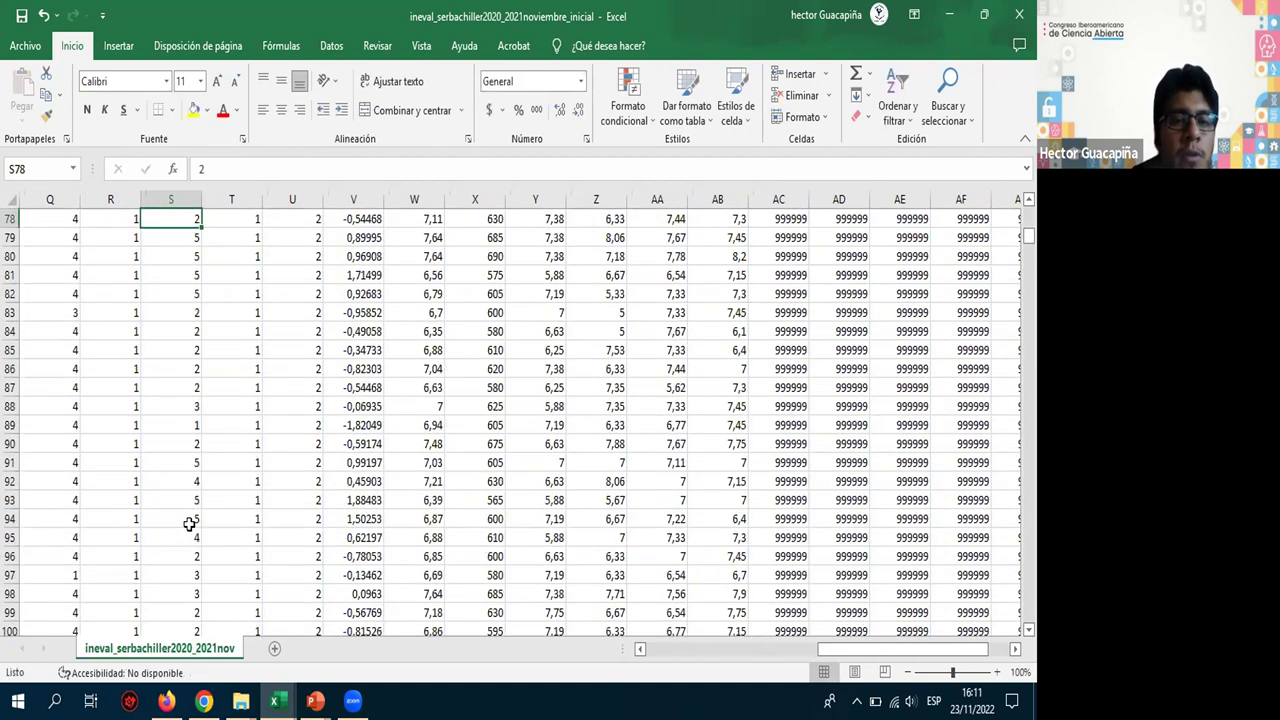
pyautogui.press('Up')
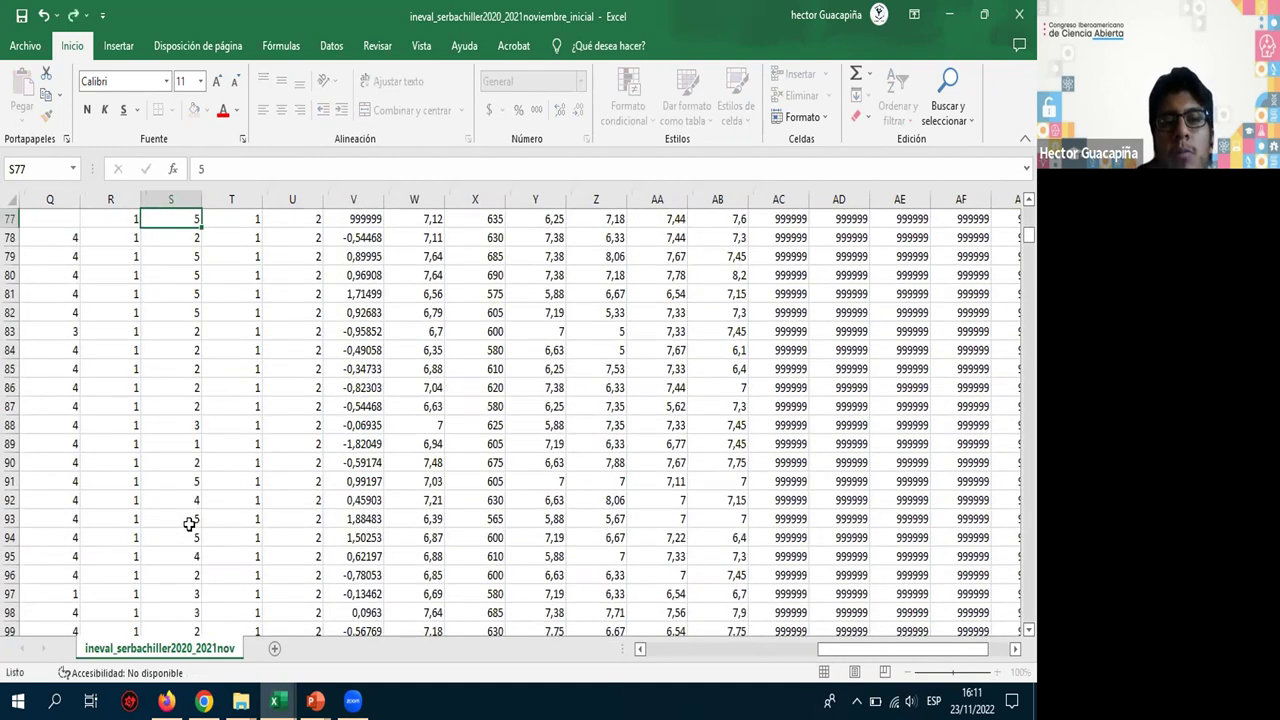
pyautogui.press('Up')
pyautogui.press('Up')
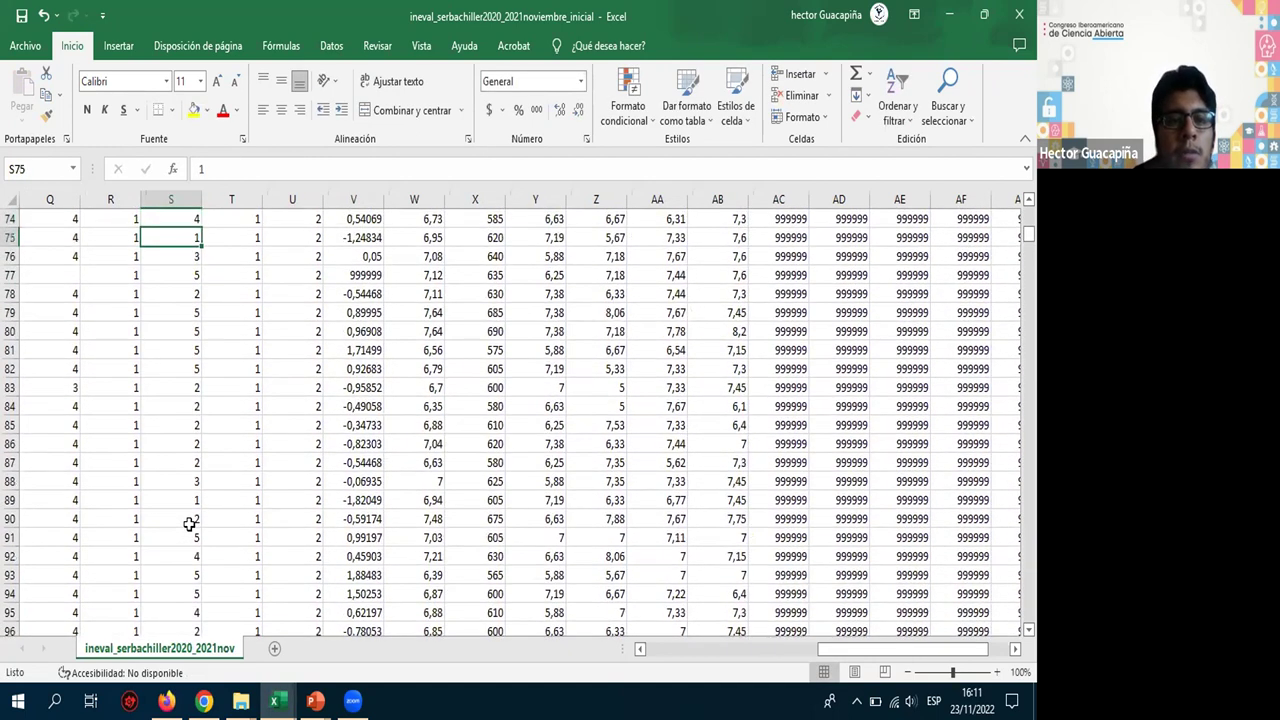
# - Filter the isec column so only the records with 999999 are shown
pyautogui.press('Left')
pyautogui.press('Left')
pyautogui.hotkey('ctrl', 'Up')
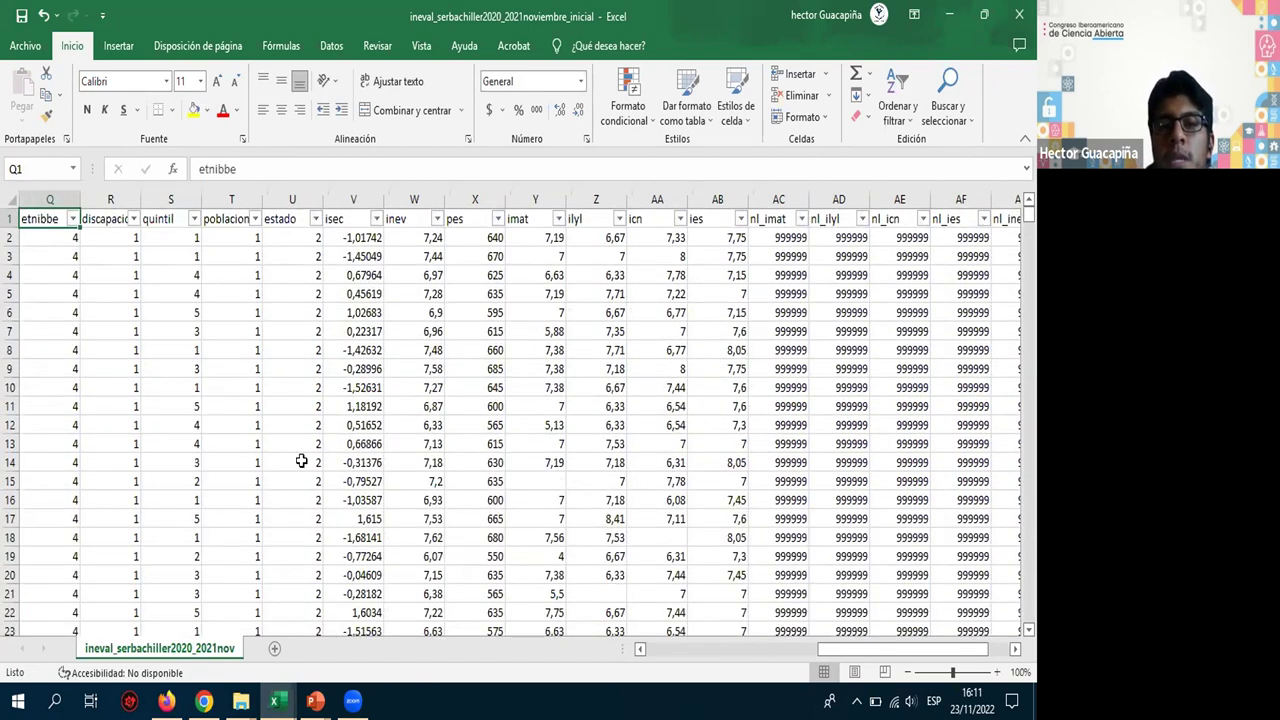
pyautogui.click(381, 408)
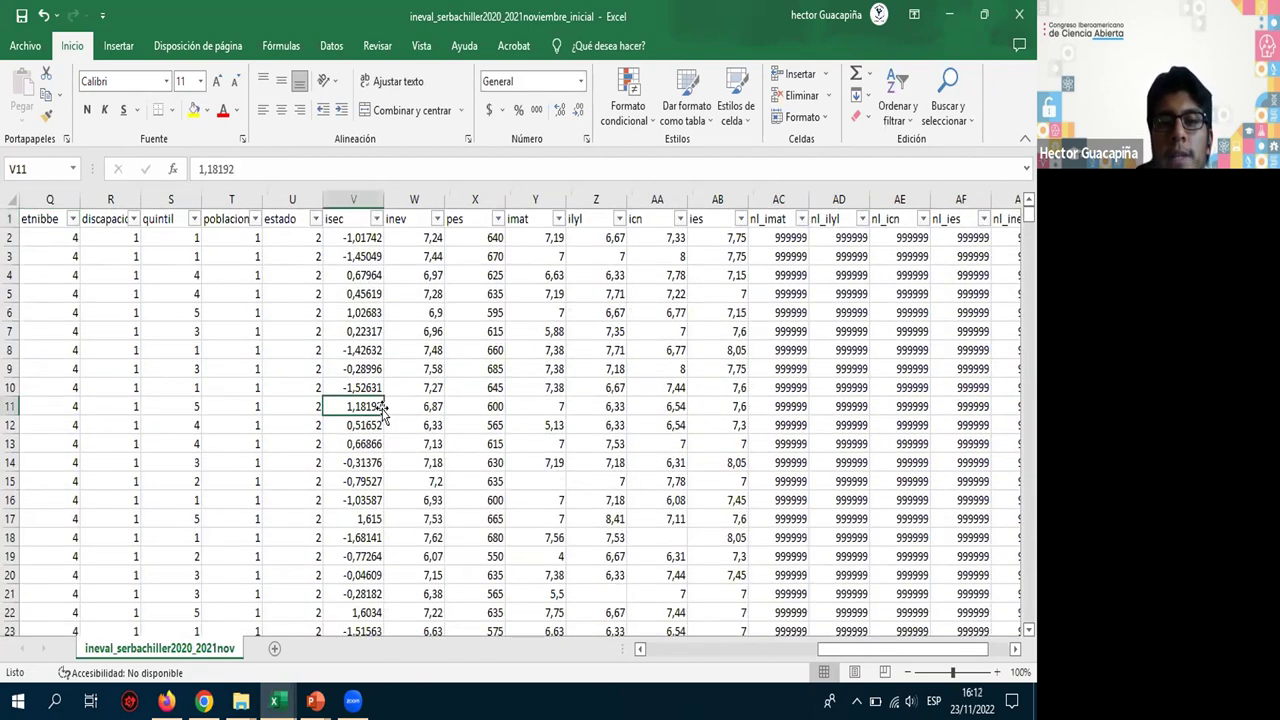
pyautogui.click(374, 218)
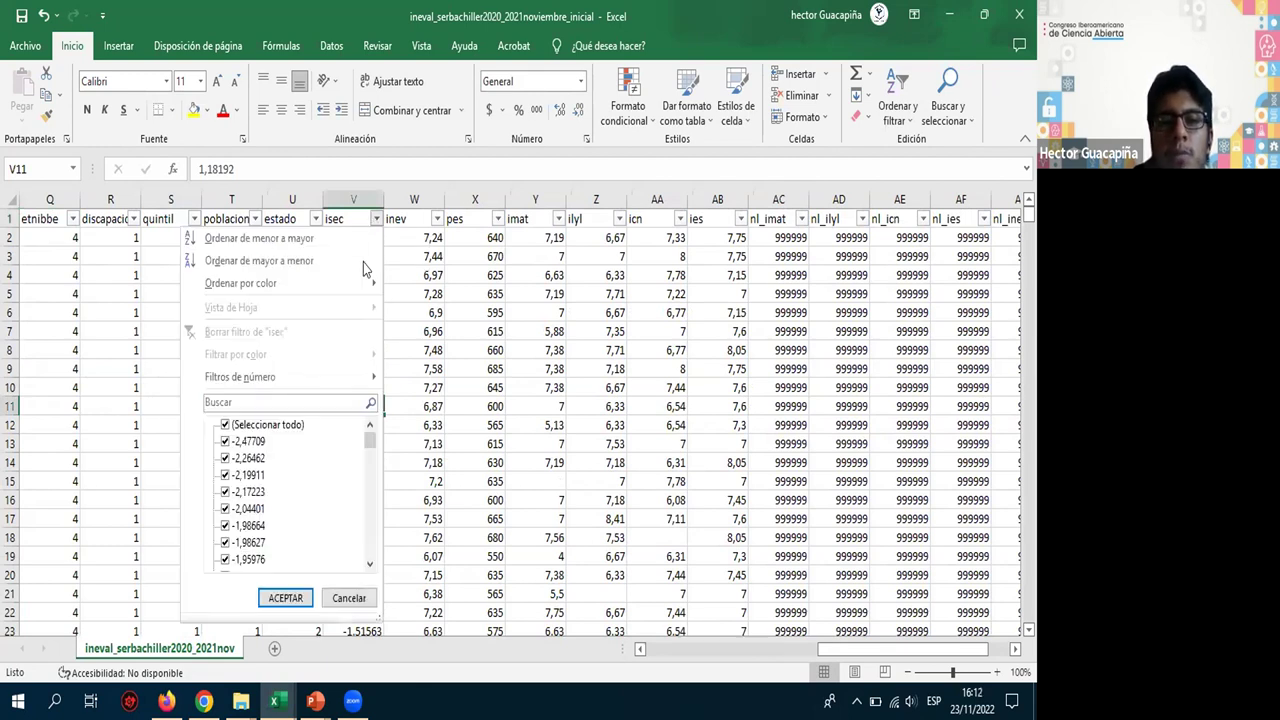
pyautogui.click(300, 426)
pyautogui.moveTo(370, 440); pyautogui.dragTo(368, 552)
pyautogui.click(242, 560)
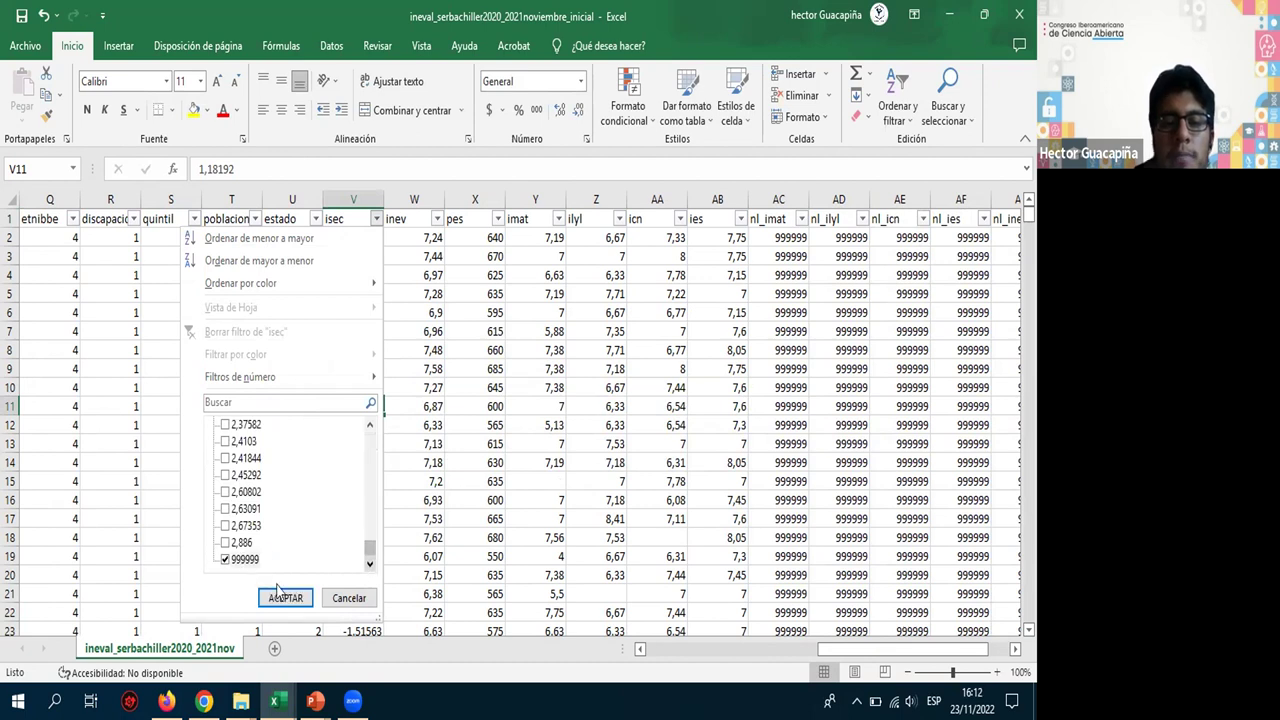
pyautogui.click(285, 597)
# - Enter the label Media in U1165, beside the isec column and two rows below the last record
pyautogui.click(362, 275)
pyautogui.click(360, 293)
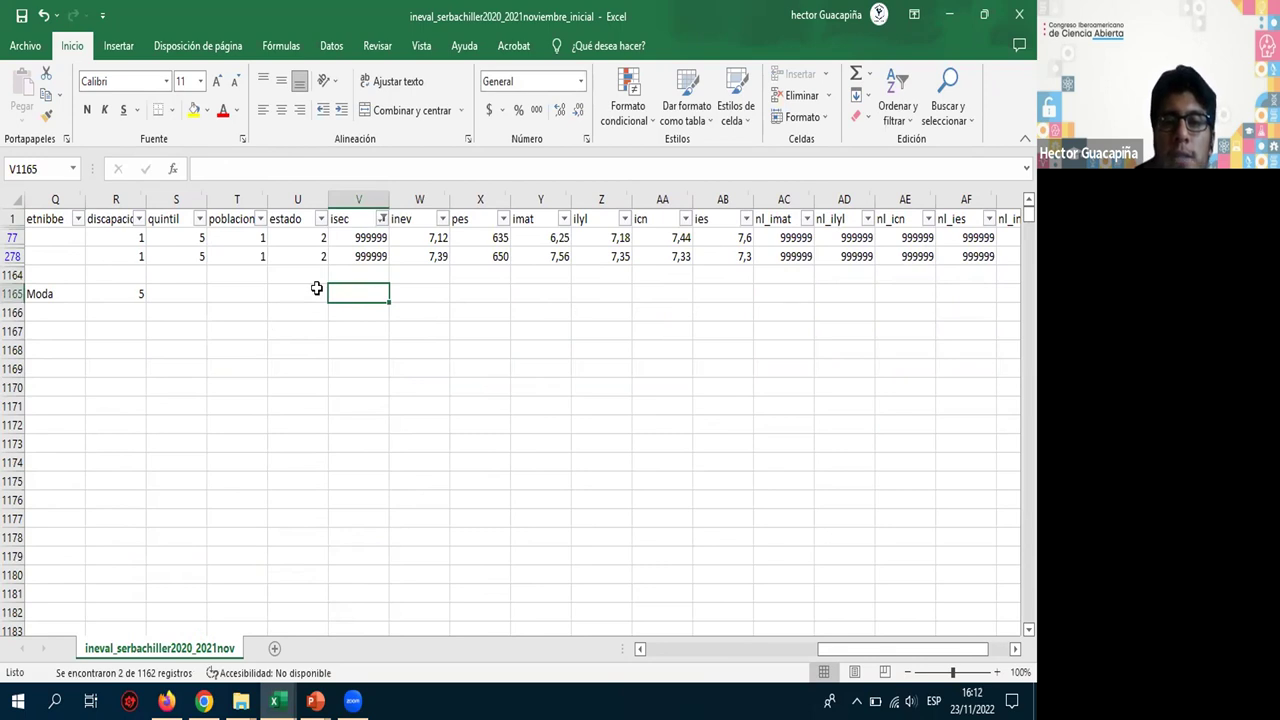
pyautogui.click(316, 292)
pyautogui.write('Media')
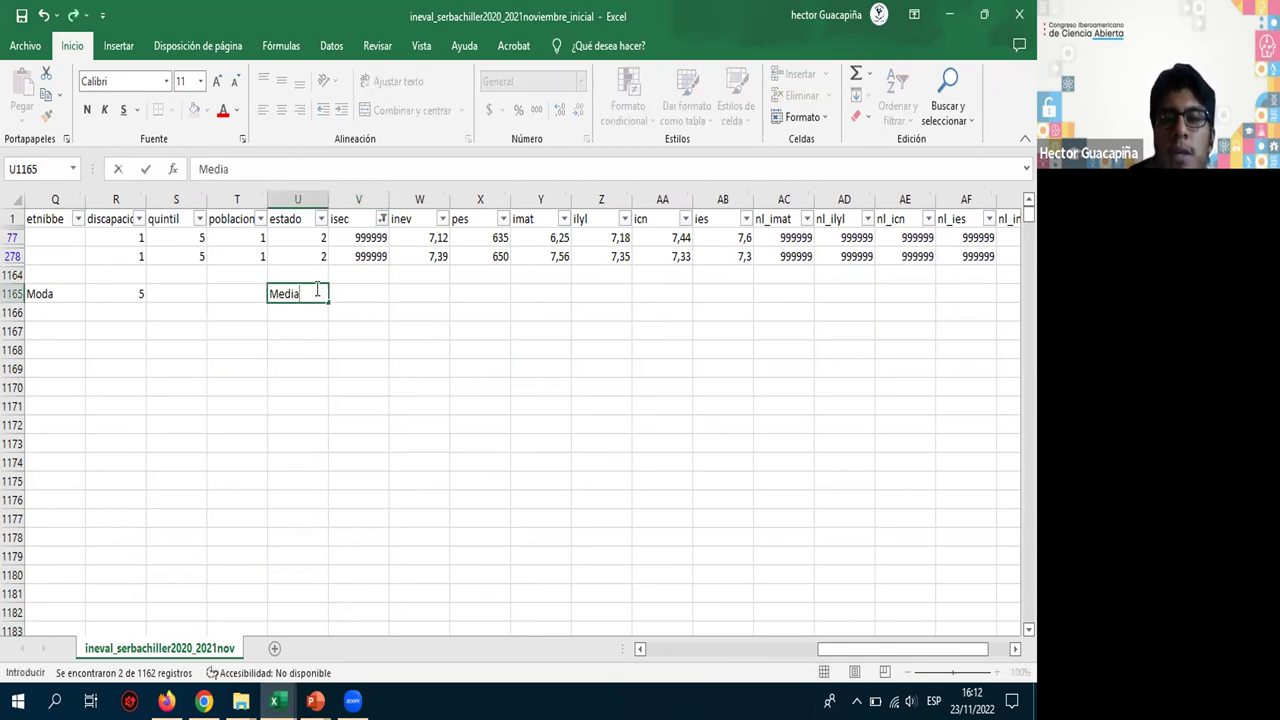
pyautogui.press('Tab')
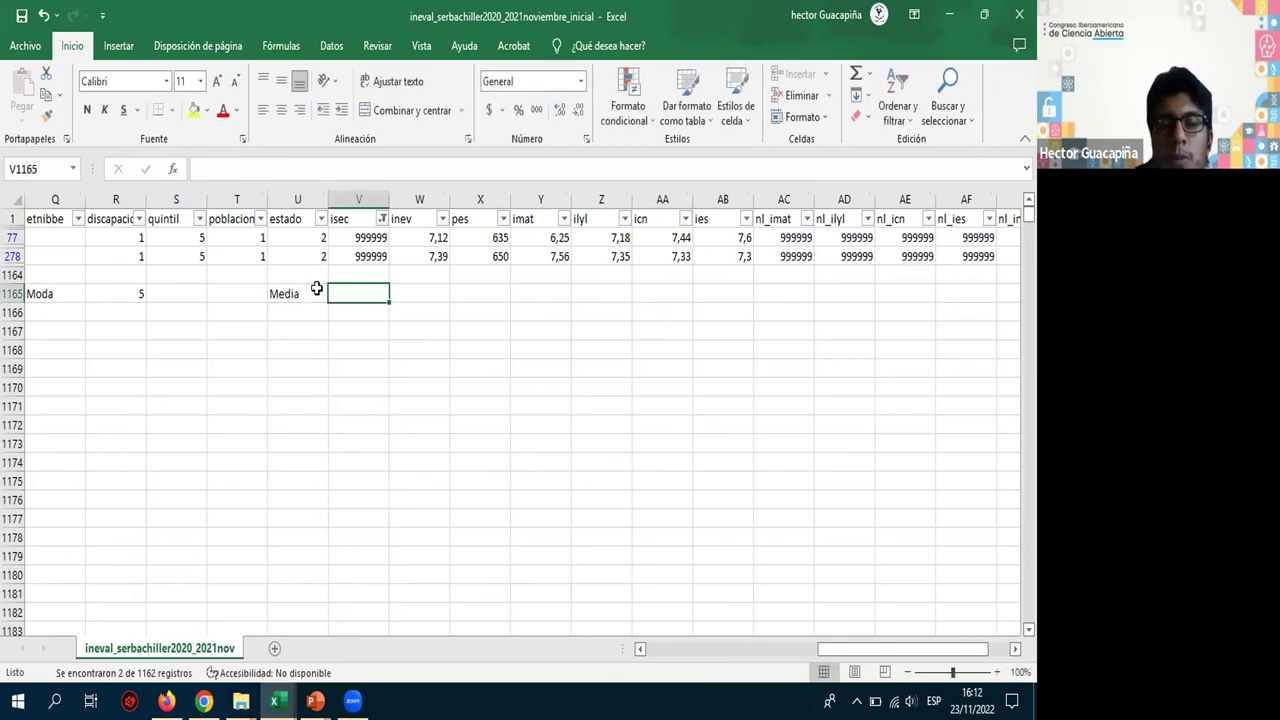
# - Reset the isec filter to include all values so every record is listed again
pyautogui.click(382, 218)
pyautogui.click(296, 427)
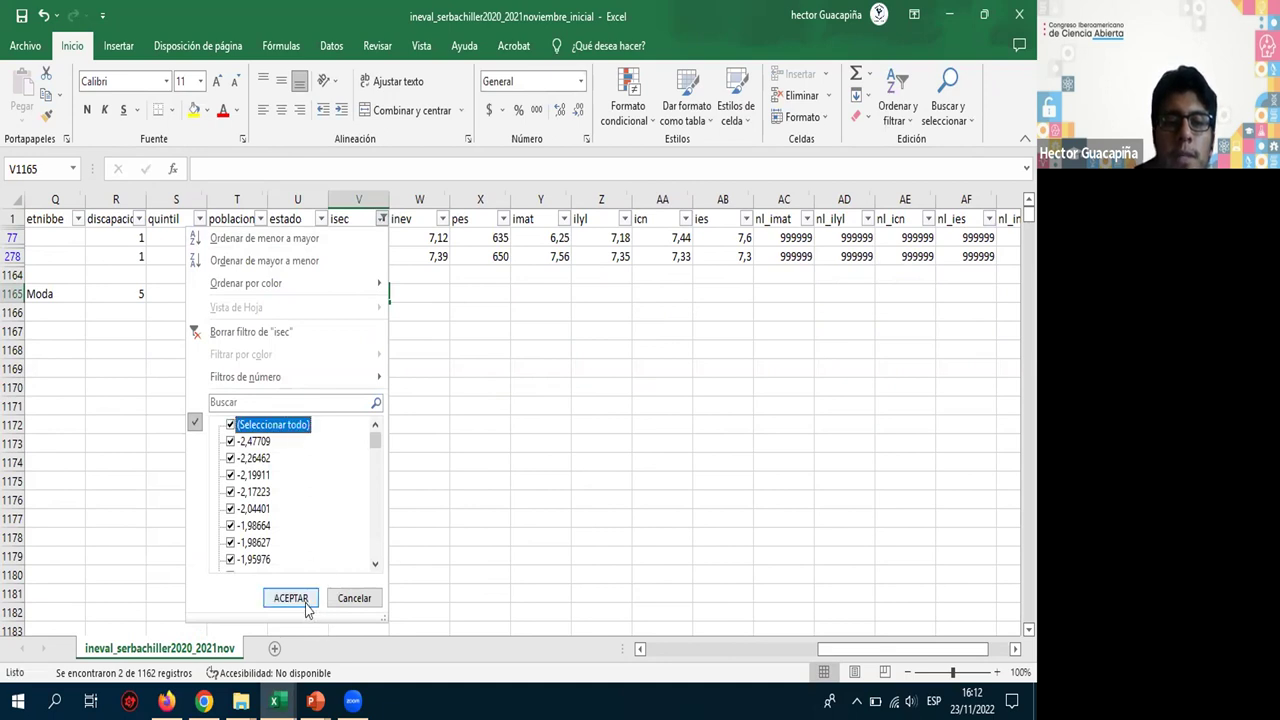
pyautogui.click(300, 600)
pyautogui.click(365, 305)
# - Calculate the average of the isec column in V1165 with the formula =PROMEDIO(V2:V1163)
pyautogui.click(358, 233)
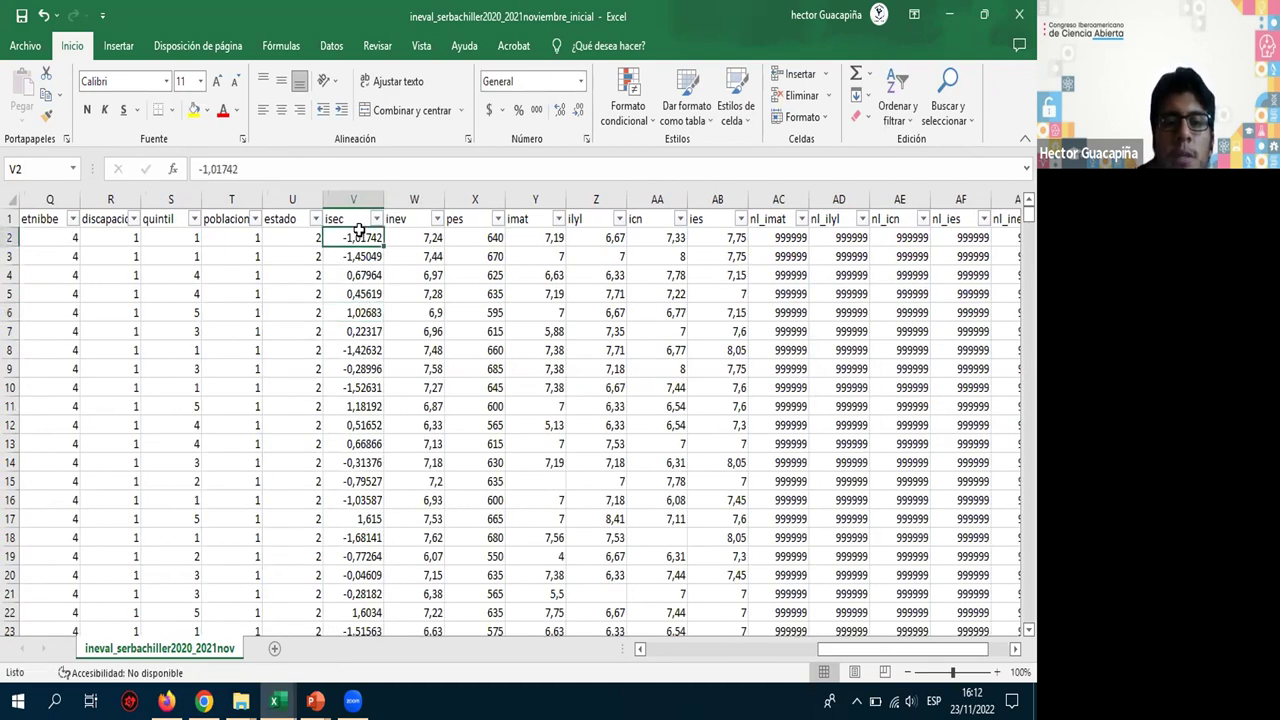
pyautogui.hotkey('ctrl', 'Down')
pyautogui.press('Down')
pyautogui.press('Down')
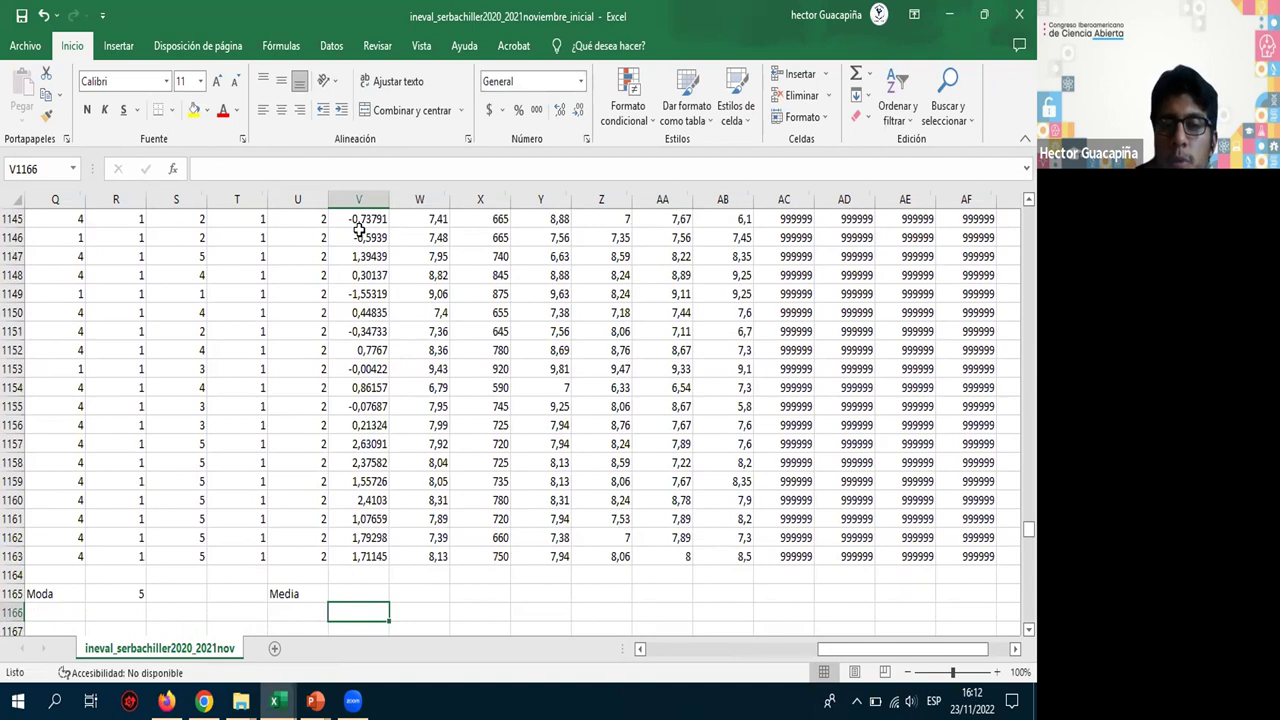
pyautogui.write('=')
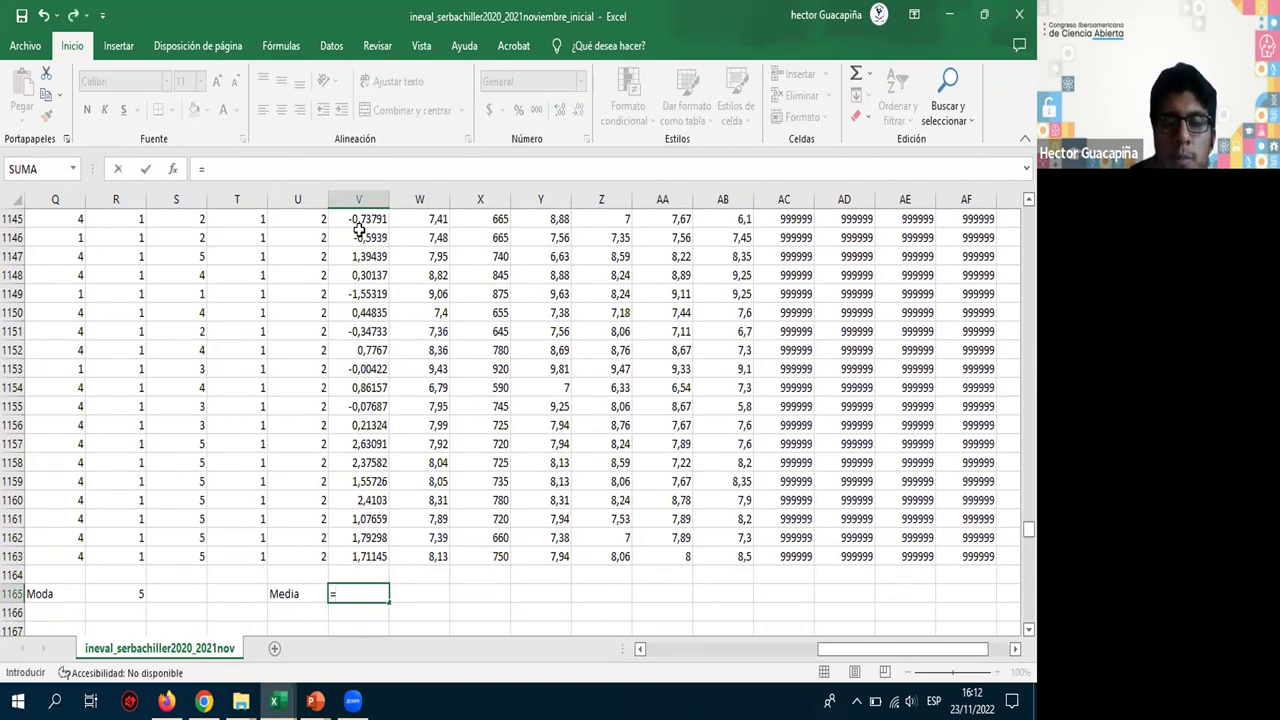
pyautogui.write('prome')
pyautogui.press('Tab')
pyautogui.press('Up')
pyautogui.press('Up')
pyautogui.hotkey('ctrl', 'shift', 'Up')
pyautogui.keyDown('shift'); pyautogui.click(358, 231); pyautogui.keyUp('shift')
pyautogui.press('Return')
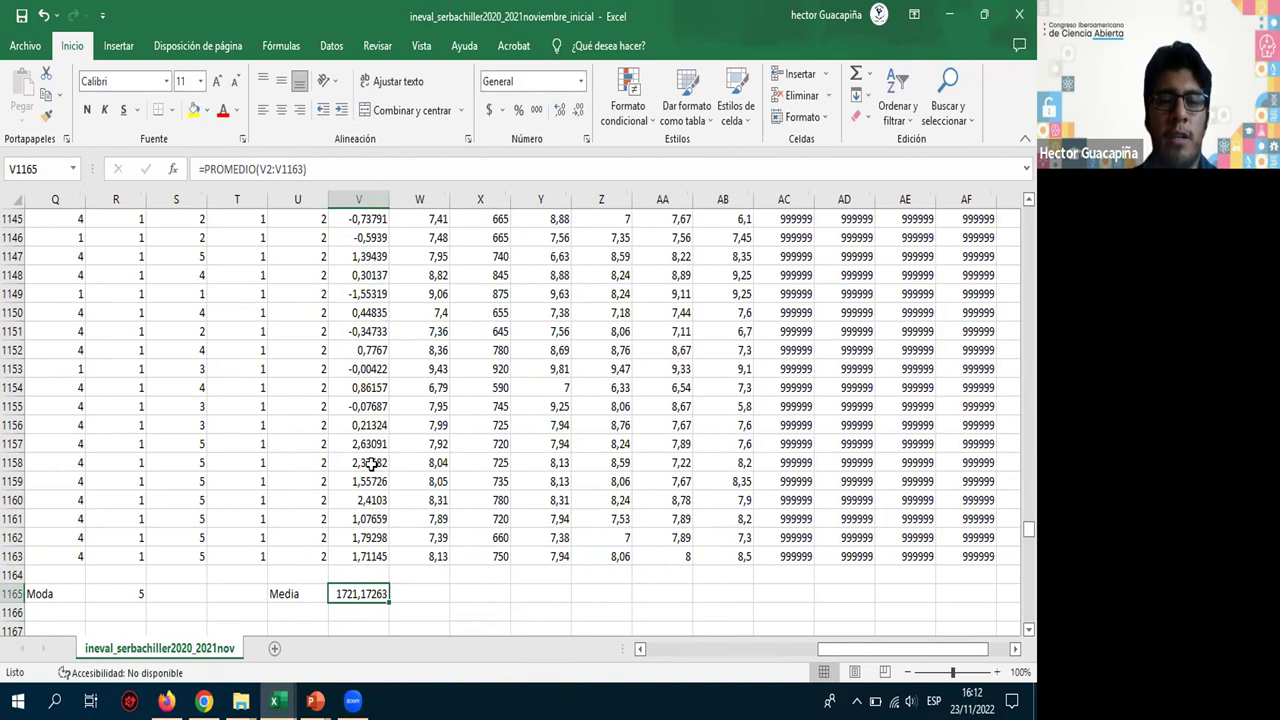
# - Filter the isec column to 999999 and clear those values in V77 and V278
pyautogui.click(371, 463)
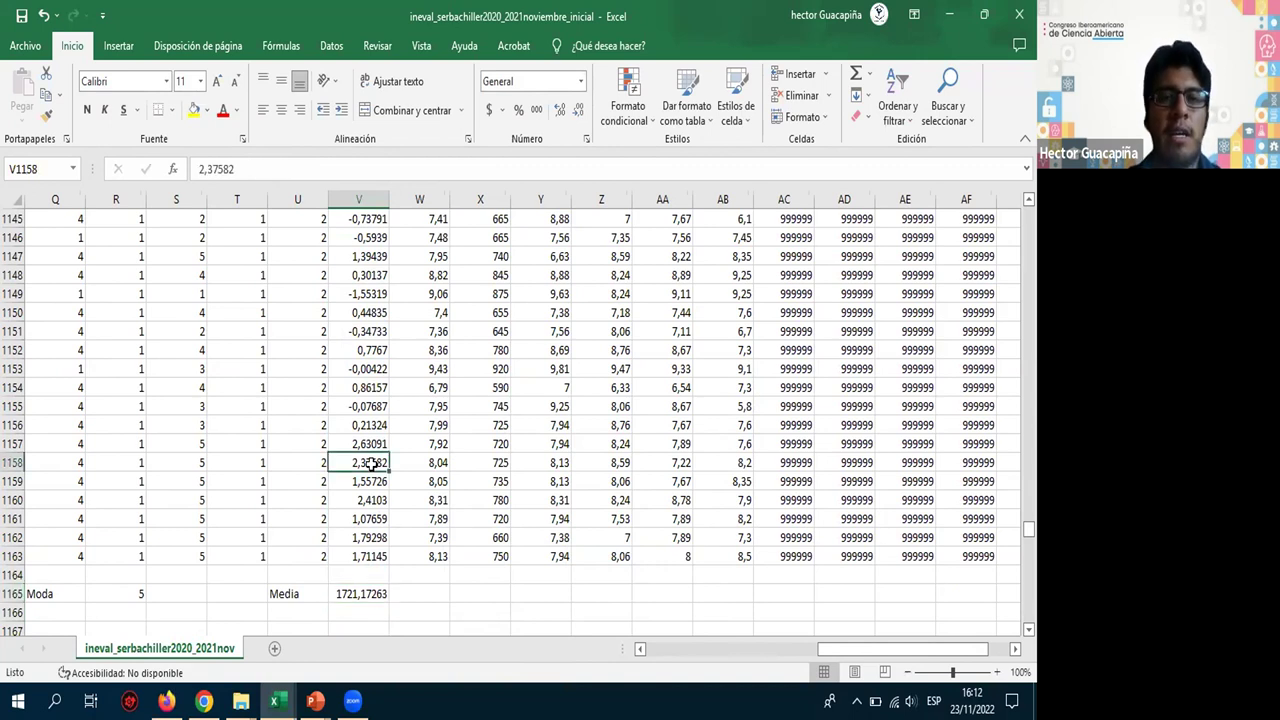
pyautogui.hotkey('ctrl', 'Up')
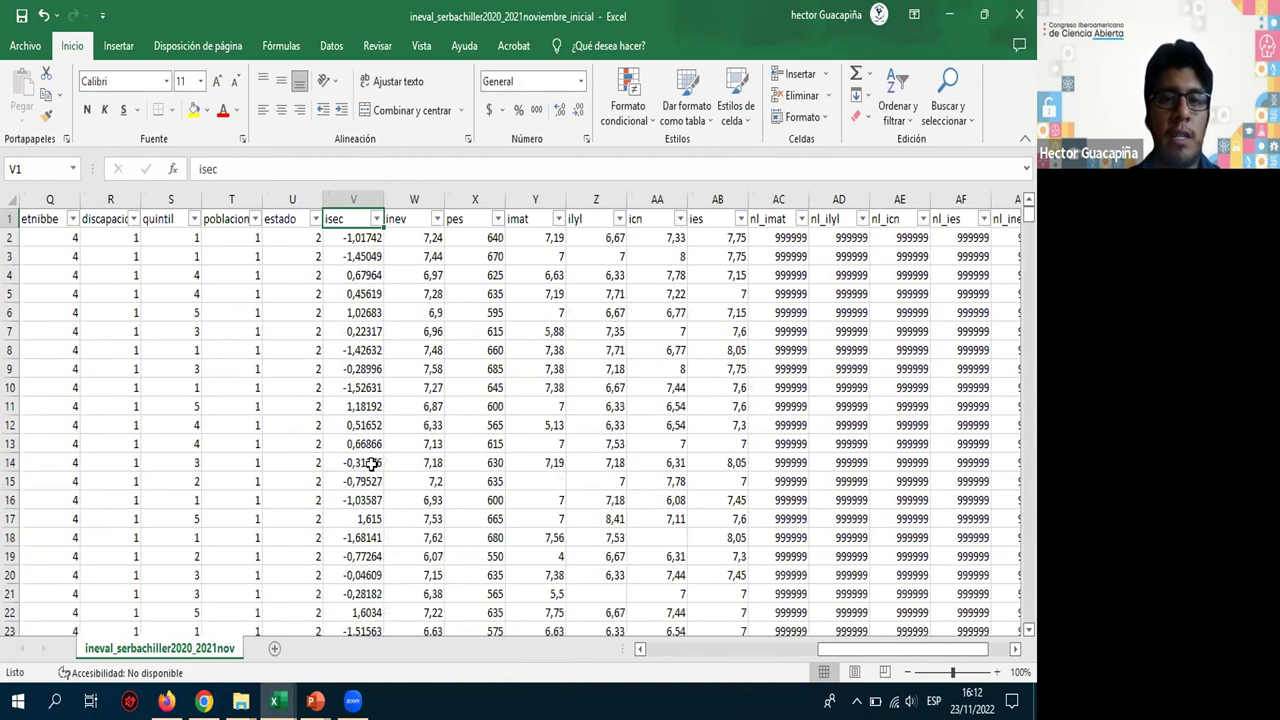
pyautogui.click(285, 425)
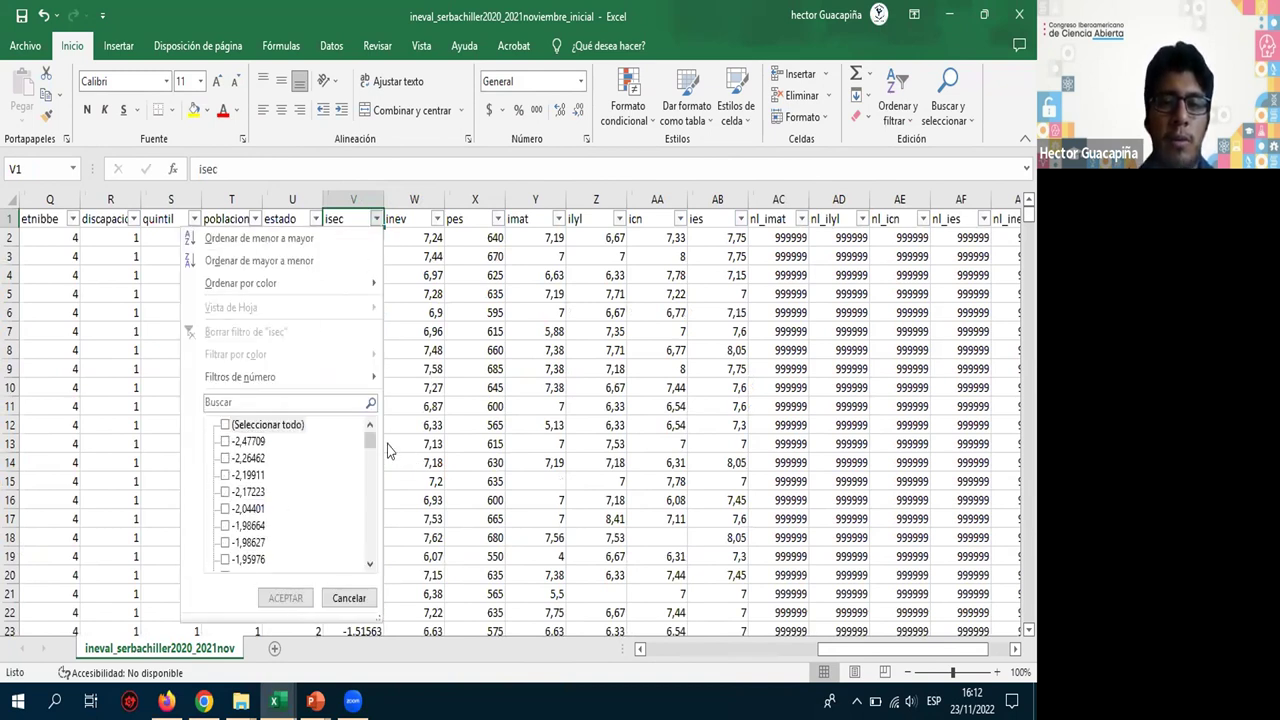
pyautogui.moveTo(370, 445); pyautogui.dragTo(370, 552)
pyautogui.click(234, 560)
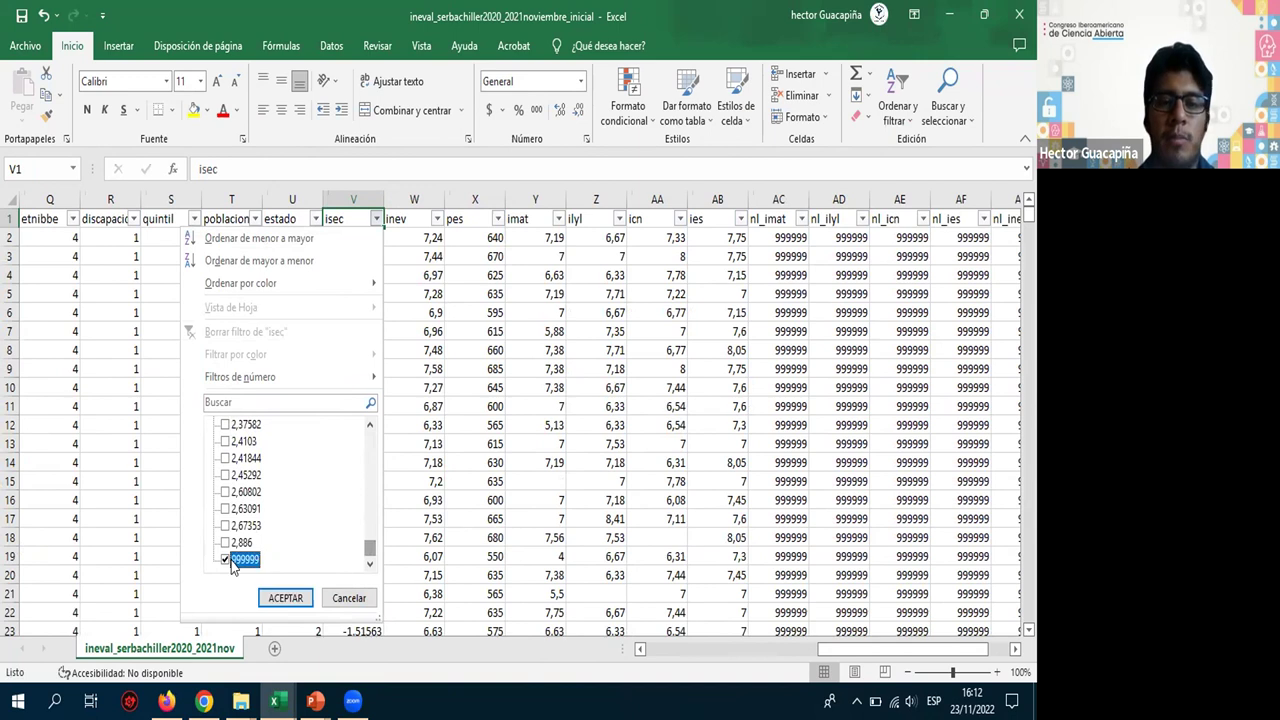
pyautogui.click(286, 598)
pyautogui.moveTo(366, 240); pyautogui.dragTo(366, 257)
pyautogui.press('Delete')
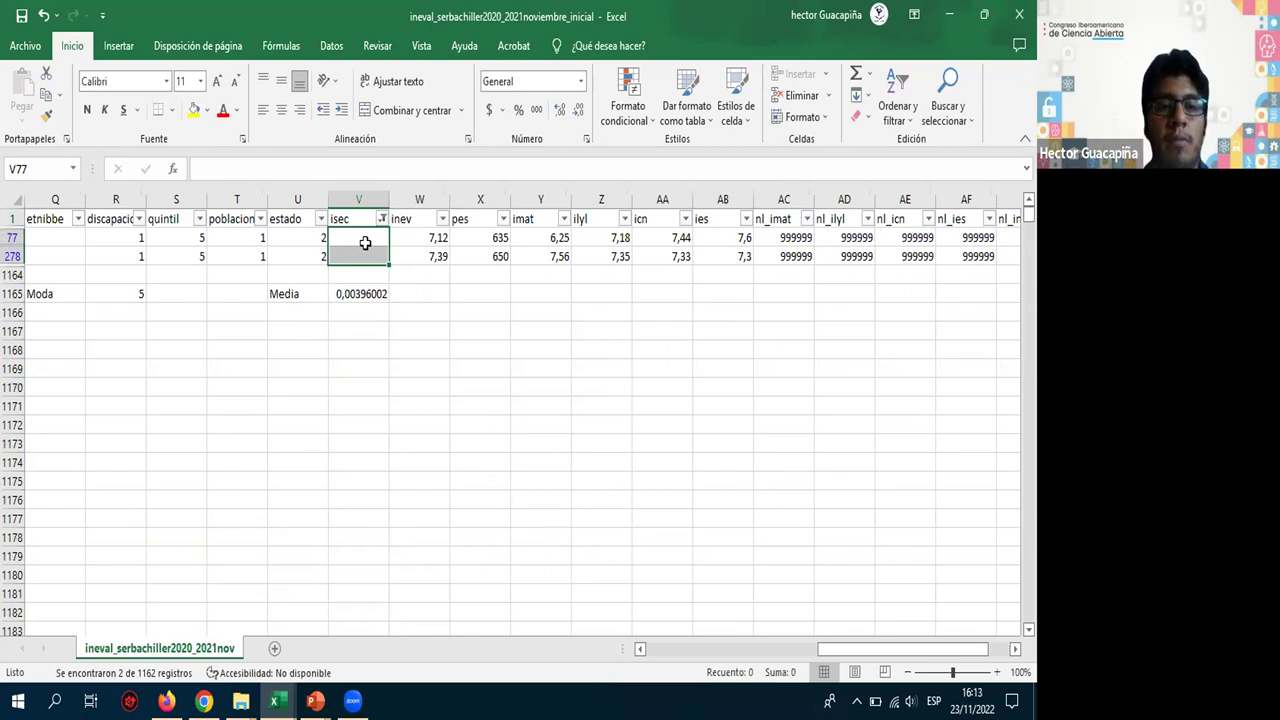
# - Select all values again in the isec filter to bring back the full set of records
pyautogui.click(382, 218)
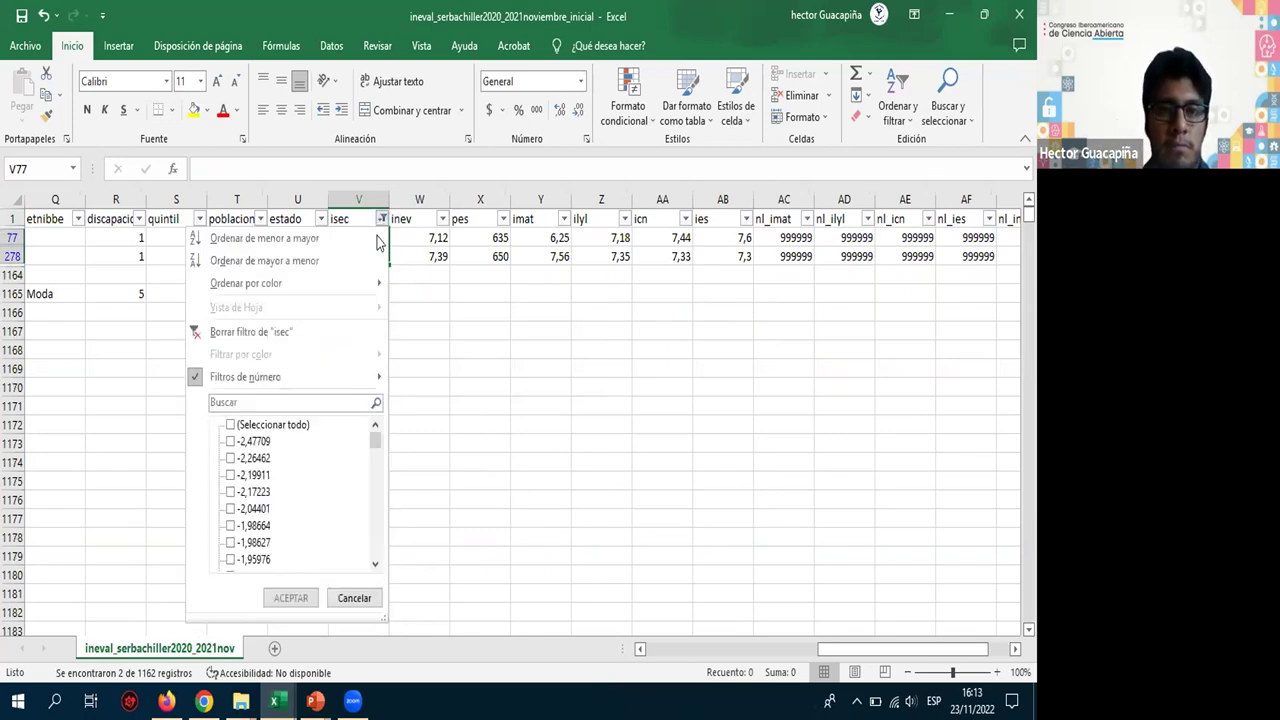
pyautogui.click(296, 425)
pyautogui.click(291, 597)
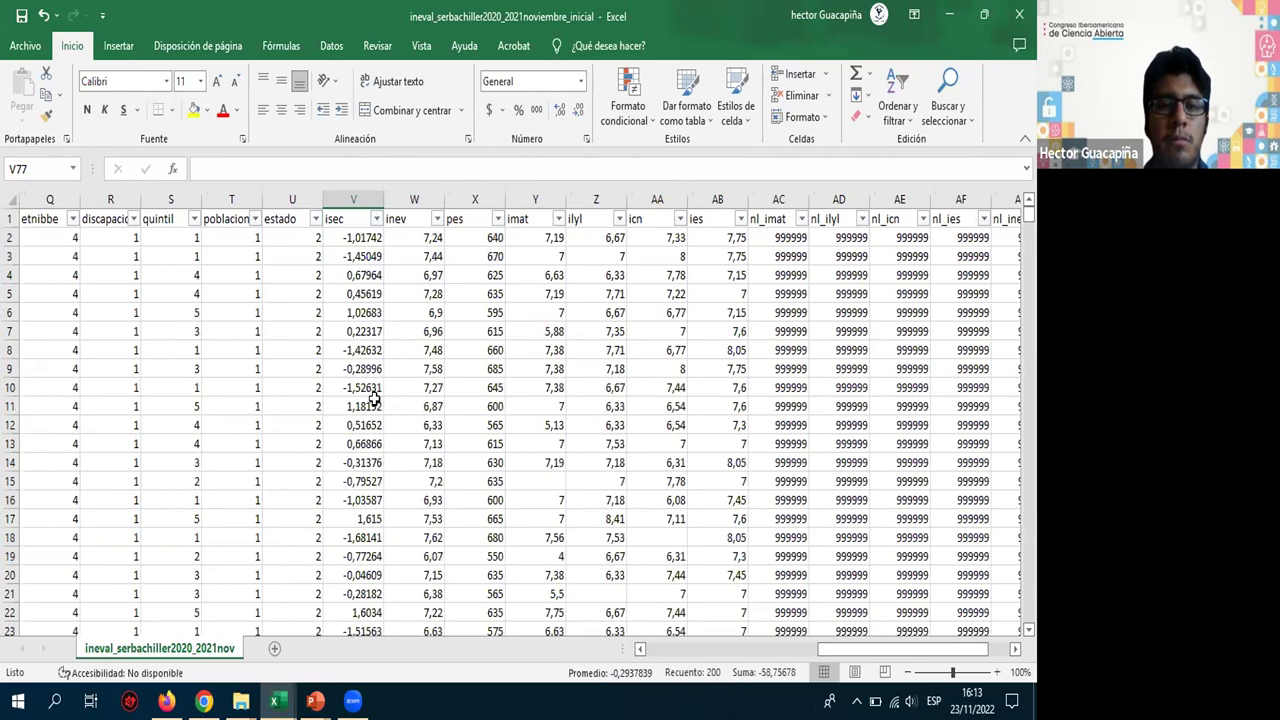
# - Examine the isec column past its blank cells down to the recalculated average in V1165
pyautogui.click(372, 400)
pyautogui.hotkey('ctrl', 'Down')
pyautogui.press('Down')
pyautogui.press('Down')
pyautogui.press('Down')
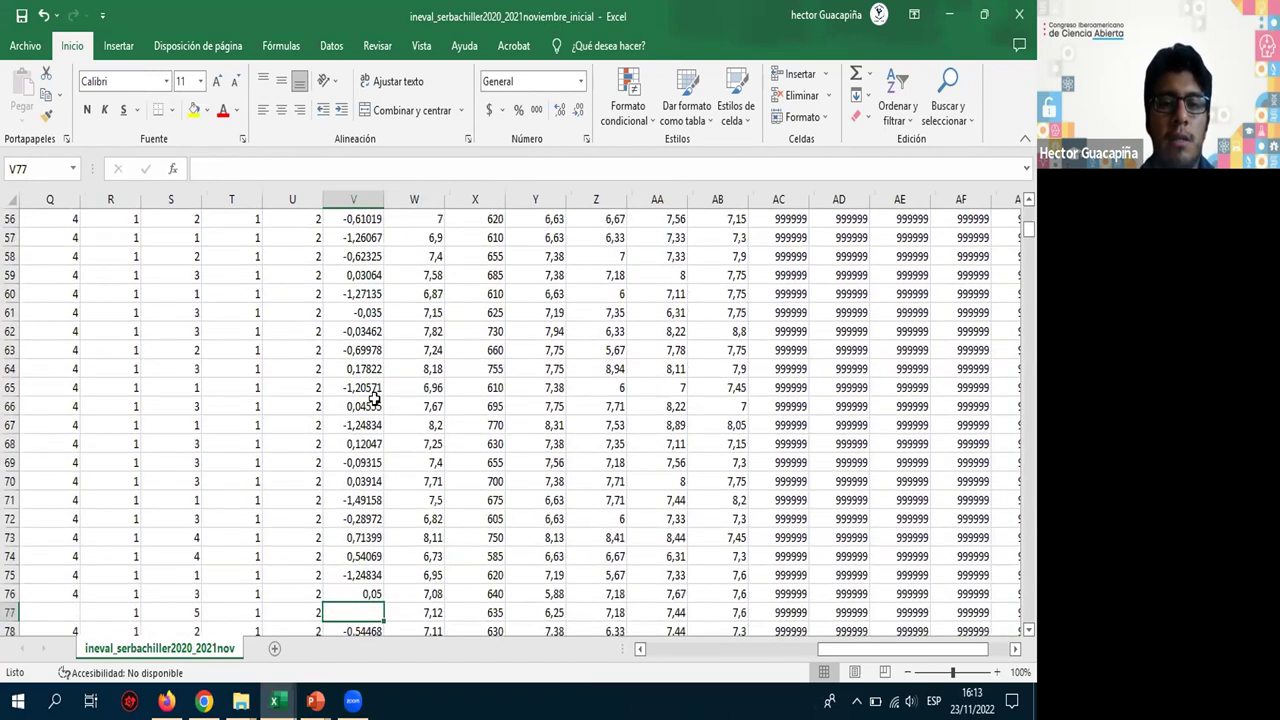
pyautogui.hotkey('ctrl', 'Down')
pyautogui.hotkey('ctrl', 'Down')
pyautogui.hotkey('ctrl', 'Down')
pyautogui.hotkey('ctrl', 'Down')
pyautogui.hotkey('ctrl', 'Down')
pyautogui.hotkey('ctrl', 'Down')
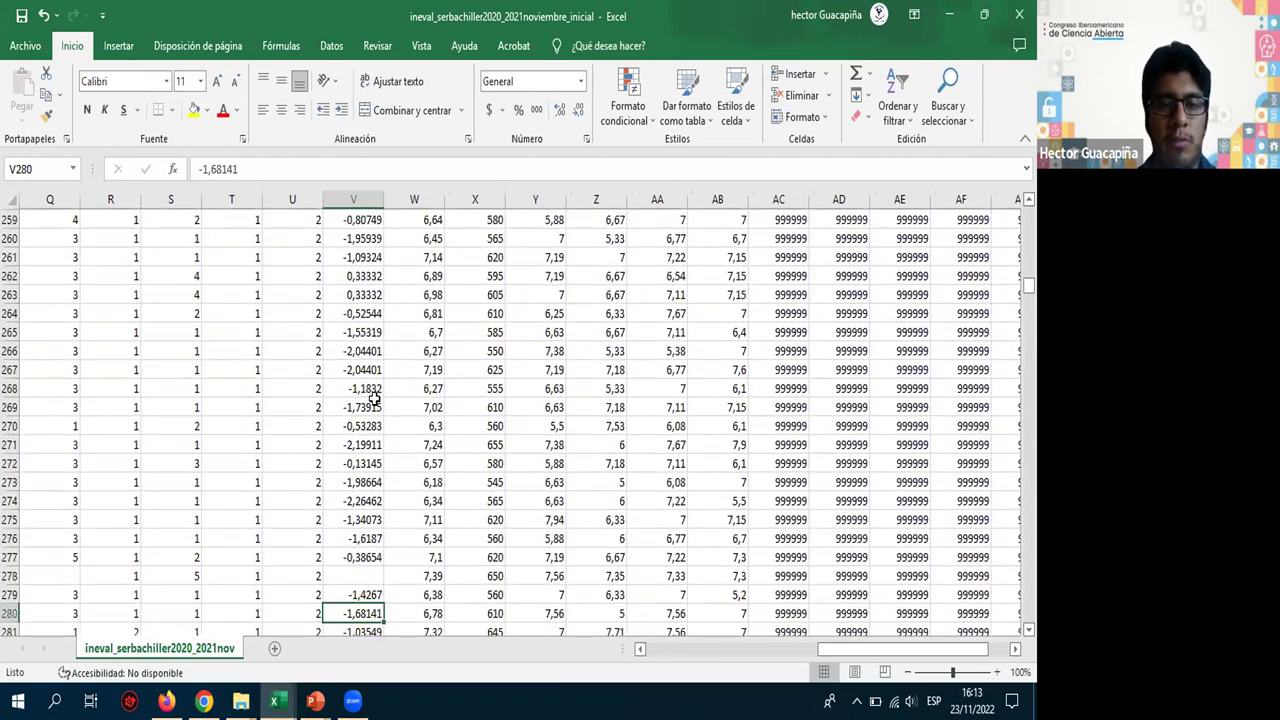
pyautogui.press('Down')
pyautogui.press('Down')
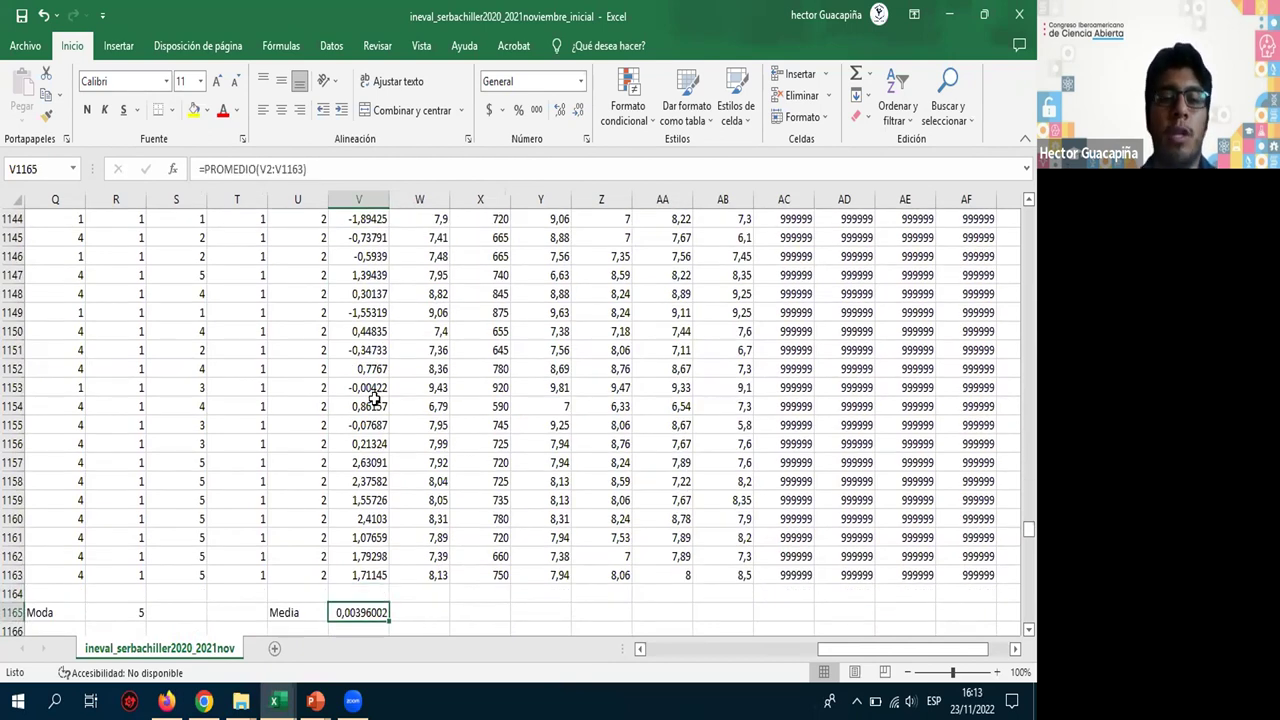
# - Fill the blank isec cell V278 with the mean from V1165 pasted as a value, and go to blank cell V77
pyautogui.hotkey('ctrl', 'c')
pyautogui.press('Up')
pyautogui.press('Up')
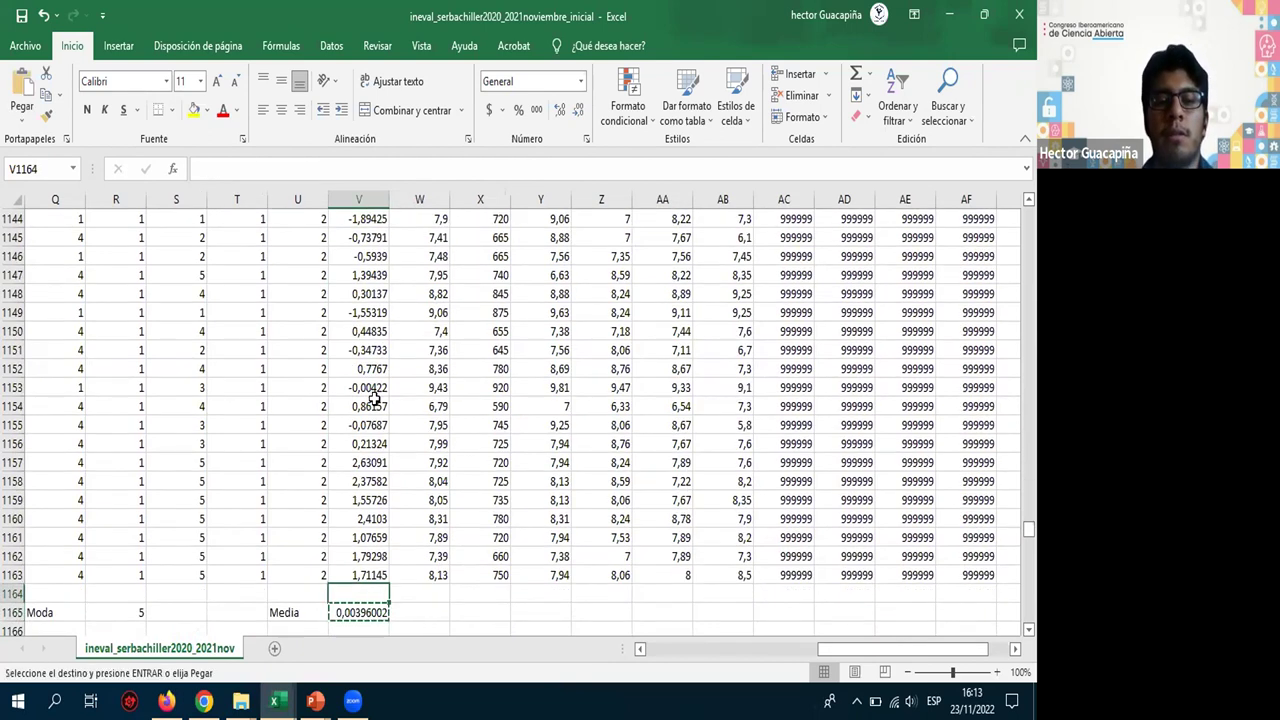
pyautogui.hotkey('ctrl', 'Up')
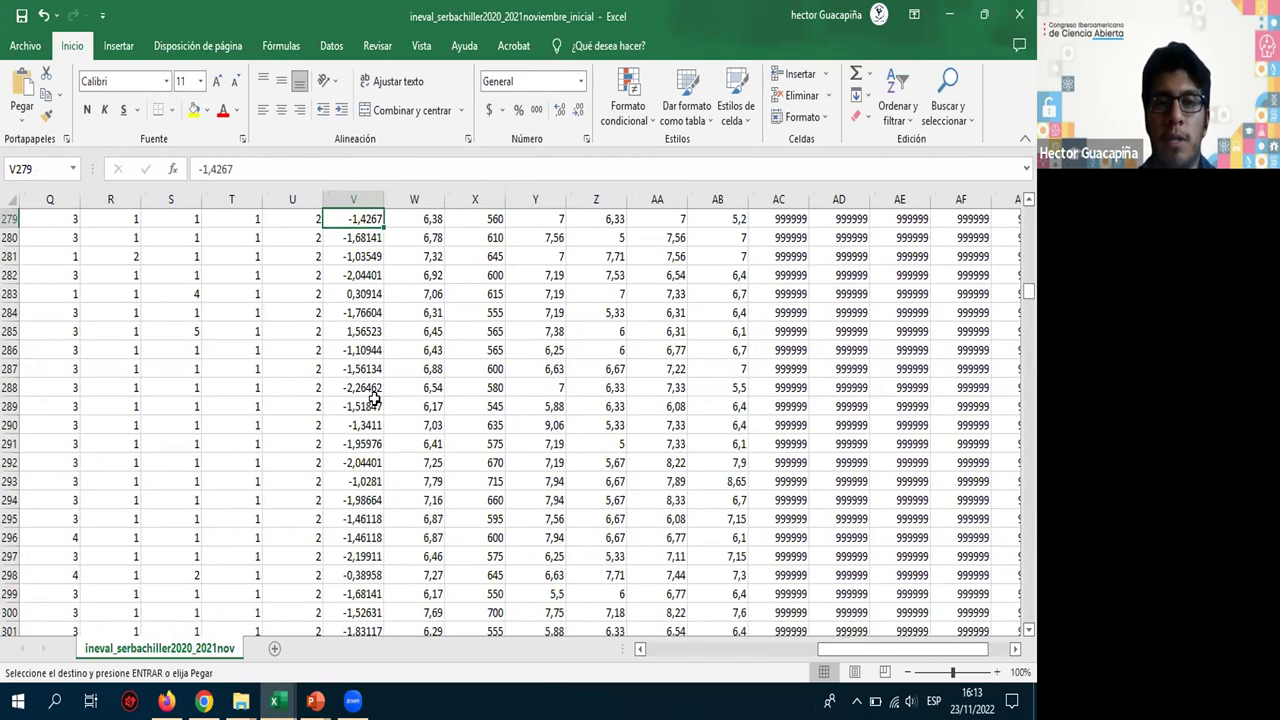
pyautogui.press('Up')
pyautogui.hotkey('shift', 'F10')
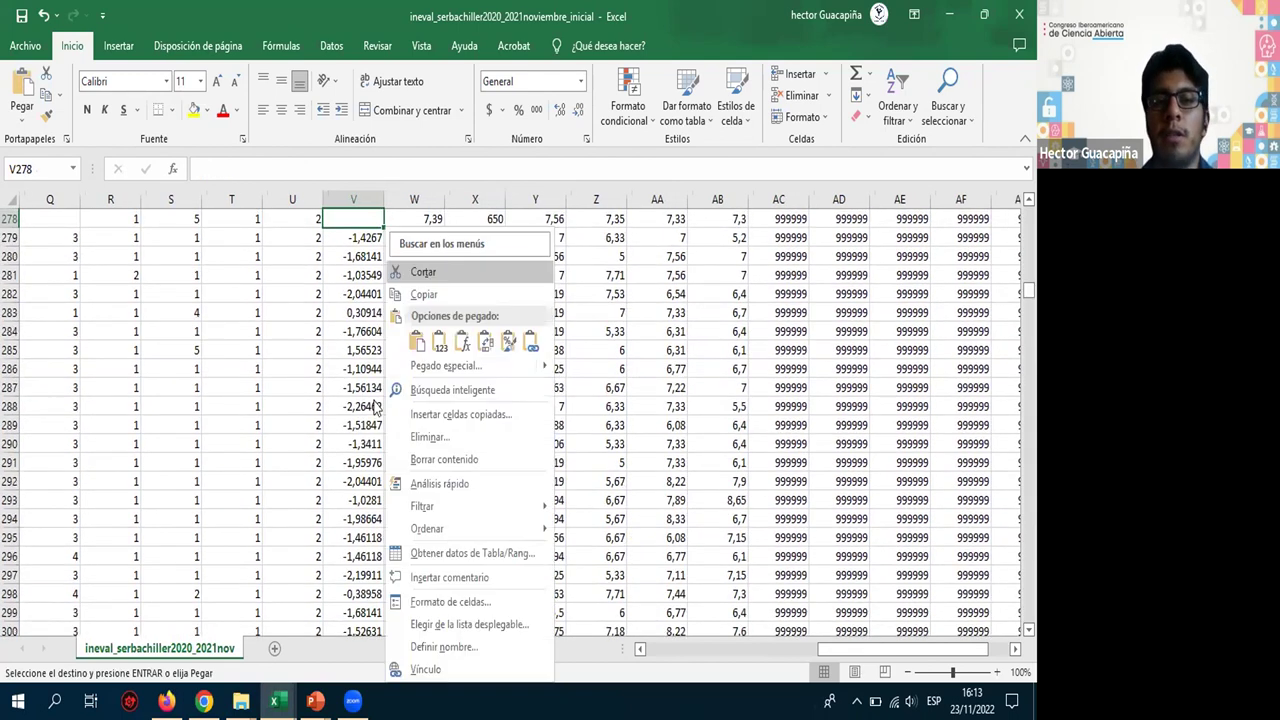
pyautogui.press('v')
pyautogui.press('Up')
pyautogui.hotkey('ctrl', 'Up')
pyautogui.press('Up')
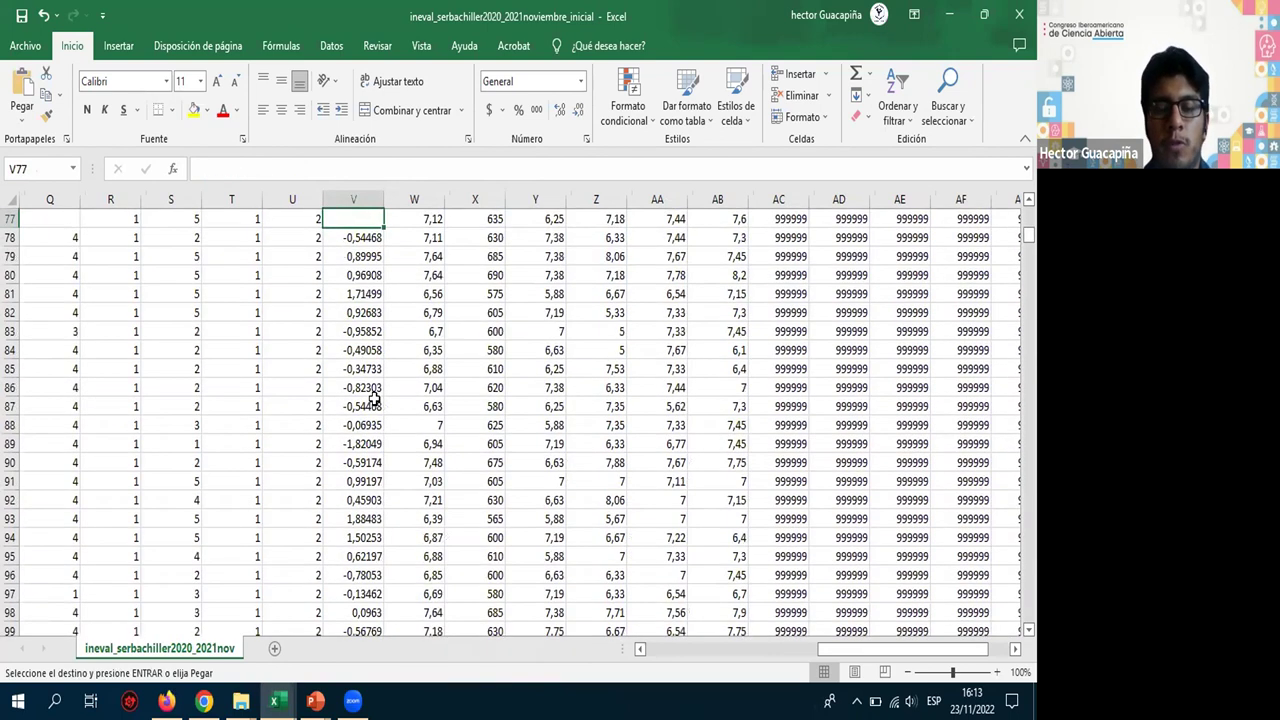
# - Try to paste the copied mean with its formula into V77, and remove it again
pyautogui.hotkey('ctrl', 'v')
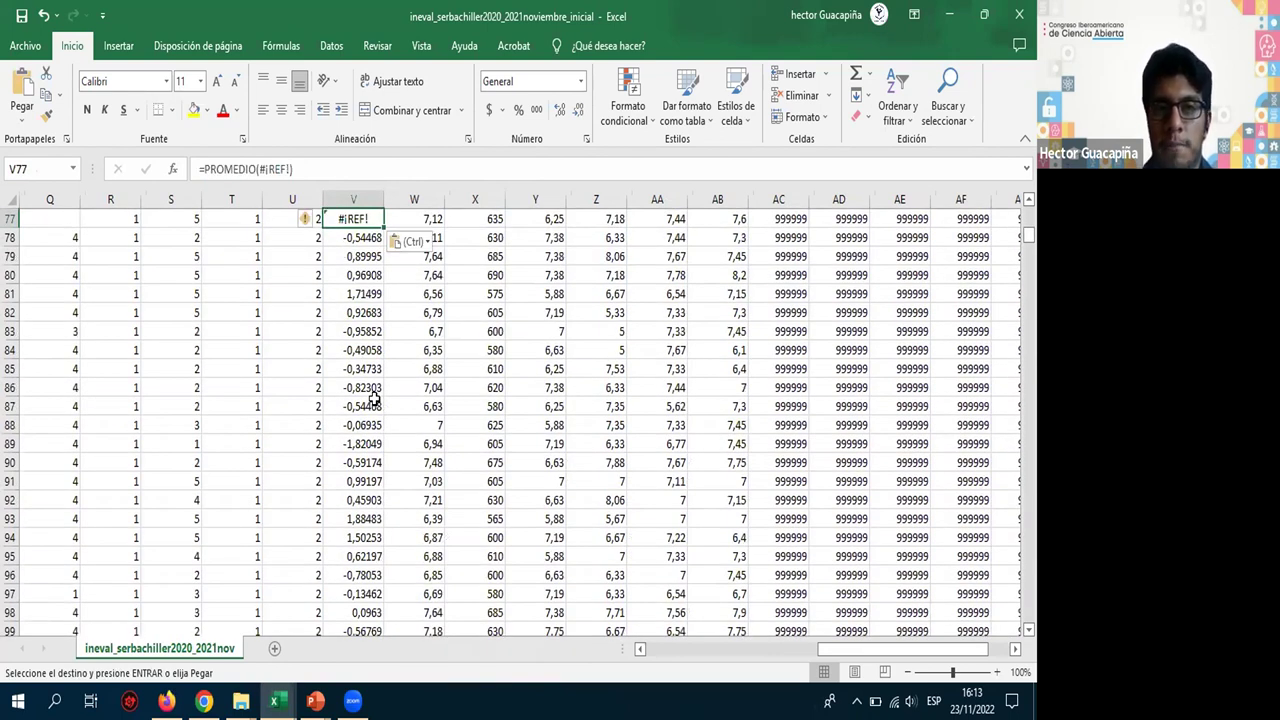
pyautogui.press('Up')
pyautogui.press('Up')
pyautogui.press('Down')
pyautogui.press('Down')
pyautogui.press('Delete')
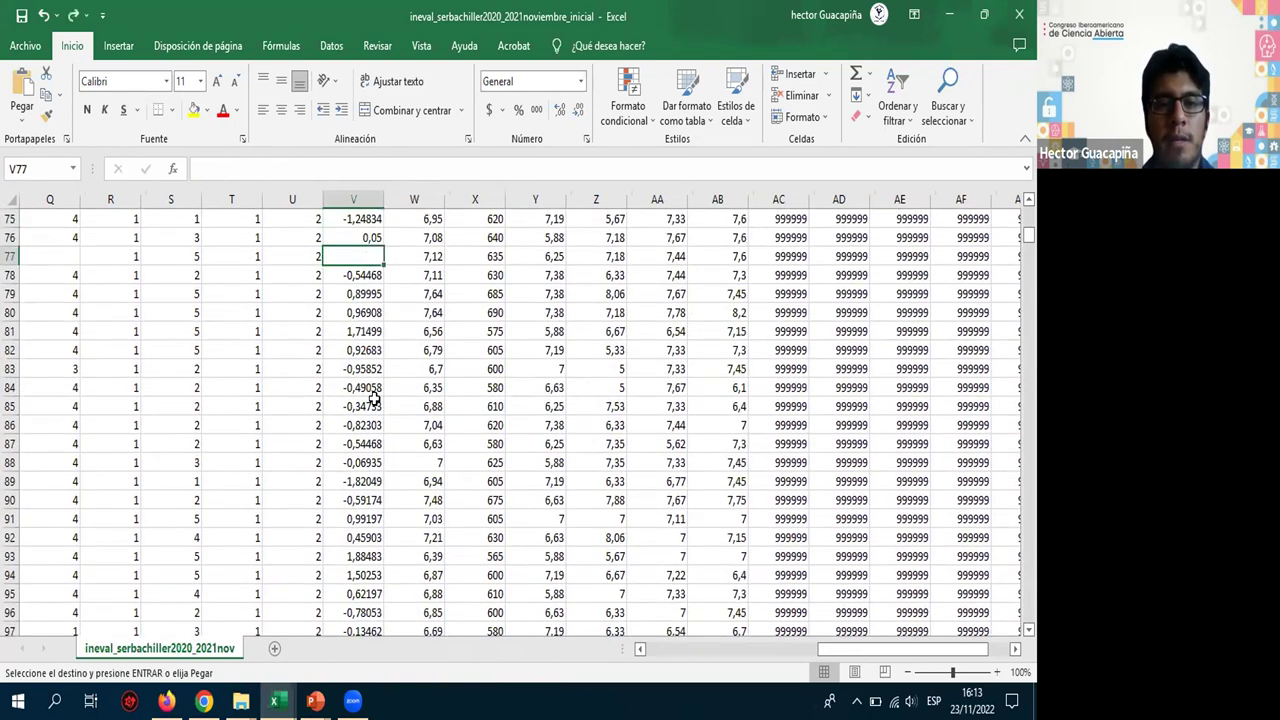
# - Paste the copied isec mean into V77 as a value only and return to the isec header
pyautogui.rightClick(372, 399)
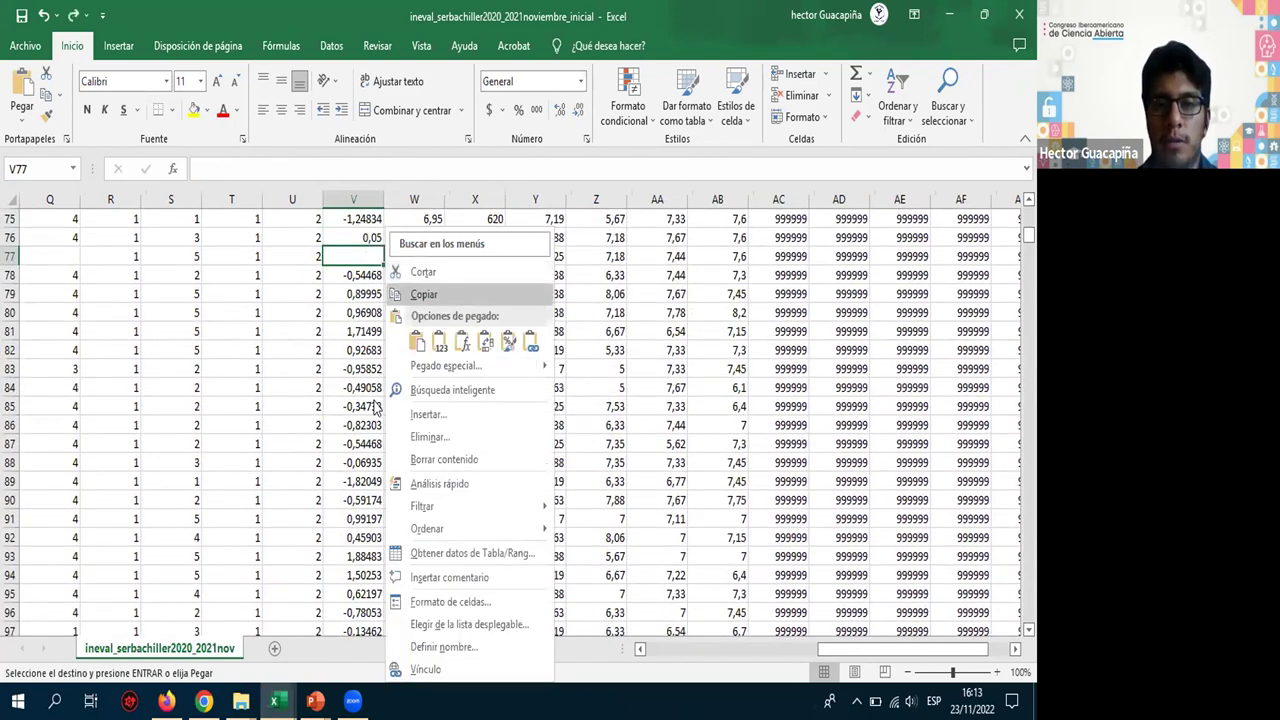
pyautogui.press('v')
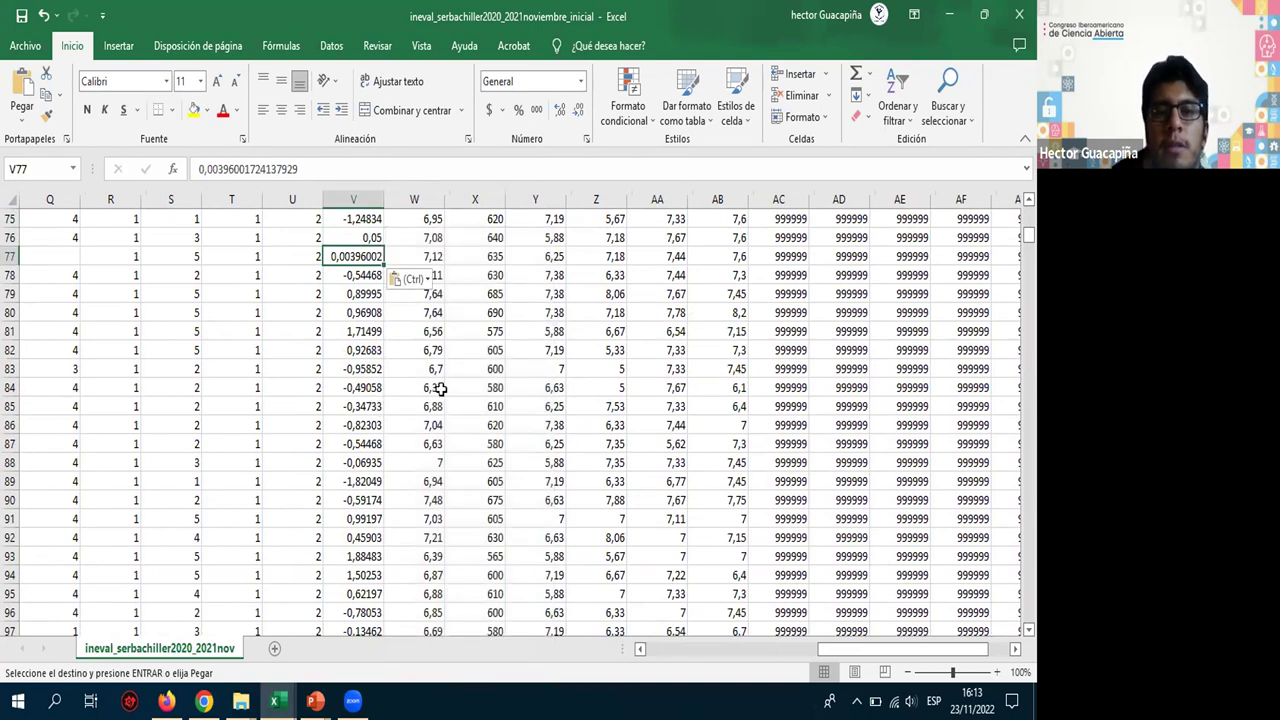
pyautogui.scroll(5, 440, 388)
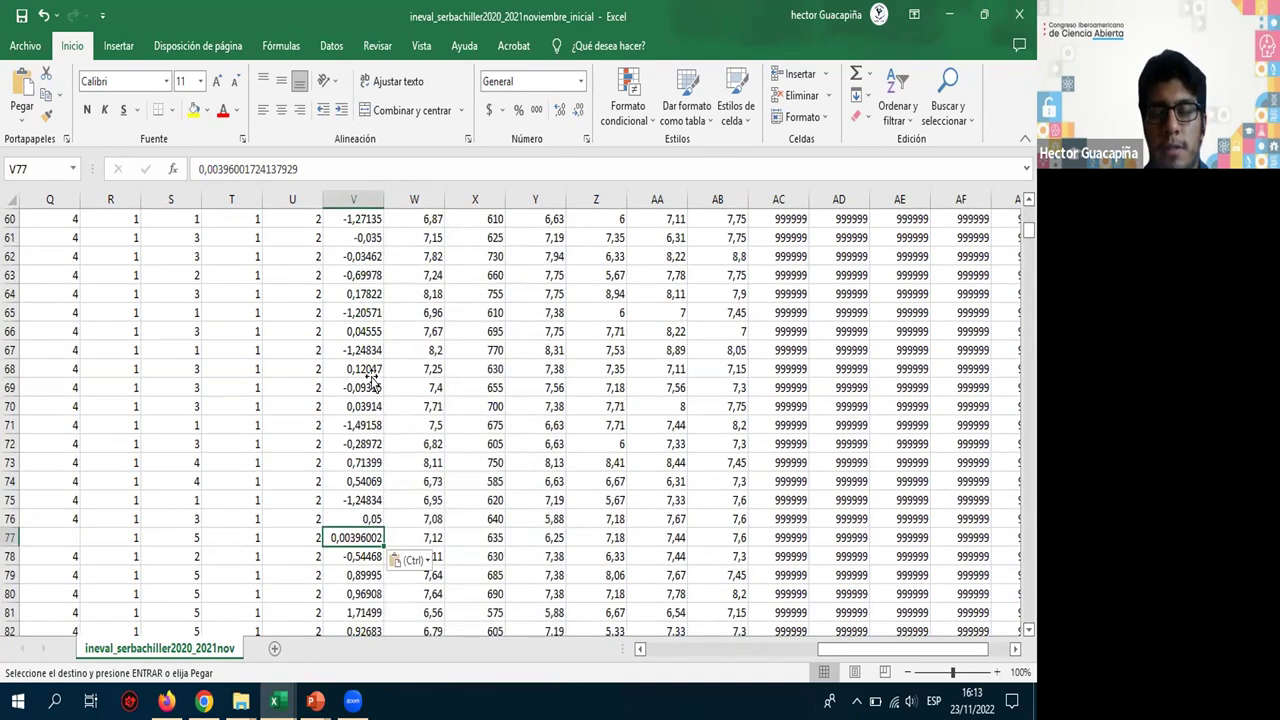
pyautogui.click(372, 372)
pyautogui.hotkey('ctrl', 'Up')
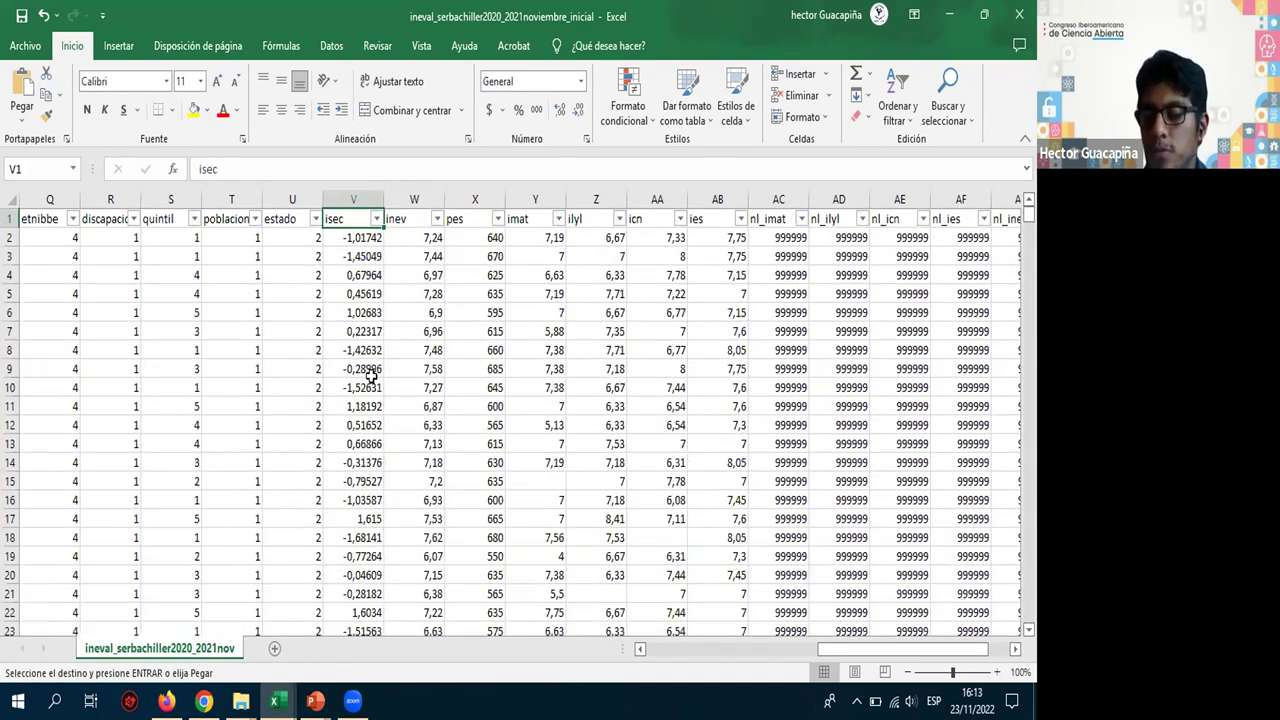
# - Check the filter value lists of the isec, inev and pes columns for blank or invalid entries
pyautogui.click(376, 219)
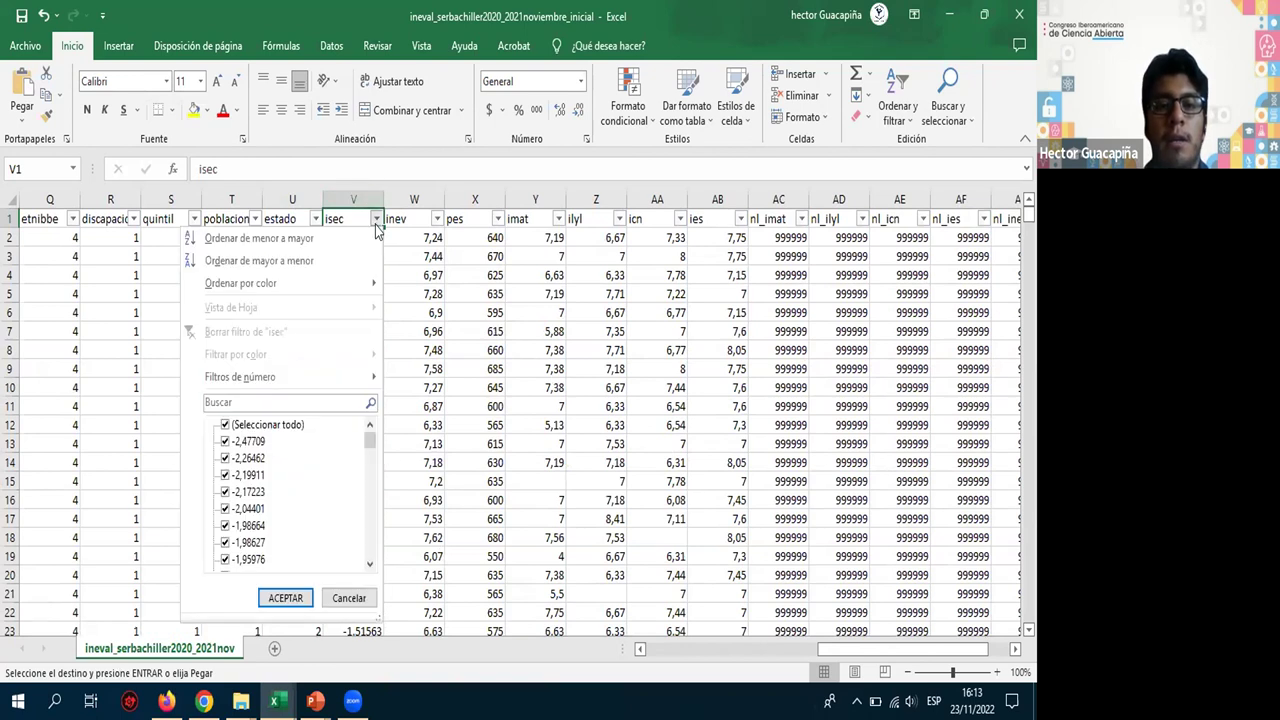
pyautogui.moveTo(375, 437); pyautogui.dragTo(379, 582)
pyautogui.click(460, 278)
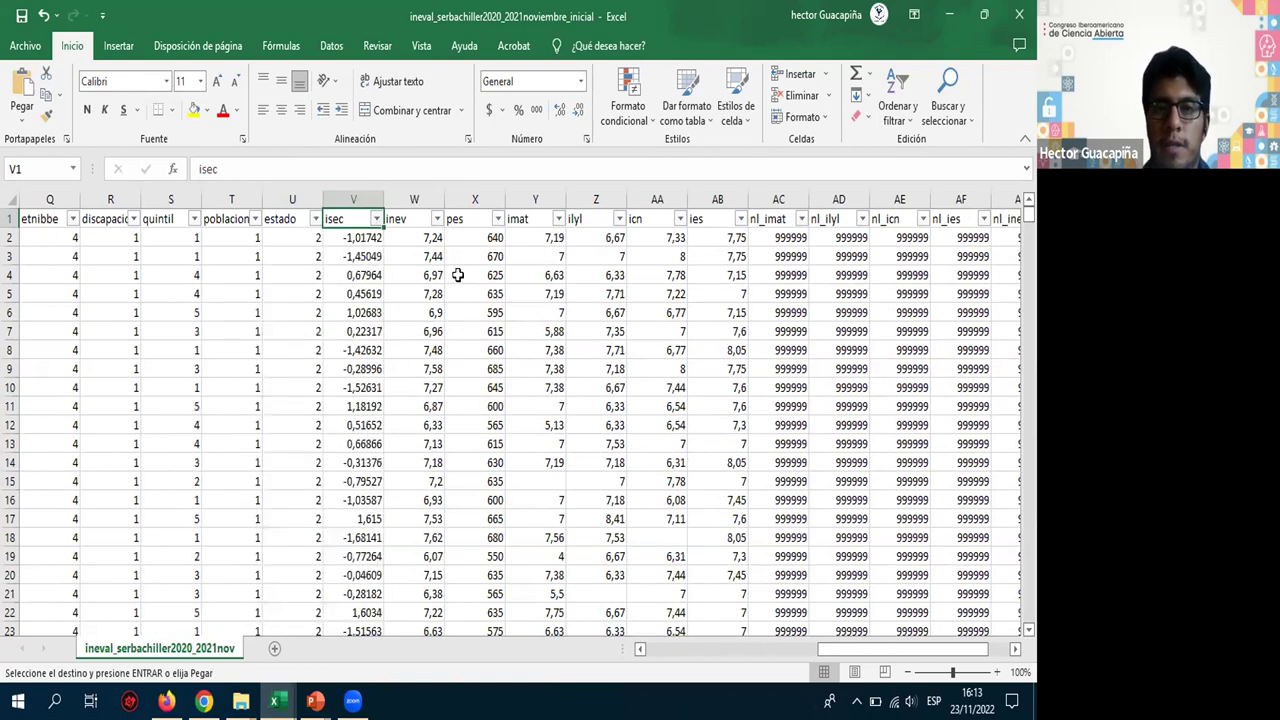
pyautogui.click(437, 219)
pyautogui.moveTo(432, 445); pyautogui.dragTo(440, 583)
pyautogui.click(523, 325)
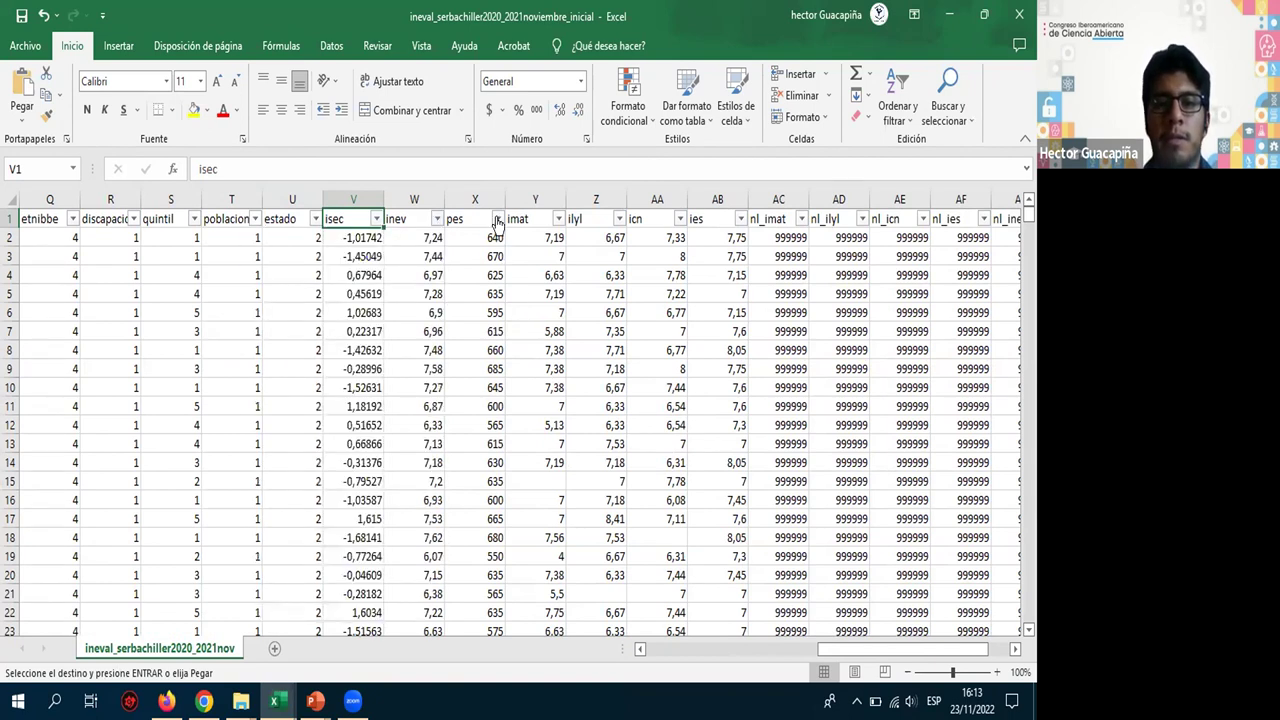
pyautogui.click(497, 218)
pyautogui.moveTo(486, 448); pyautogui.dragTo(492, 560)
pyautogui.click(550, 242)
# - Filter the imat column to show only the NA and blank (Vacías) entries
pyautogui.click(557, 218)
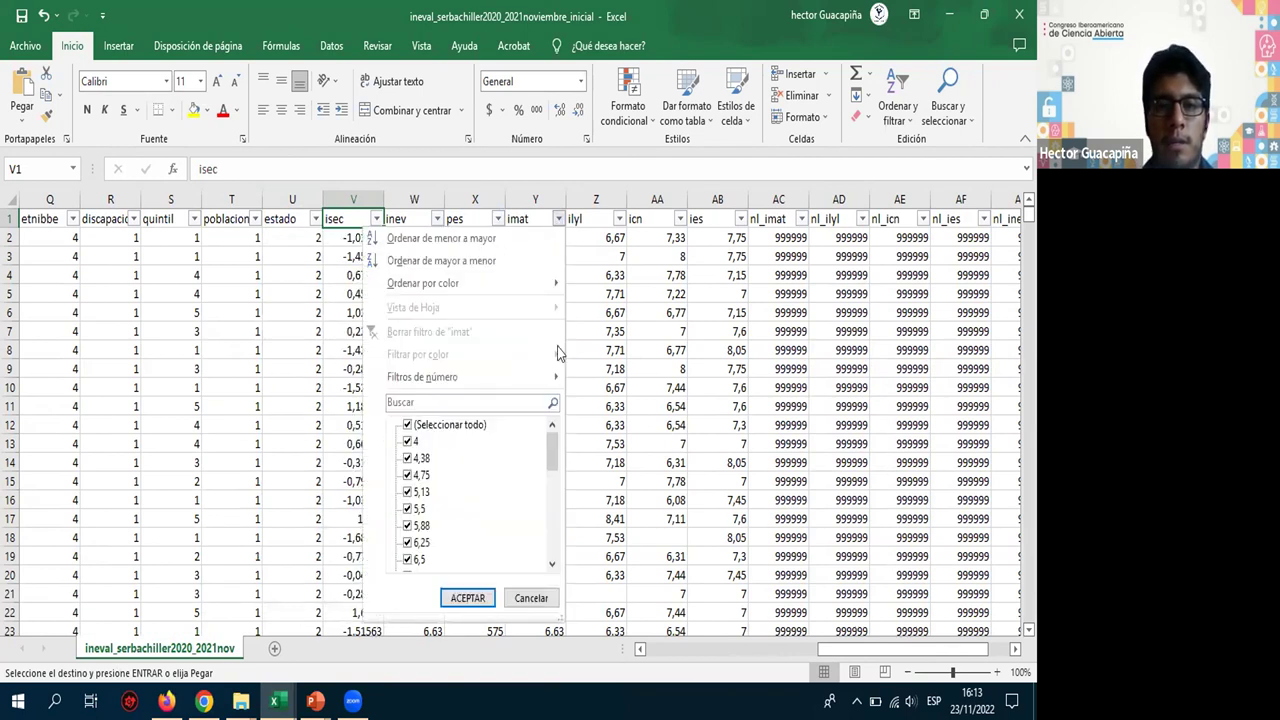
pyautogui.moveTo(553, 455); pyautogui.dragTo(556, 586)
pyautogui.click(462, 430)
pyautogui.click(408, 543)
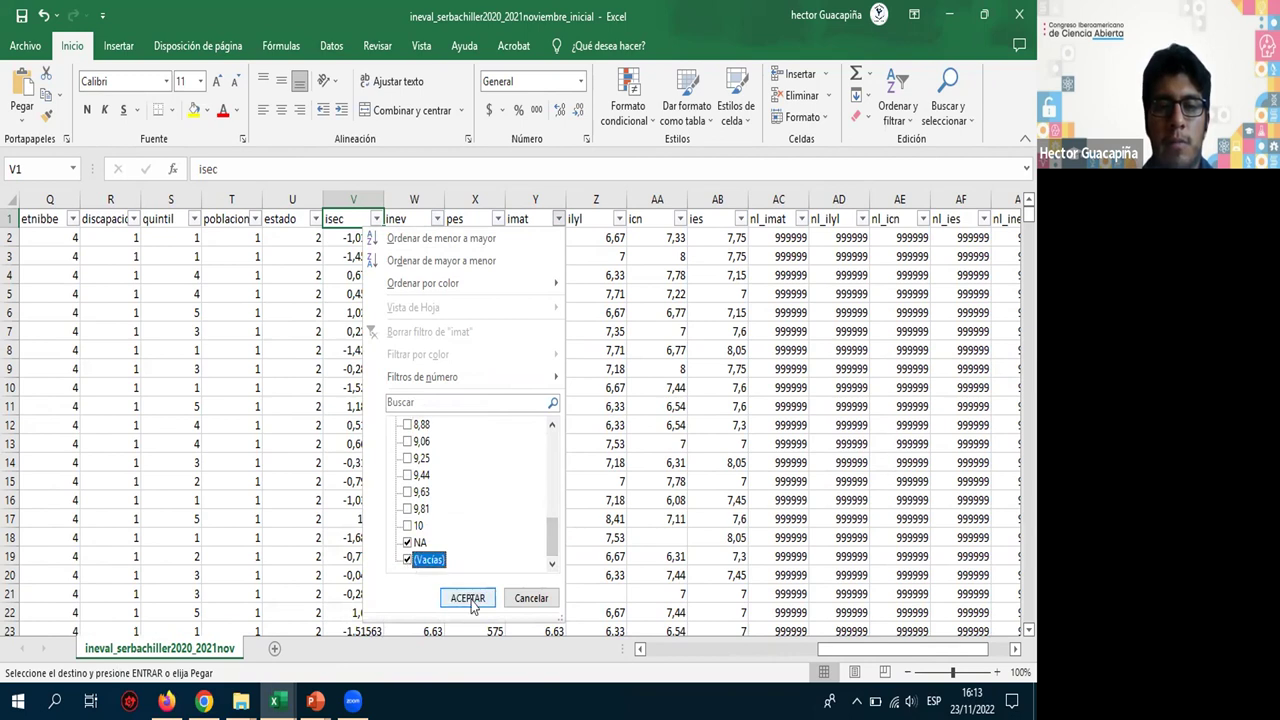
pyautogui.click(467, 597)
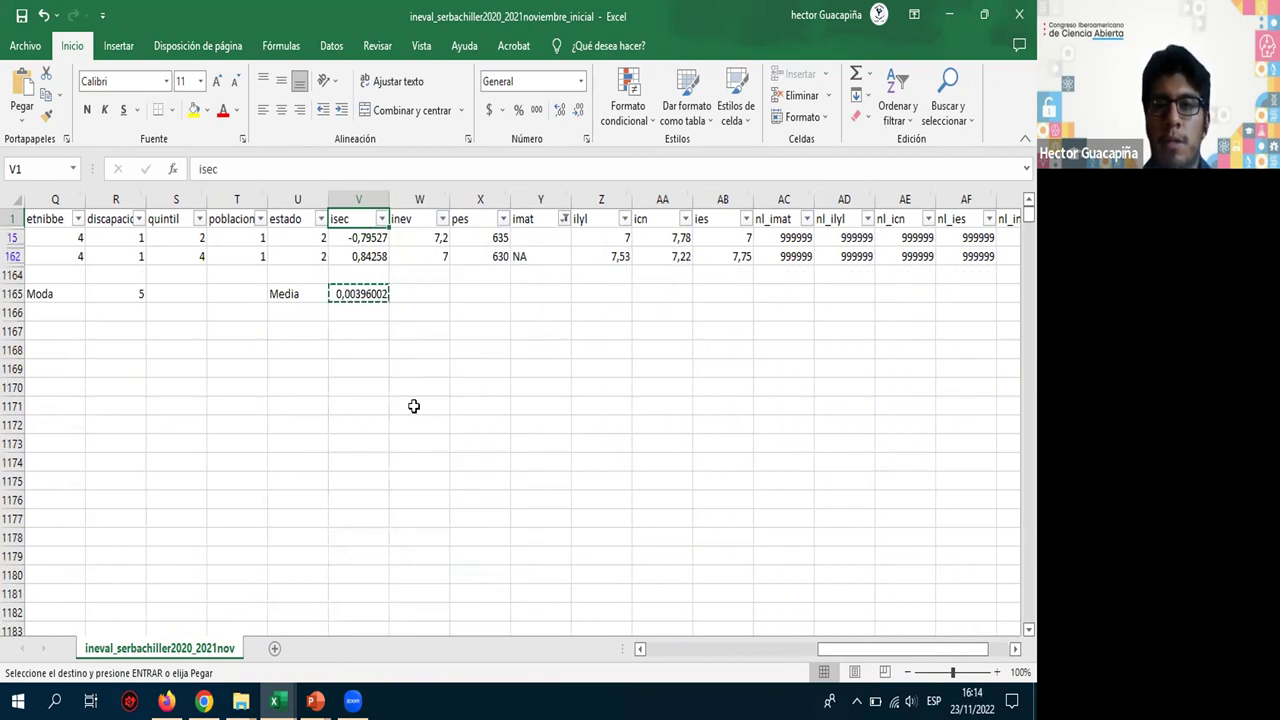
# - Cancel the pending copy of the isec mean and clear the NA entry in imat cell Y162
pyautogui.click(372, 294)
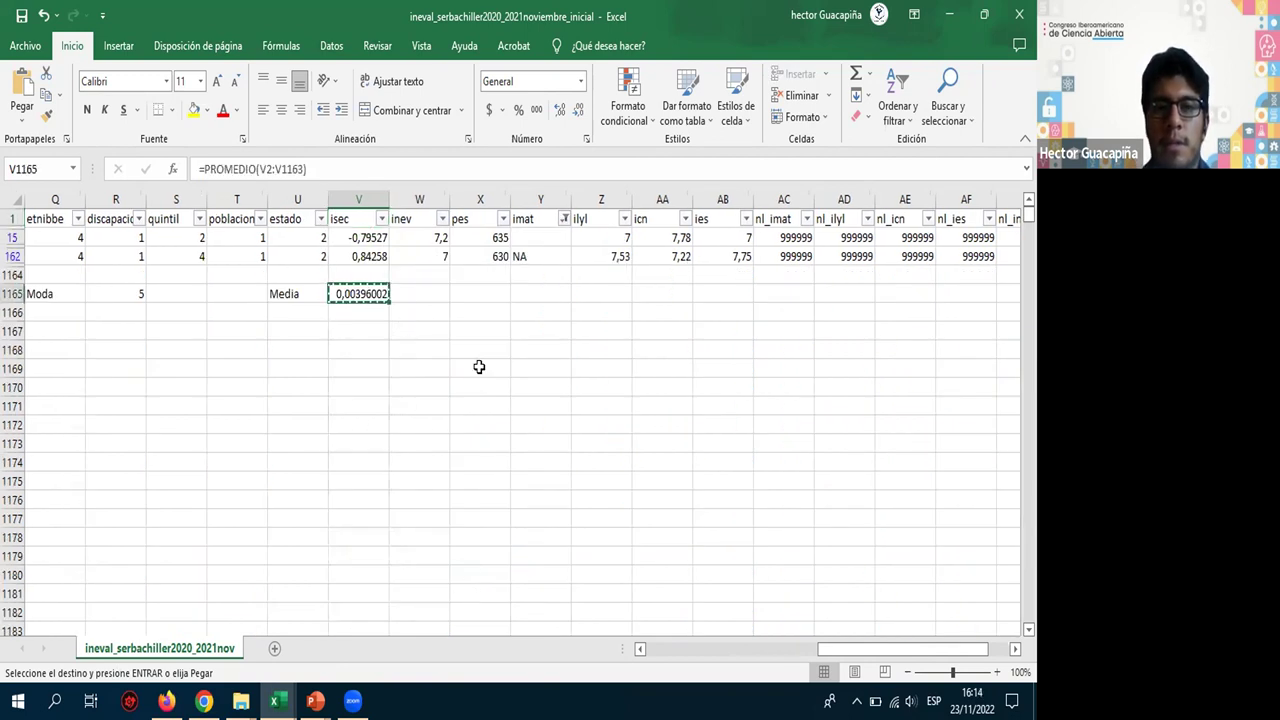
pyautogui.press('Escape')
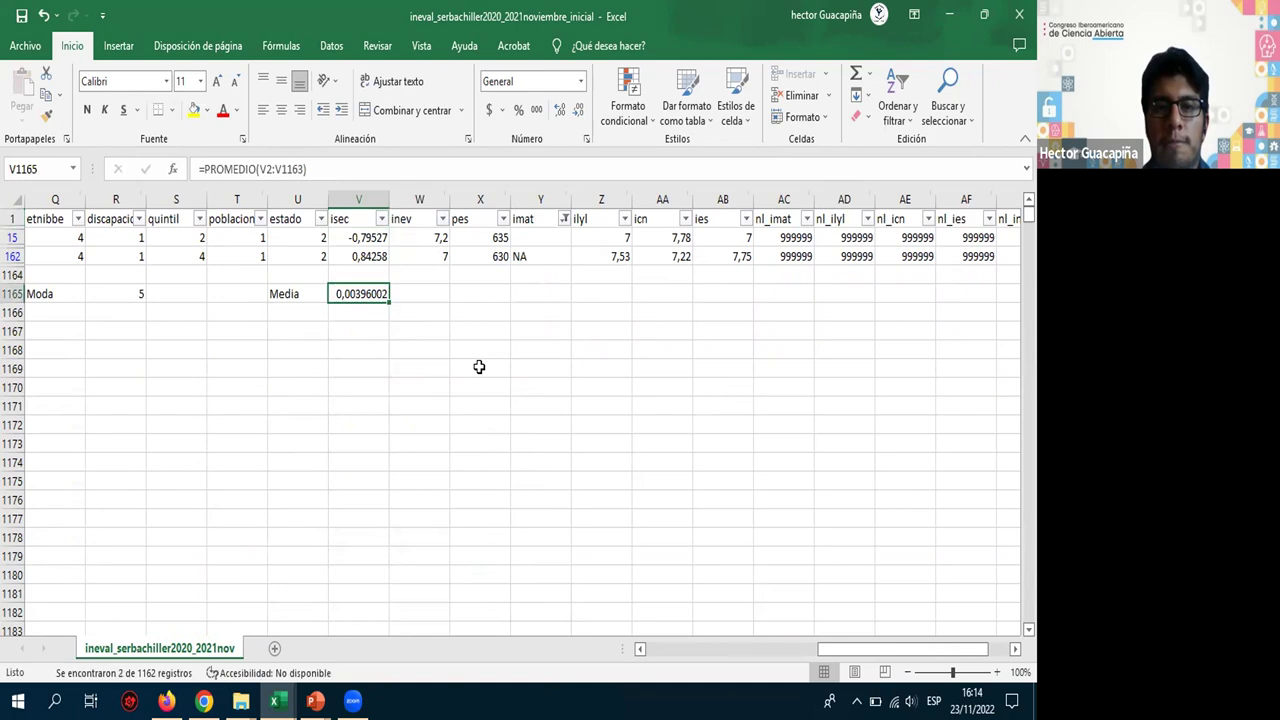
pyautogui.click(529, 293)
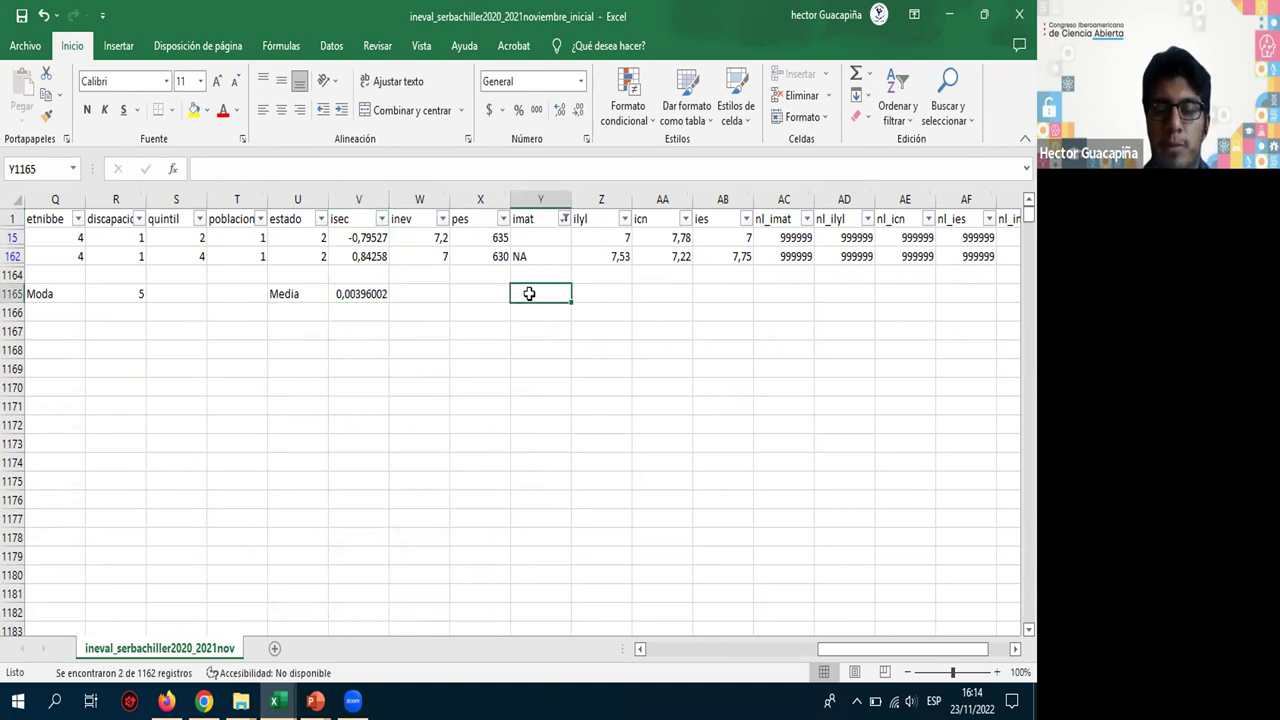
pyautogui.press('Up')
pyautogui.press('Up')
pyautogui.press('Delete')
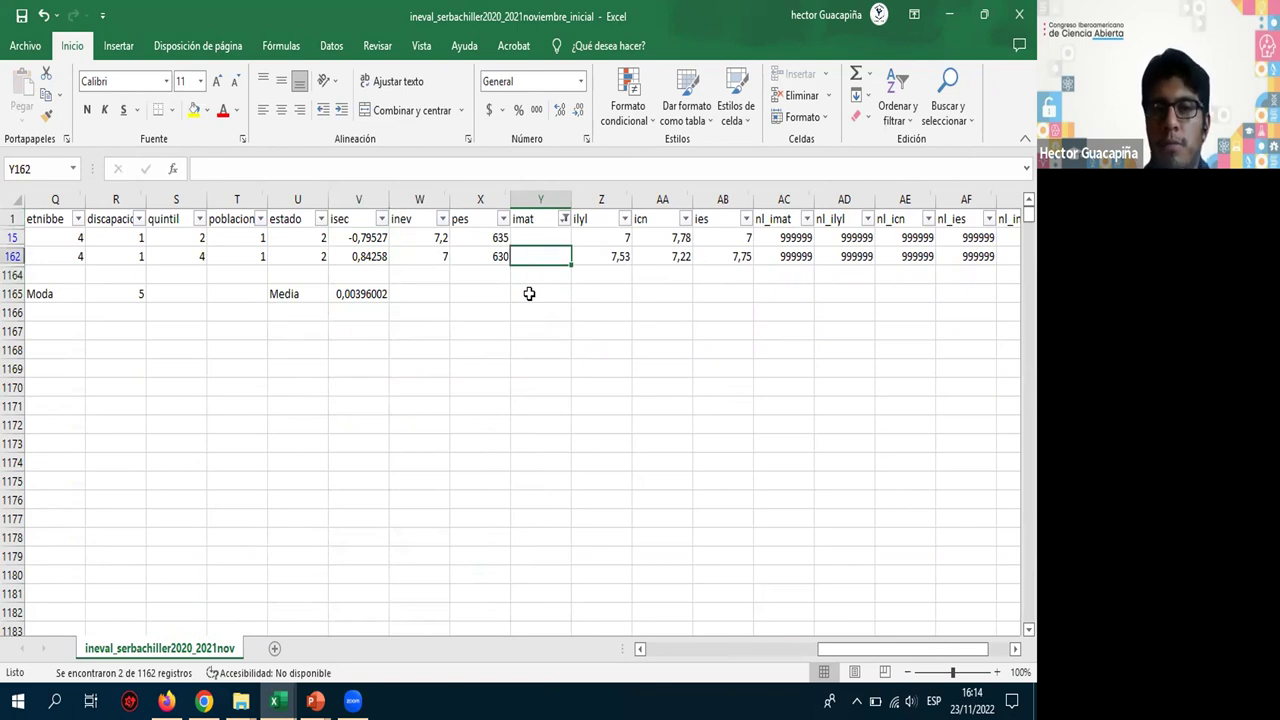
# - Try to calculate the imat average in Y1165 with a PROMEDIO formula that references Y162
pyautogui.press('Down')
pyautogui.press('Left')
pyautogui.press('Down')
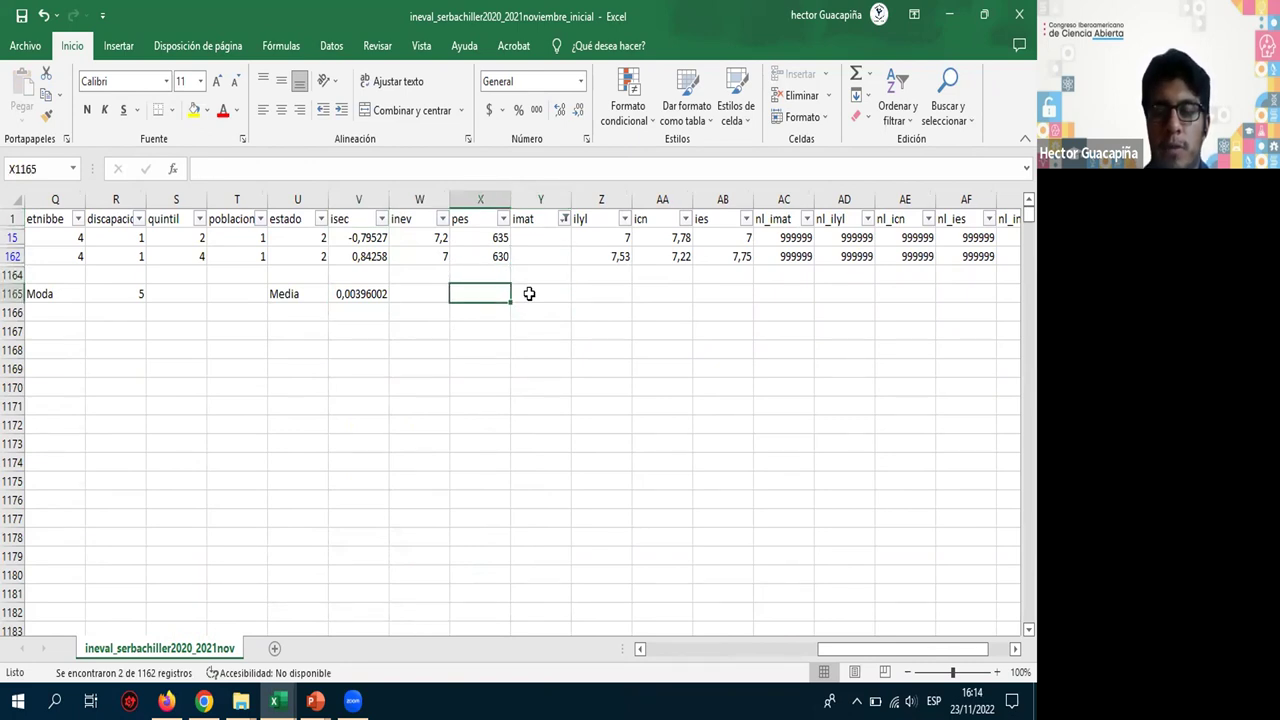
pyautogui.press('Right')
pyautogui.write('=med')
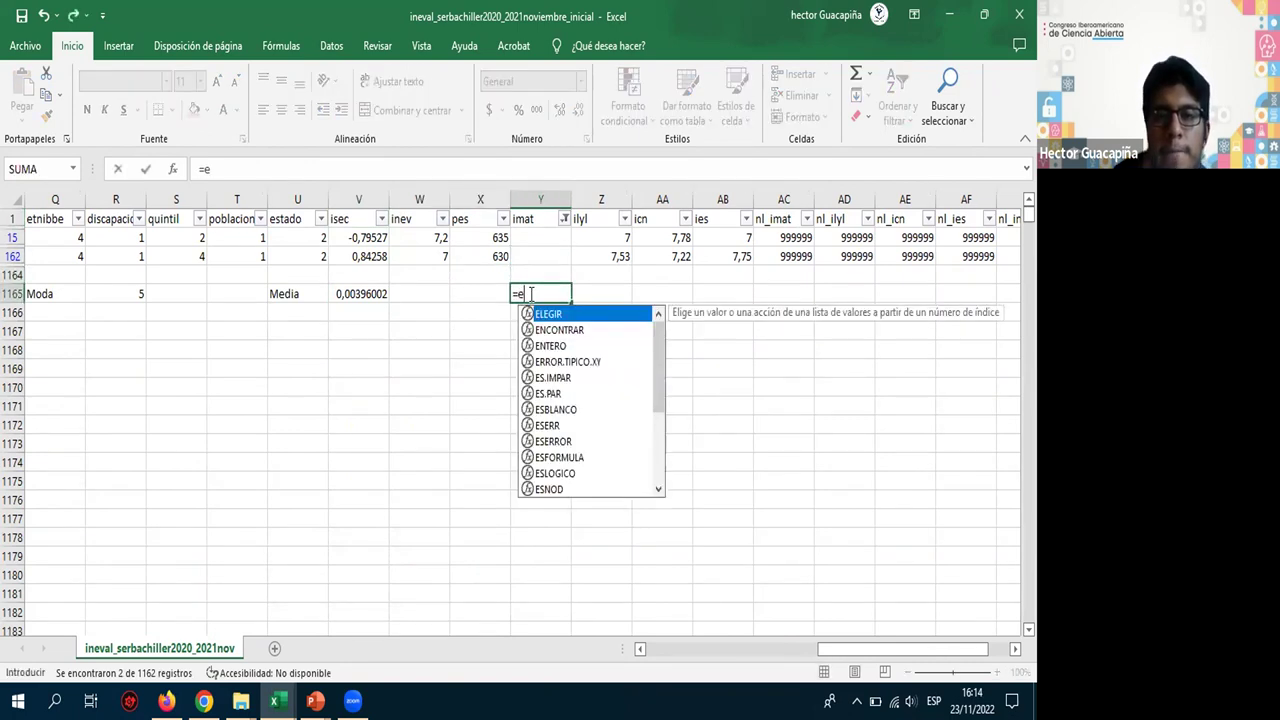
pyautogui.write('a')
pyautogui.press('BackSpace')
pyautogui.press('BackSpace')
pyautogui.press('BackSpace')
pyautogui.press('BackSpace')
pyautogui.write('prome')
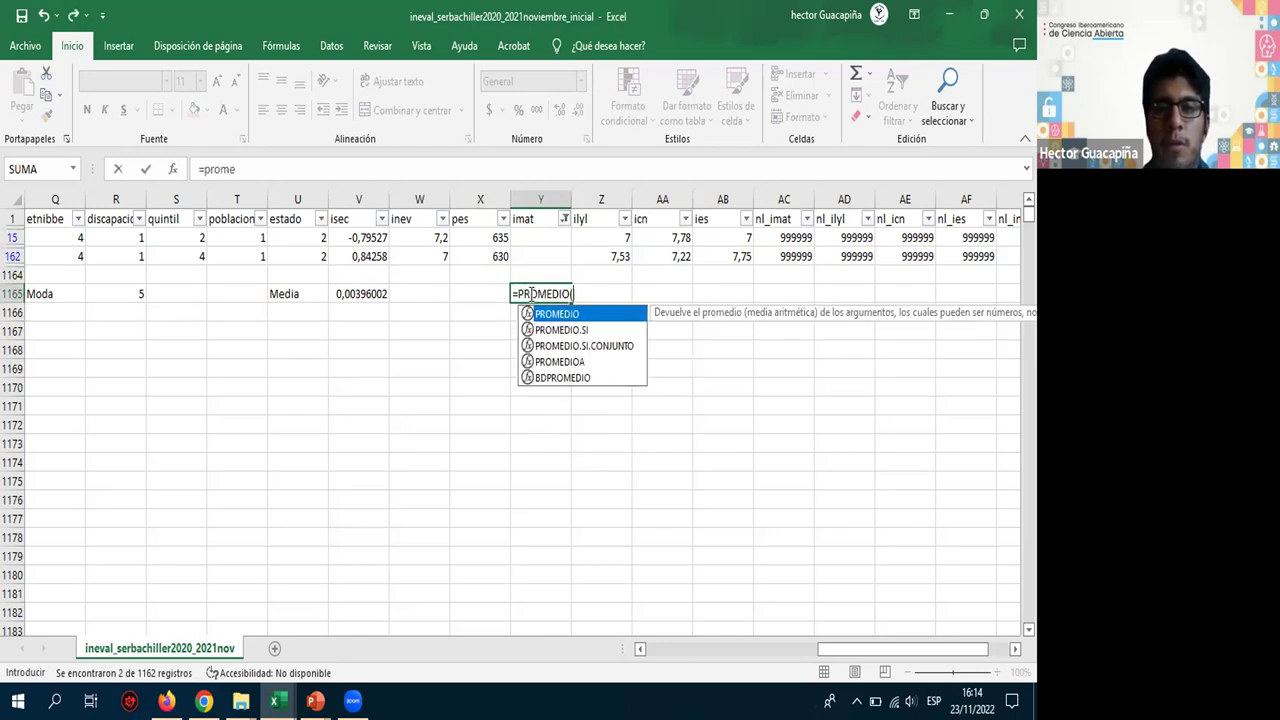
pyautogui.click(540, 257)
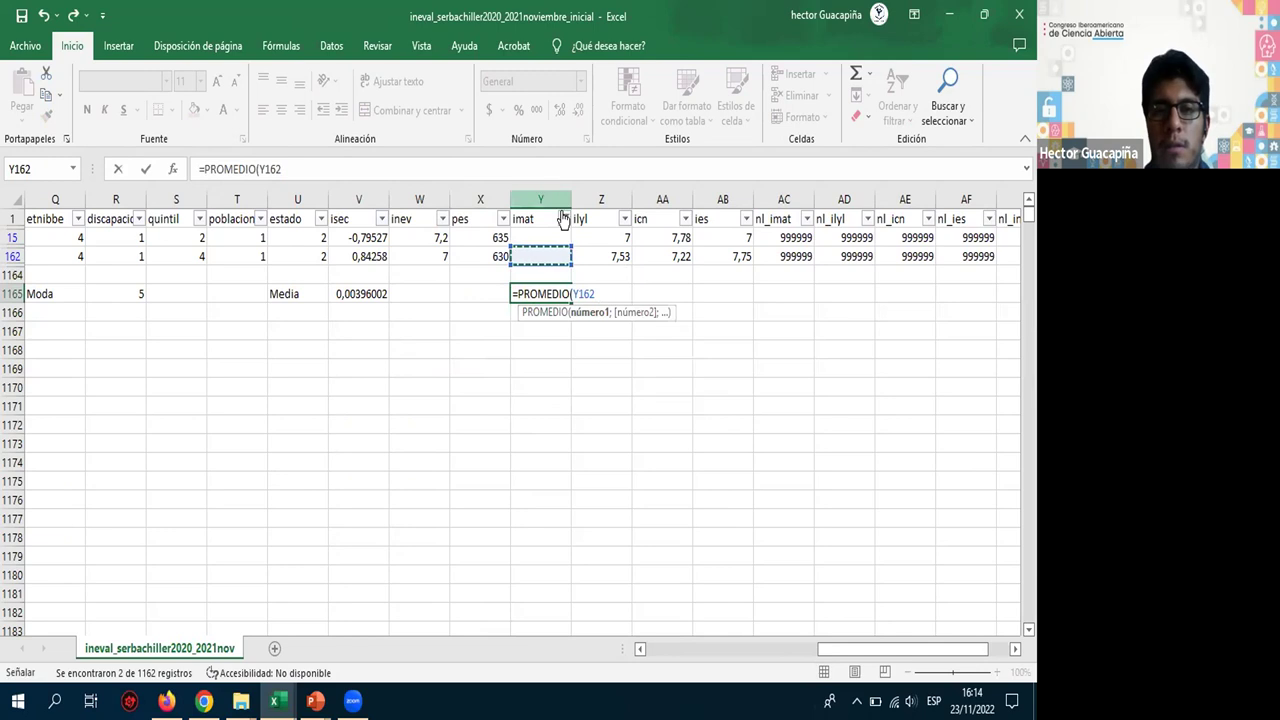
# - Select all values again in the imat filter to bring back the full set of records
pyautogui.click(564, 218)
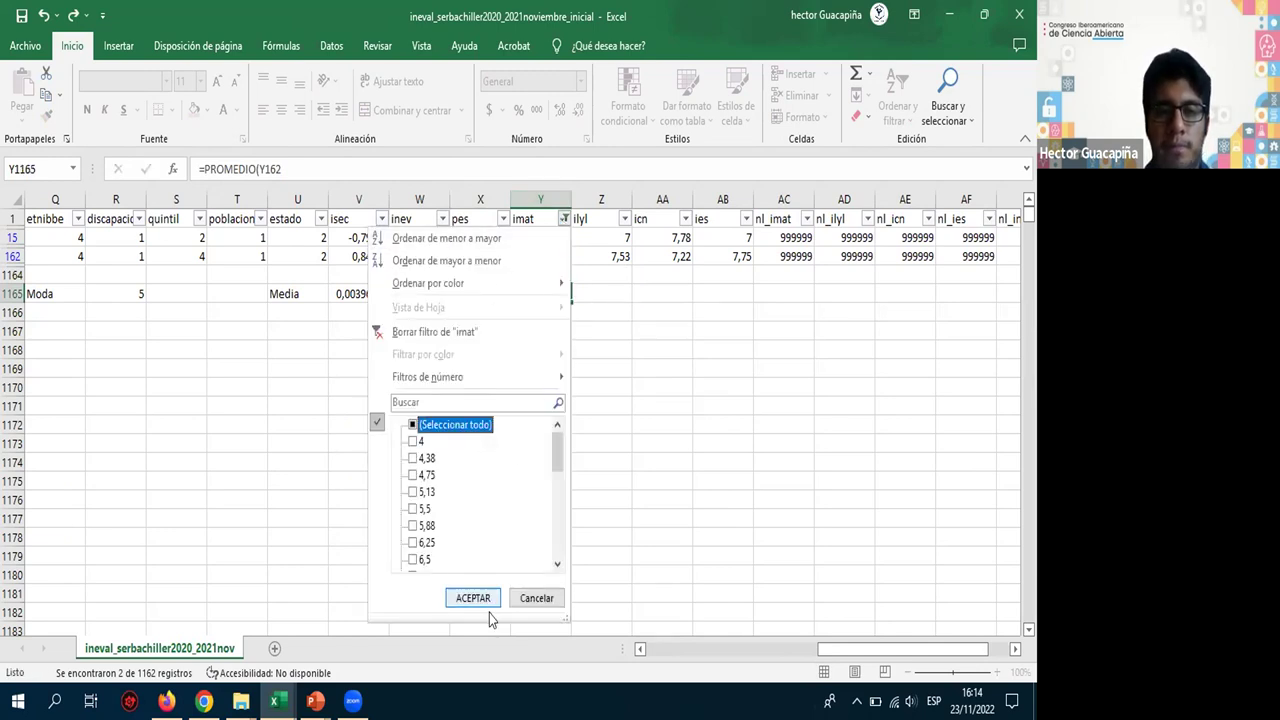
pyautogui.click(413, 425)
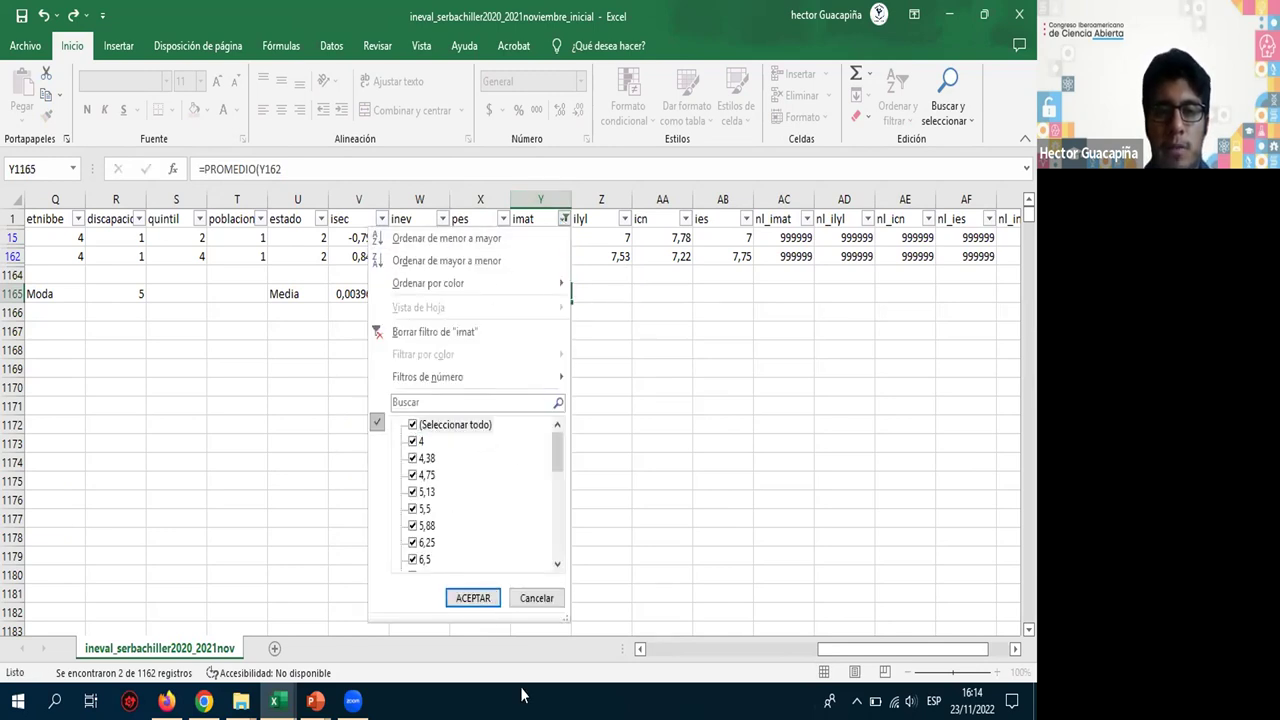
pyautogui.click(474, 598)
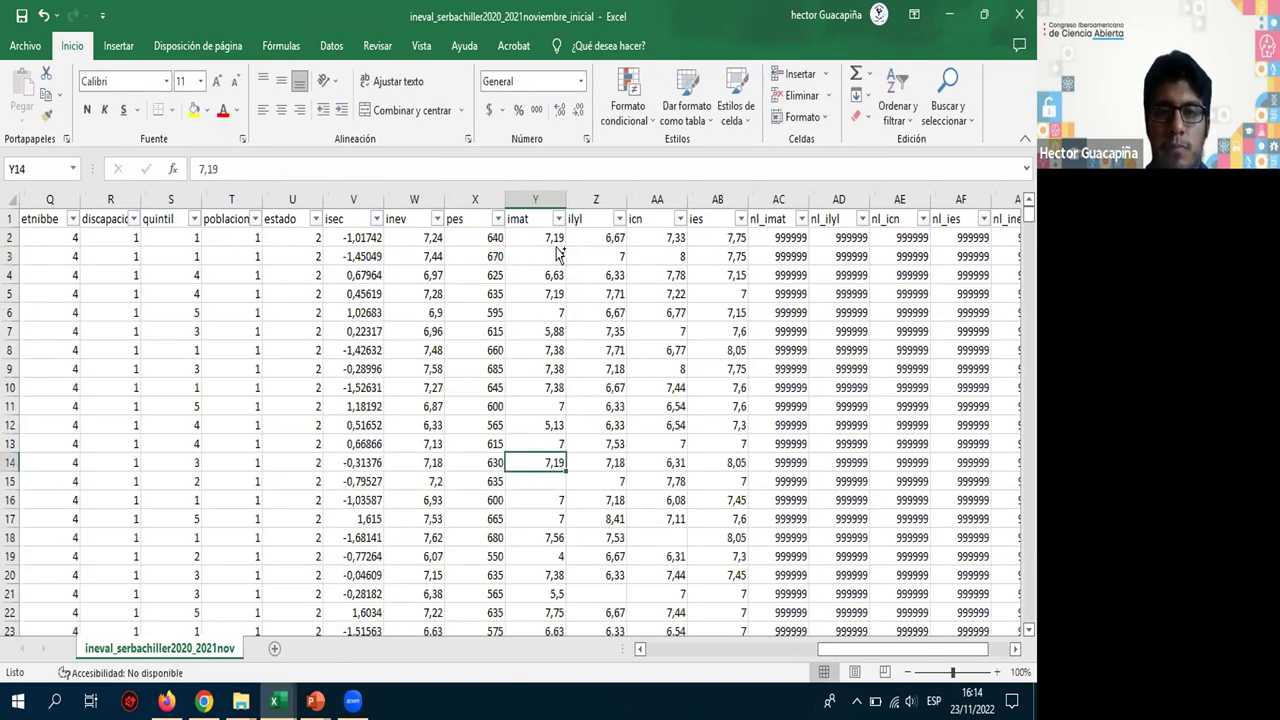
# - Calculate the average of the imat column in Y1165 with PROMEDIO over the range Y1:Y1163
pyautogui.hotkey('ctrl', 'Down')
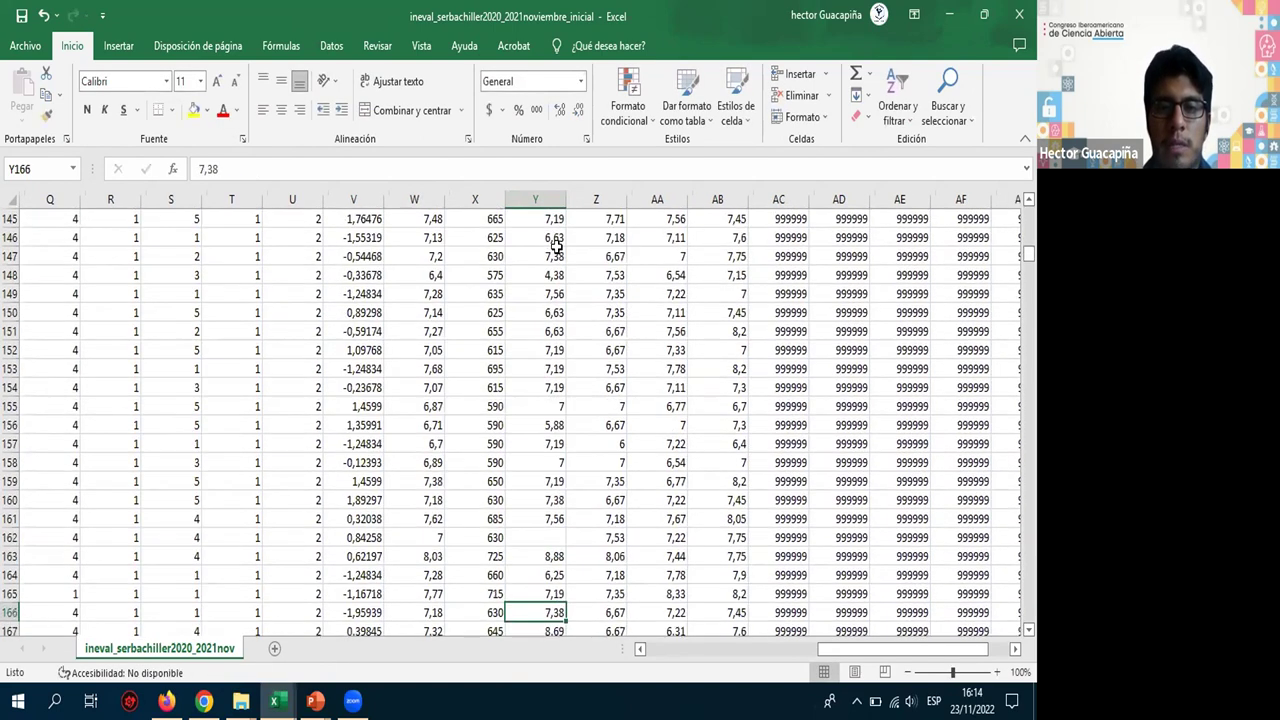
pyautogui.press('Down')
pyautogui.press('Down')
pyautogui.press('Down')
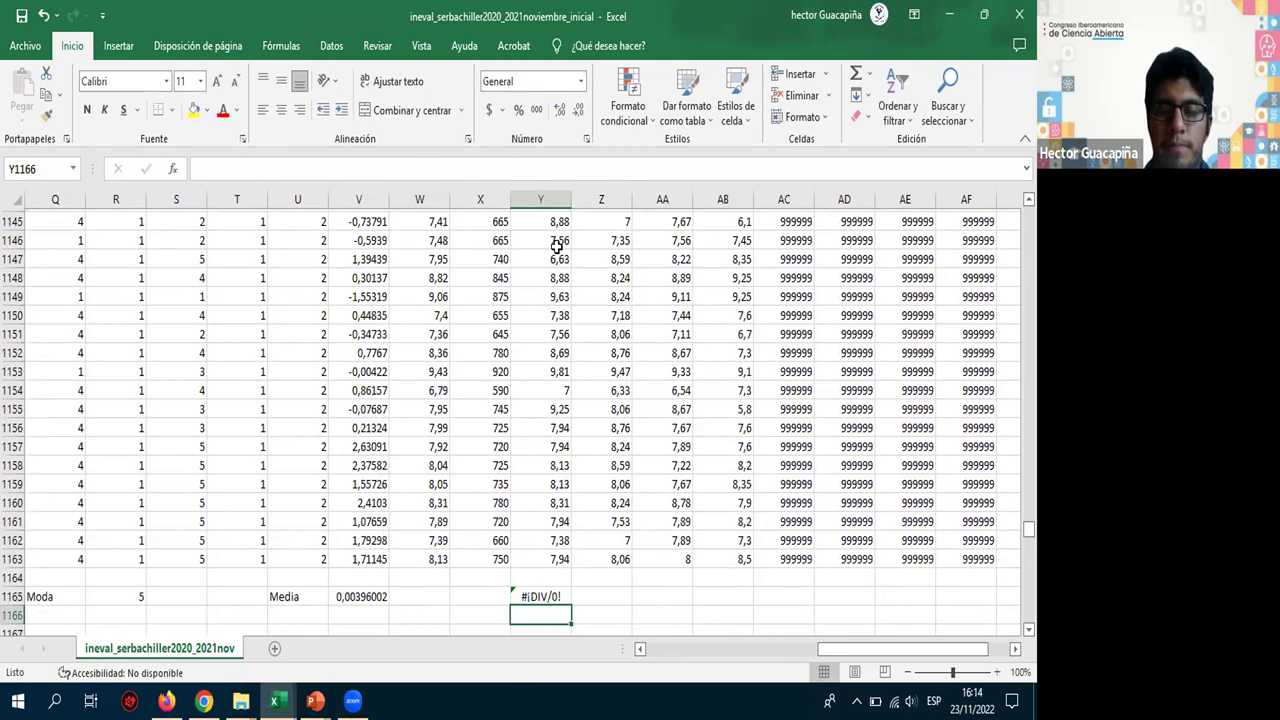
pyautogui.write('=prom')
pyautogui.press('Tab')
pyautogui.press('Up')
pyautogui.press('Up')
pyautogui.press('Up')
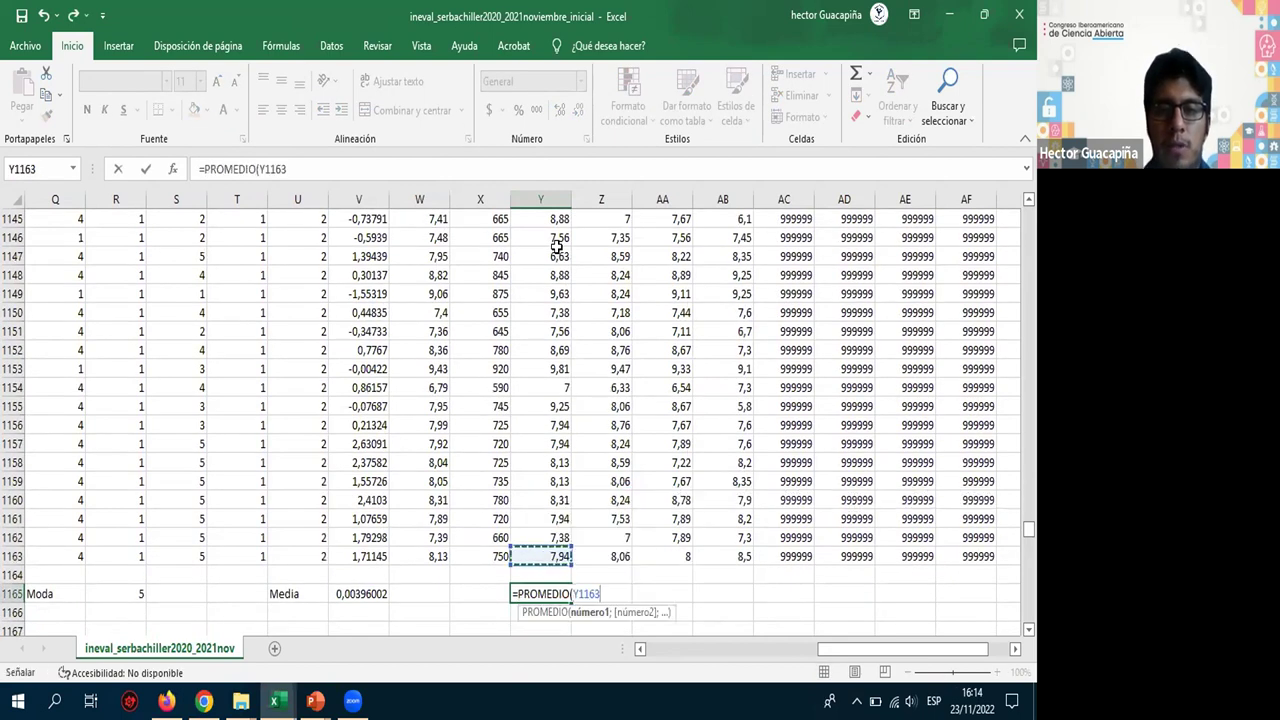
pyautogui.hotkey('ctrl', 'shift', 'Up')
pyautogui.hotkey('ctrl', 'shift', 'Up')
pyautogui.hotkey('ctrl', 'shift', 'Up')
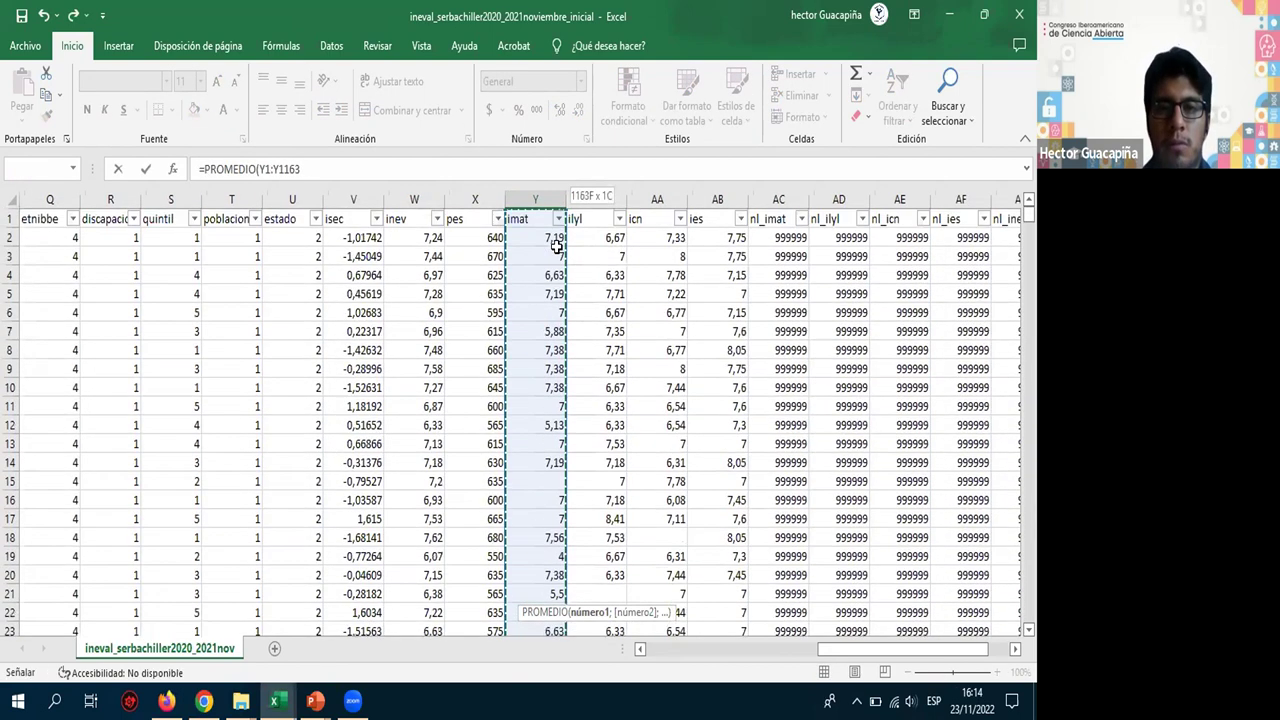
pyautogui.press('Return')
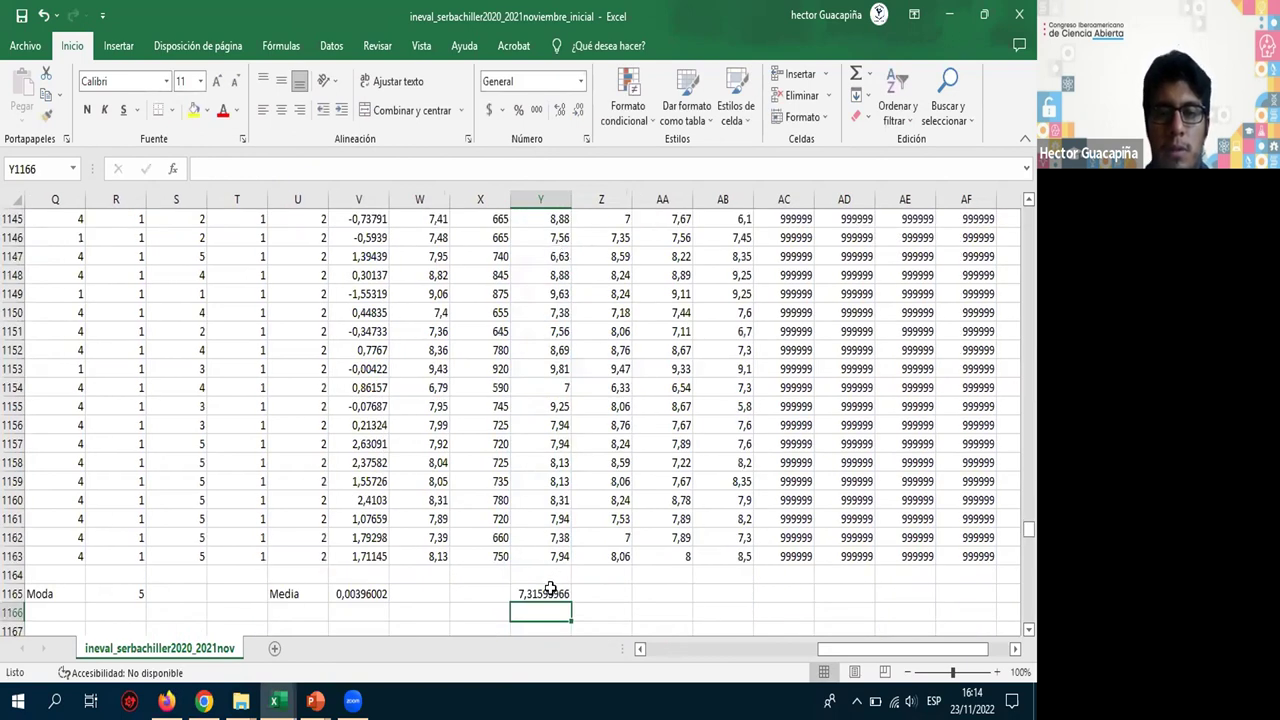
# - Copy the imat mean from Y1165 and paste it as a value into the blank cell Y162
pyautogui.click(550, 592)
pyautogui.hotkey('ctrl', 'c')
pyautogui.click(550, 540)
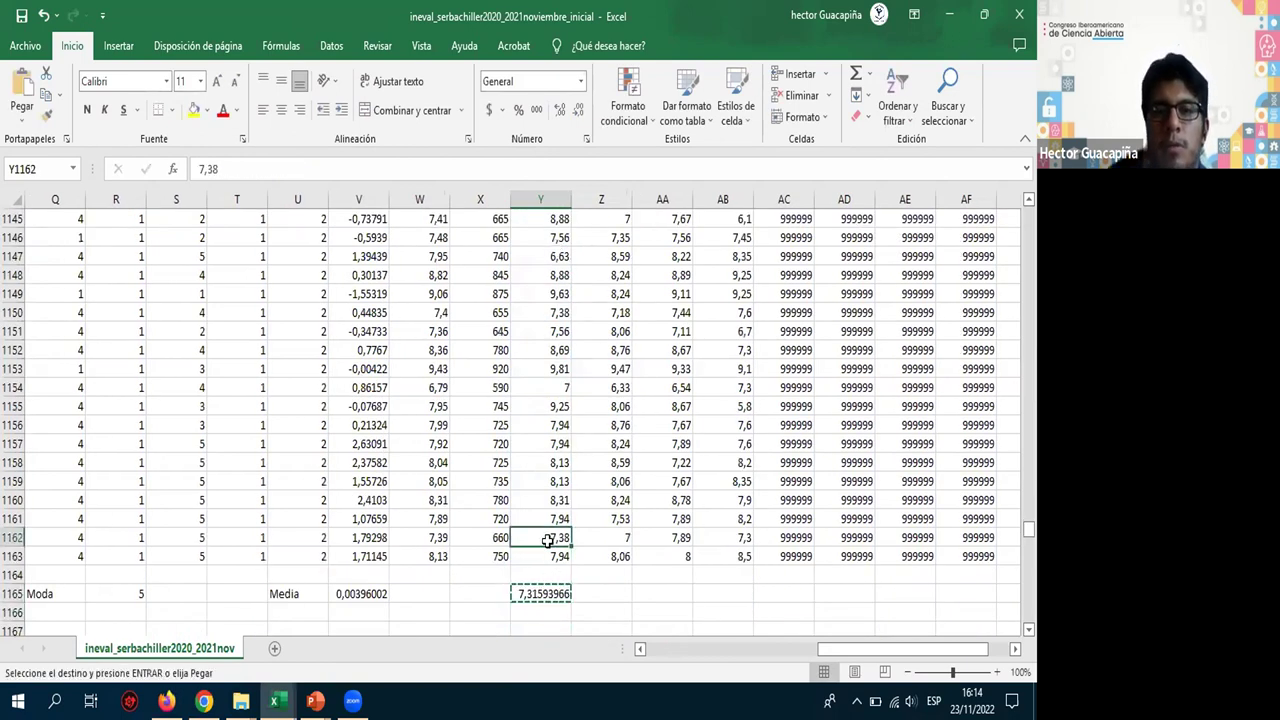
pyautogui.hotkey('ctrl', 'Up')
pyautogui.press('Up')
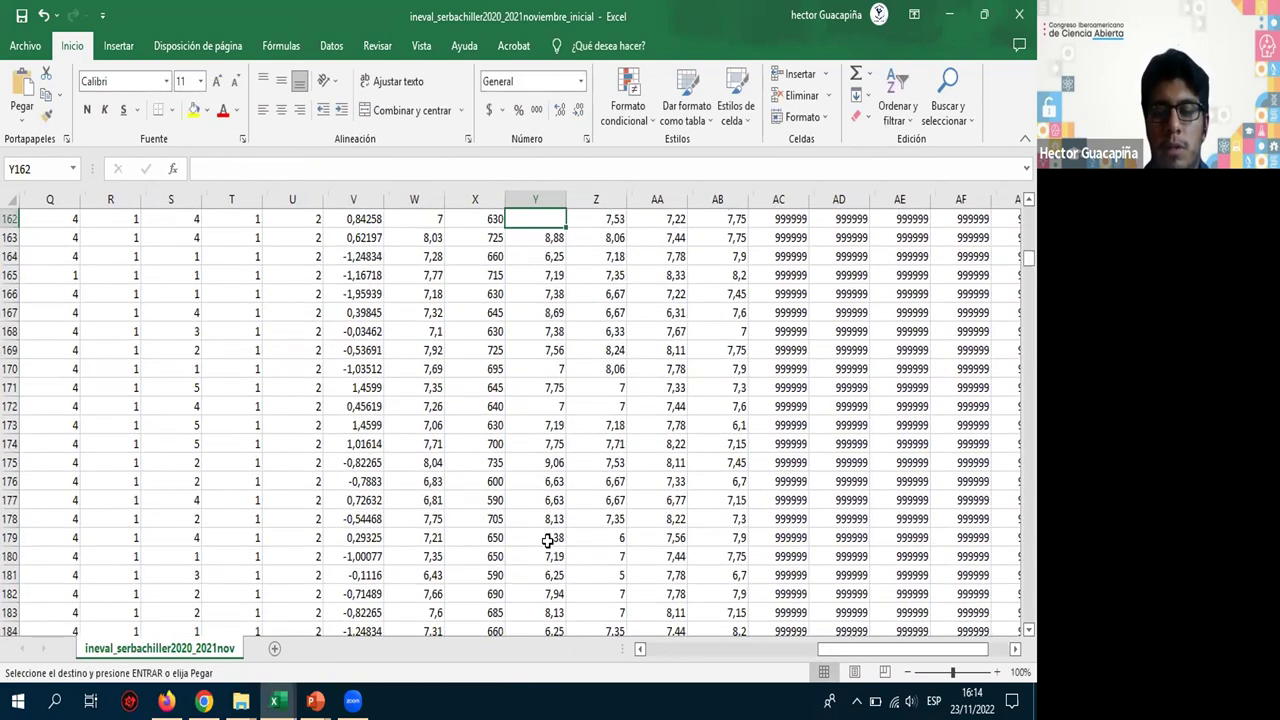
pyautogui.rightClick(548, 540)
pyautogui.press('p')
pyautogui.press('ctrl')
pyautogui.press('v')
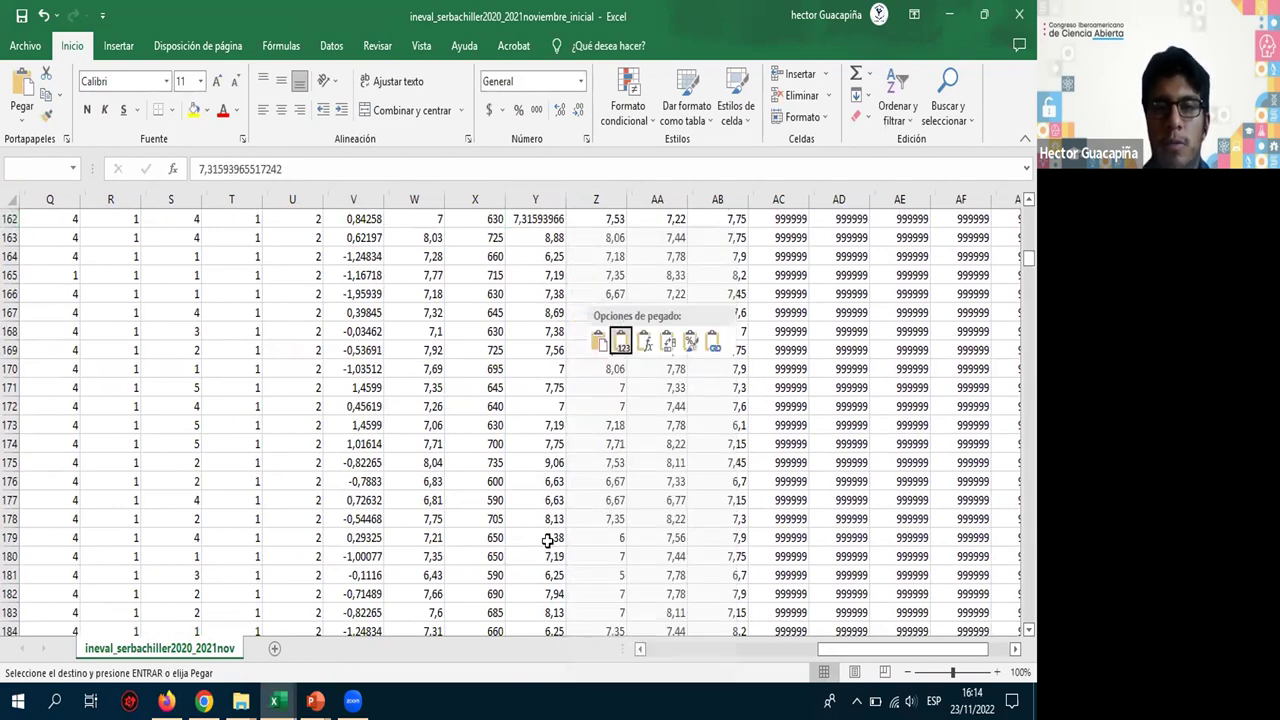
# - Paste the copied imat mean as a value into the blank cell Y15
pyautogui.press('Up')
pyautogui.hotkey('ctrl', 'Up')
pyautogui.press('Up')
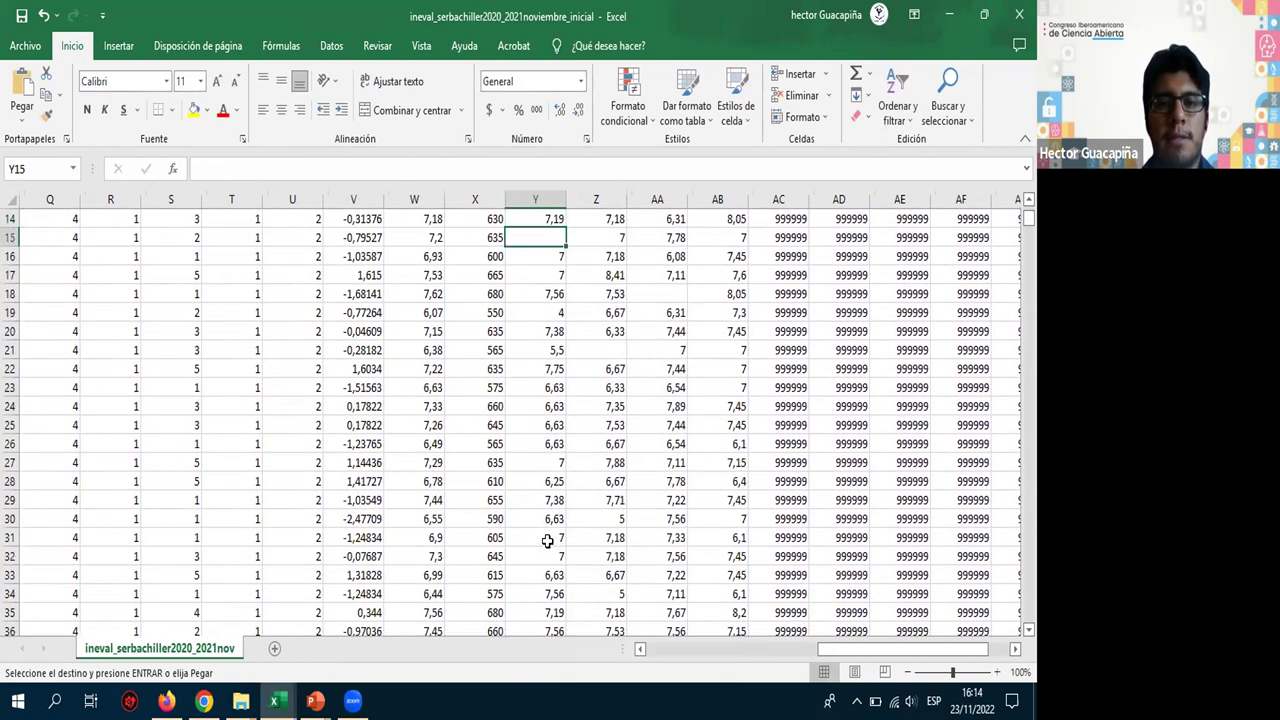
pyautogui.rightClick(548, 540)
pyautogui.press('p')
pyautogui.press('ctrl')
pyautogui.press('v')
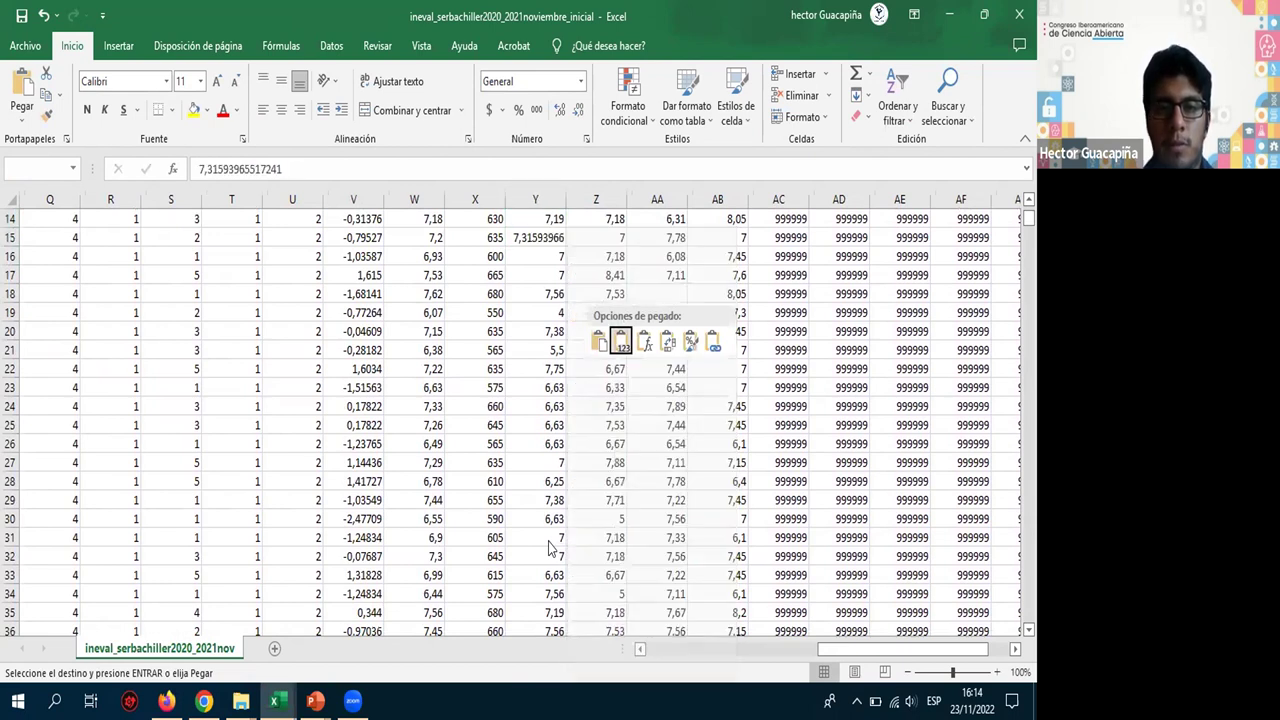
# - Examine the filter value lists of the ilyl, icn and ies columns for missing values
pyautogui.hotkey('ctrl', 'Up')
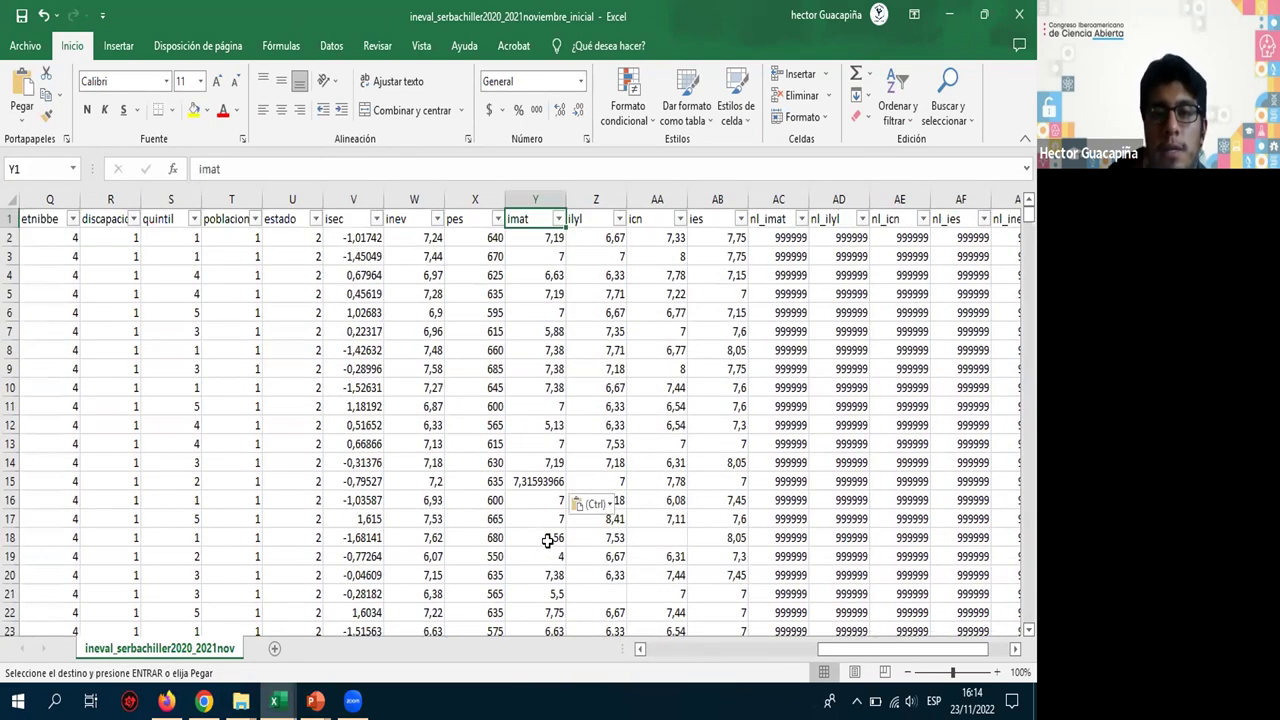
pyautogui.click(620, 219)
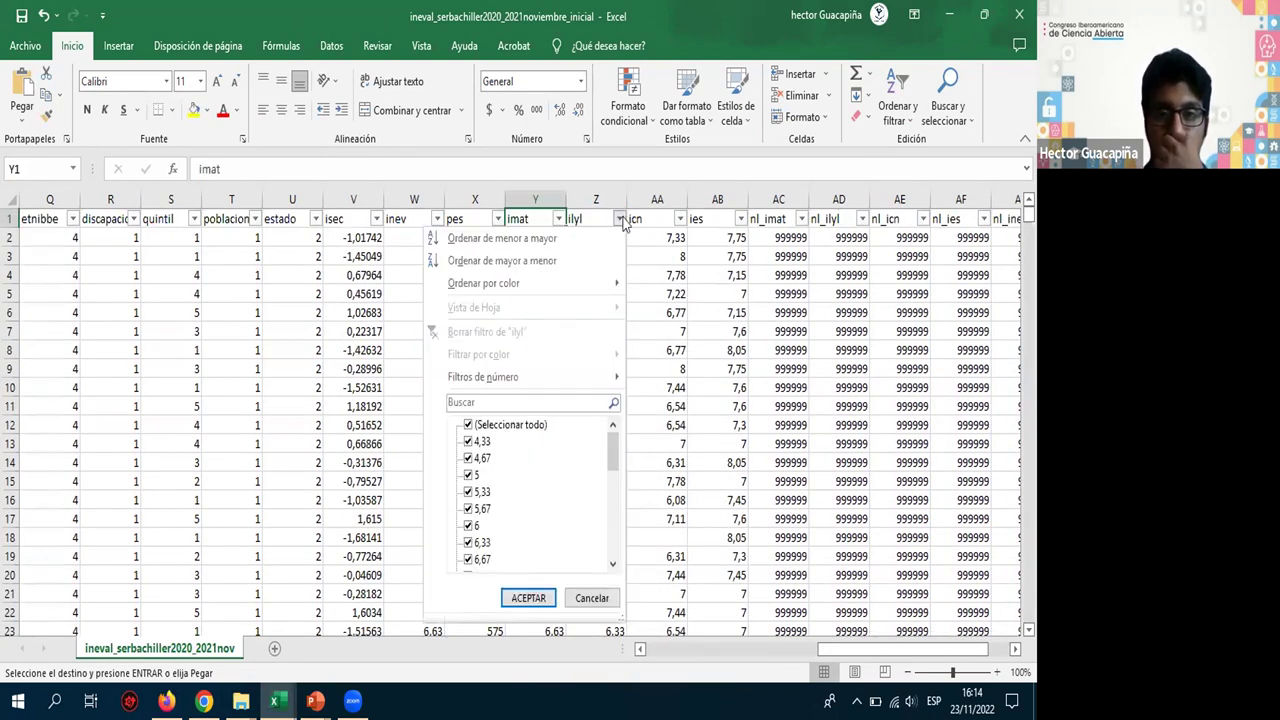
pyautogui.click(686, 232)
pyautogui.click(681, 220)
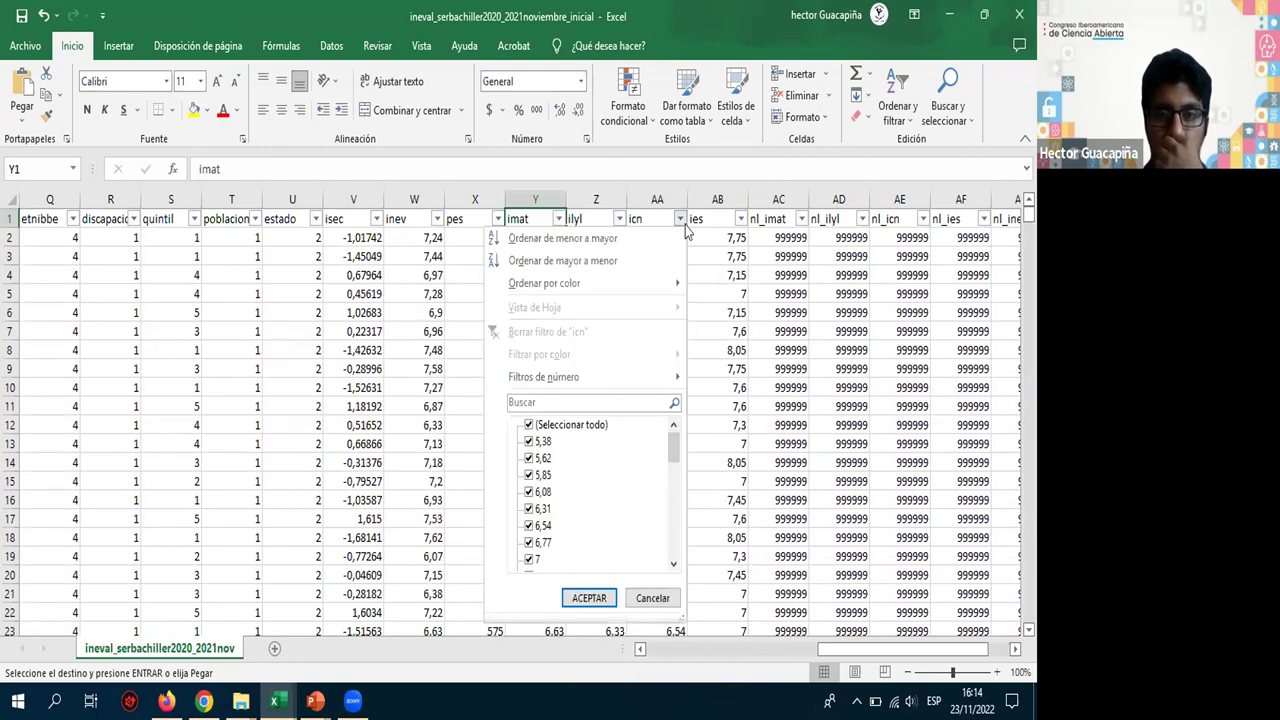
pyautogui.click(705, 222)
pyautogui.click(739, 220)
pyautogui.press('Escape')
pyautogui.click(714, 500)
# - Check the filter value lists of the nl_imat, nl_ilyl, nl_icn, nl_ies and nl_inev columns for anything other than 999999
pyautogui.hscroll(8, 714, 490)
pyautogui.click(406, 348)
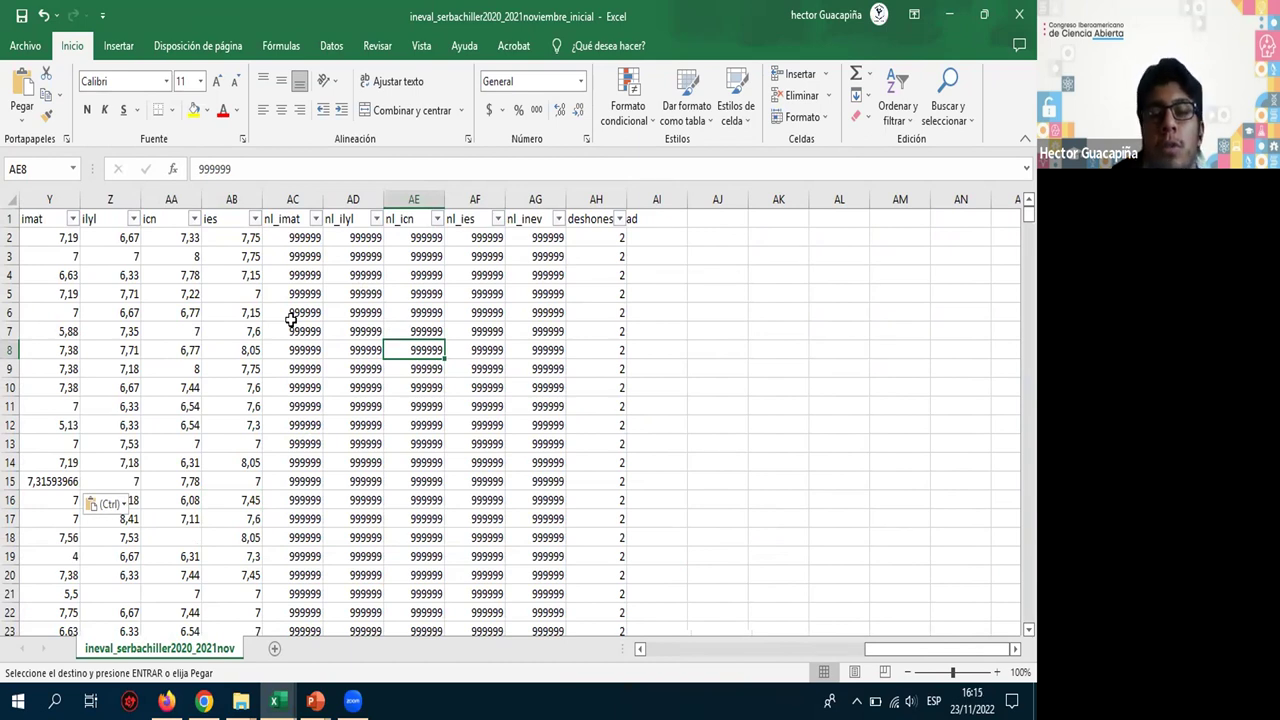
pyautogui.click(316, 219)
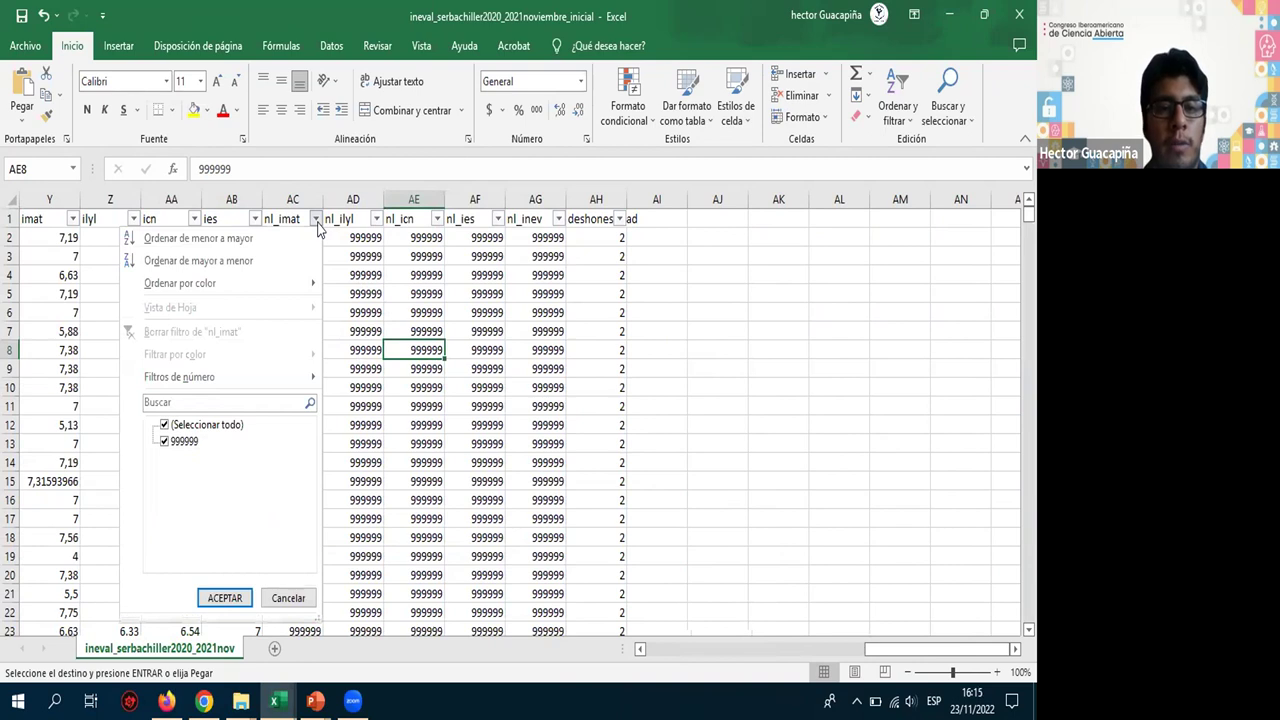
pyautogui.click(376, 218)
pyautogui.click(376, 218)
pyautogui.click(437, 235)
pyautogui.click(437, 237)
pyautogui.click(437, 218)
pyautogui.click(437, 218)
pyautogui.click(497, 219)
pyautogui.click(497, 219)
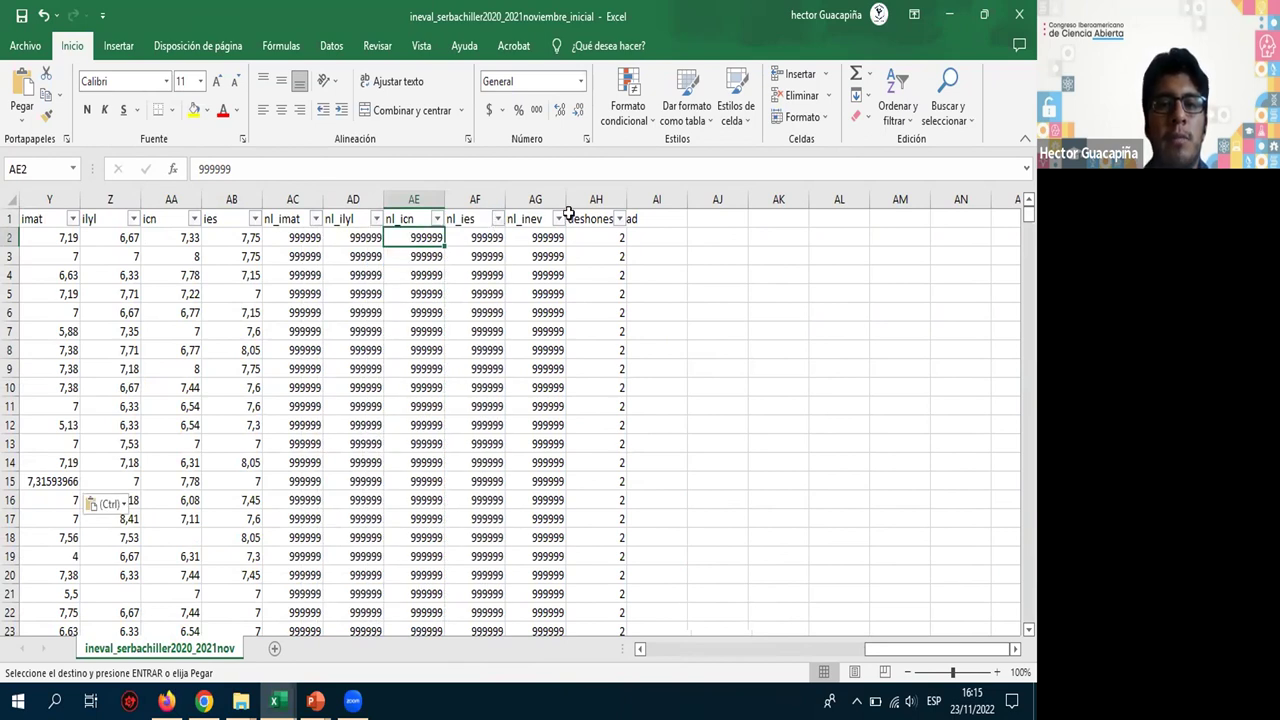
pyautogui.click(559, 219)
pyautogui.click(559, 219)
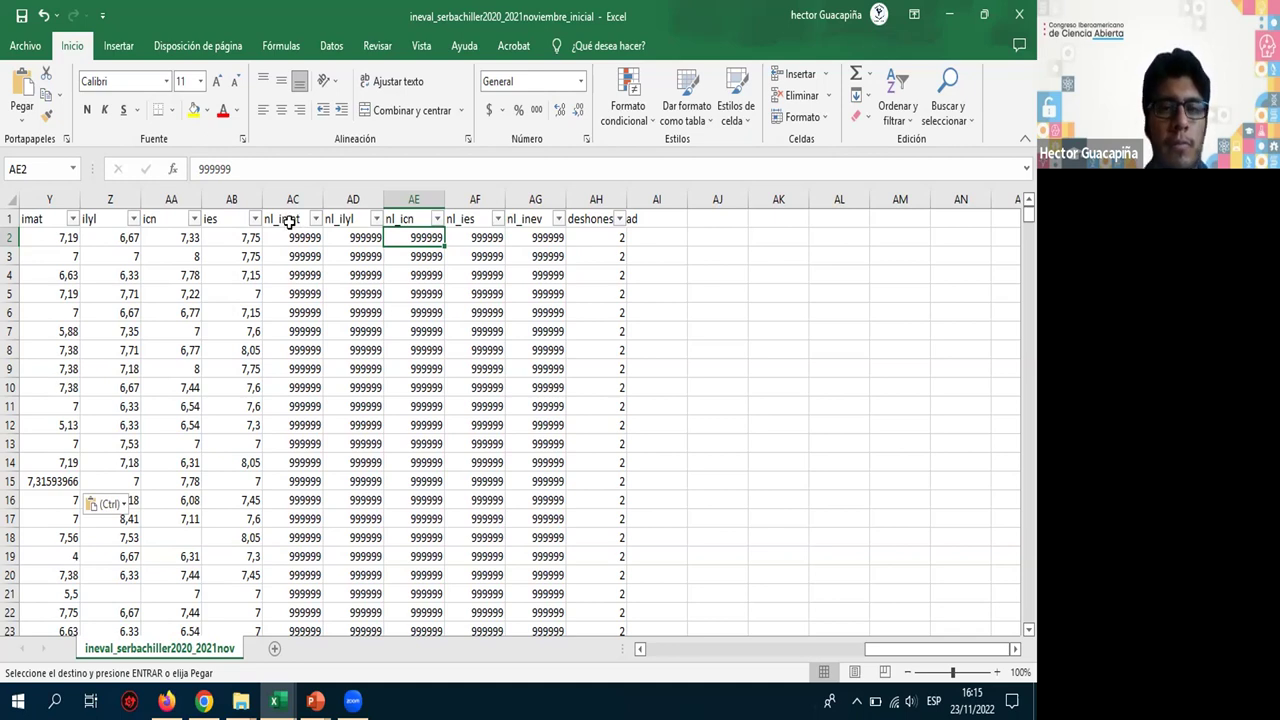
# - Delete the five columns AC to AG, from nl_imat through nl_inev
pyautogui.moveTo(296, 202); pyautogui.dragTo(516, 228)
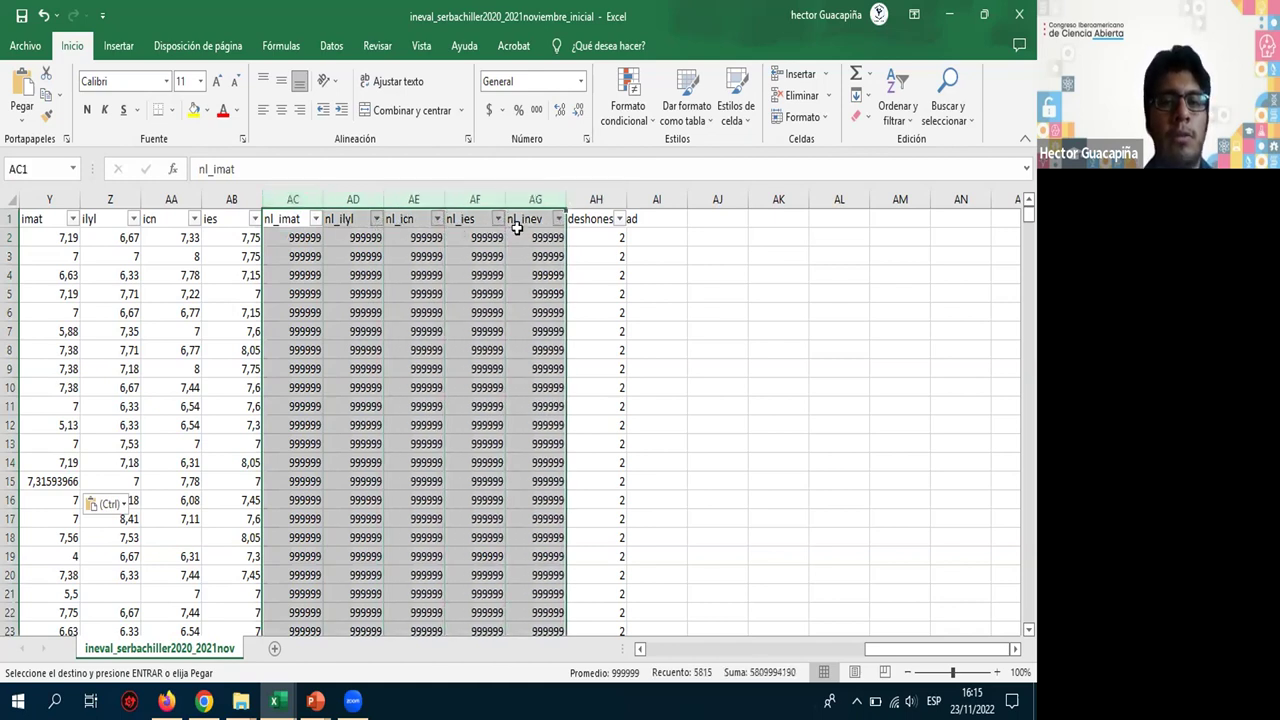
pyautogui.rightClick(305, 209)
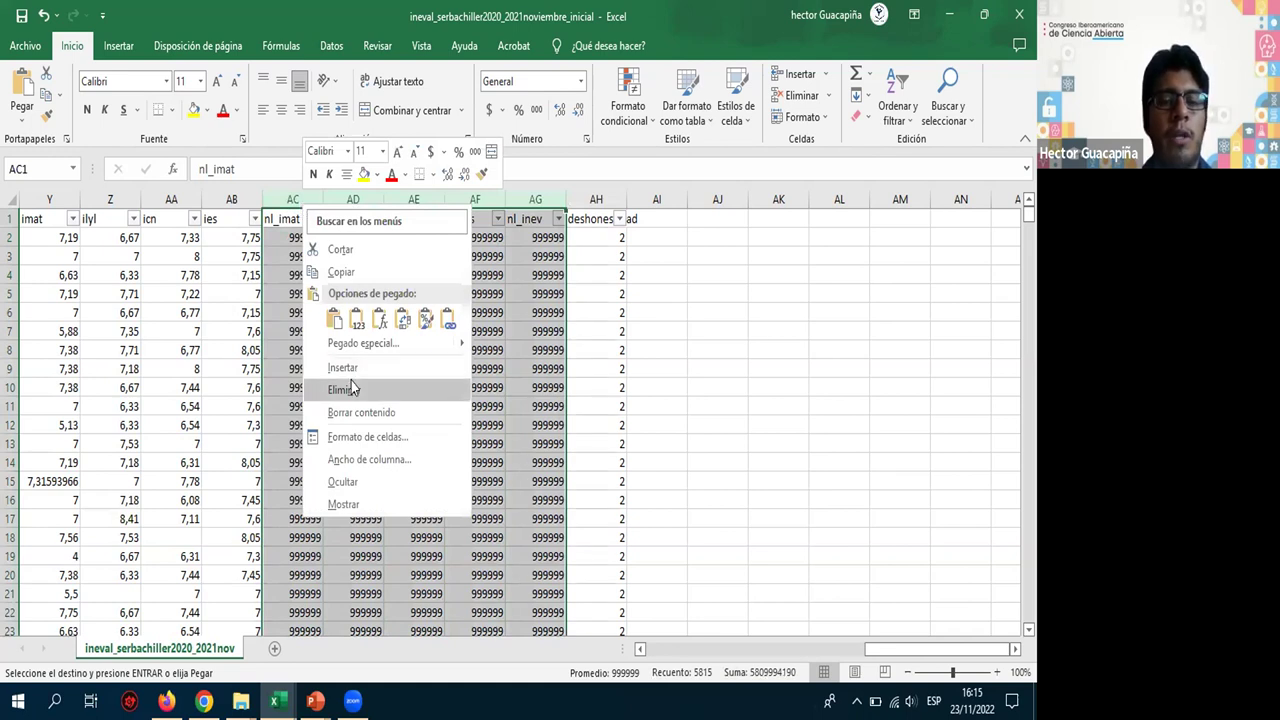
pyautogui.click(345, 389)
pyautogui.click(376, 290)
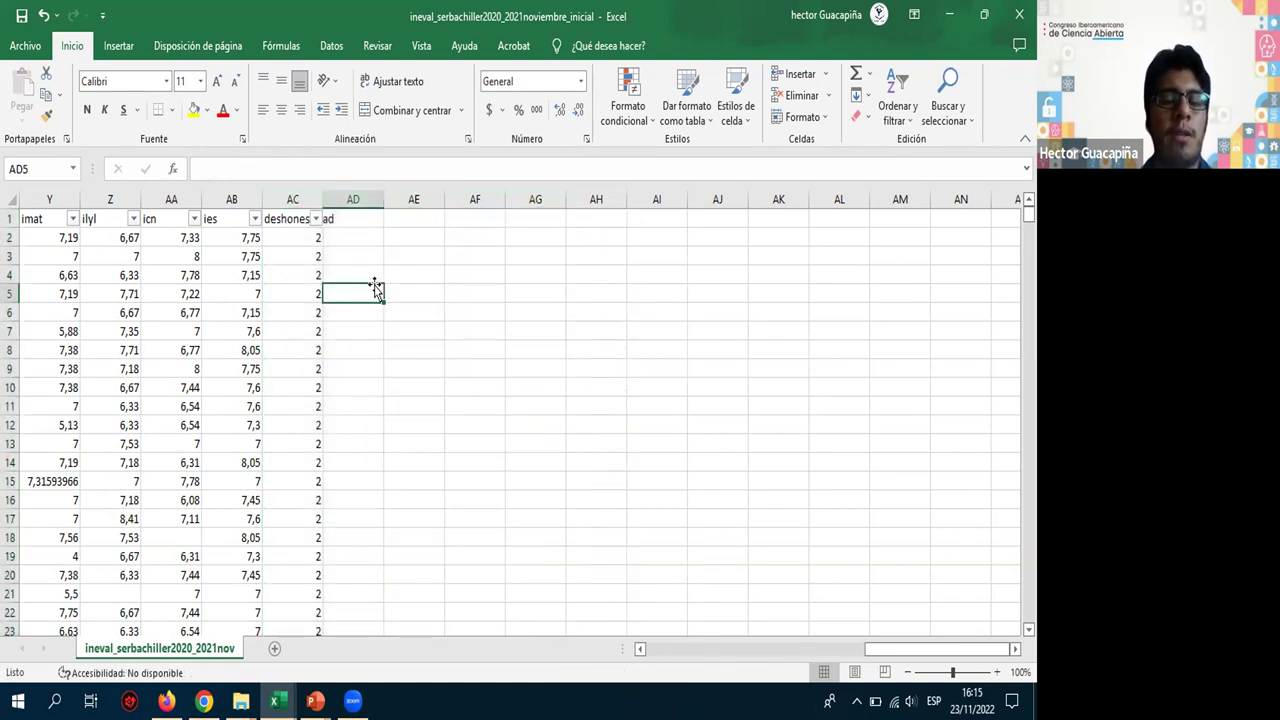
# - Review the remaining columns of the dataset, from codigo across to the dishonesty column
pyautogui.hscroll(-2, 376, 290)
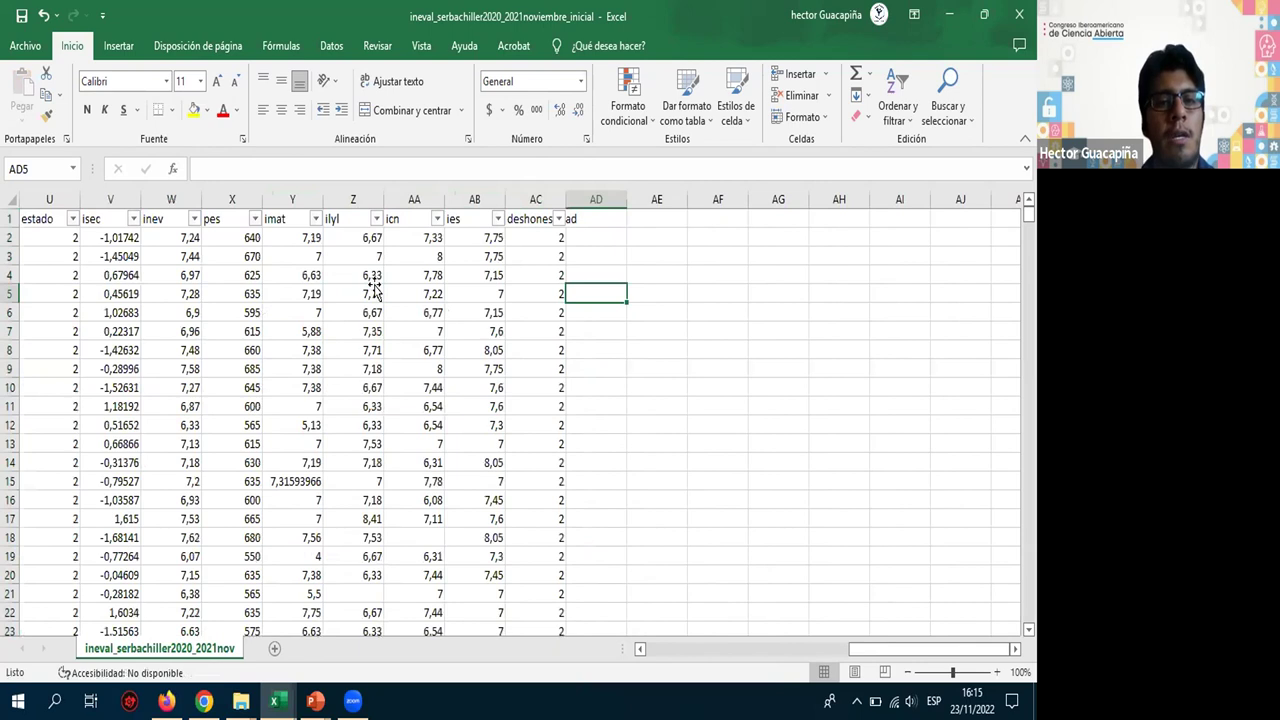
pyautogui.hscroll(-10, 371, 286)
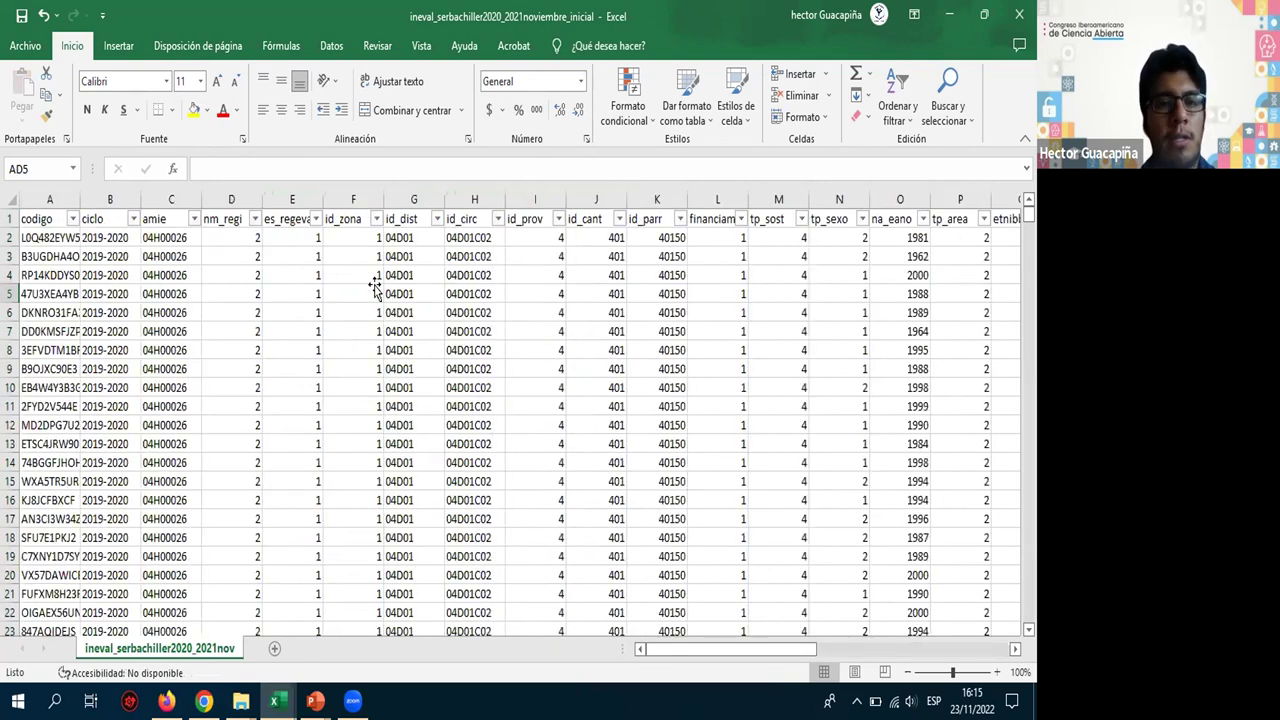
pyautogui.click(243, 331)
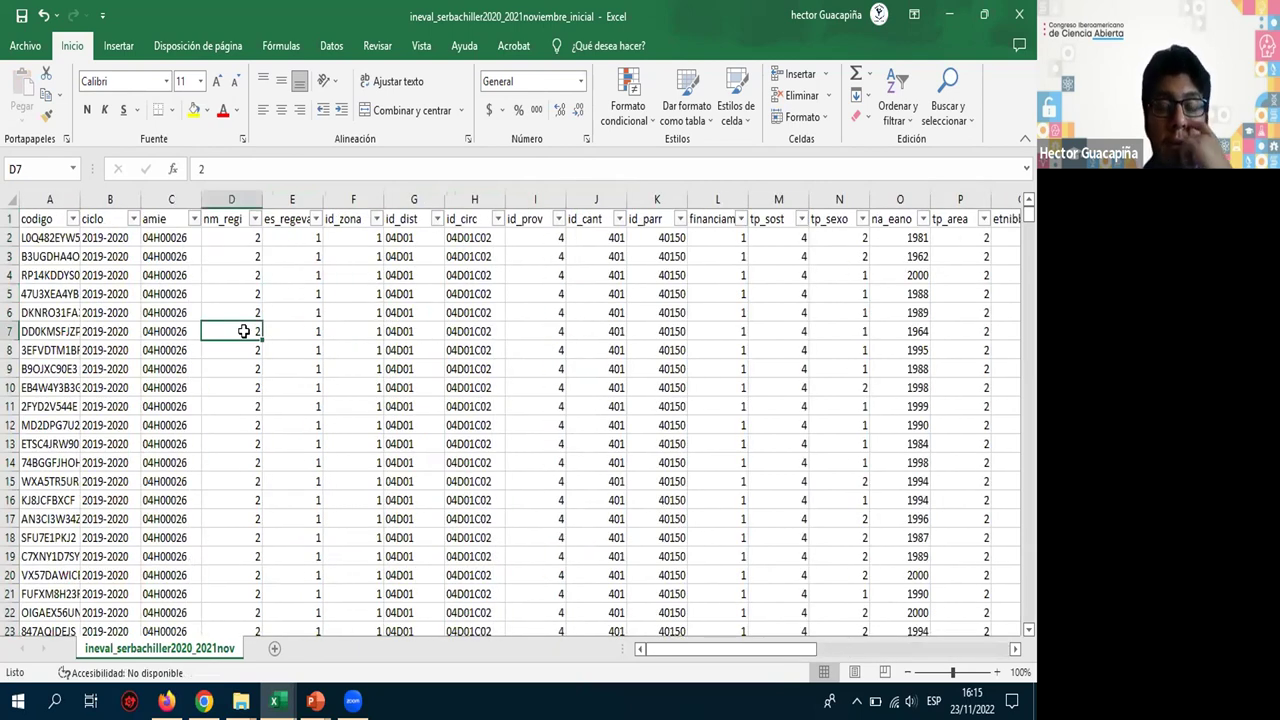
pyautogui.hscroll(6, 243, 331)
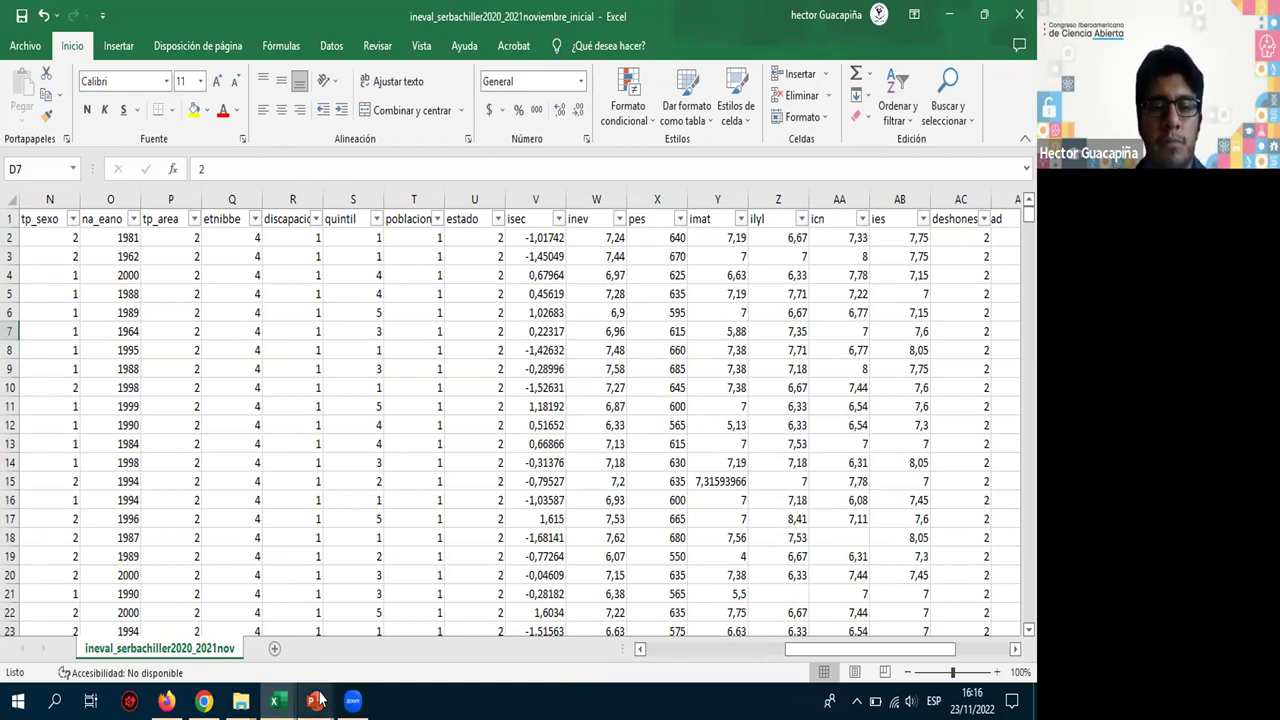
pyautogui.moveTo(319, 701)
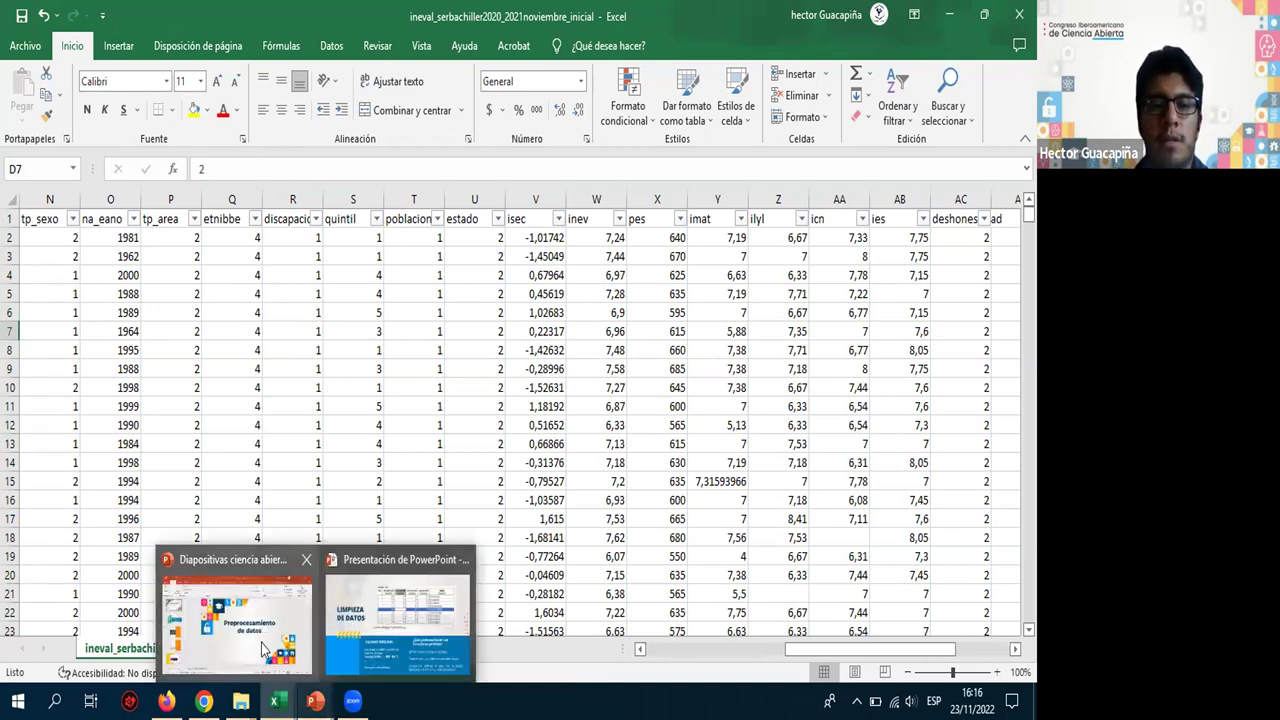
pyautogui.click(612, 499)
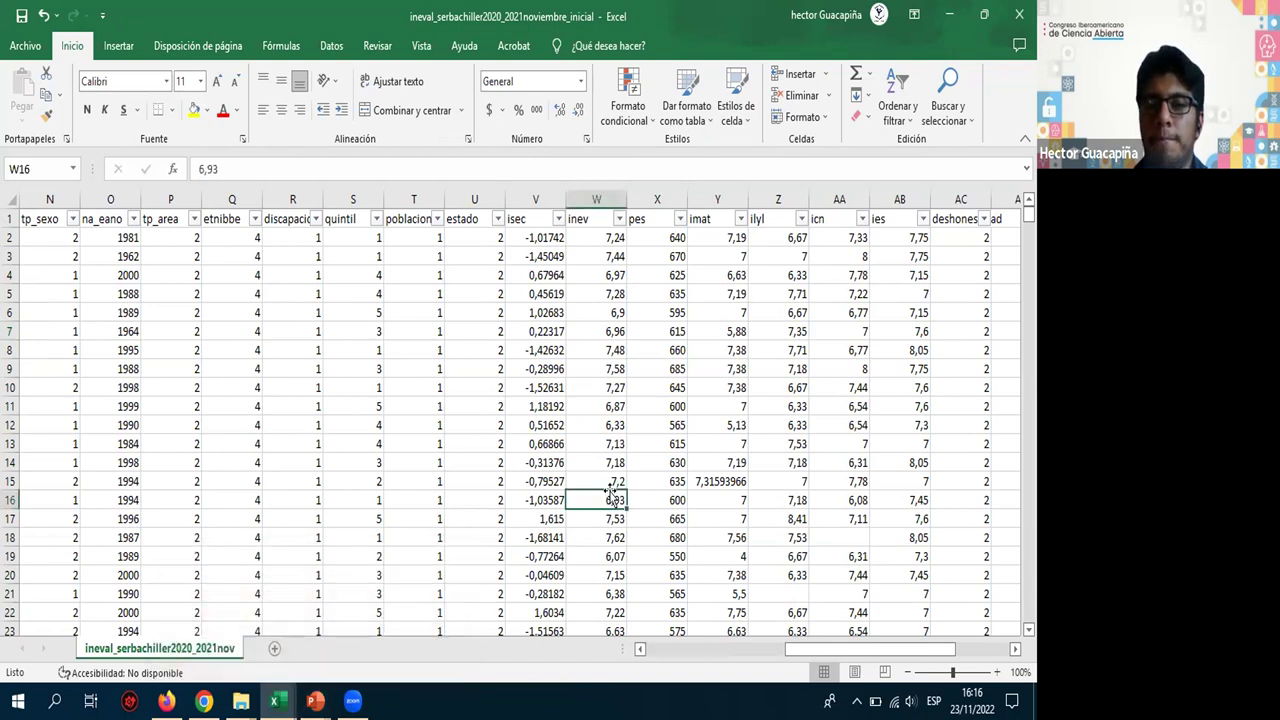
# - Go to row 1165 below the data to examine the calculated mode and means
pyautogui.scroll(-4, 612, 492)
pyautogui.click(559, 503)
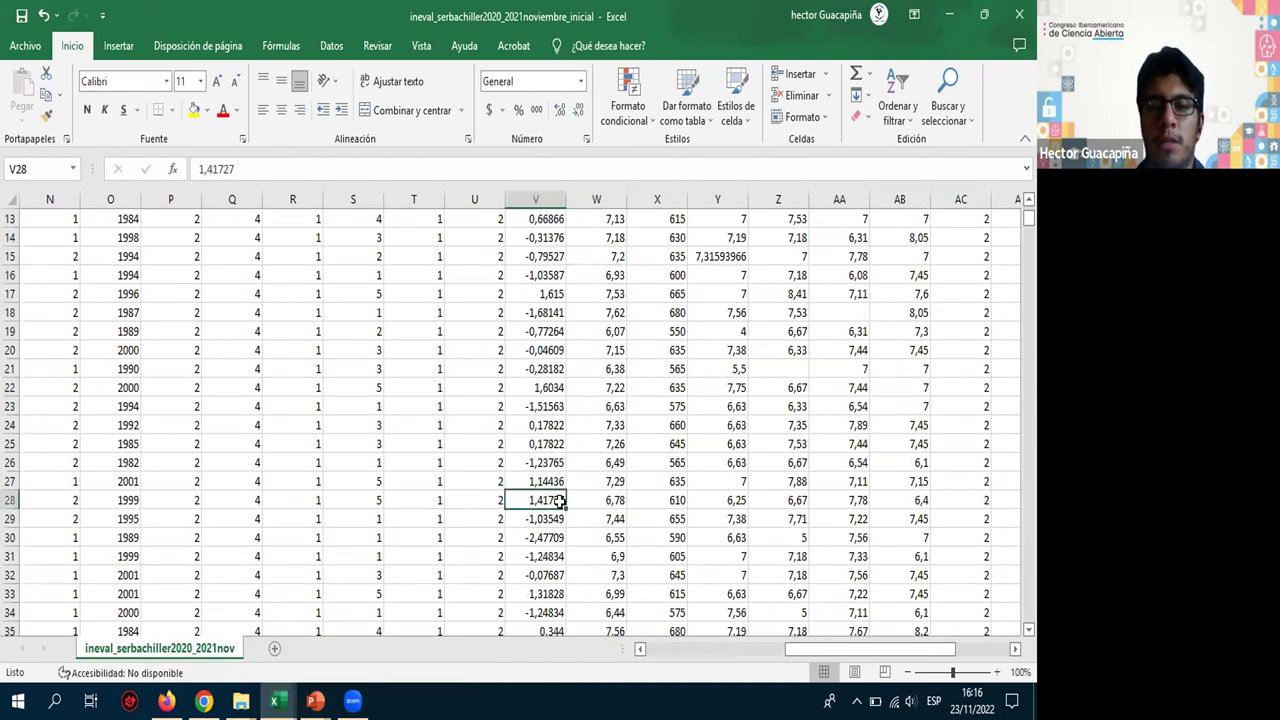
pyautogui.hotkey('ctrl', 'Down')
pyautogui.press('Down')
pyautogui.press('Down')
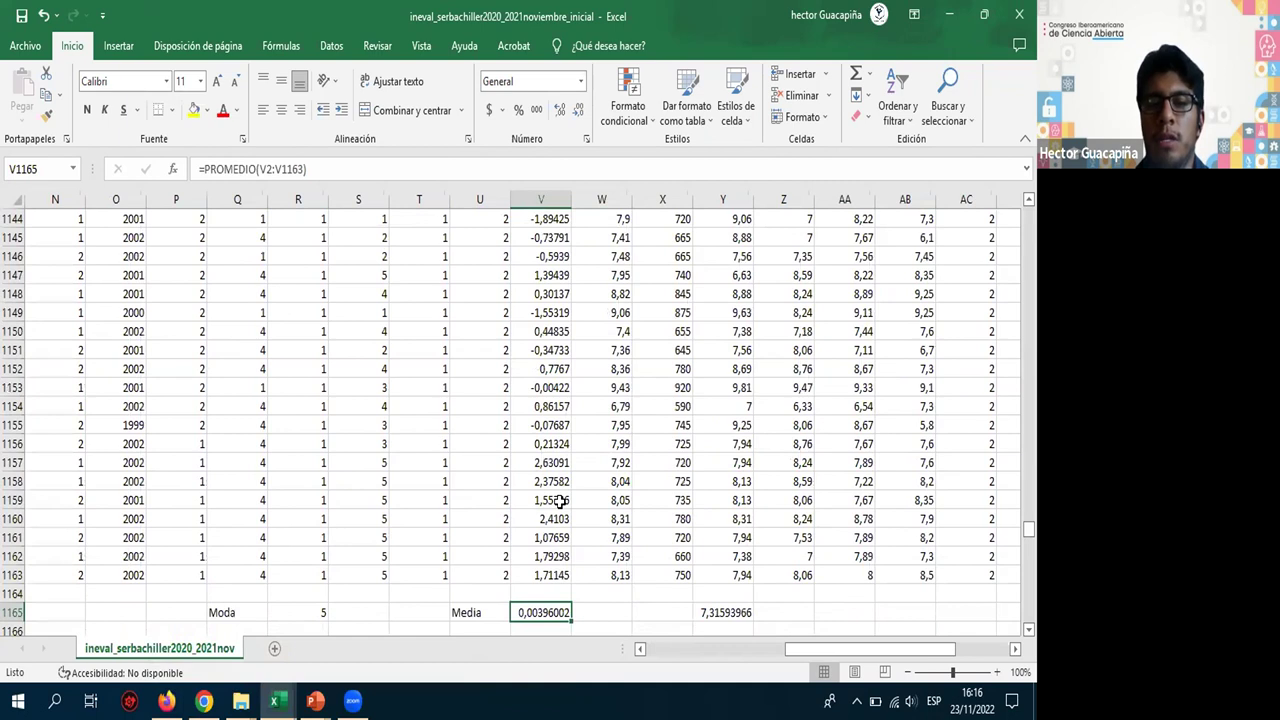
pyautogui.press('Left')
pyautogui.press('Left')
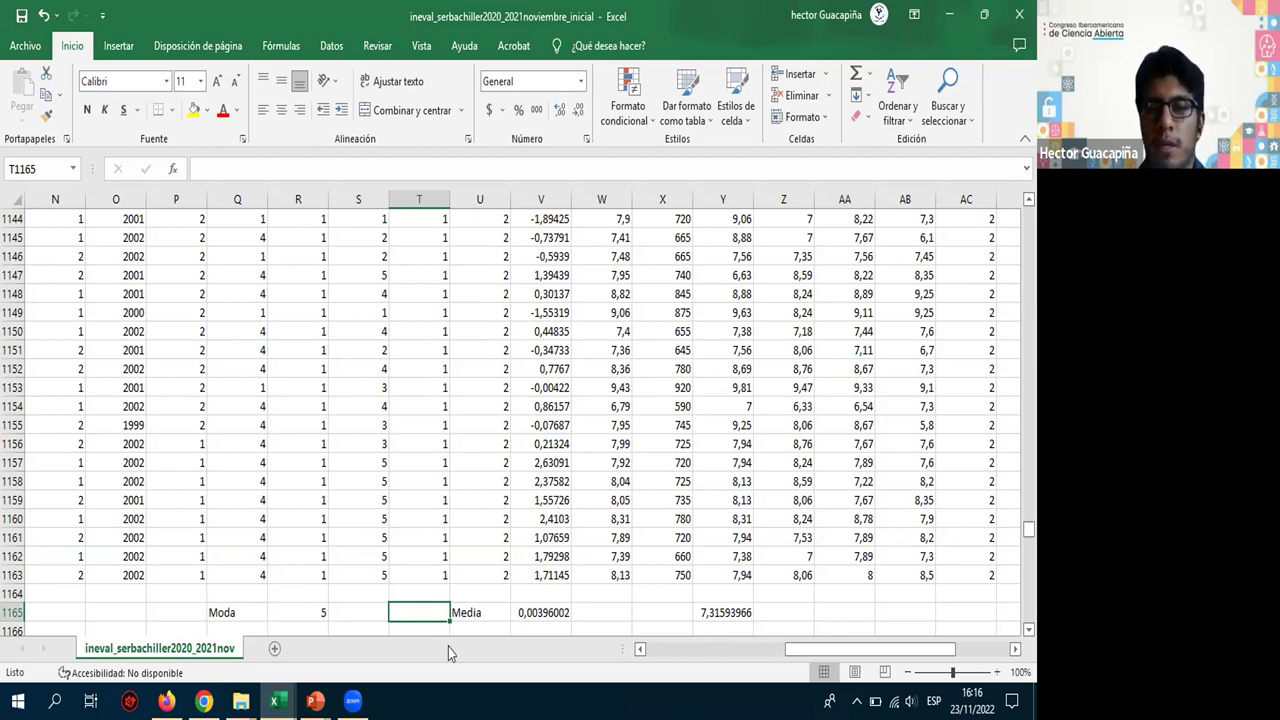
# - Switch to the PowerPoint slide on data cleaning to review the missing-value options, and return to the ineval_serbachiller Excel workbook
pyautogui.click(315, 700)
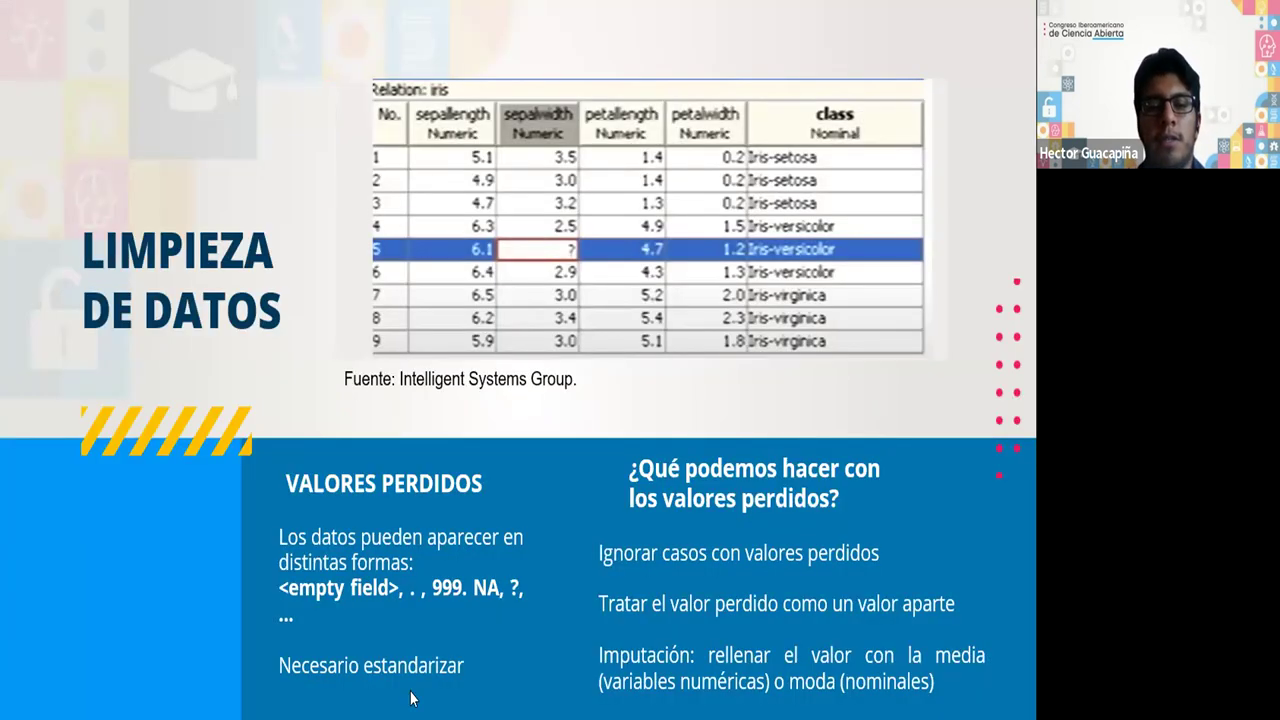
pyautogui.press('super')
pyautogui.moveTo(277, 700)
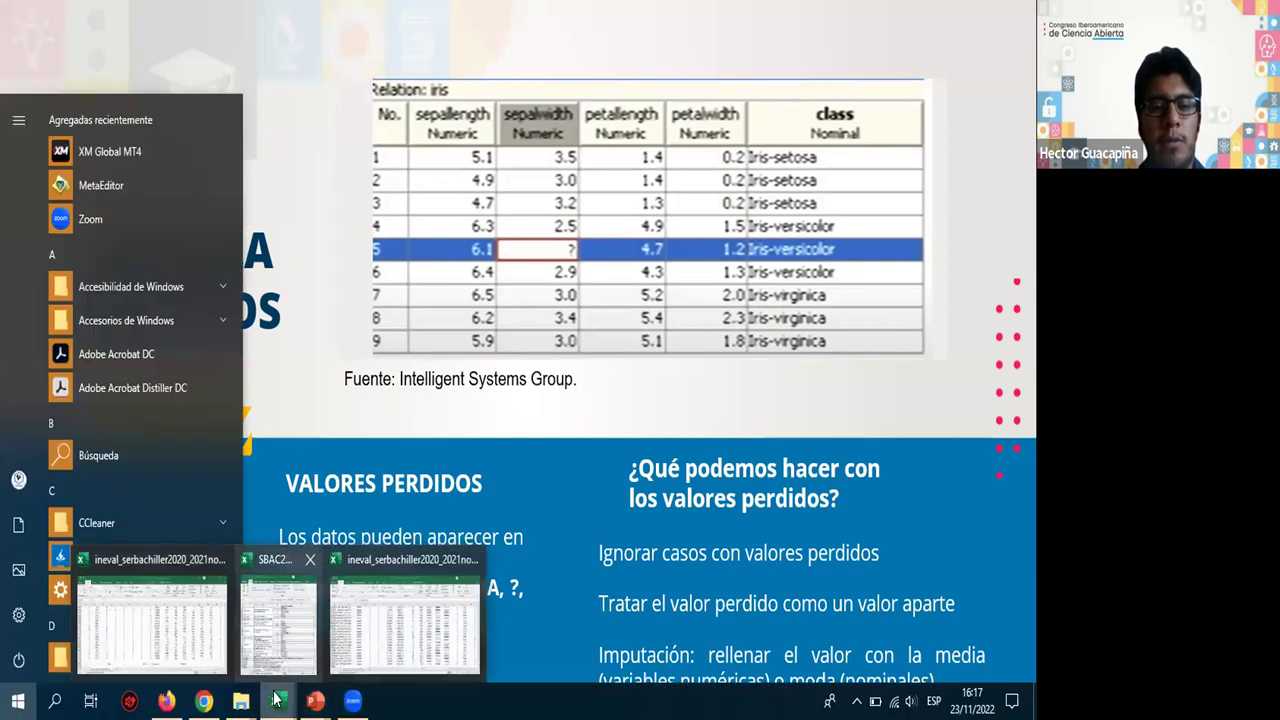
pyautogui.click(150, 620)
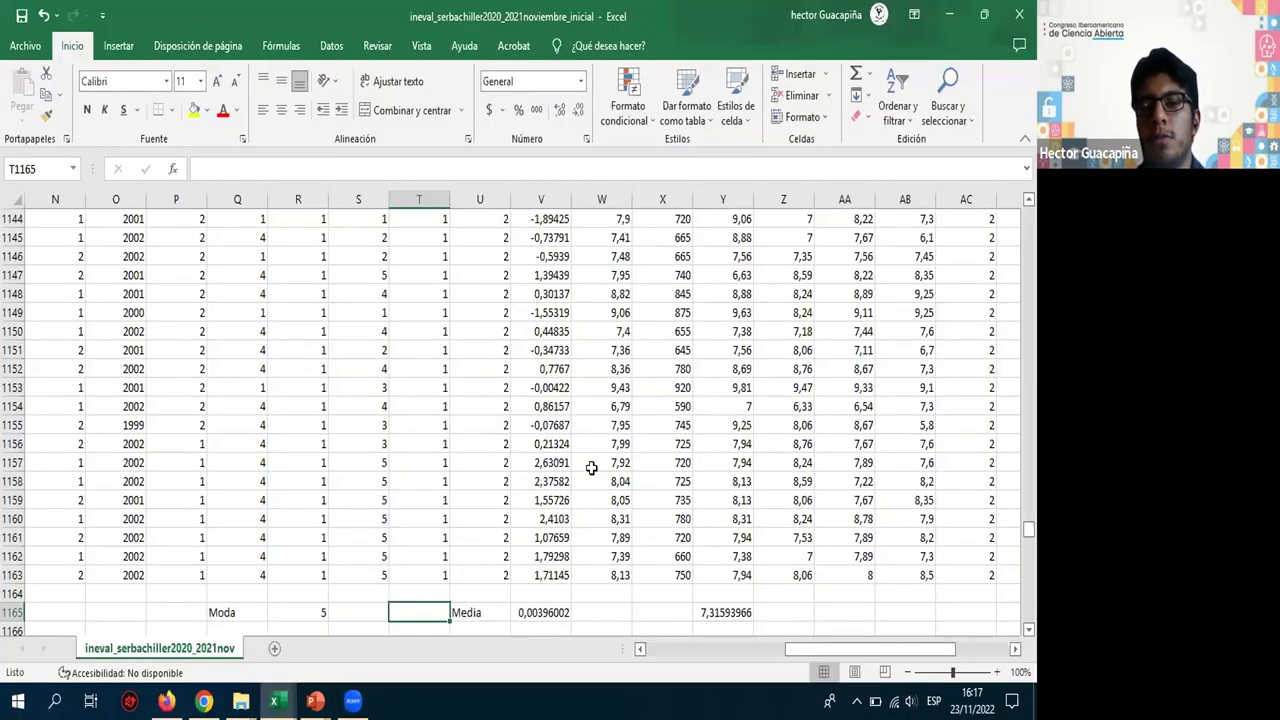
# - Return to the first rows and columns of the ineval_serbachiller2020_2021nov data sheet
pyautogui.click(591, 466)
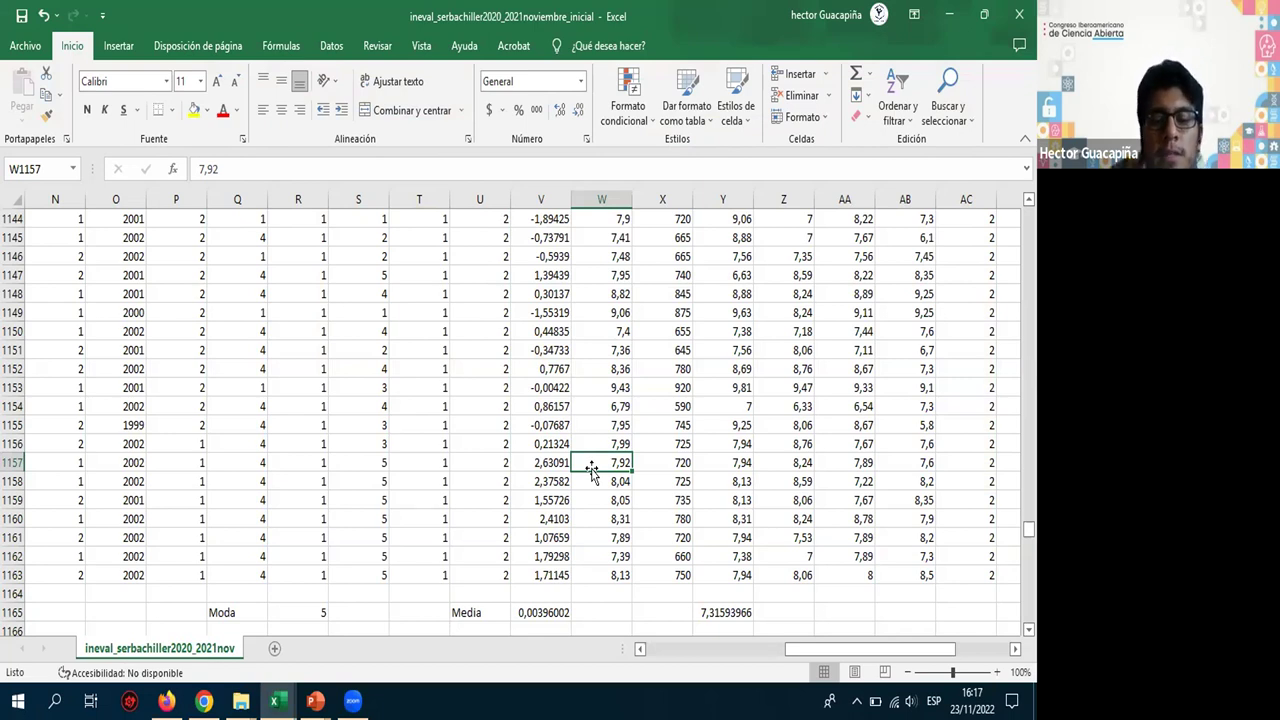
pyautogui.hscroll(-5, 663, 480)
pyautogui.scroll(20, 663, 480)
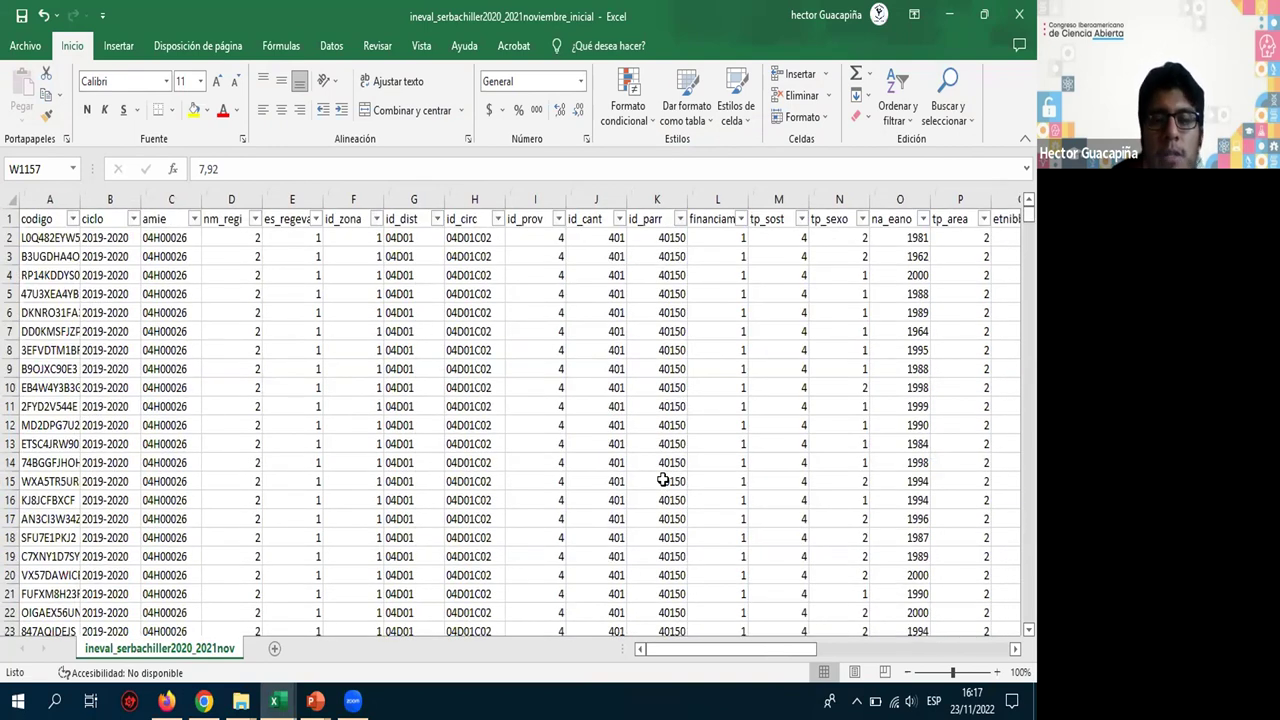
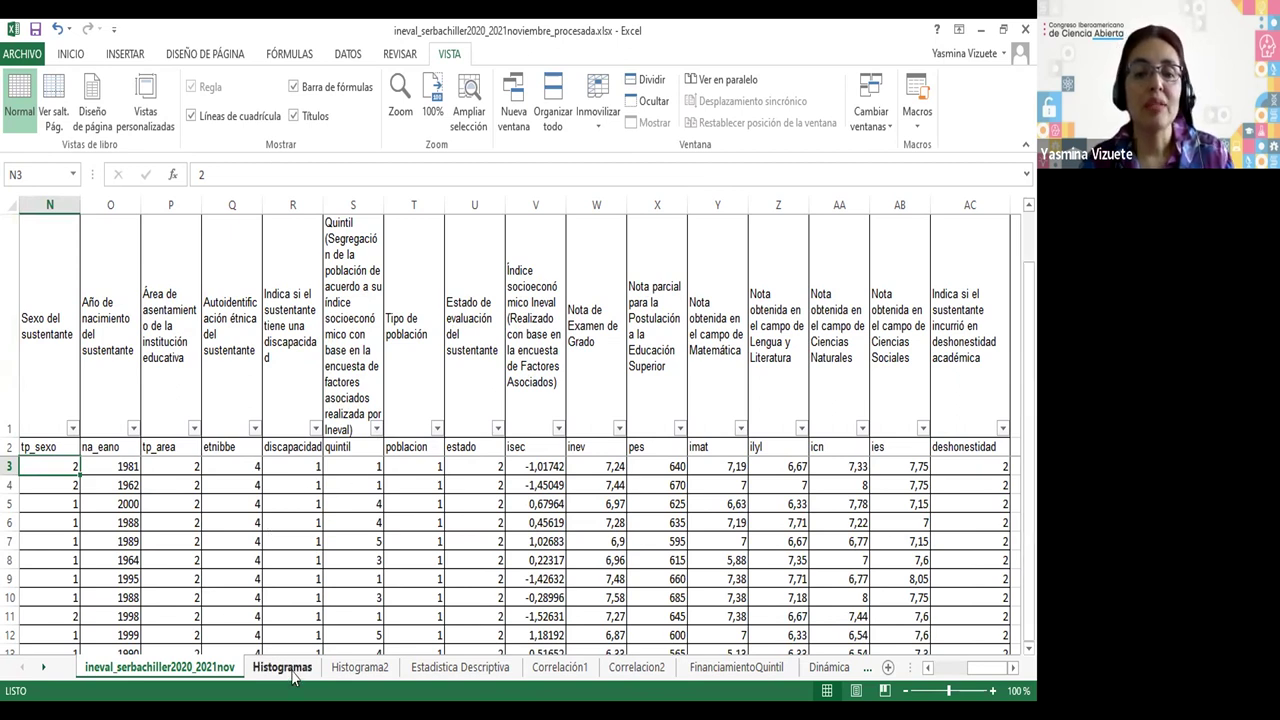
# - Open the Histogramas sheet and review the Nota de Examen de Grado summary, frequency table and histogram
pyautogui.click(293, 675)
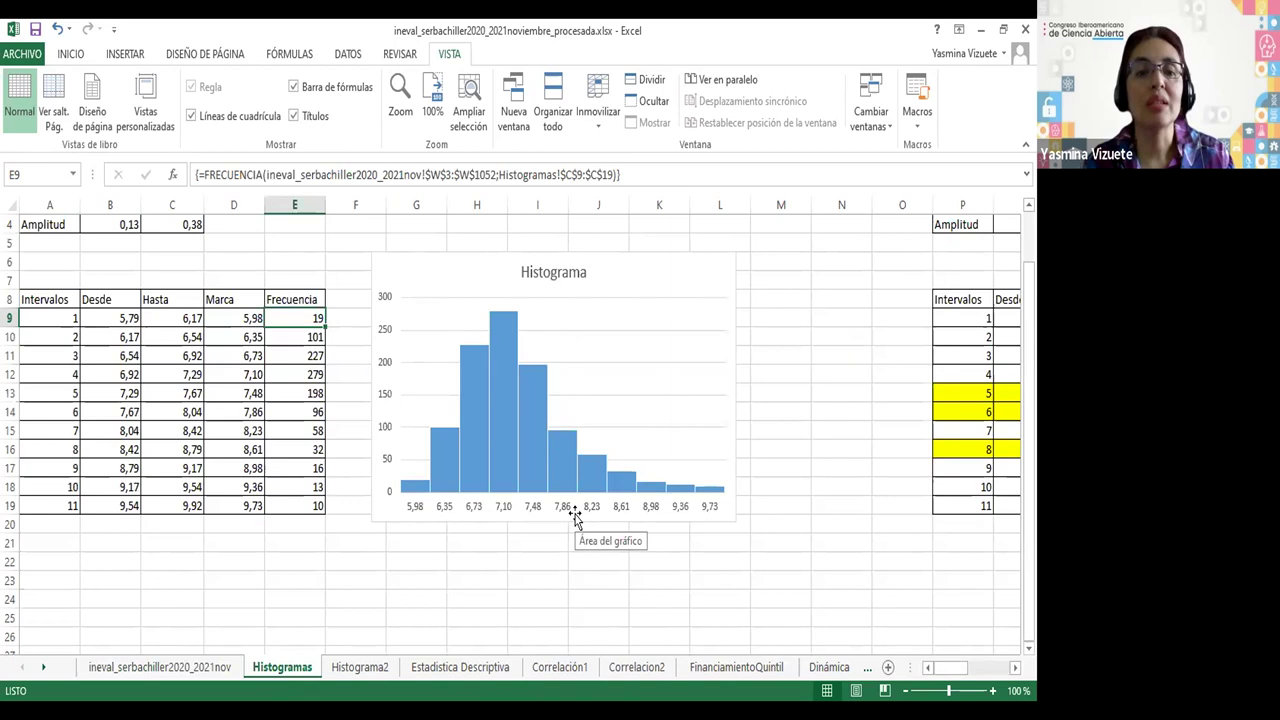
pyautogui.scroll(1, 571, 510)
pyautogui.scroll(-1, 571, 510)
pyautogui.scroll(1, 571, 513)
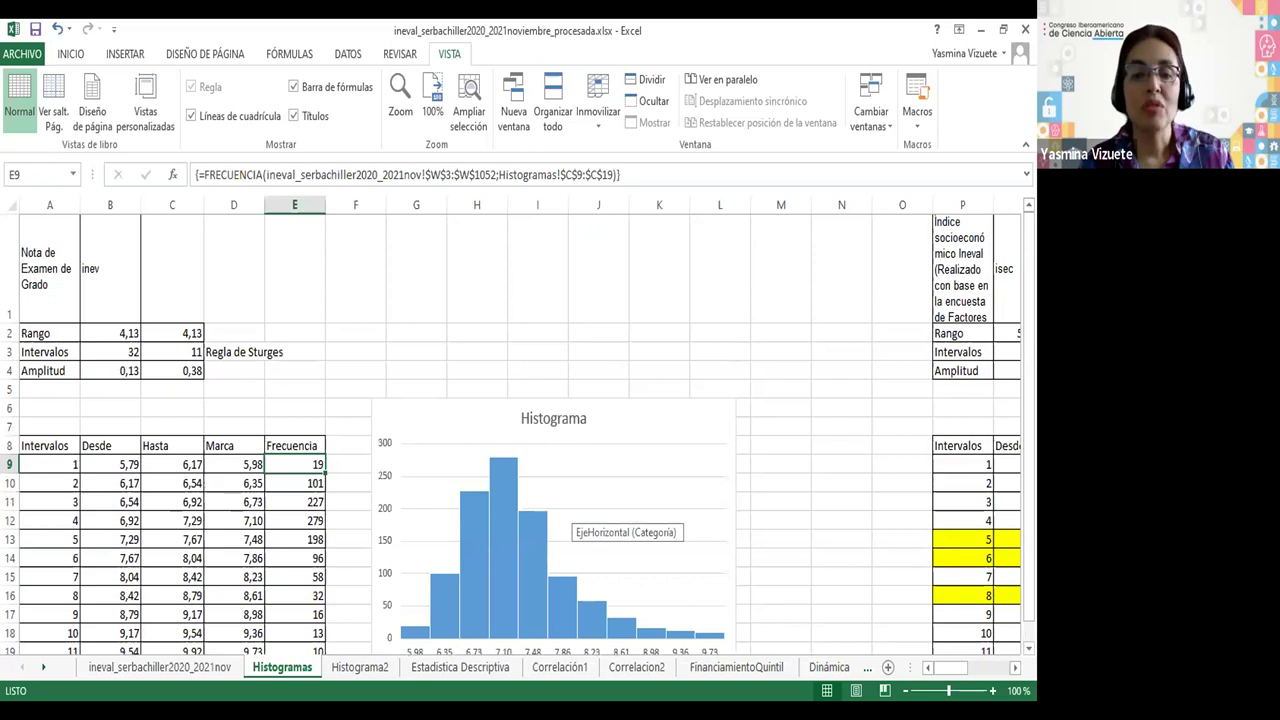
pyautogui.scroll(-1, 826, 414)
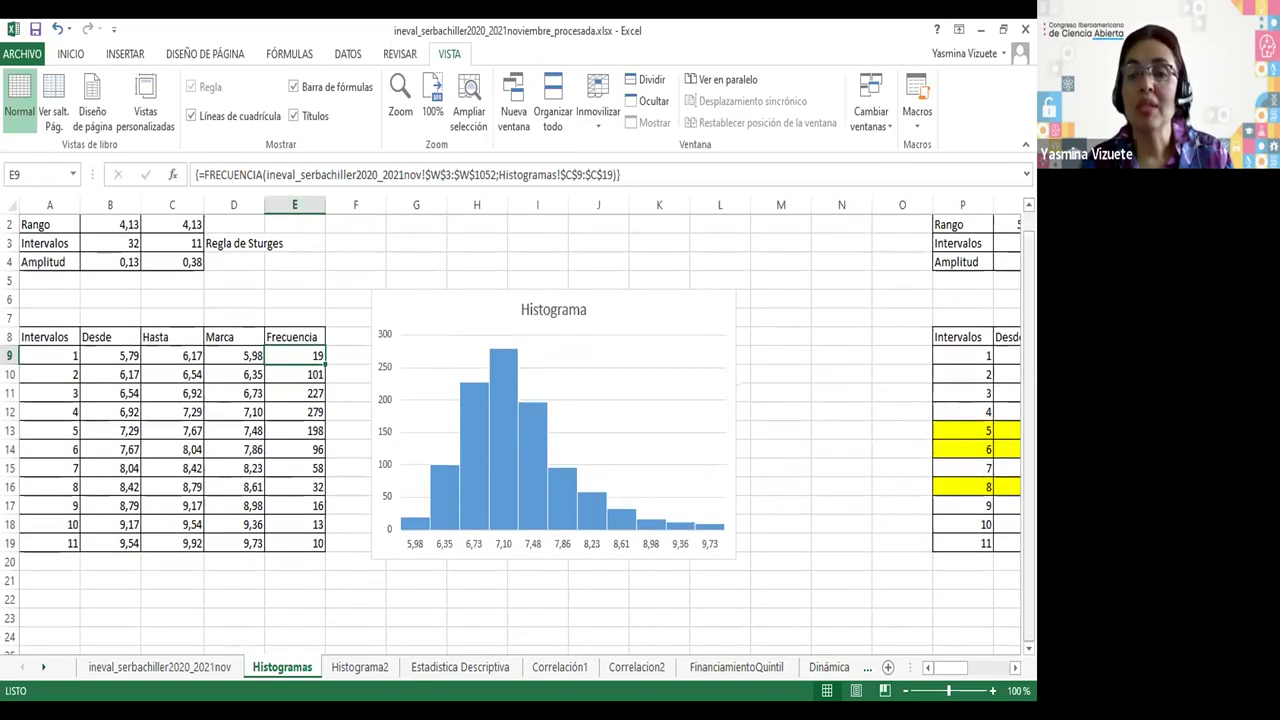
pyautogui.scroll(1, 826, 414)
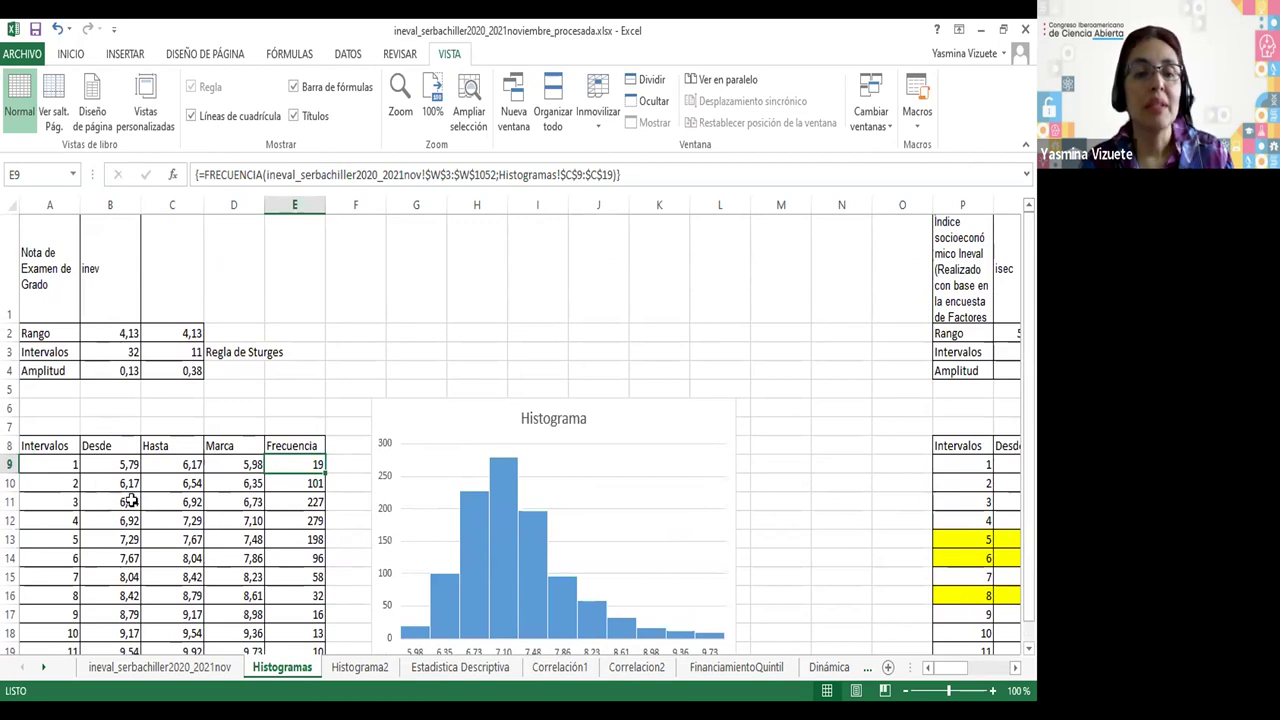
# - Check the Rango formula for Nota de Examen de Grado and trace it to the inev column in the ineval_serbachiller2020_2021nov sheet
pyautogui.click(114, 335)
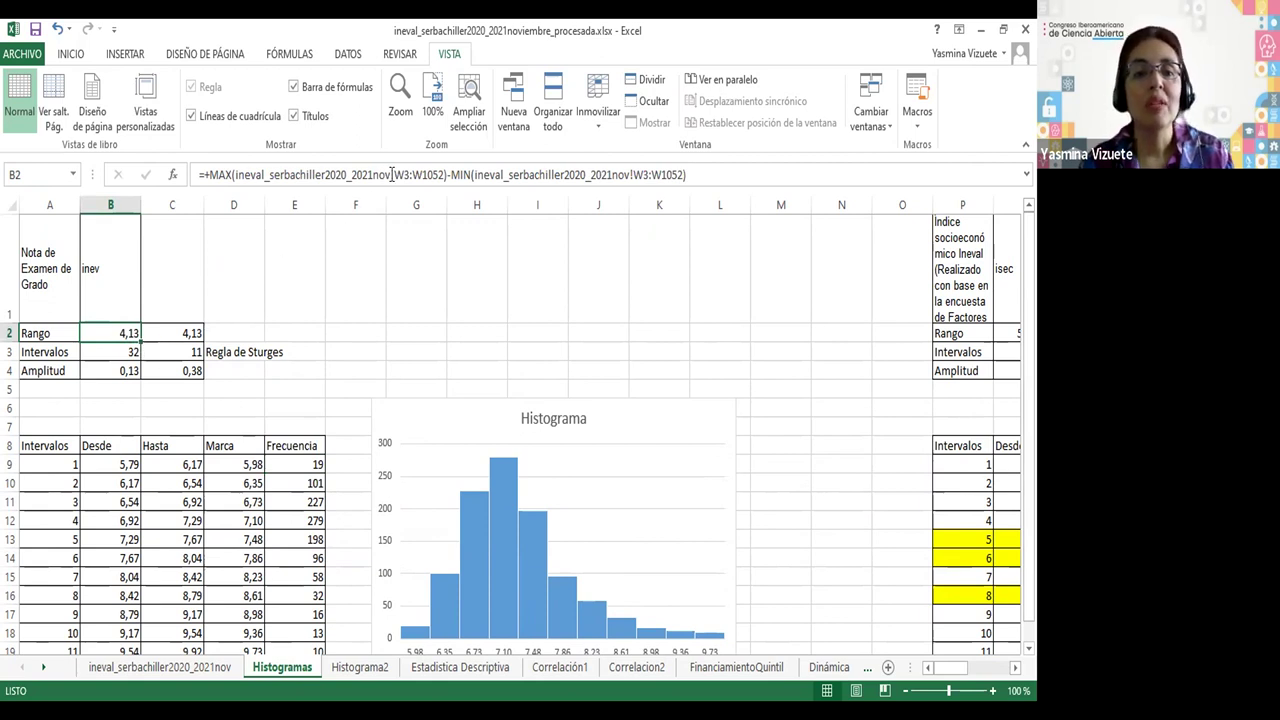
pyautogui.moveTo(42, 282)
pyautogui.mouseDown()
pyautogui.moveTo(88, 277)
pyautogui.moveTo(63, 281)
pyautogui.mouseUp()
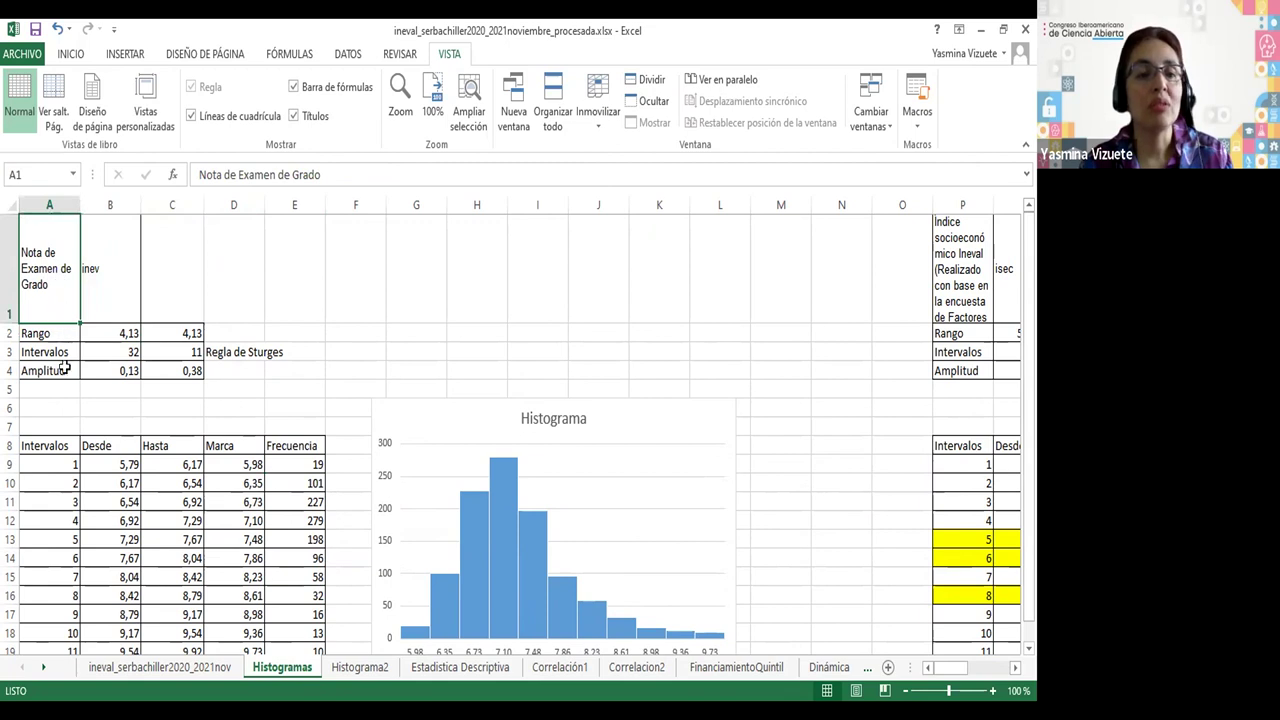
pyautogui.click(163, 668)
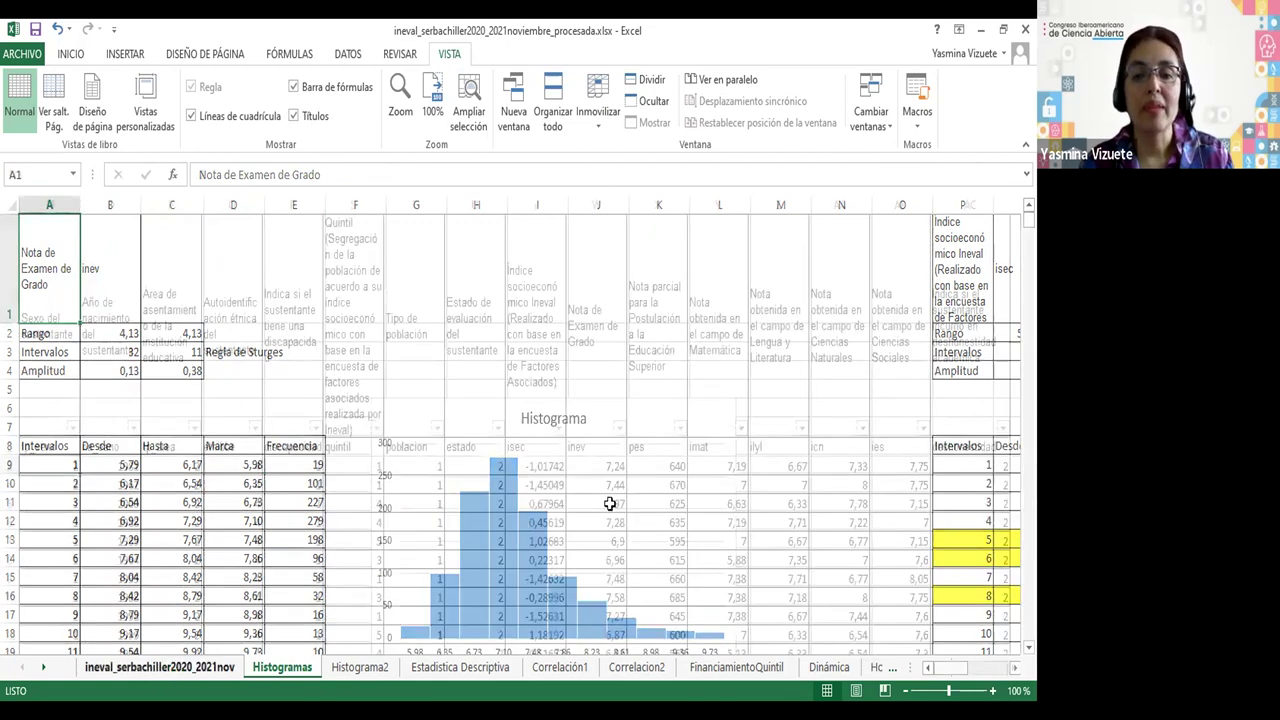
pyautogui.click(592, 446)
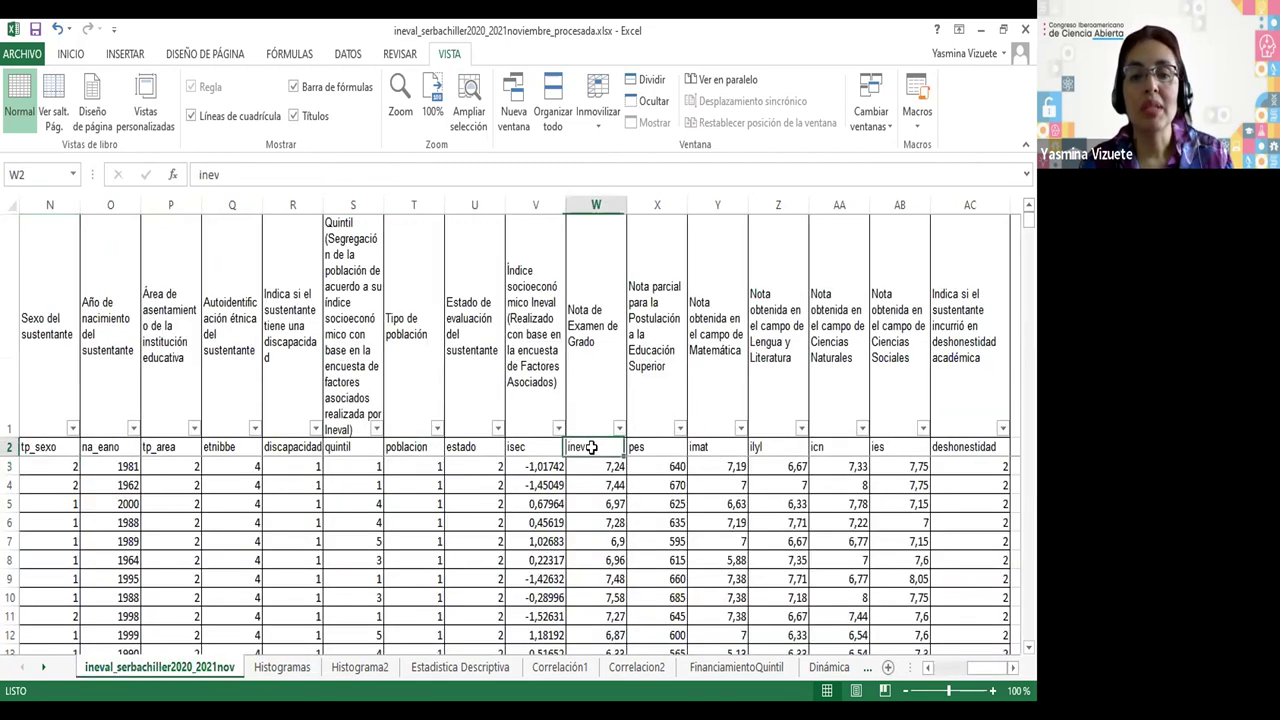
pyautogui.click(605, 209)
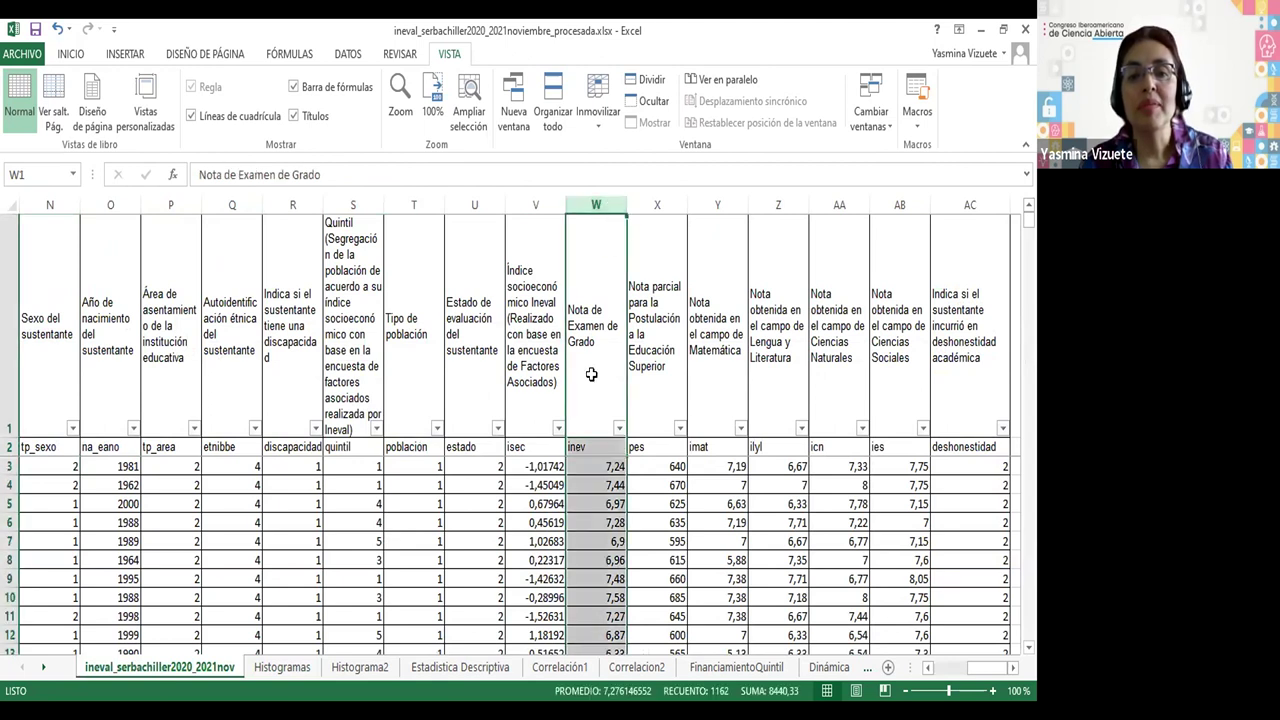
# - Examine the MAX and MIN parts of the Rango formula in B2 of the Histogramas sheet, leaving the formula unmodified
pyautogui.click(270, 668)
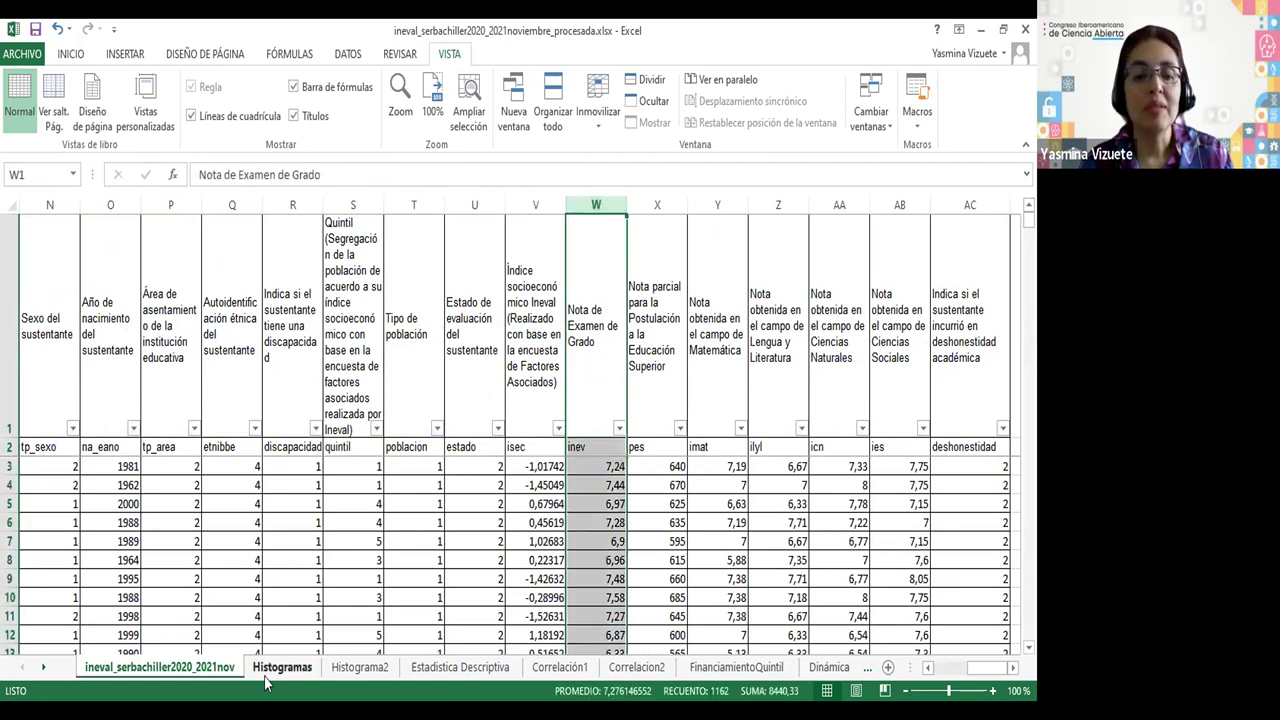
pyautogui.click(96, 336)
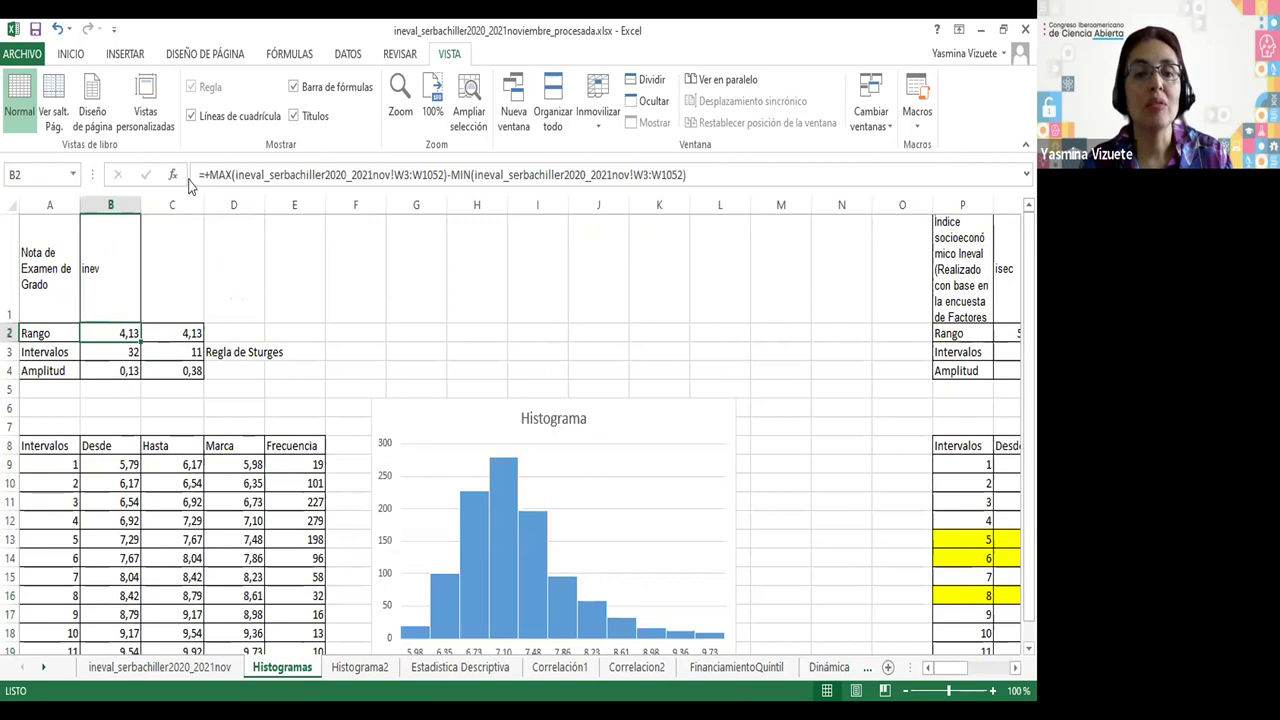
pyautogui.moveTo(452, 176); pyautogui.dragTo(473, 176)
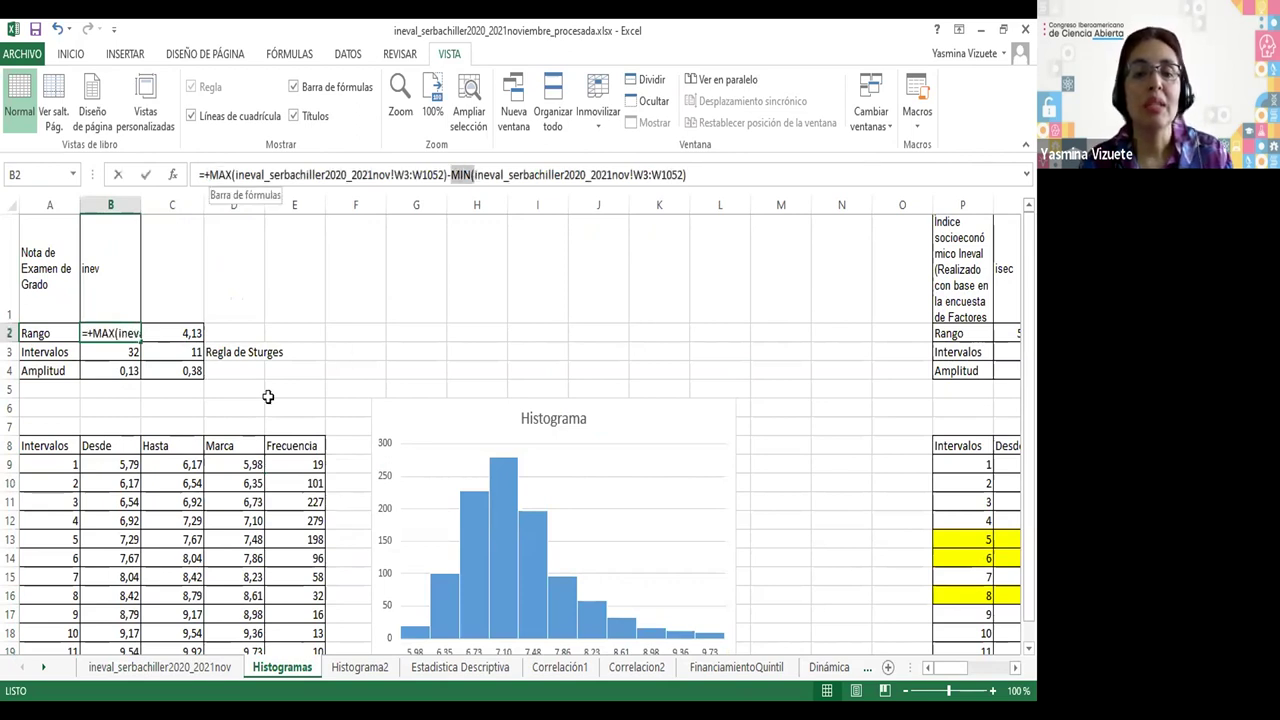
pyautogui.click(172, 351)
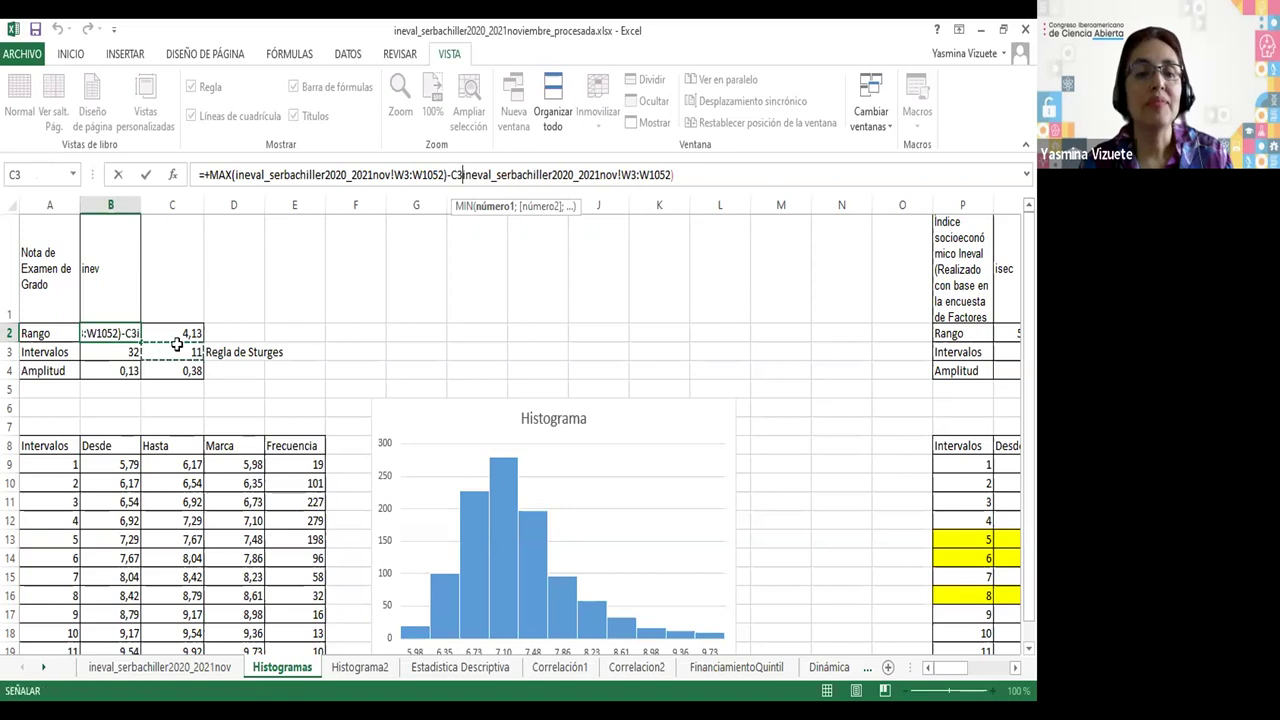
pyautogui.press('Escape')
# - Examine the square-root formula for the number of Intervalos in B3, highlighting its RAIZ(CONTAR) part without altering it
pyautogui.click(120, 355)
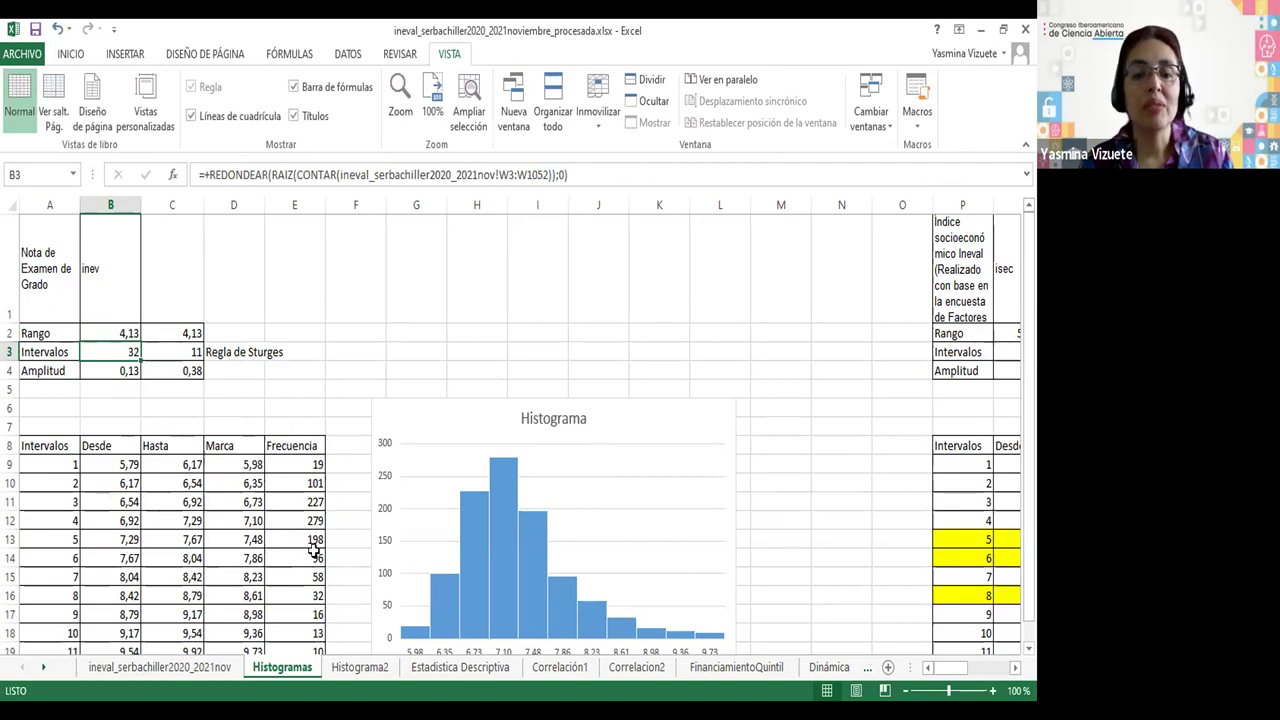
pyautogui.scroll(-1, 315, 548)
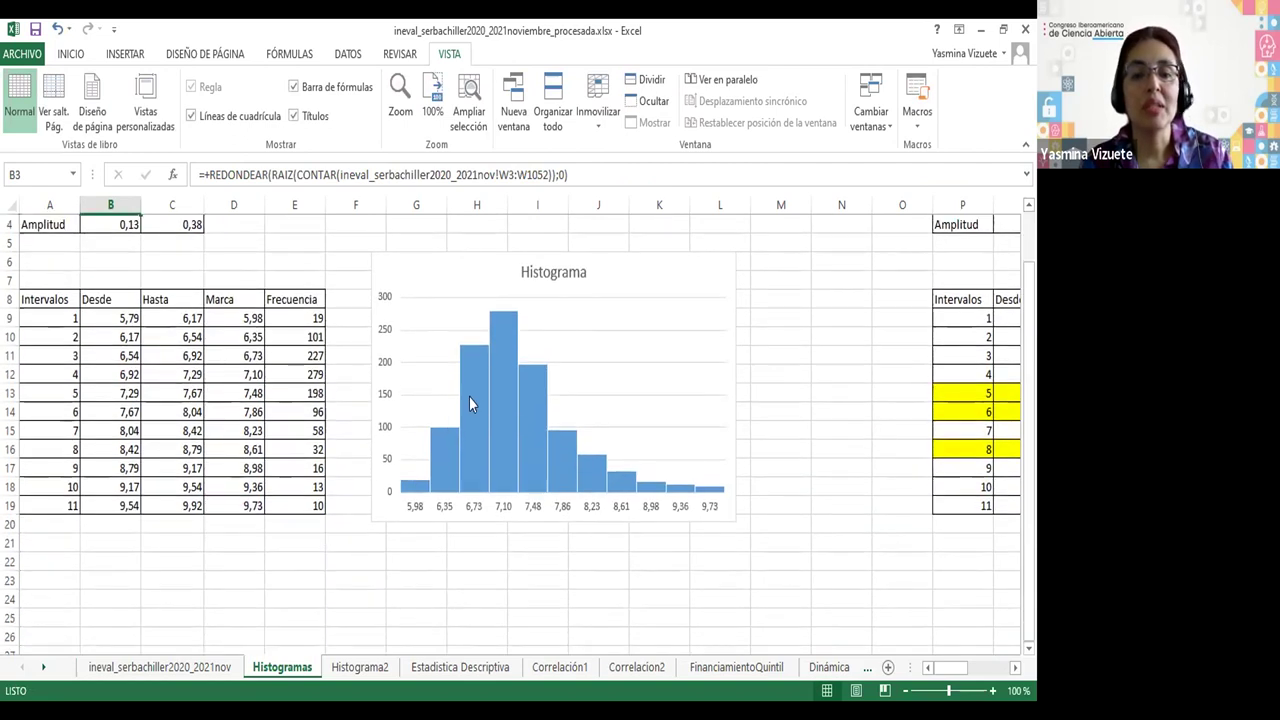
pyautogui.scroll(1, 172, 332)
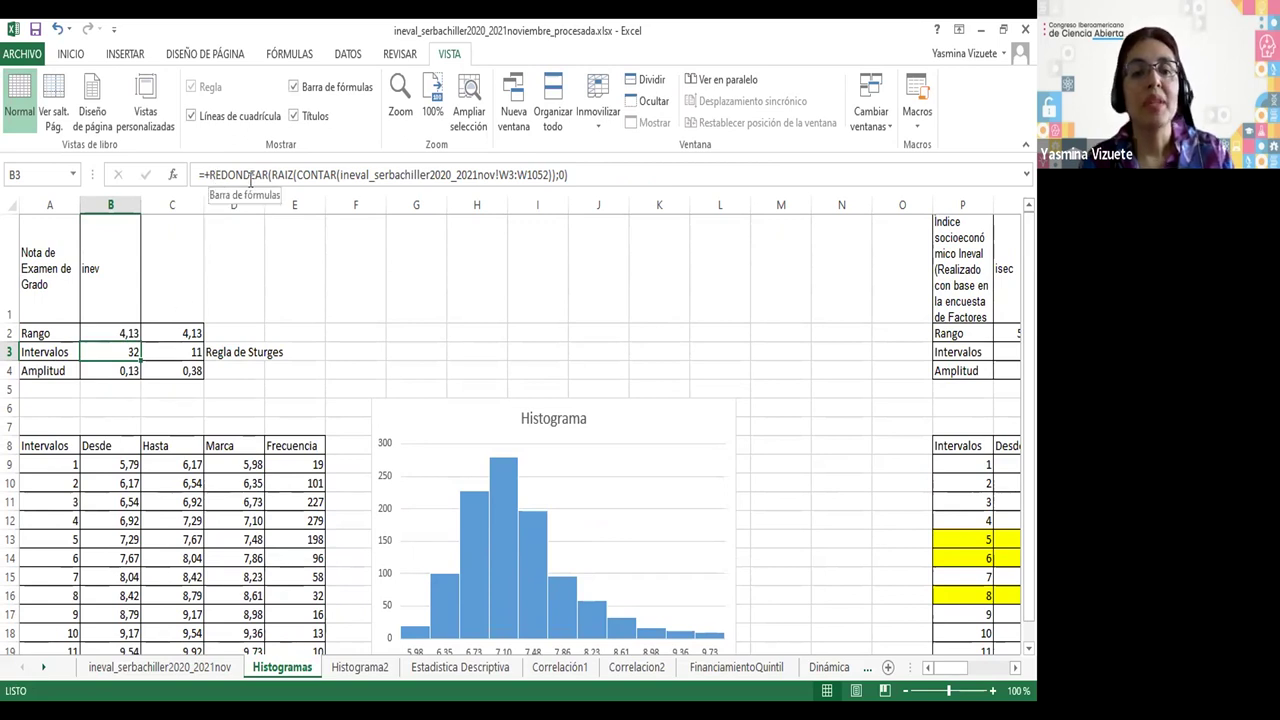
pyautogui.moveTo(271, 175); pyautogui.dragTo(552, 175)
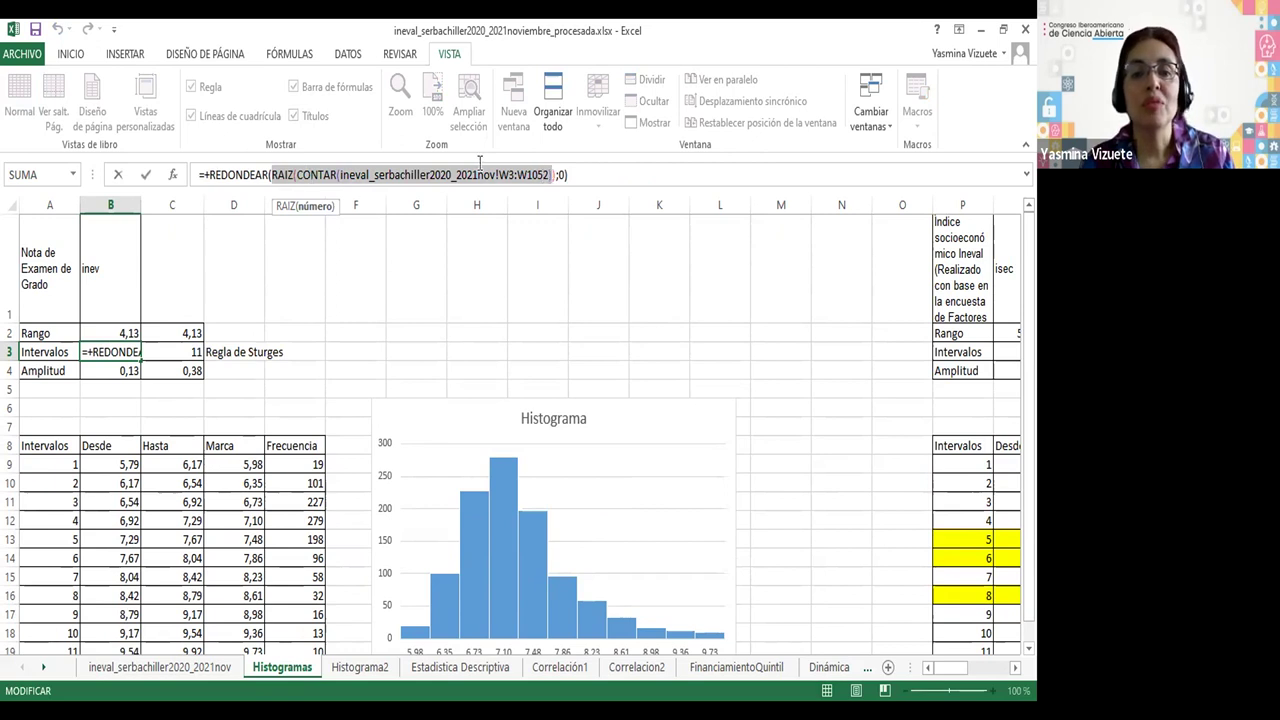
pyautogui.click(197, 355)
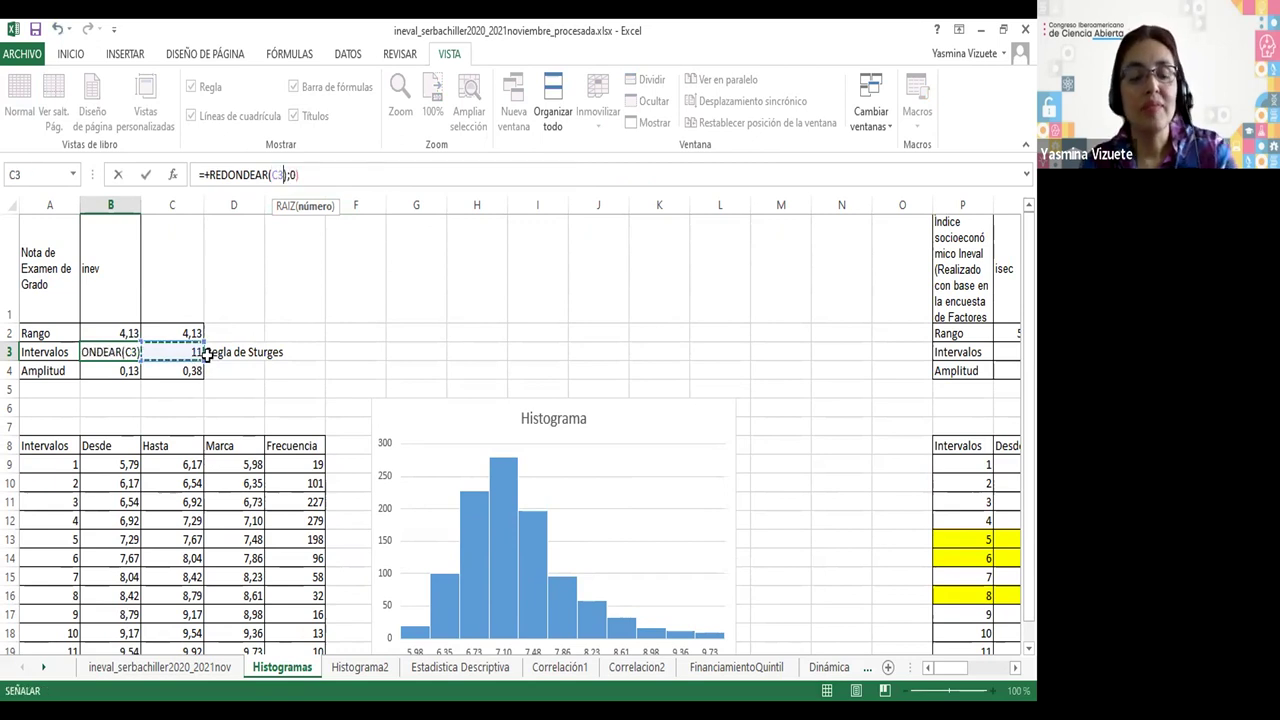
pyautogui.press('Escape')
# - Examine the Regla de Sturges formula in C3, highlighting its CONTAR part without altering it
pyautogui.click(197, 355)
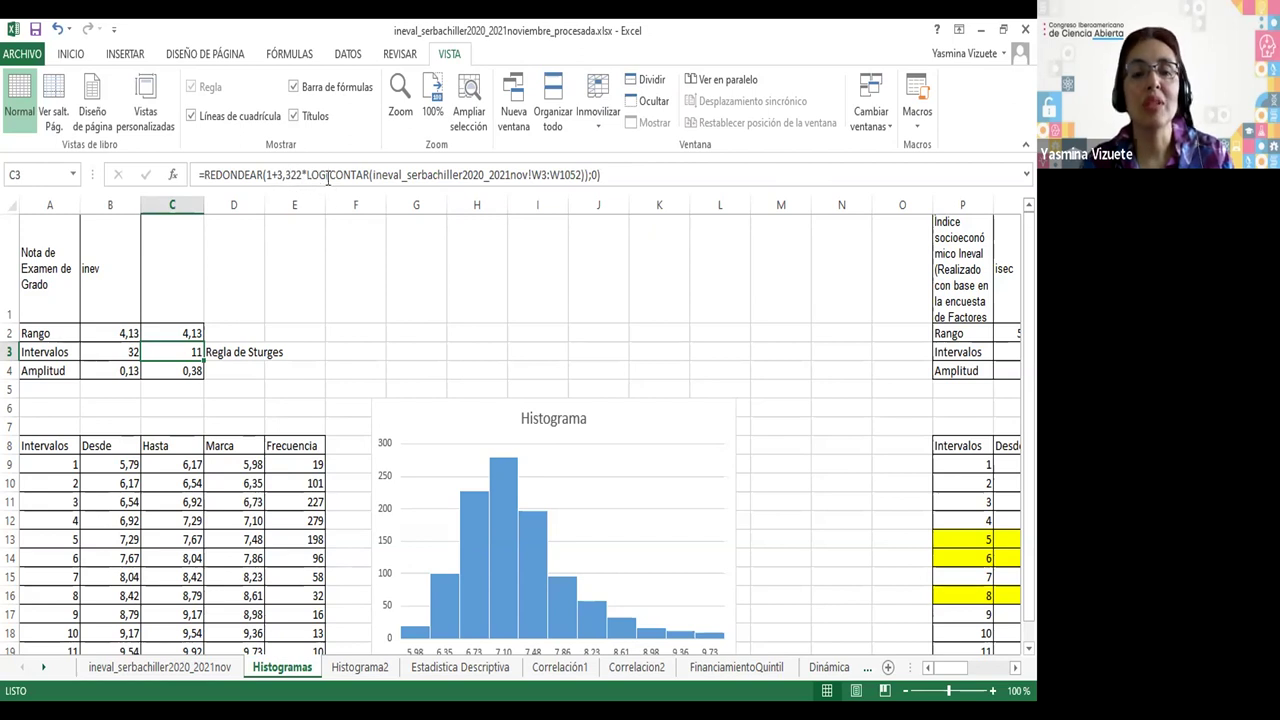
pyautogui.moveTo(332, 175); pyautogui.dragTo(583, 174)
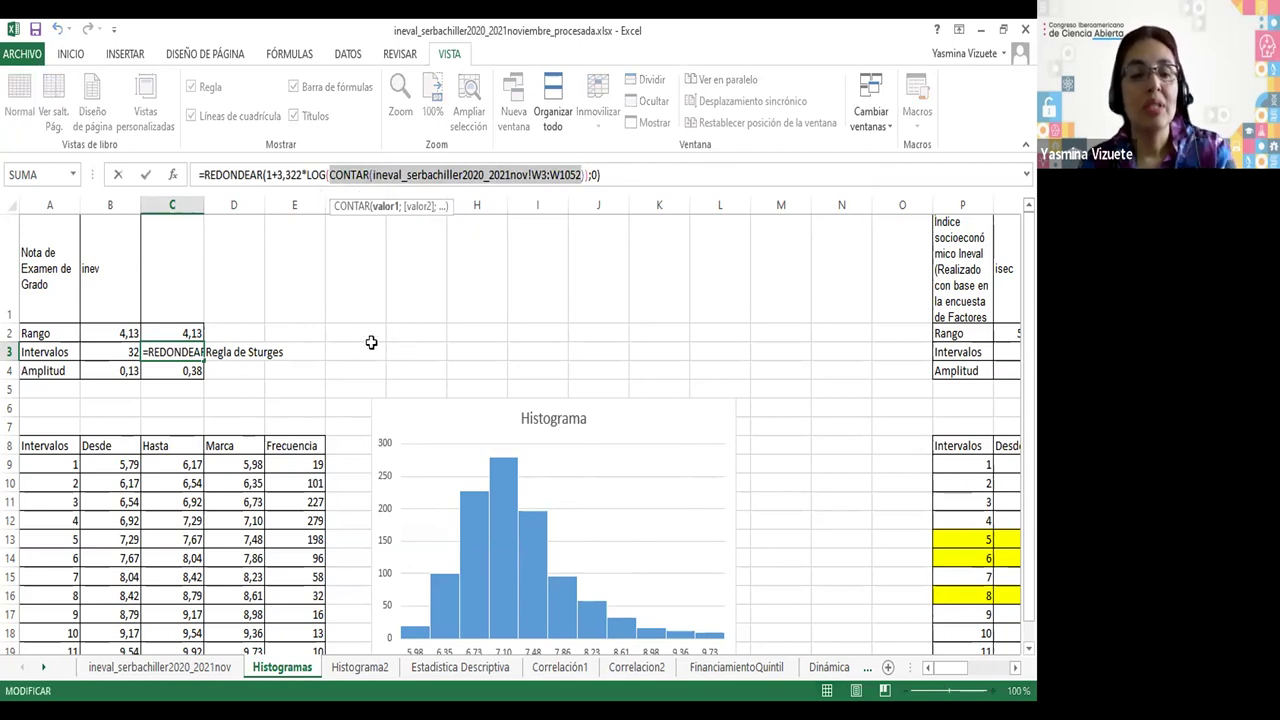
pyautogui.press('Escape')
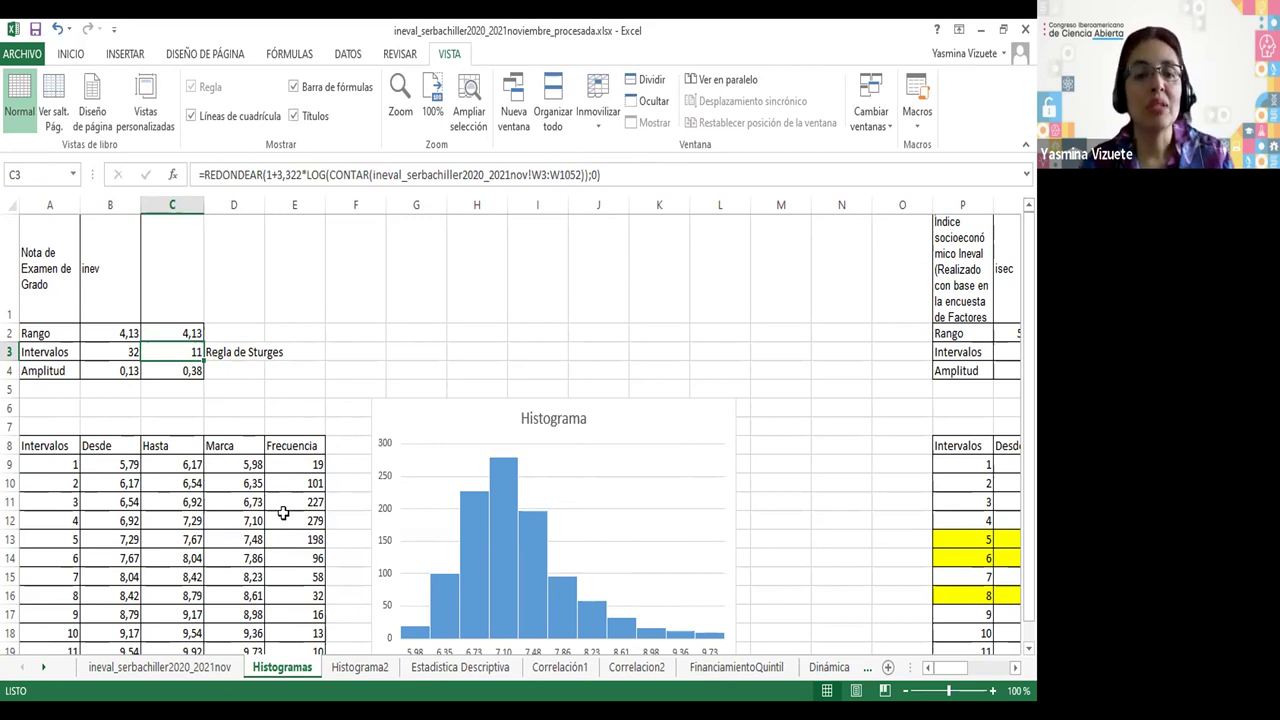
pyautogui.scroll(-1, 283, 513)
pyautogui.scroll(1, 215, 446)
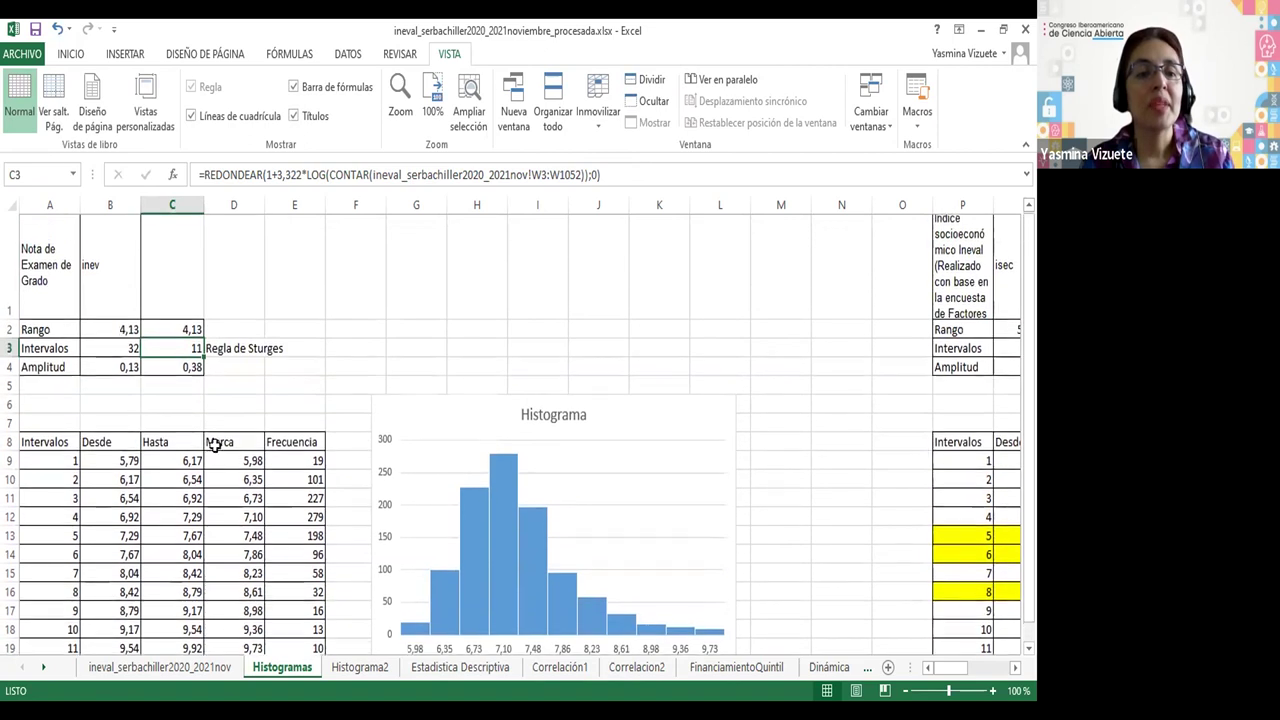
# - Compare the Amplitud formulas in B4 and C4, and highlight the Sturges-based values in C2:C4
pyautogui.click(154, 370)
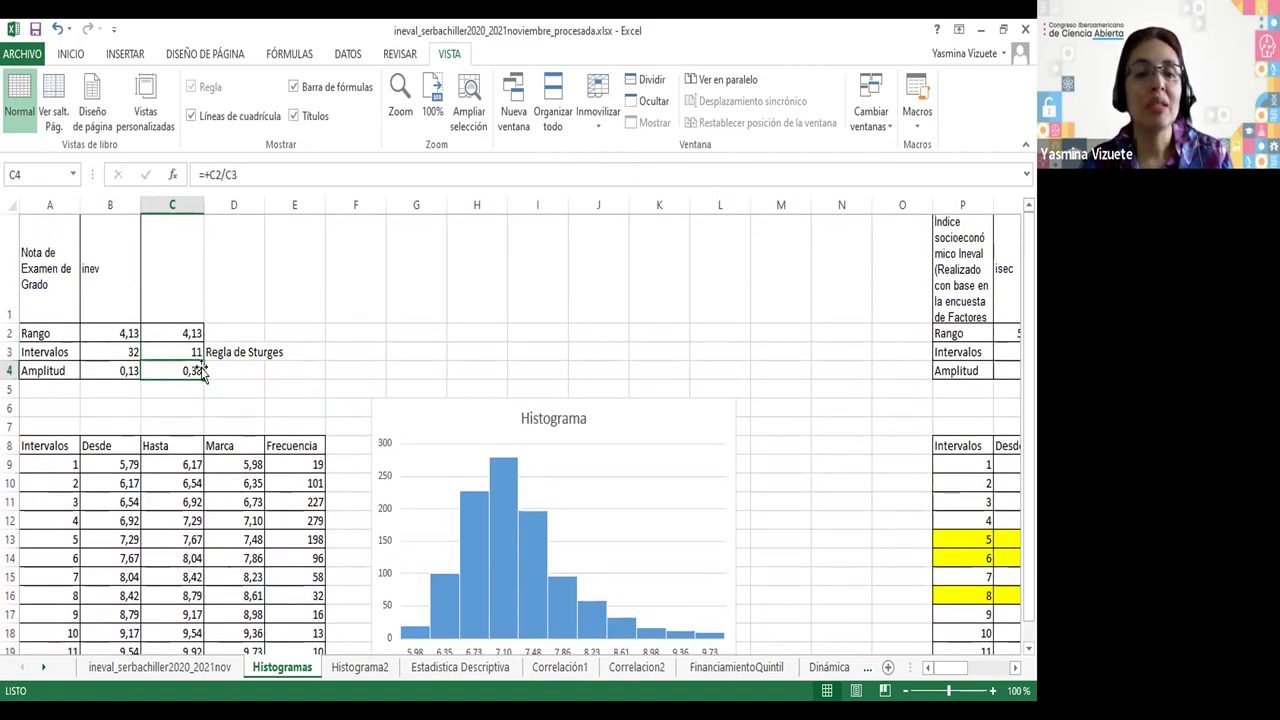
pyautogui.click(118, 366)
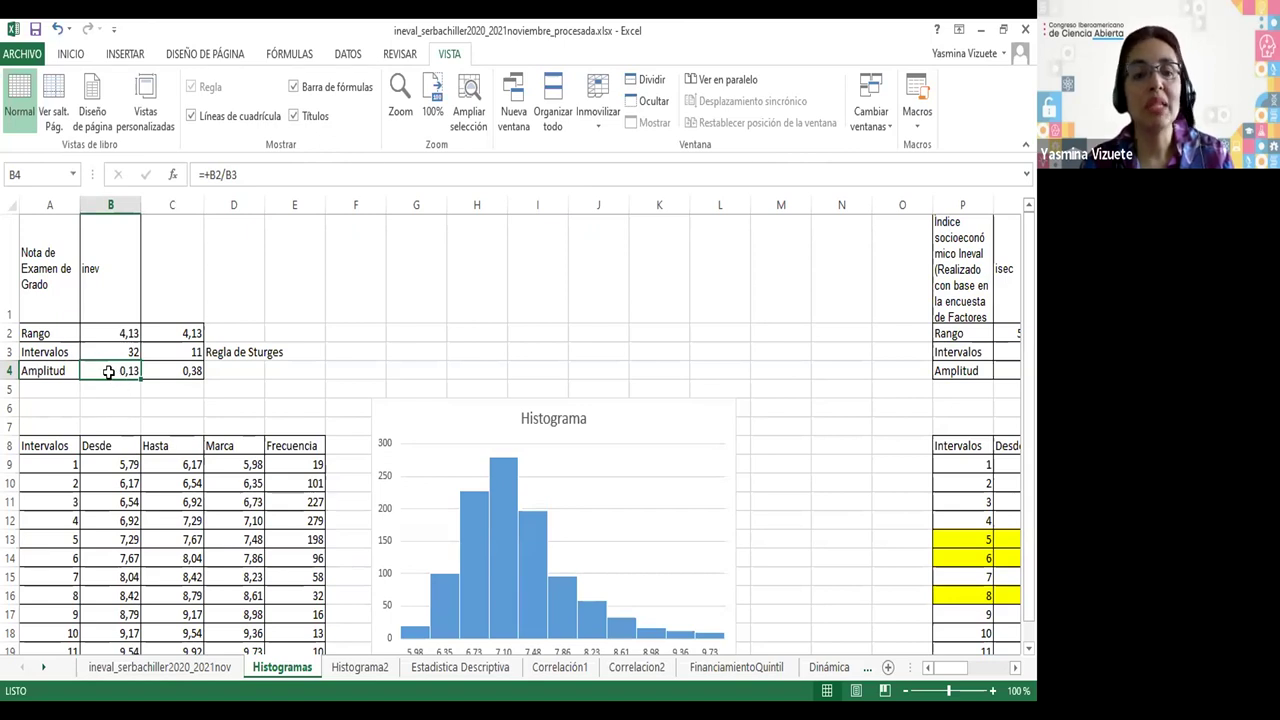
pyautogui.click(174, 370)
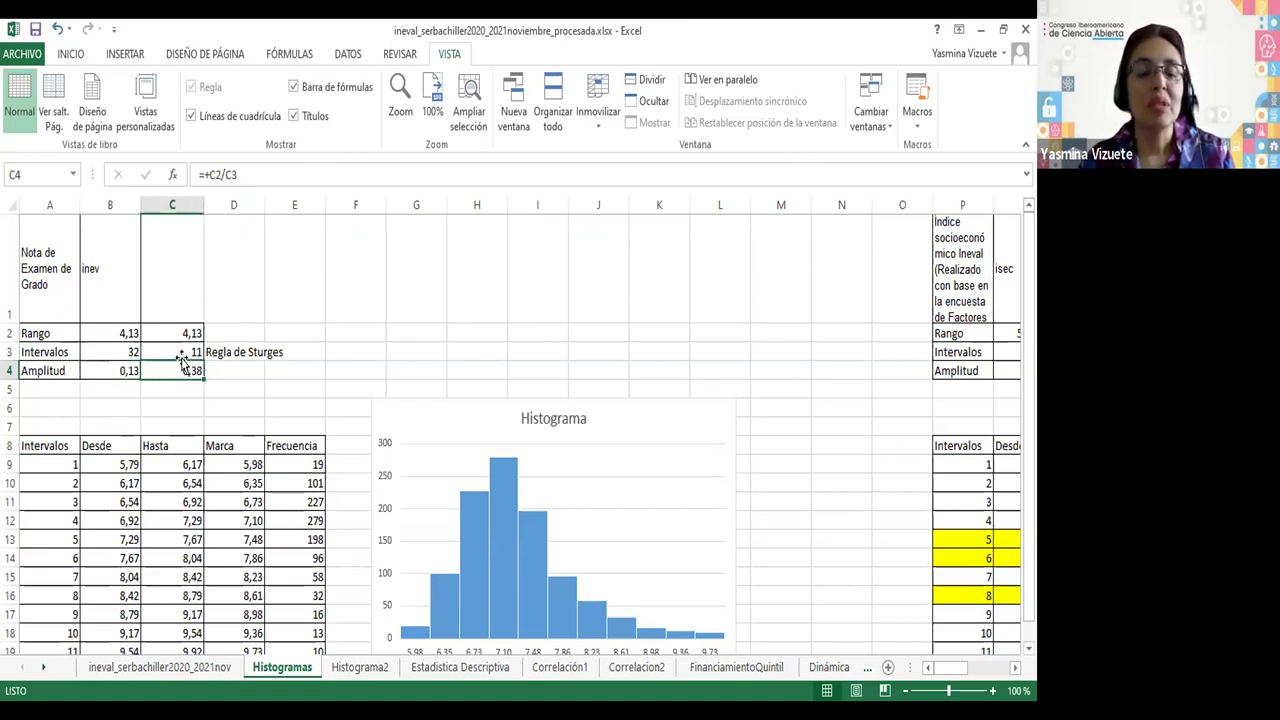
pyautogui.moveTo(176, 333); pyautogui.dragTo(187, 370)
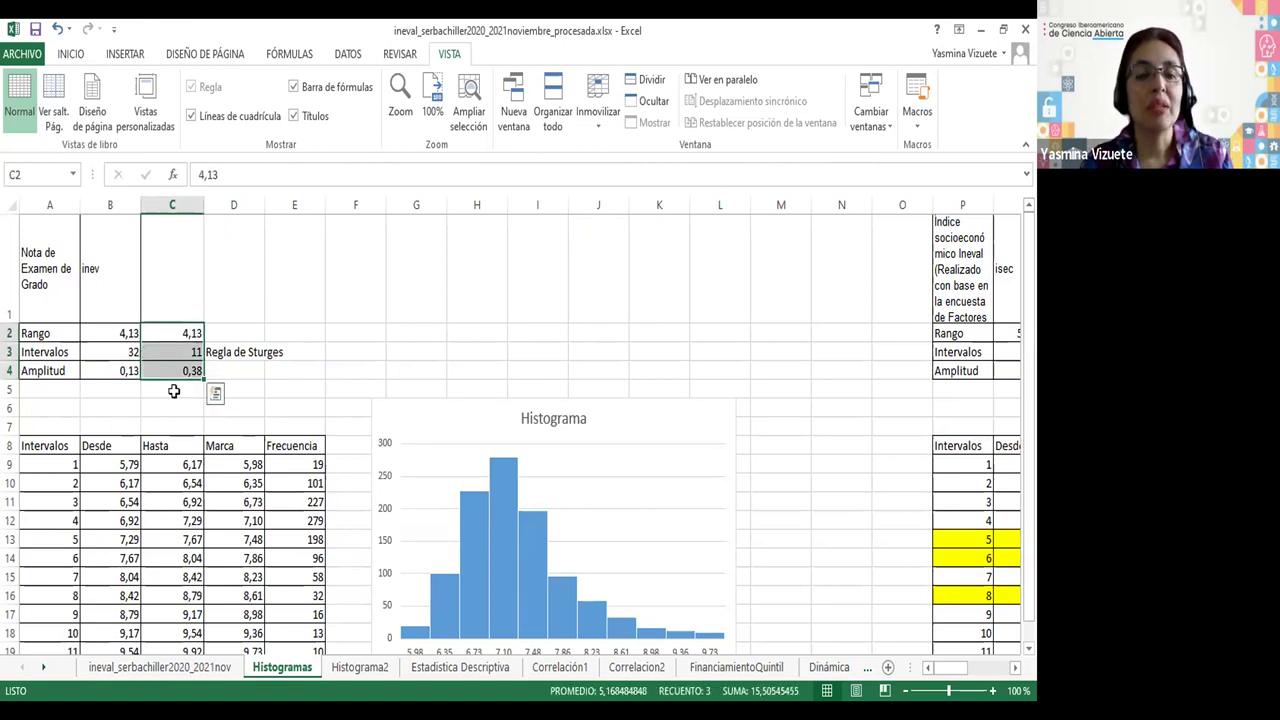
pyautogui.scroll(-2, 291, 563)
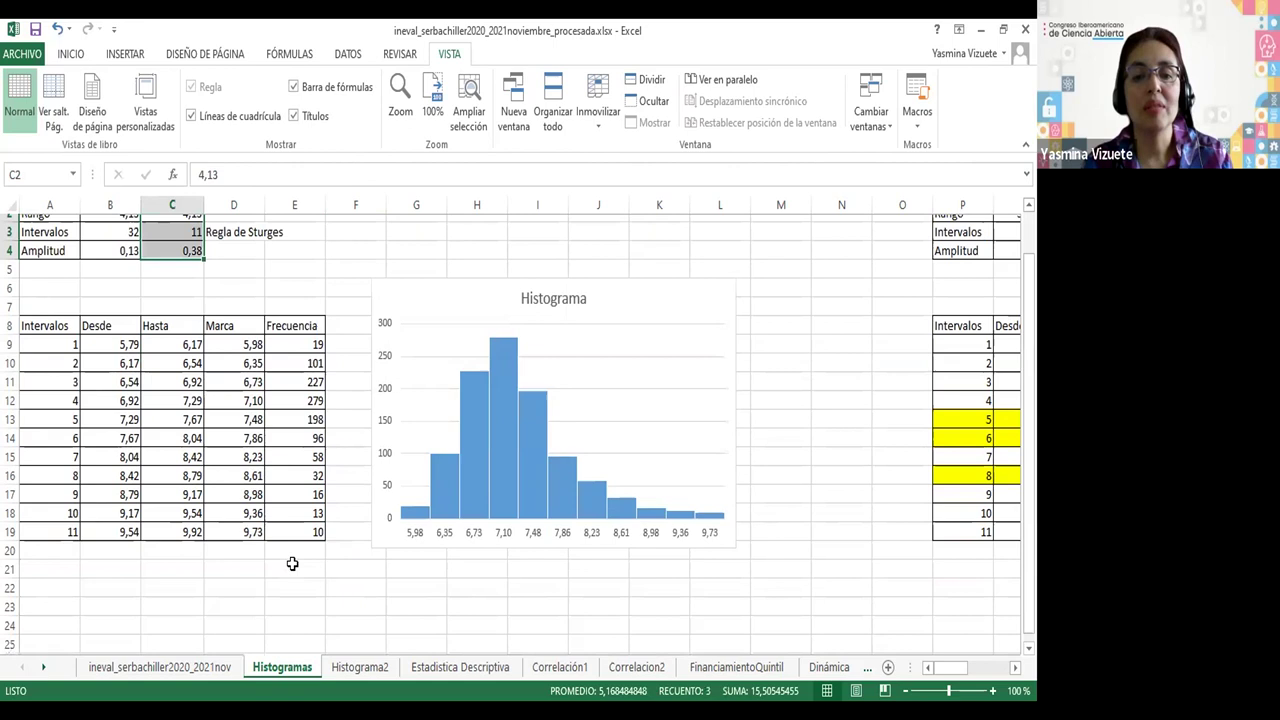
# - Highlight the interval numbers 1 to 11 in A9:A19 of the frequency table
pyautogui.click(251, 261)
pyautogui.scroll(1, 71, 358)
pyautogui.scroll(-1, 63, 363)
pyautogui.moveTo(63, 320); pyautogui.dragTo(57, 505)
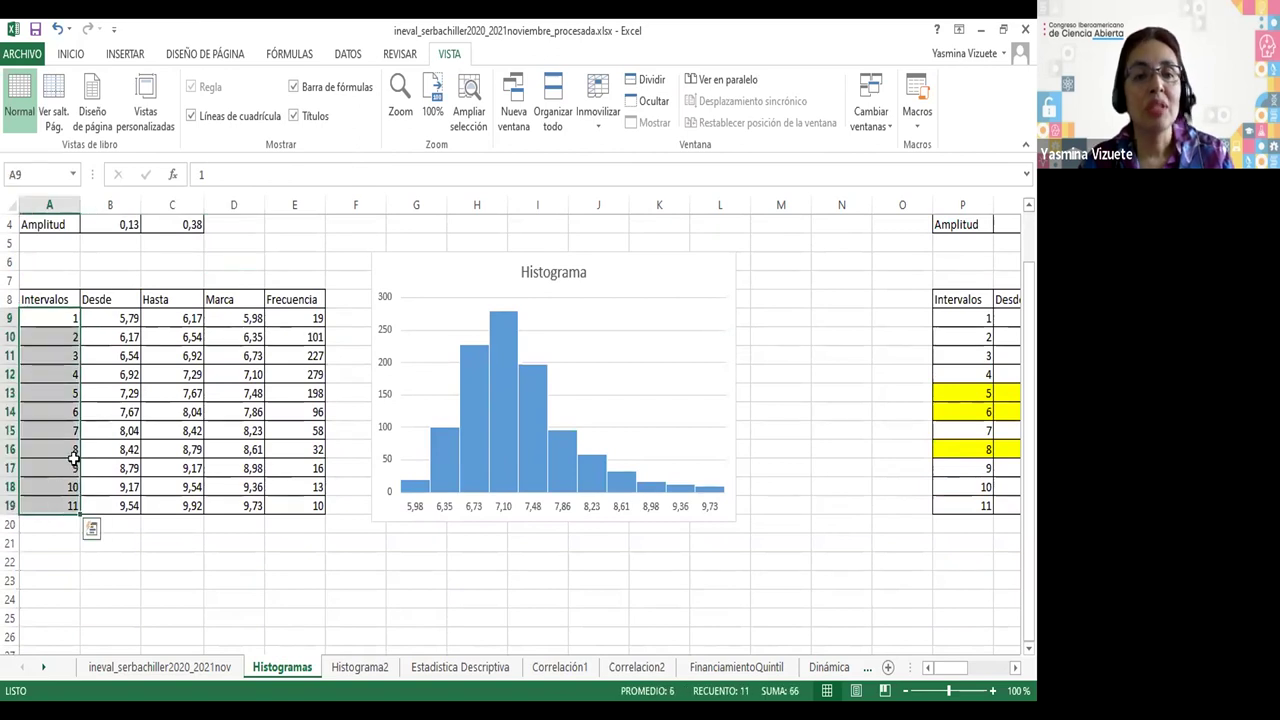
# - Inspect the formulas for the first interval's Desde and Hasta limits and the second interval's Desde limit
pyautogui.click(125, 321)
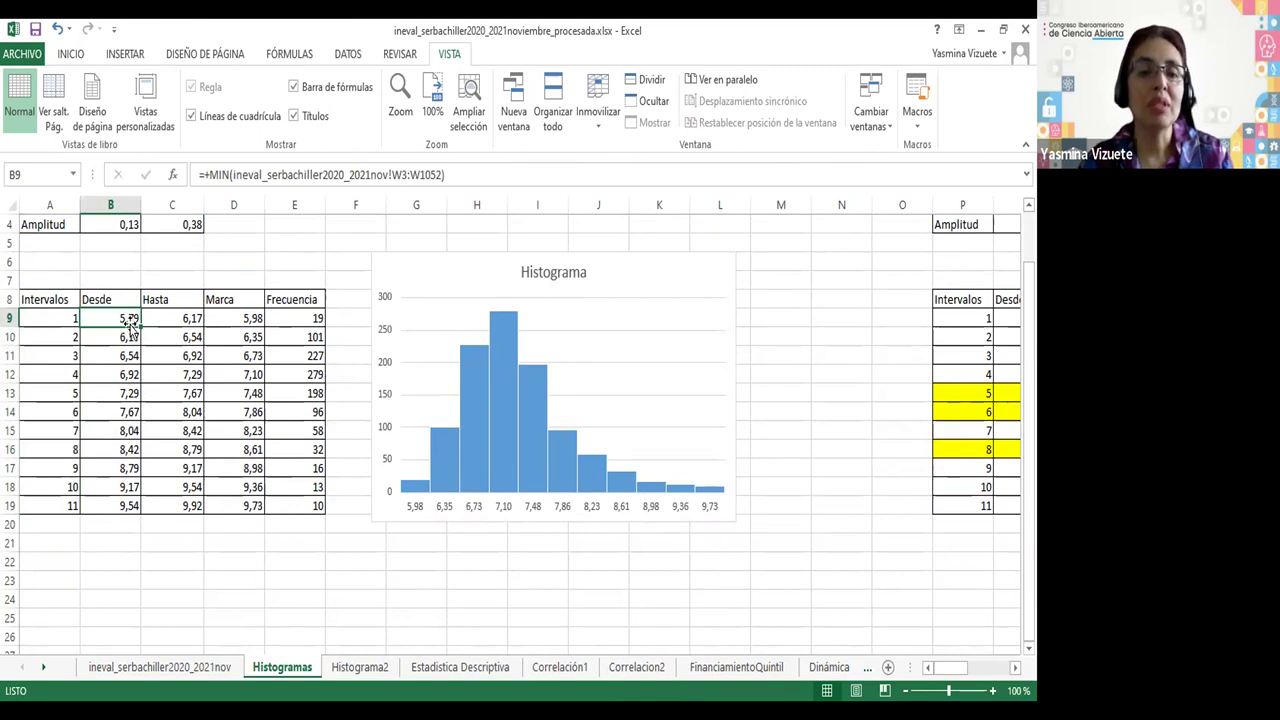
pyautogui.click(158, 317)
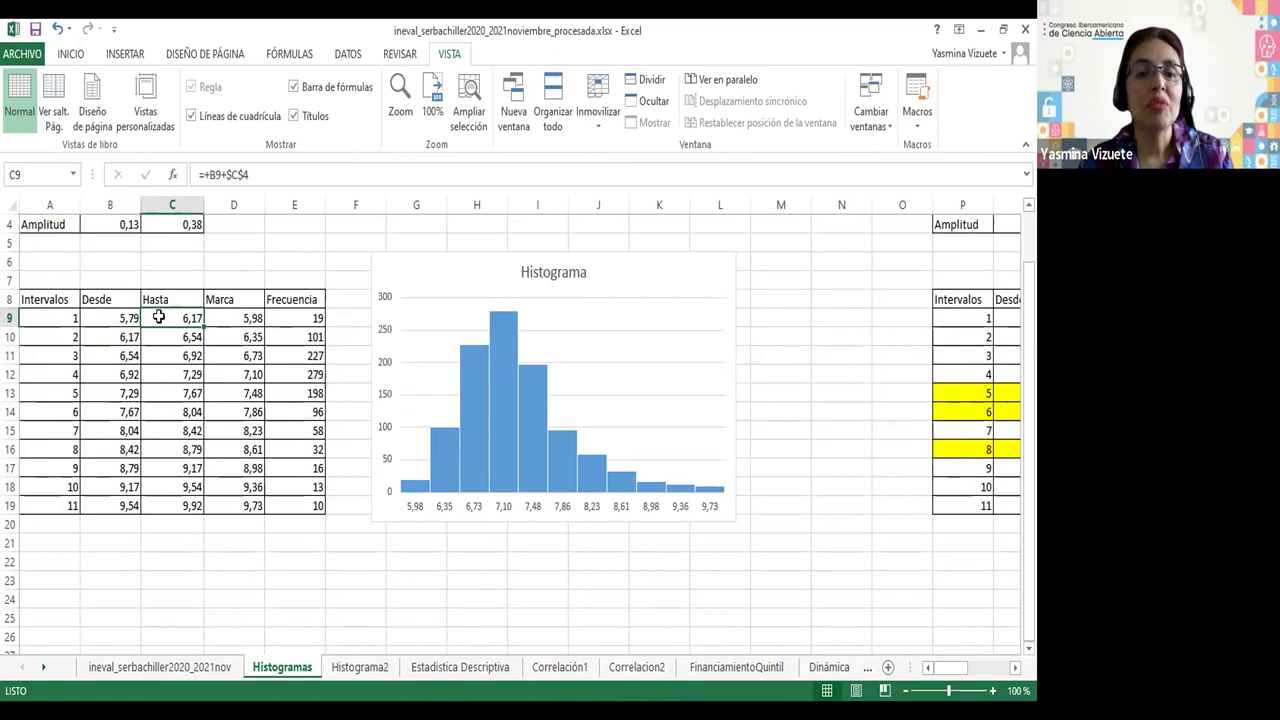
pyautogui.click(290, 167)
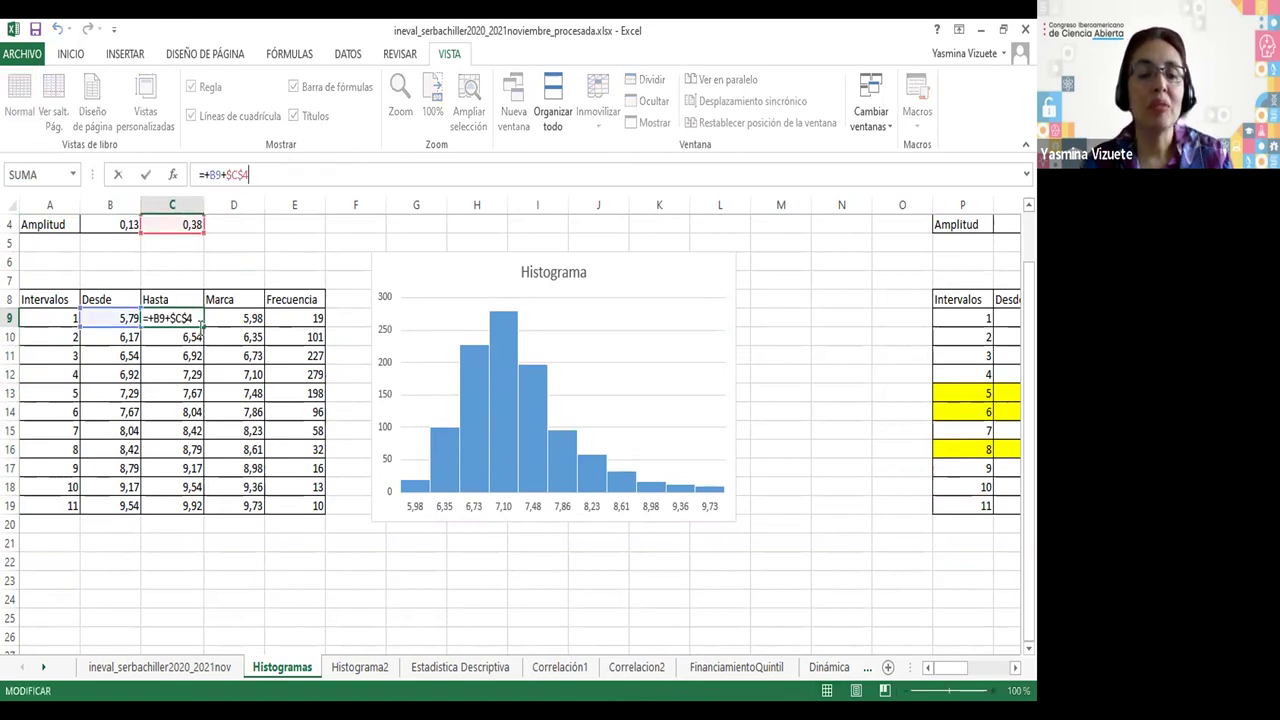
pyautogui.press('Return')
pyautogui.click(110, 335)
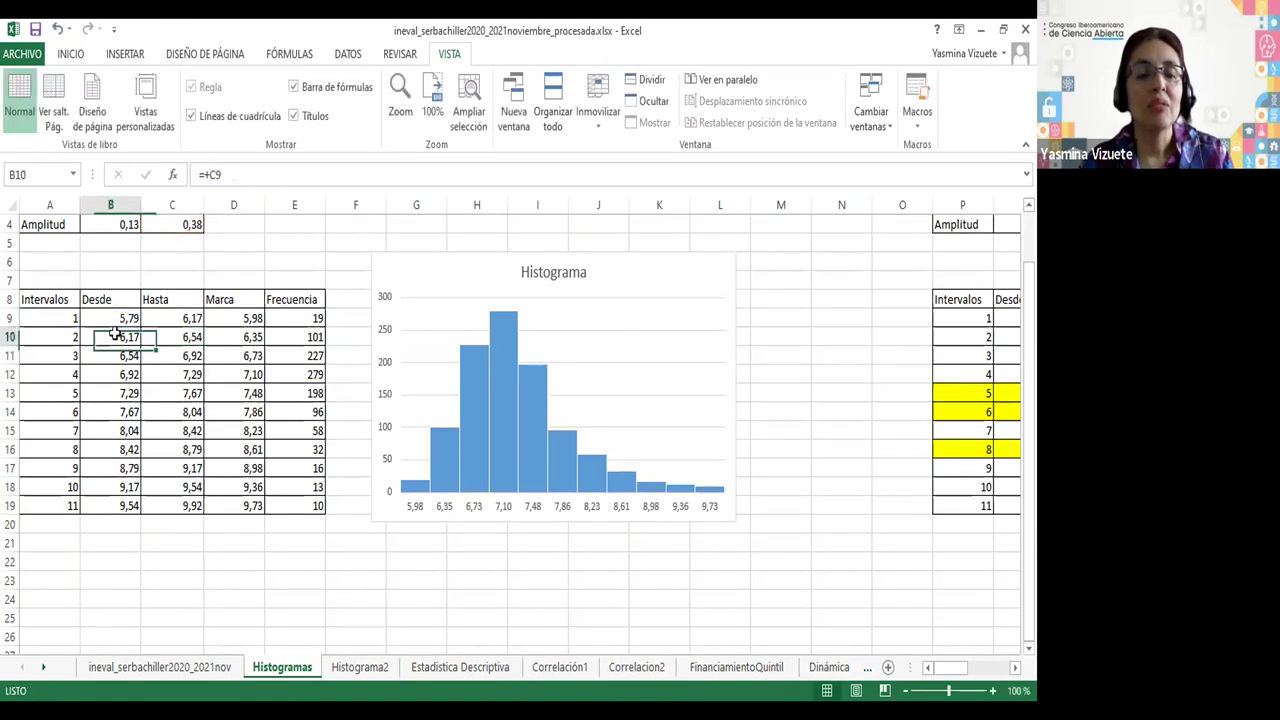
# - Inspect the Hasta limit formulas in C10, C19 and C9, and the PROMEDIO formula for Marca in D9
pyautogui.click(172, 337)
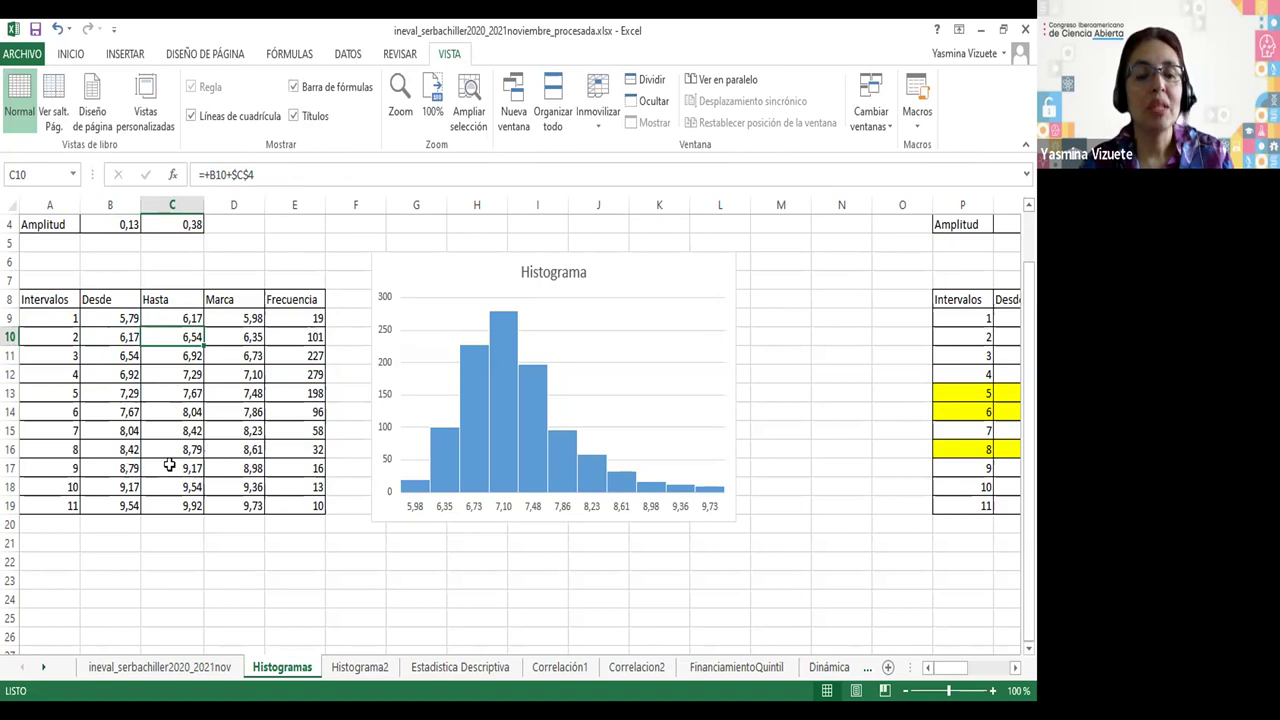
pyautogui.click(177, 502)
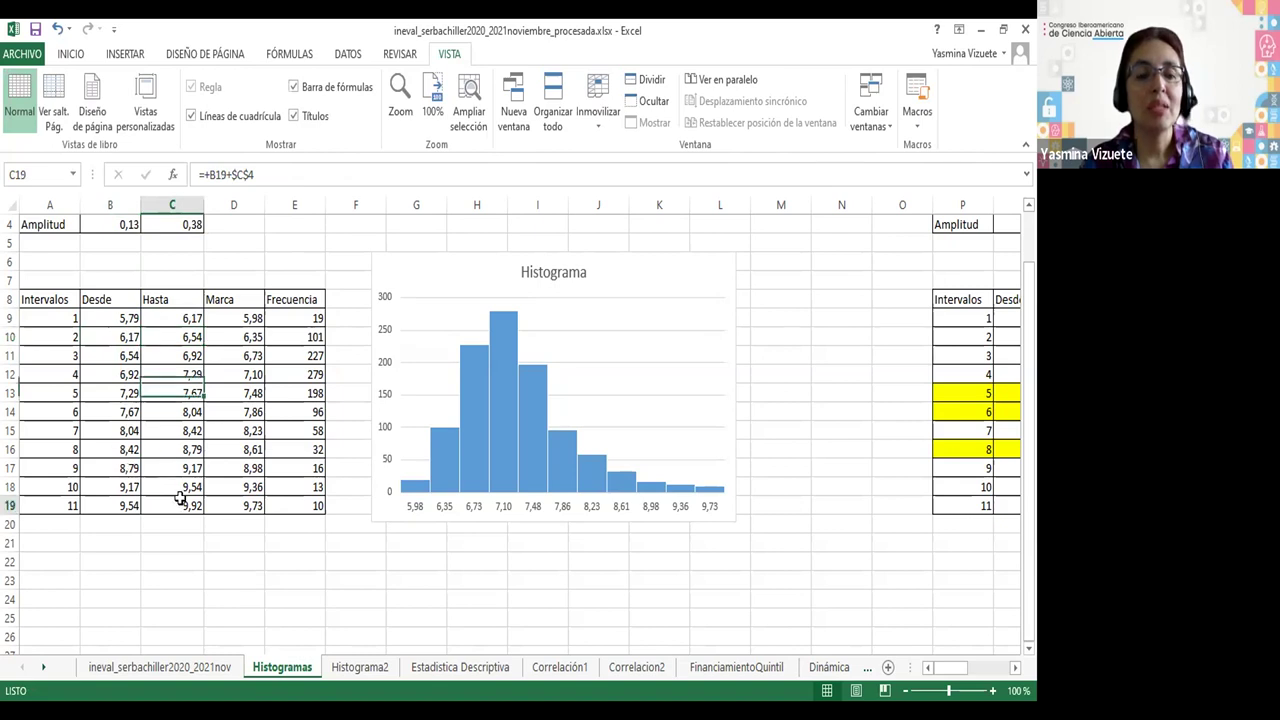
pyautogui.click(112, 318)
pyautogui.click(176, 318)
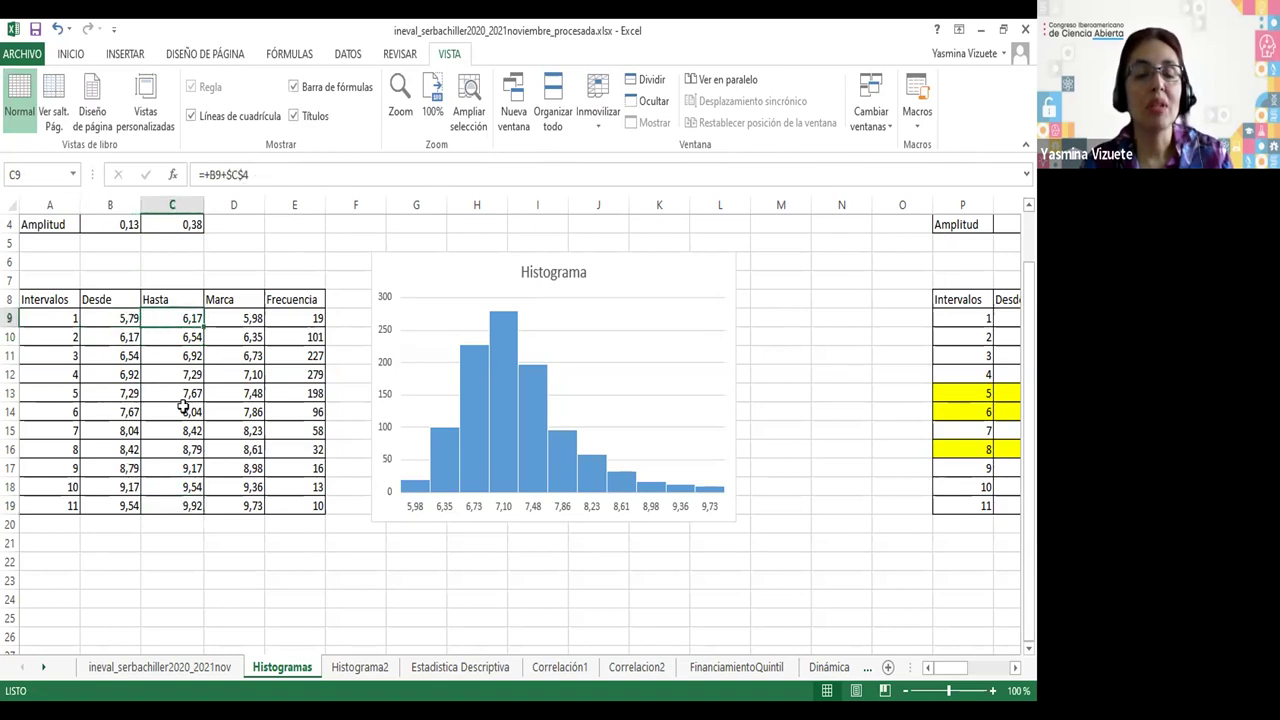
pyautogui.click(230, 320)
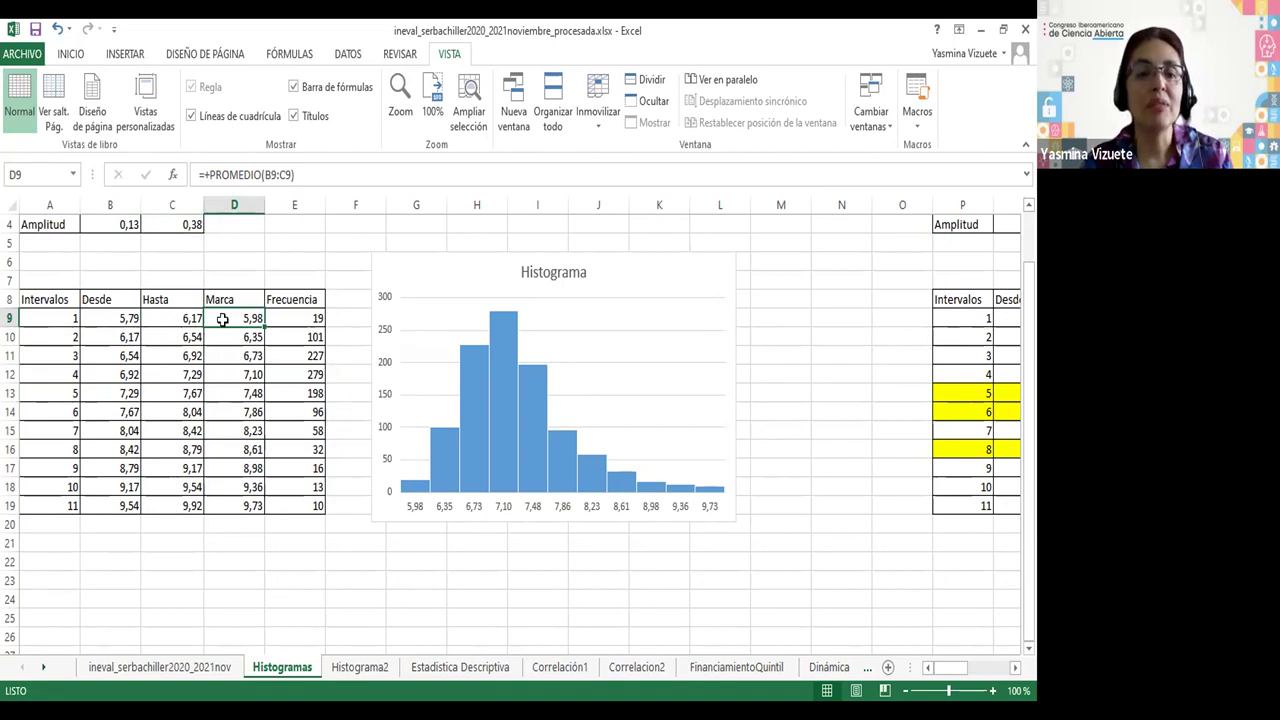
pyautogui.moveTo(265, 327); pyautogui.dragTo(234, 506)
# - Review the Datos and Grupos arguments of the FRECUENCIA array formula in E9, keeping it as an array formula, and check E10
pyautogui.click(285, 318)
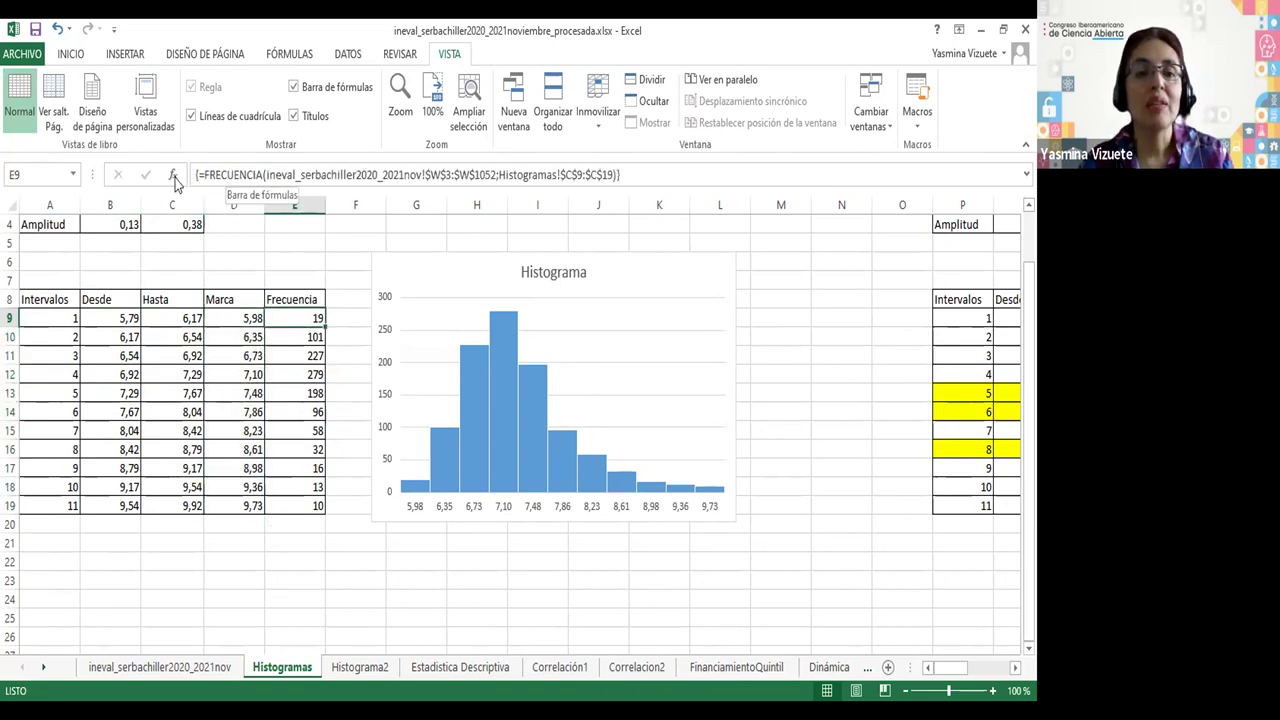
pyautogui.press('F2')
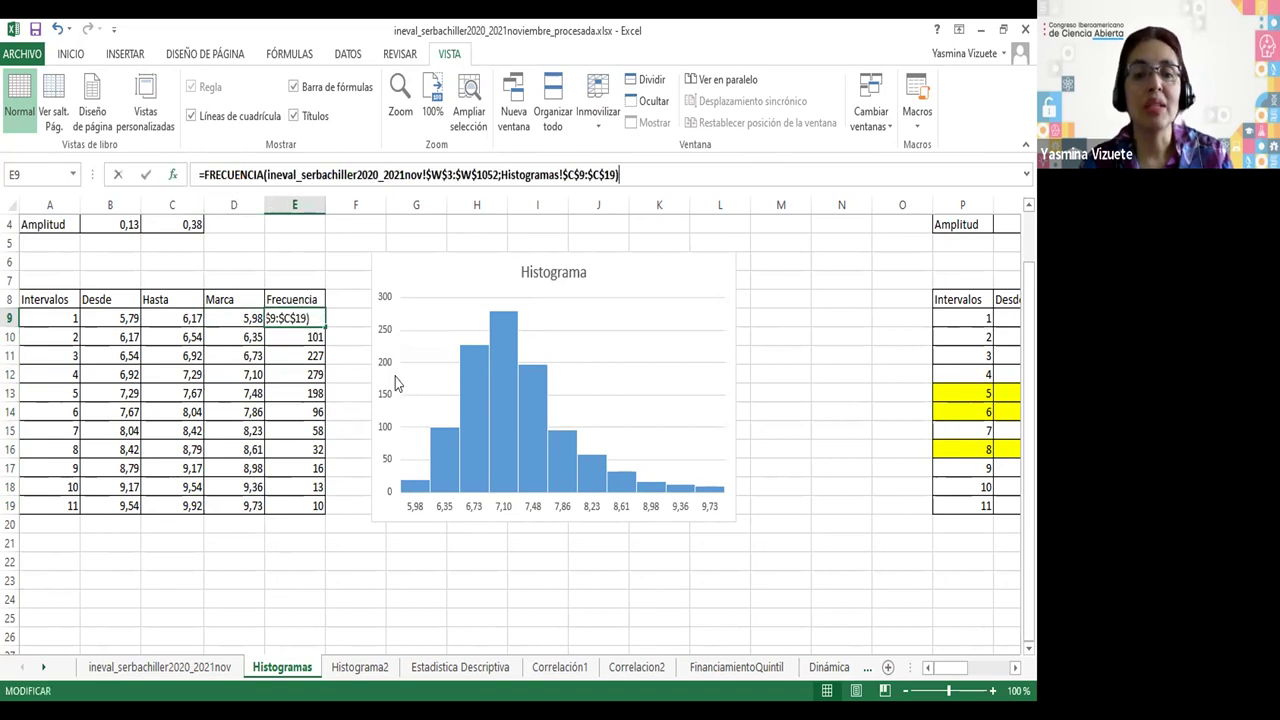
pyautogui.hotkey('shift', 'F3')
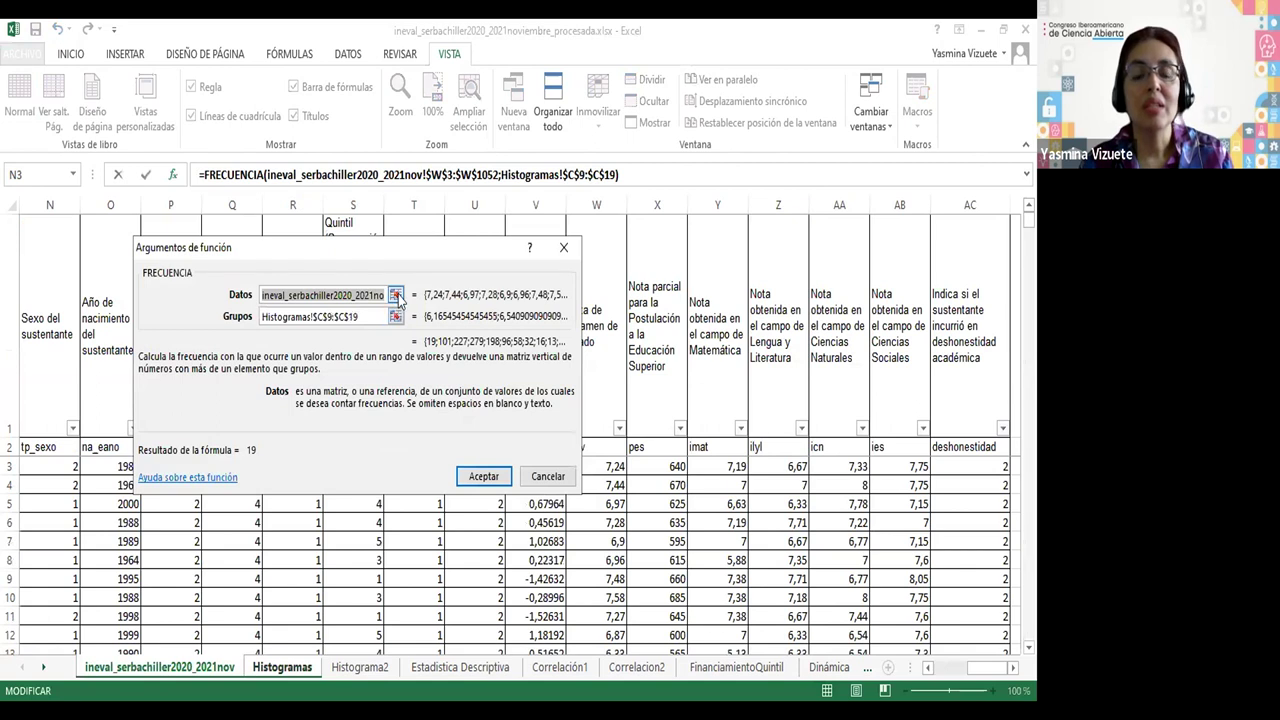
pyautogui.click(370, 298)
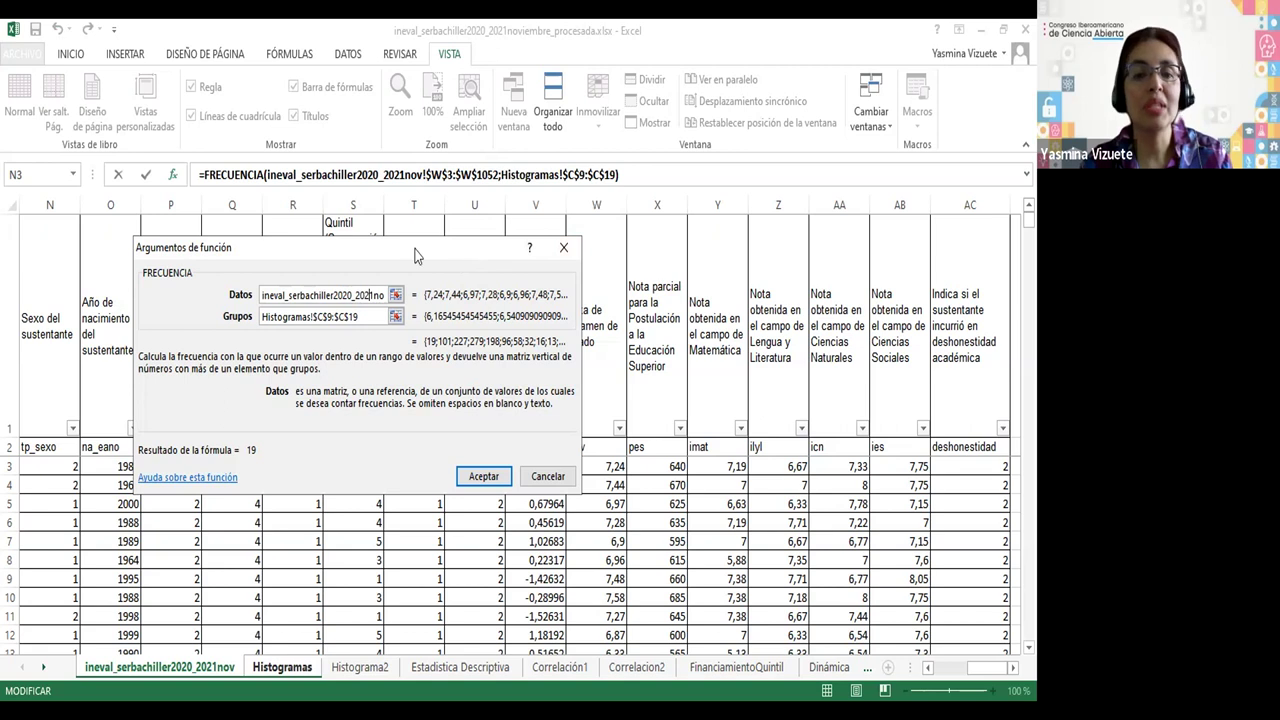
pyautogui.moveTo(417, 256); pyautogui.dragTo(369, 244)
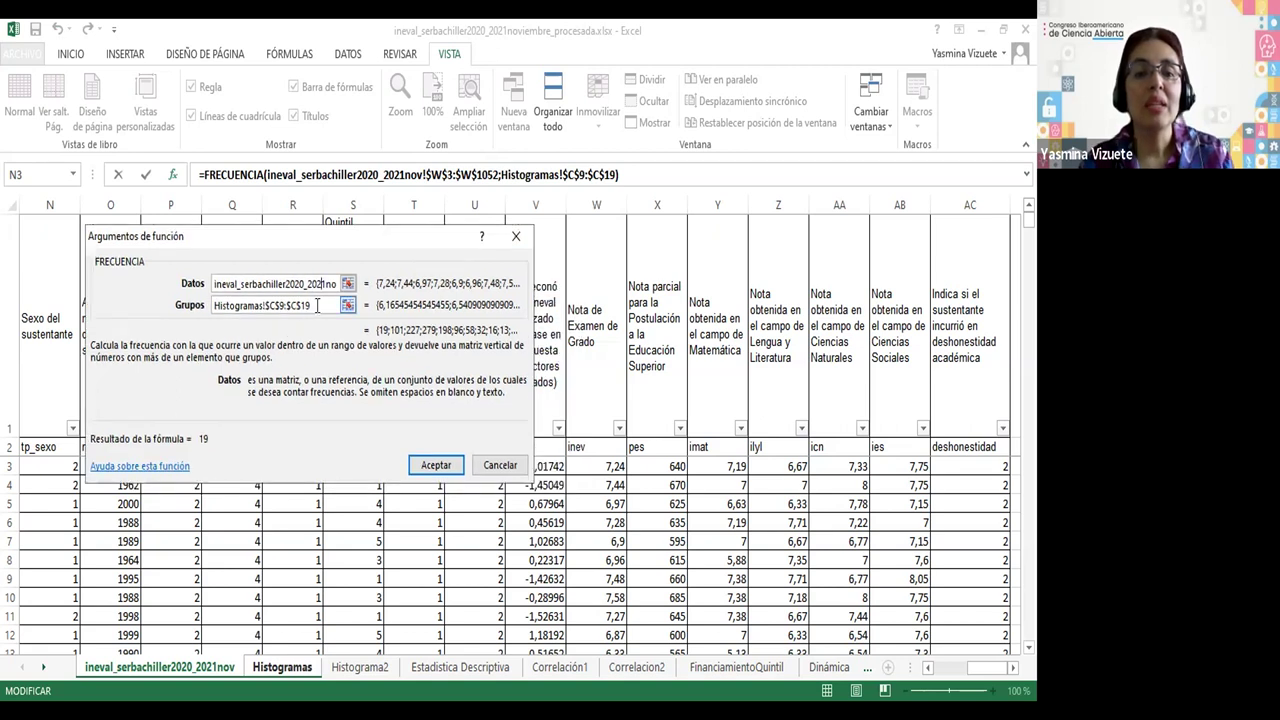
pyautogui.click(317, 305)
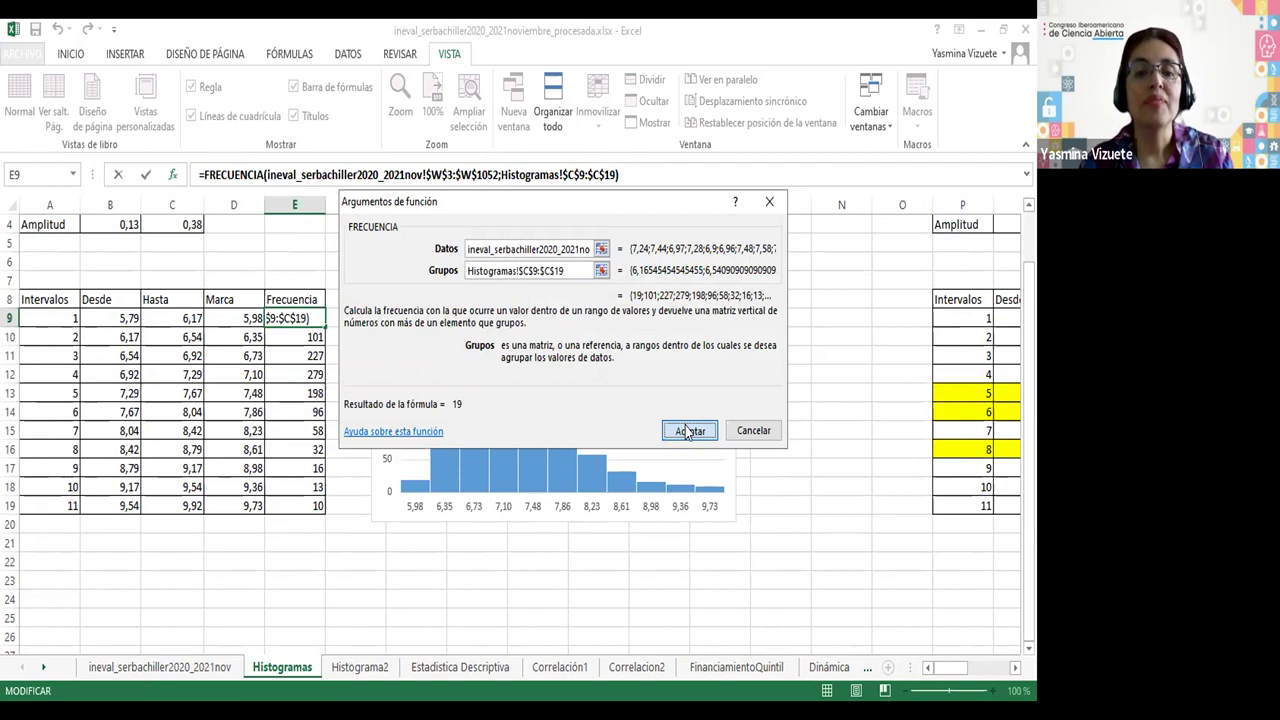
pyautogui.hotkey('ctrl', 'shift', 'Return')
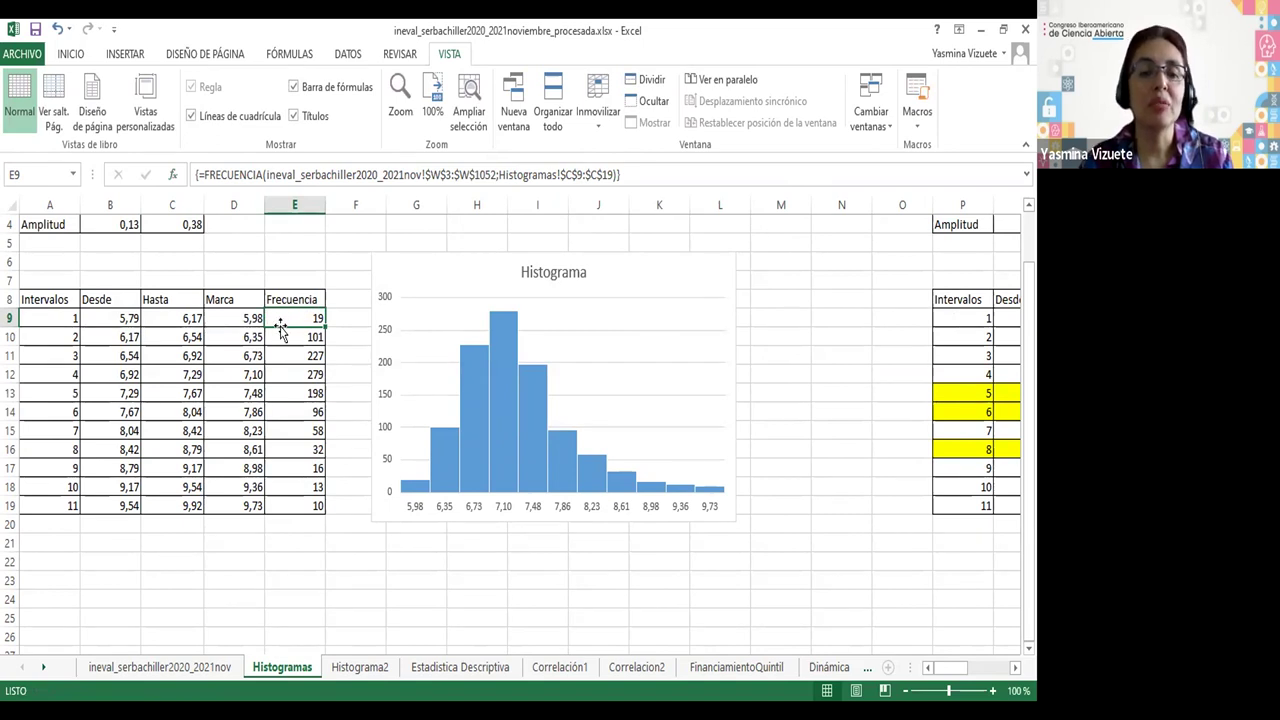
pyautogui.click(313, 336)
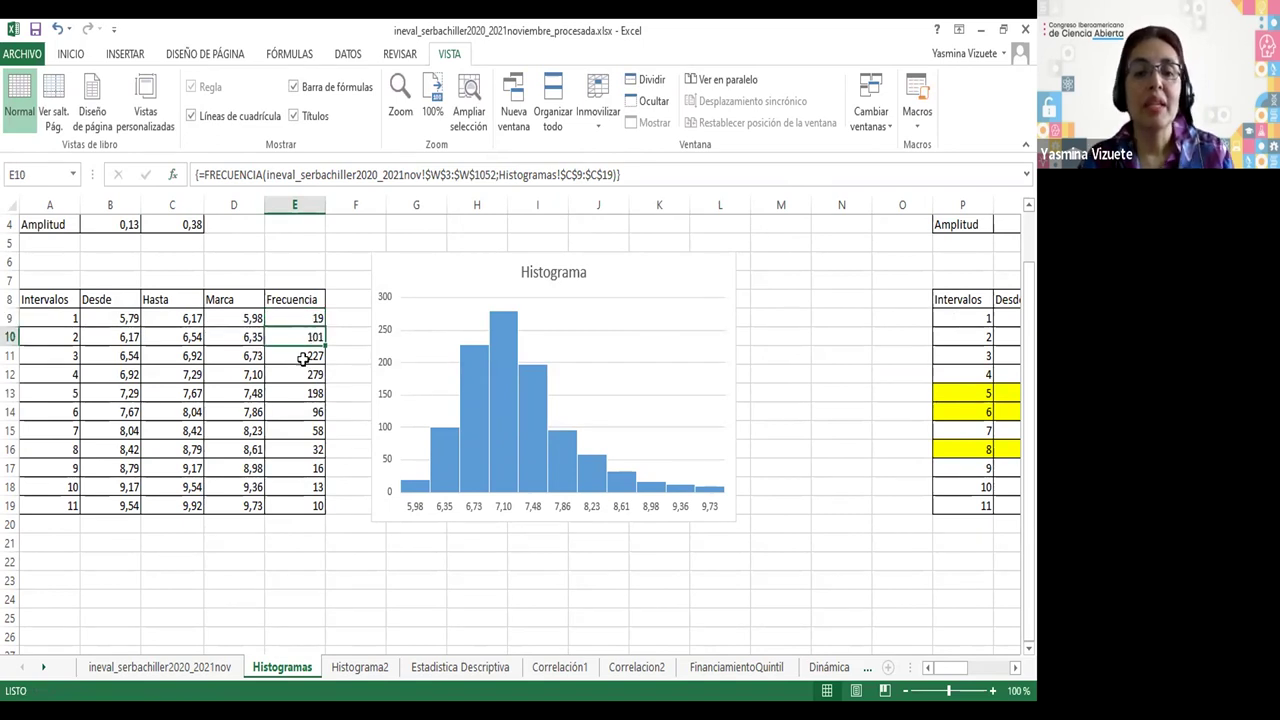
# - Examine the Nota de Examen de Grado histogram and its Marca and Frecuencia source ranges, leaving the chart deselected
pyautogui.click(423, 344)
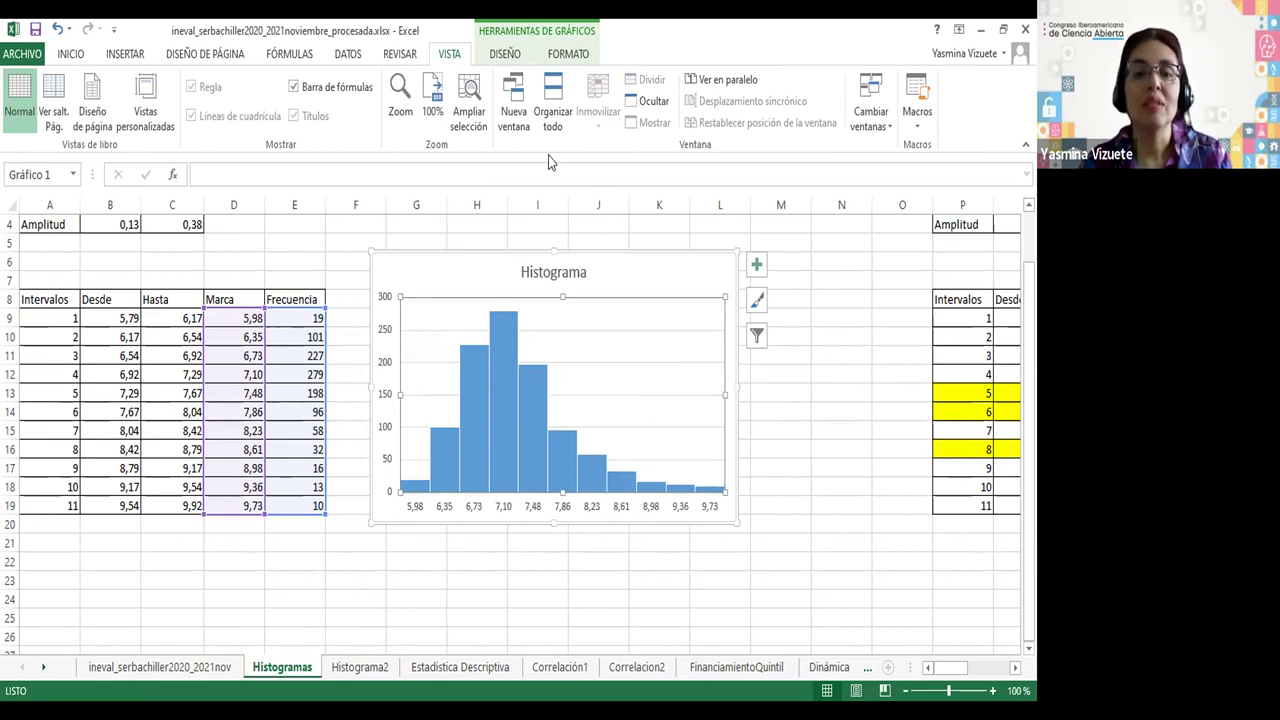
pyautogui.click(697, 566)
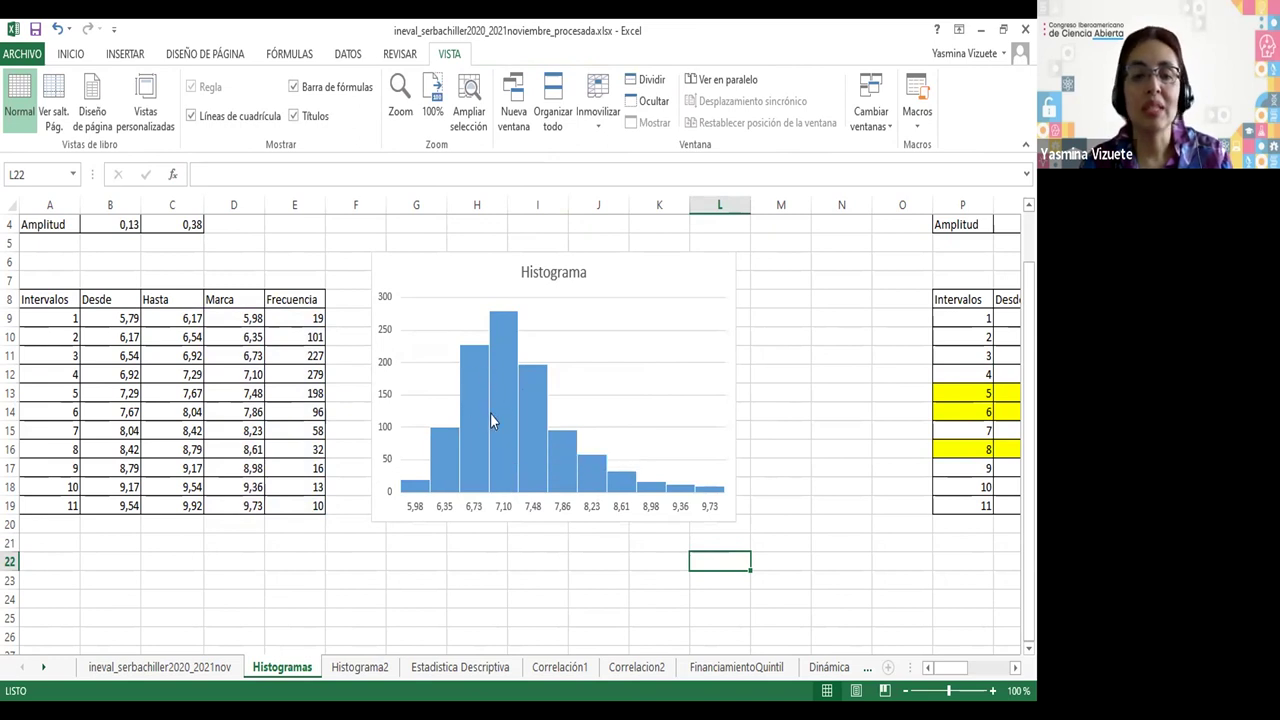
pyautogui.moveTo(494, 416)
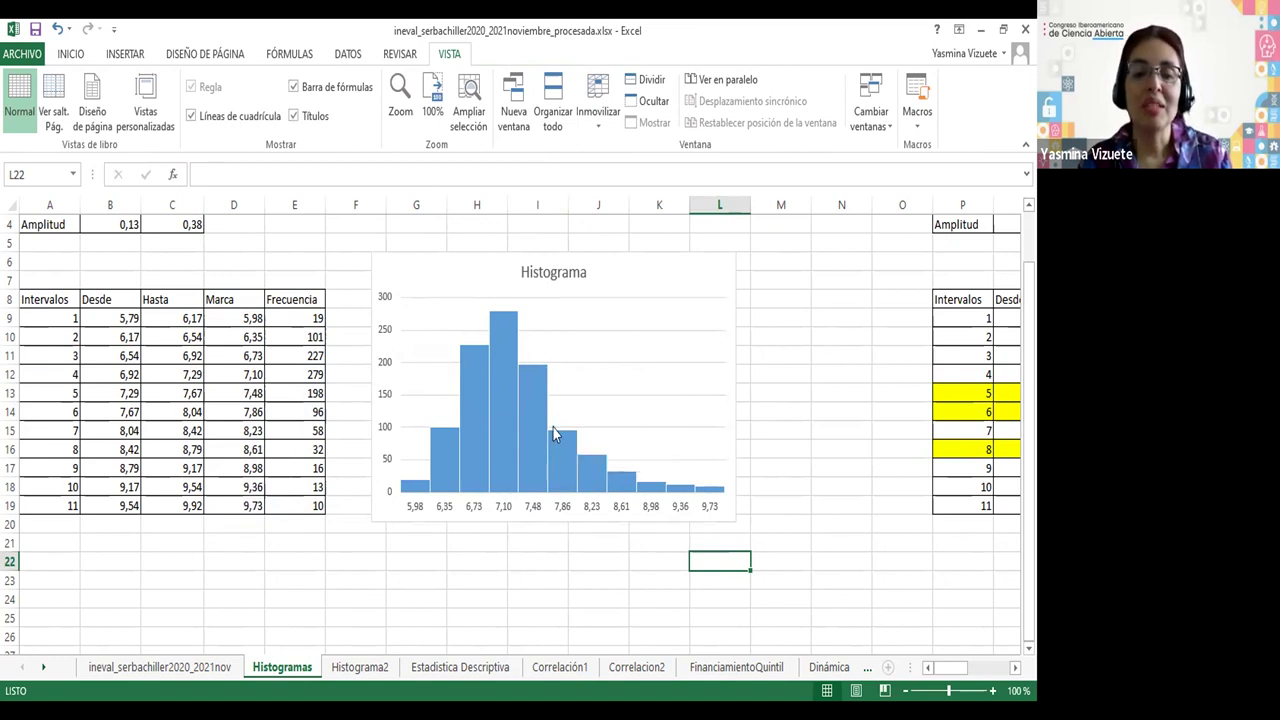
pyautogui.click(666, 384)
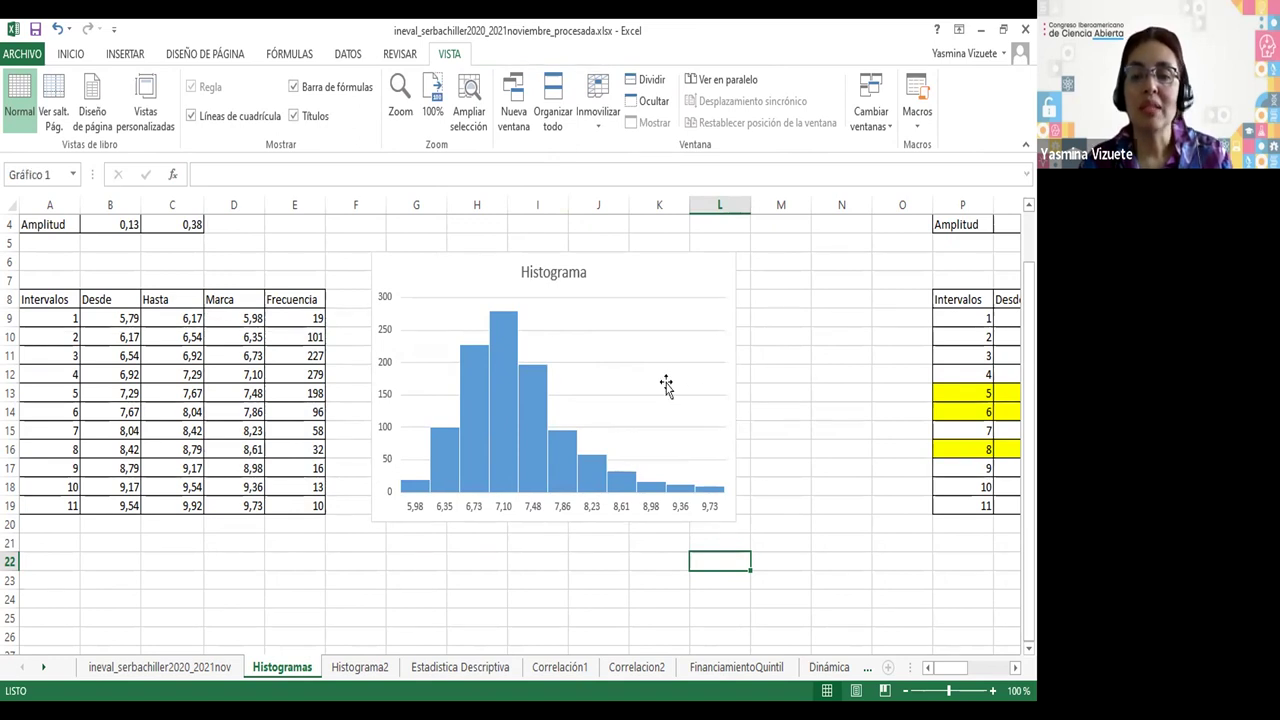
pyautogui.click(787, 443)
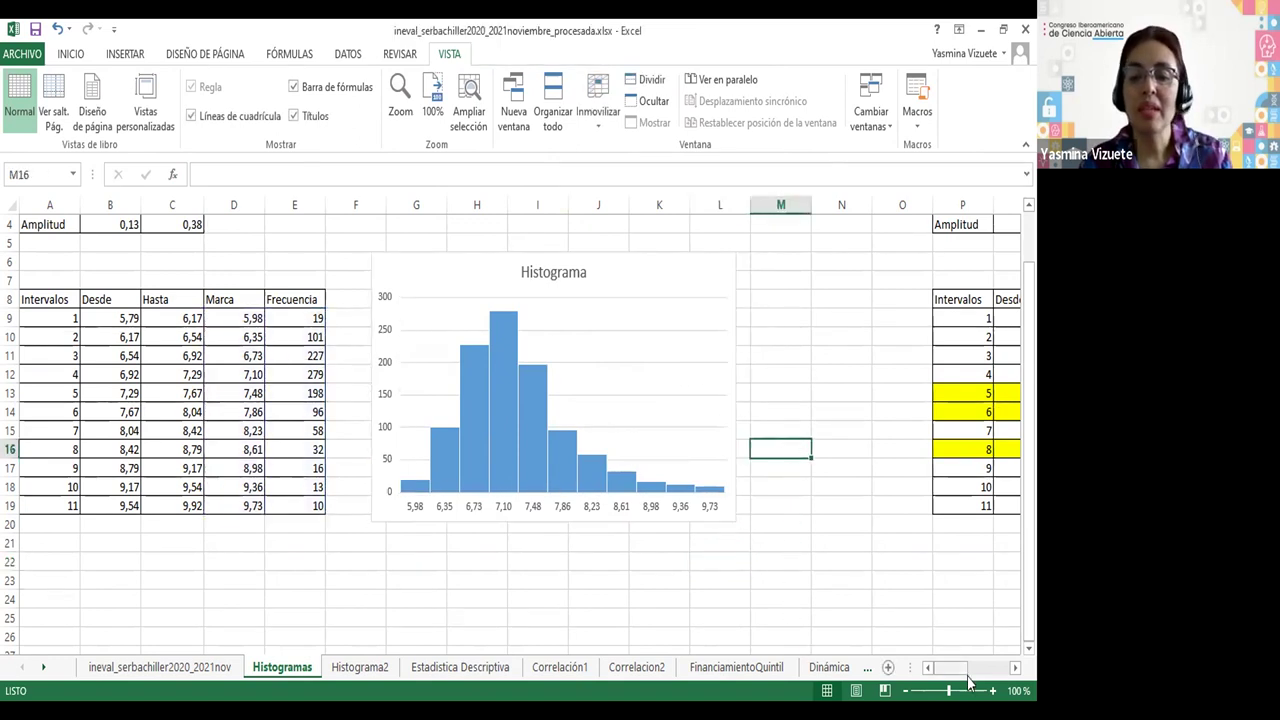
# - Inspect the socioeconomic index (isec) heading in P1 and its Rango, Intervalos and Amplitud cells in R2:R4
pyautogui.hscroll(8, 520, 435)
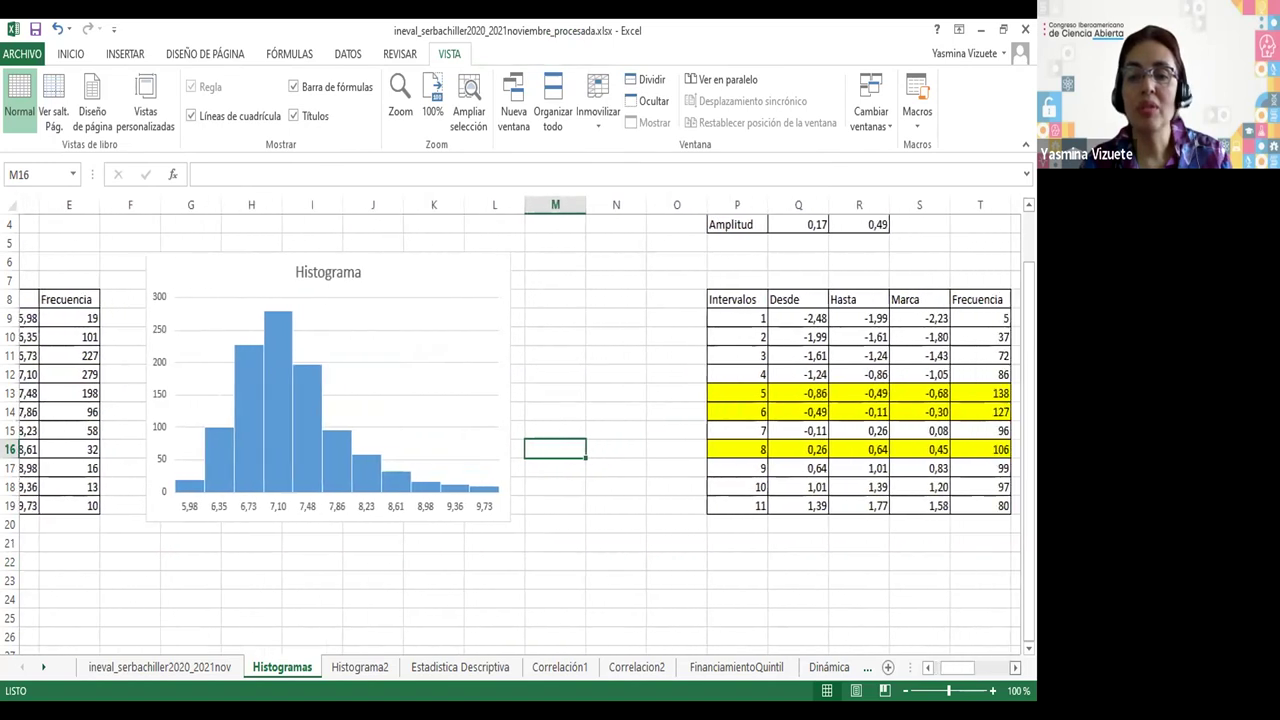
pyautogui.hscroll(4, 760, 551)
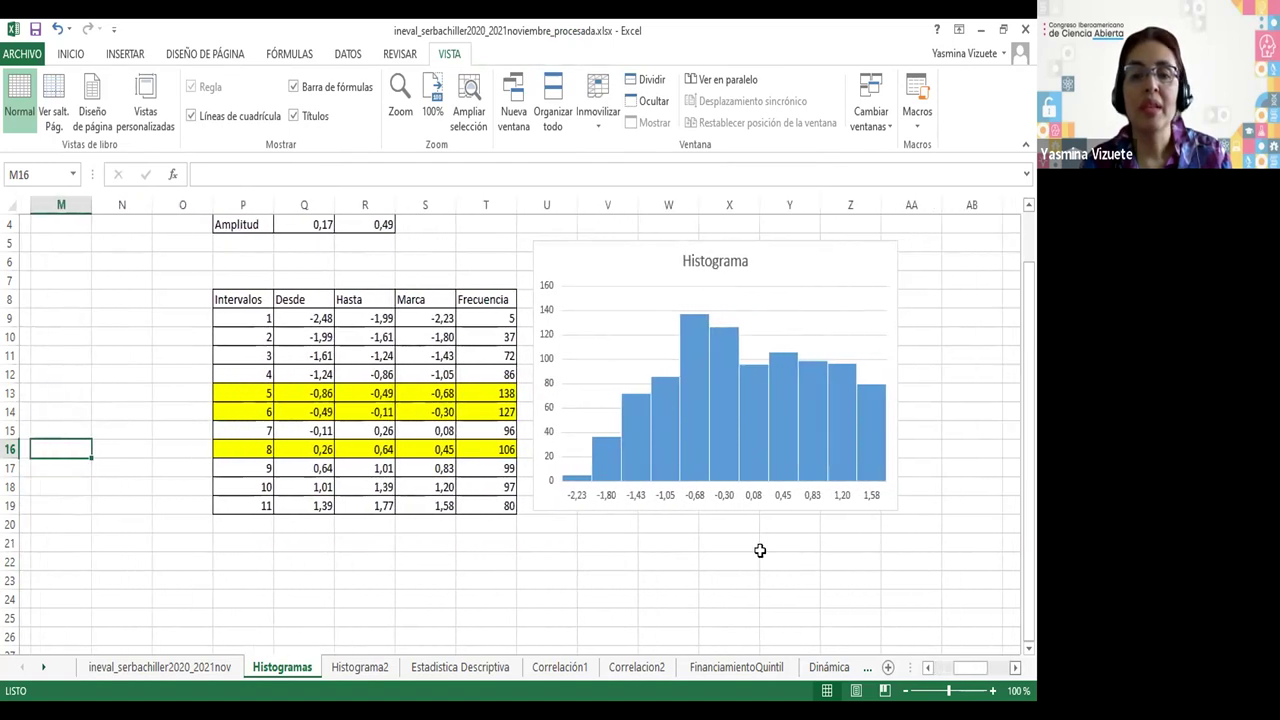
pyautogui.scroll(1, 520, 480)
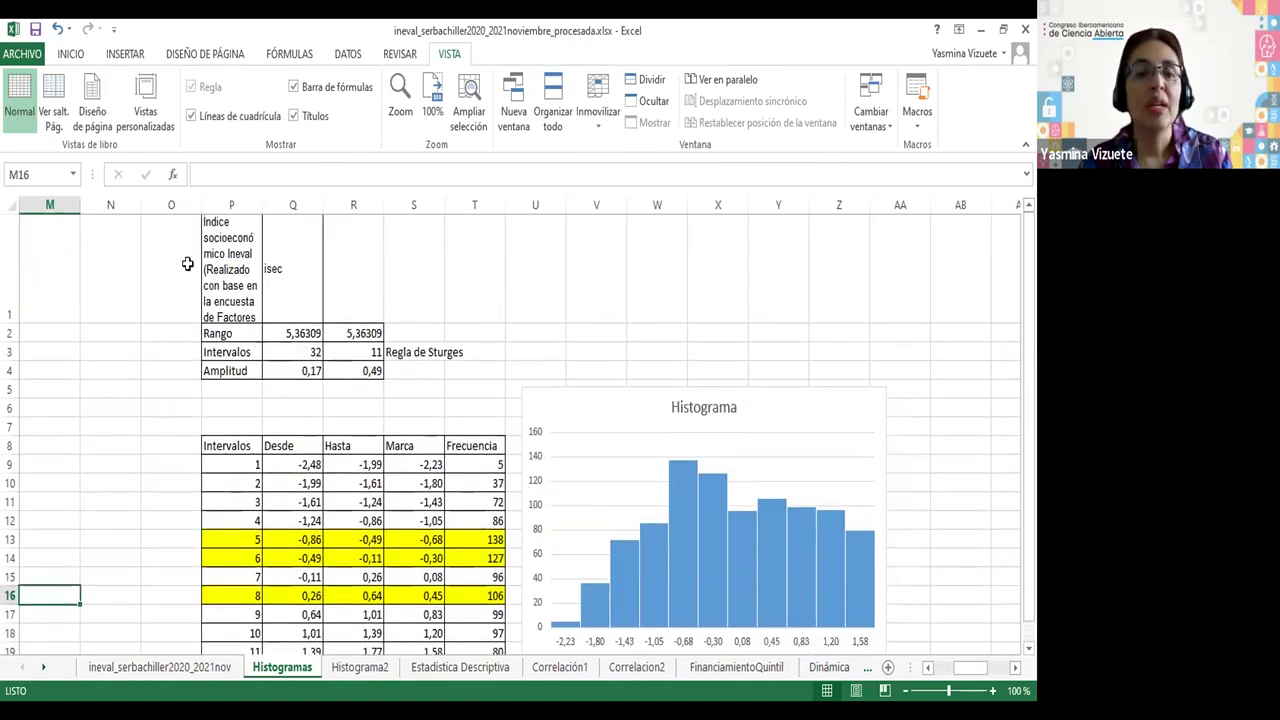
pyautogui.click(228, 276)
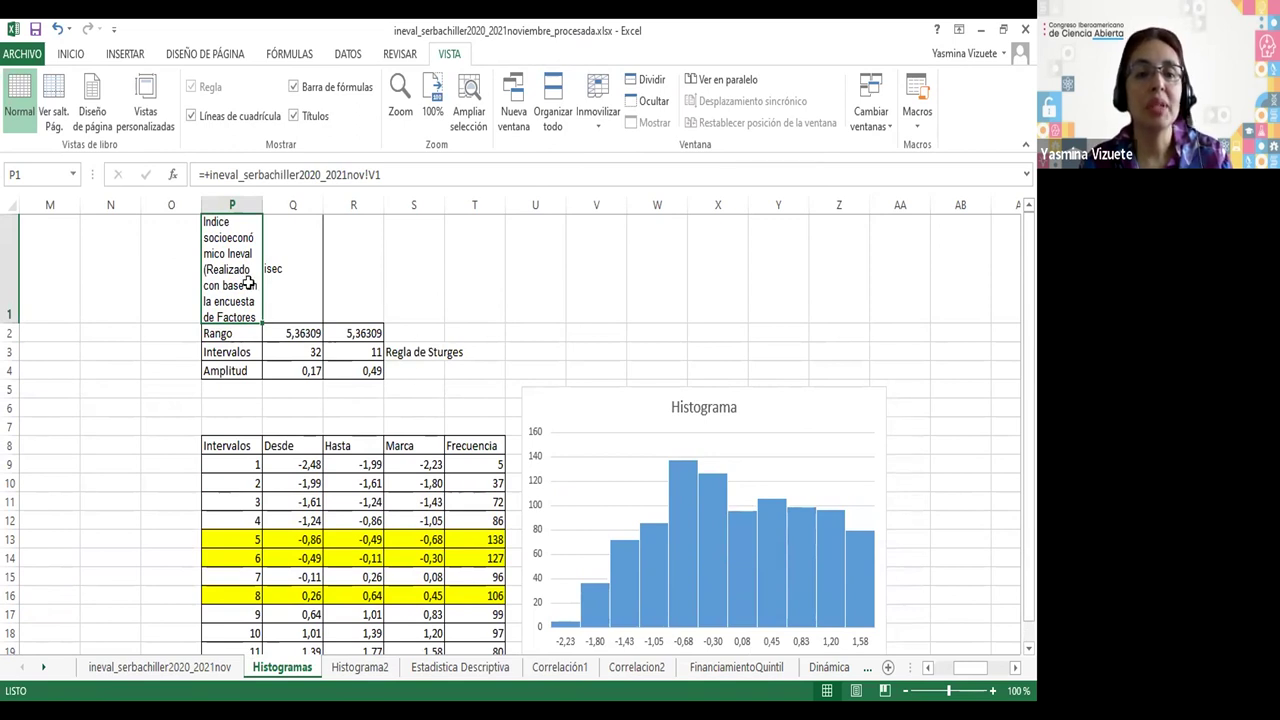
pyautogui.click(355, 333)
pyautogui.moveTo(355, 333); pyautogui.dragTo(354, 370)
pyautogui.click(358, 333)
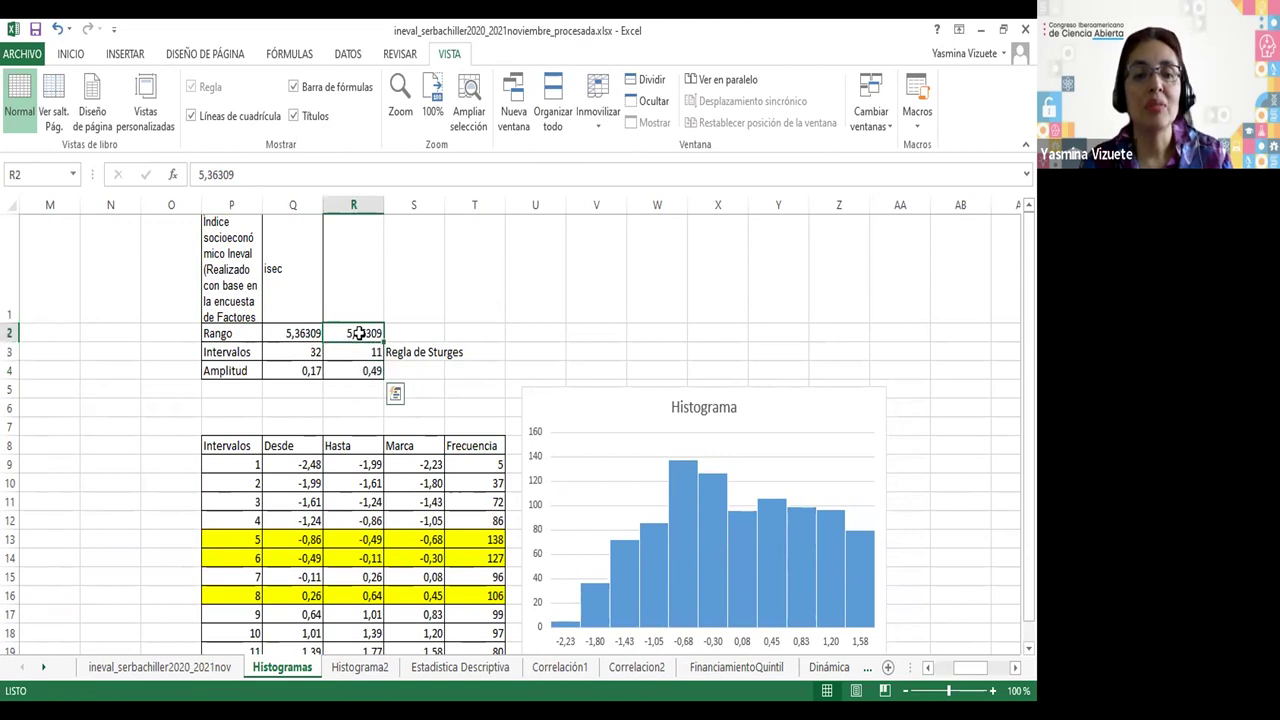
pyautogui.click(355, 352)
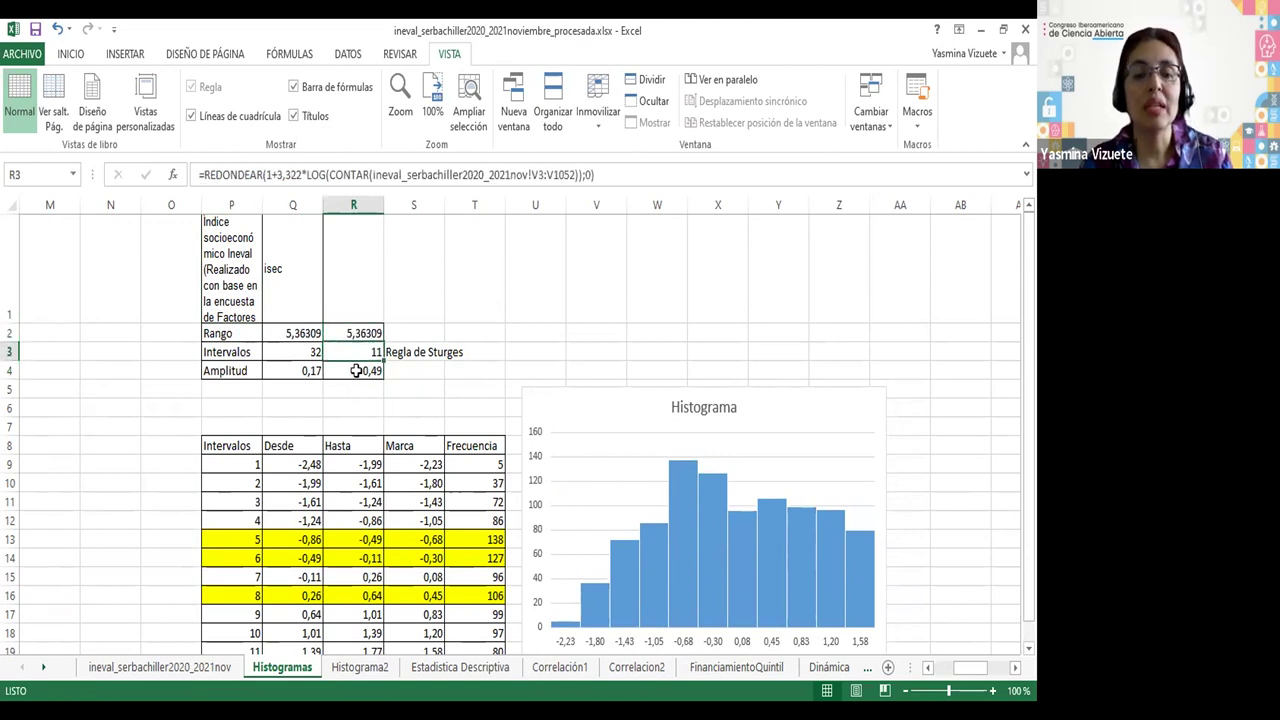
pyautogui.click(355, 371)
# - Compare the socioeconomic index histogram and frequency table with those of Nota de Examen de Grado
pyautogui.scroll(-1, 354, 389)
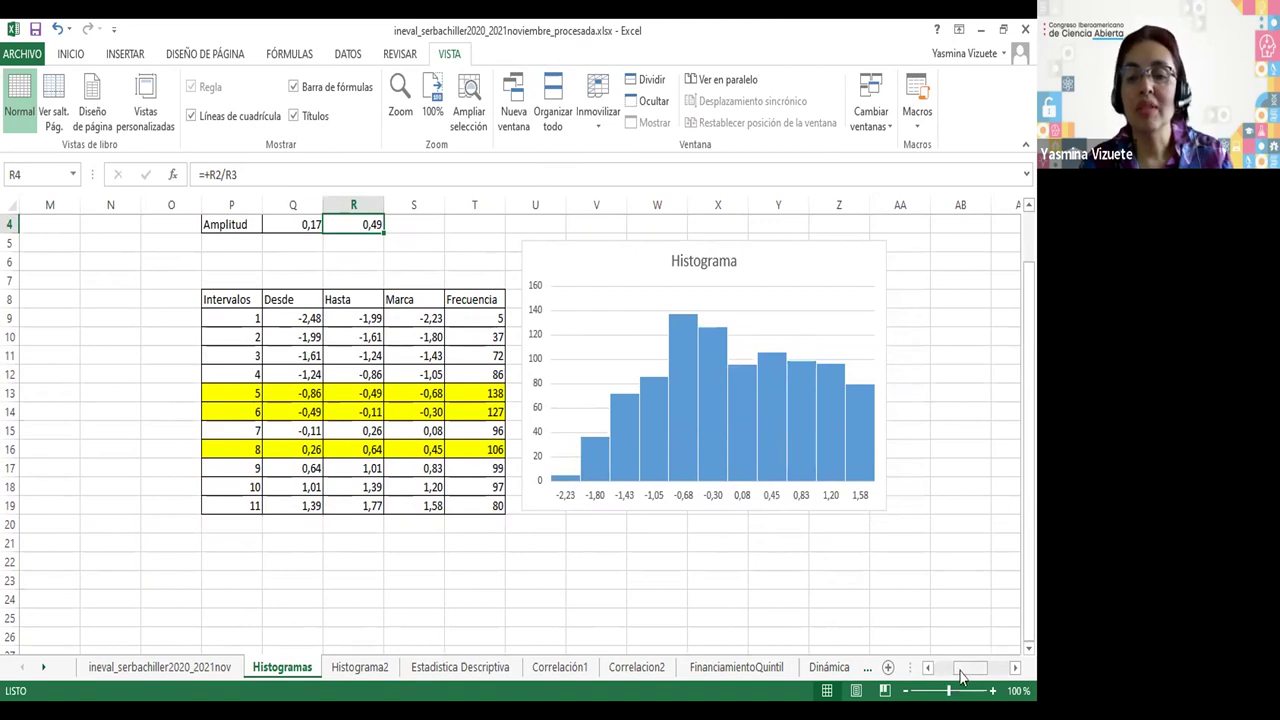
pyautogui.moveTo(963, 675); pyautogui.dragTo(937, 675)
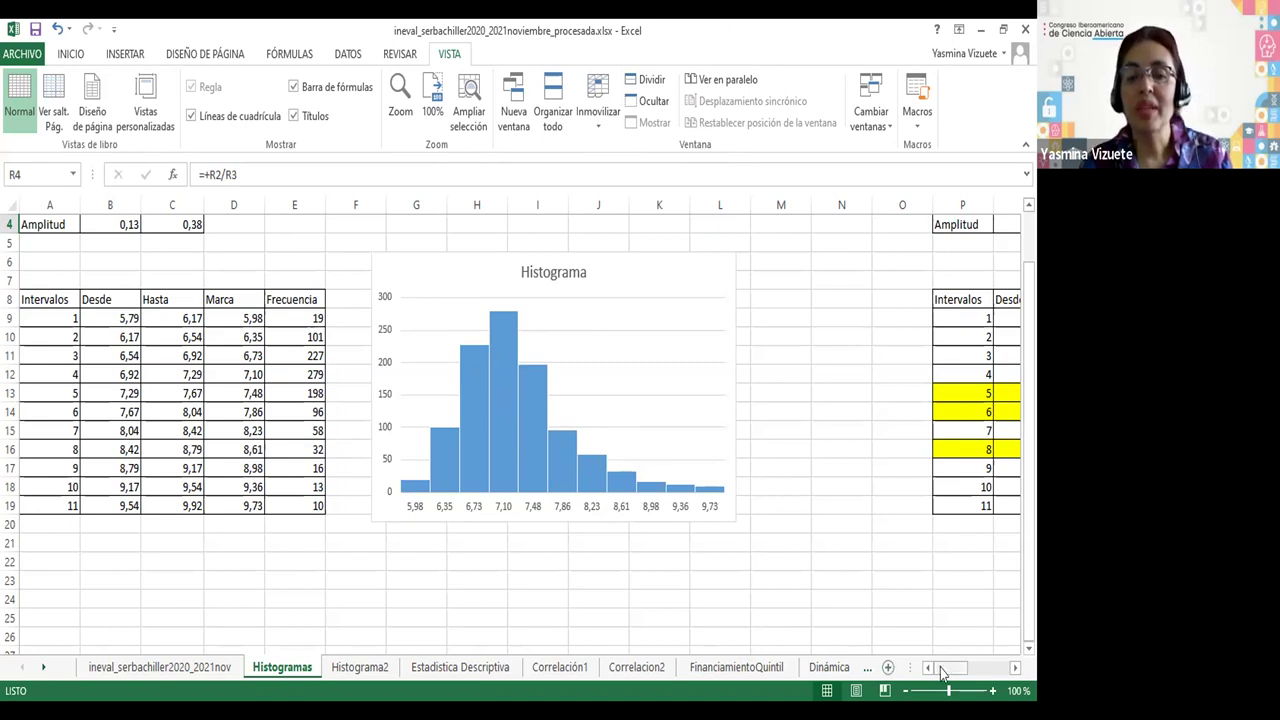
pyautogui.moveTo(958, 670); pyautogui.dragTo(972, 668)
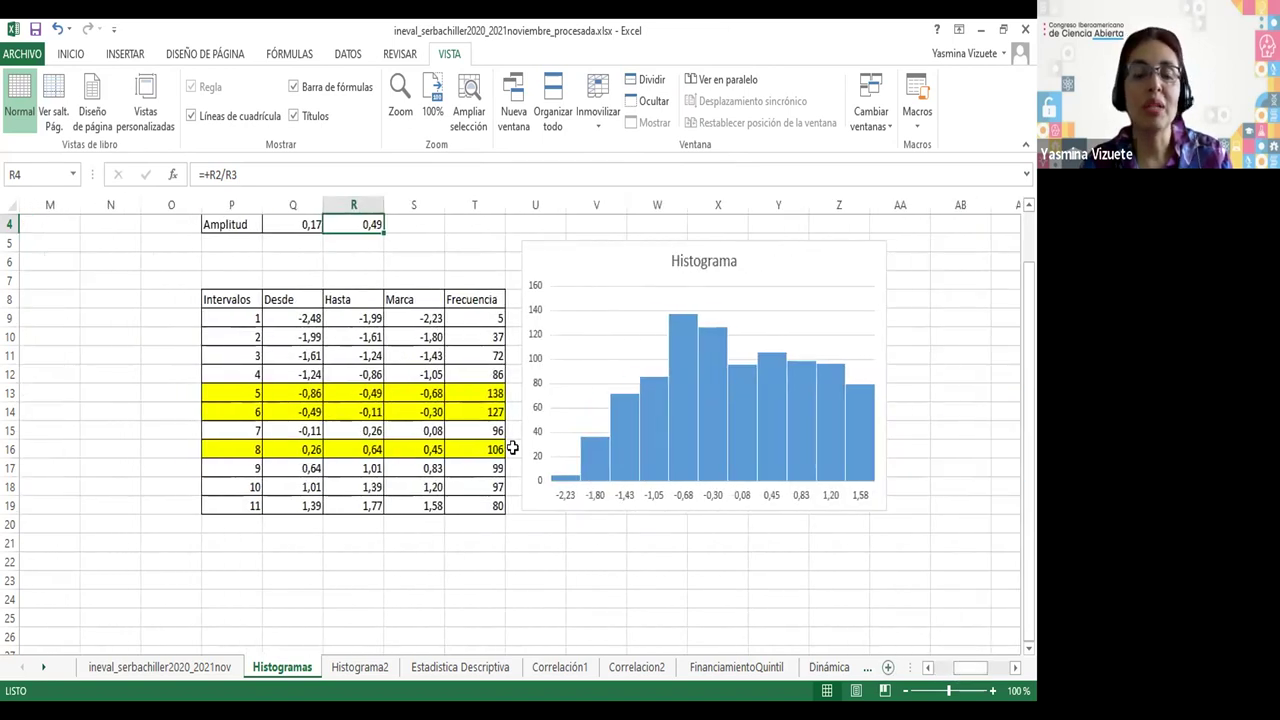
pyautogui.scroll(1, 510, 451)
pyautogui.scroll(-1, 510, 451)
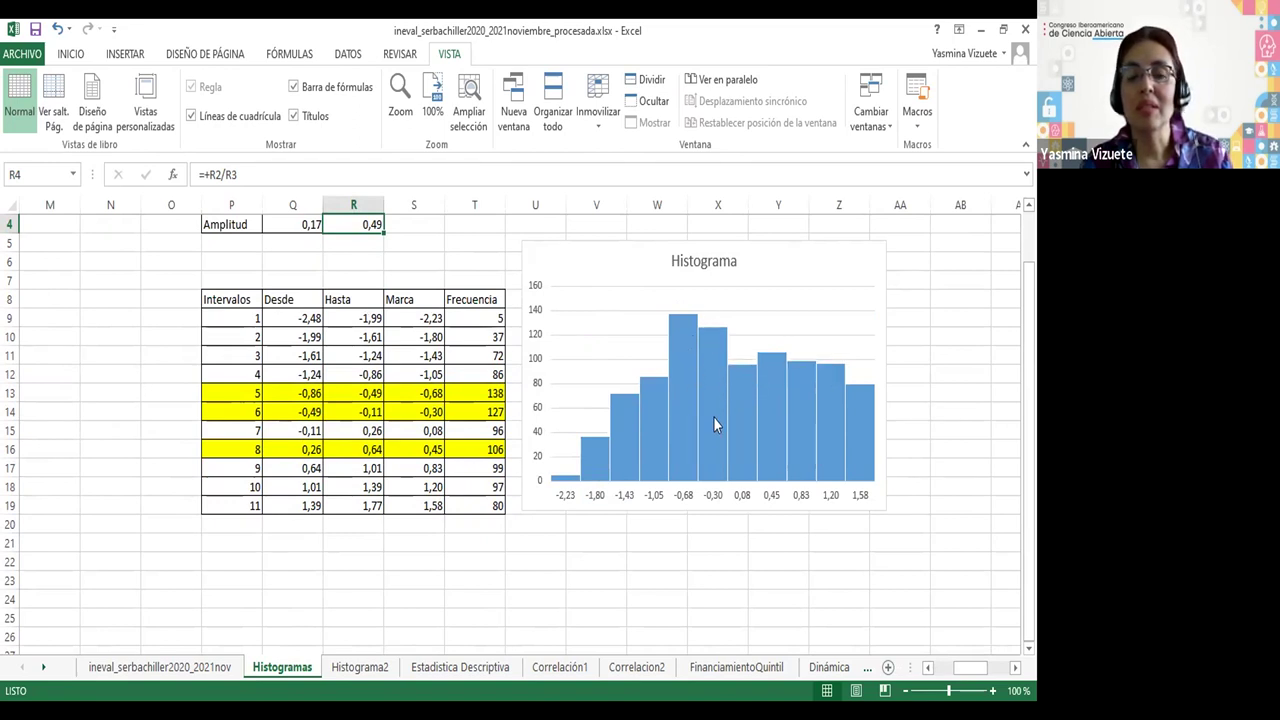
# - Highlight the yellow rows of intervals 5 and 6, and the row of interval 8, in the socioeconomic index frequency table
pyautogui.click(233, 398)
pyautogui.moveTo(233, 398); pyautogui.dragTo(474, 406)
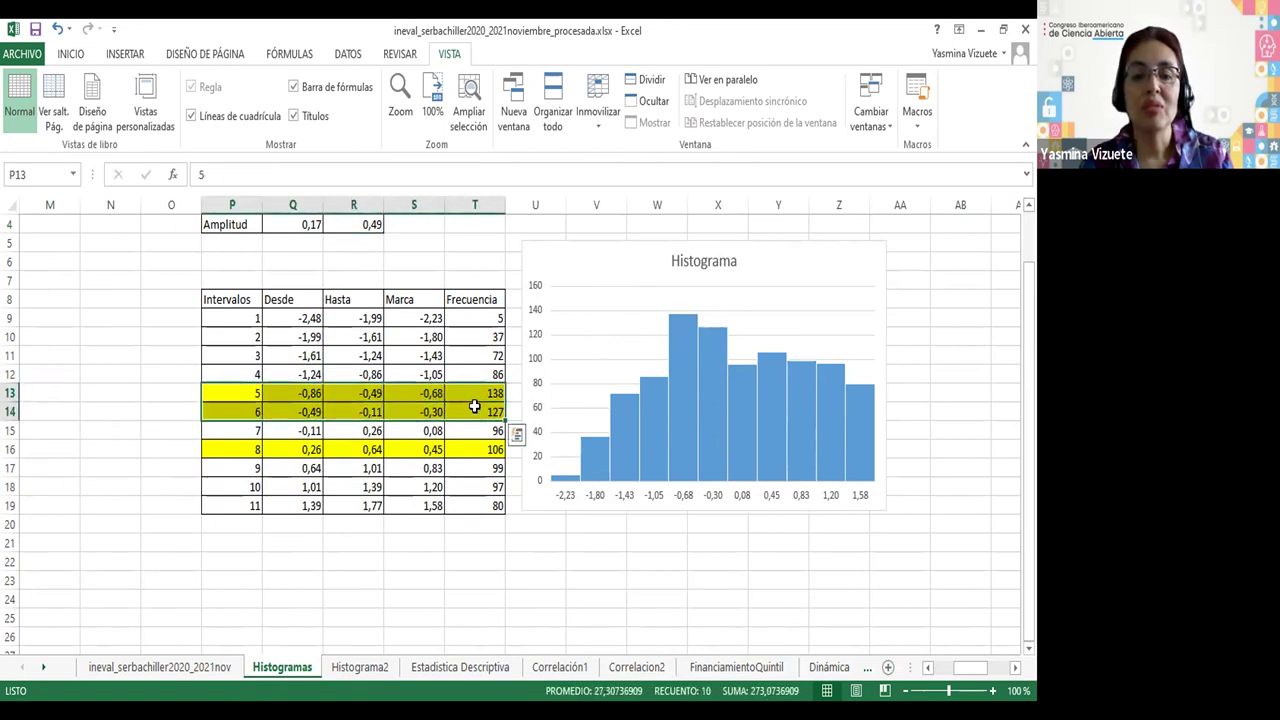
pyautogui.moveTo(229, 448); pyautogui.dragTo(480, 450)
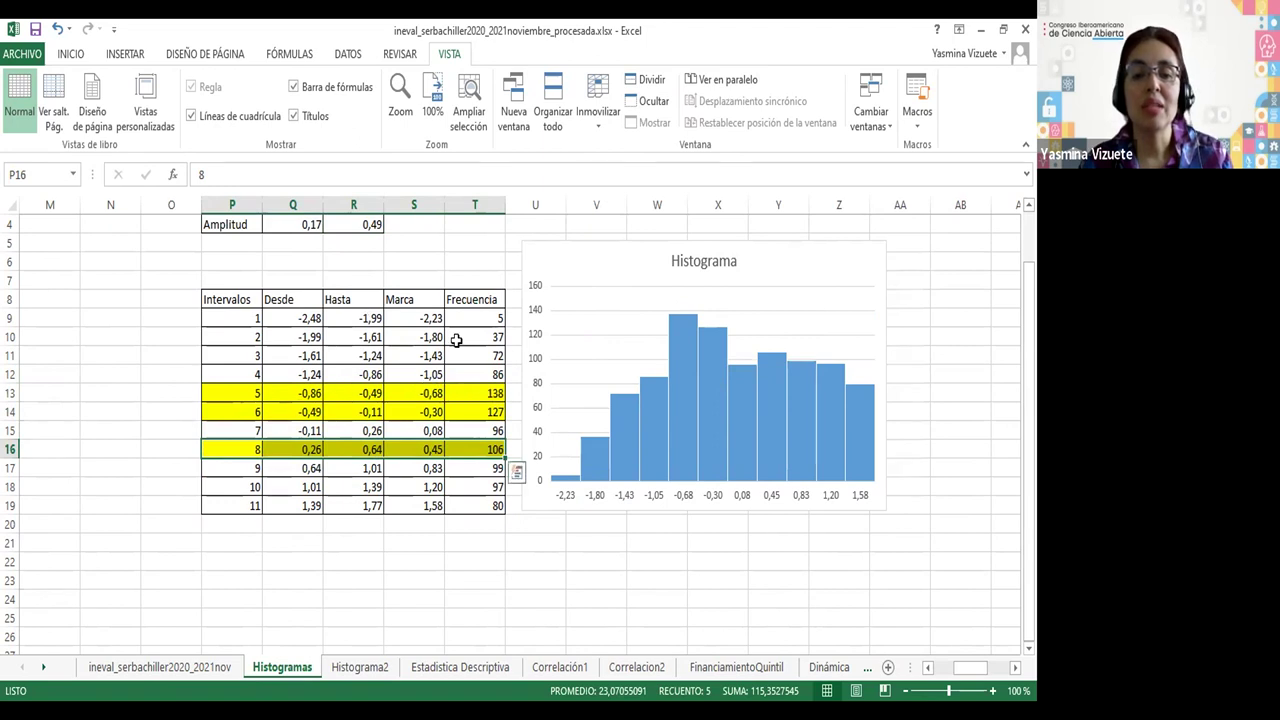
# - Inspect the FRECUENCIA formula in T9 and the Desde formula in Q13, and highlight the frequencies in T13:T19
pyautogui.click(484, 323)
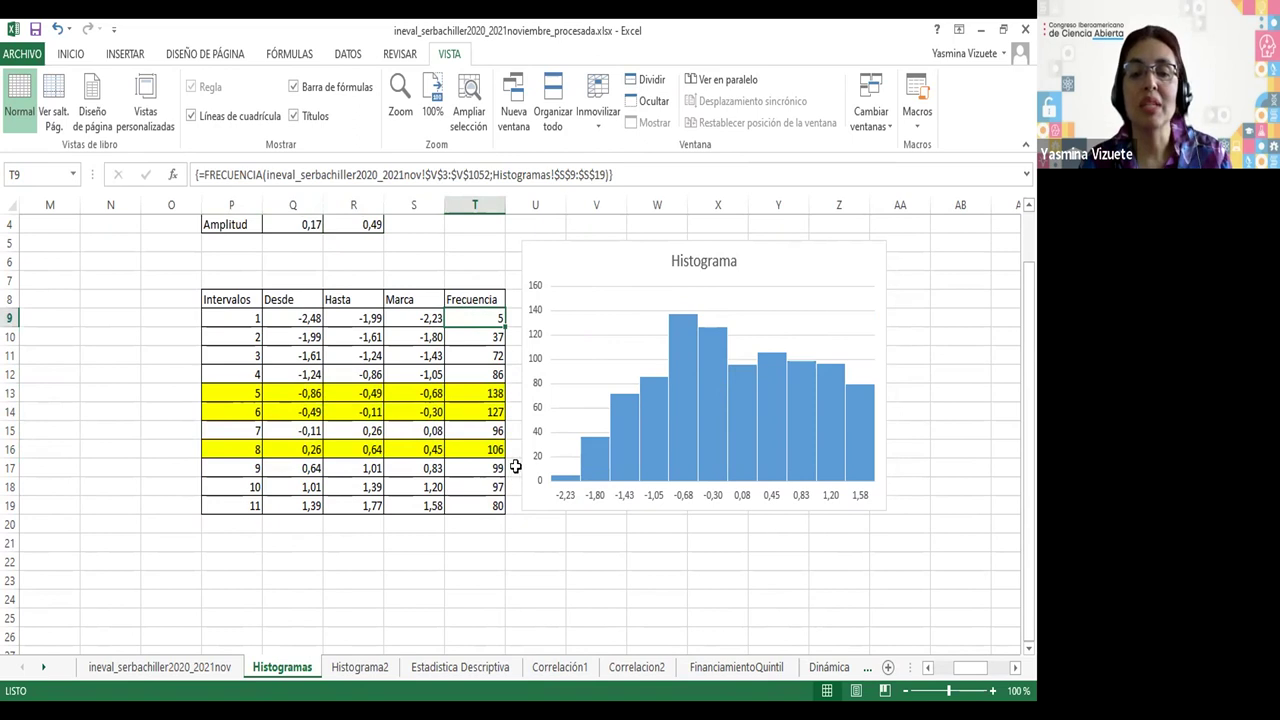
pyautogui.click(305, 396)
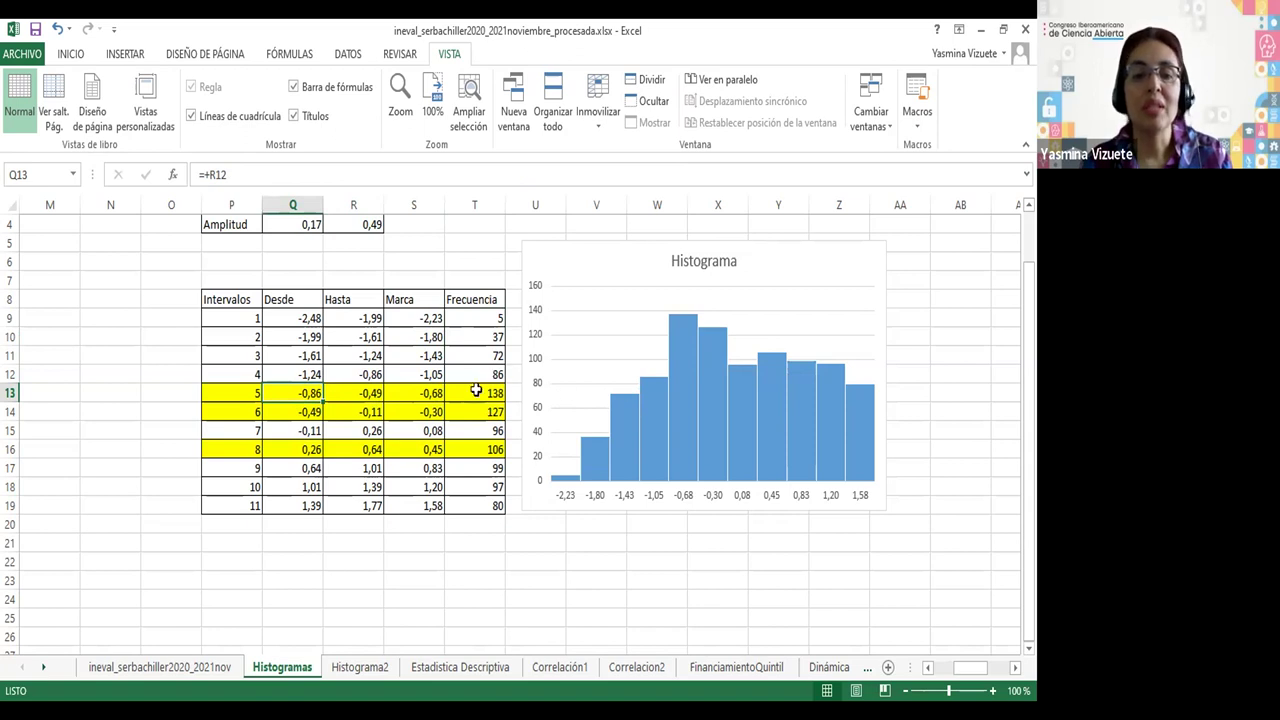
pyautogui.moveTo(477, 390); pyautogui.dragTo(466, 503)
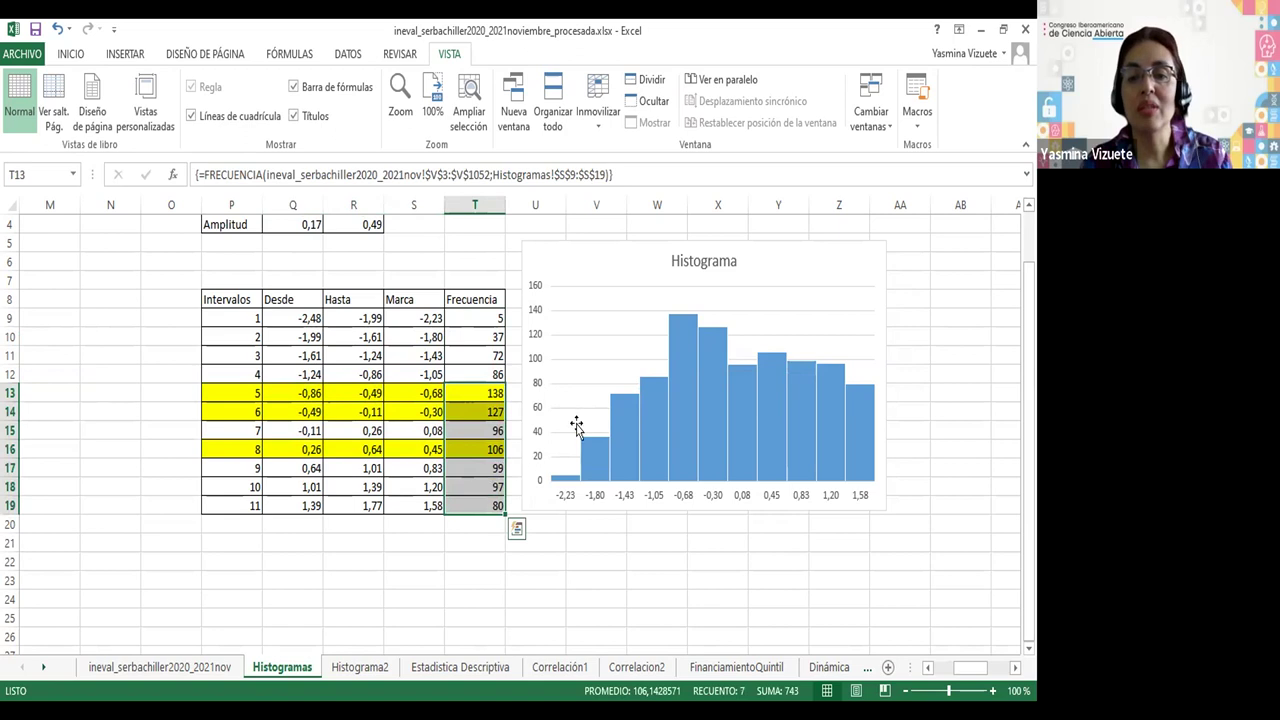
# - Examine the socioeconomic index histogram, and highlight the limits, marks and frequencies of intervals 5 and 6 in Q13:T14
pyautogui.click(777, 330)
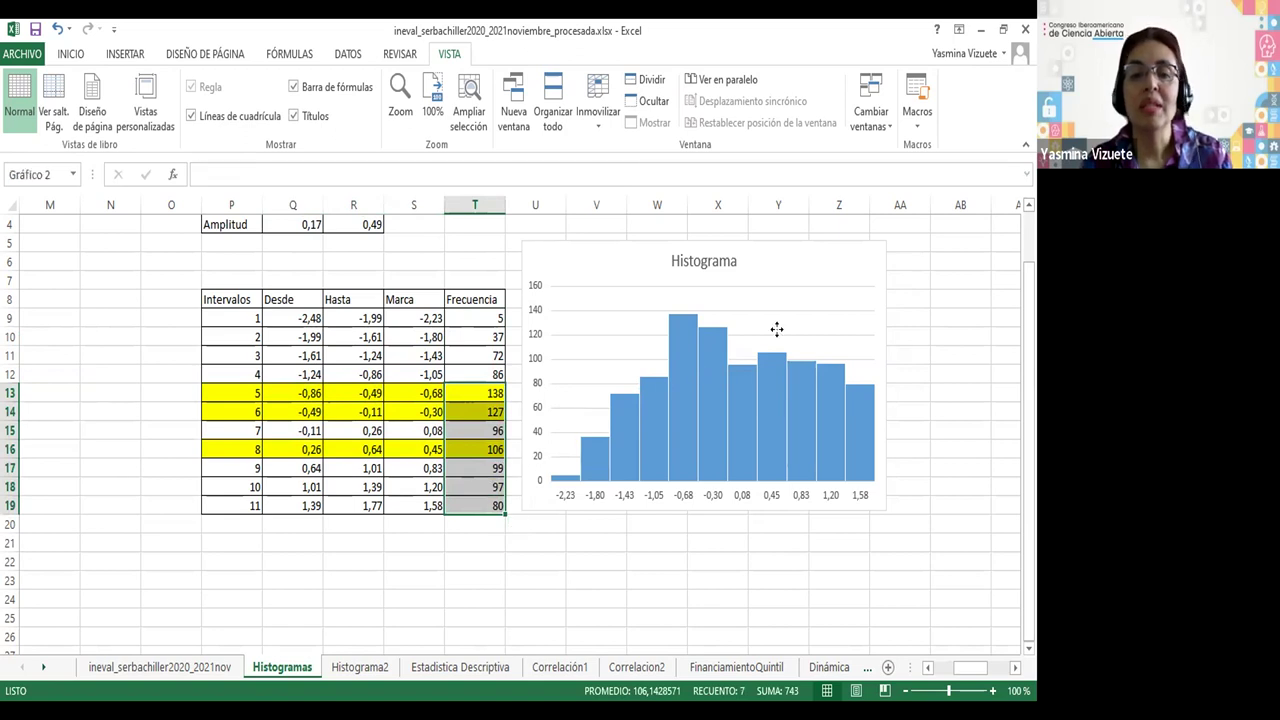
pyautogui.click(720, 558)
pyautogui.scroll(1, 756, 545)
pyautogui.scroll(-1, 756, 545)
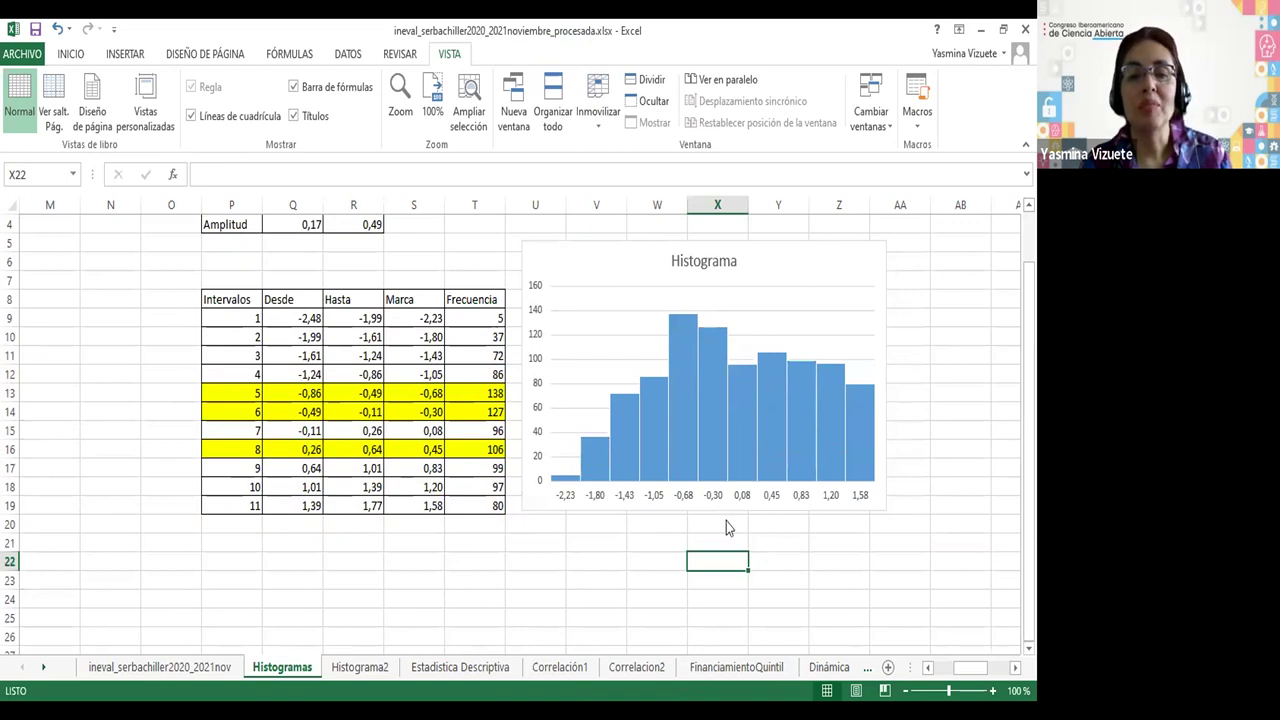
pyautogui.moveTo(268, 398); pyautogui.dragTo(474, 400)
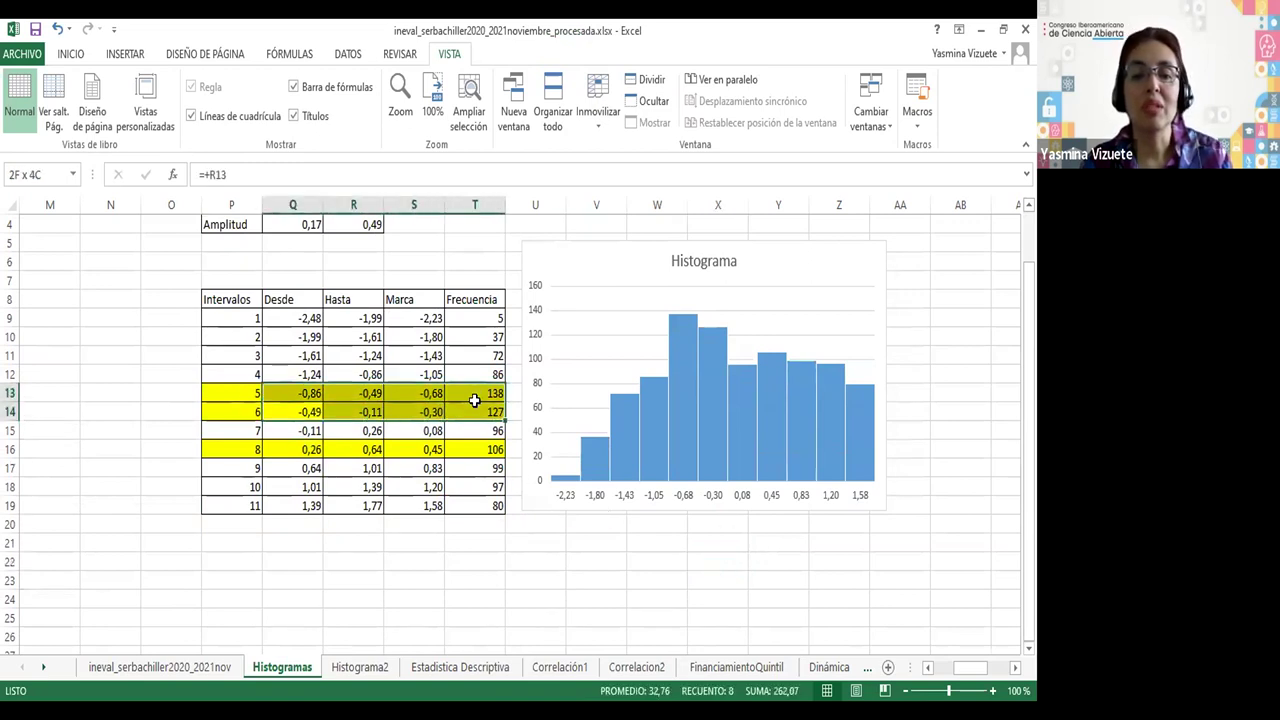
# - Highlight the rows of intervals 5 and 6 and the limits of interval 5, and compare them with the socioeconomic index histogram
pyautogui.moveTo(220, 400); pyautogui.dragTo(478, 420)
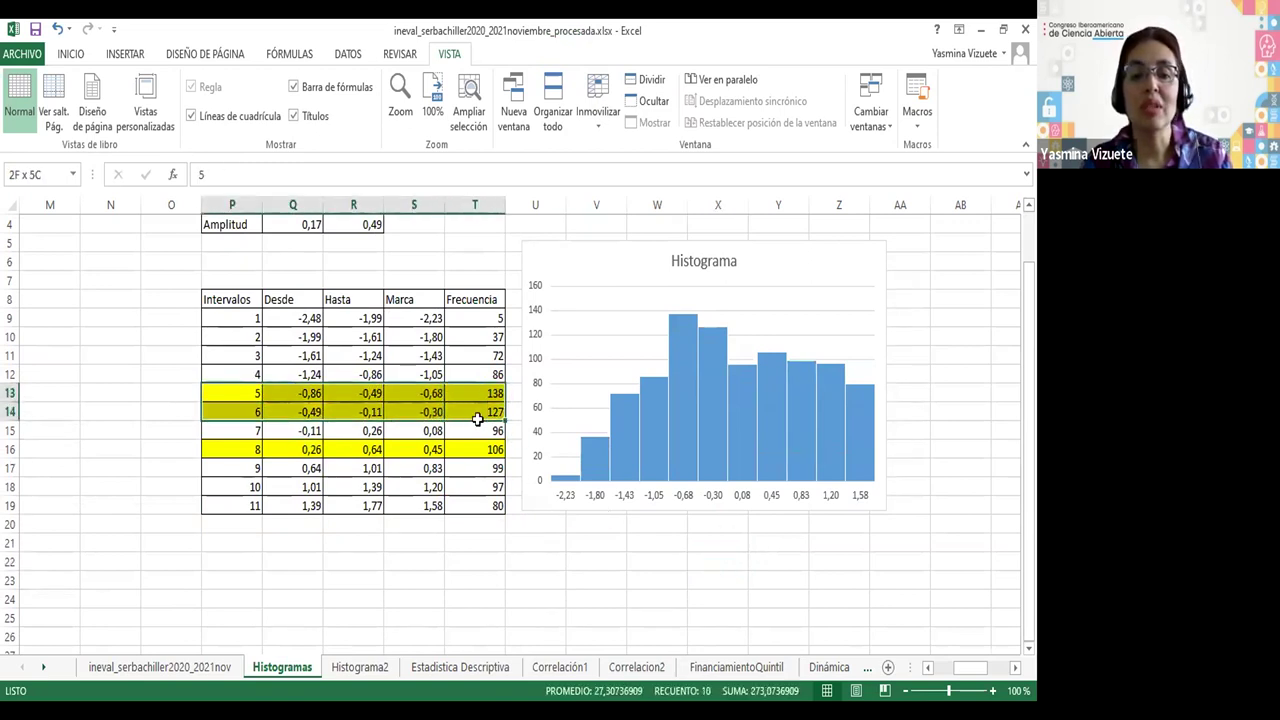
pyautogui.moveTo(300, 394); pyautogui.dragTo(357, 394)
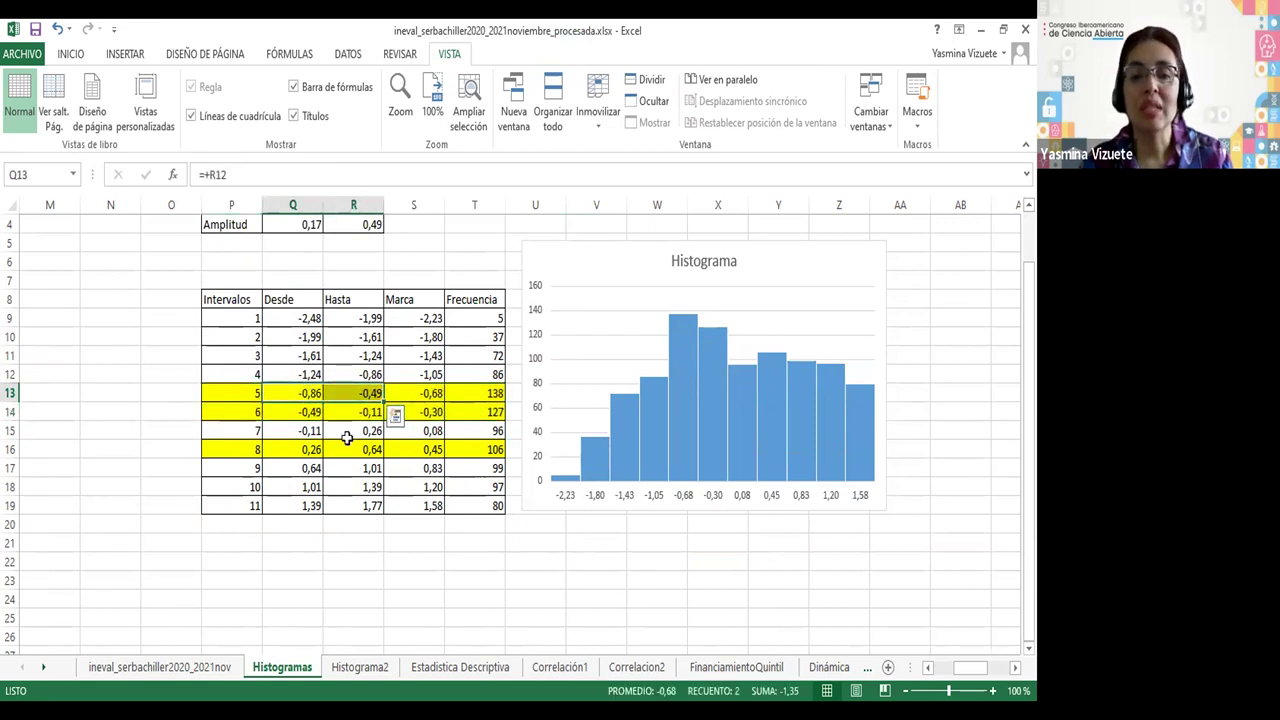
pyautogui.scroll(1, 345, 445)
pyautogui.scroll(1, 348, 446)
pyautogui.scroll(-2, 345, 445)
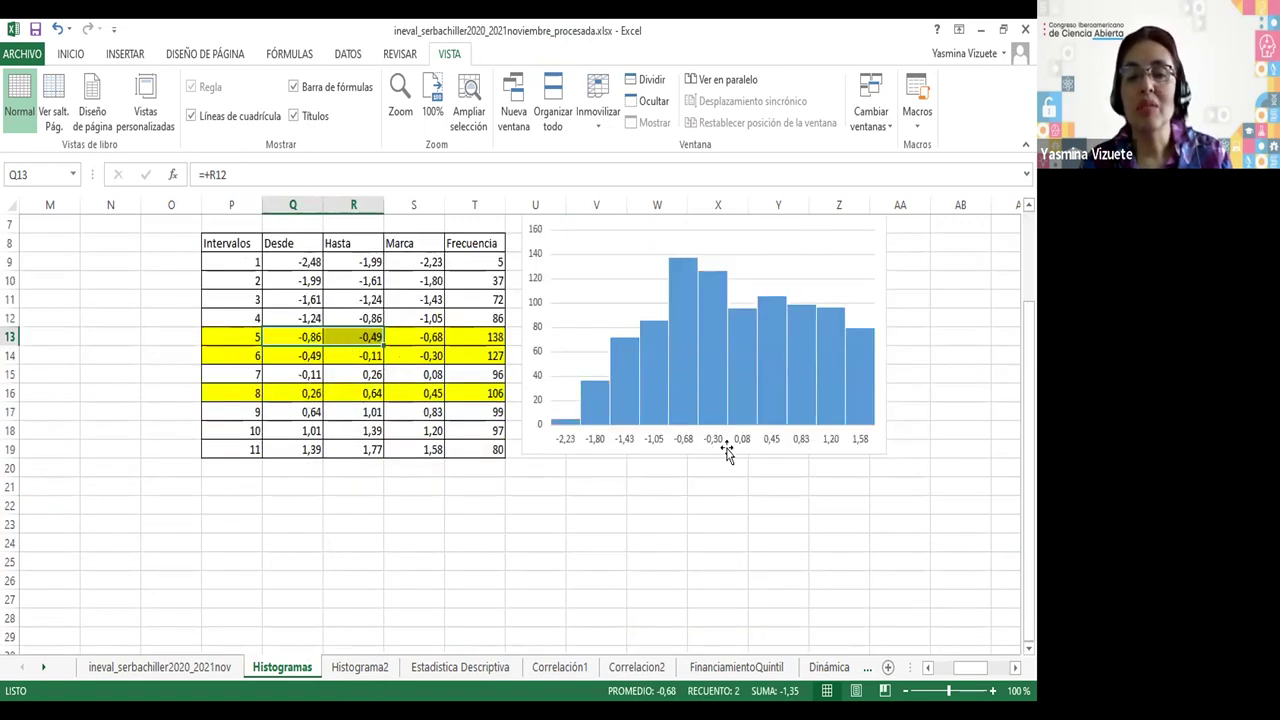
pyautogui.click(697, 578)
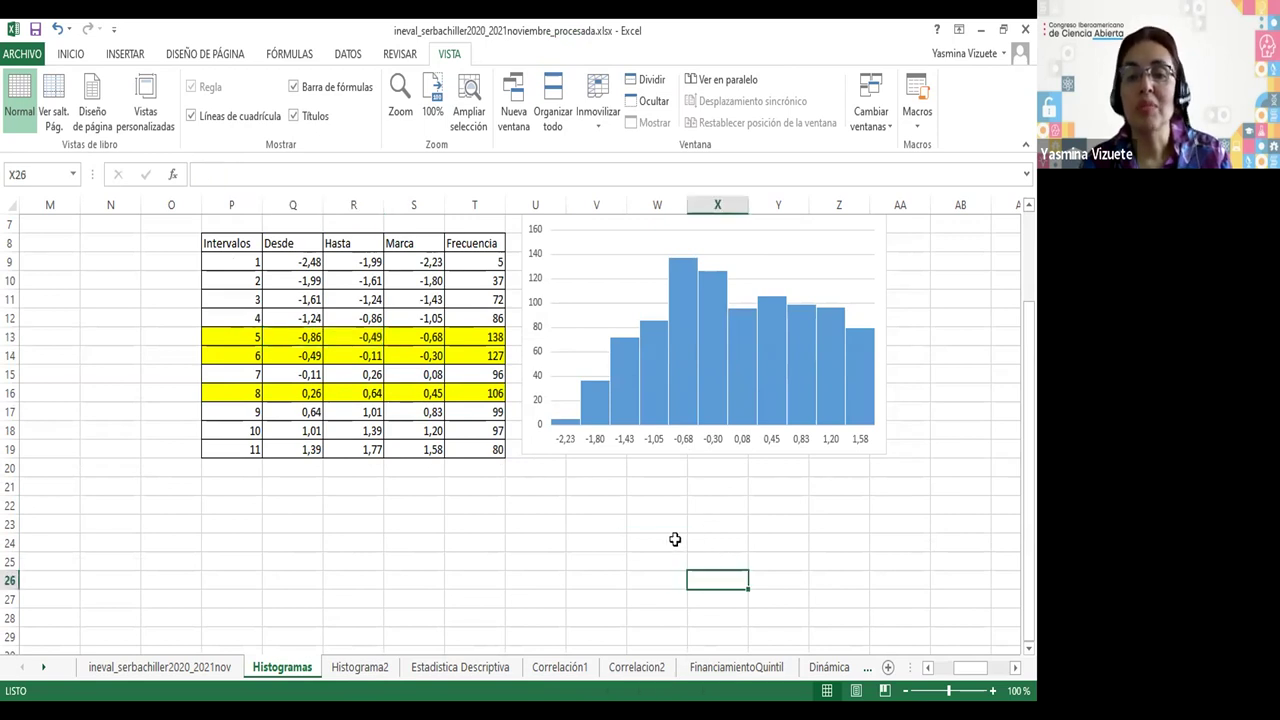
pyautogui.scroll(1, 675, 539)
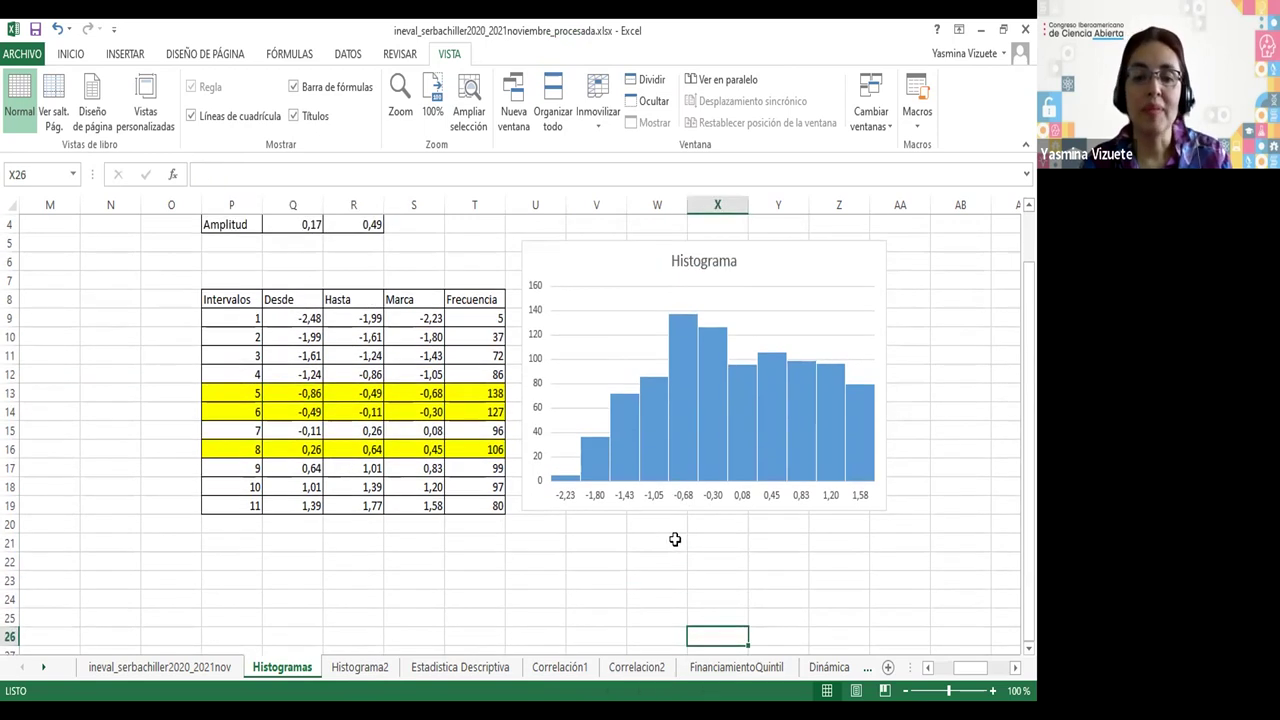
# - Go to the Histograma2 sheet and look for the data analysis tool among the data and formula commands
pyautogui.click(364, 668)
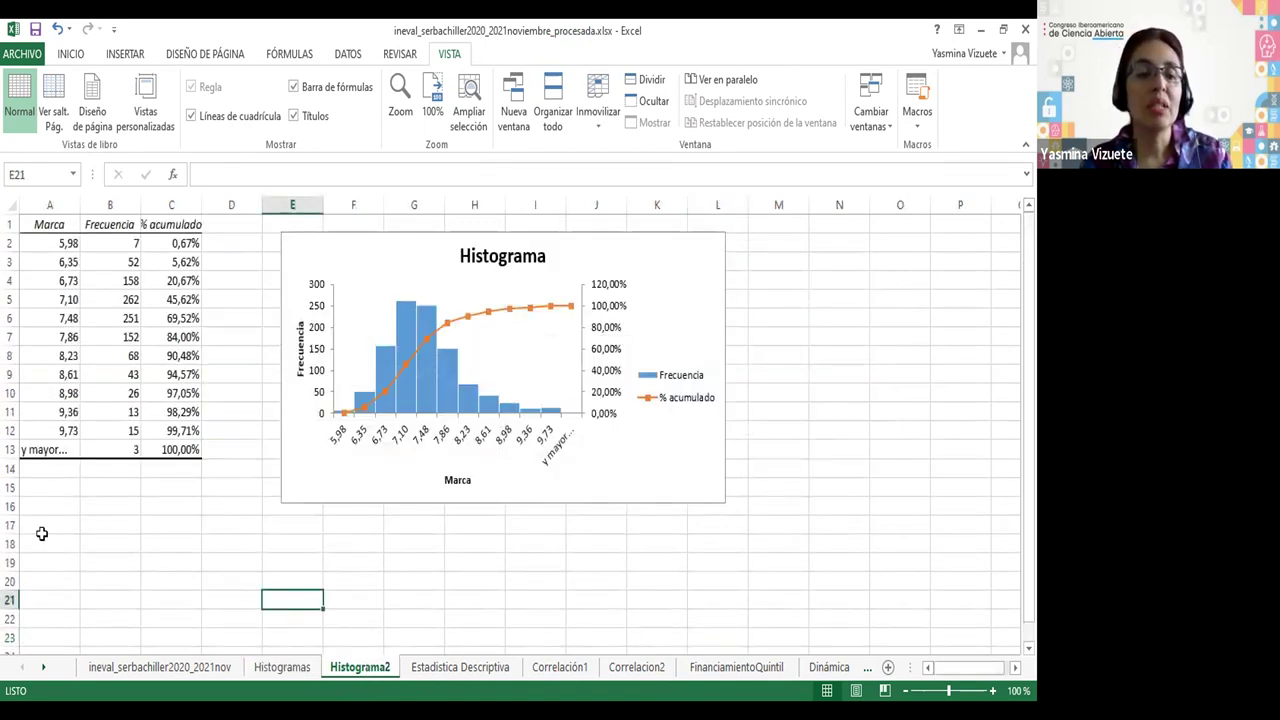
pyautogui.click(41, 532)
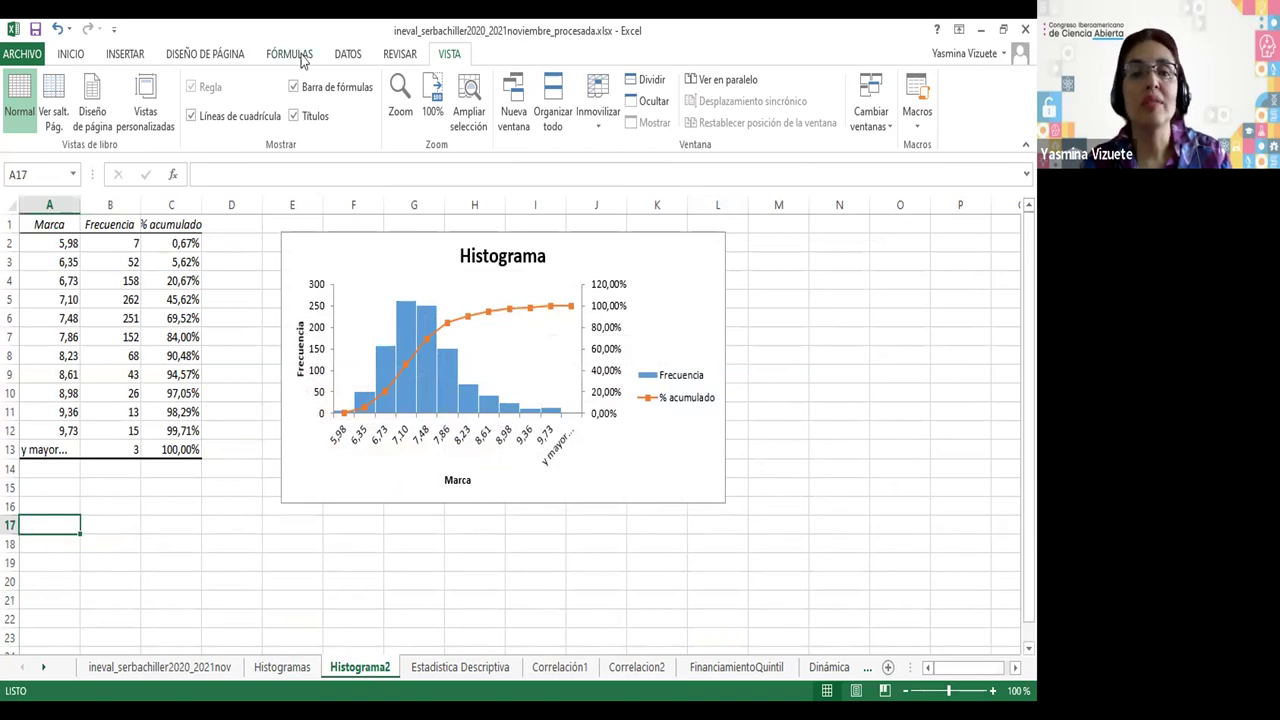
pyautogui.click(343, 58)
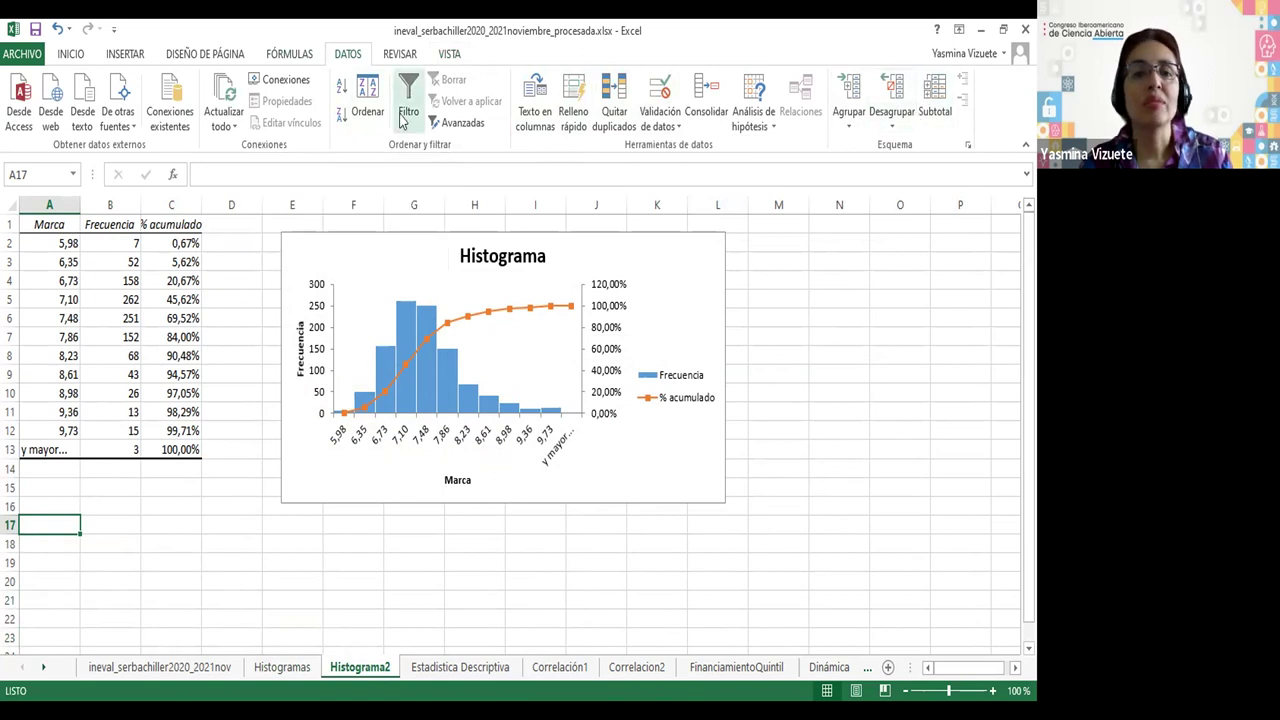
pyautogui.click(279, 58)
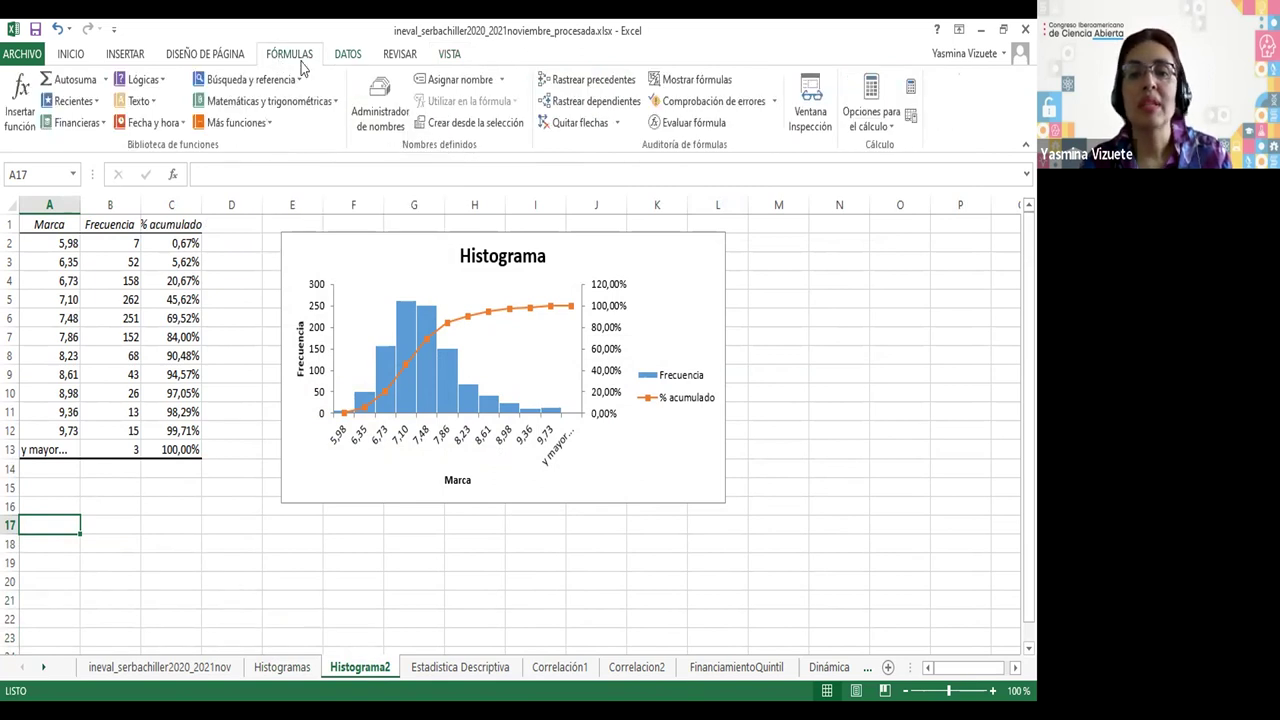
pyautogui.click(348, 55)
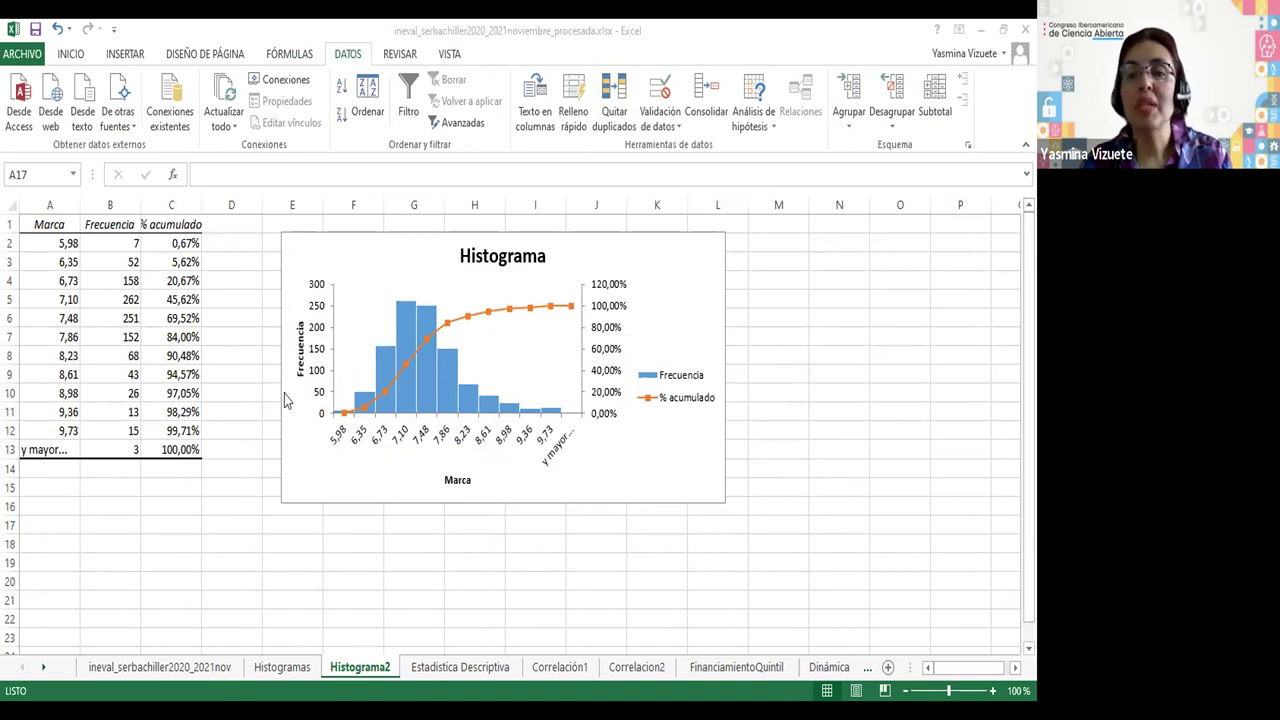
pyautogui.click(895, 150)
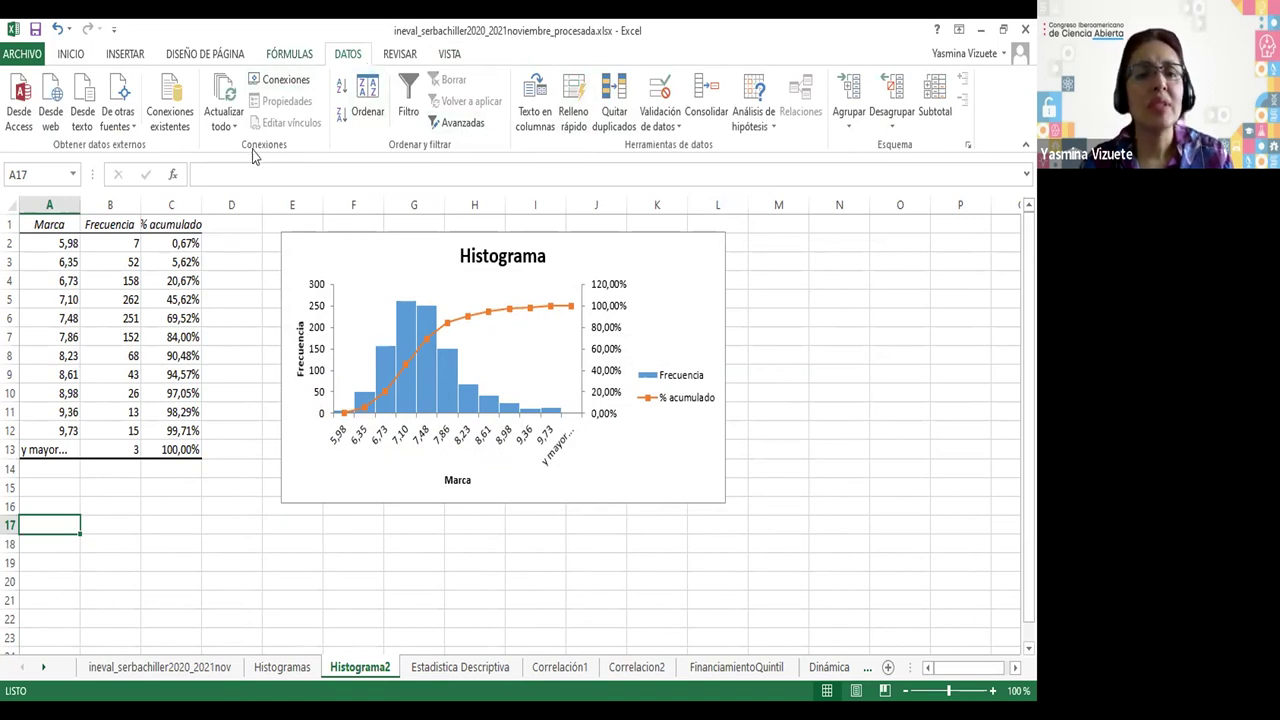
pyautogui.click(292, 55)
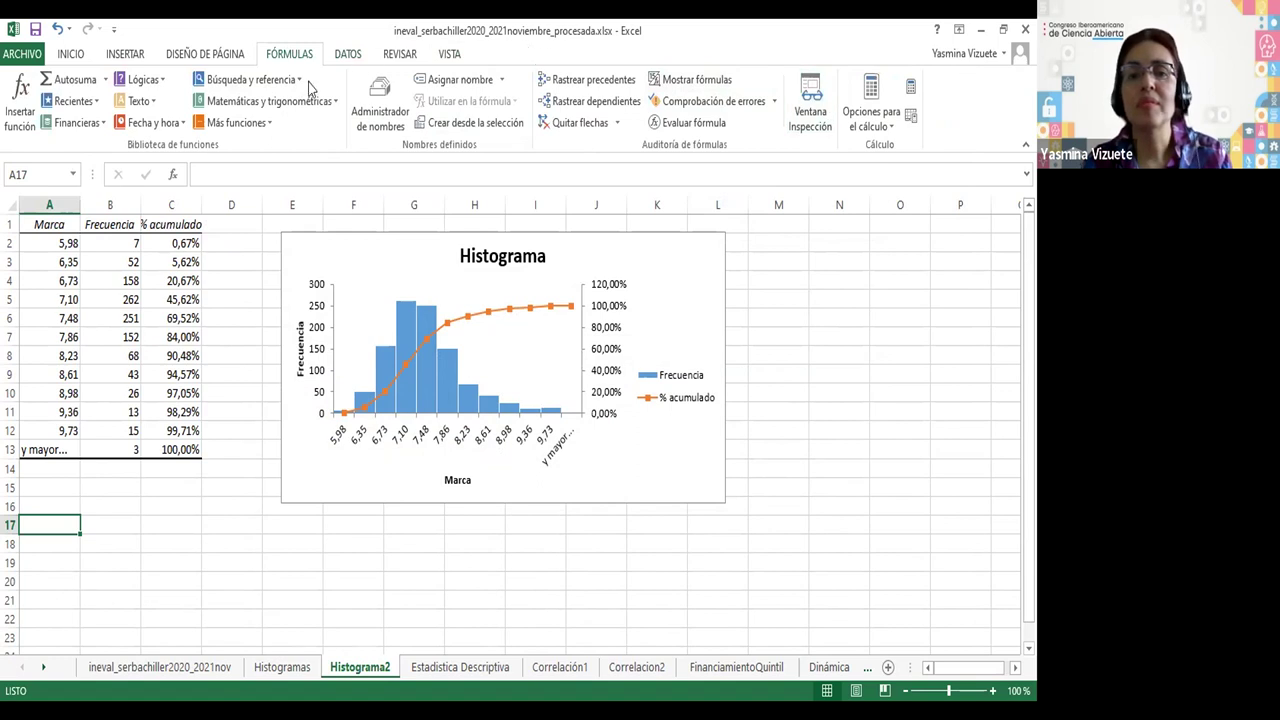
pyautogui.click(356, 58)
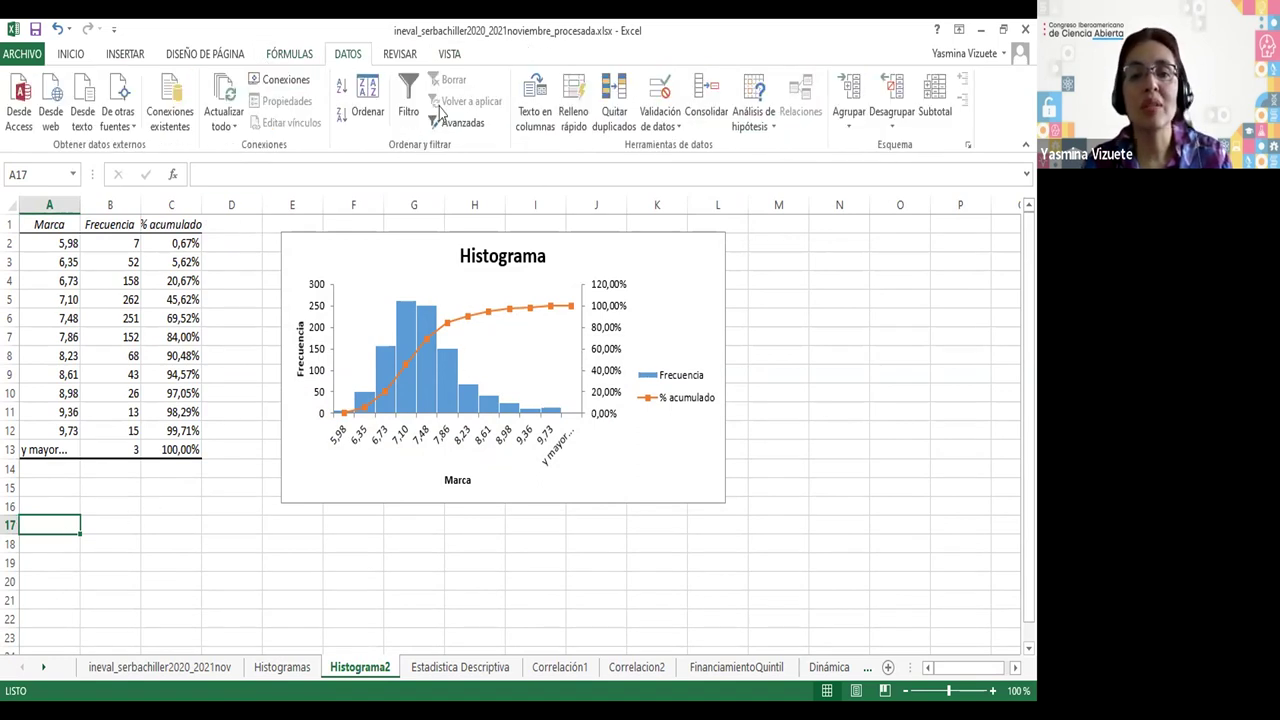
pyautogui.click(771, 128)
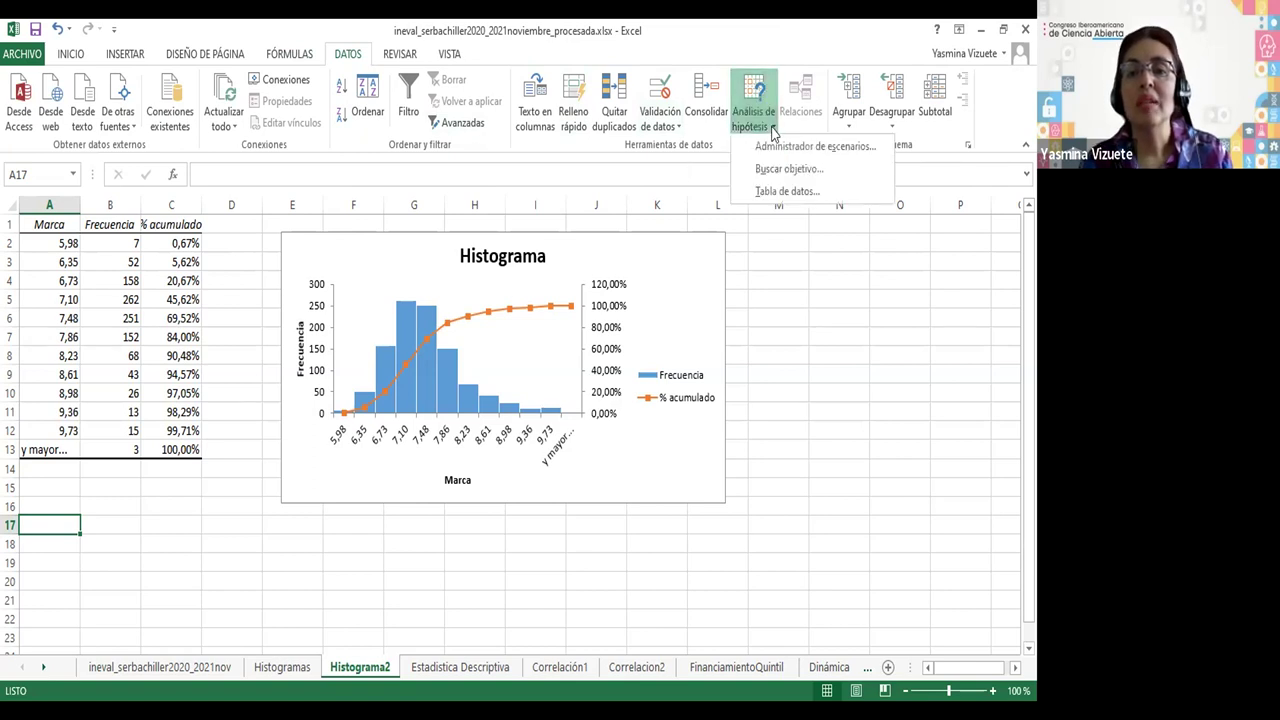
pyautogui.click(200, 152)
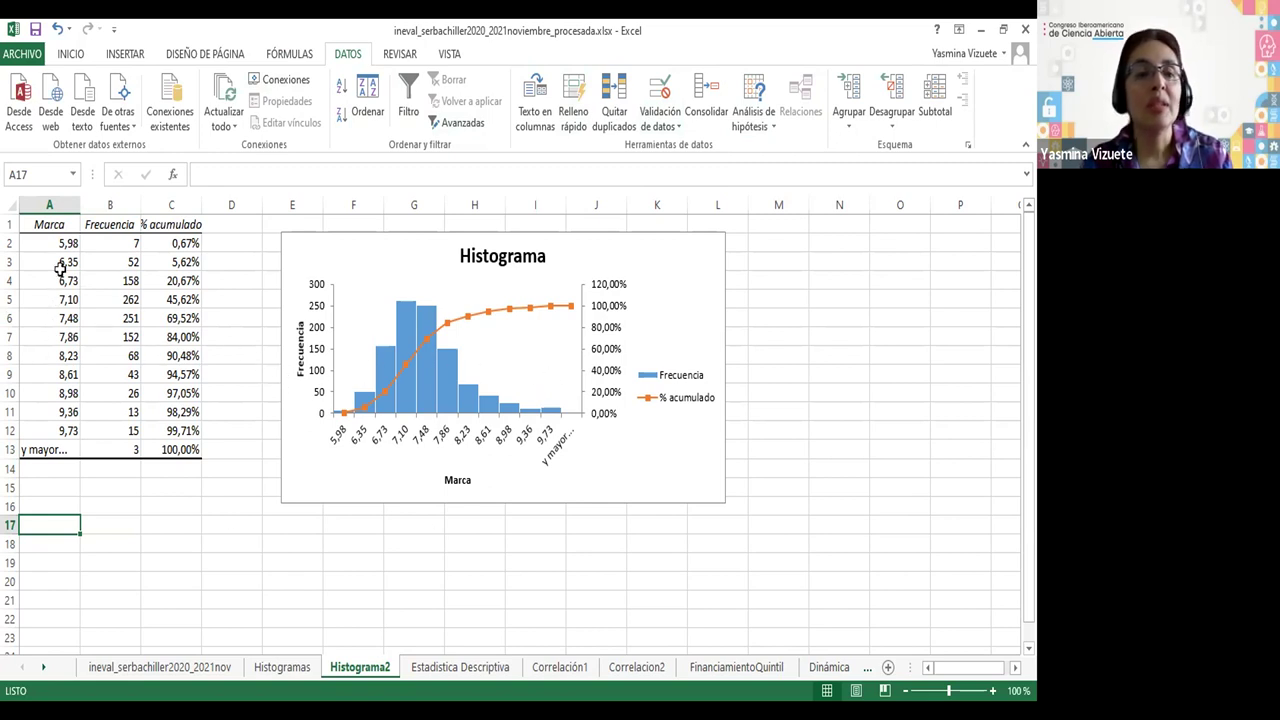
# - Review the Marca, Frecuencia and % acumulado values on Histograma2, and widen column C to fit its contents
pyautogui.moveTo(68, 243); pyautogui.dragTo(68, 432)
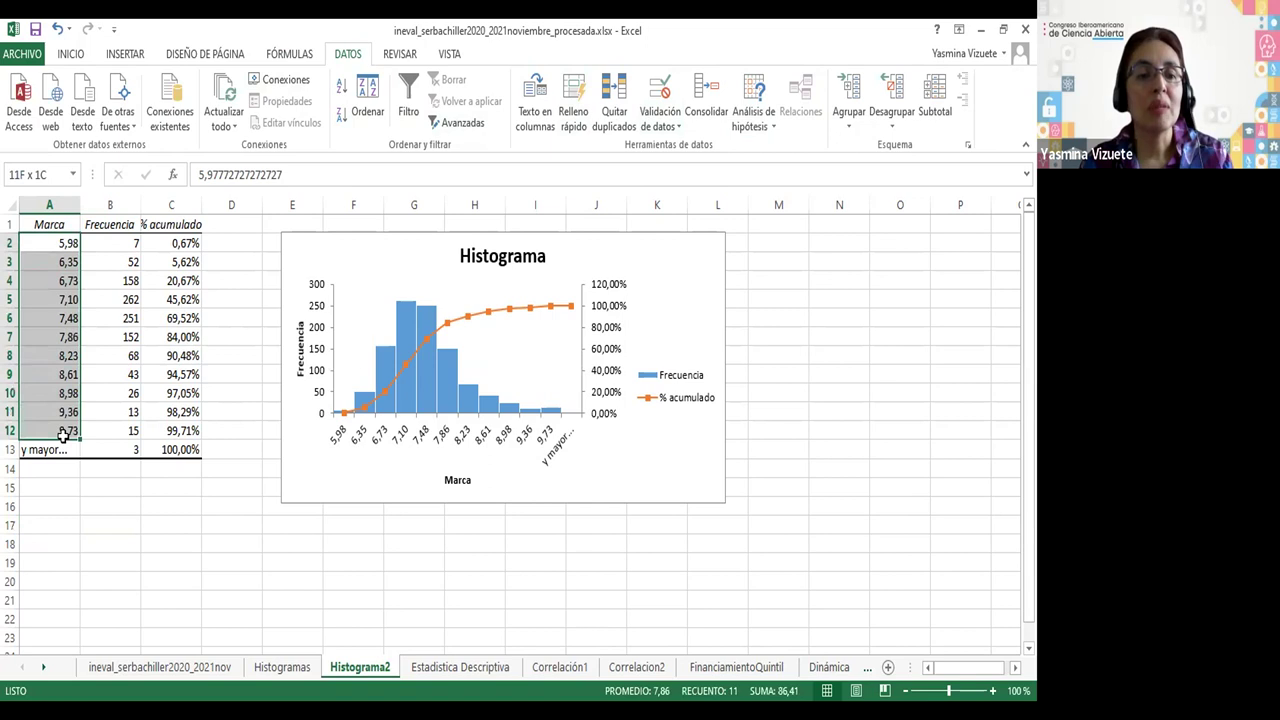
pyautogui.click(115, 244)
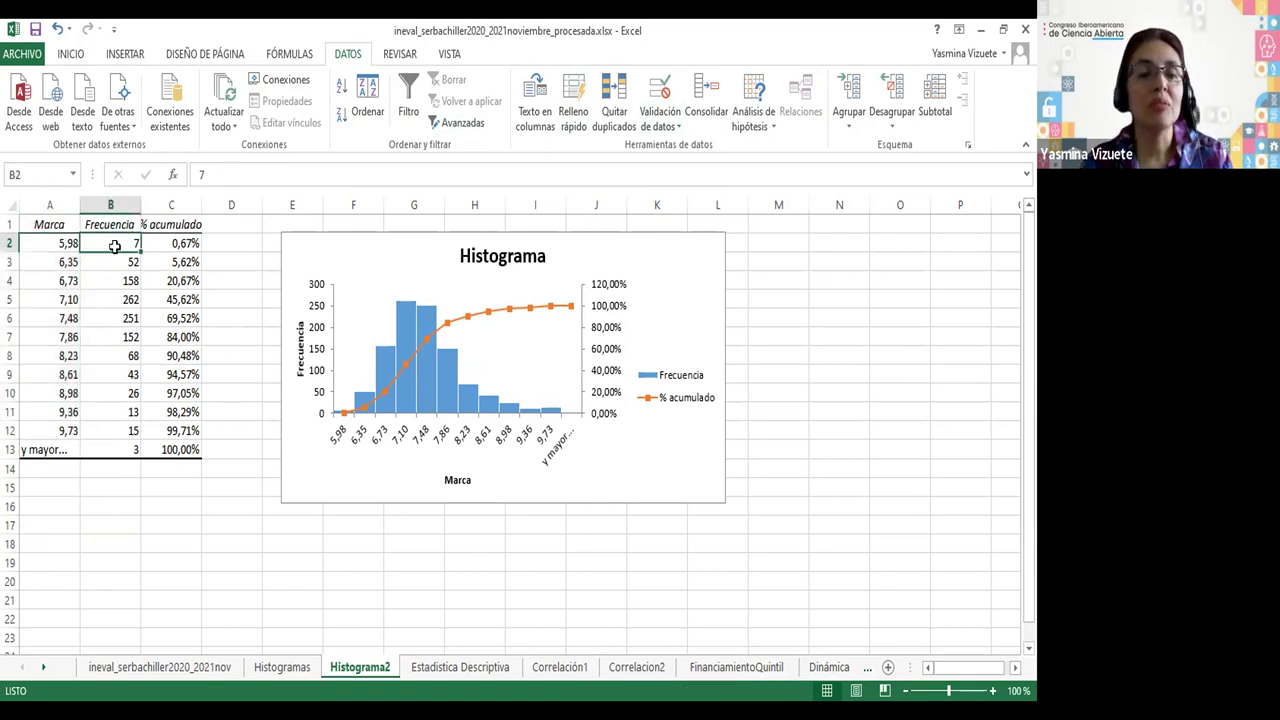
pyautogui.click(162, 244)
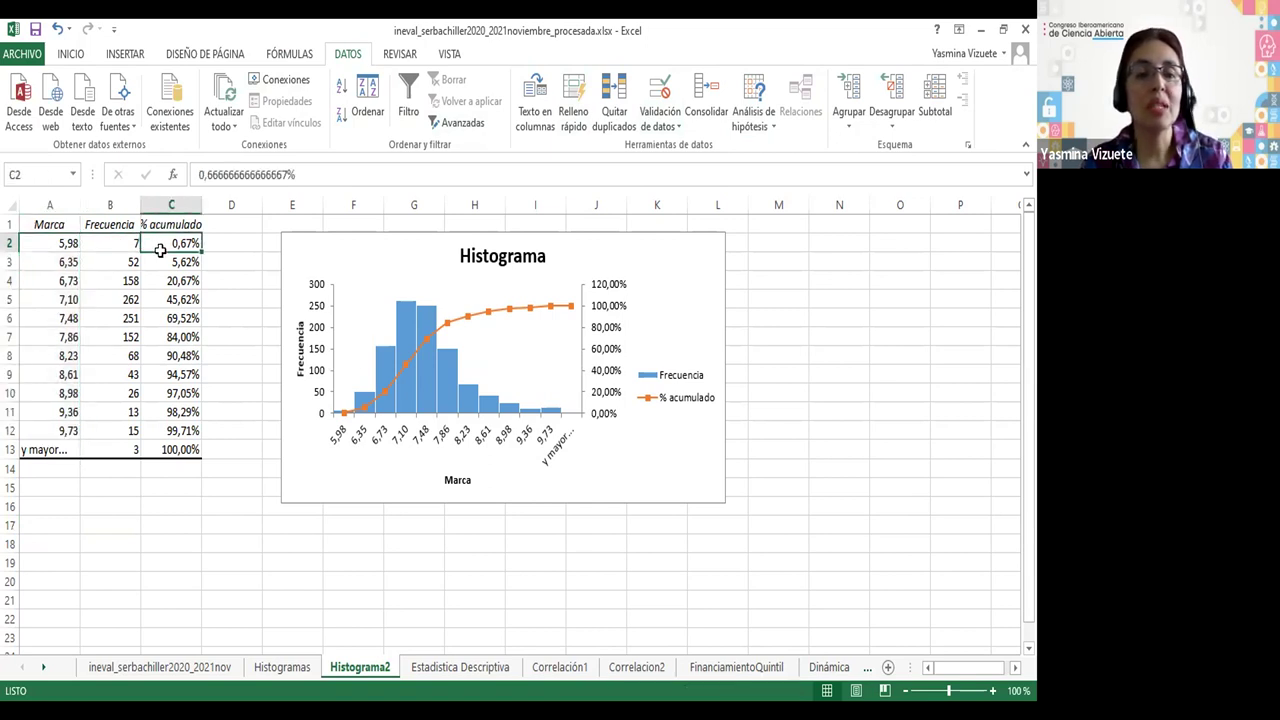
pyautogui.doubleClick(214, 205)
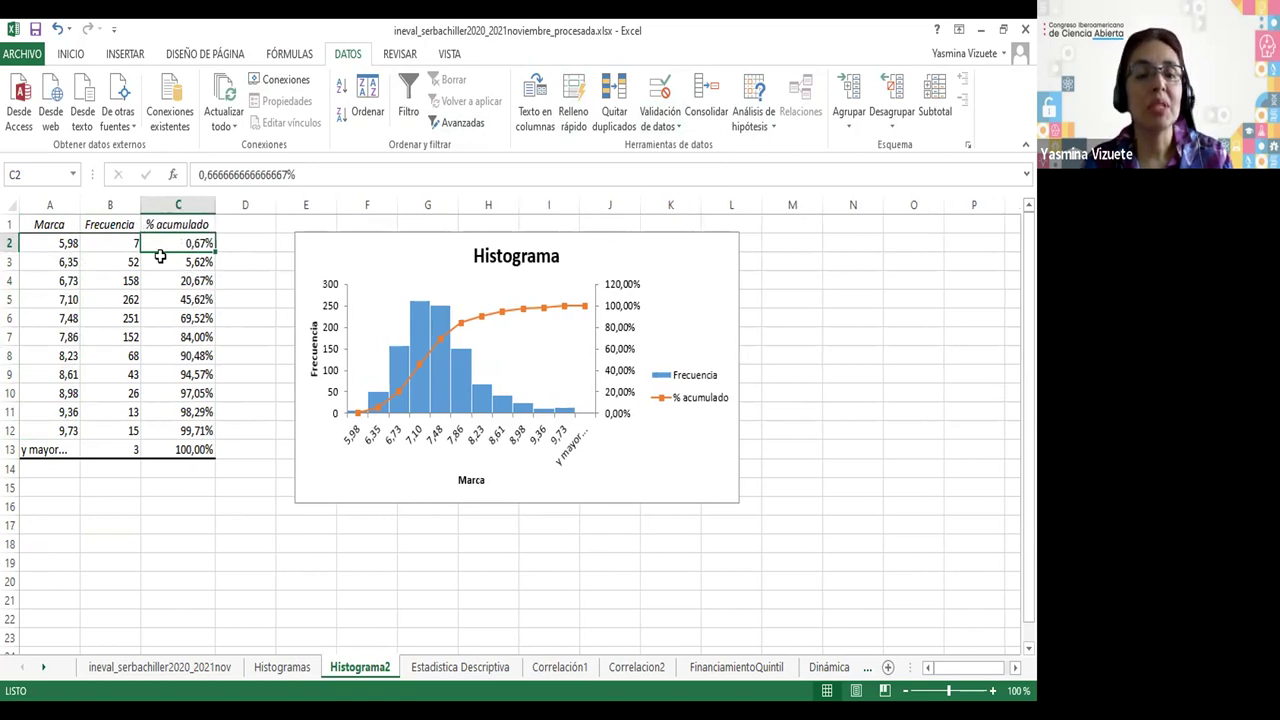
# - Examine the cumulative percentage for the 7,48 mark in the table and on the histogram's % acumulado line
pyautogui.click(178, 320)
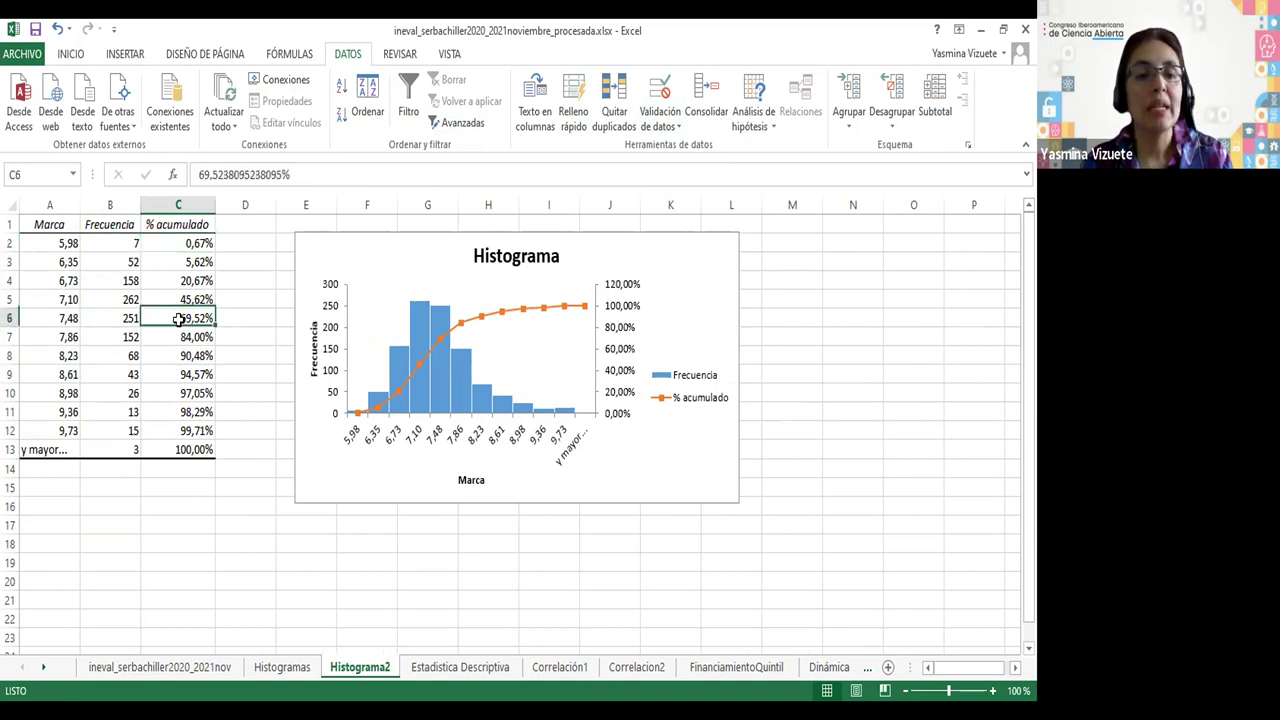
pyautogui.moveTo(48, 245); pyautogui.dragTo(40, 318)
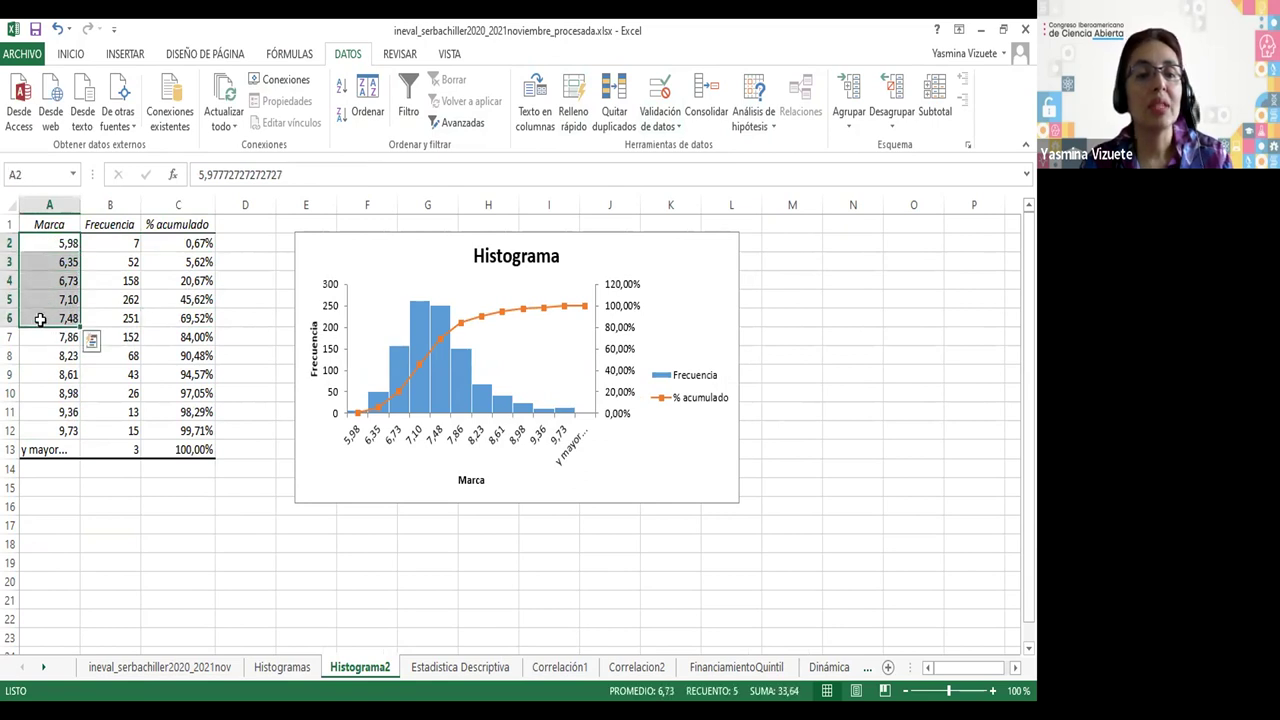
pyautogui.click(40, 318)
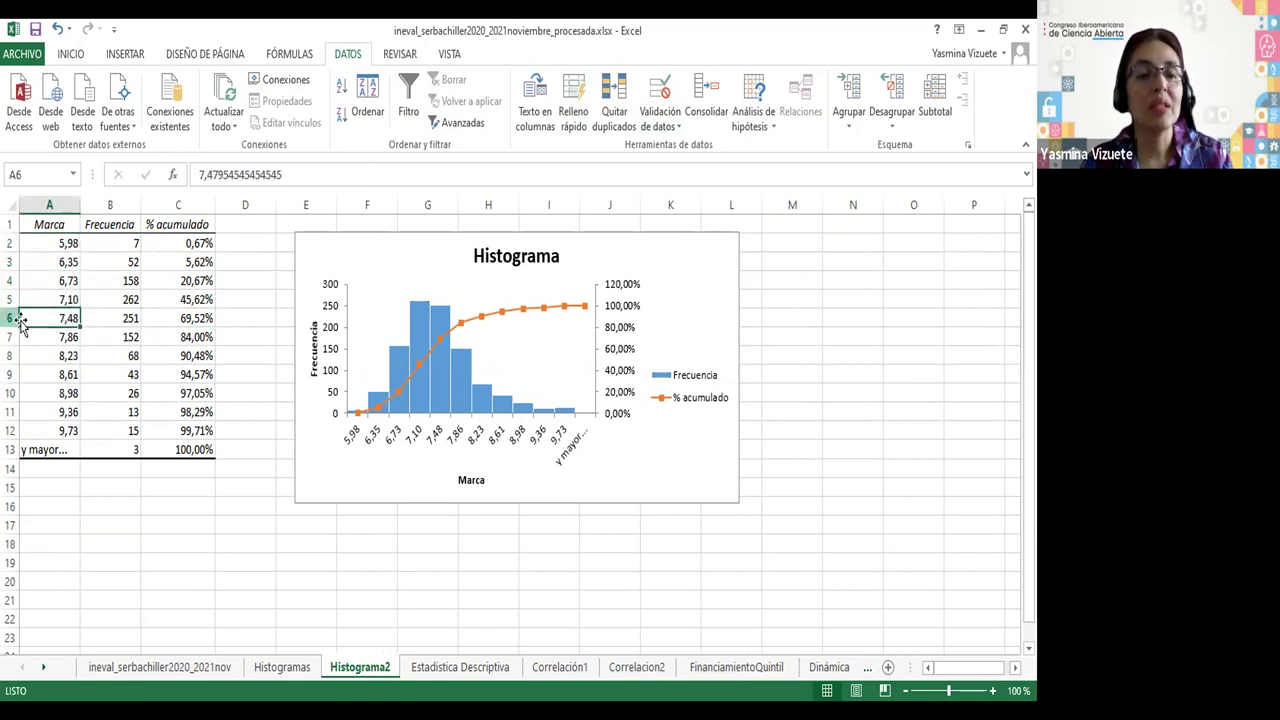
pyautogui.click(187, 317)
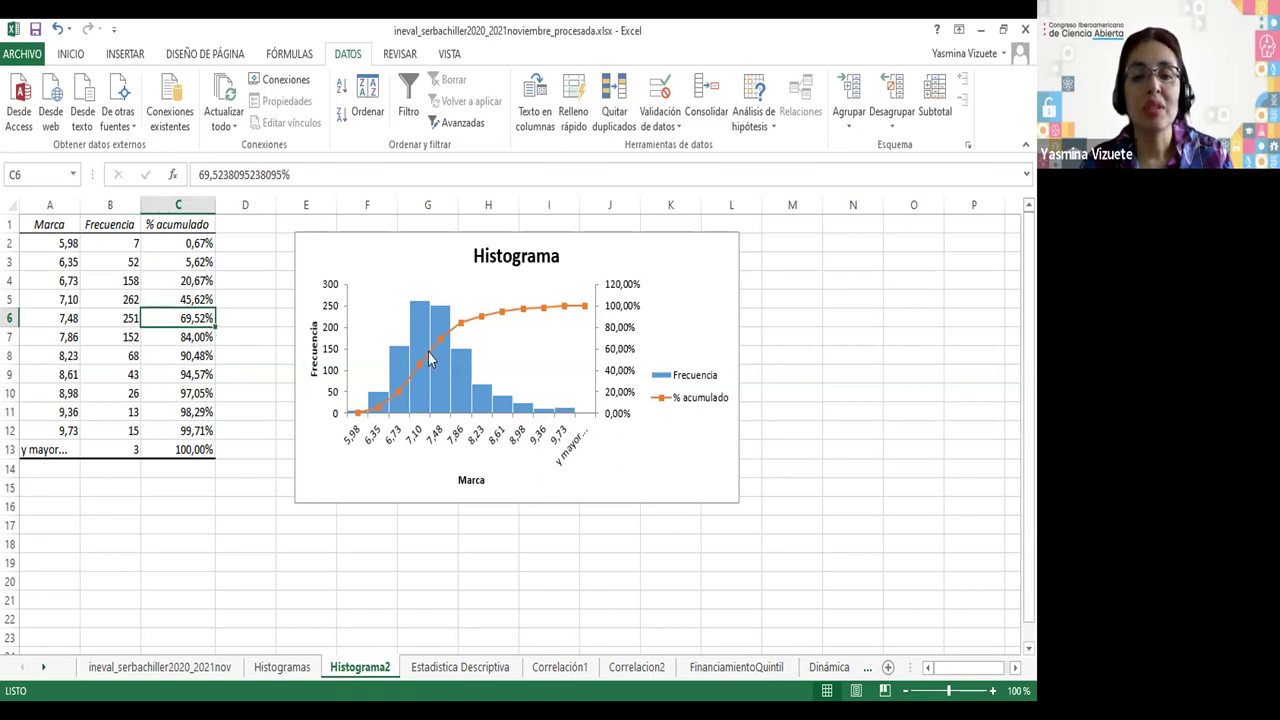
pyautogui.moveTo(444, 345)
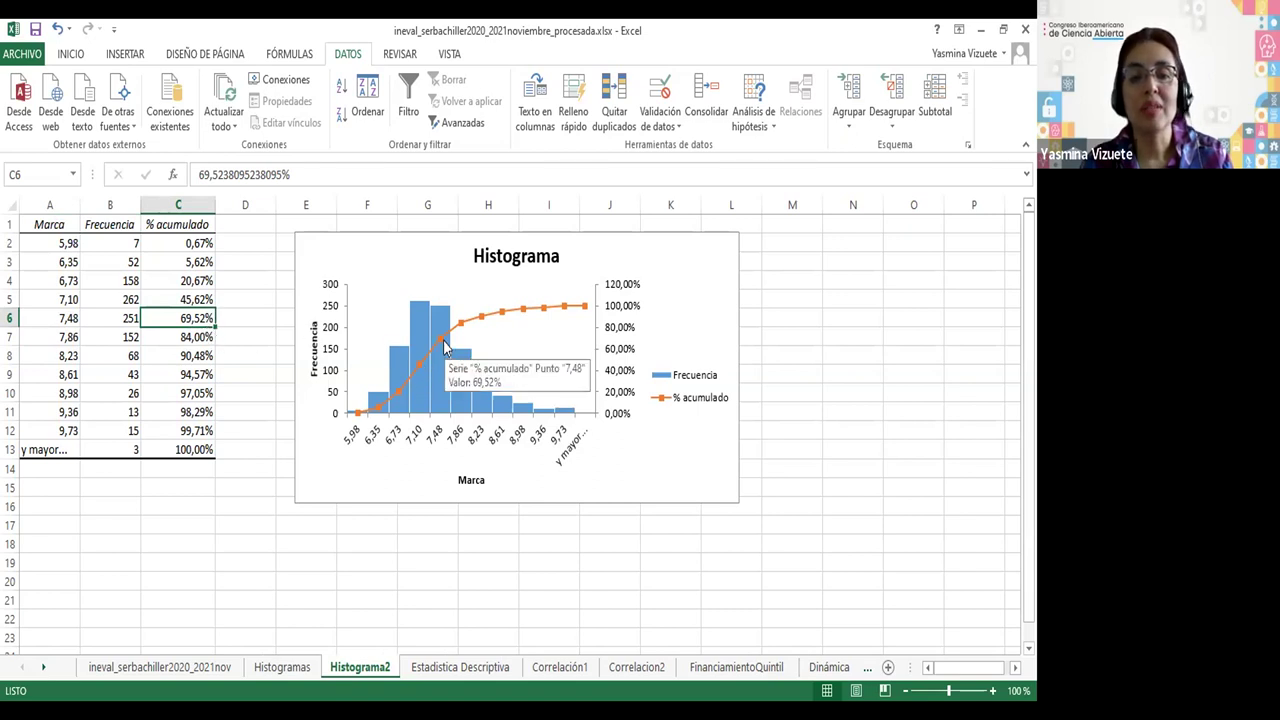
pyautogui.click(678, 275)
pyautogui.click(333, 582)
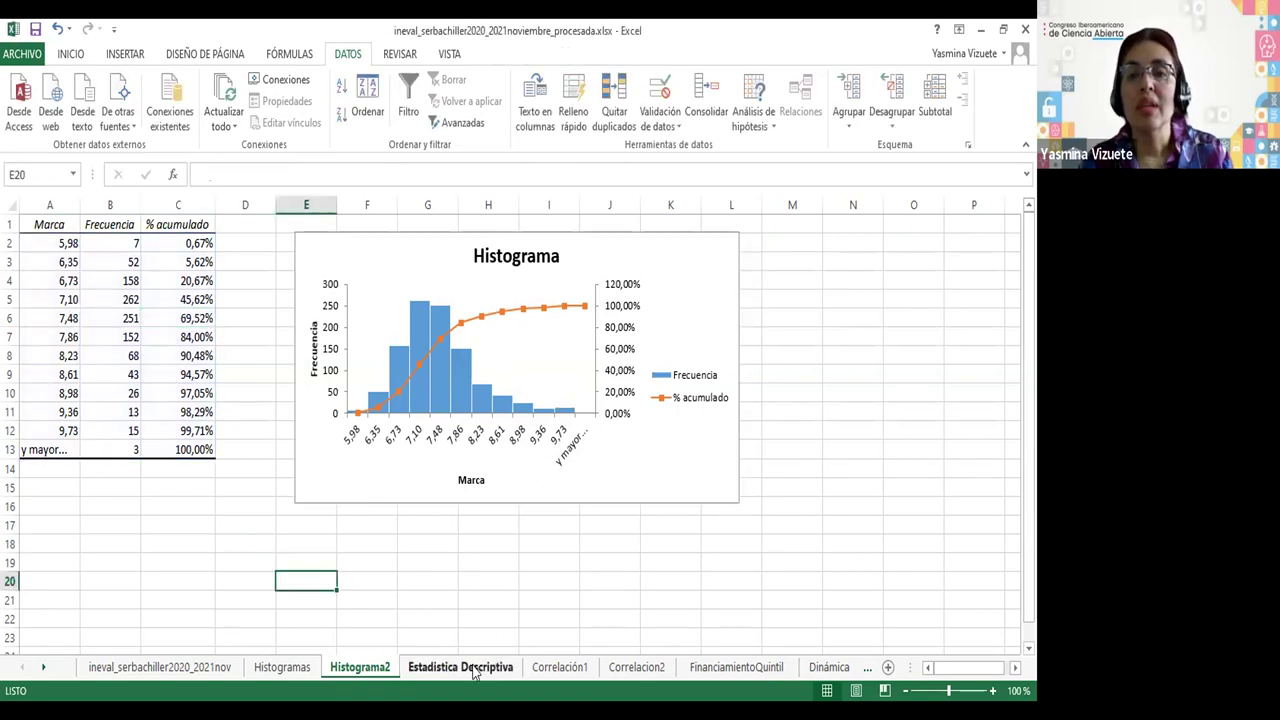
# - Open the Estadística Descriptiva sheet, inspect the Media label of the socioeconomic index, and look for the analysis command
pyautogui.click(474, 670)
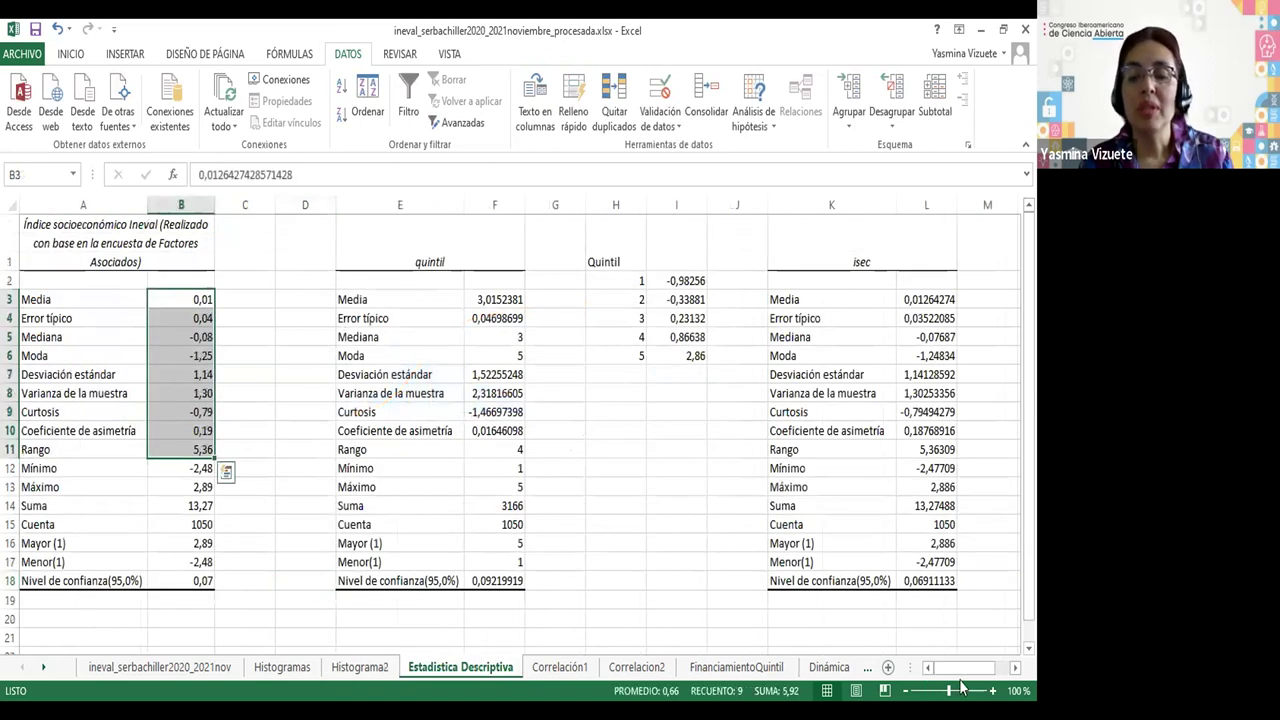
pyautogui.moveTo(55, 296)
pyautogui.mouseDown()
pyautogui.moveTo(40, 374)
pyautogui.moveTo(80, 294)
pyautogui.mouseUp()
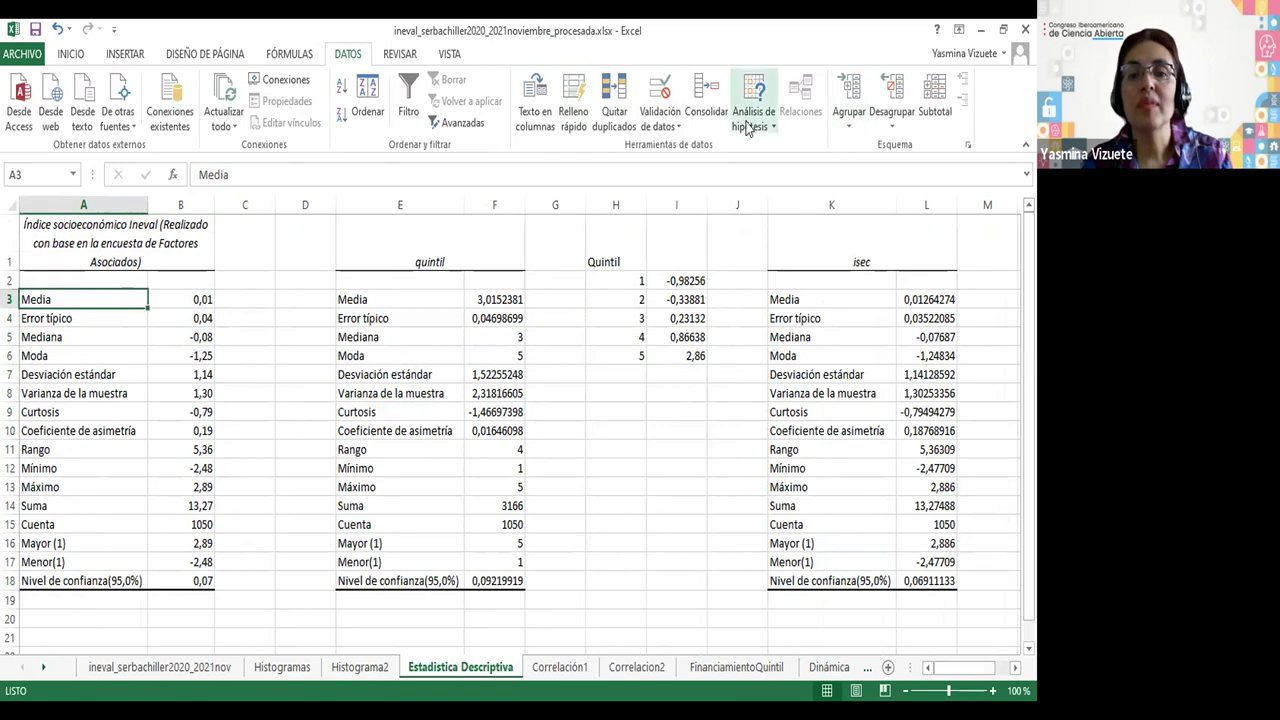
pyautogui.click(675, 128)
pyautogui.click(415, 53)
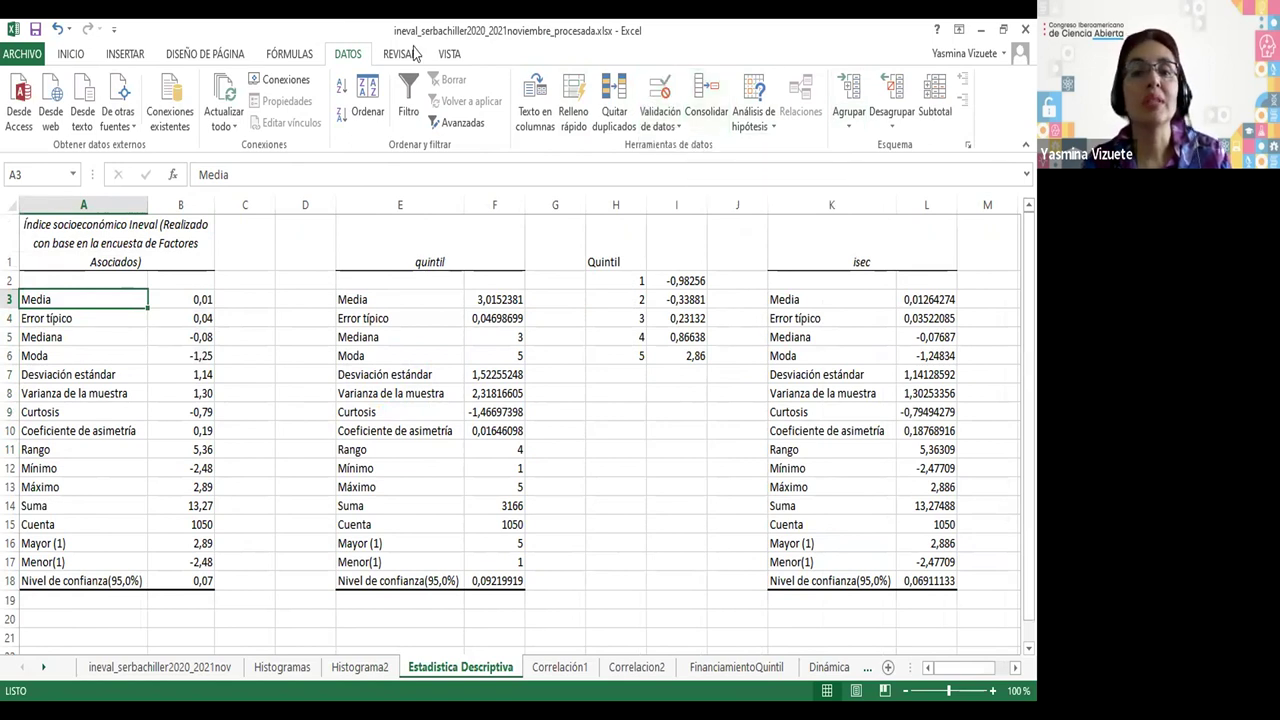
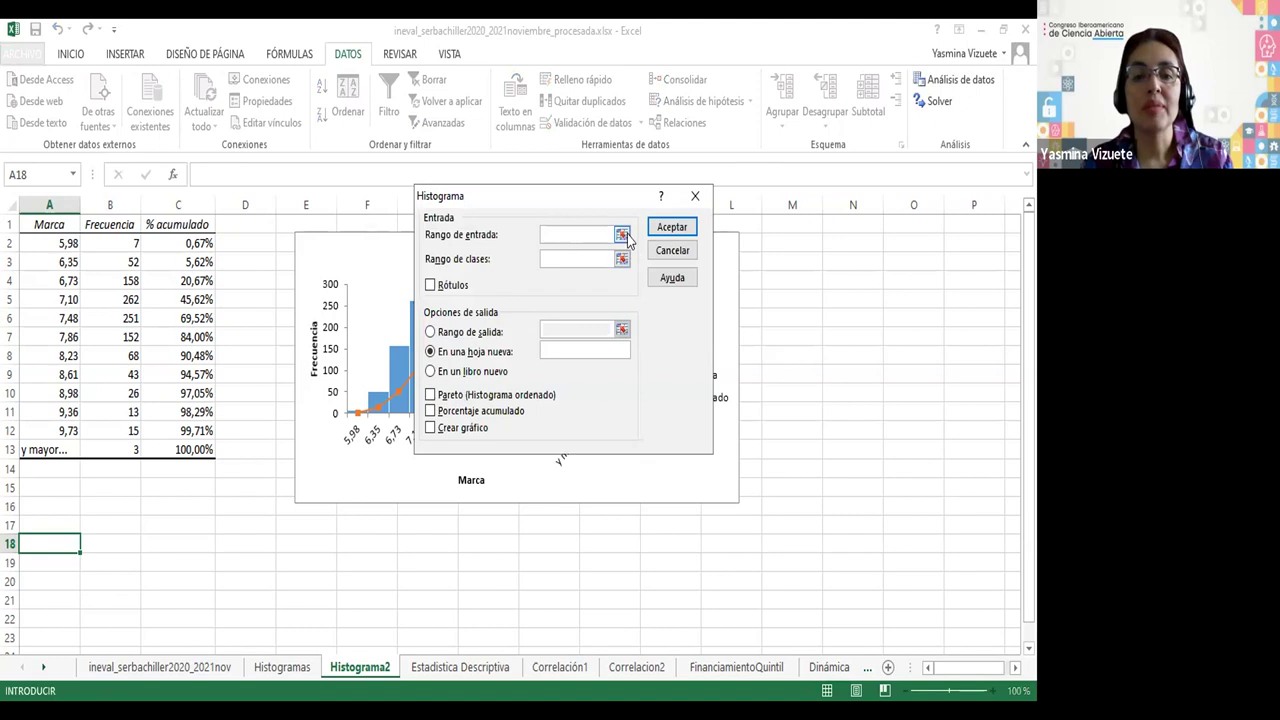
# - Set the histogram's input range to the pes values X3:X495 on the ineval_serbachiller2020_2021nov sheet
pyautogui.click(622, 235)
pyautogui.click(165, 670)
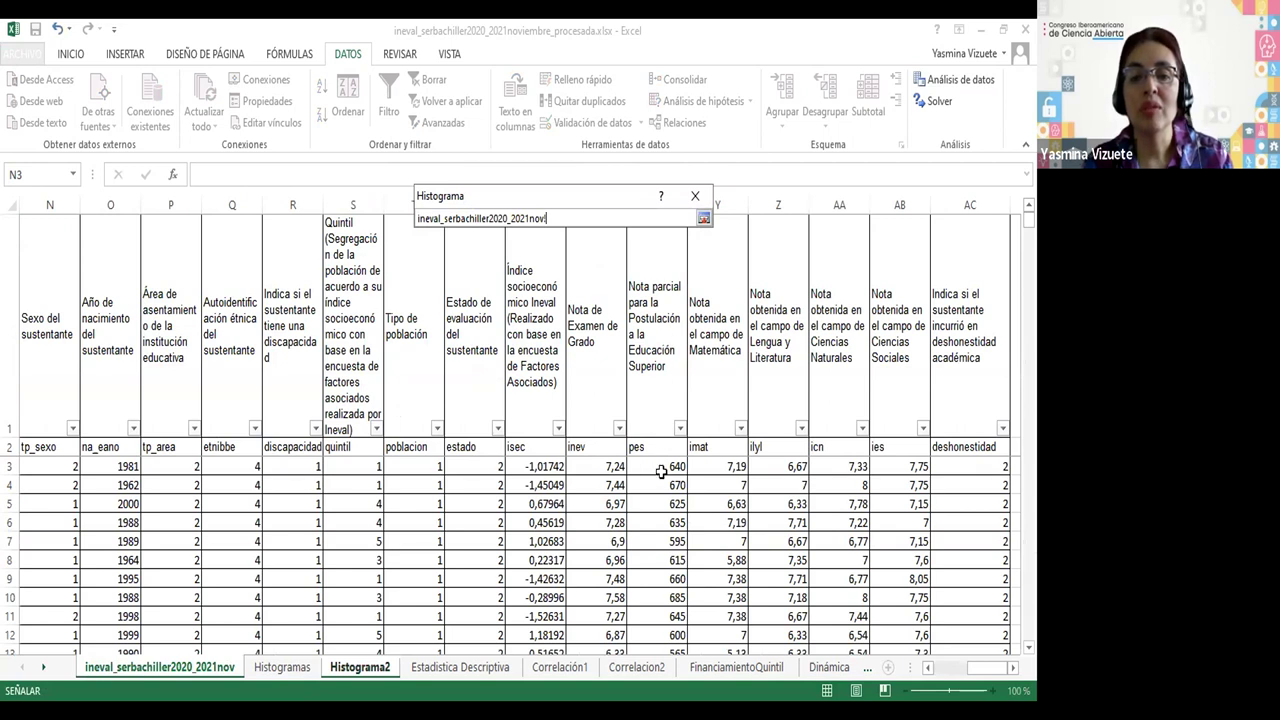
pyautogui.click(661, 472)
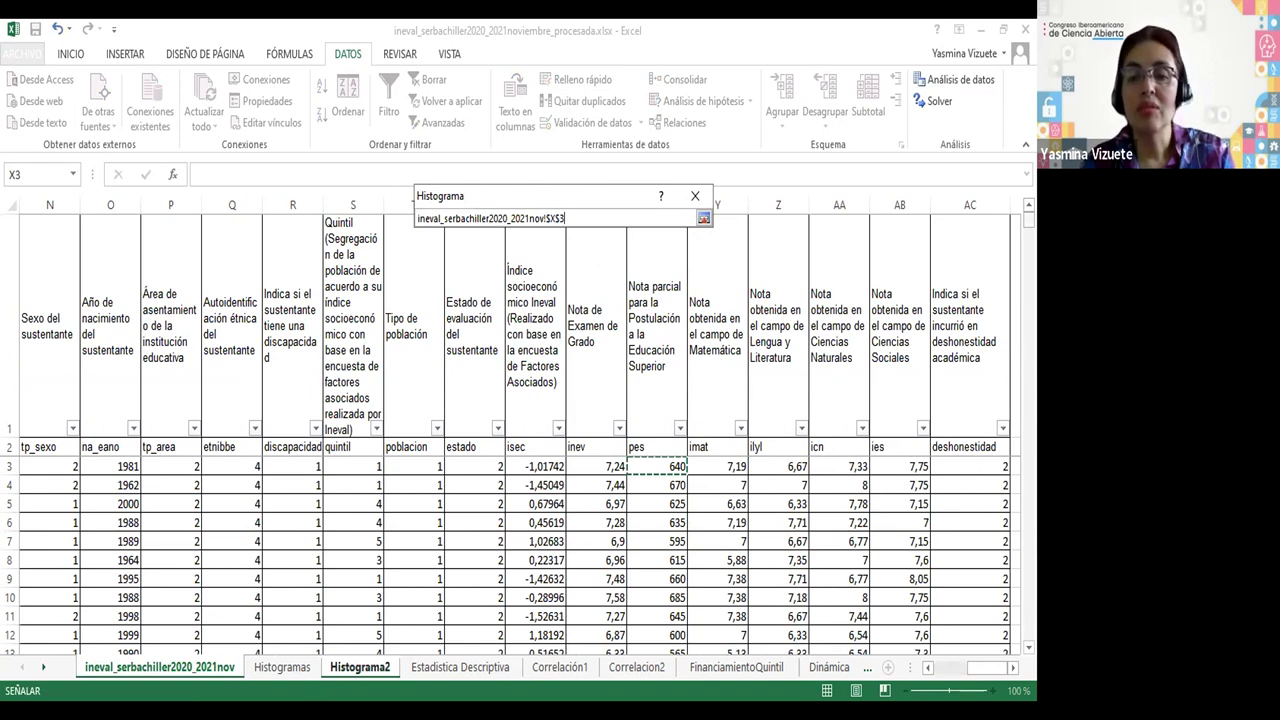
pyautogui.scroll(-20, 679, 541)
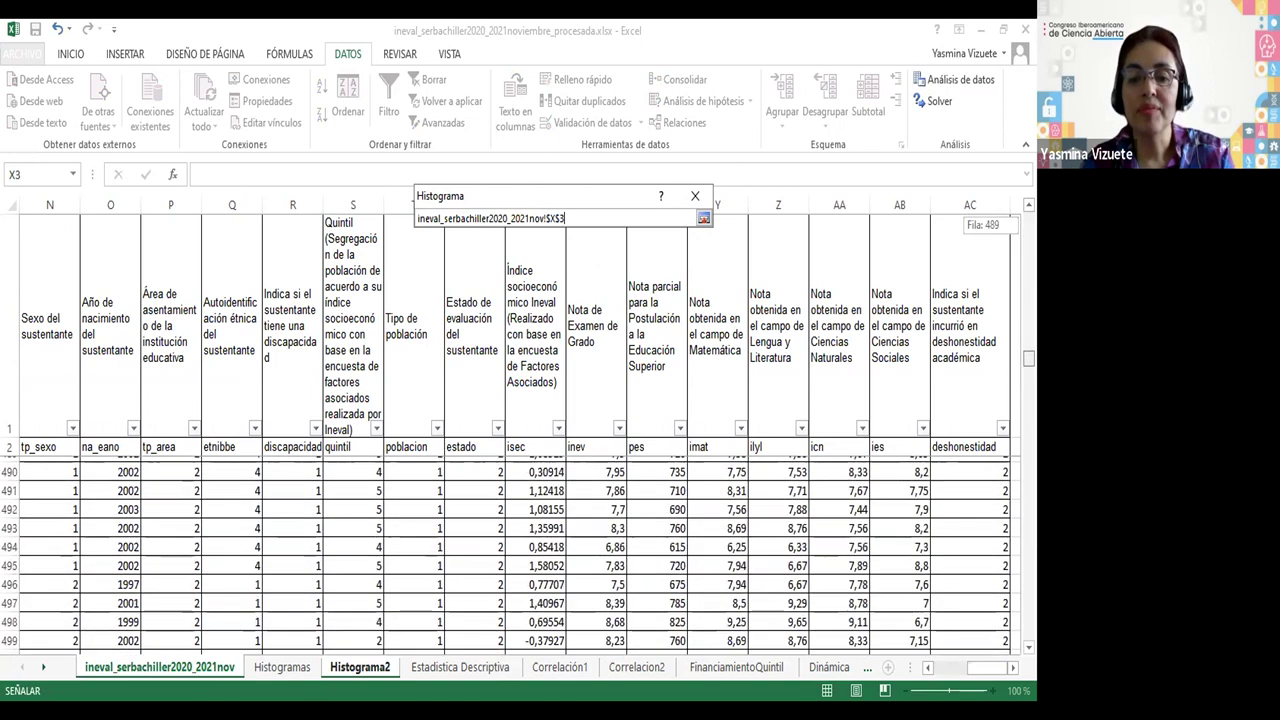
pyautogui.keyDown('shift'); pyautogui.click(668, 560); pyautogui.keyUp('shift')
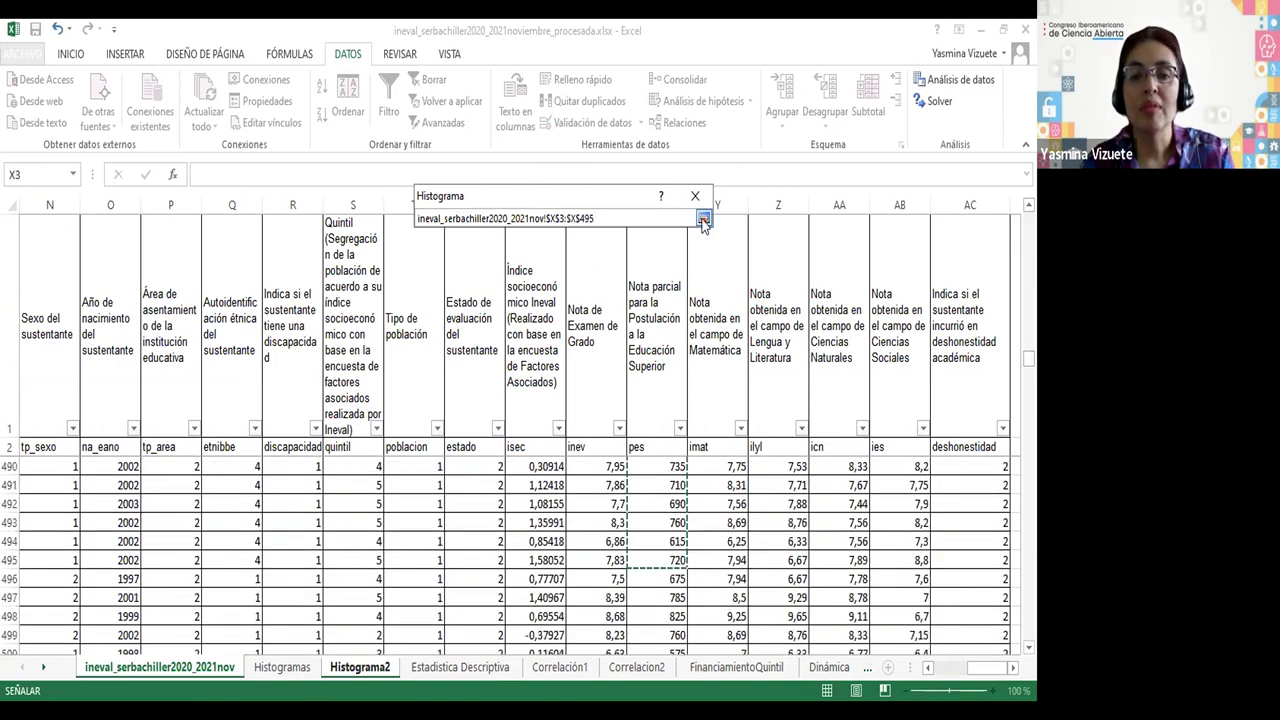
pyautogui.click(704, 220)
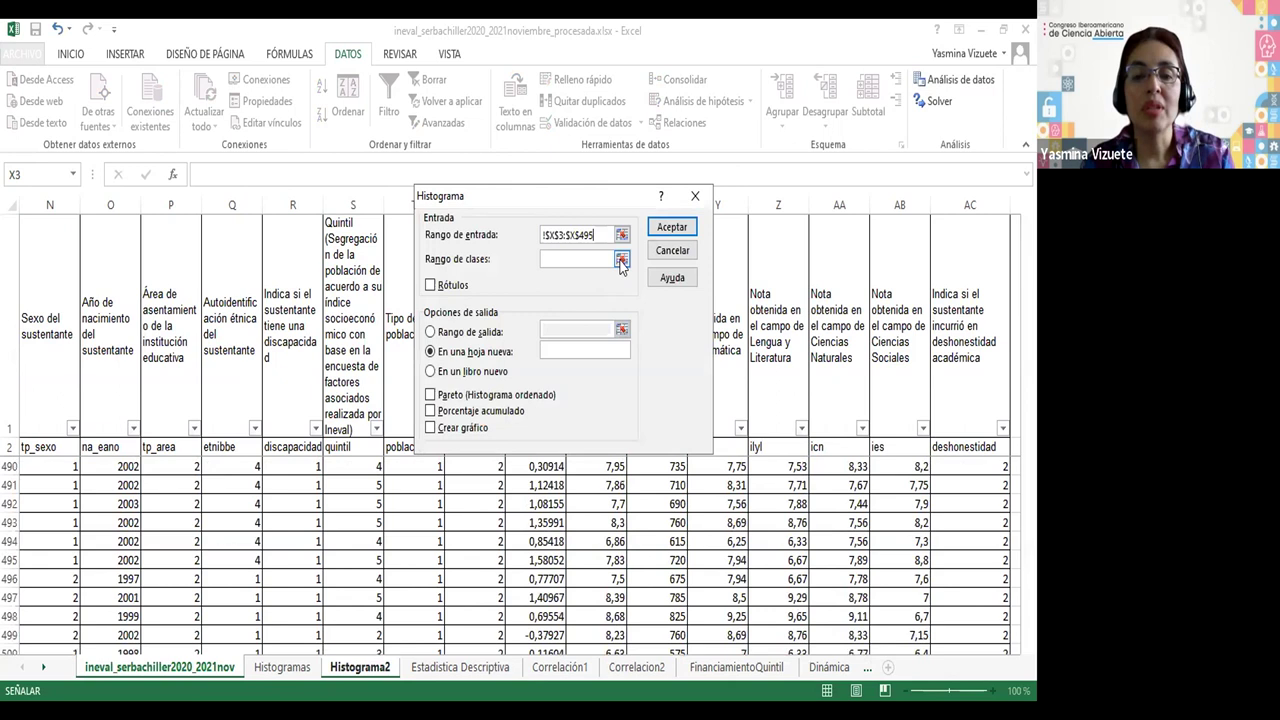
pyautogui.click(621, 262)
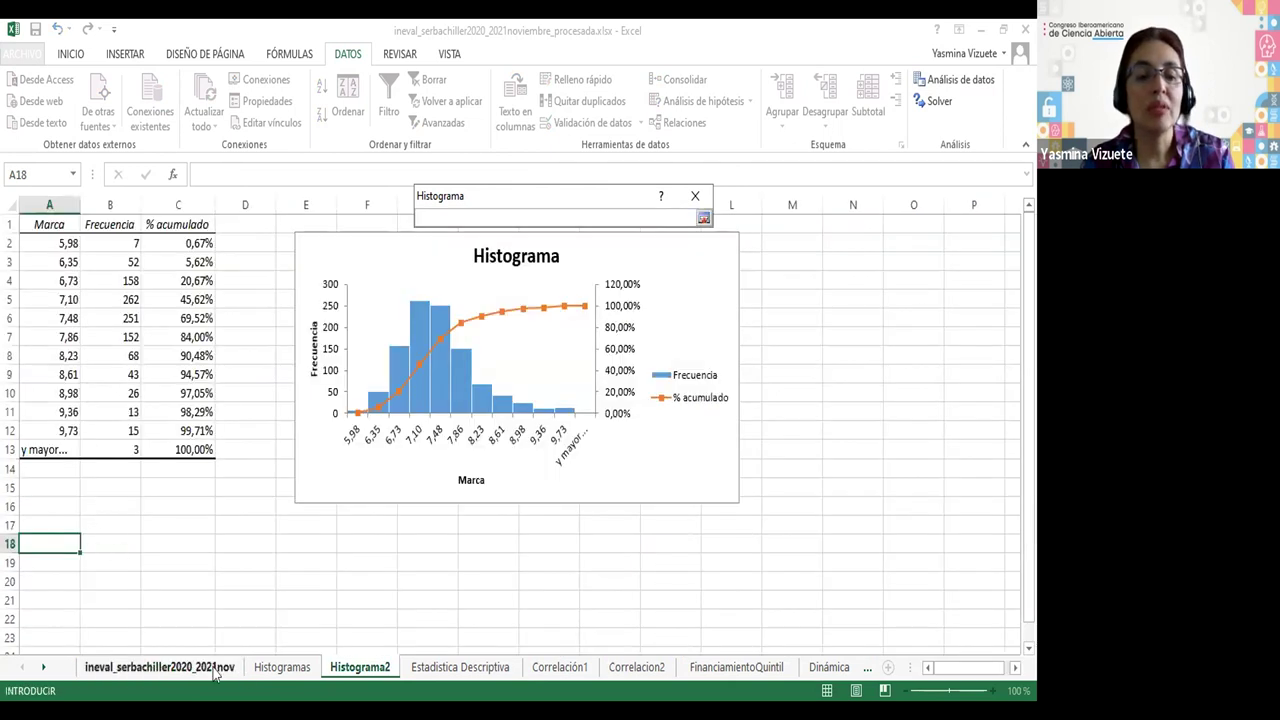
pyautogui.click(283, 667)
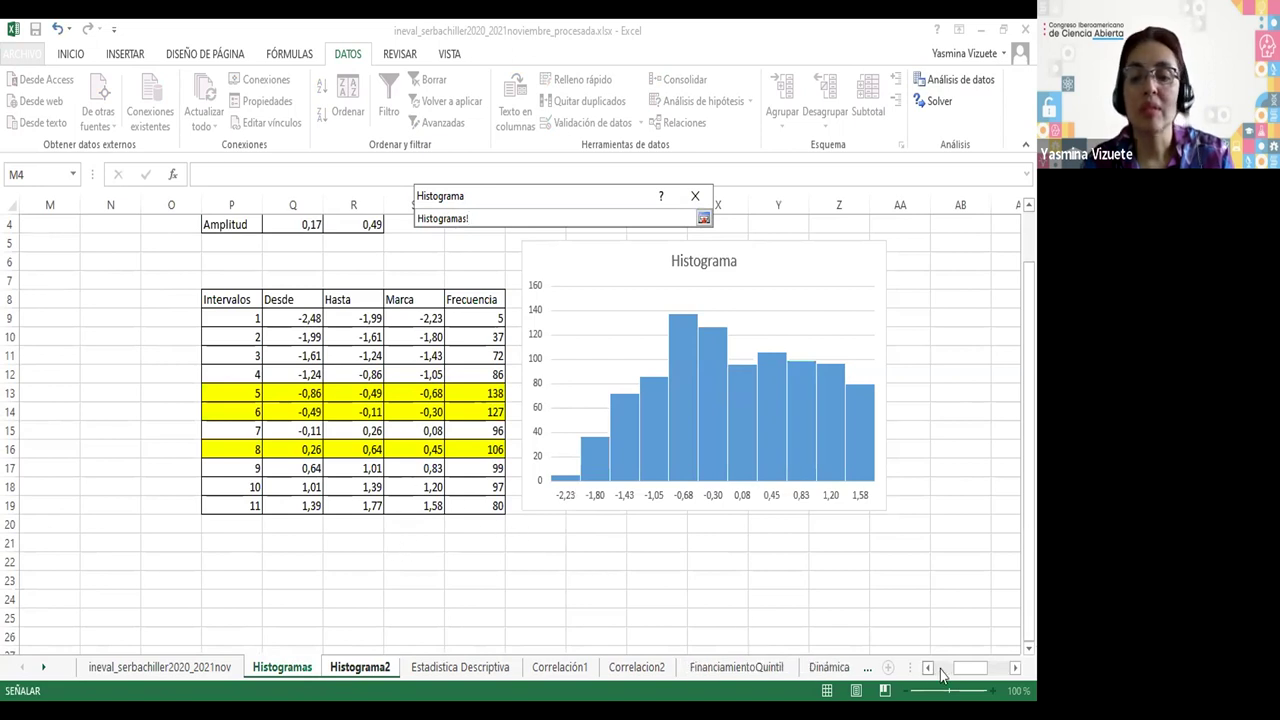
pyautogui.moveTo(966, 672); pyautogui.dragTo(946, 678)
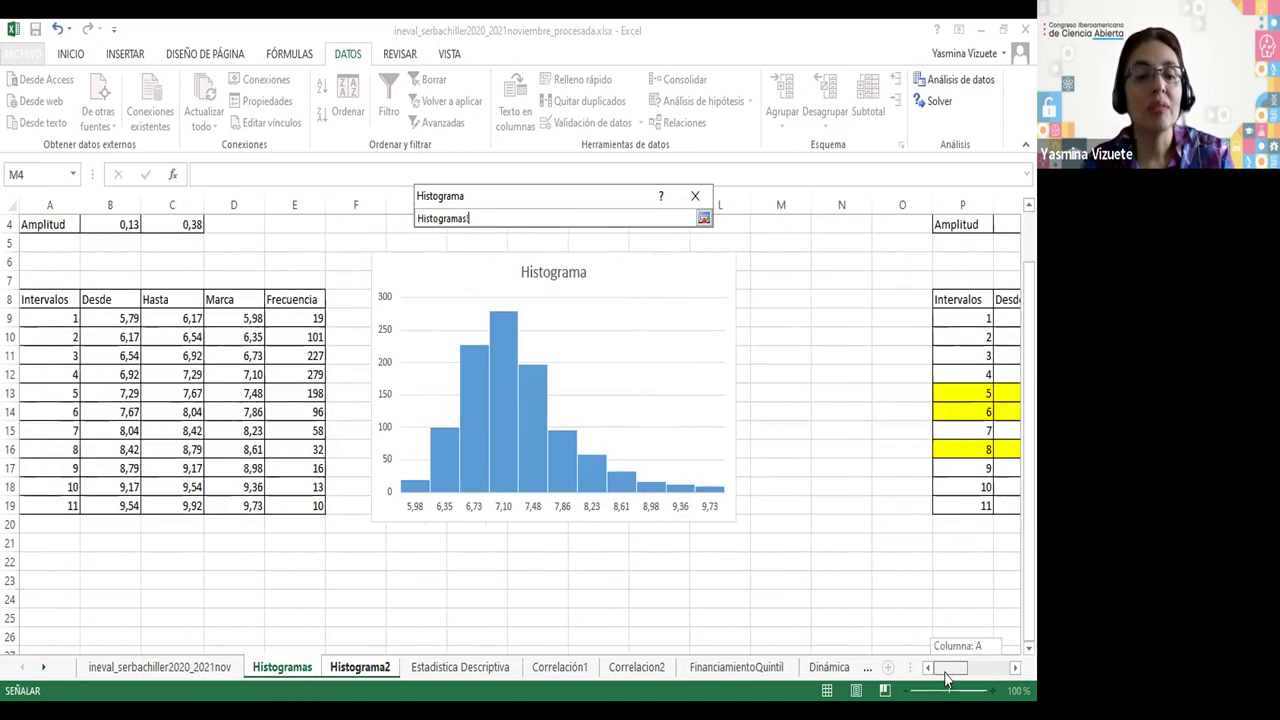
pyautogui.click(381, 670)
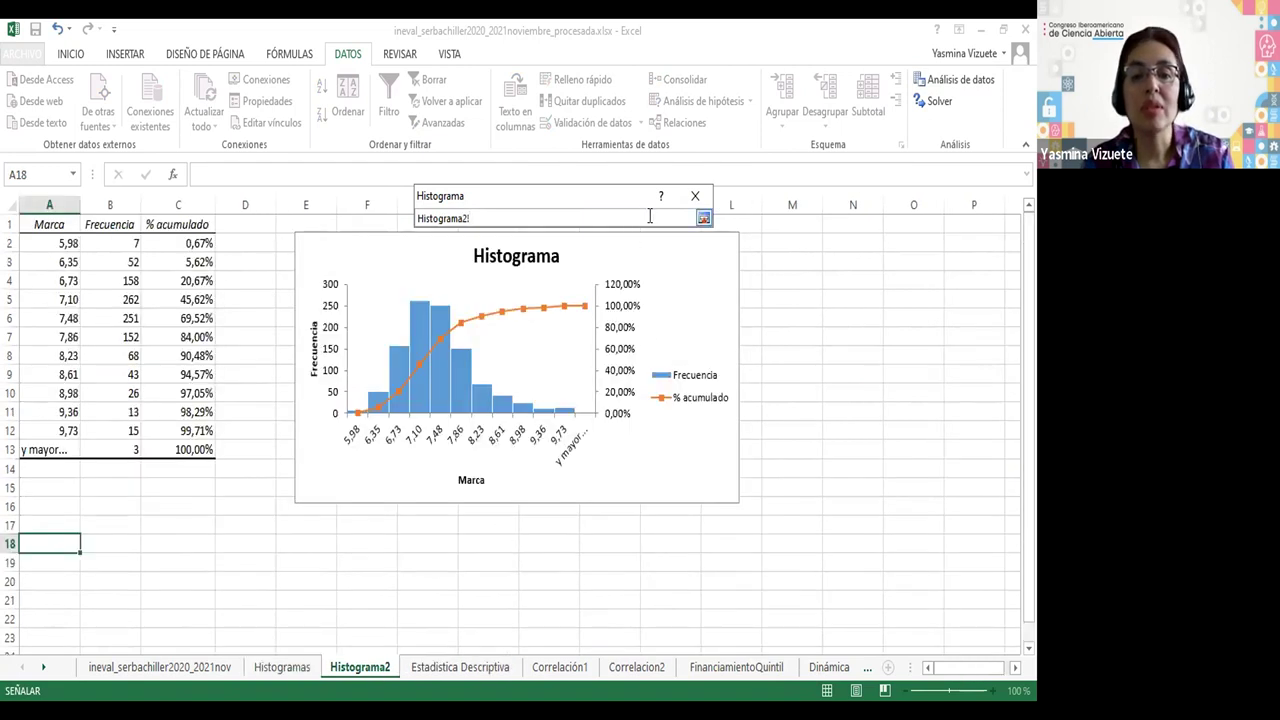
pyautogui.click(704, 220)
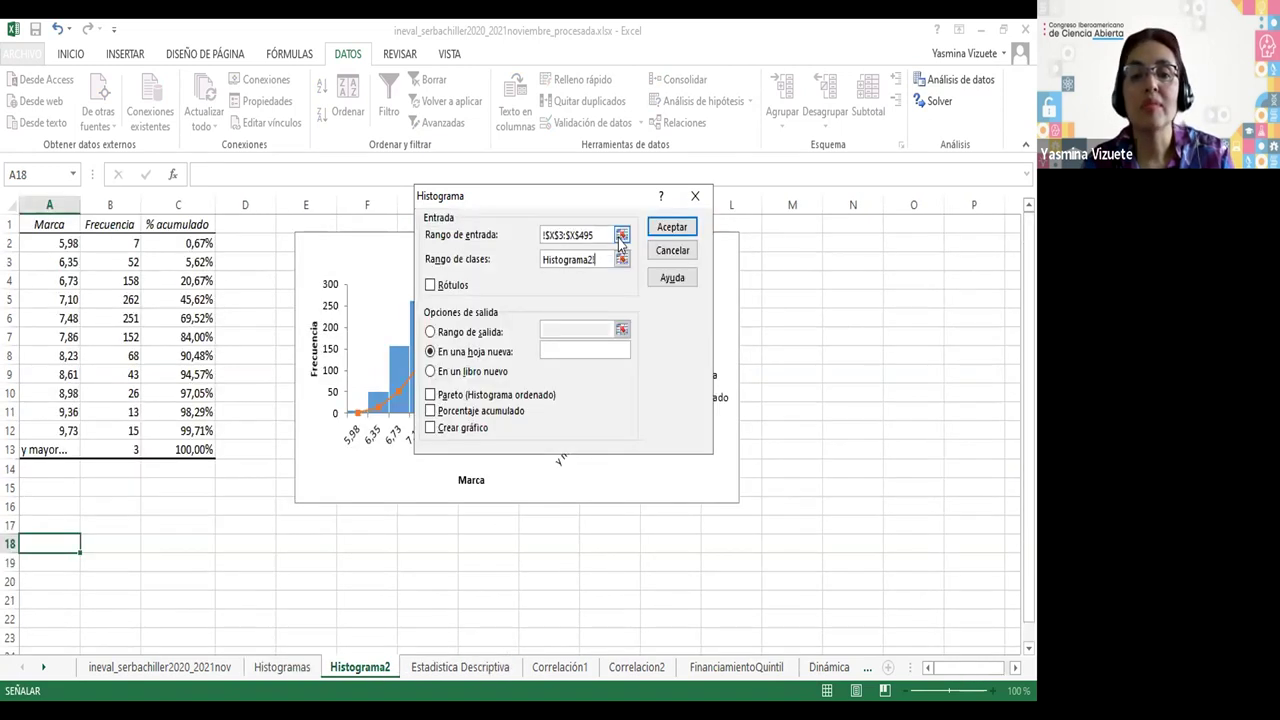
# - Replace the input range with the isec values V3:V54 on the ineval_serbachiller2020_2021nov sheet
pyautogui.click(622, 235)
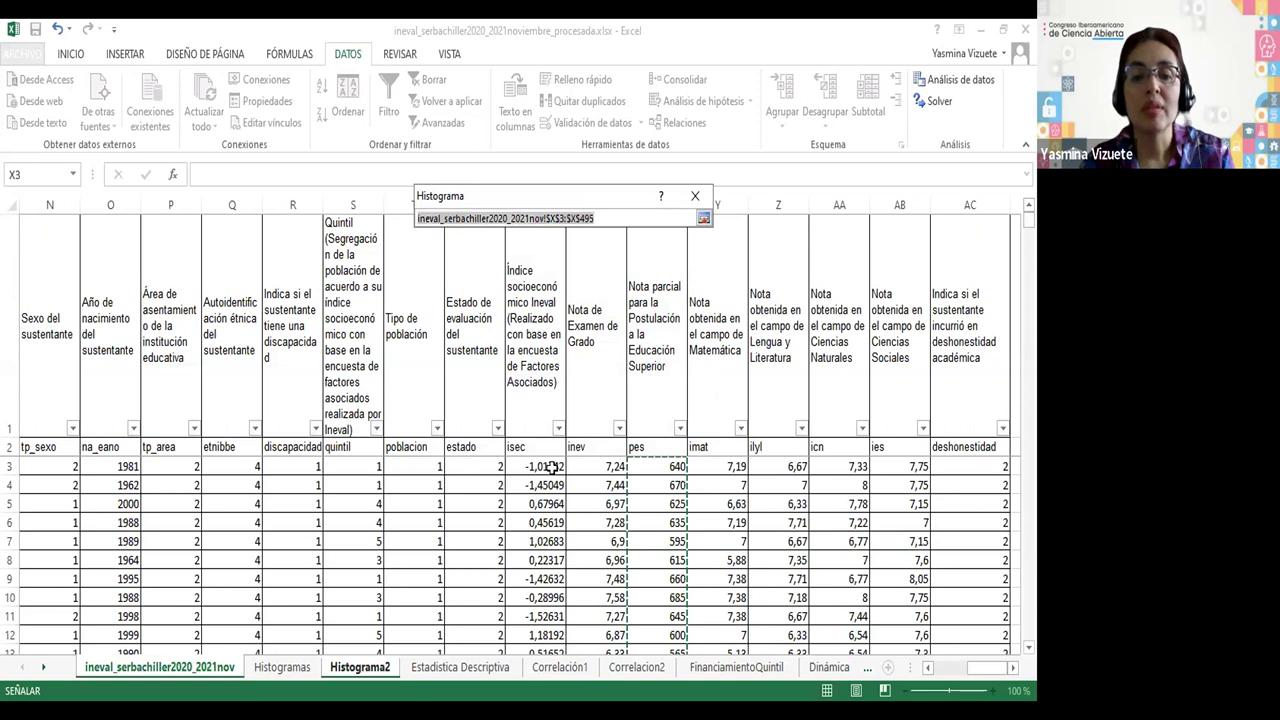
pyautogui.click(552, 467)
pyautogui.scroll(-14, 533, 550)
pyautogui.keyDown('shift'); pyautogui.click(543, 632); pyautogui.keyUp('shift')
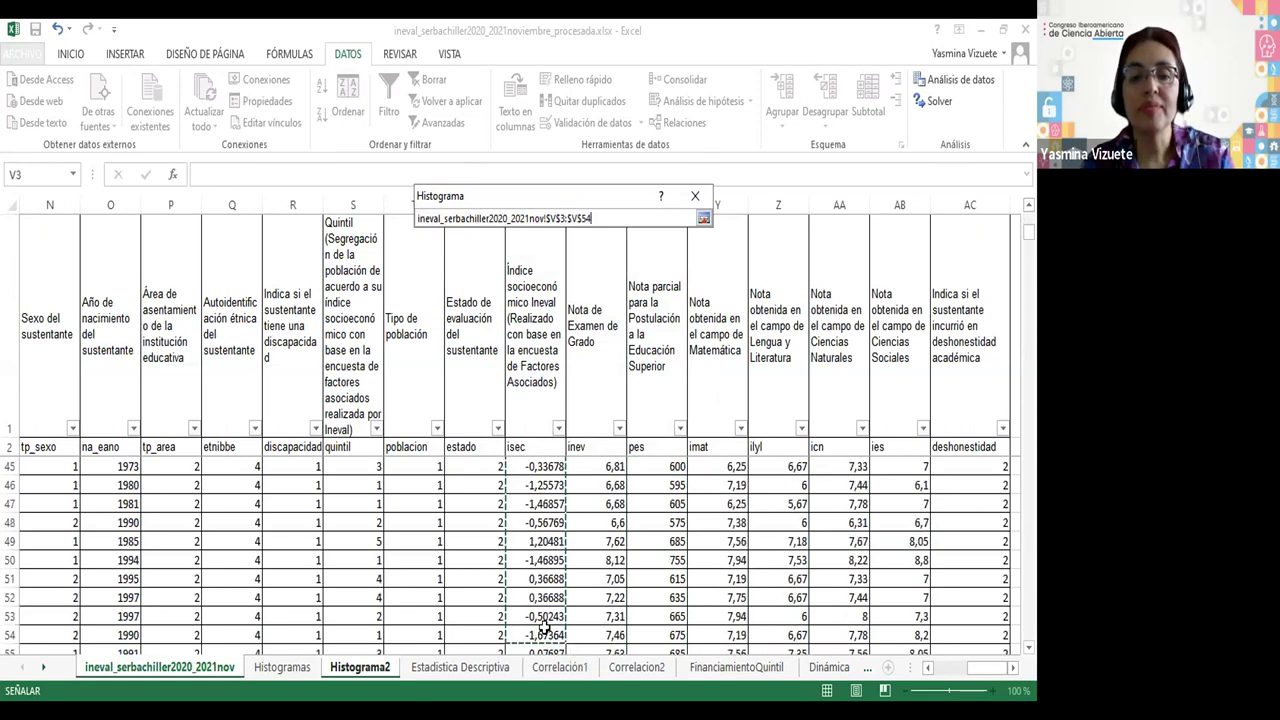
pyautogui.click(704, 218)
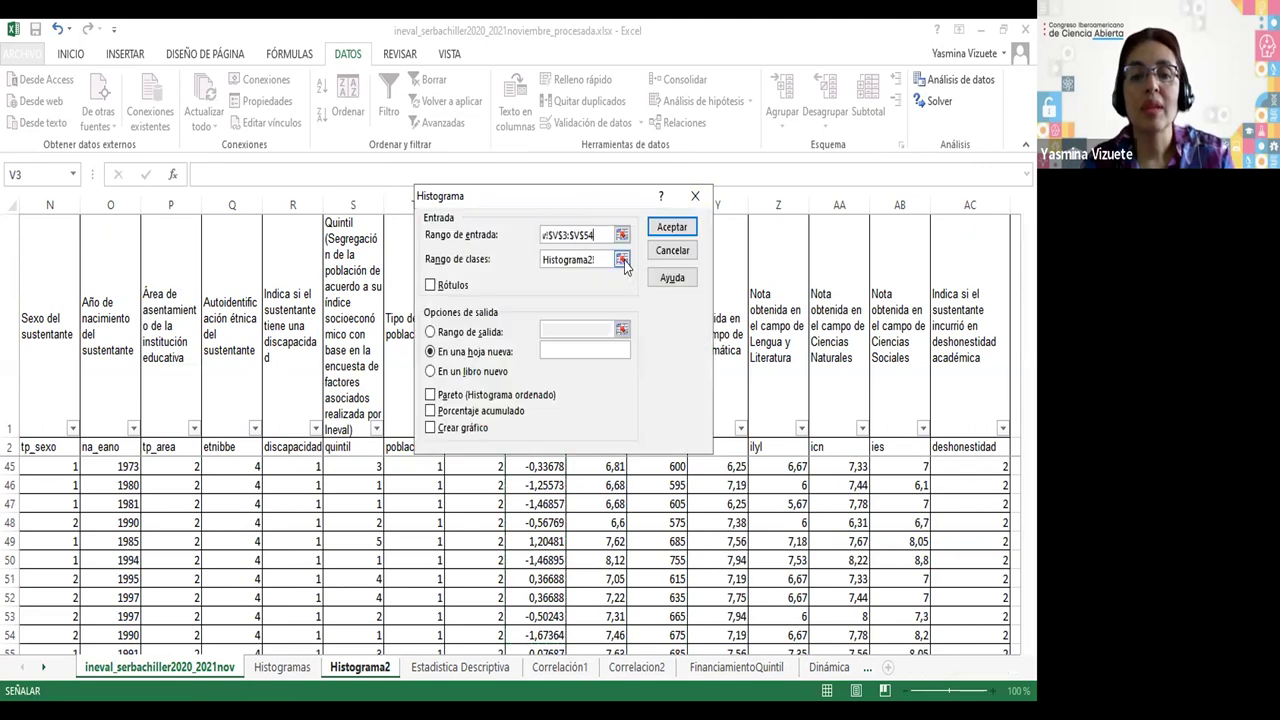
# - Set the class range to the Desde and Hasta limits of the socioeconomic index, Q9:R19, on the Histogramas sheet
pyautogui.click(622, 260)
pyautogui.click(290, 670)
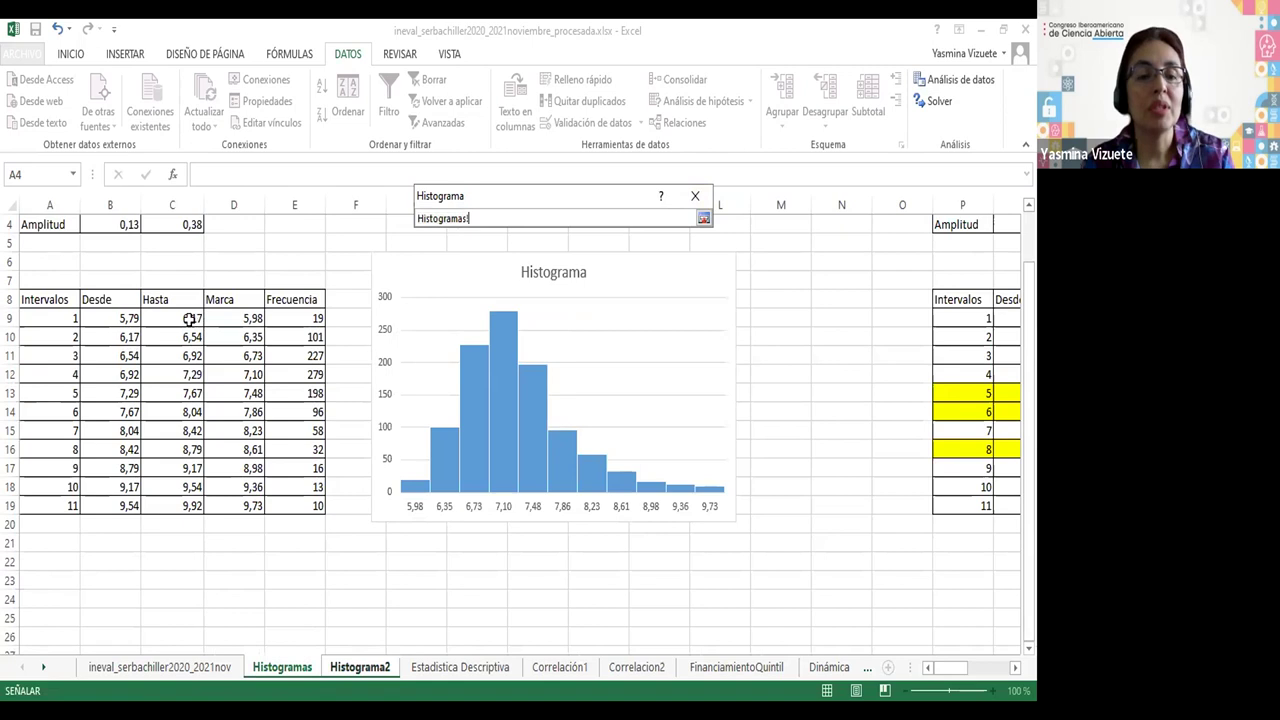
pyautogui.scroll(1, 172, 361)
pyautogui.scroll(-2, 172, 361)
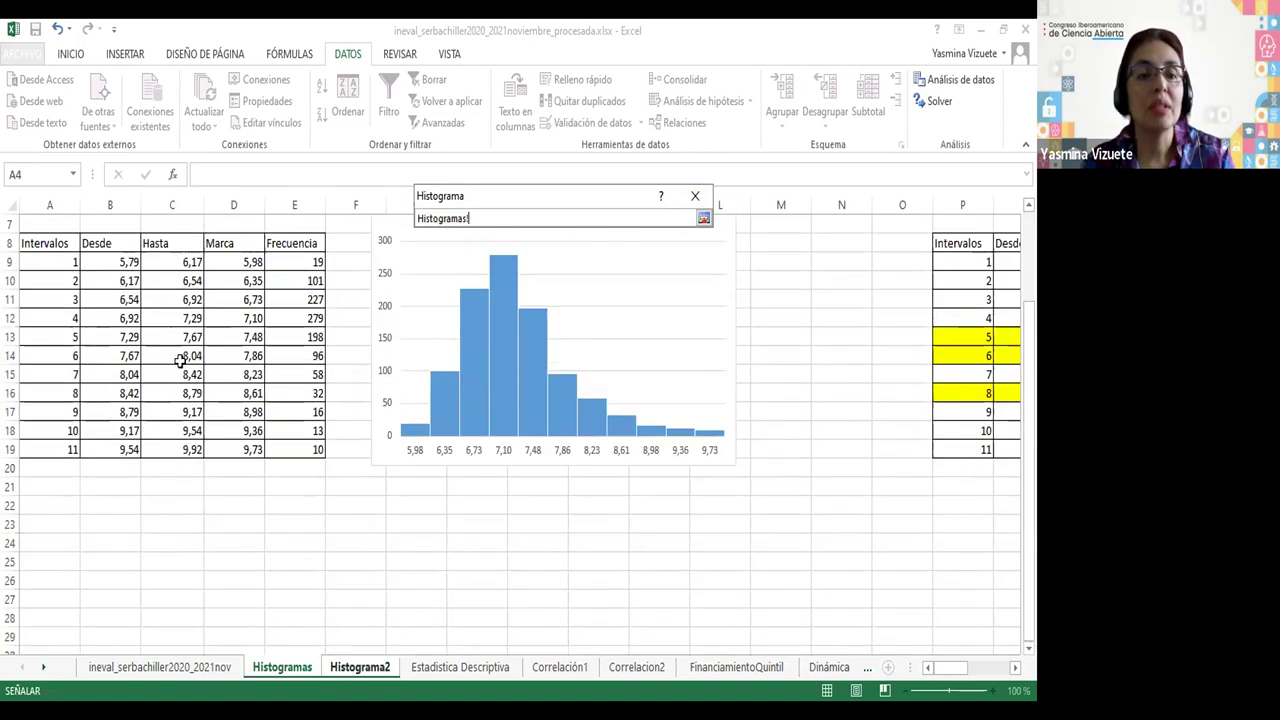
pyautogui.moveTo(948, 677)
pyautogui.mouseDown()
pyautogui.moveTo(975, 677)
pyautogui.moveTo(961, 677)
pyautogui.mouseUp()
pyautogui.scroll(1, 542, 510)
pyautogui.scroll(1, 542, 510)
pyautogui.scroll(-1, 494, 437)
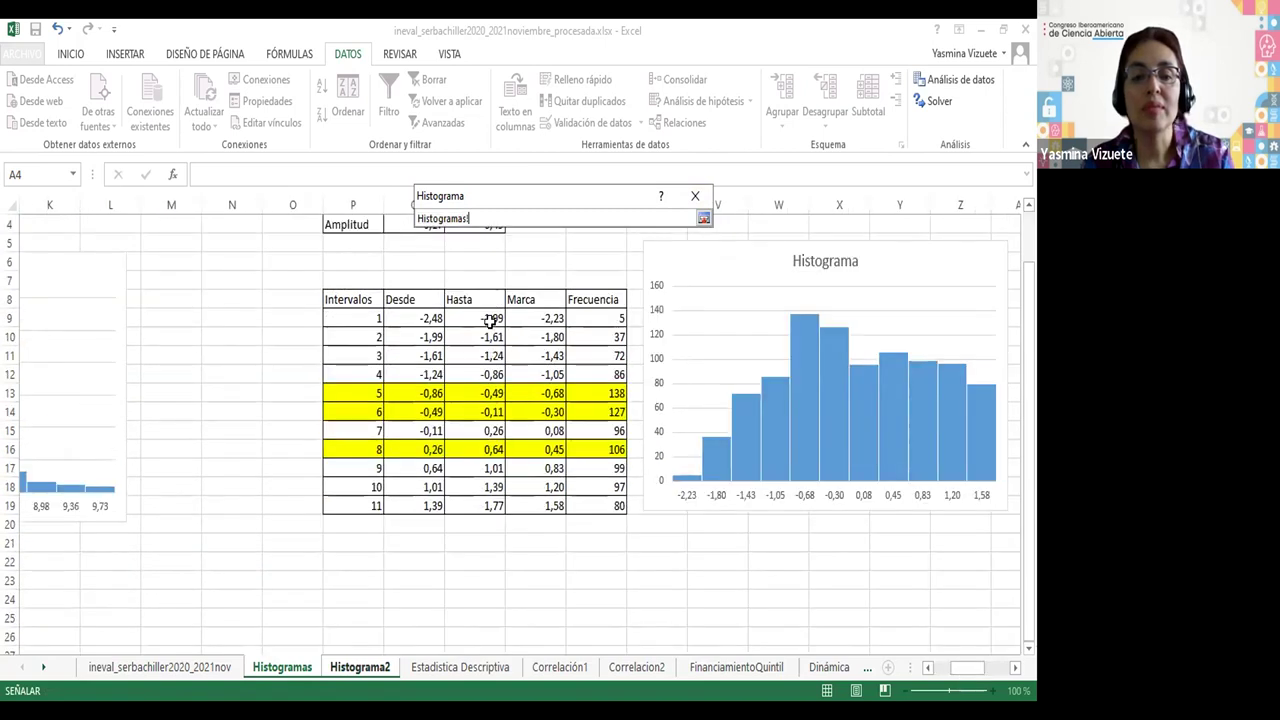
pyautogui.moveTo(432, 320); pyautogui.dragTo(463, 320)
pyautogui.moveTo(487, 486); pyautogui.dragTo(489, 502)
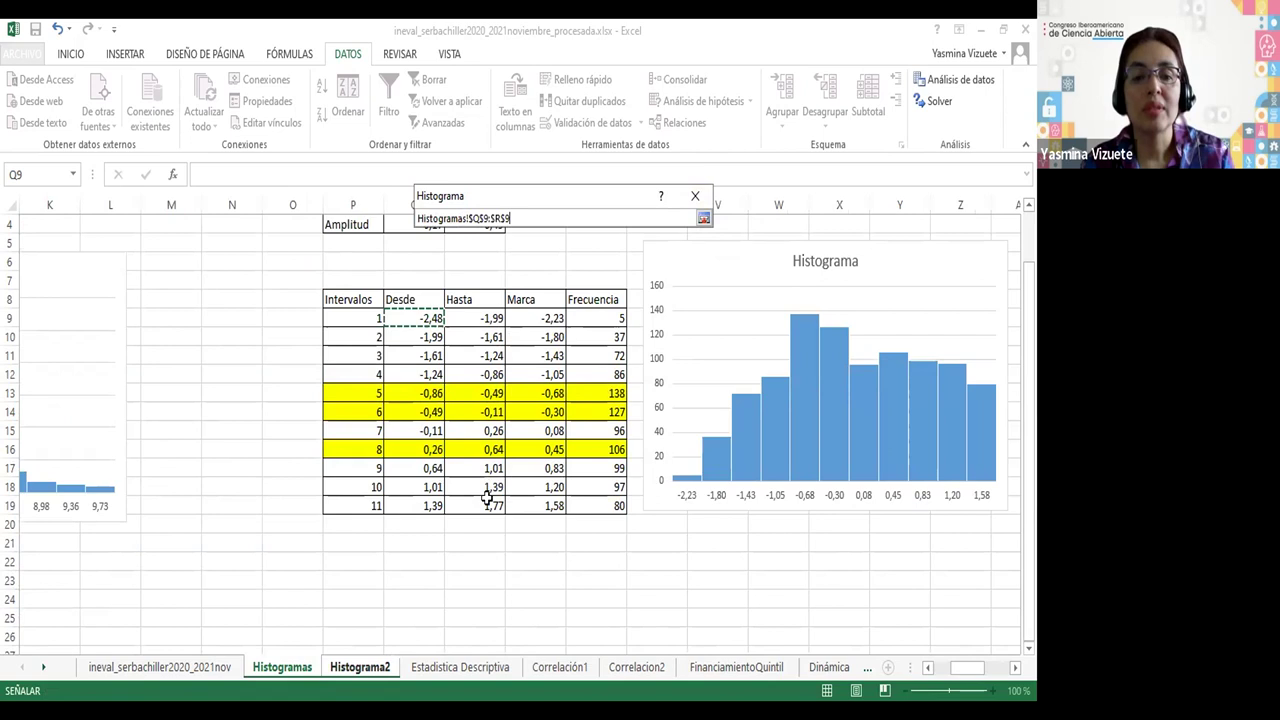
pyautogui.click(704, 219)
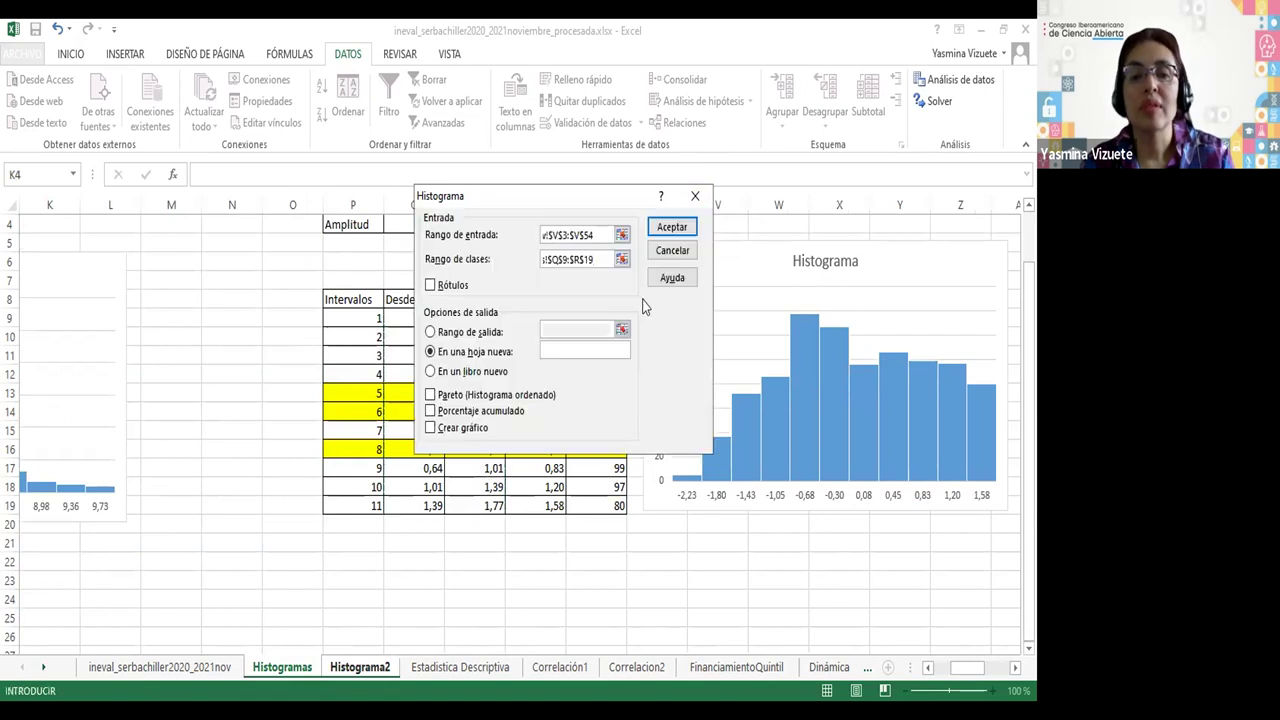
# - Send the output to A18 on Histograma2, enable Porcentaje acumulado and Crear gráfico, and try to generate the histogram
pyautogui.click(430, 335)
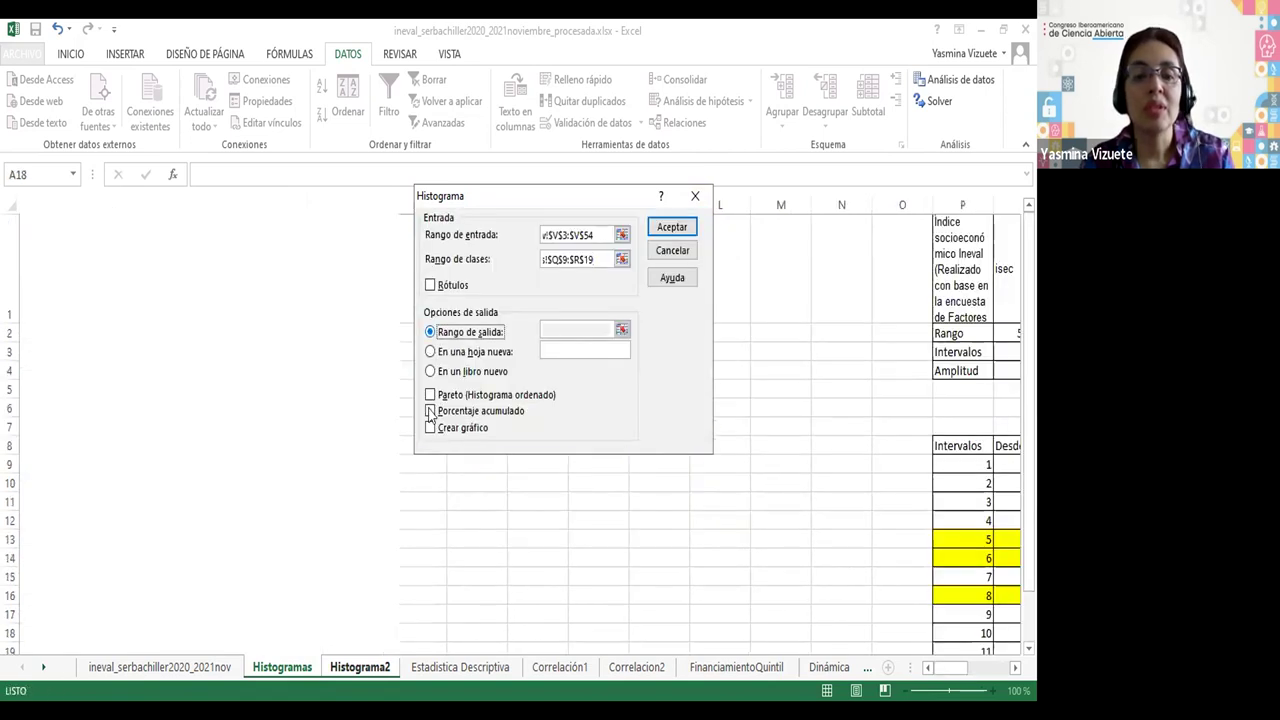
pyautogui.click(372, 677)
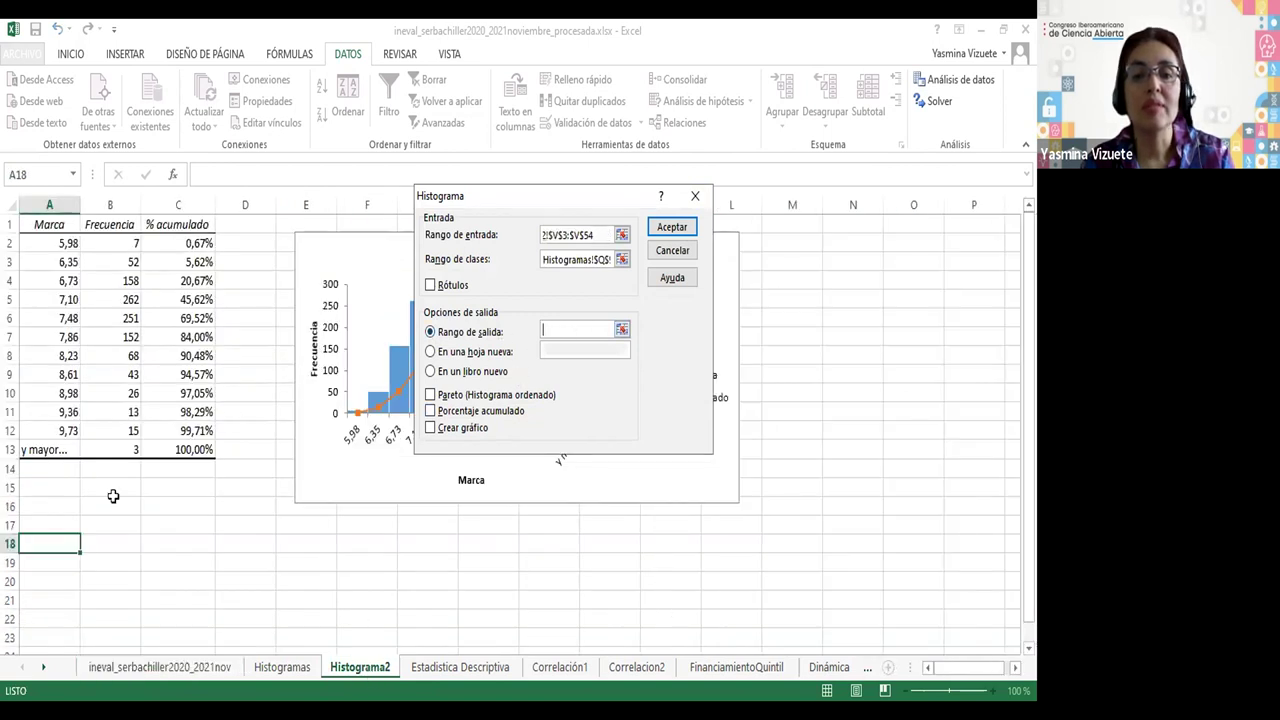
pyautogui.click(46, 548)
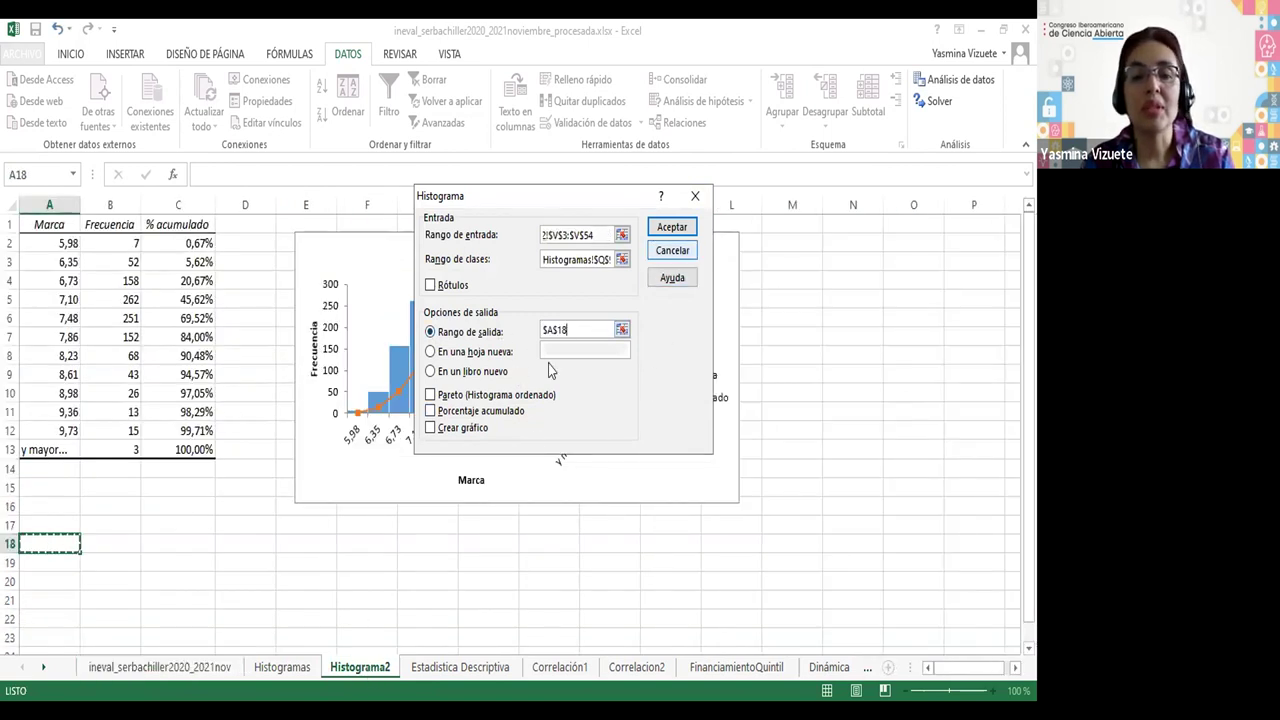
pyautogui.click(431, 427)
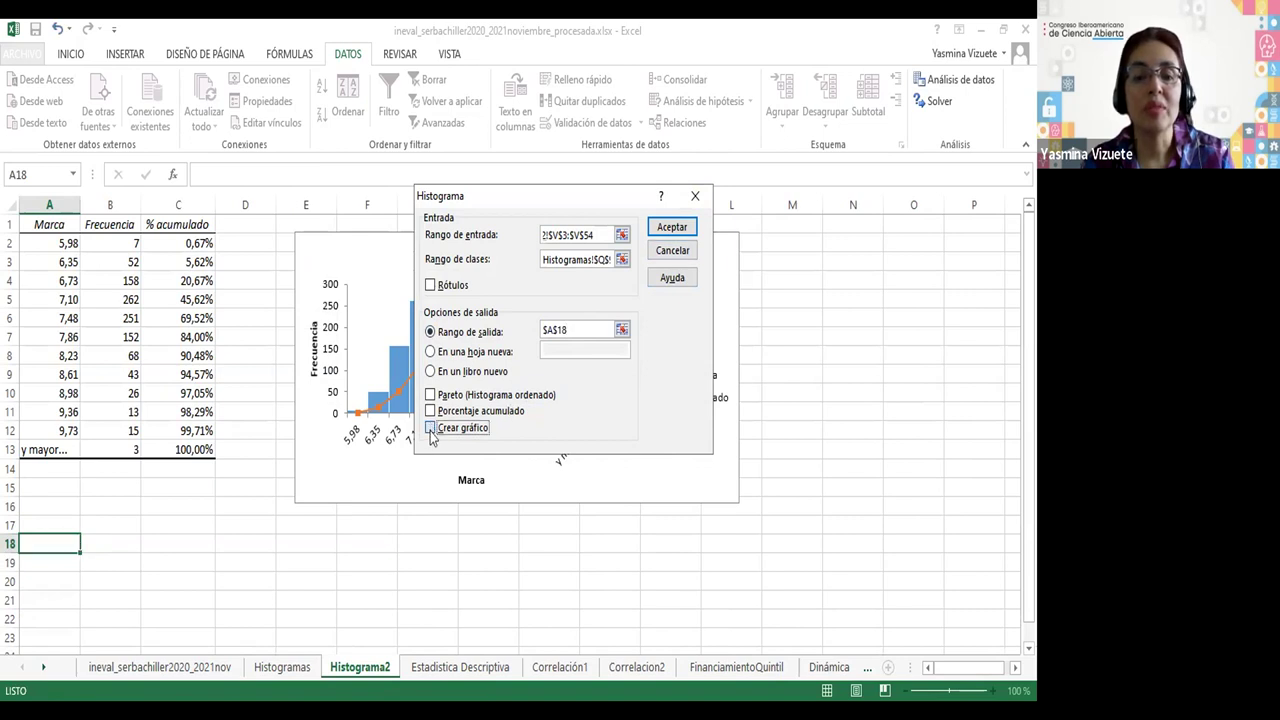
pyautogui.click(431, 411)
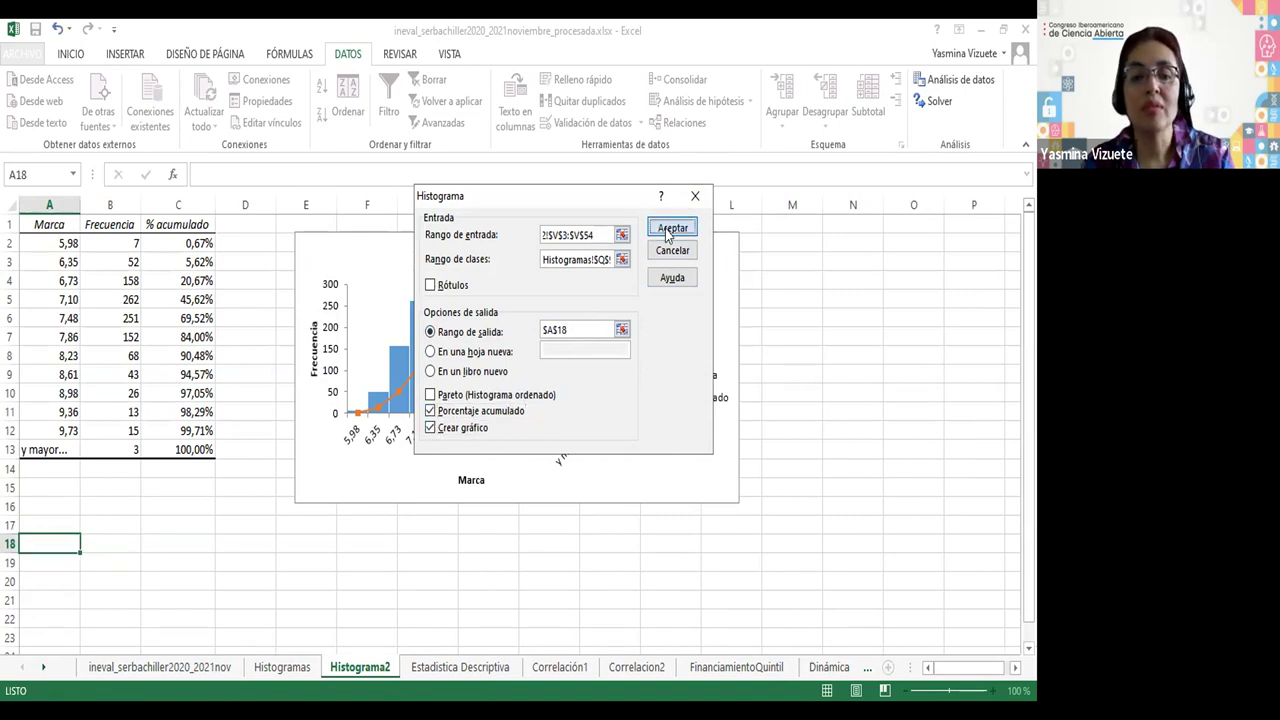
pyautogui.press('Return')
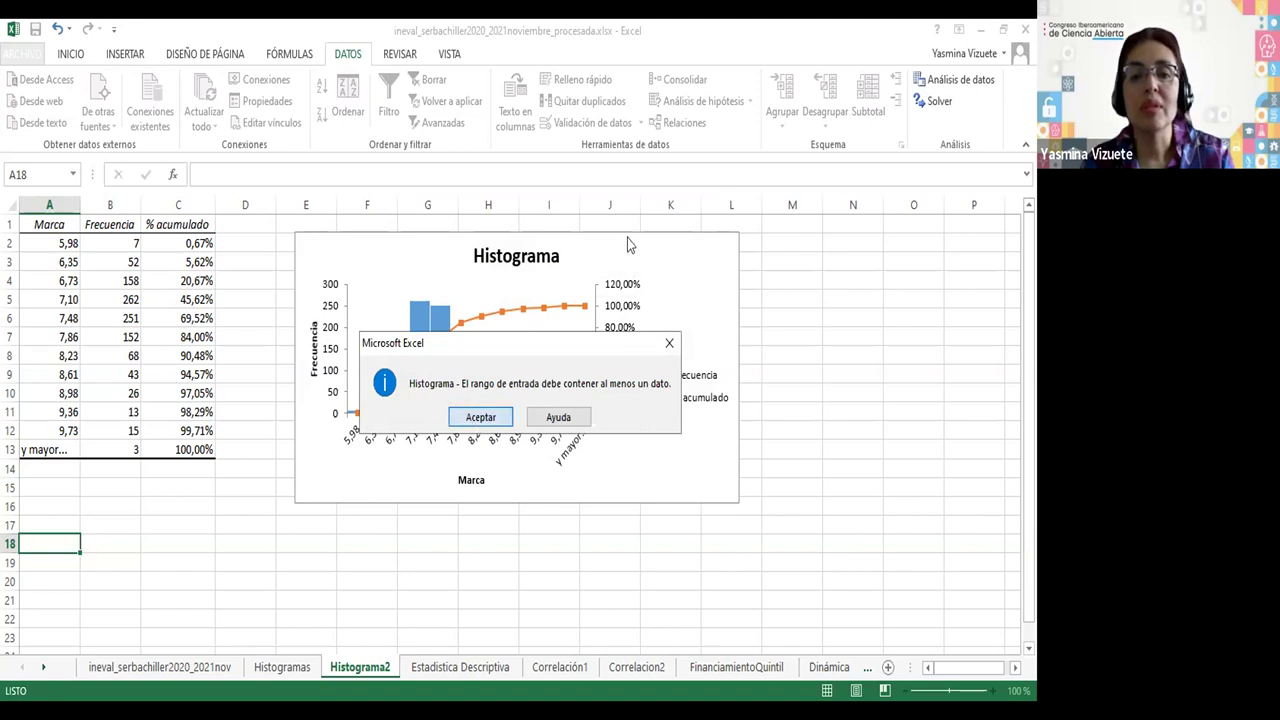
pyautogui.press('Return')
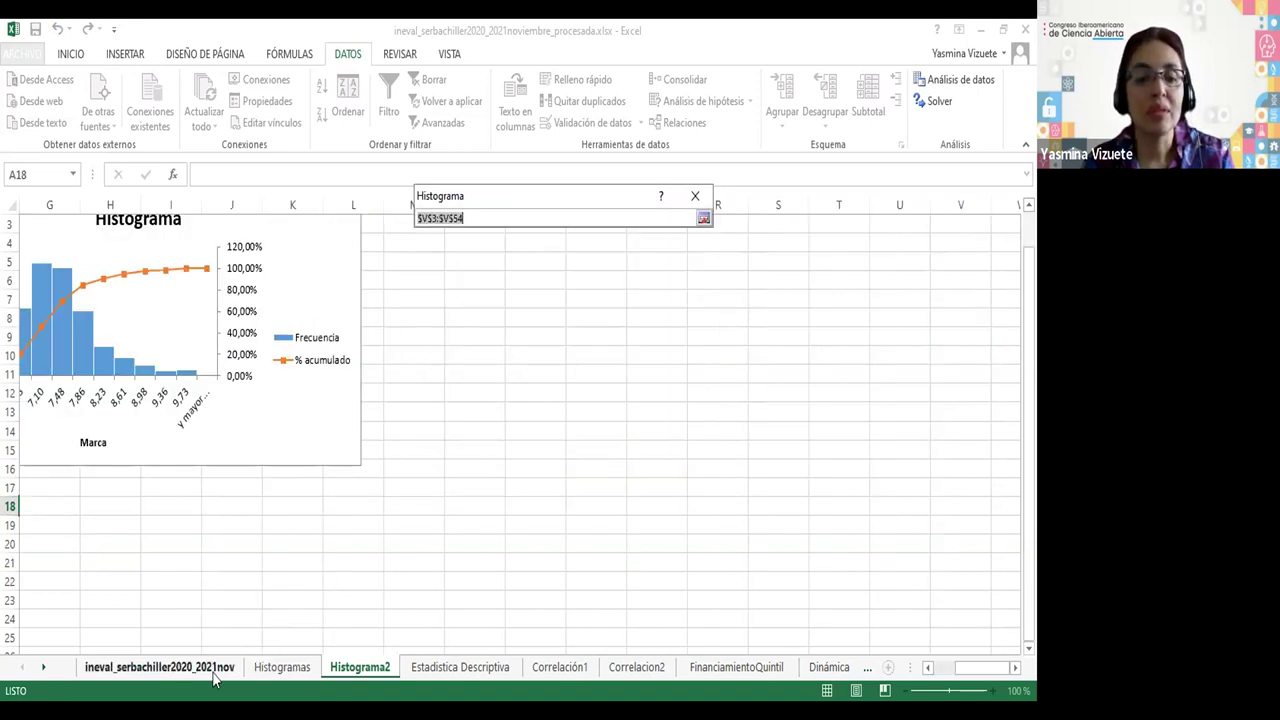
# - Set the input range to isec values V3:V43 on the ineval_serbachiller2020_2021nov sheet and generate the histogram
pyautogui.click(214, 670)
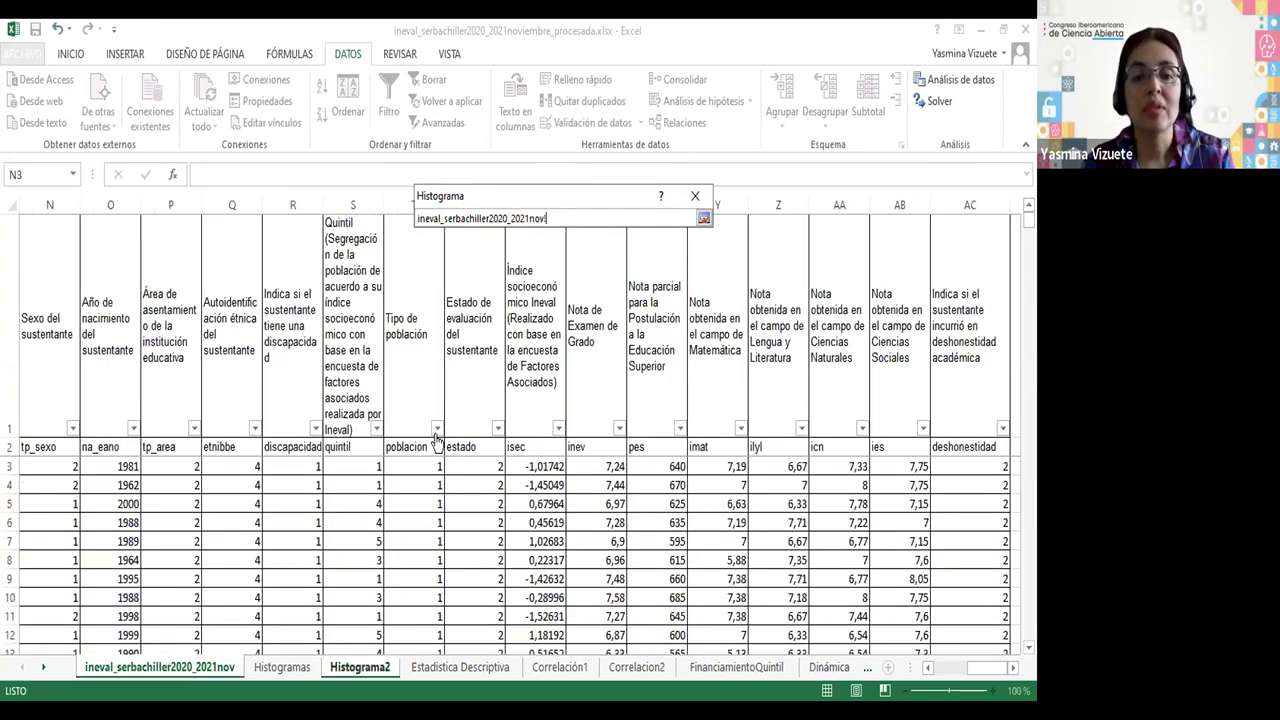
pyautogui.click(549, 467)
pyautogui.moveTo(540, 553); pyautogui.dragTo(545, 598)
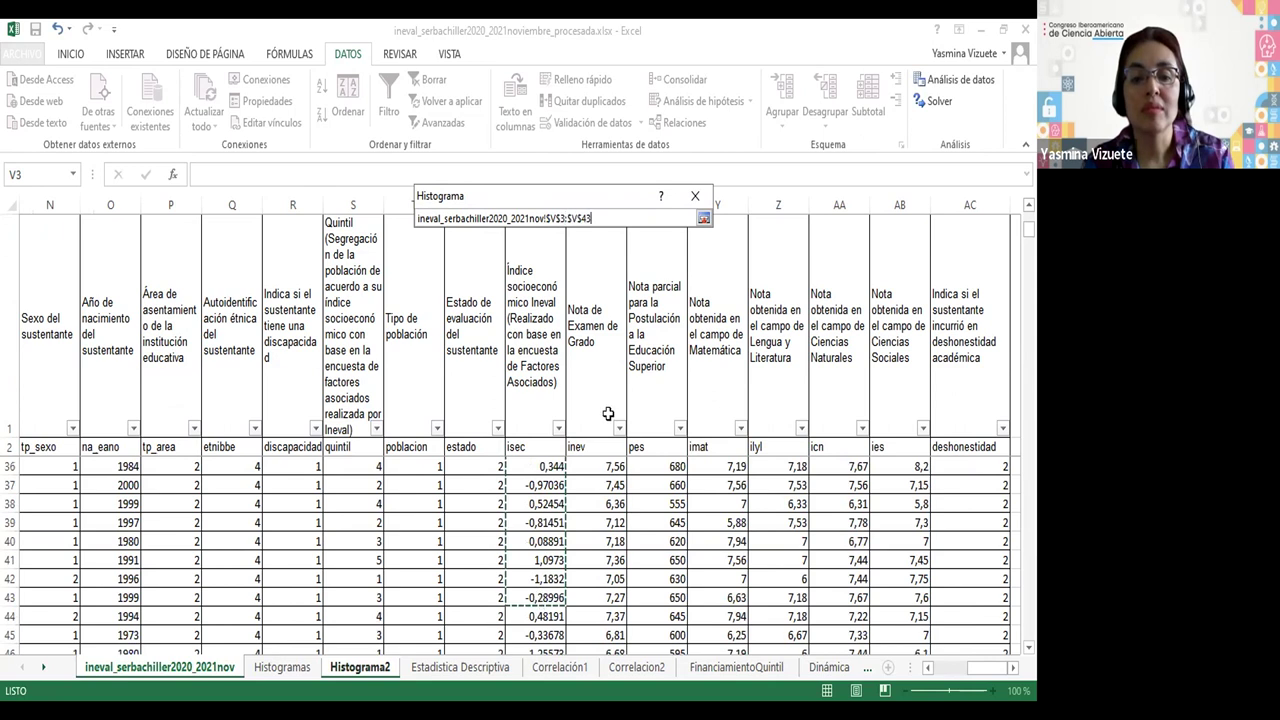
pyautogui.click(704, 221)
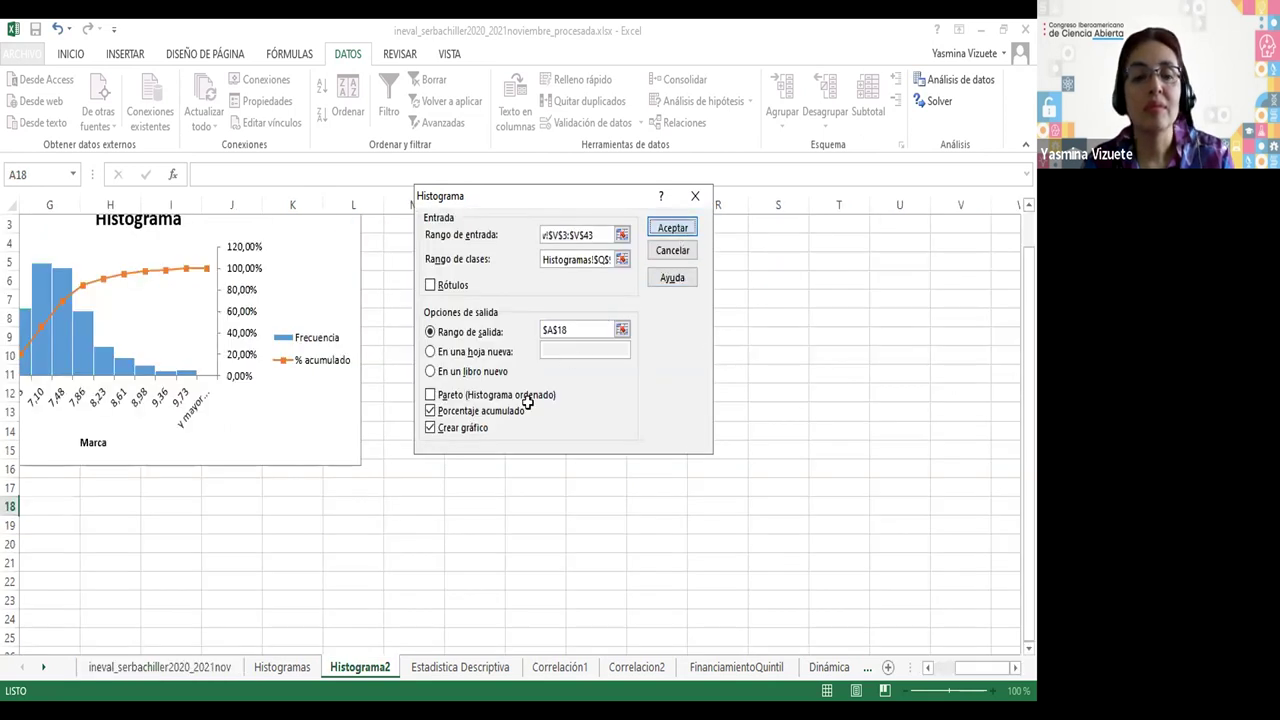
pyautogui.press('Return')
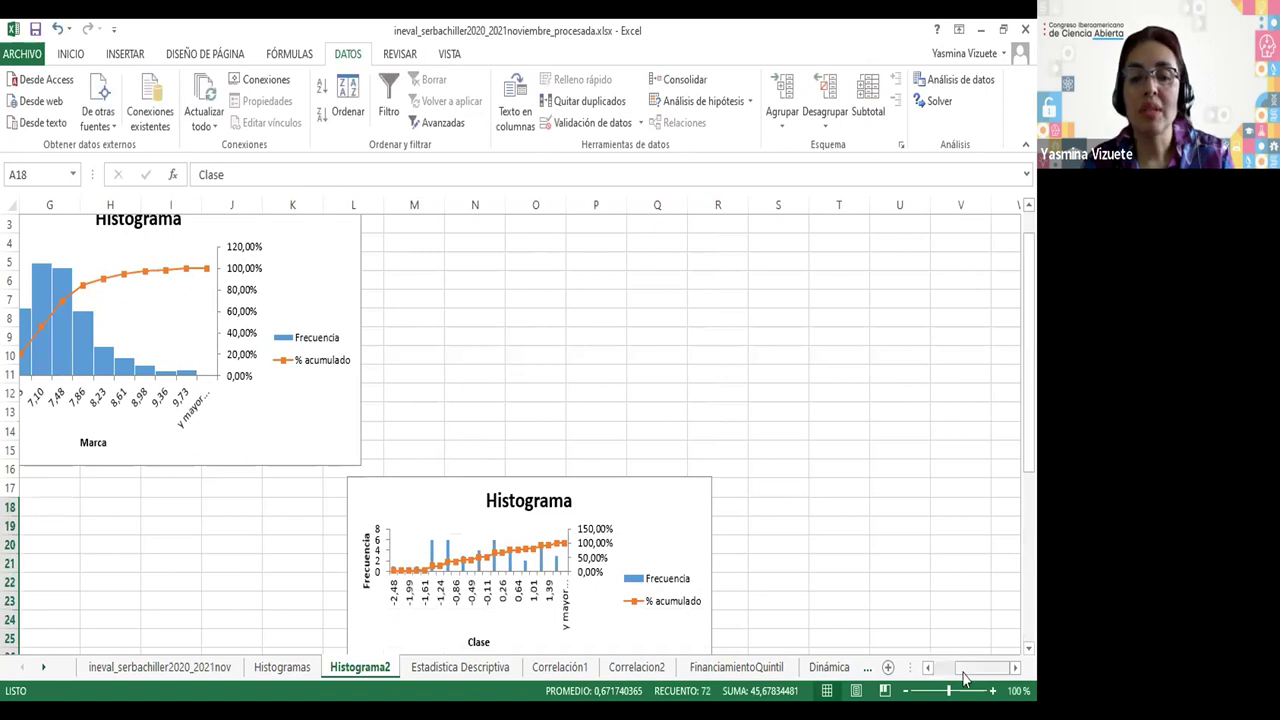
# - Move the new histogram chart beside its Clase and Frecuencia table, starting near column E, and enlarge it down to about row 37
pyautogui.hscroll(-3, 406, 534)
pyautogui.scroll(-6, 390, 533)
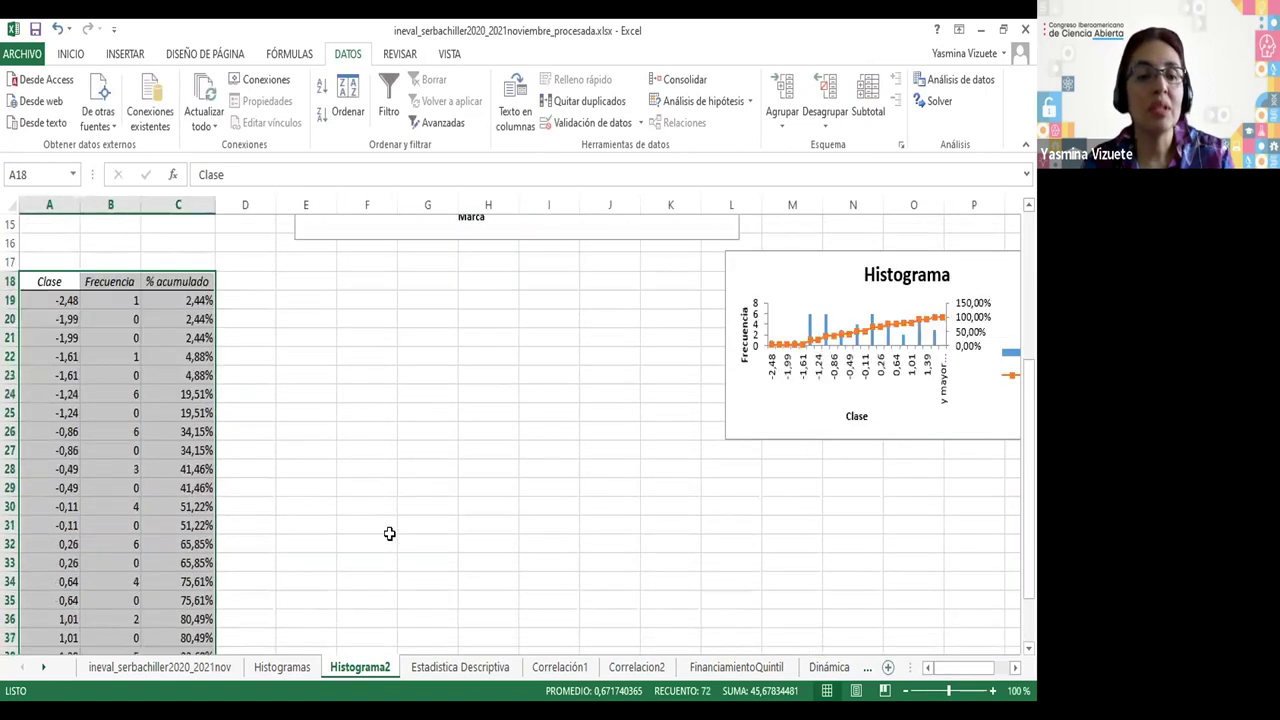
pyautogui.scroll(1, 389, 533)
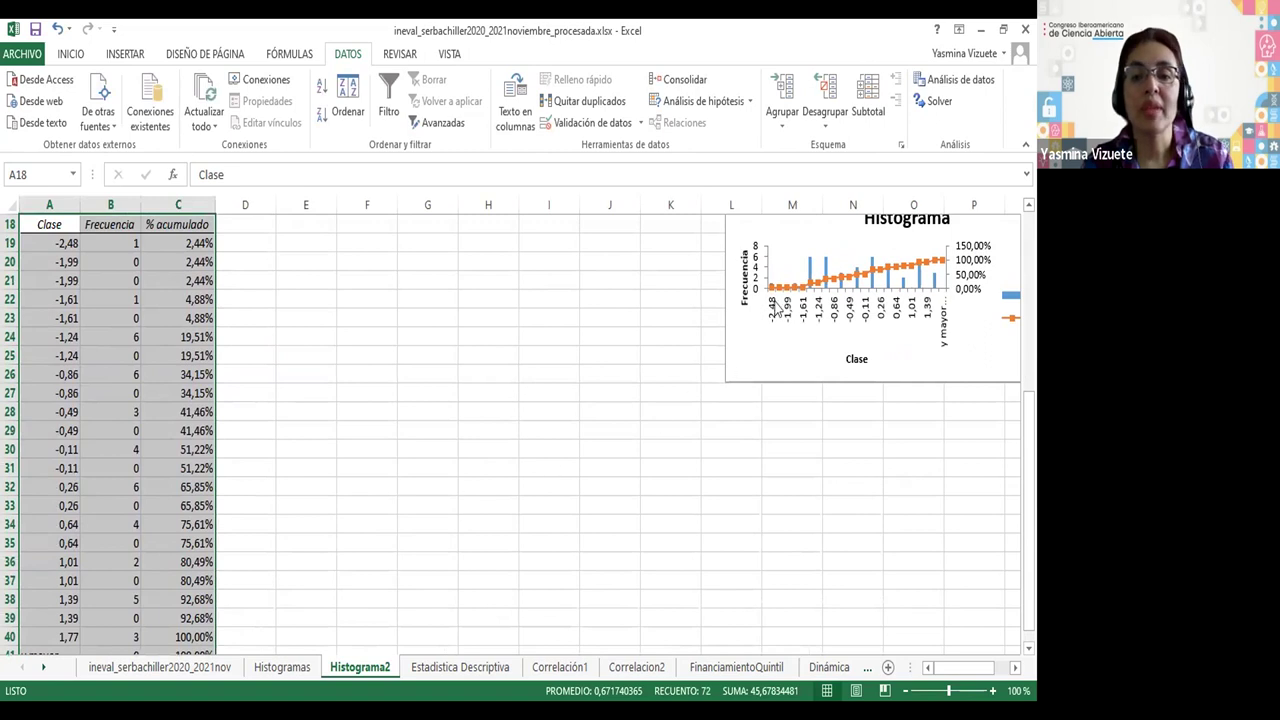
pyautogui.click(752, 346)
pyautogui.moveTo(752, 346); pyautogui.dragTo(301, 388)
pyautogui.moveTo(632, 432); pyautogui.dragTo(709, 580)
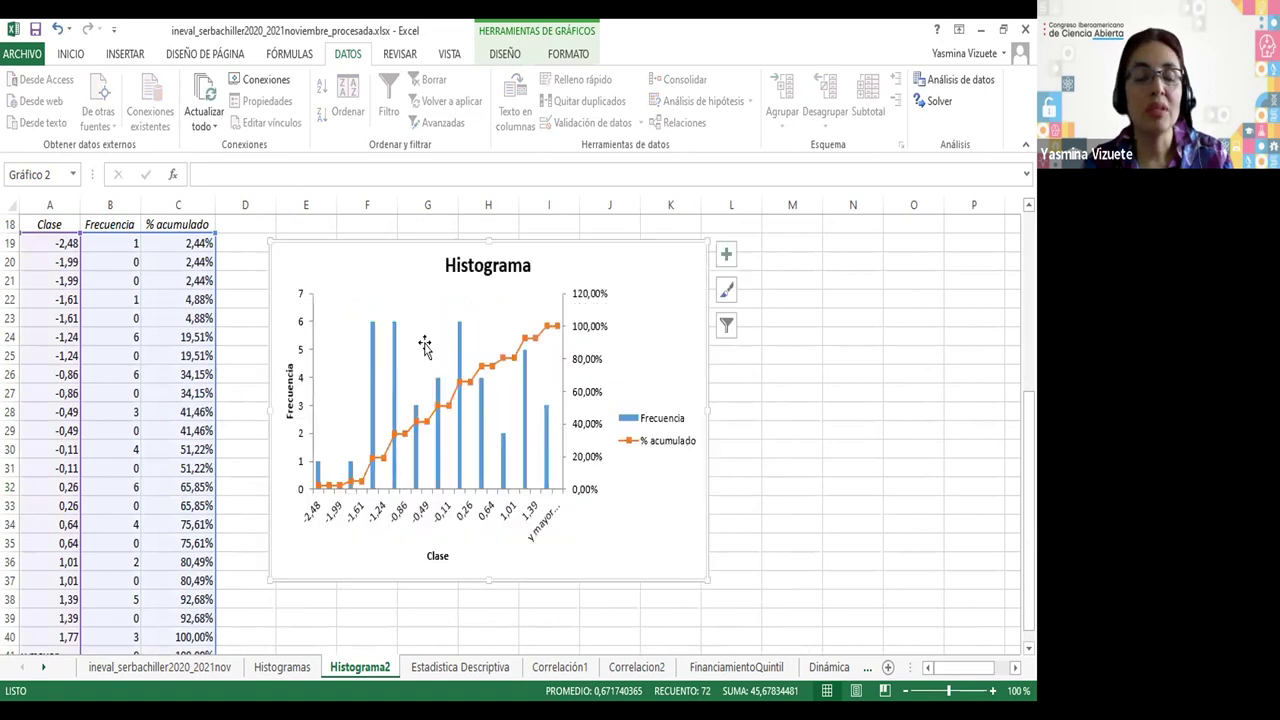
# - Examine the new table's Clase values in A19:A26 and compare them with the Marca table above
pyautogui.click(128, 468)
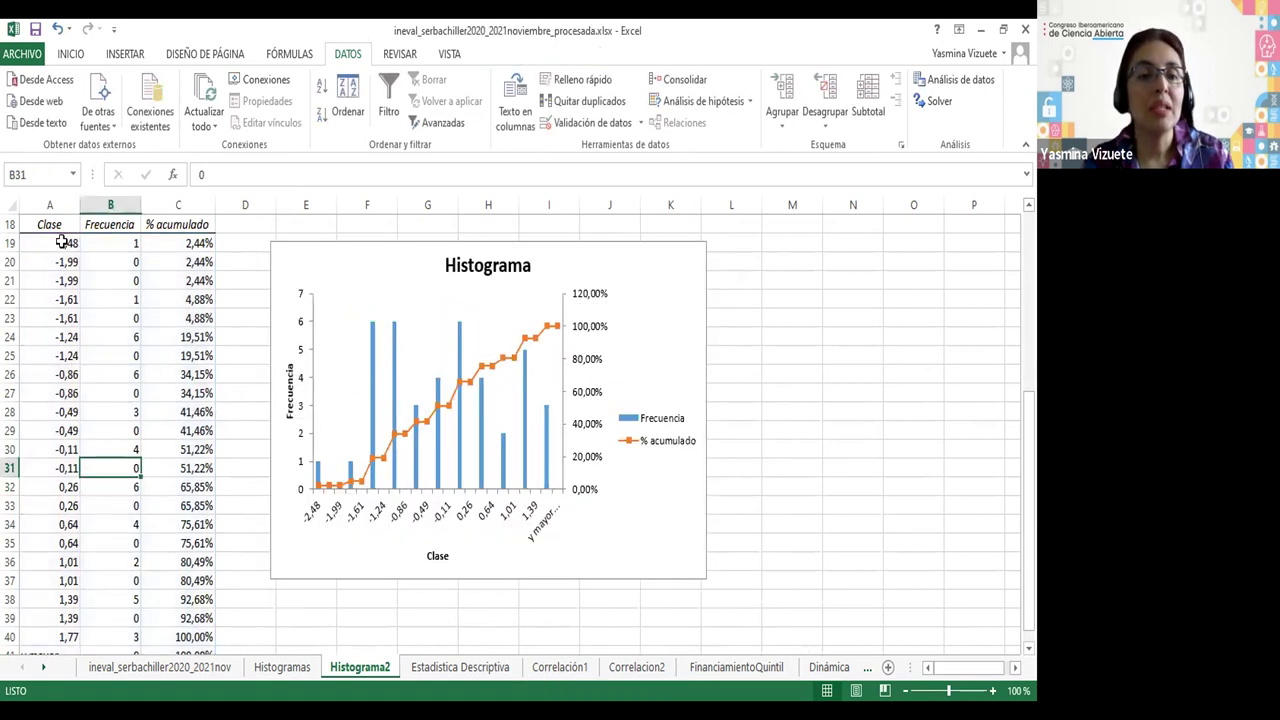
pyautogui.moveTo(62, 242); pyautogui.dragTo(65, 374)
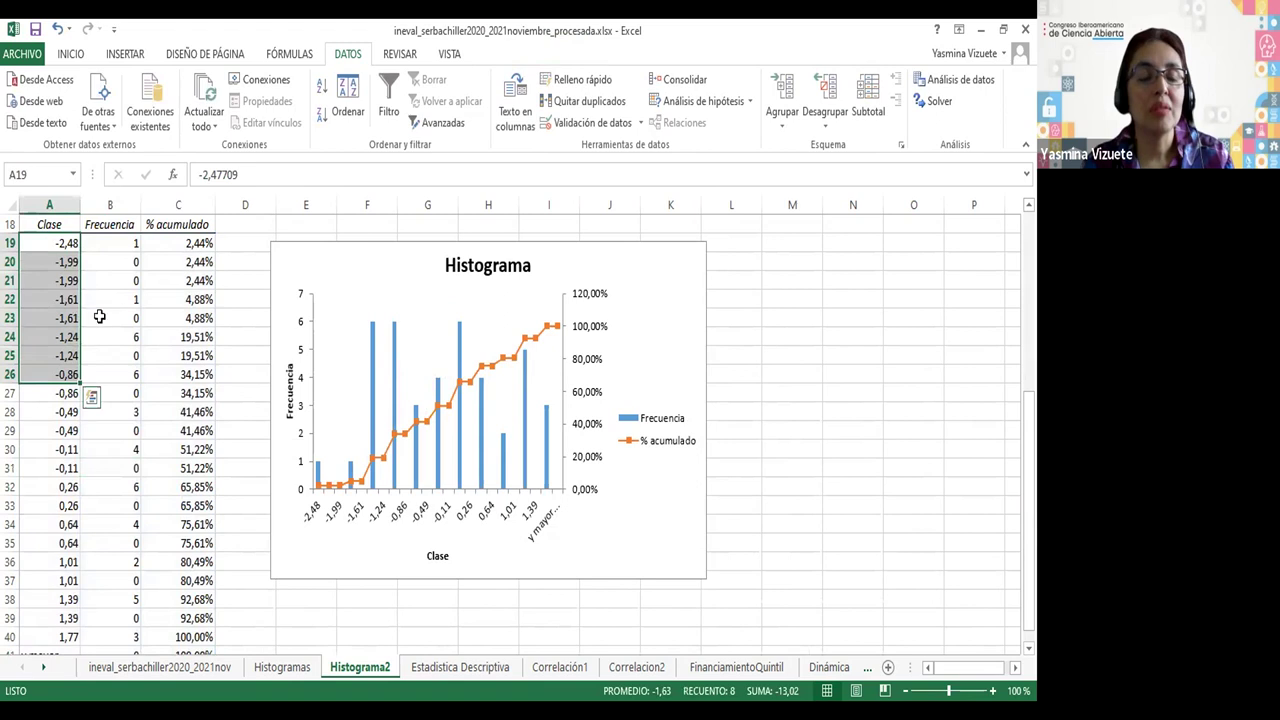
pyautogui.scroll(6, 96, 371)
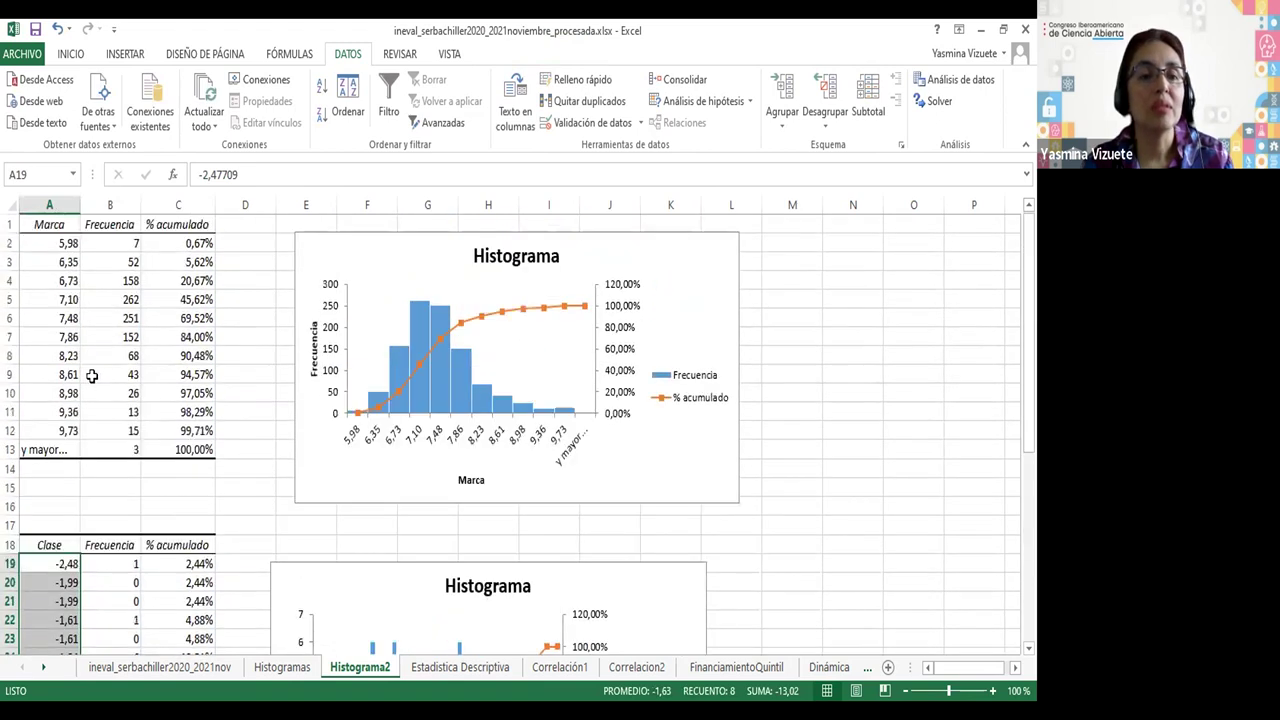
# - Examine the Frecuencia and % acumulado values in the lower Histograma2 table down to its last row
pyautogui.scroll(-4, 62, 400)
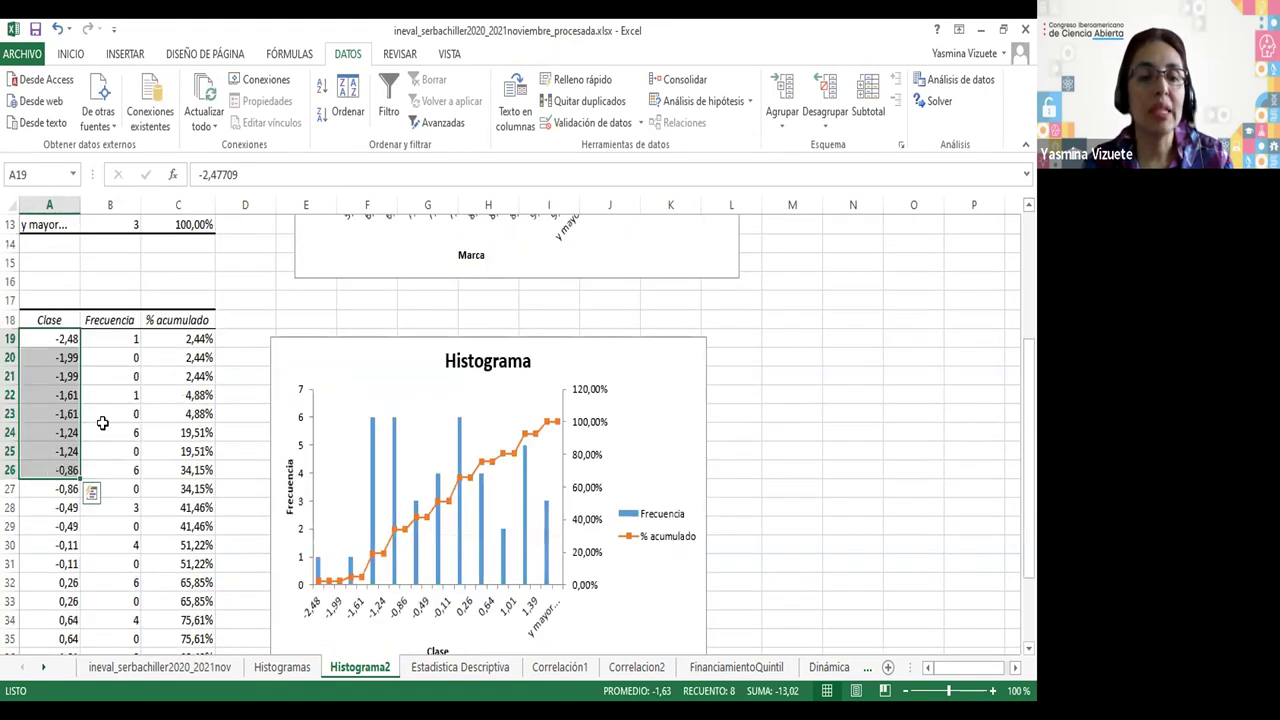
pyautogui.click(120, 345)
pyautogui.click(186, 341)
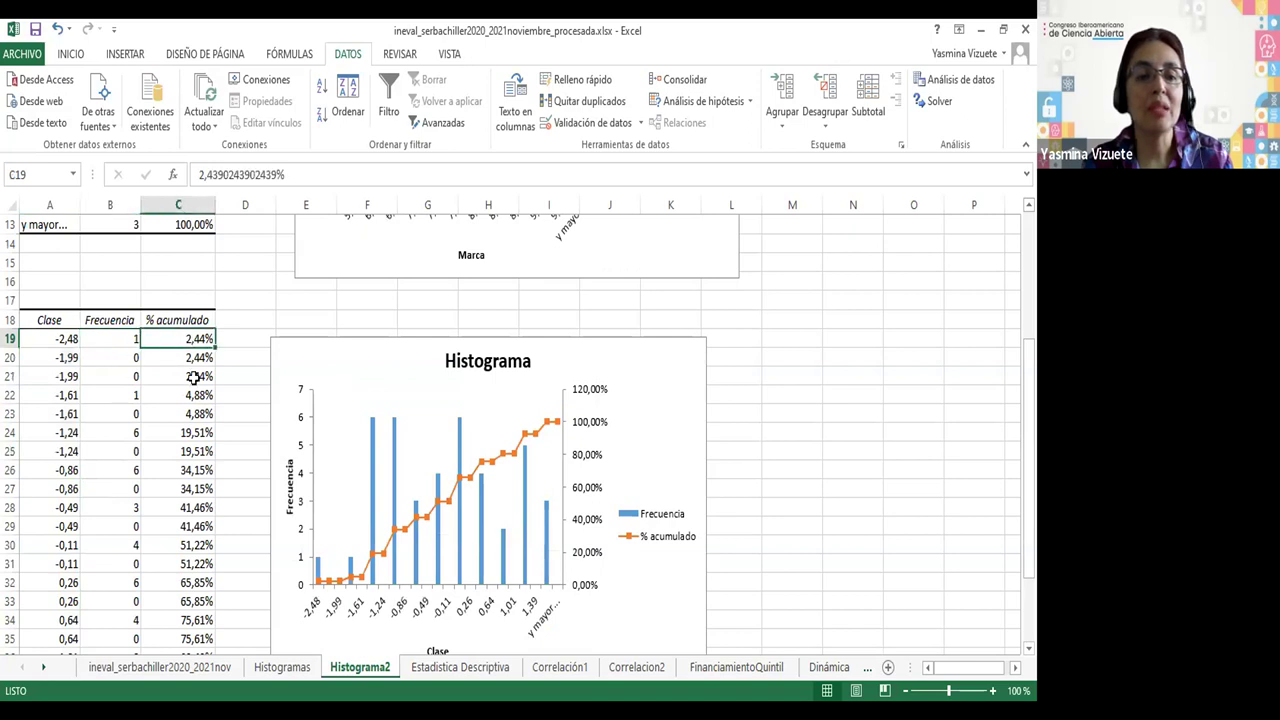
pyautogui.scroll(-2, 171, 487)
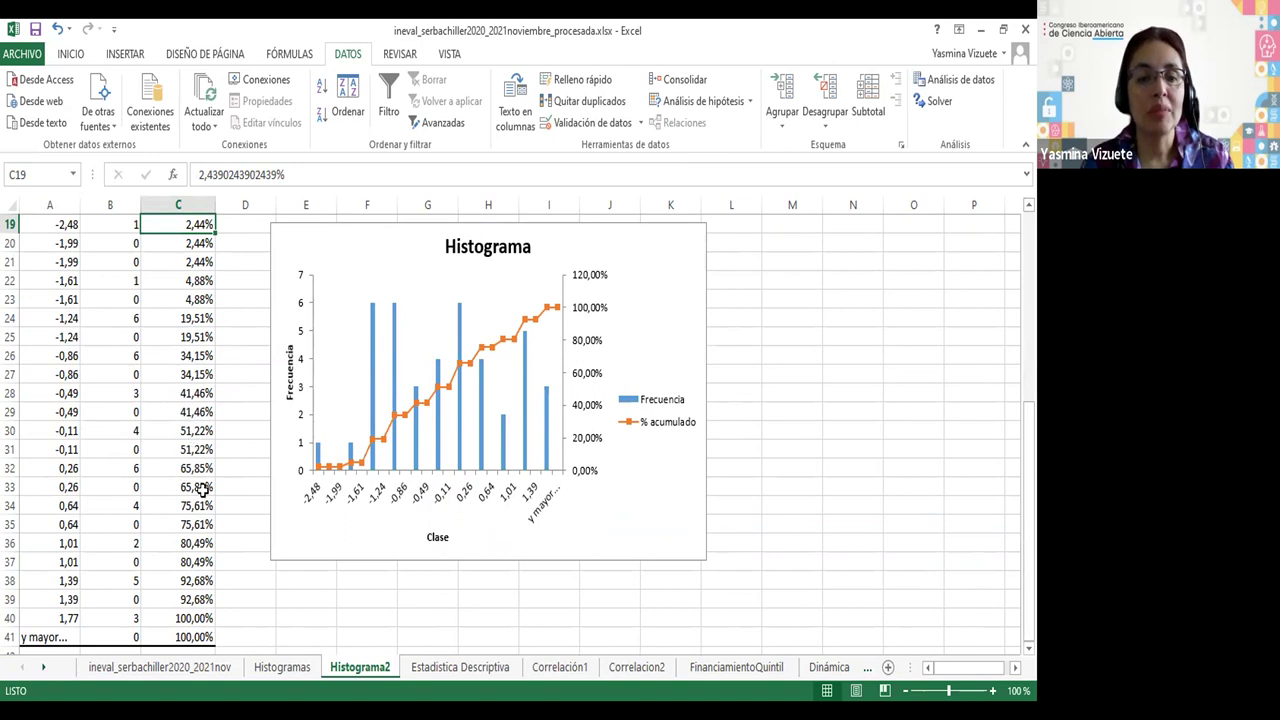
pyautogui.click(793, 484)
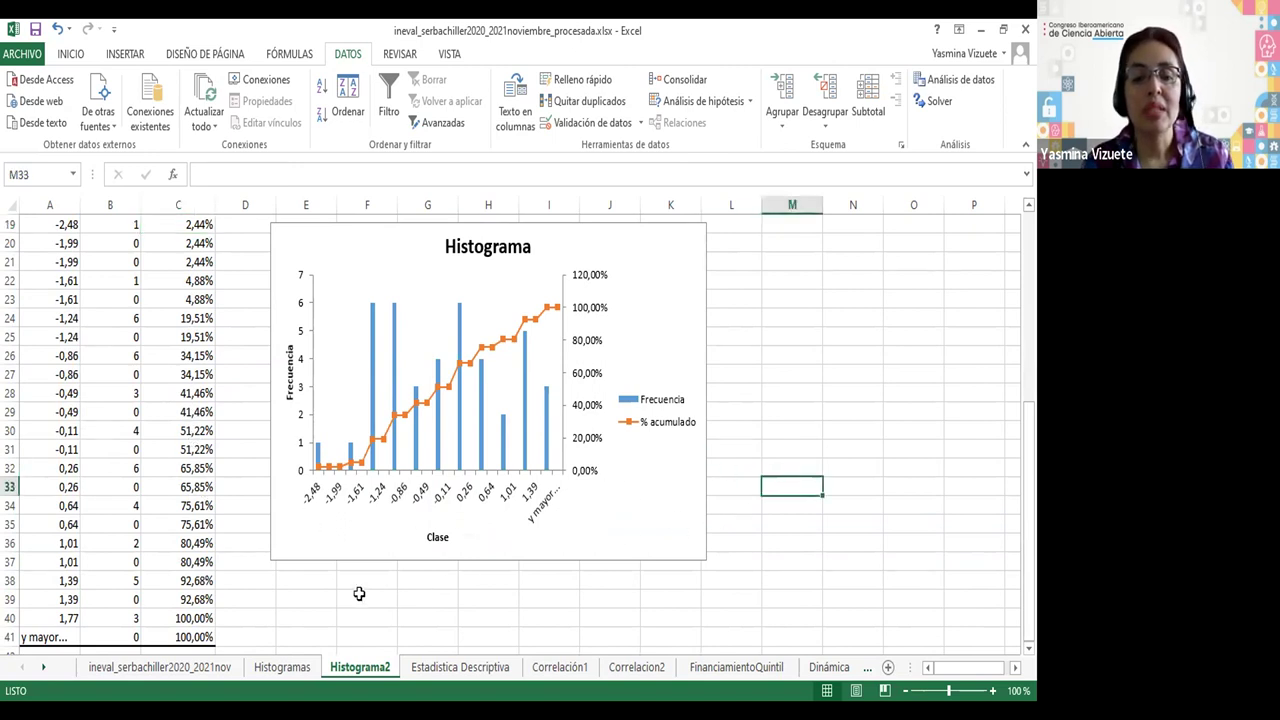
# - Review the existing summary tables on the Estadística Descriptiva sheet, from the socioeconomic index across to pes
pyautogui.click(468, 667)
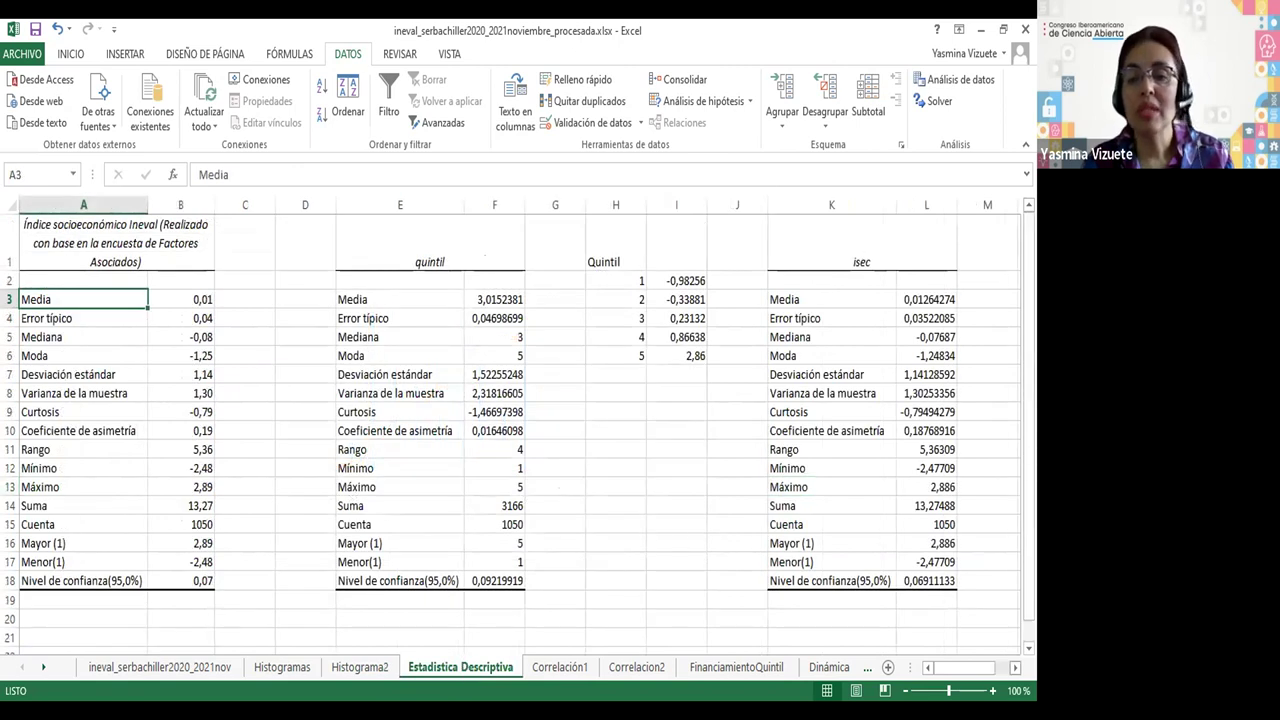
pyautogui.hscroll(6, 520, 430)
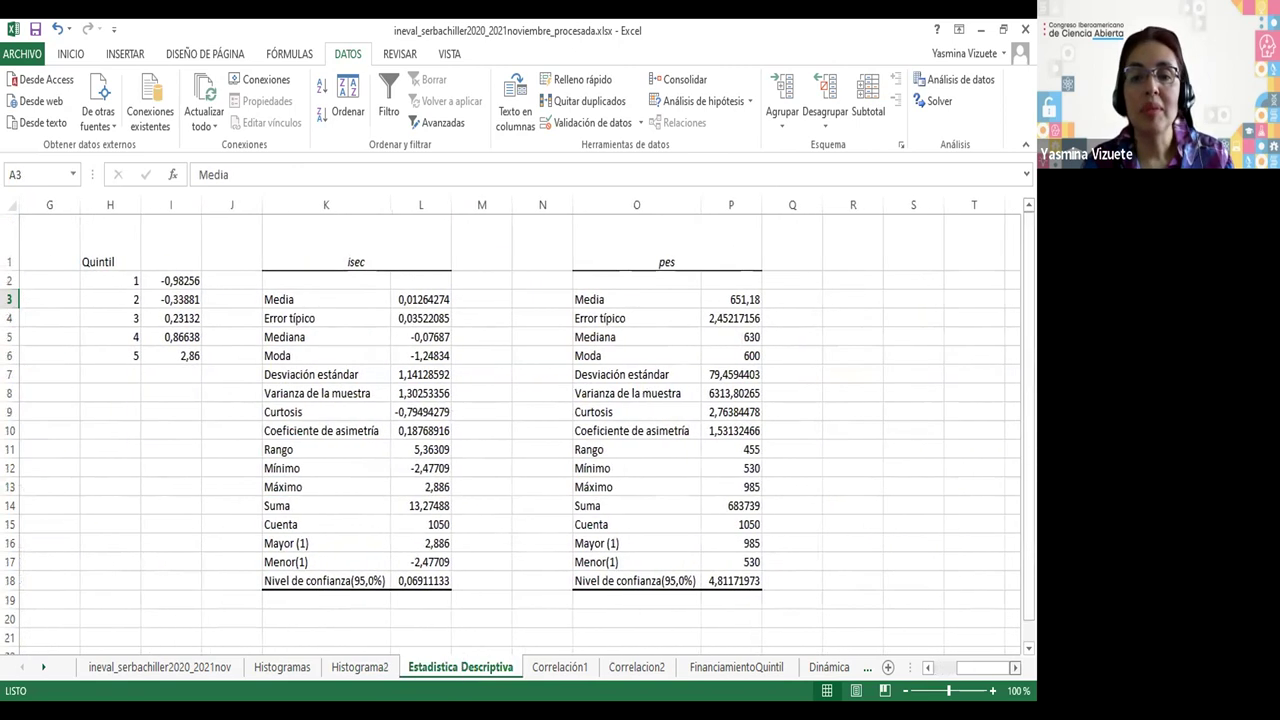
pyautogui.hscroll(7, 608, 394)
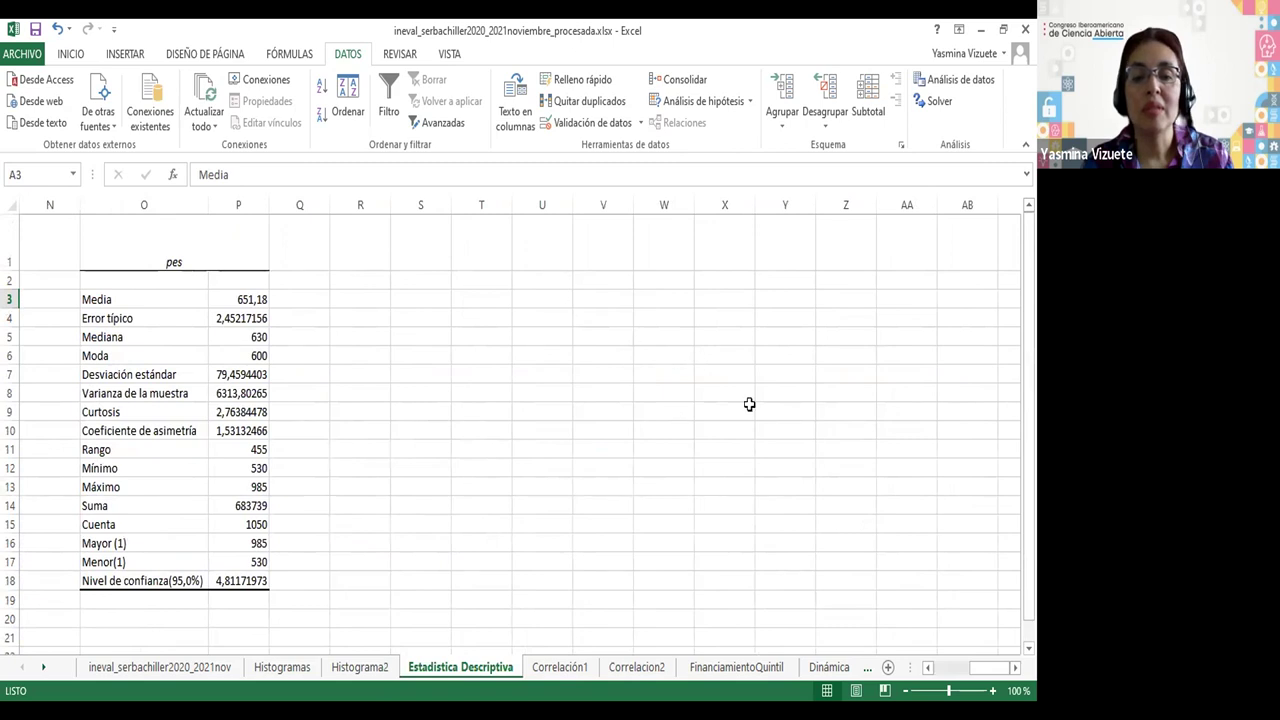
pyautogui.click(1015, 667)
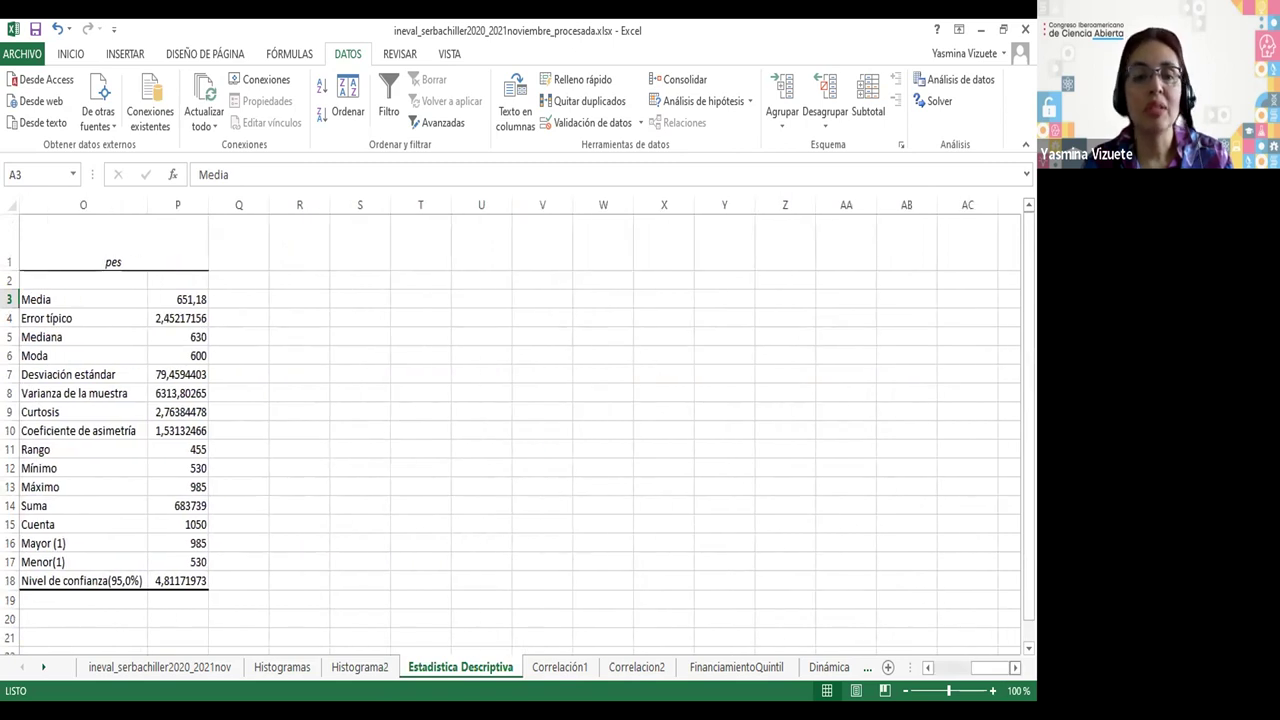
pyautogui.hscroll(-1, 523, 271)
# - Start the Estadística descriptiva data analysis and set its input range to pes cells X2:X88 on the ineval_serbachiller2020_2021nov sheet
pyautogui.click(528, 258)
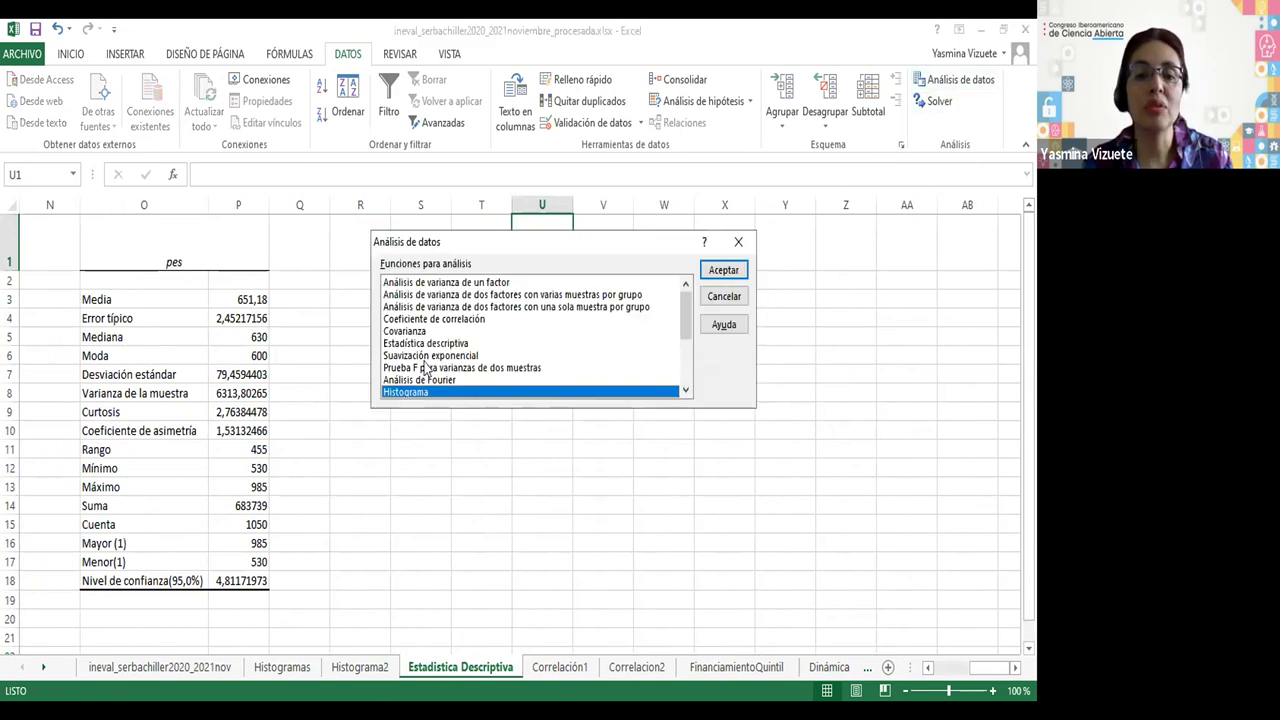
pyautogui.click(438, 344)
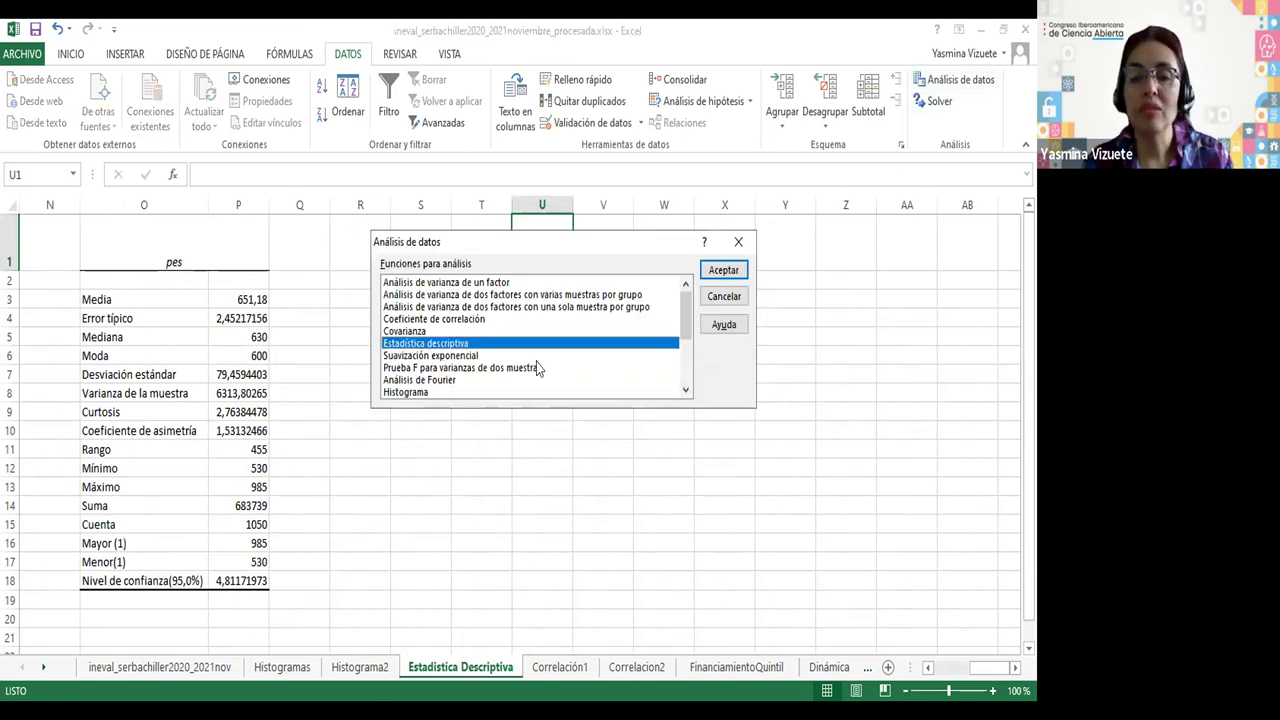
pyautogui.click(722, 271)
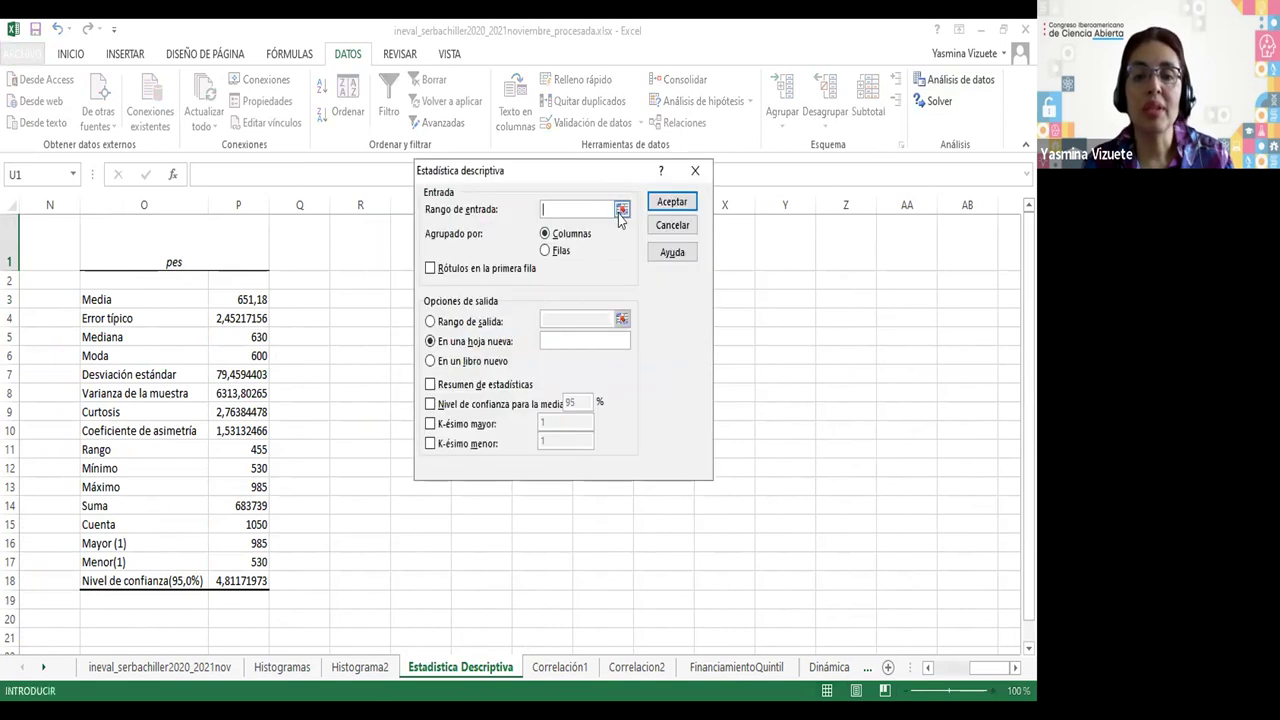
pyautogui.click(620, 210)
pyautogui.click(192, 668)
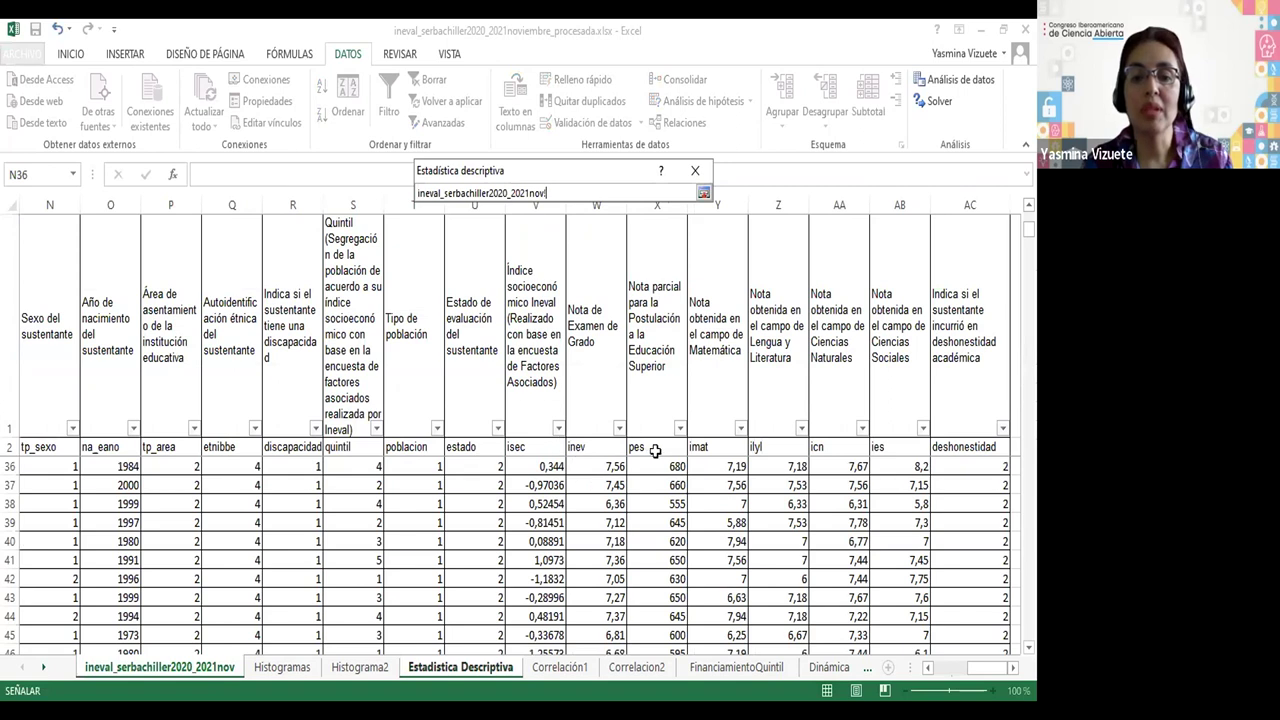
pyautogui.click(655, 449)
pyautogui.scroll(-15, 652, 585)
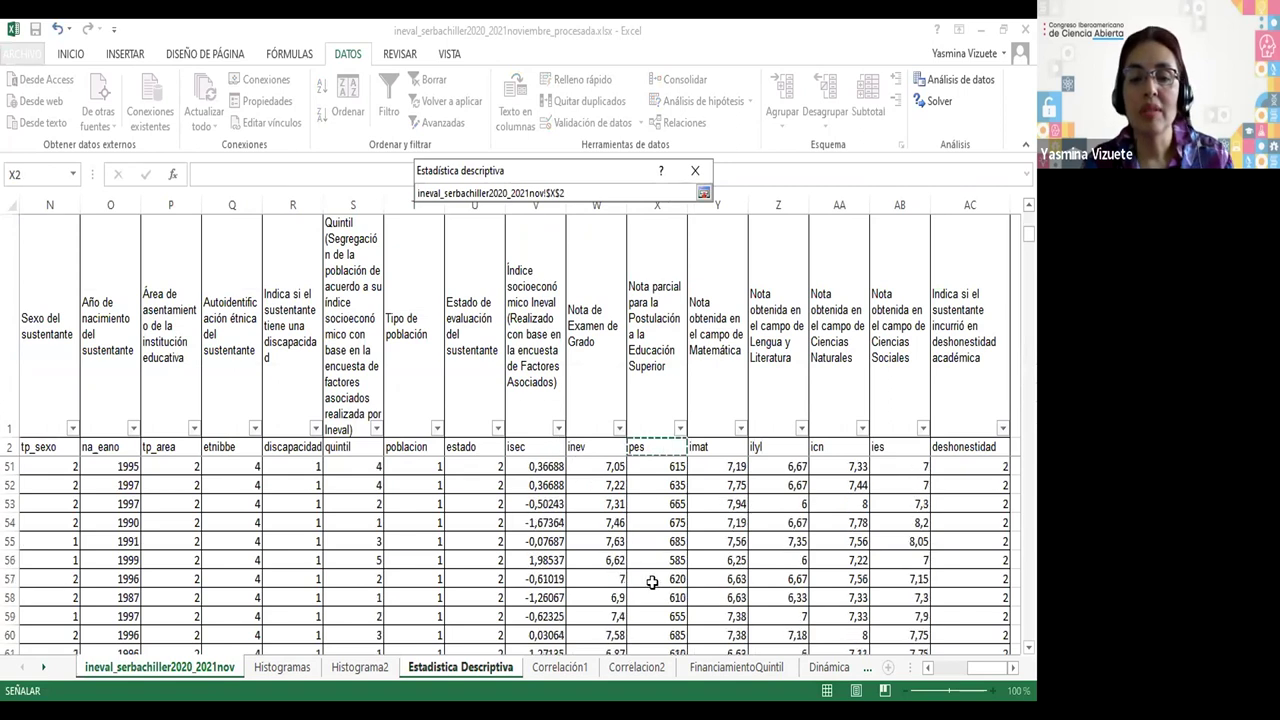
pyautogui.keyDown('shift'); pyautogui.click(652, 598); pyautogui.keyUp('shift')
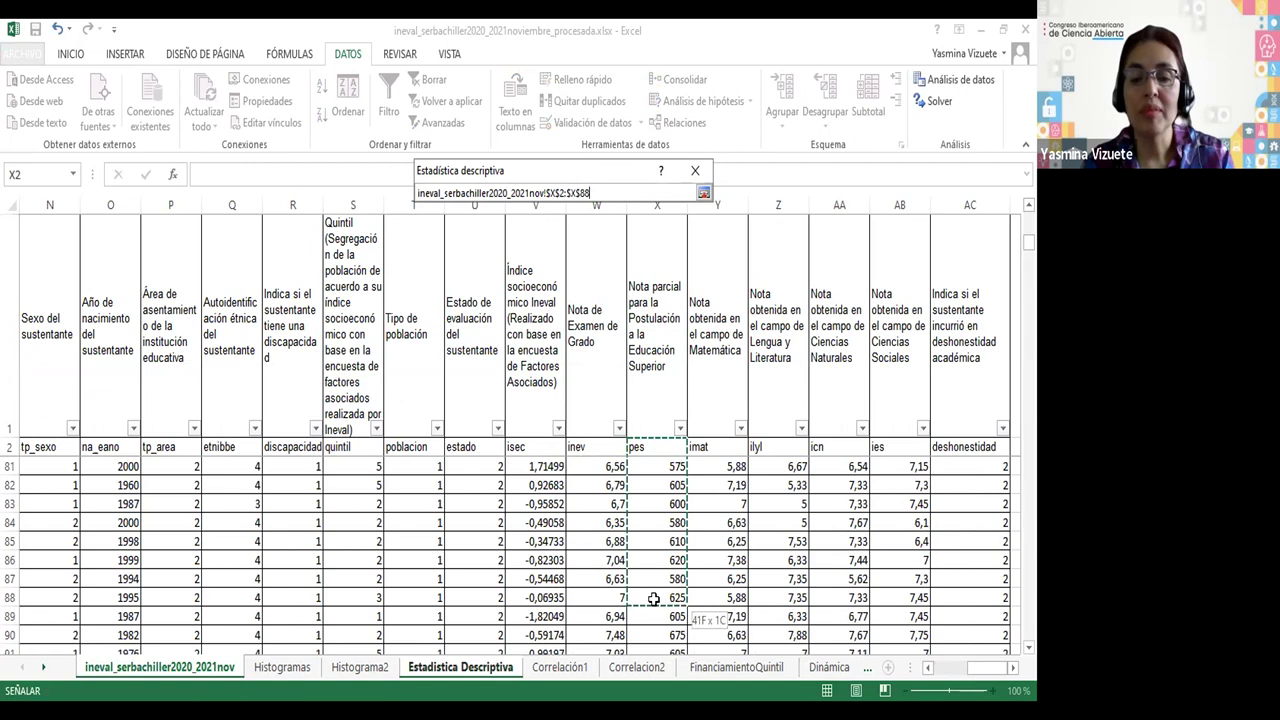
pyautogui.click(703, 193)
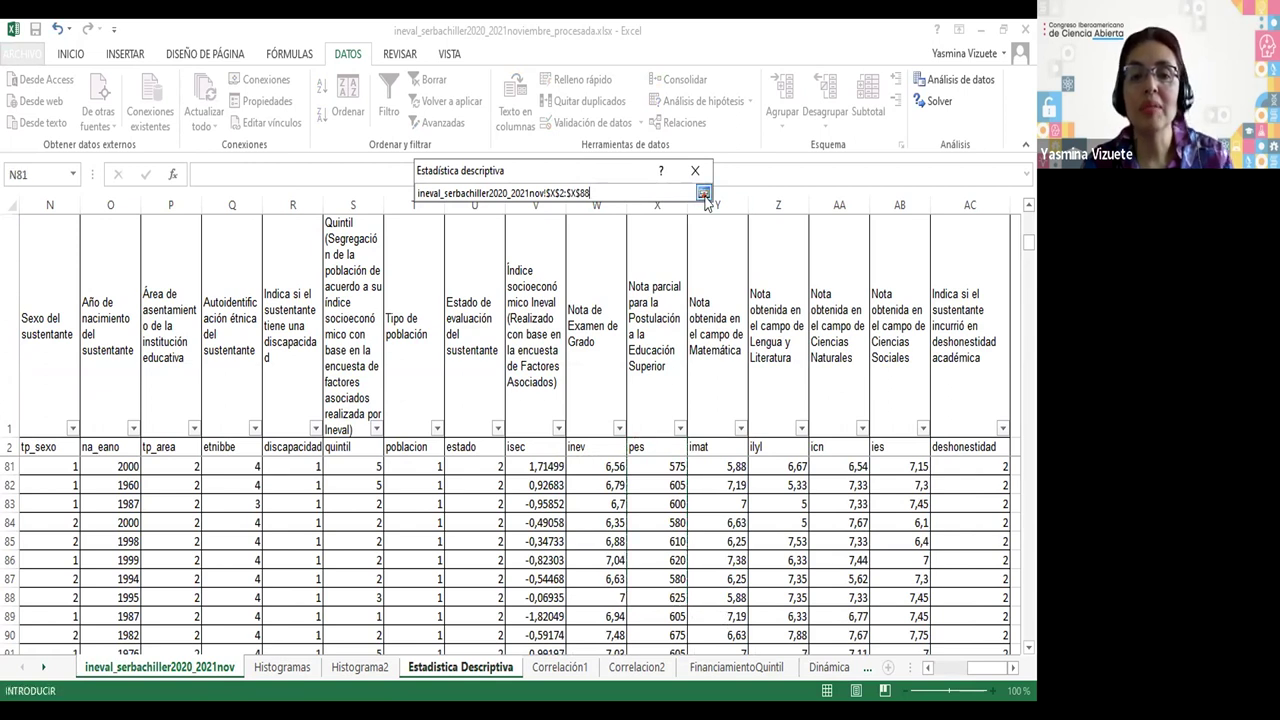
# - Send the output to S1 on the Estadística Descriptiva sheet, enable Resumen de estadísticas, and try to generate the statistics
pyautogui.click(431, 324)
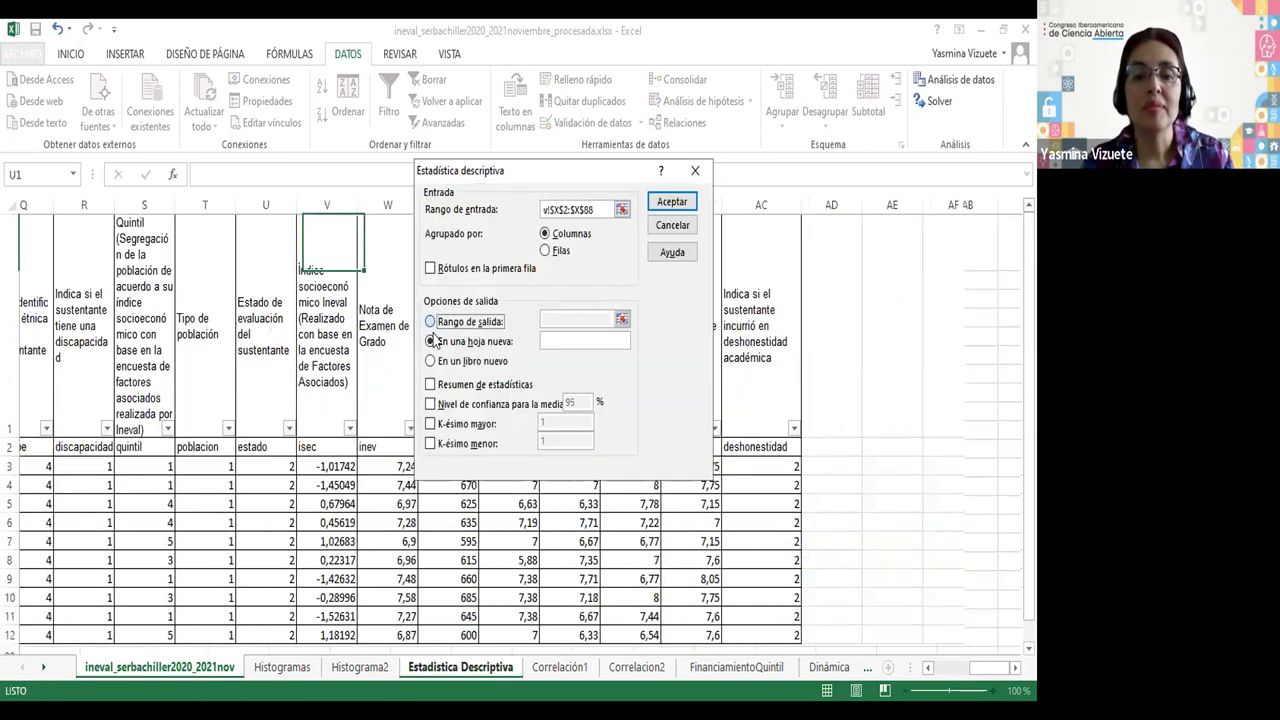
pyautogui.click(592, 318)
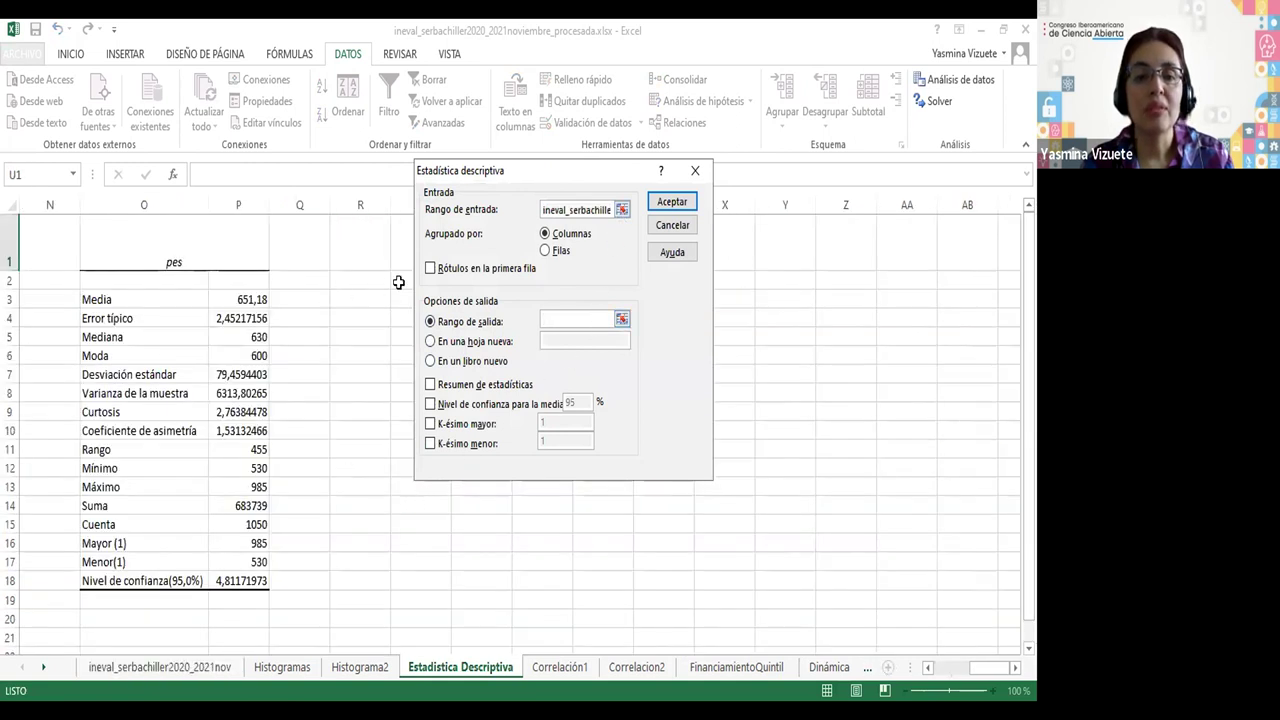
pyautogui.click(404, 265)
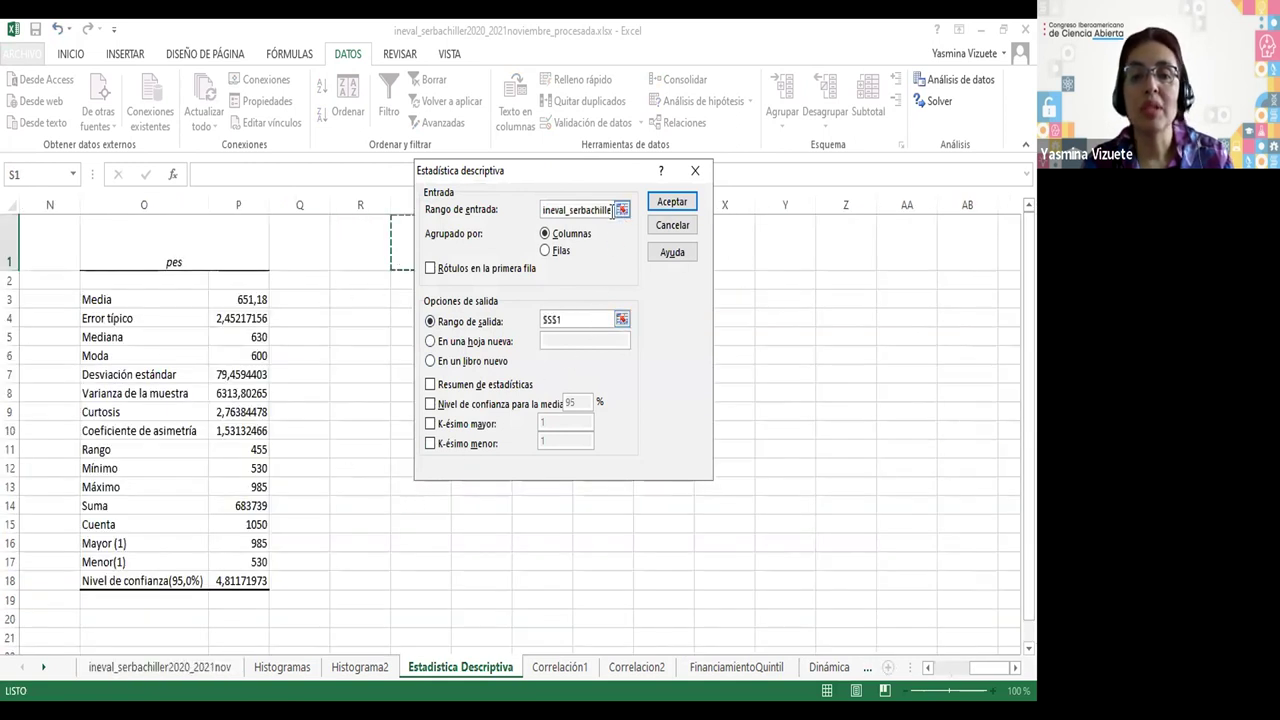
pyautogui.click(658, 206)
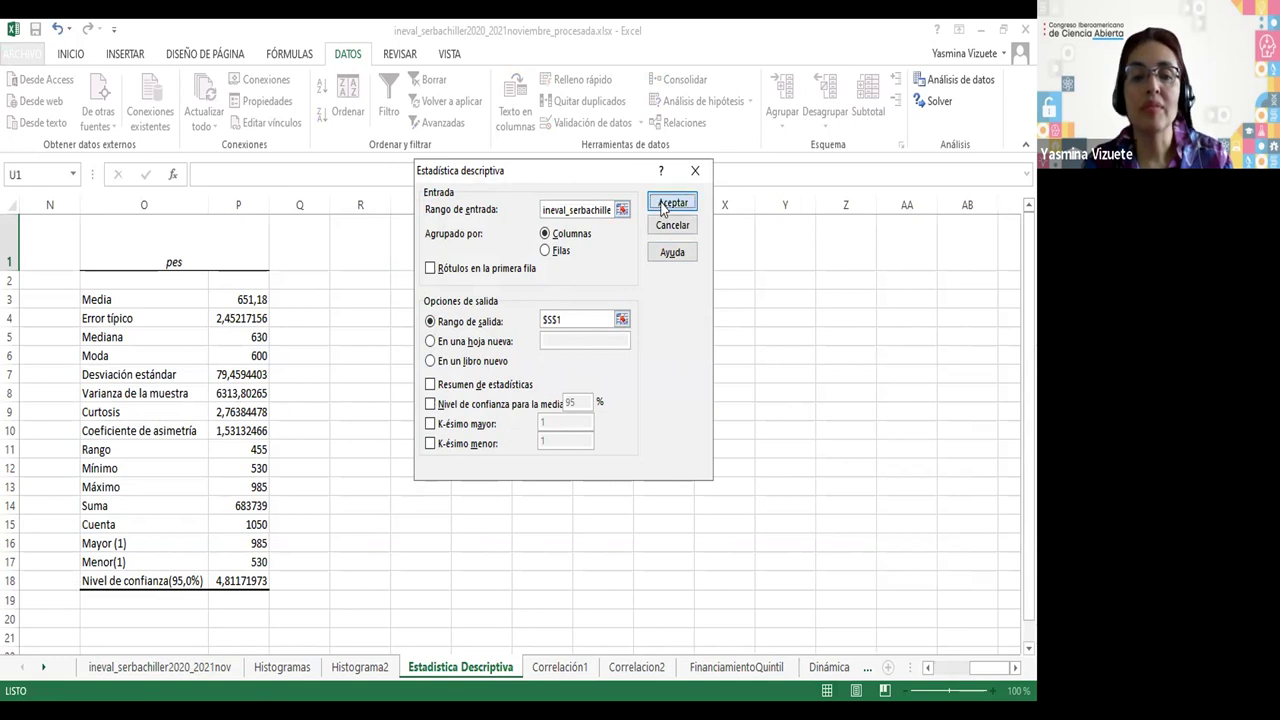
pyautogui.click(430, 385)
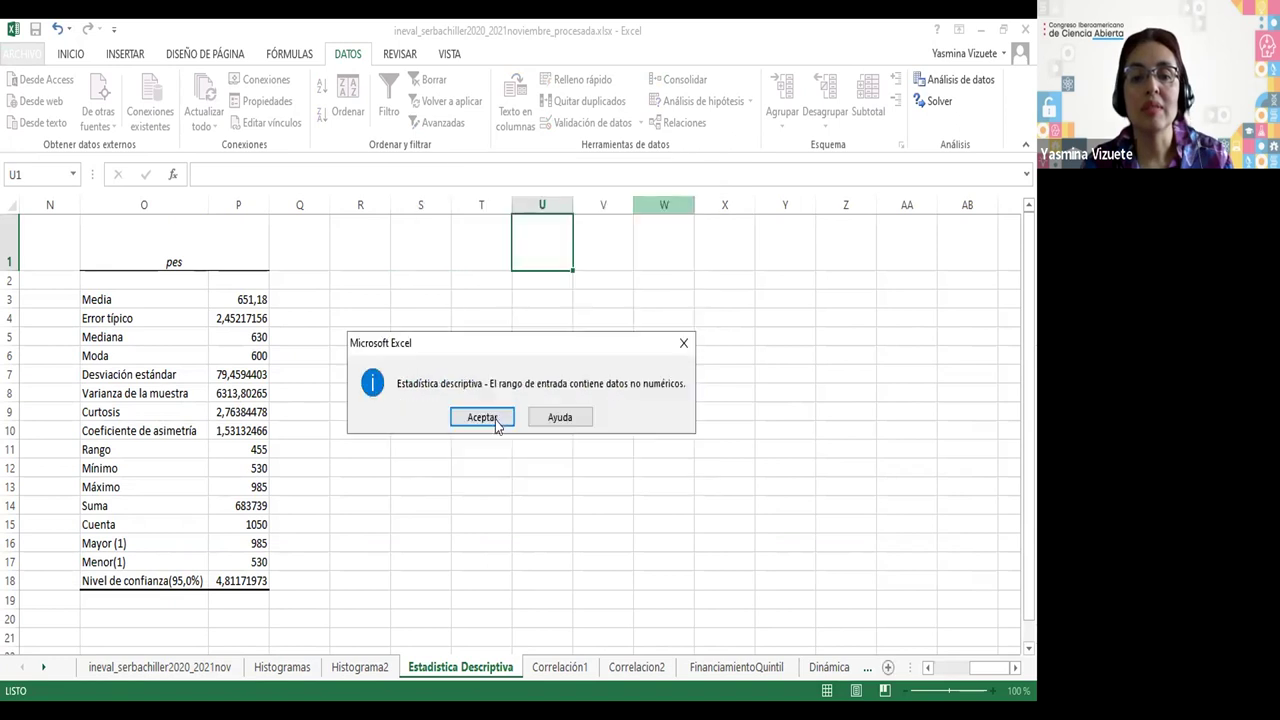
pyautogui.press('Return')
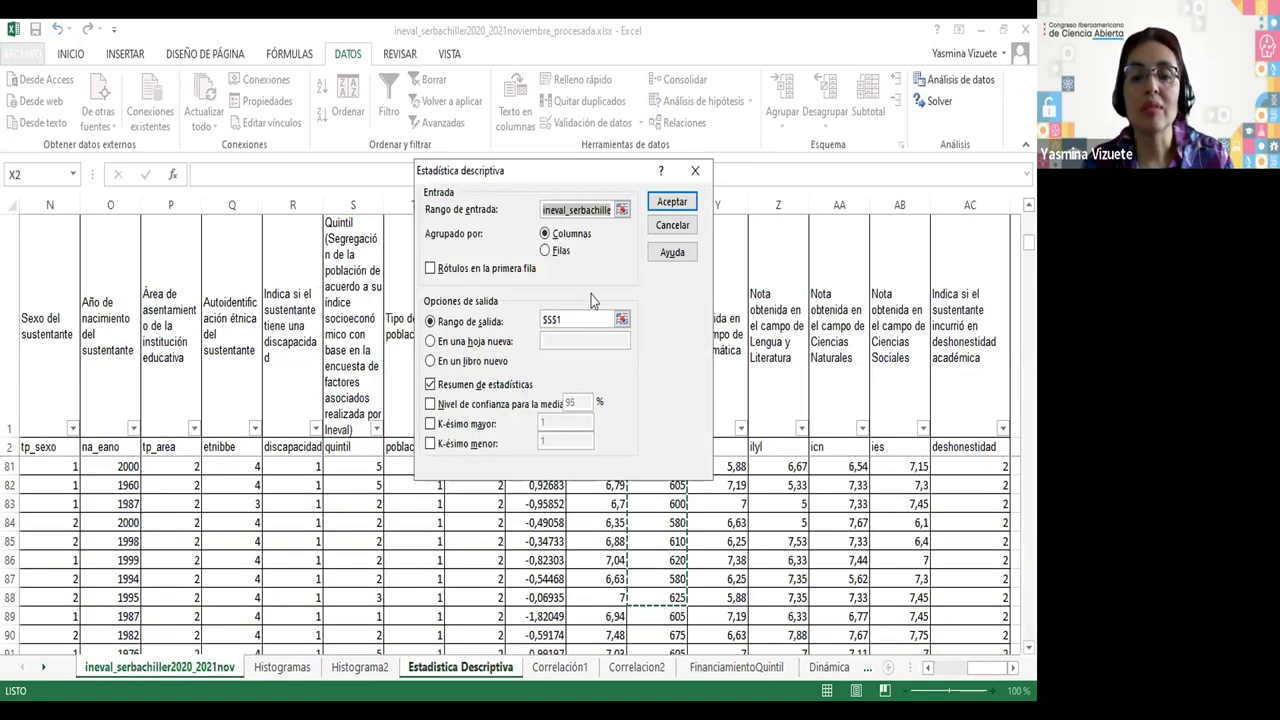
# - Correct the input range to X3:X88, leaving out the pes header, and generate the descriptive statistics
pyautogui.click(601, 205)
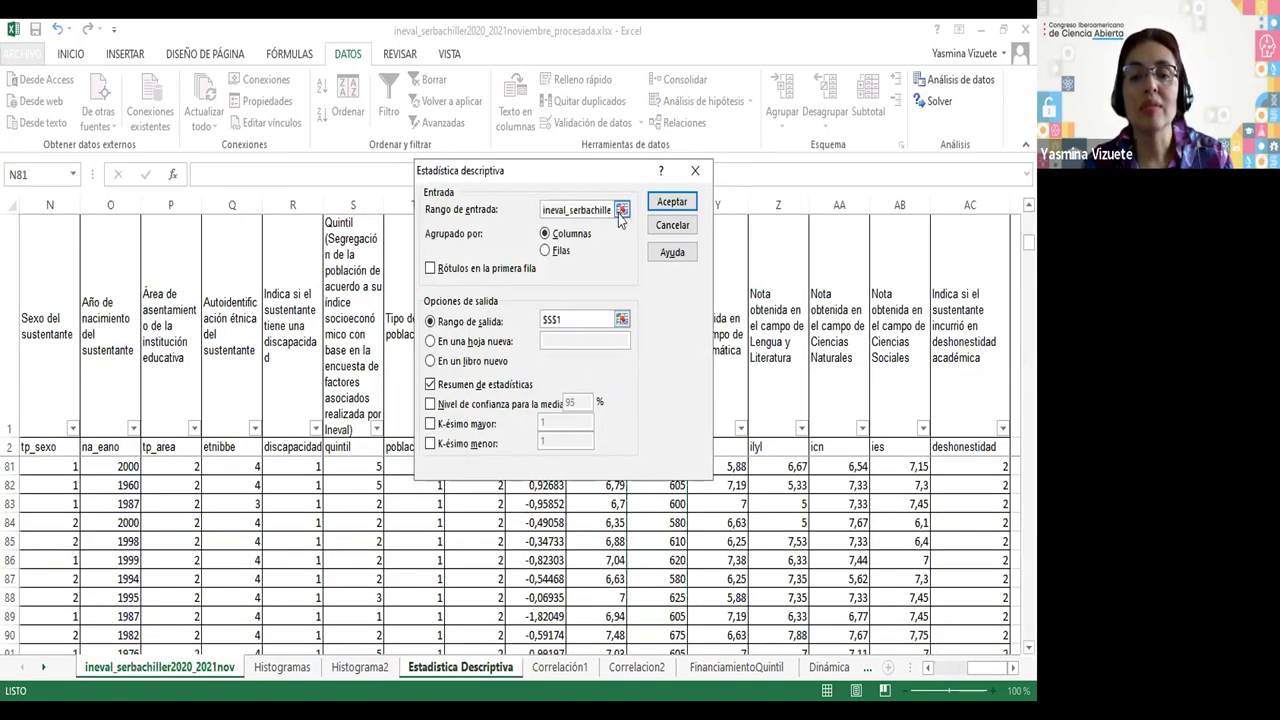
pyautogui.click(620, 210)
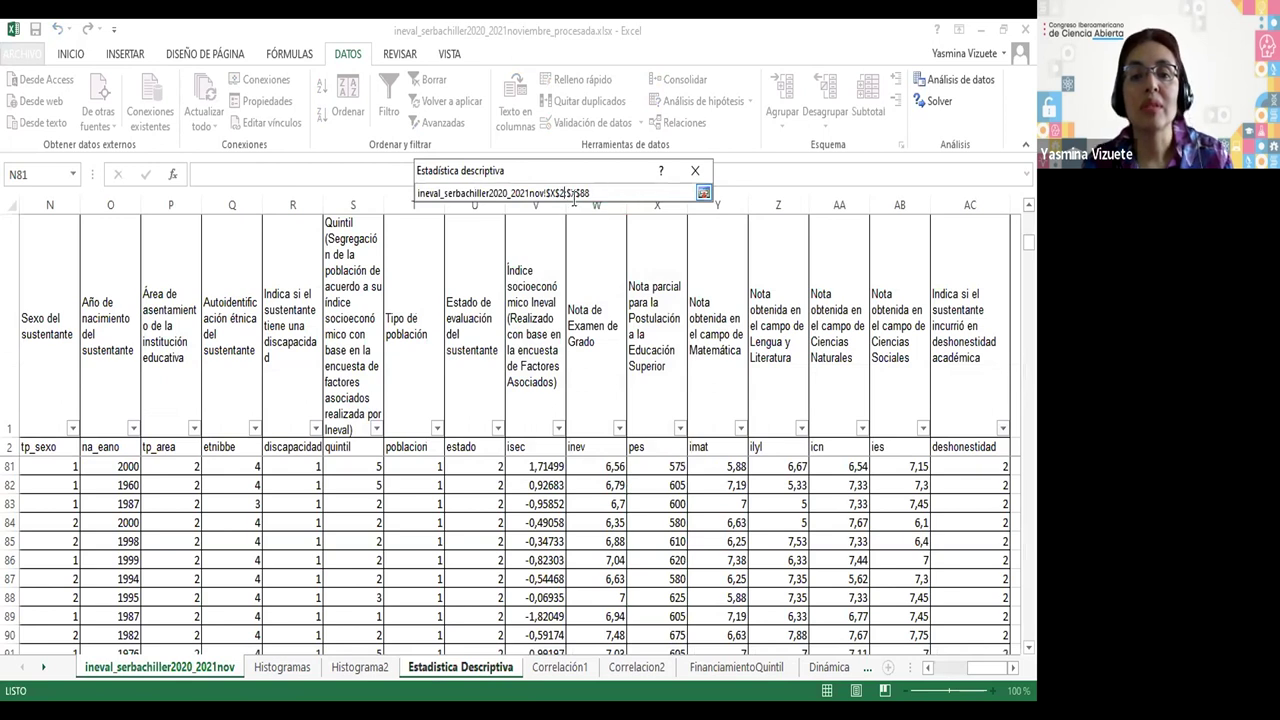
pyautogui.press('BackSpace')
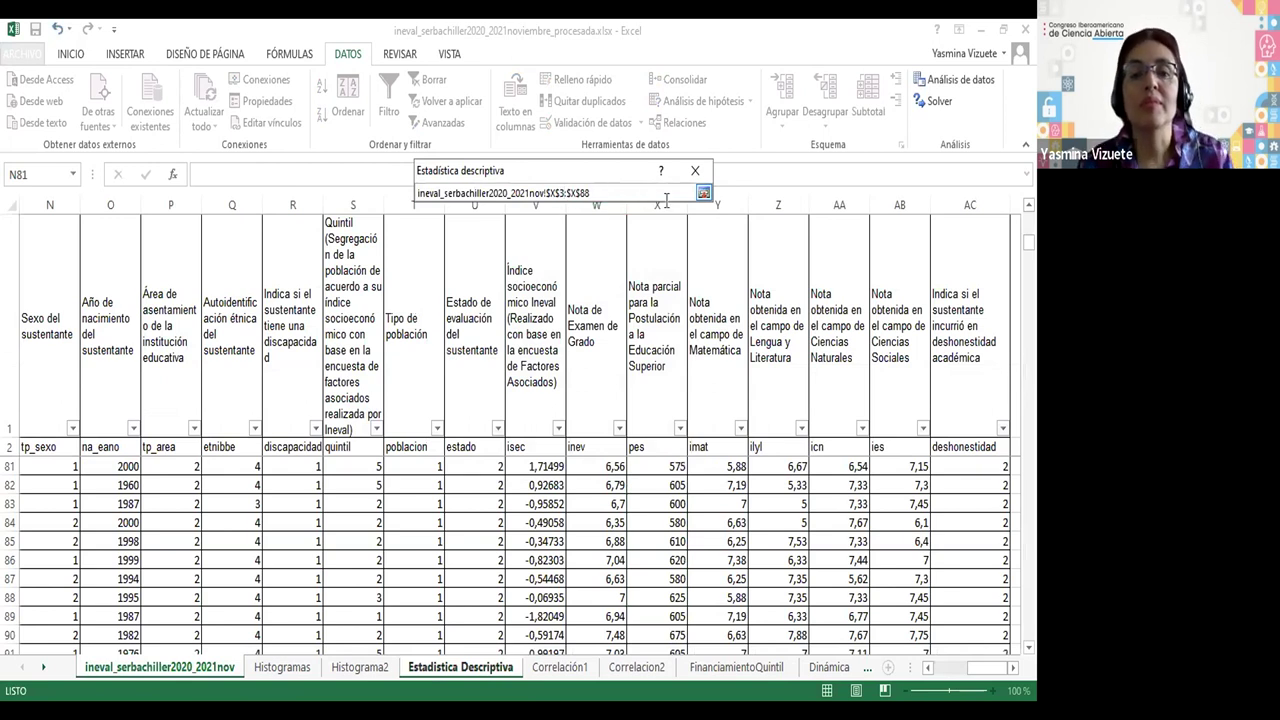
pyautogui.write('3')
pyautogui.click(704, 193)
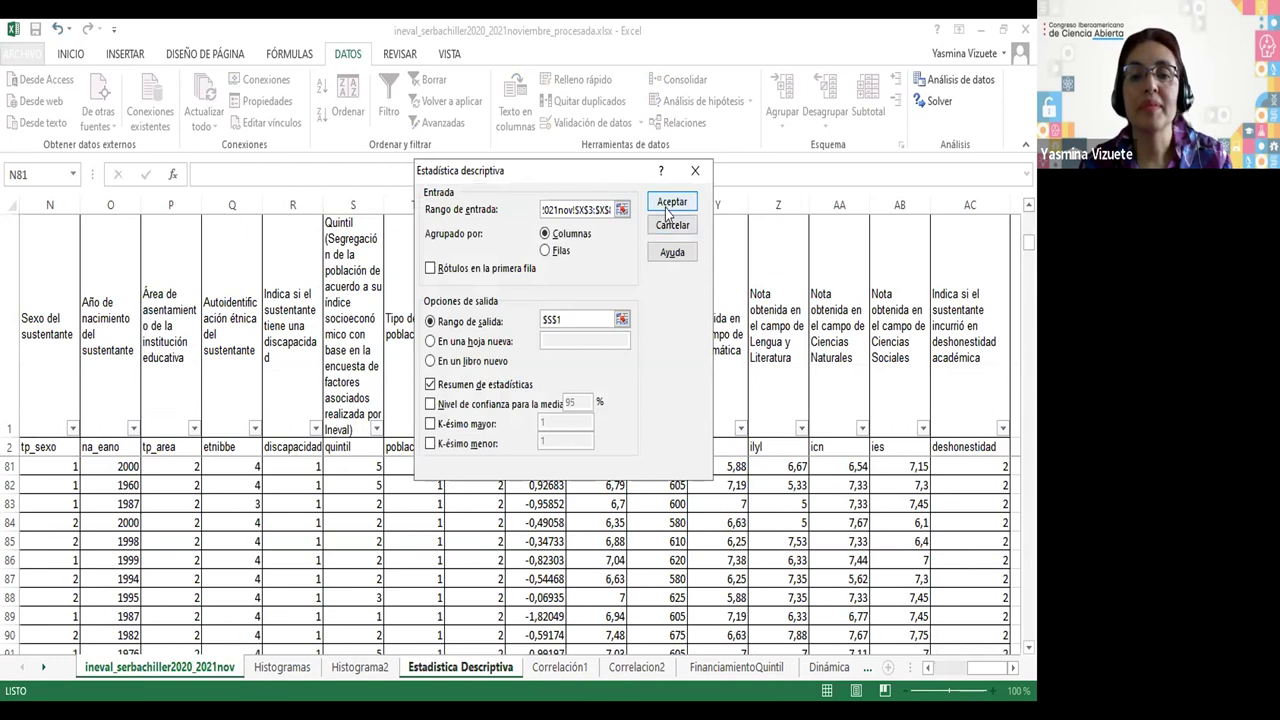
pyautogui.click(672, 204)
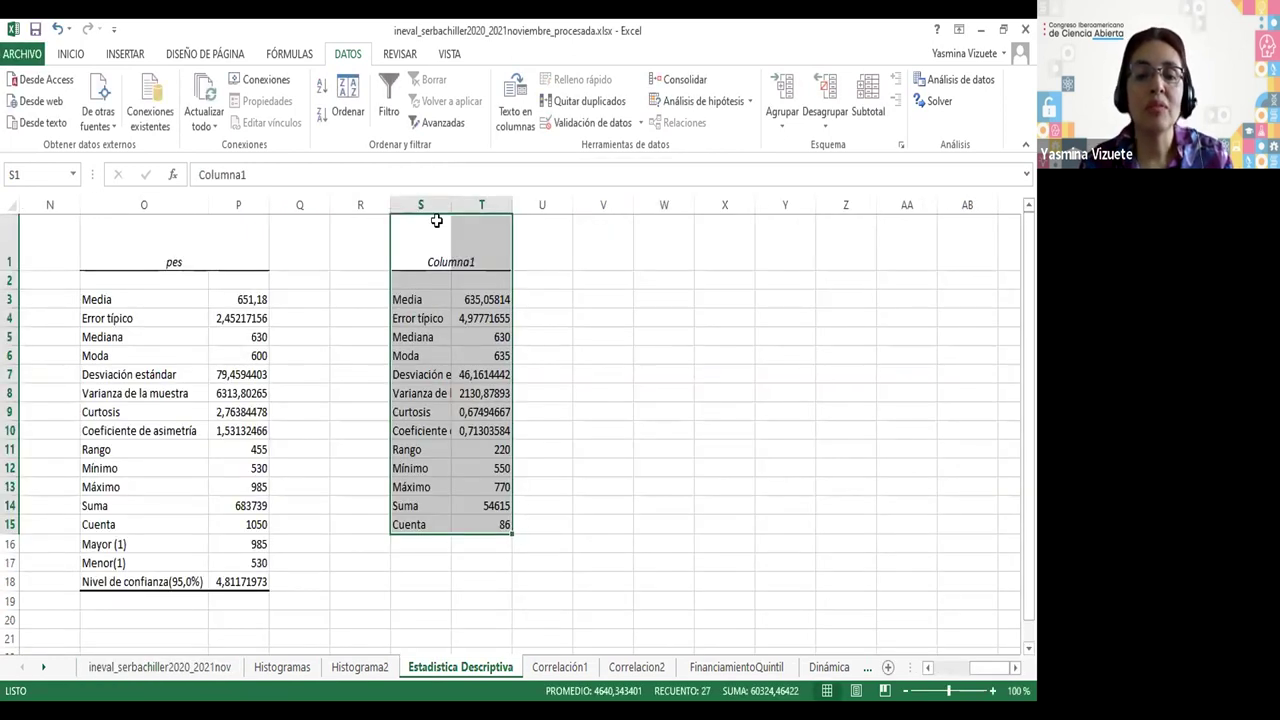
# - Autofit the widths of columns S and T to the new statistics table
pyautogui.doubleClick(513, 205)
pyautogui.doubleClick(587, 206)
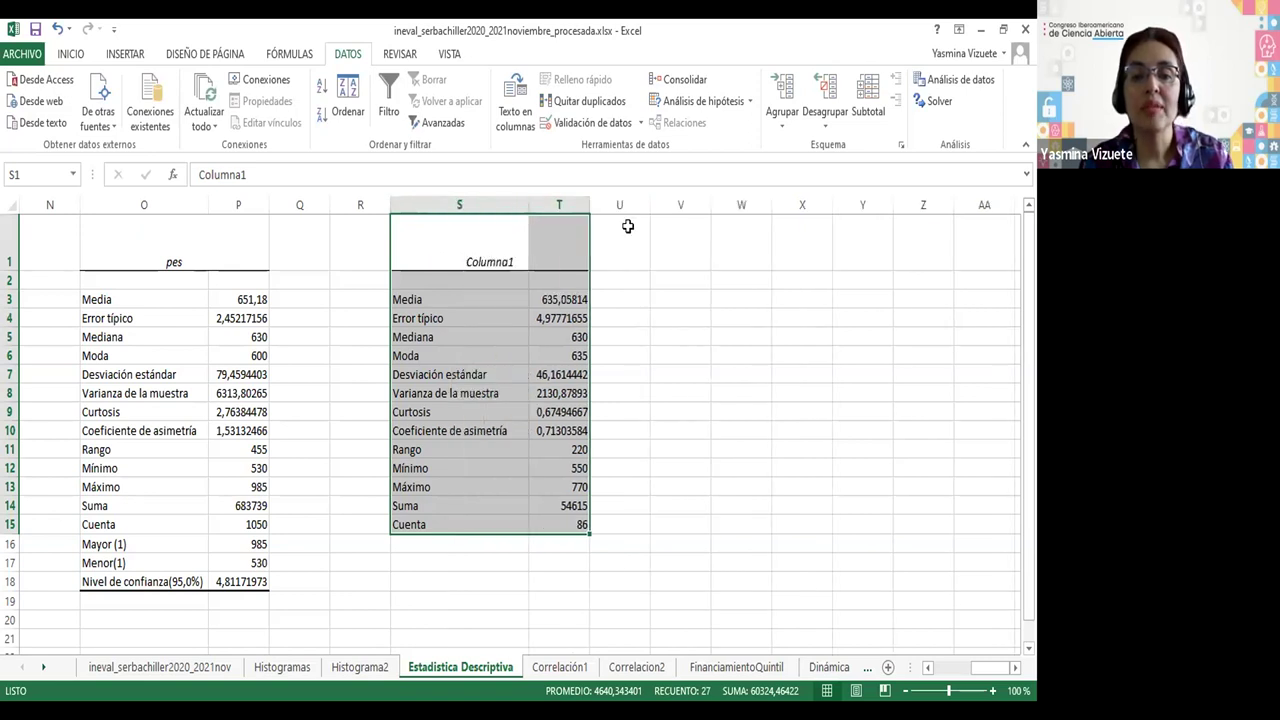
pyautogui.click(697, 429)
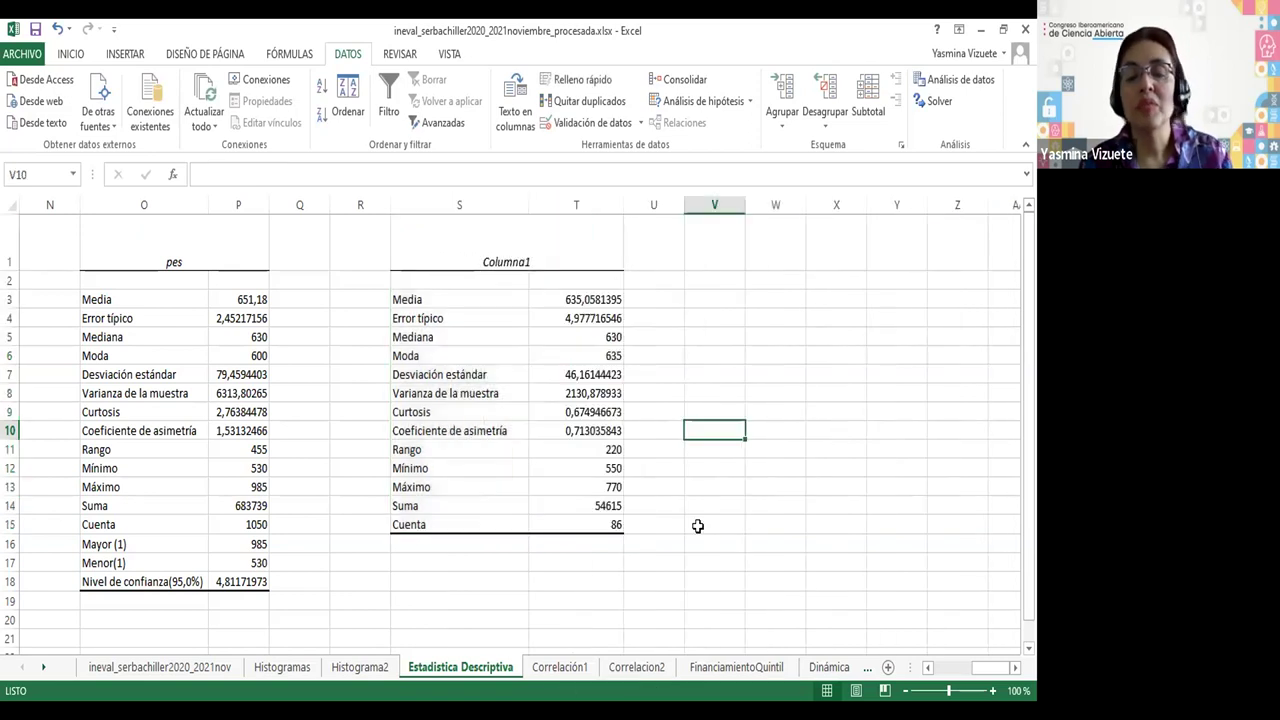
# - Replace the new statistics table's heading in S1 with "Nota de postulacion"
pyautogui.click(481, 257)
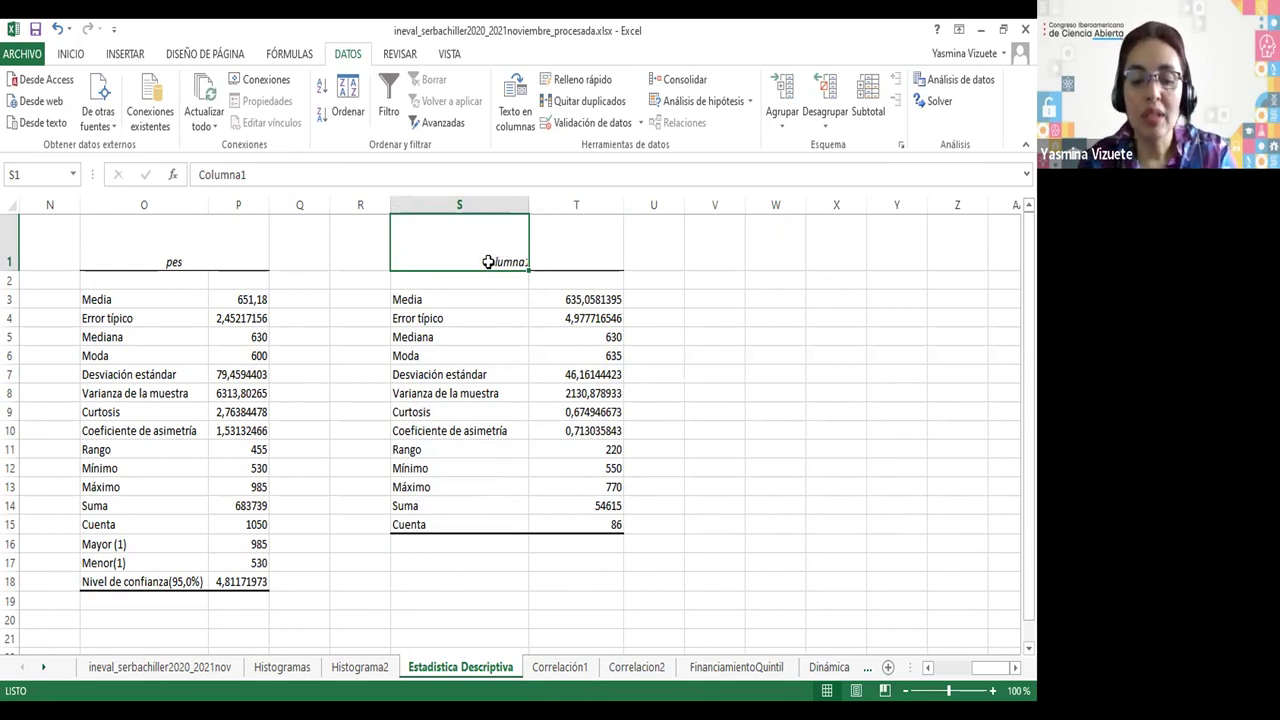
pyautogui.write('Nota de po')
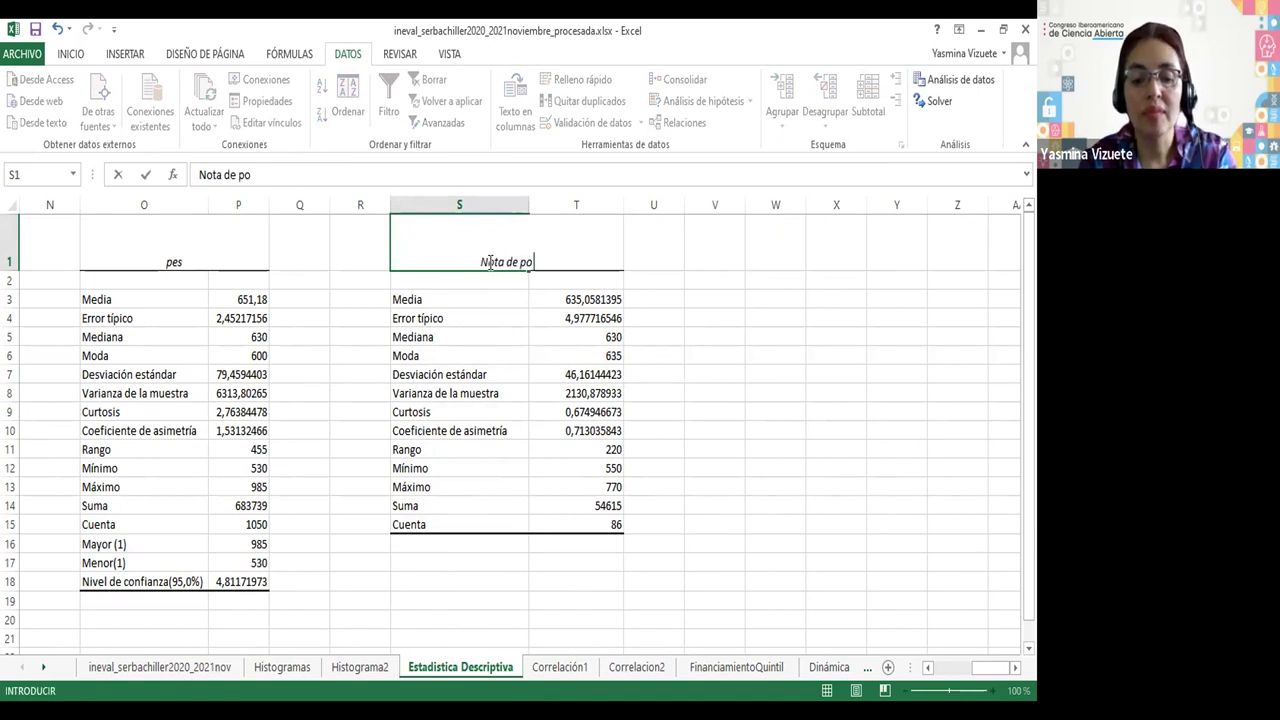
pyautogui.write('stulacion')
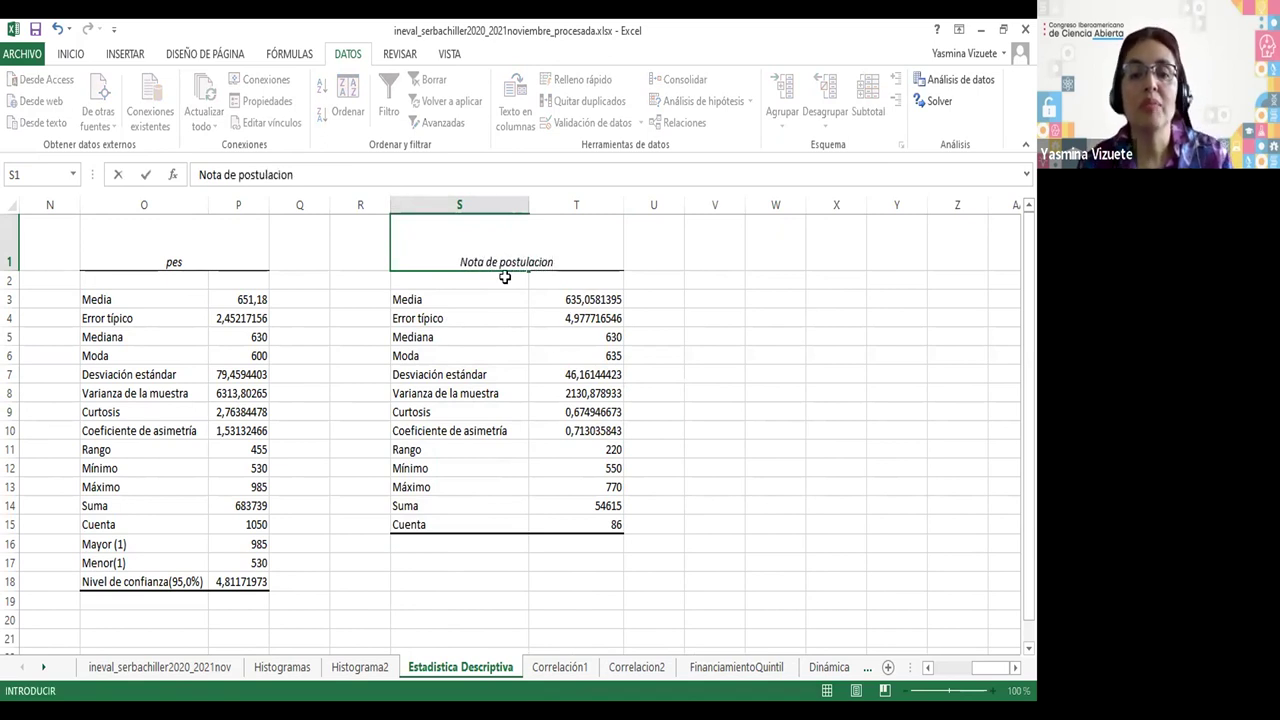
pyautogui.press('Return')
pyautogui.click(651, 372)
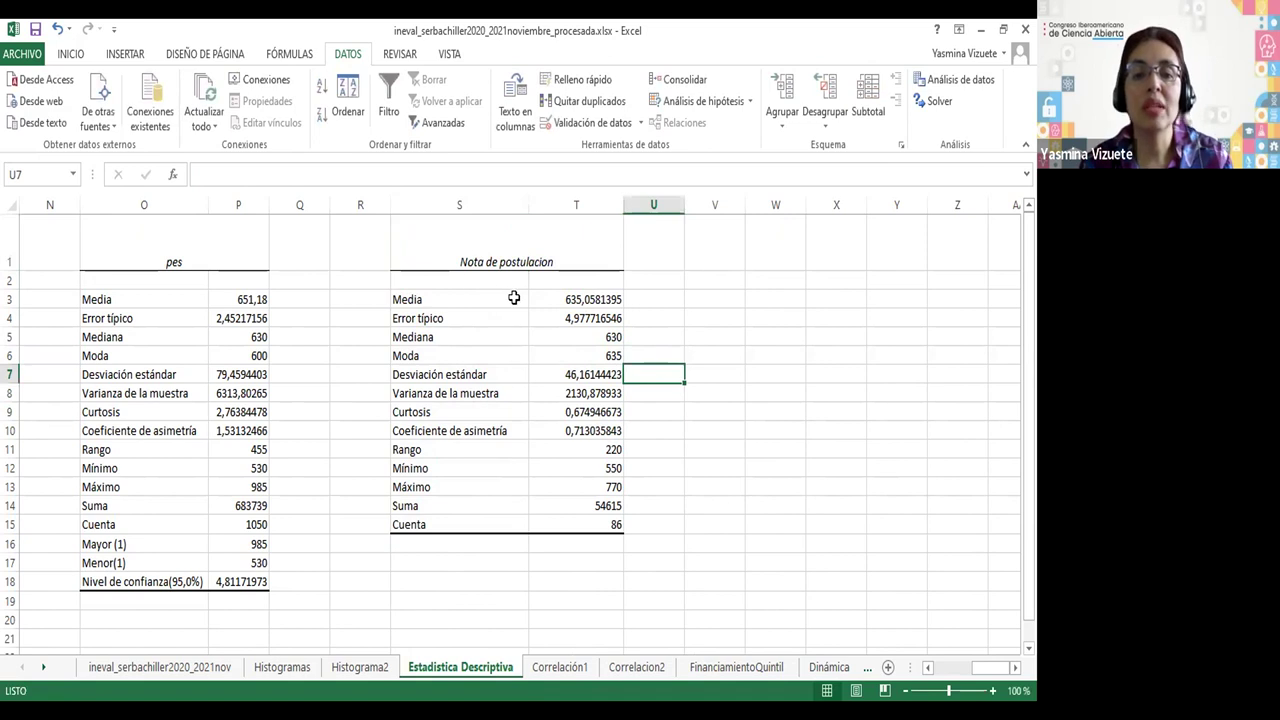
# - Examine the Media, Mediana and Moda rows of the Nota de postulacion table
pyautogui.click(513, 298)
pyautogui.moveTo(491, 337); pyautogui.dragTo(613, 354)
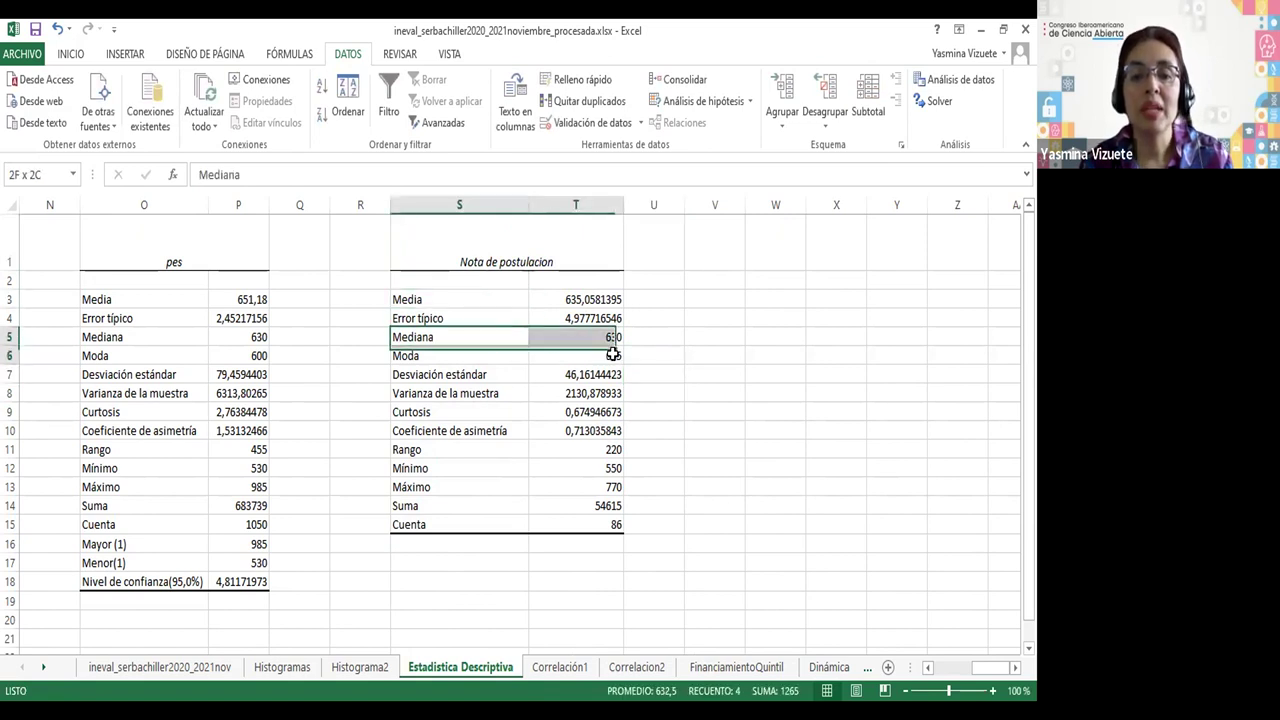
pyautogui.click(486, 354)
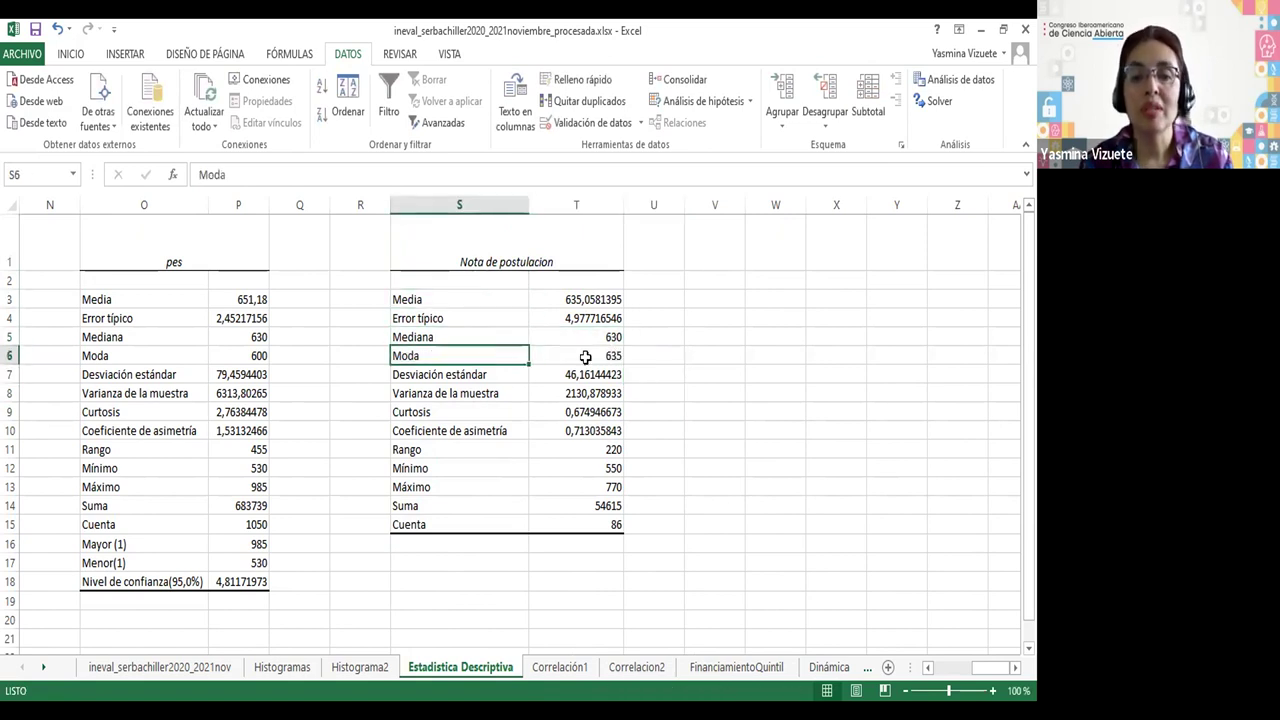
pyautogui.moveTo(486, 354); pyautogui.dragTo(606, 365)
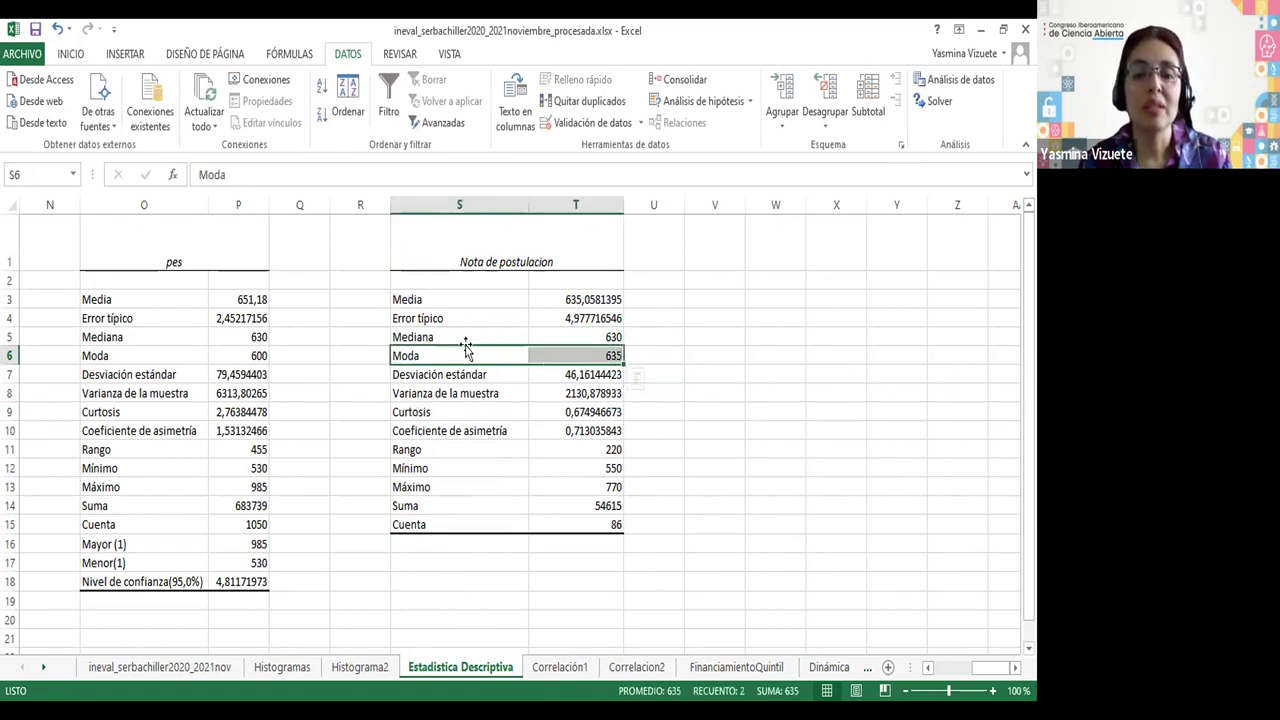
# - Examine the Desviación estándar, Varianza de la muestra and Curtosis rows of the Nota de postulacion table
pyautogui.moveTo(488, 375); pyautogui.dragTo(588, 380)
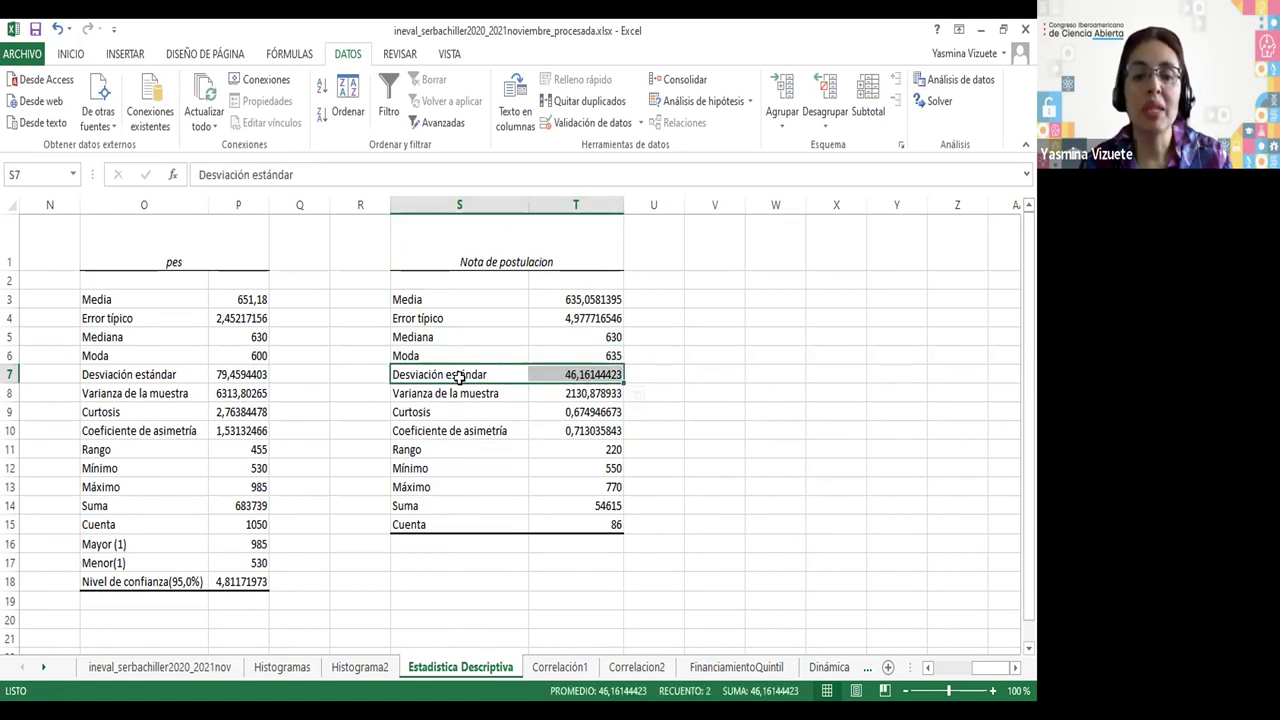
pyautogui.moveTo(460, 394); pyautogui.dragTo(543, 394)
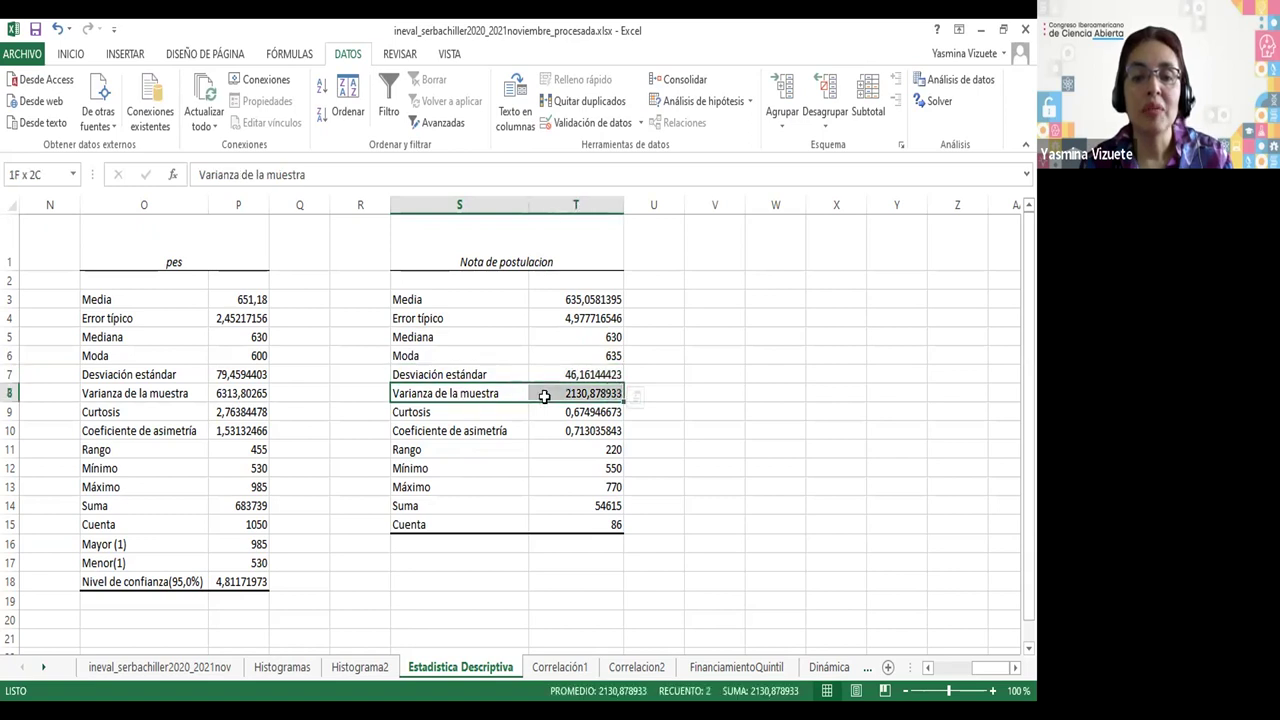
pyautogui.moveTo(466, 412); pyautogui.dragTo(571, 411)
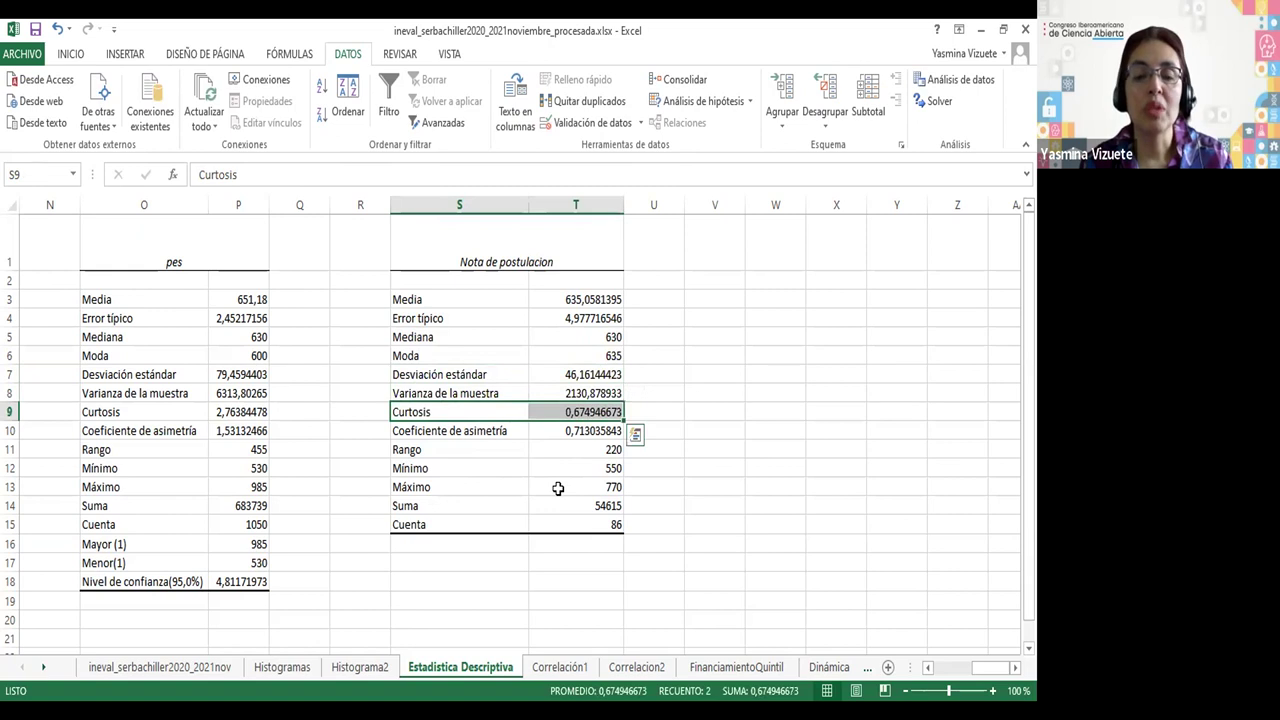
# - Examine the Rango, Mínimo, Máximo, Suma and Cuenta rows of the Nota de postulacion table
pyautogui.moveTo(452, 451); pyautogui.dragTo(574, 449)
pyautogui.click(588, 450)
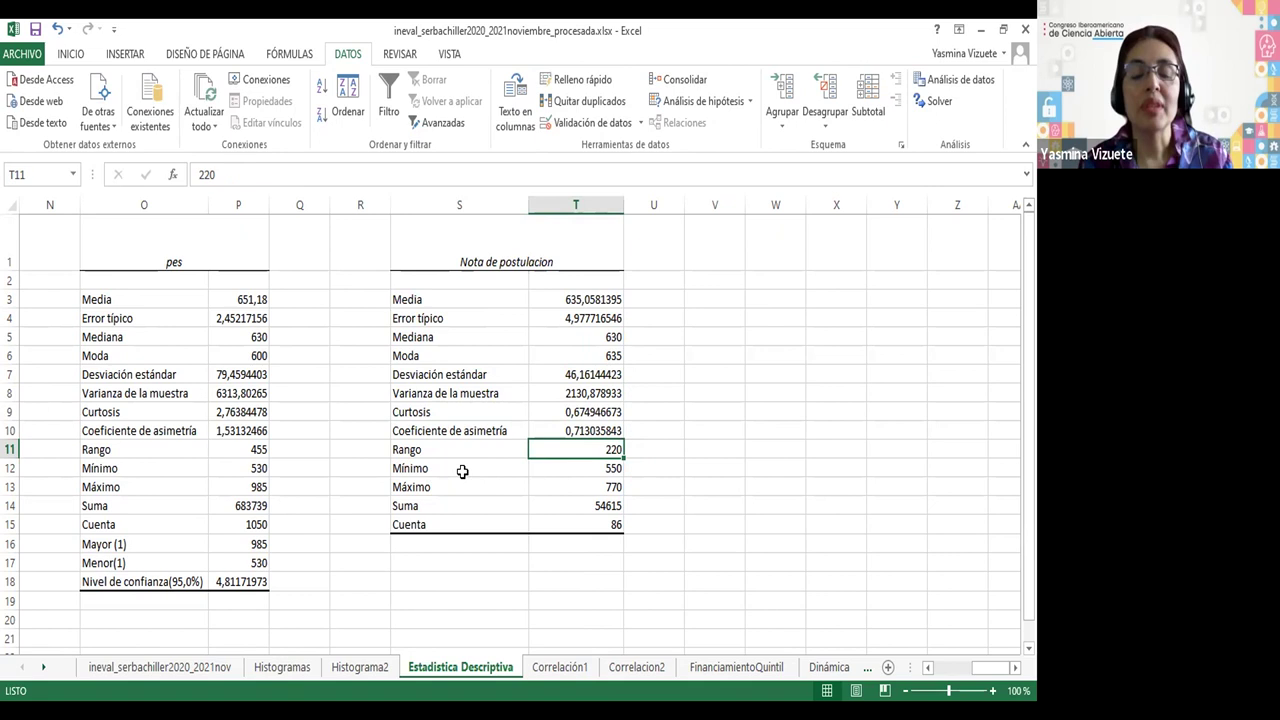
pyautogui.moveTo(464, 469); pyautogui.dragTo(575, 481)
pyautogui.click(571, 484)
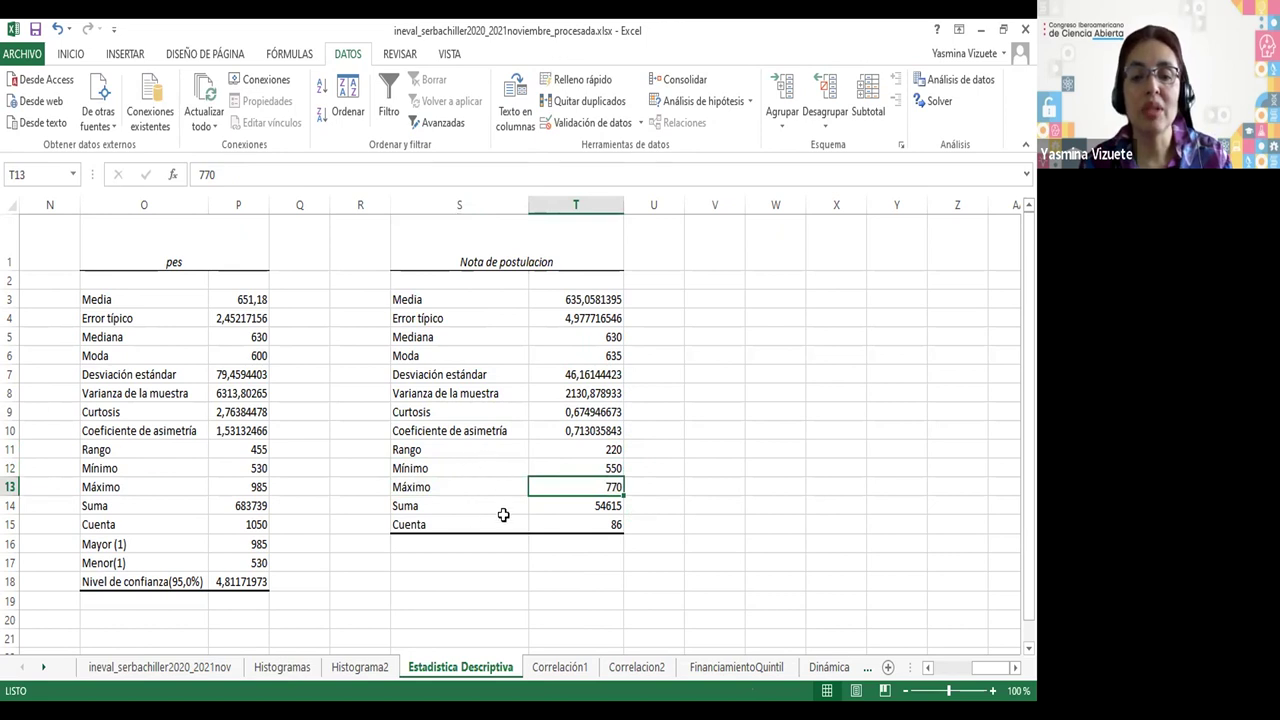
pyautogui.moveTo(450, 526); pyautogui.dragTo(575, 522)
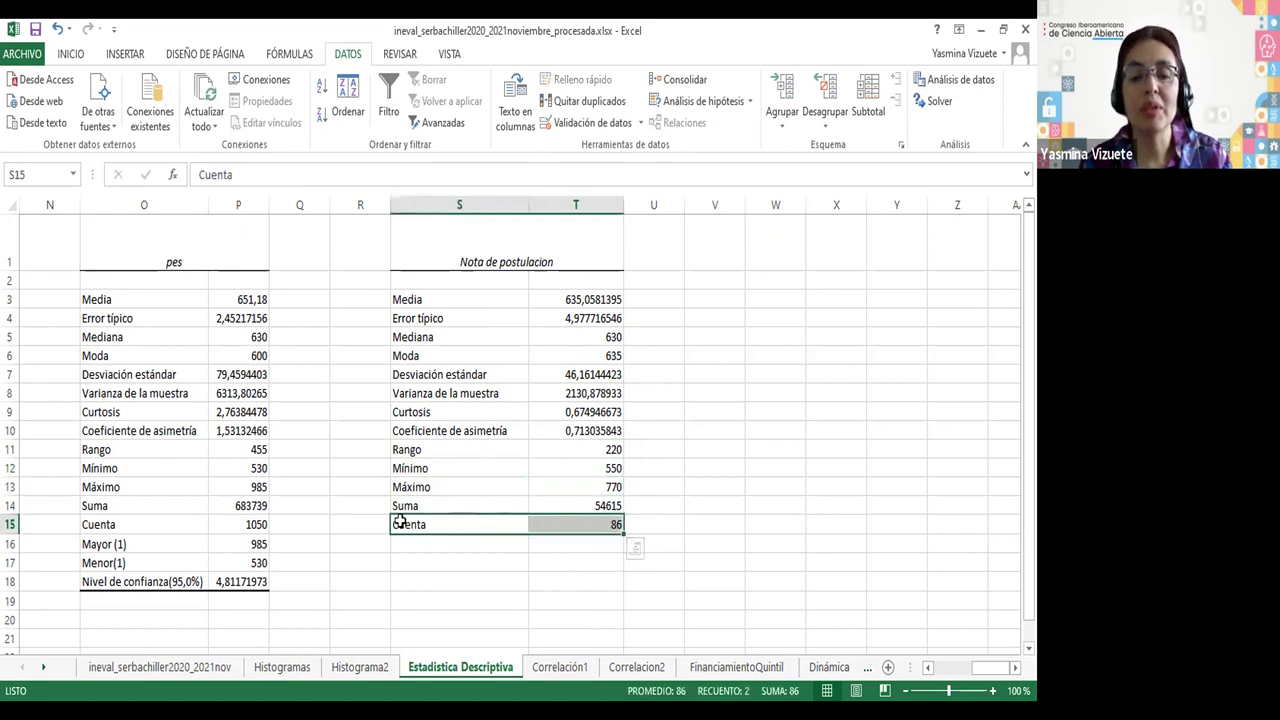
pyautogui.moveTo(517, 452); pyautogui.dragTo(585, 450)
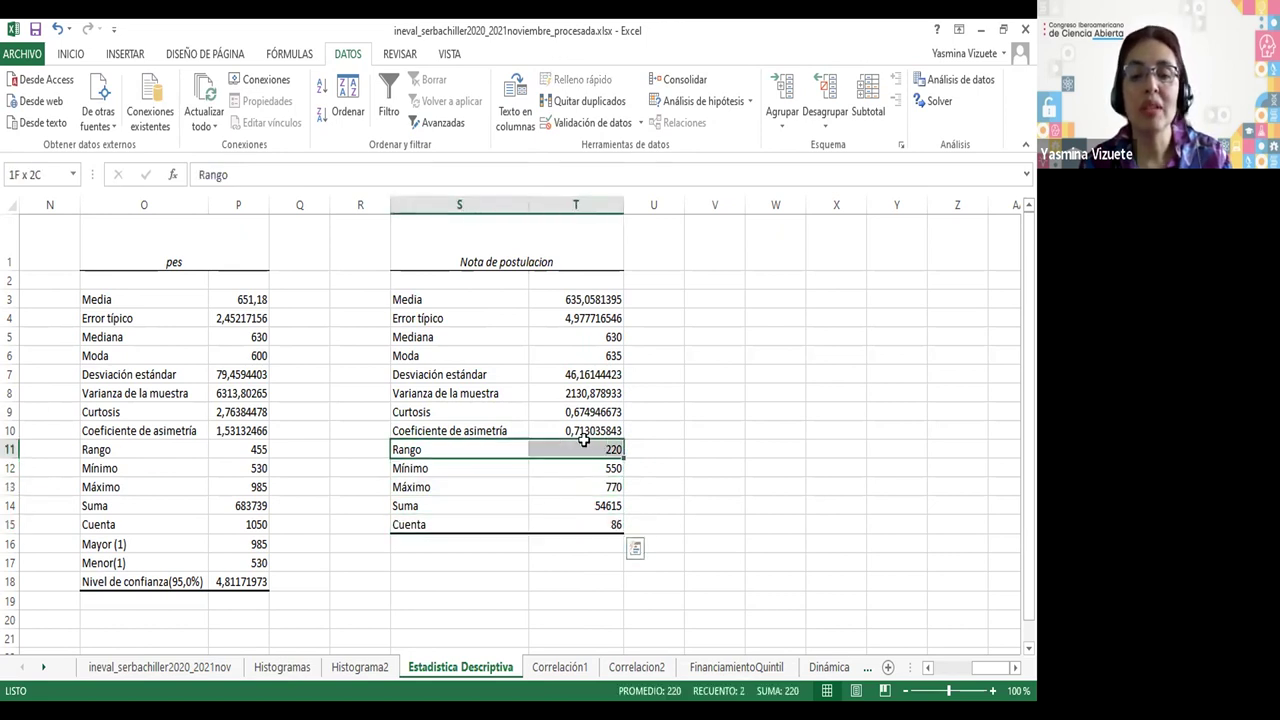
pyautogui.moveTo(515, 526); pyautogui.dragTo(575, 524)
pyautogui.click(575, 524)
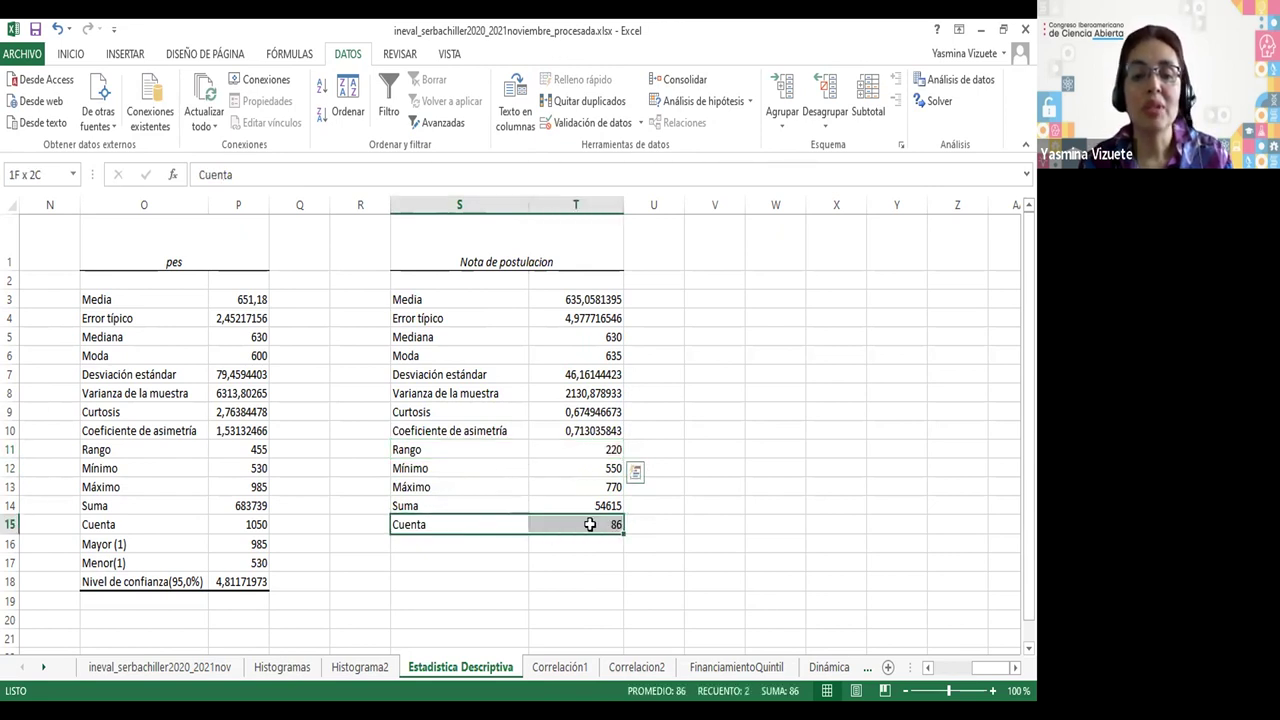
pyautogui.click(529, 506)
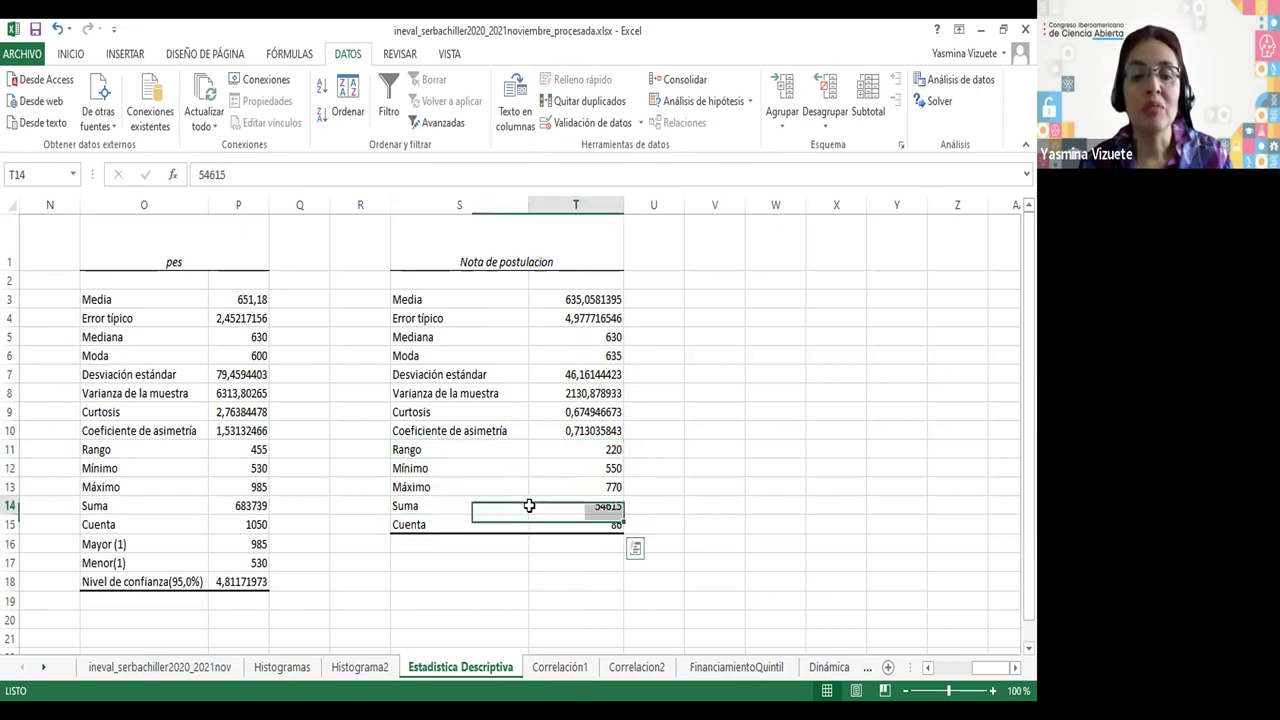
# - Review the other descriptive statistics tables on the sheet, from the socioeconomic index and quintil to isec and pes
pyautogui.click(218, 487)
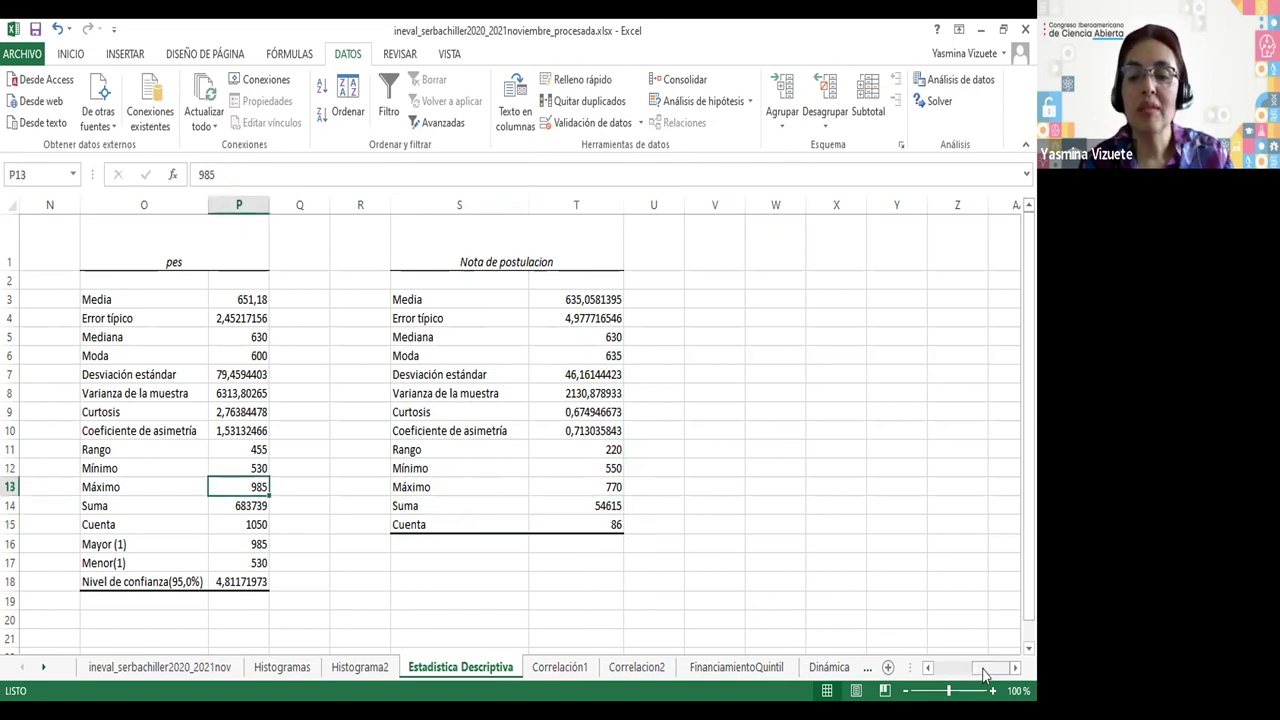
pyautogui.click(947, 681)
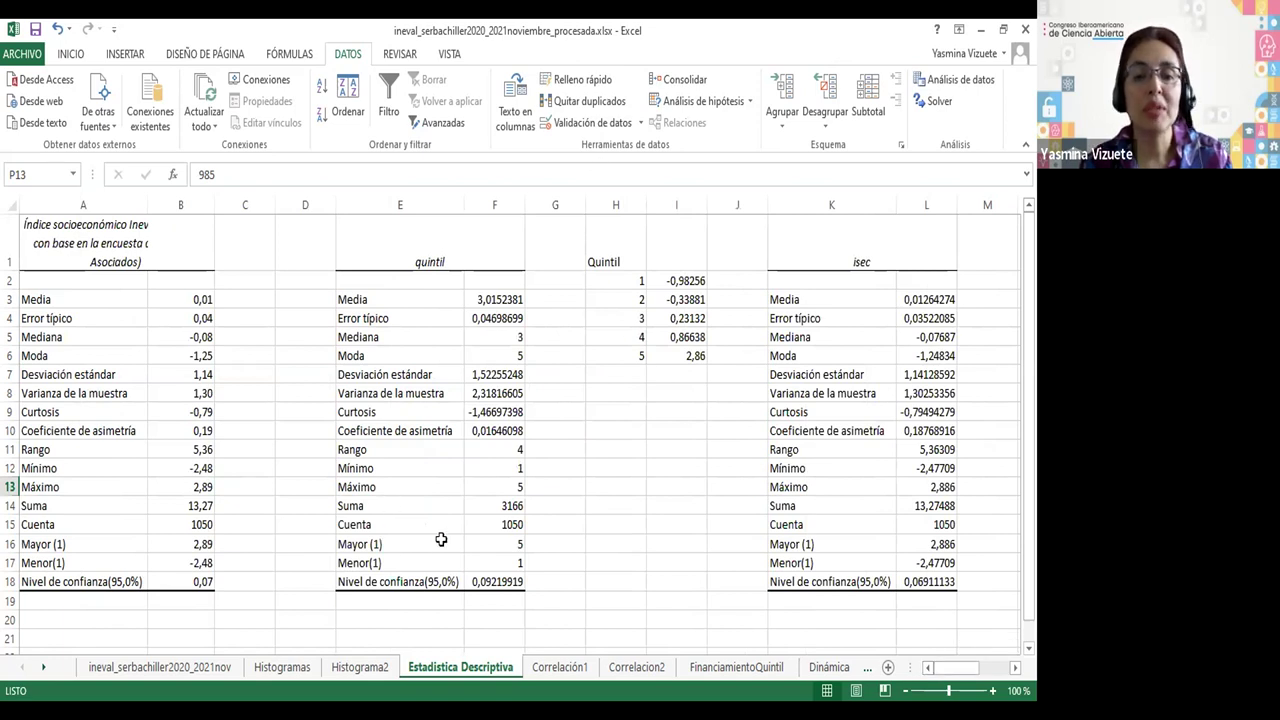
pyautogui.moveTo(978, 677); pyautogui.dragTo(1000, 668)
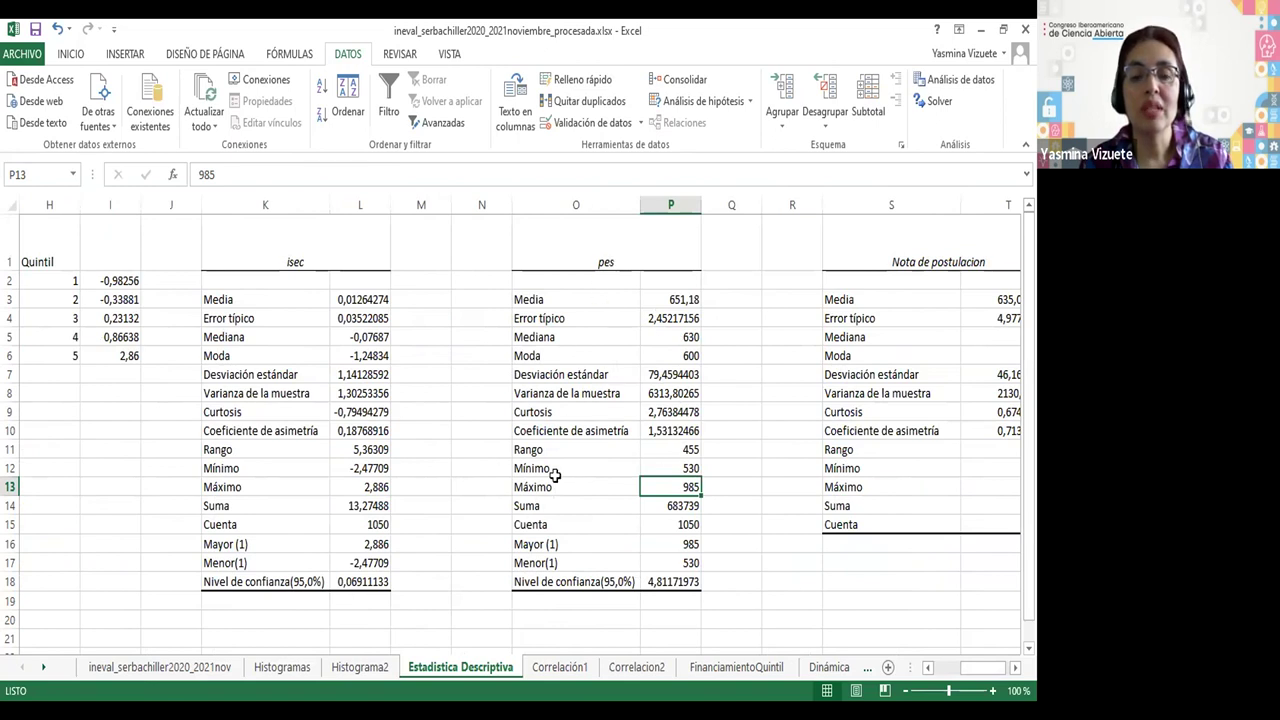
# - Open the Correlación1 sheet and examine its socioeconomic index (isec) and exam grade (inev) columns
pyautogui.click(560, 667)
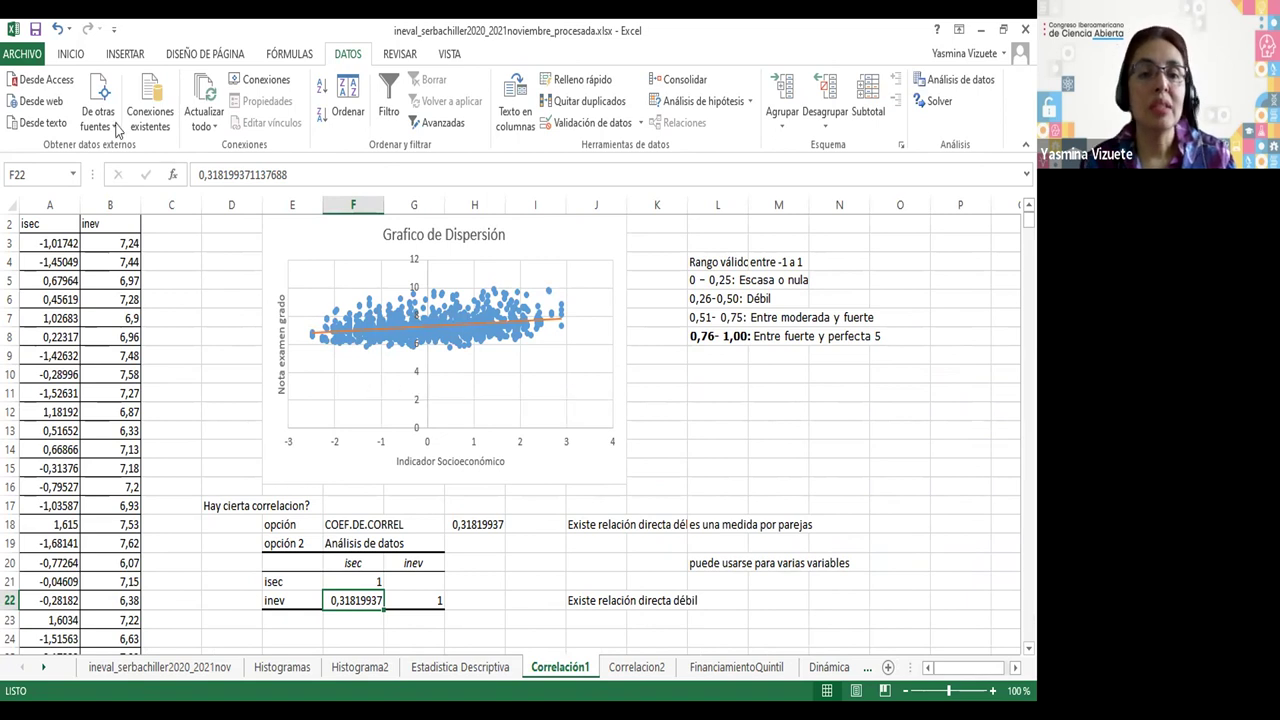
pyautogui.scroll(1, 42, 250)
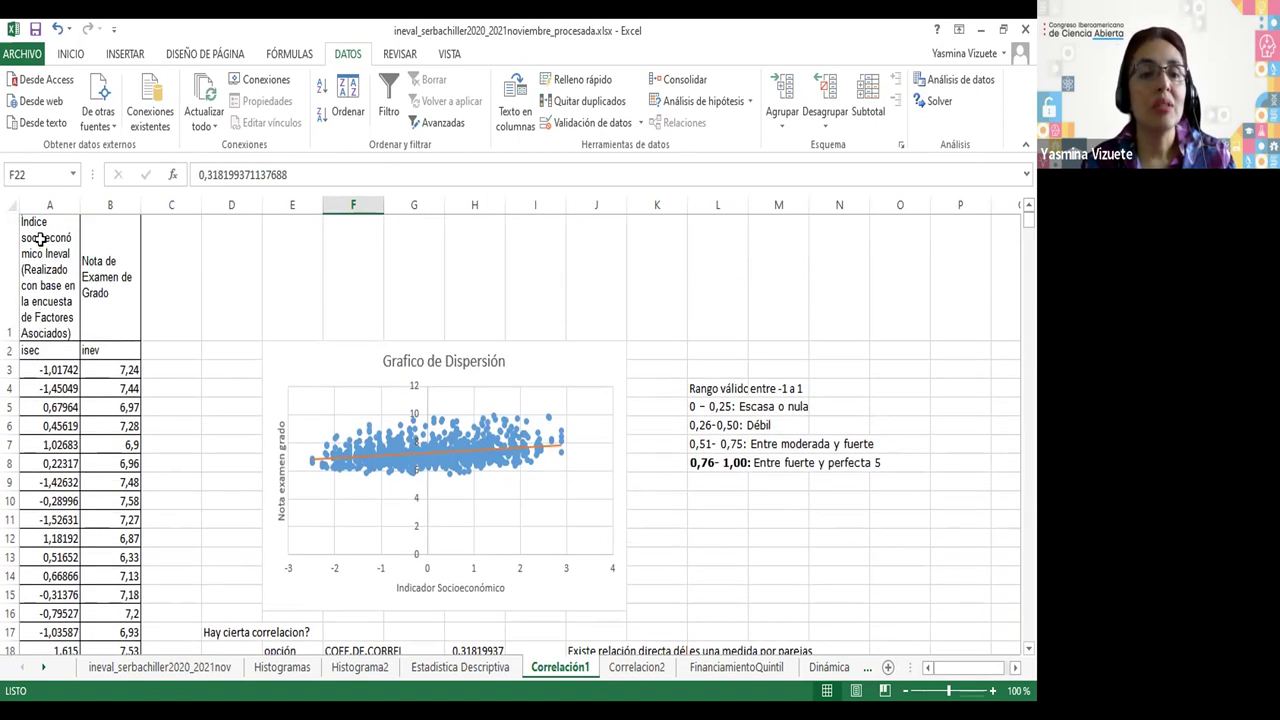
pyautogui.click(42, 278)
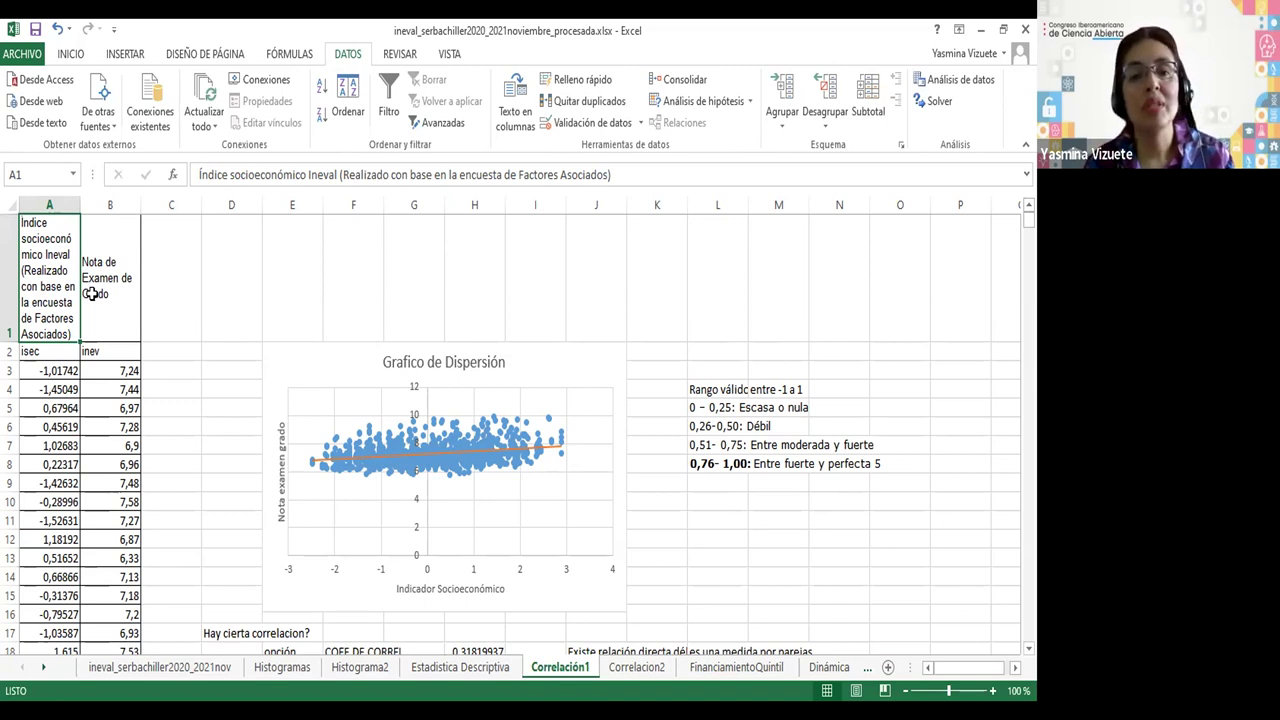
pyautogui.click(108, 302)
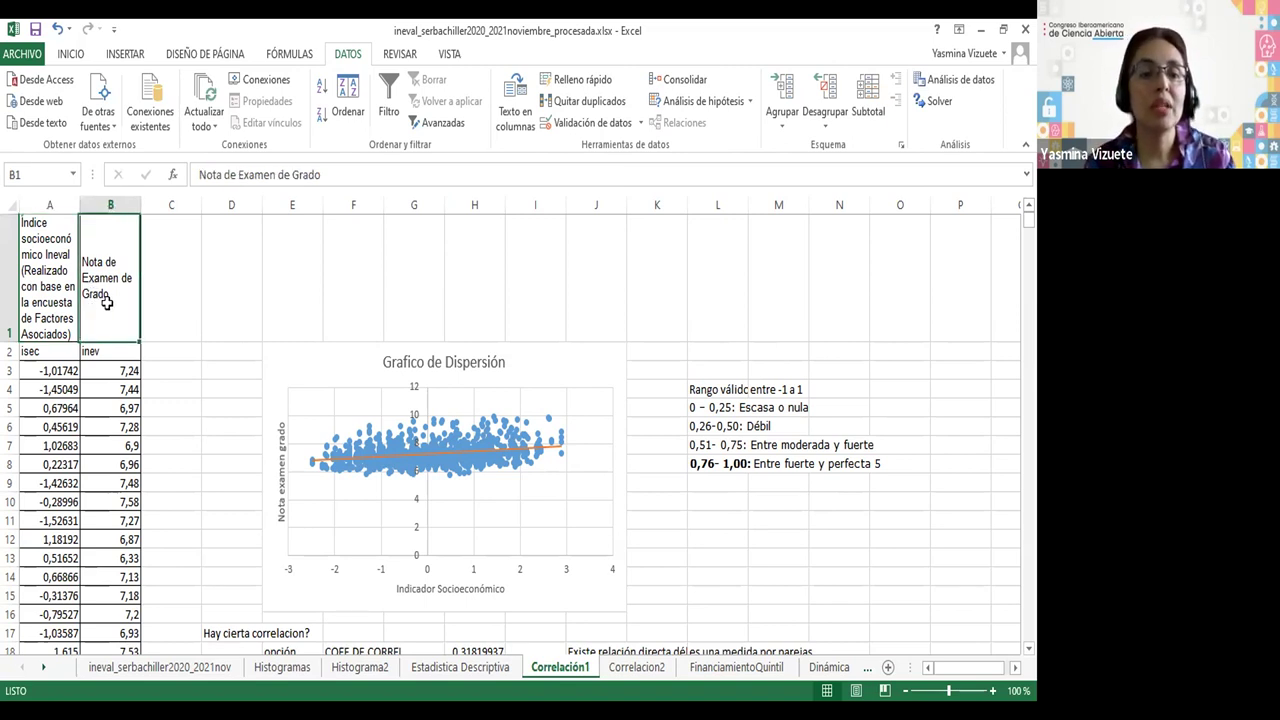
pyautogui.click(50, 357)
pyautogui.scroll(-1, 68, 432)
pyautogui.scroll(1, 68, 434)
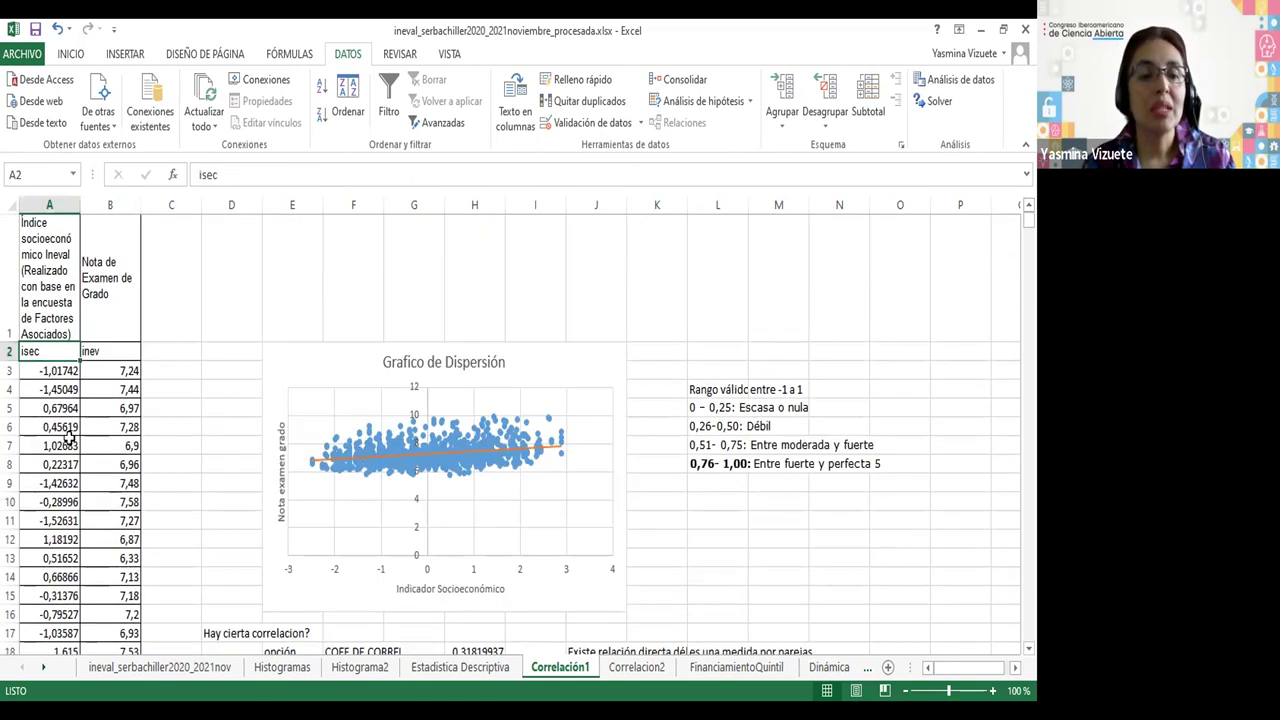
pyautogui.scroll(-8, 68, 432)
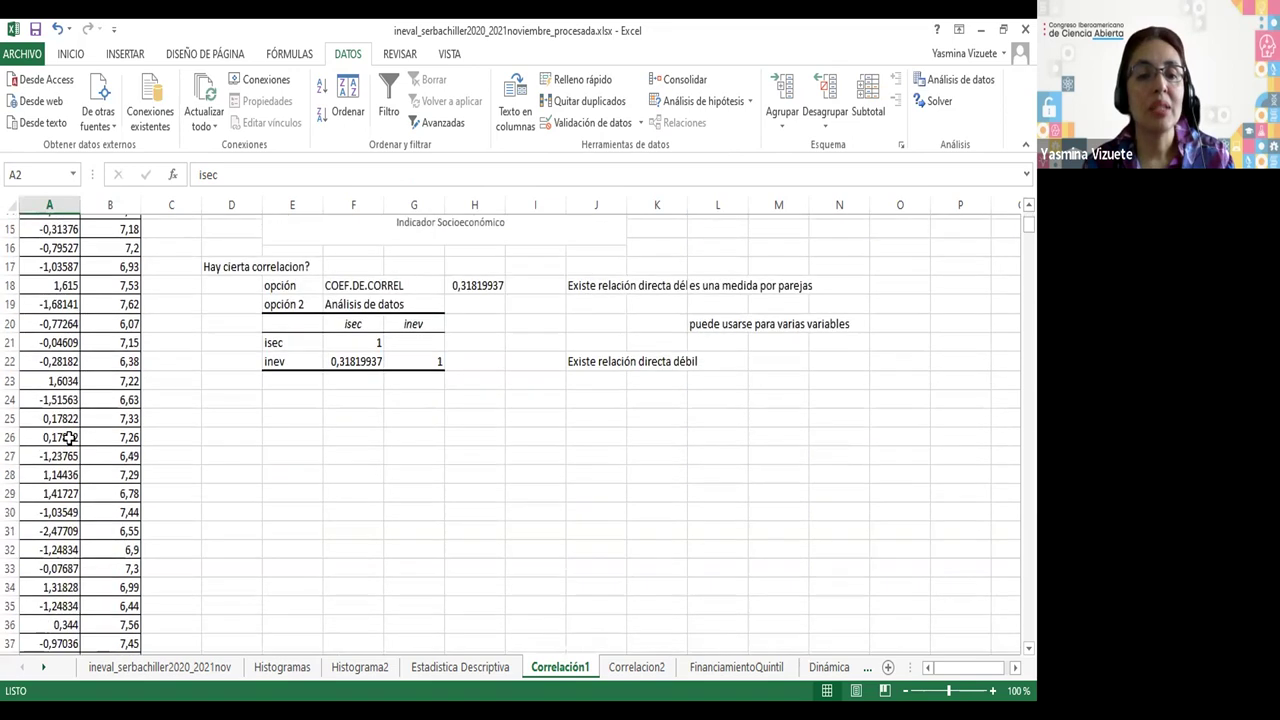
pyautogui.scroll(5, 68, 433)
pyautogui.scroll(3, 68, 433)
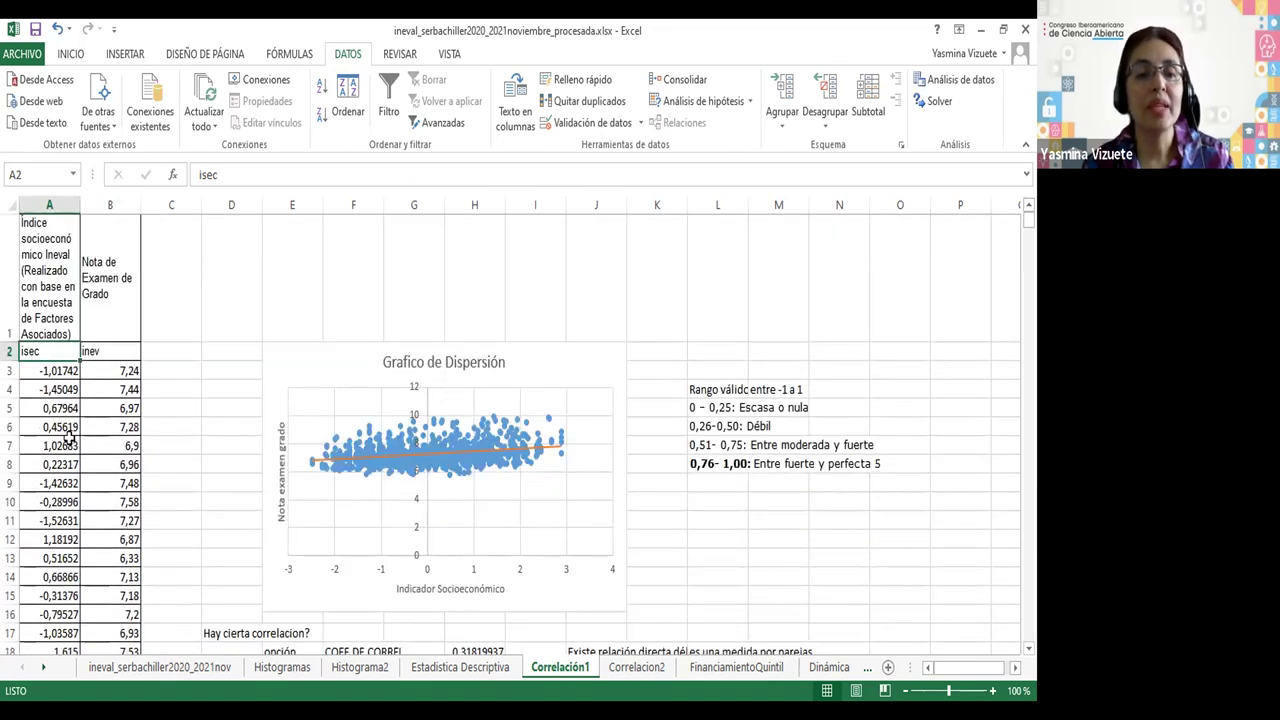
pyautogui.scroll(-2, 68, 434)
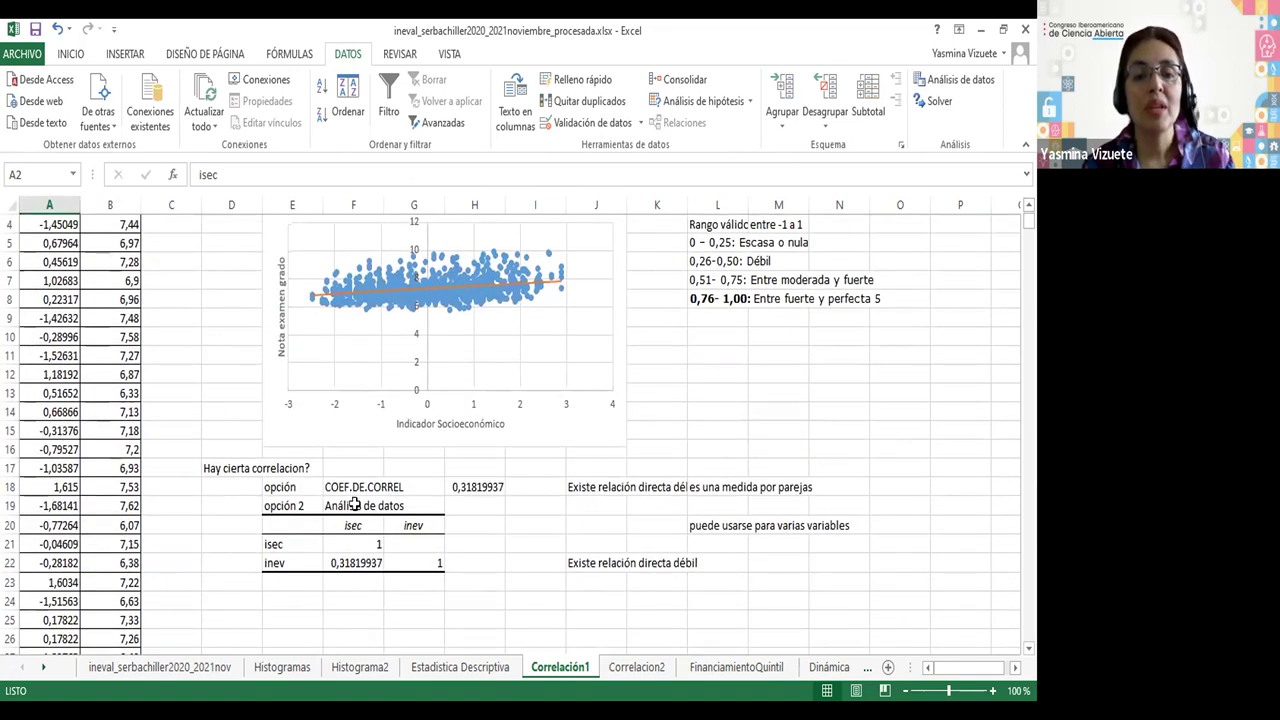
# - Examine the Grafico de Dispersión chart of exam grade against the socioeconomic indicator
pyautogui.click(359, 340)
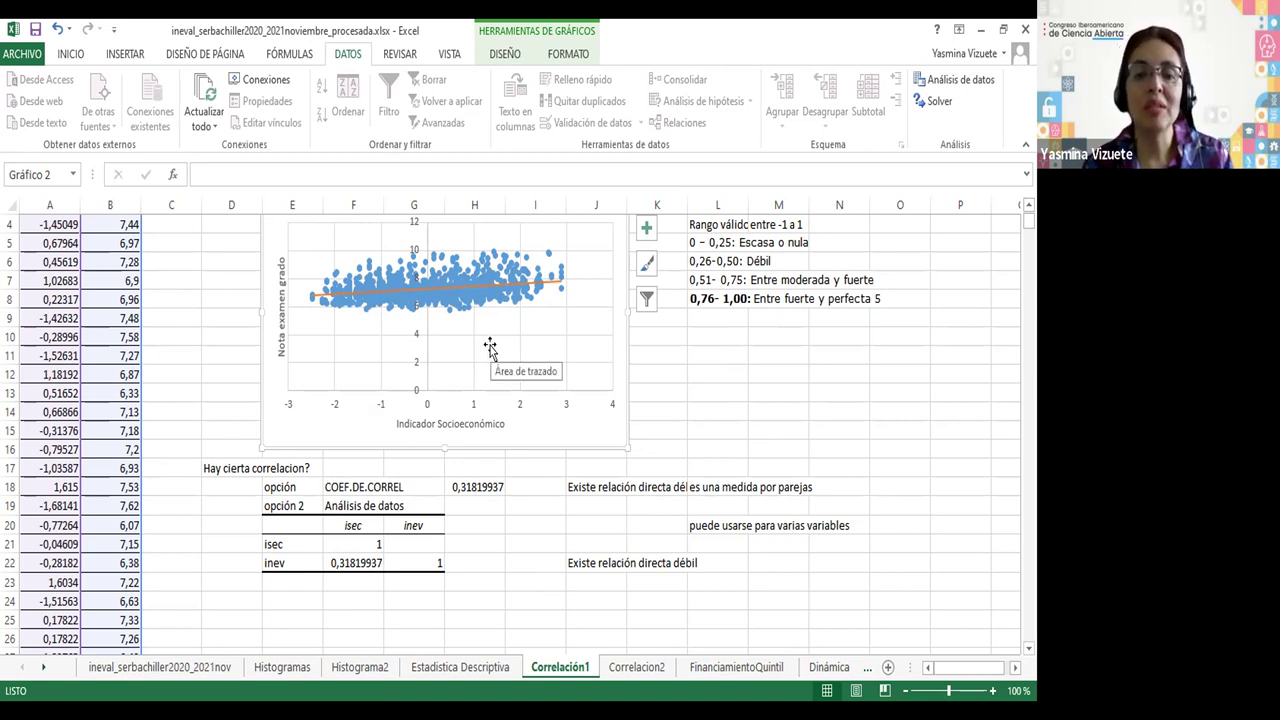
pyautogui.scroll(1, 490, 350)
pyautogui.scroll(-1, 487, 400)
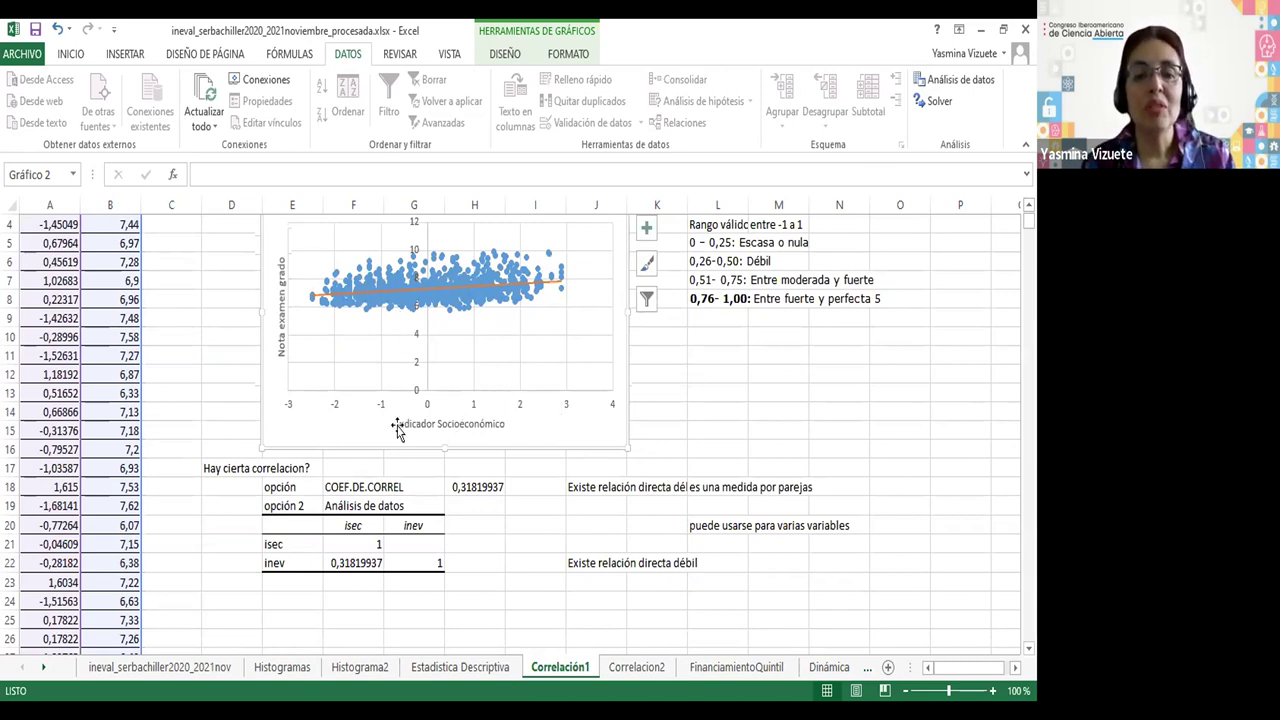
# - Inspect the COEF.DE.CORREL option and the Matriz1 and Matriz2 function arguments of its formula in H18
pyautogui.click(339, 487)
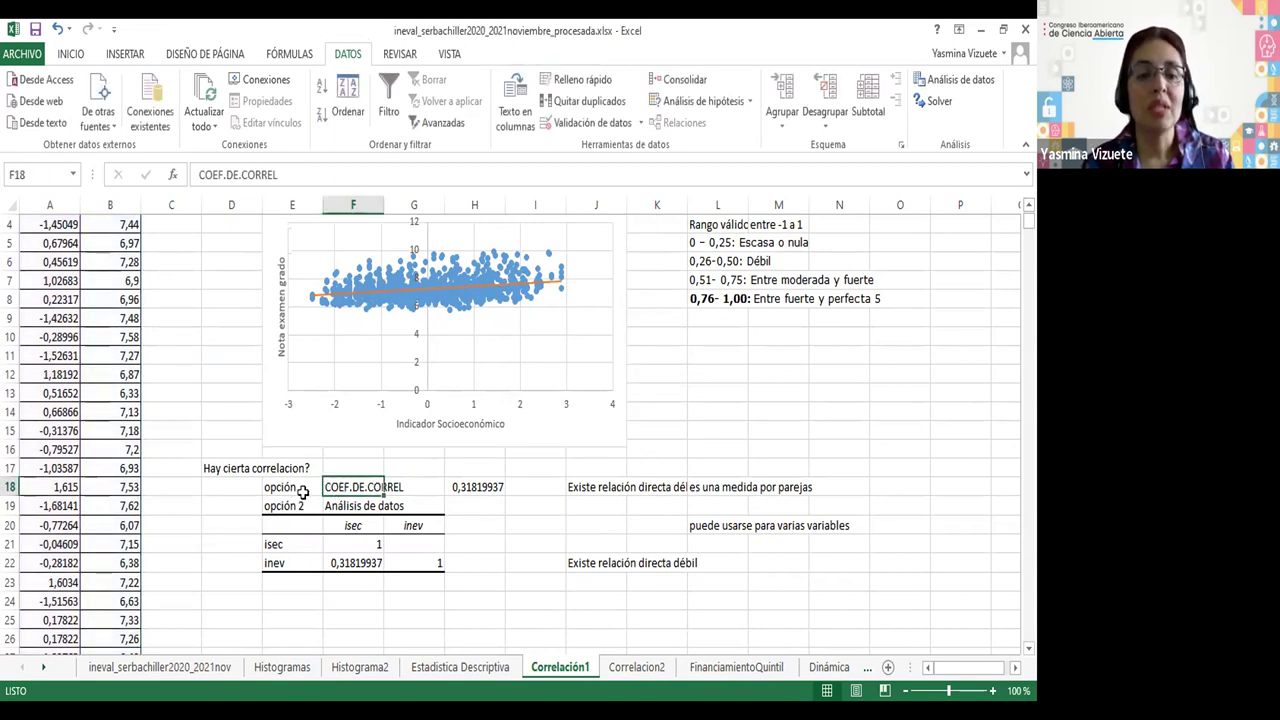
pyautogui.click(304, 487)
pyautogui.click(378, 487)
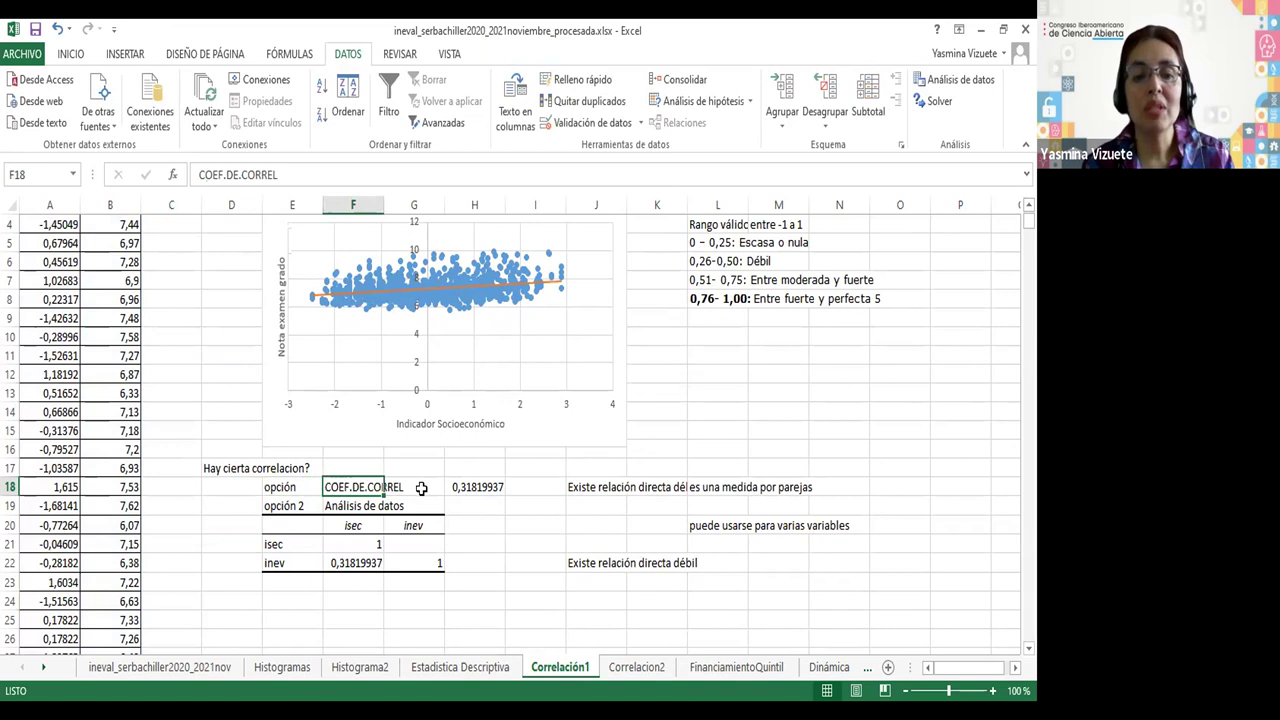
pyautogui.click(458, 487)
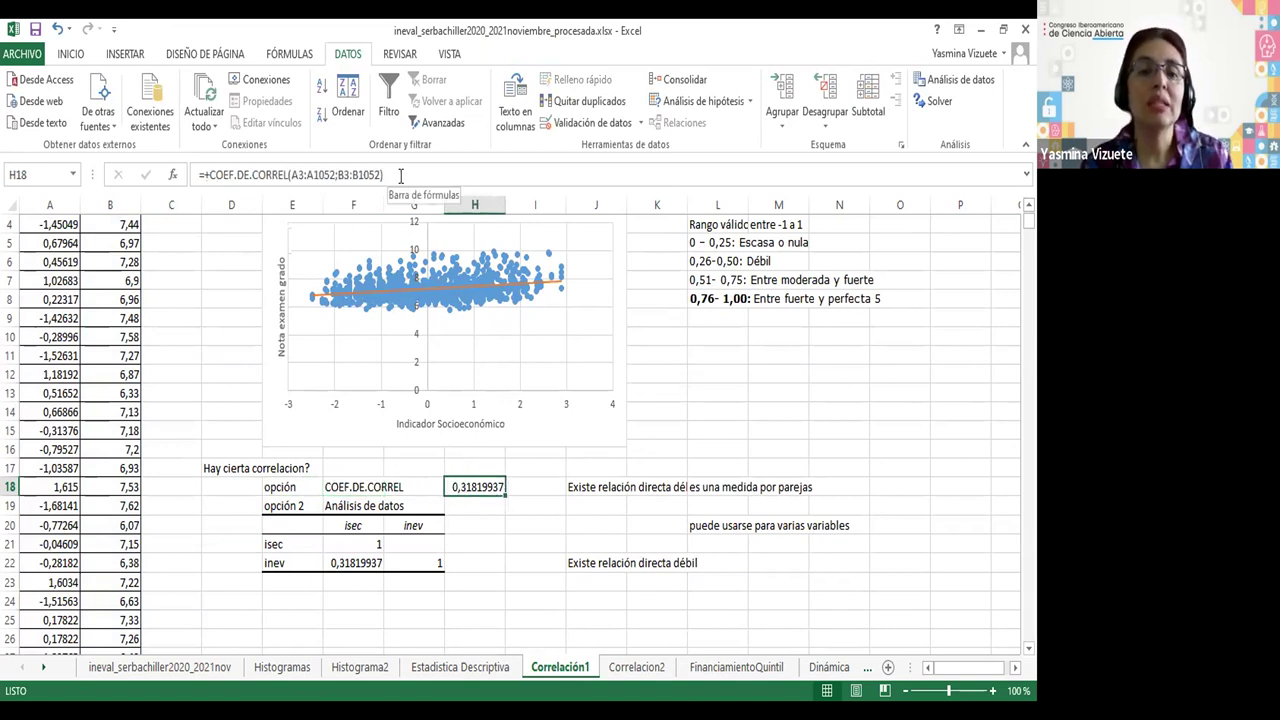
pyautogui.click(209, 176)
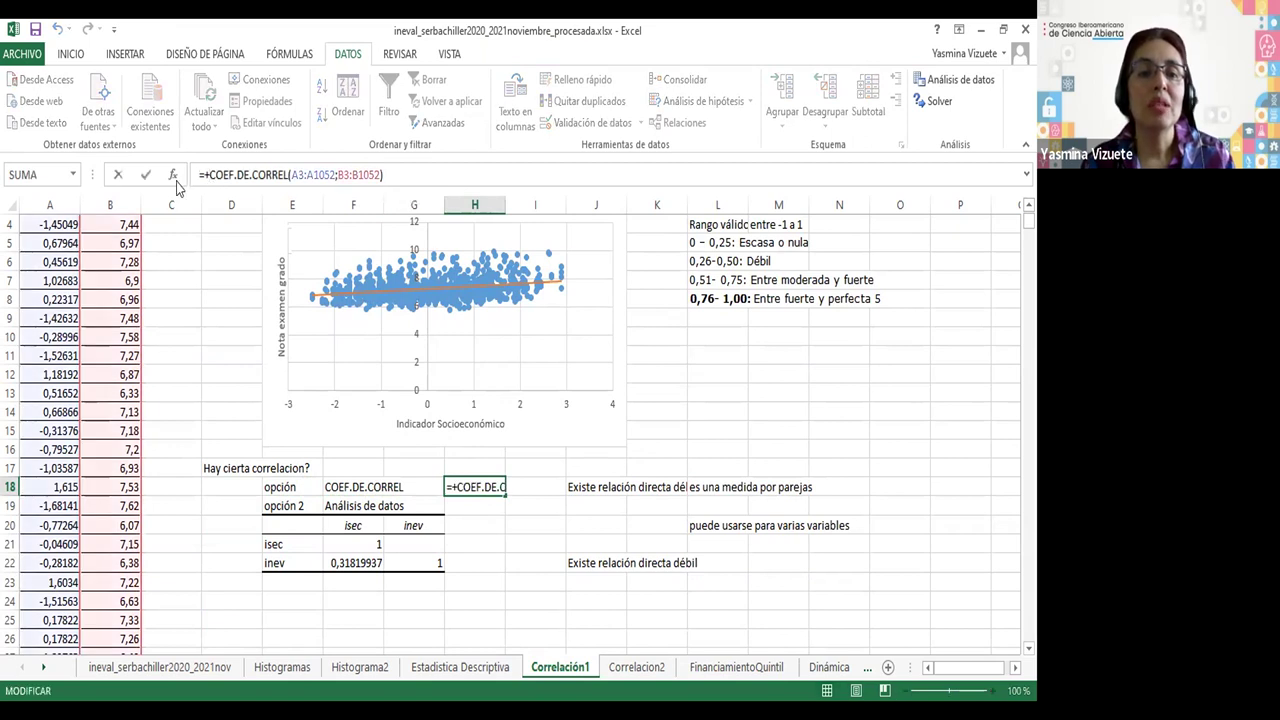
pyautogui.click(175, 180)
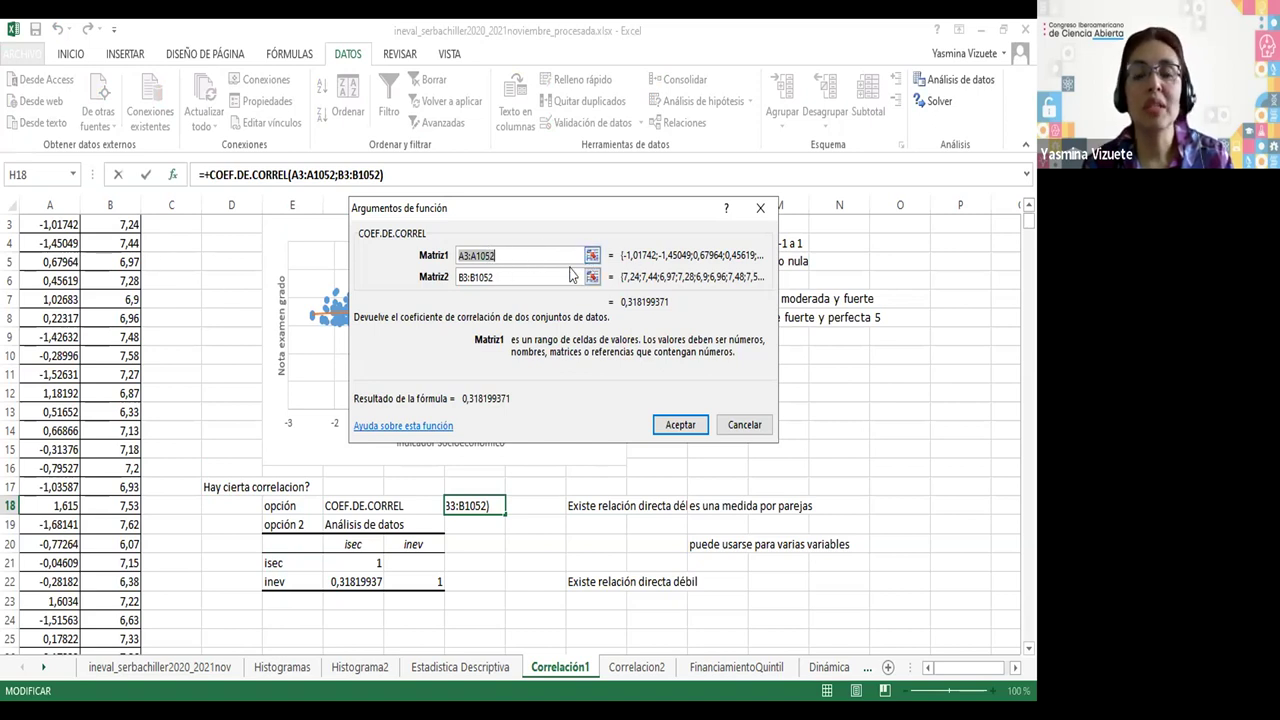
pyautogui.click(508, 276)
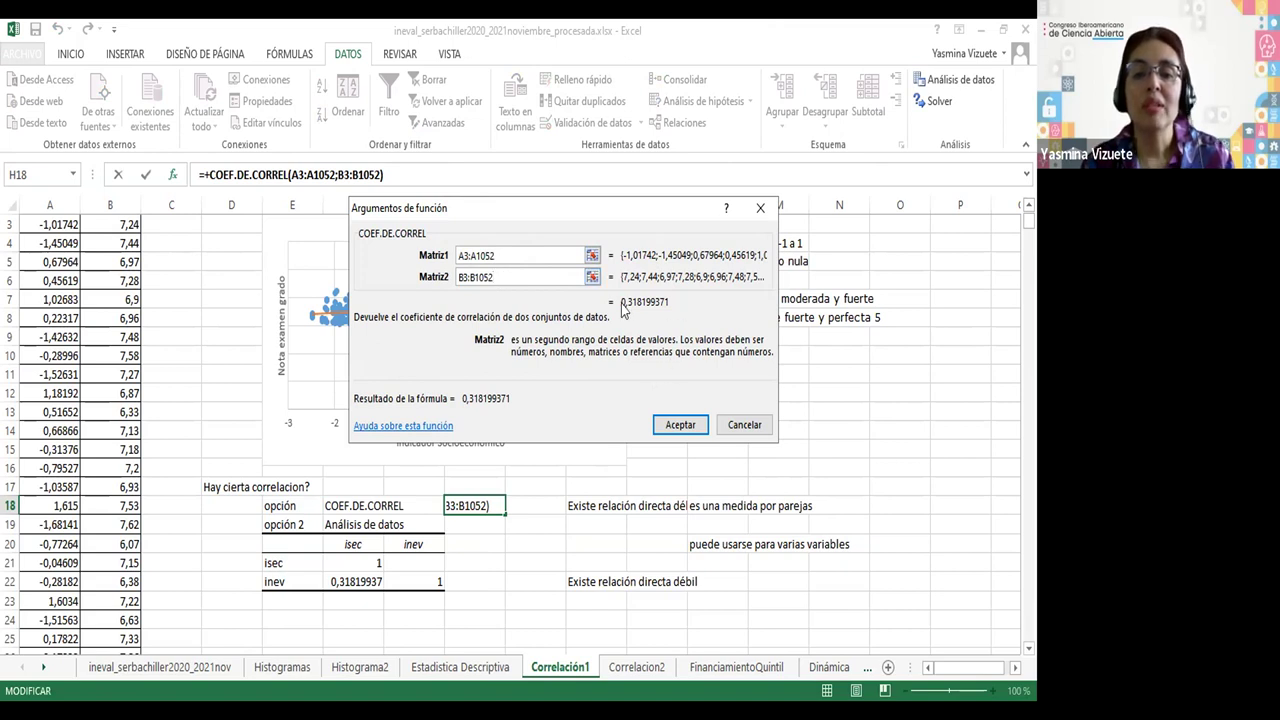
pyautogui.click(688, 428)
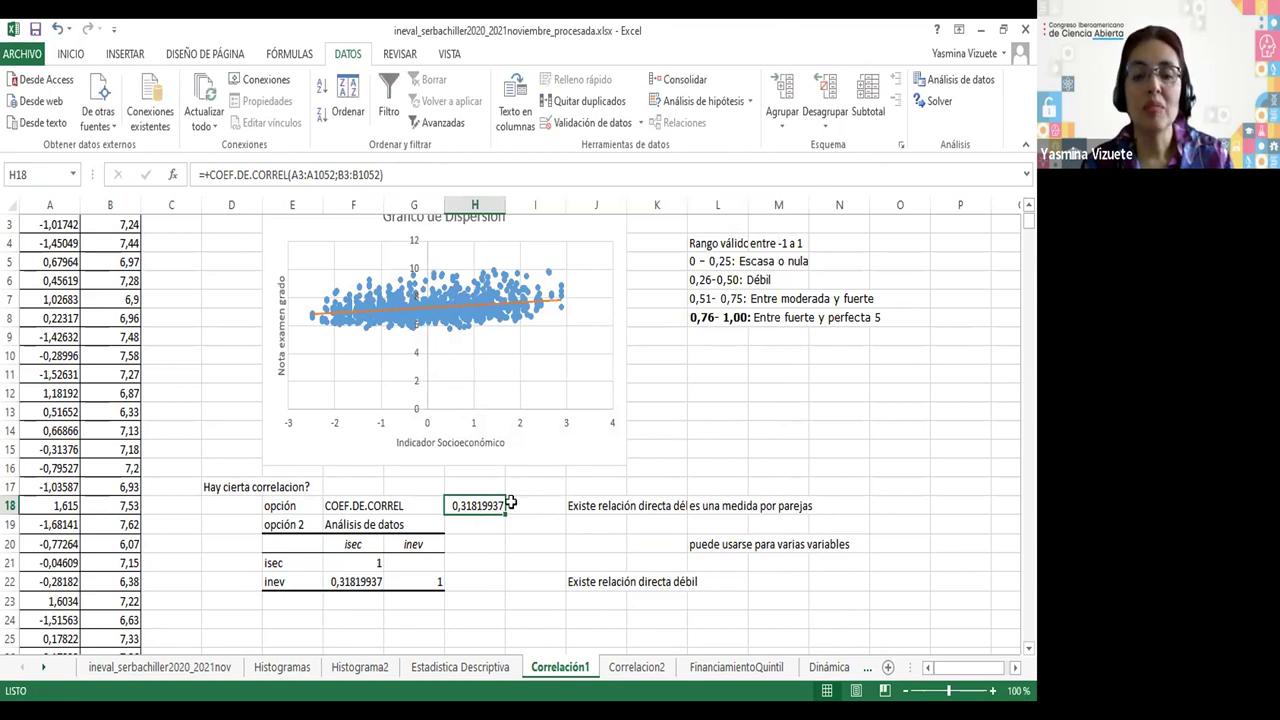
# - Examine the correlation strength scale in L4:L8, focusing on the 0,26-0,50 band
pyautogui.moveTo(724, 246); pyautogui.dragTo(723, 317)
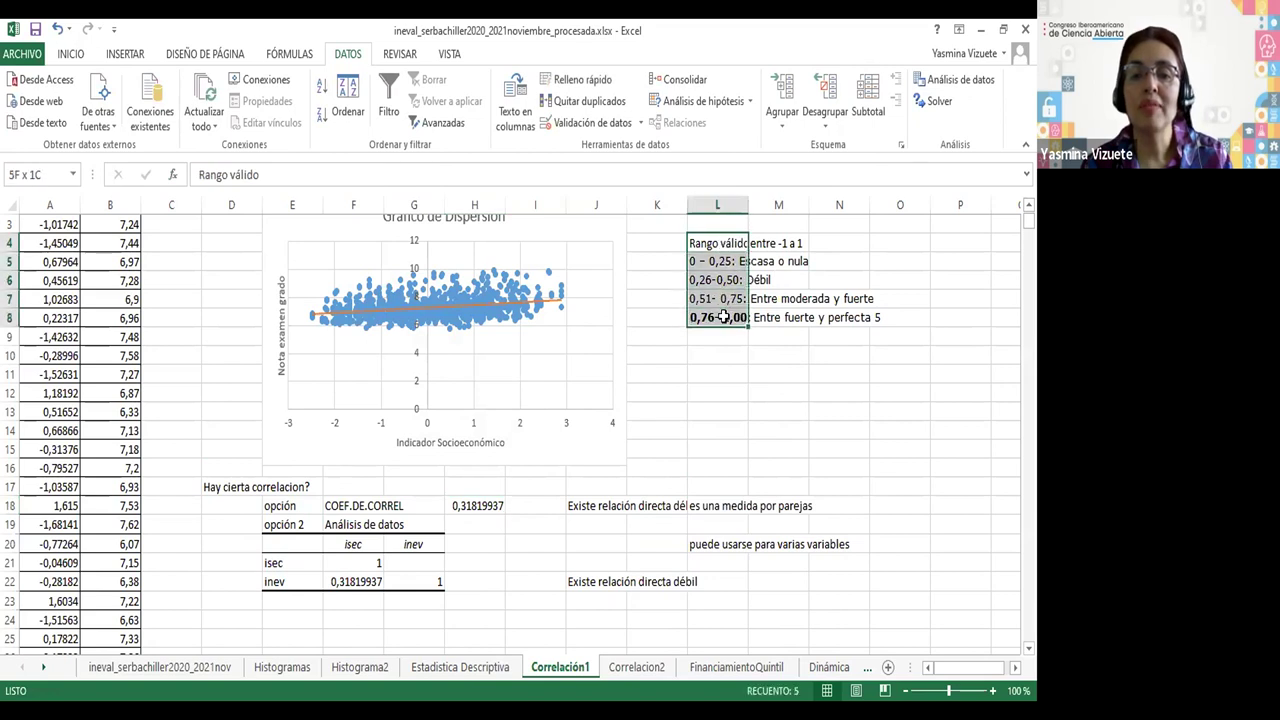
pyautogui.click(724, 338)
pyautogui.press('Return')
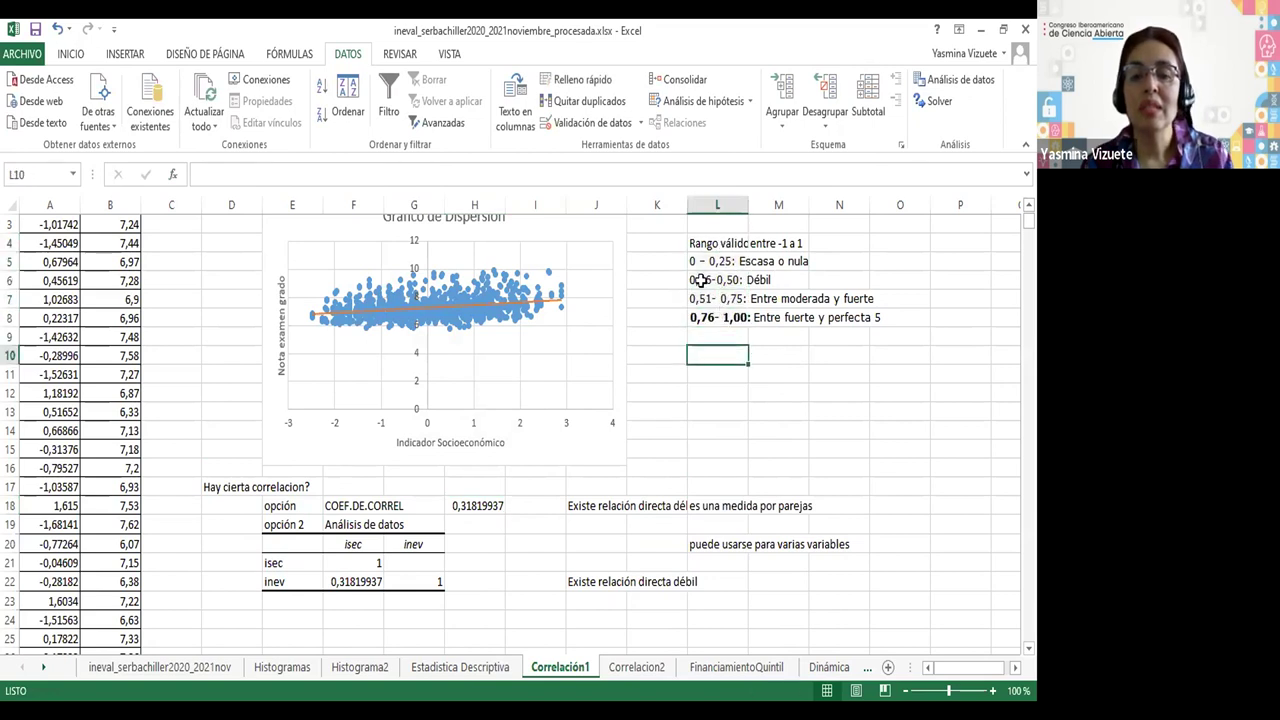
pyautogui.click(702, 280)
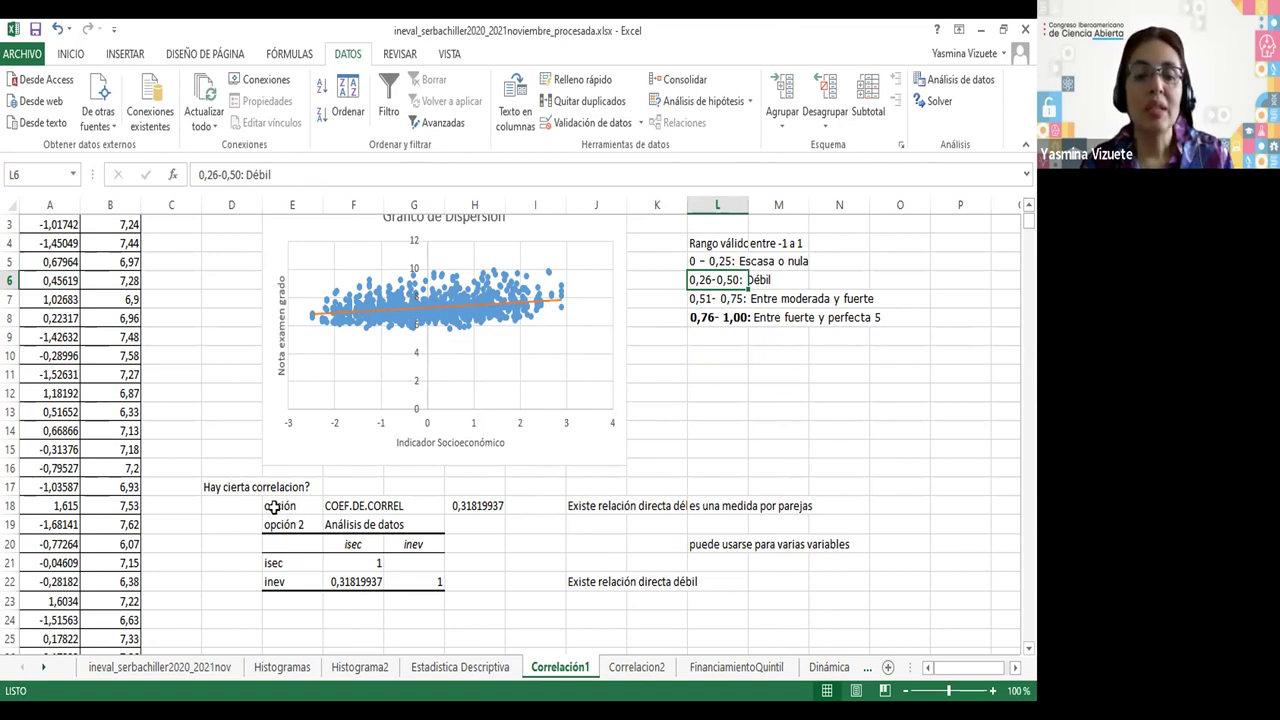
# - Recheck the COEF.DE.CORREL row and its formula in H18, and go to the Análisis de datos option in F19
pyautogui.moveTo(273, 507); pyautogui.dragTo(480, 505)
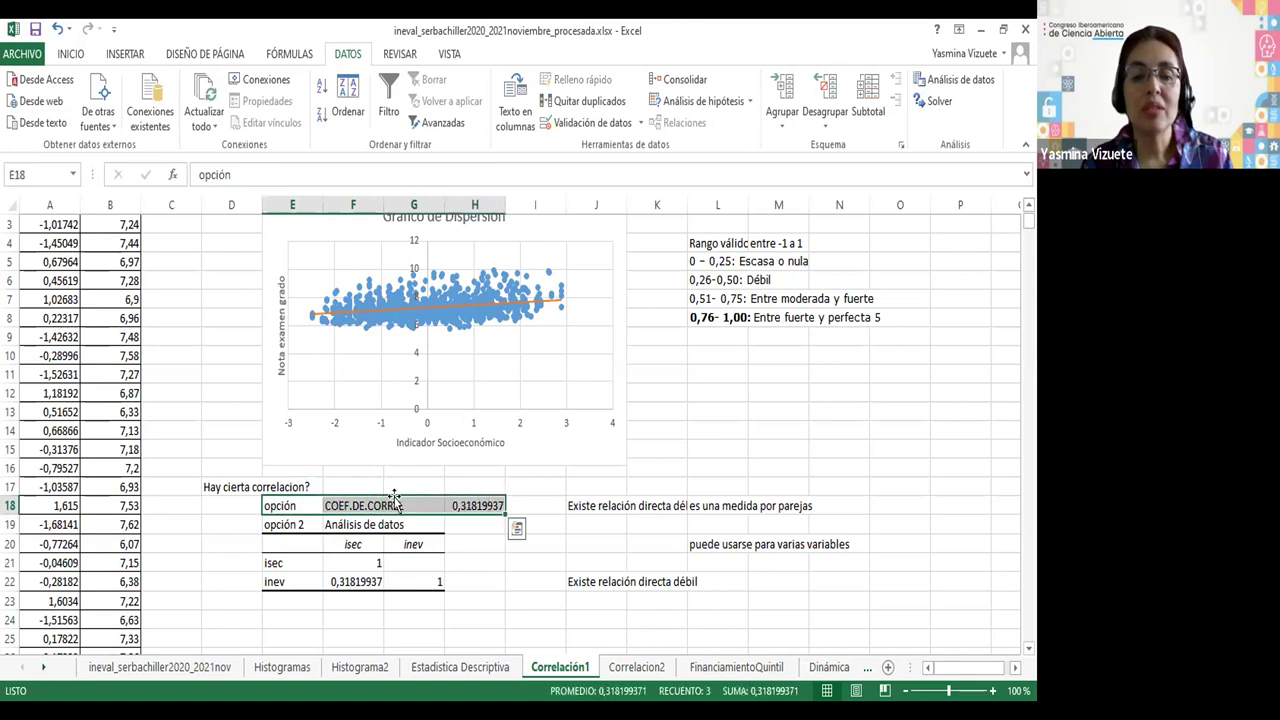
pyautogui.click(469, 504)
pyautogui.click(411, 176)
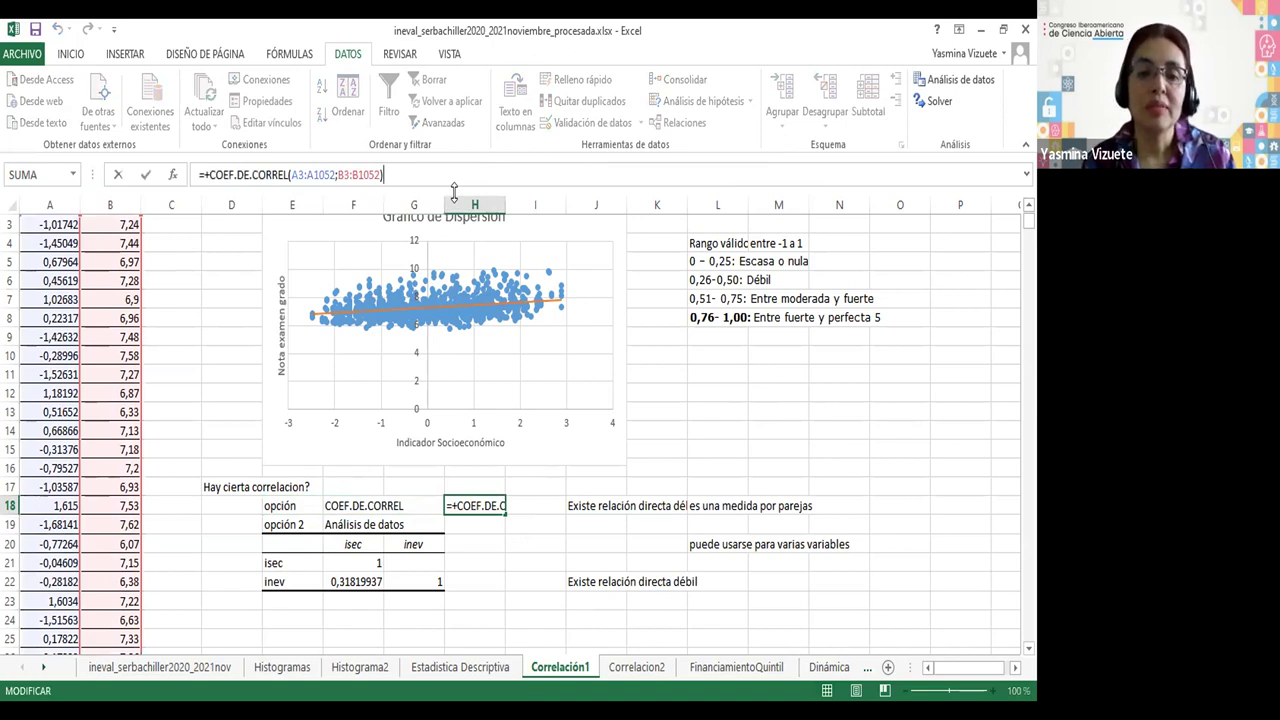
pyautogui.click(508, 581)
pyautogui.click(348, 526)
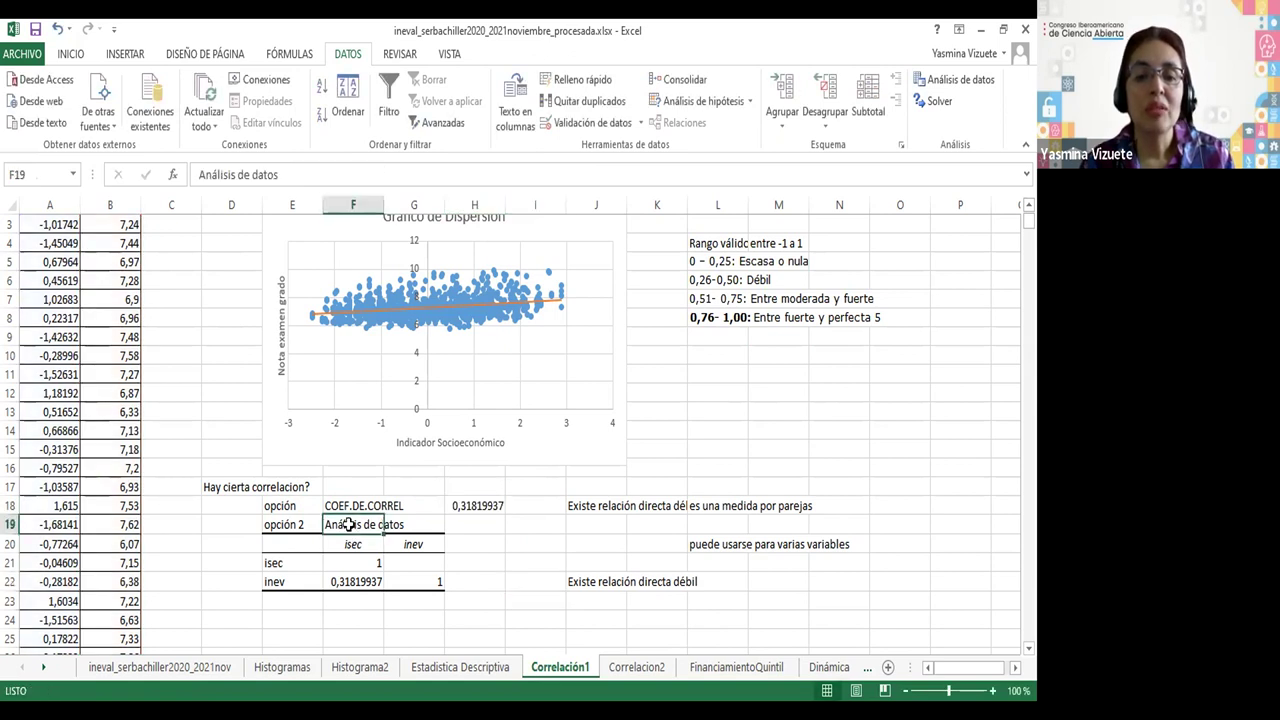
# - Starting from cell E24, open the Coeficiente de correlación tool from the data analysis functions
pyautogui.click(287, 622)
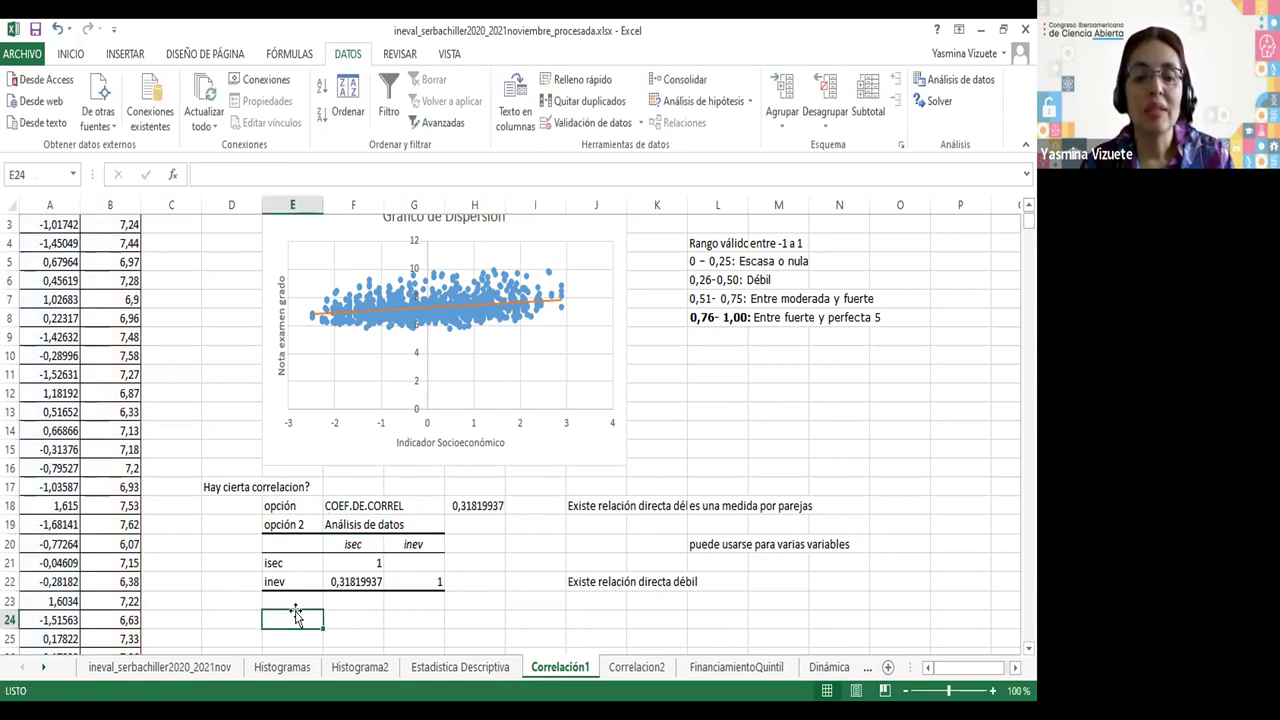
pyautogui.click(955, 82)
pyautogui.click(460, 320)
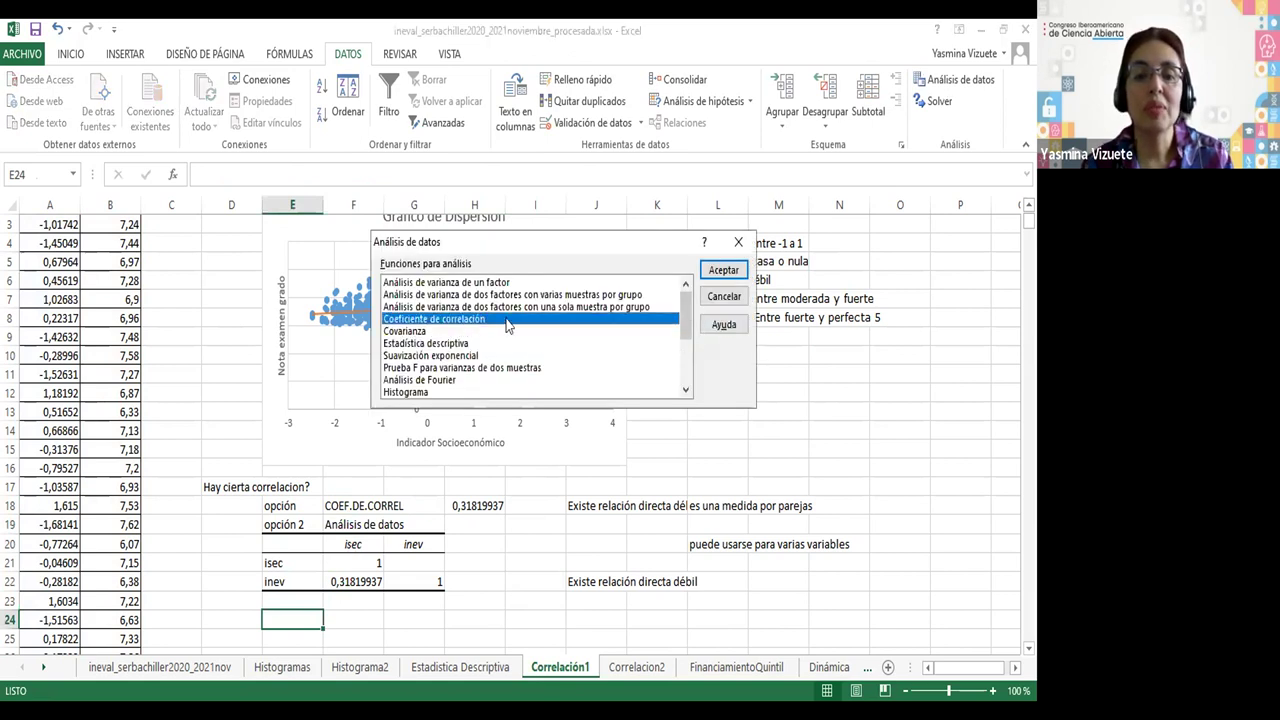
pyautogui.click(713, 278)
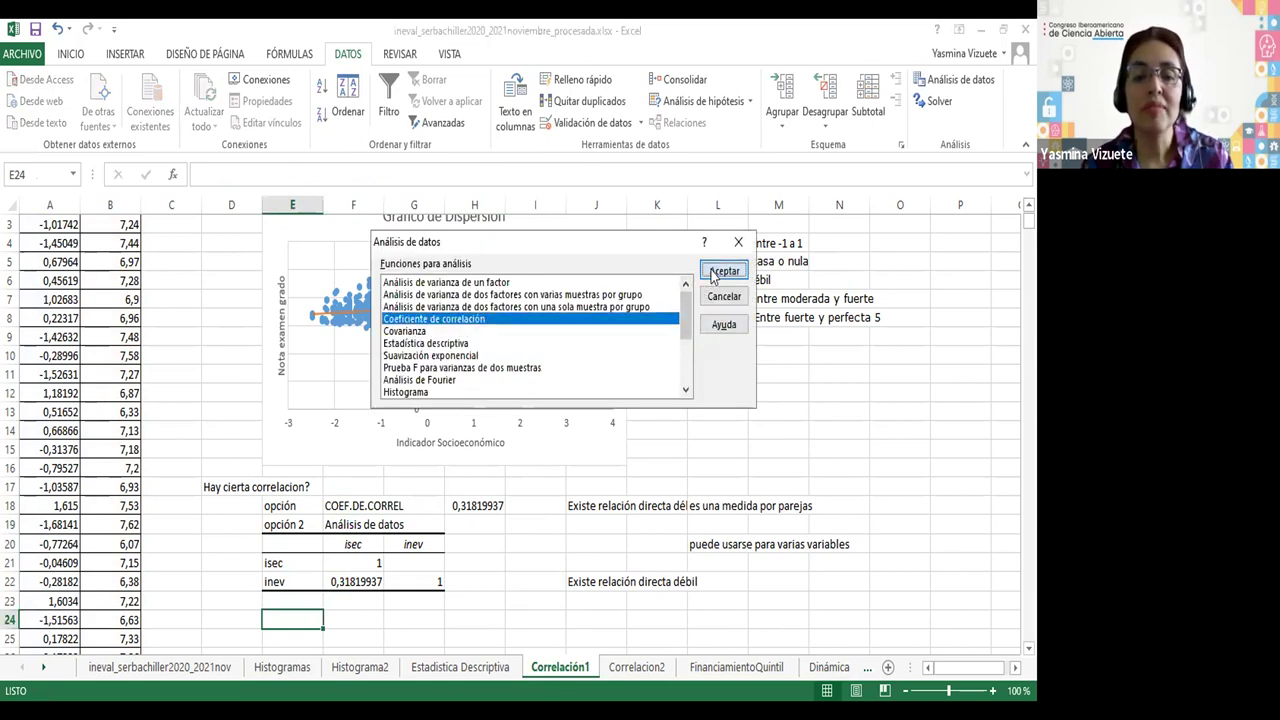
pyautogui.doubleClick(433, 320)
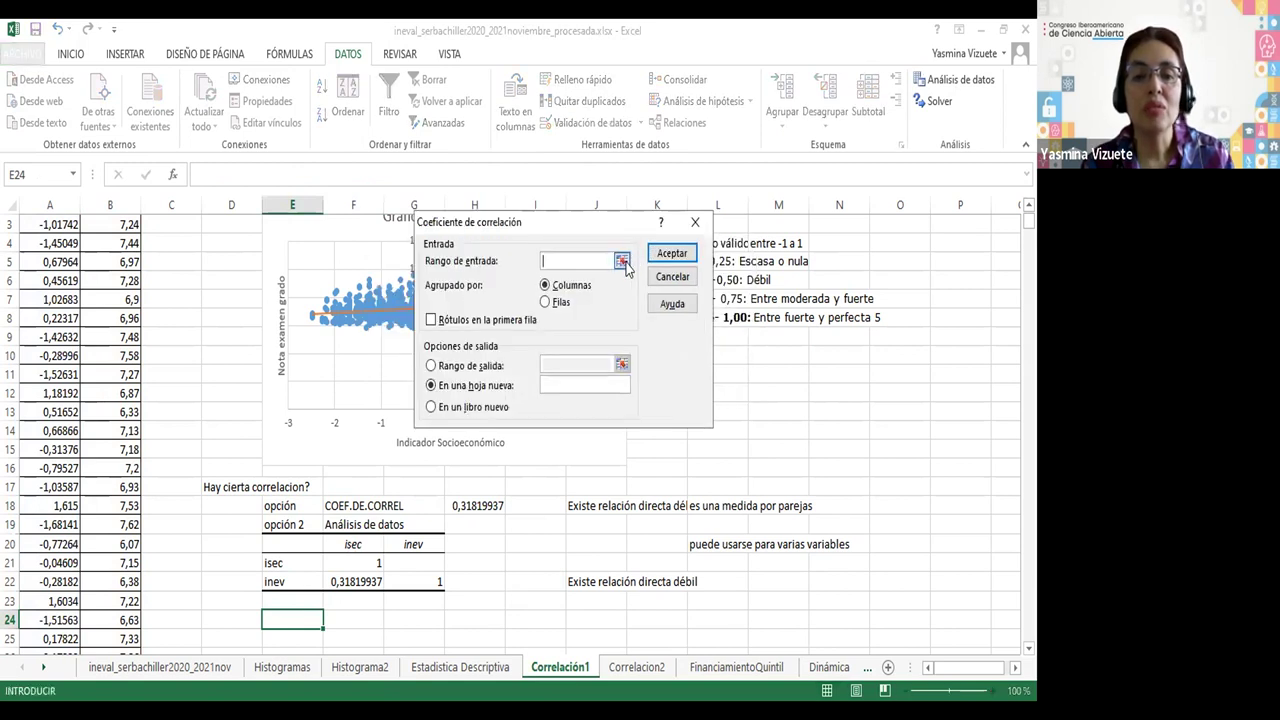
# - Run the correlation on input range $A$6:$B$19 grouped by columns, placing the output at $E$24
pyautogui.click(622, 262)
pyautogui.click(47, 281)
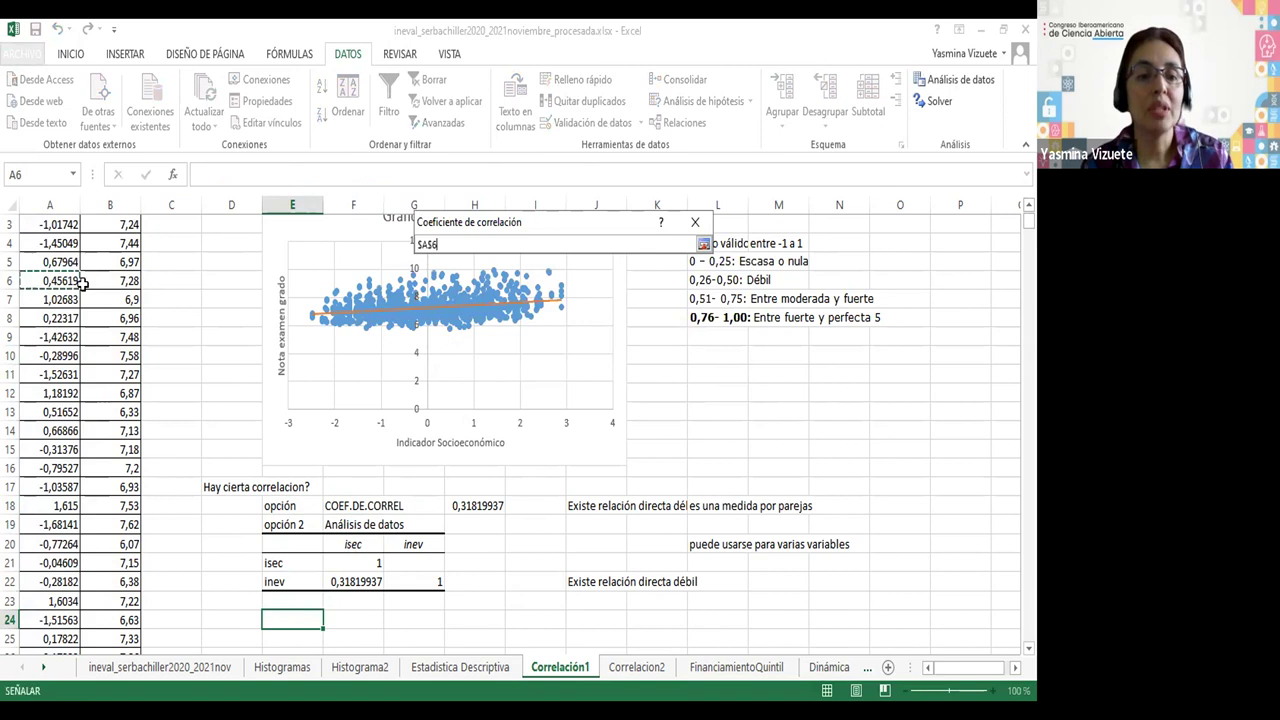
pyautogui.keyDown('shift'); pyautogui.click(113, 519); pyautogui.keyUp('shift')
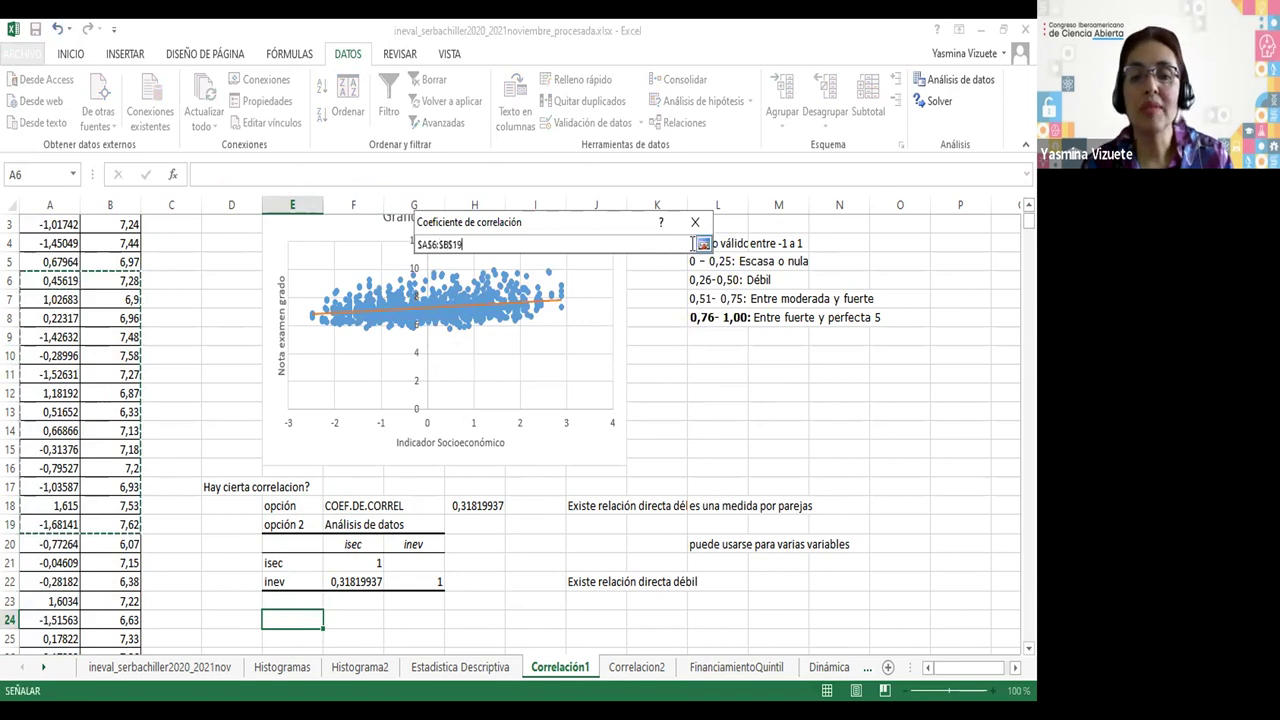
pyautogui.click(703, 245)
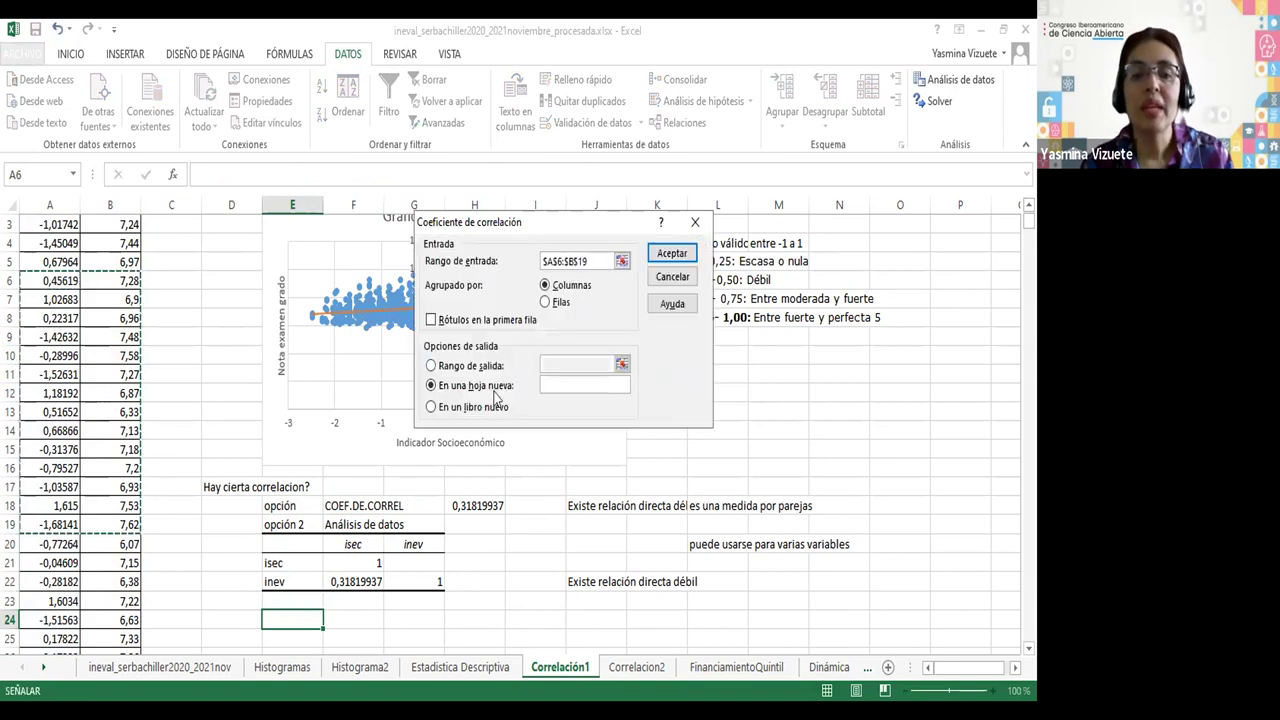
pyautogui.click(564, 368)
pyautogui.click(290, 614)
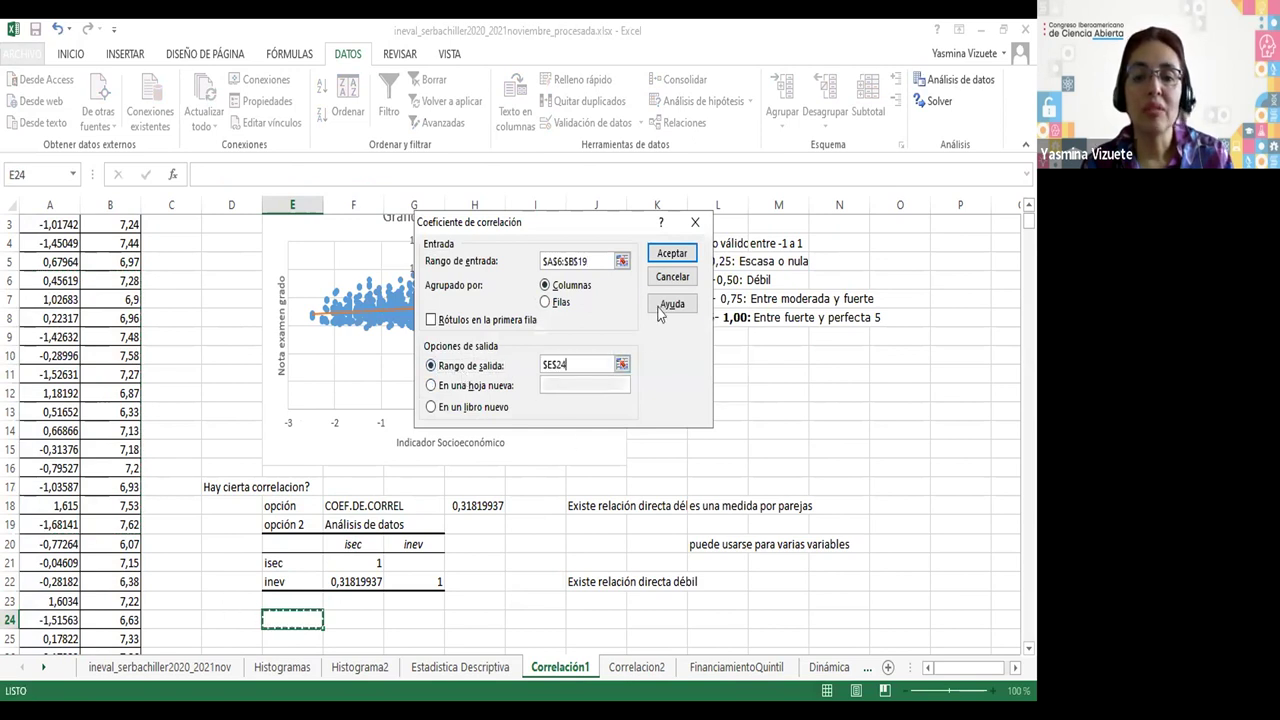
pyautogui.click(672, 251)
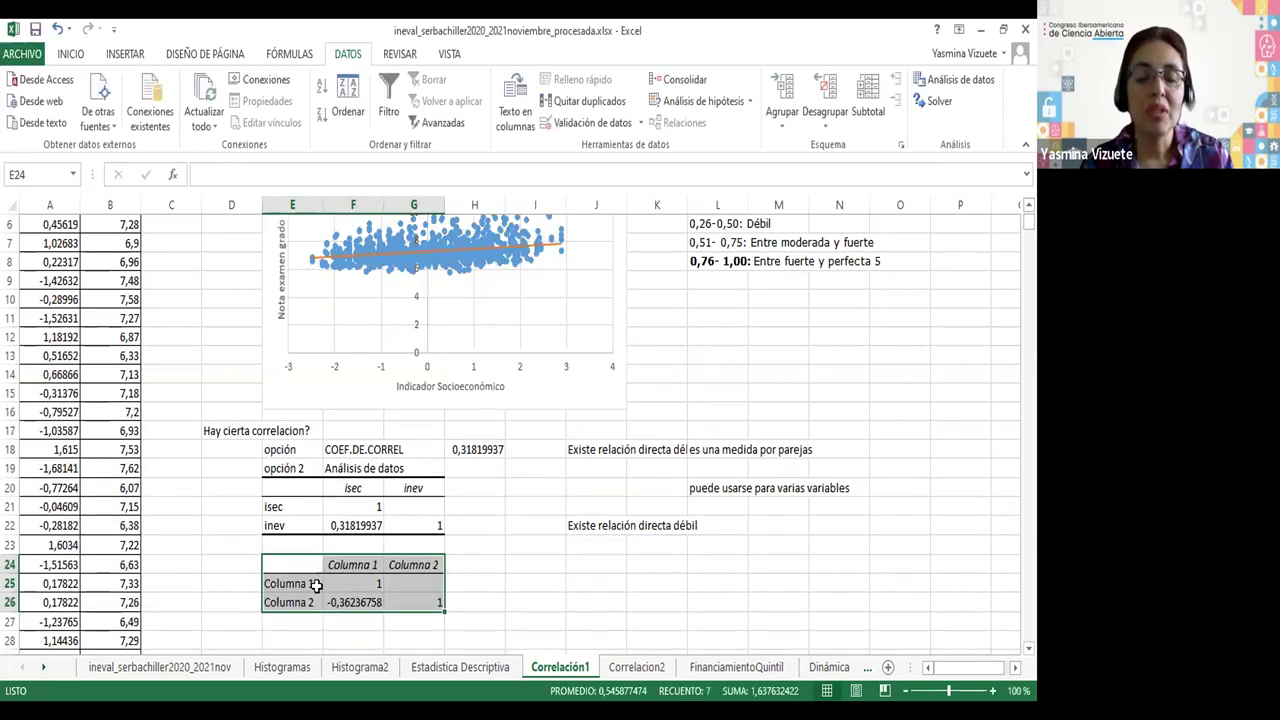
# - Compare the new coefficient in F26 with the isec–inev matrix in E20:G22 and its coefficient in F22, checking against the scatter chart
pyautogui.click(355, 603)
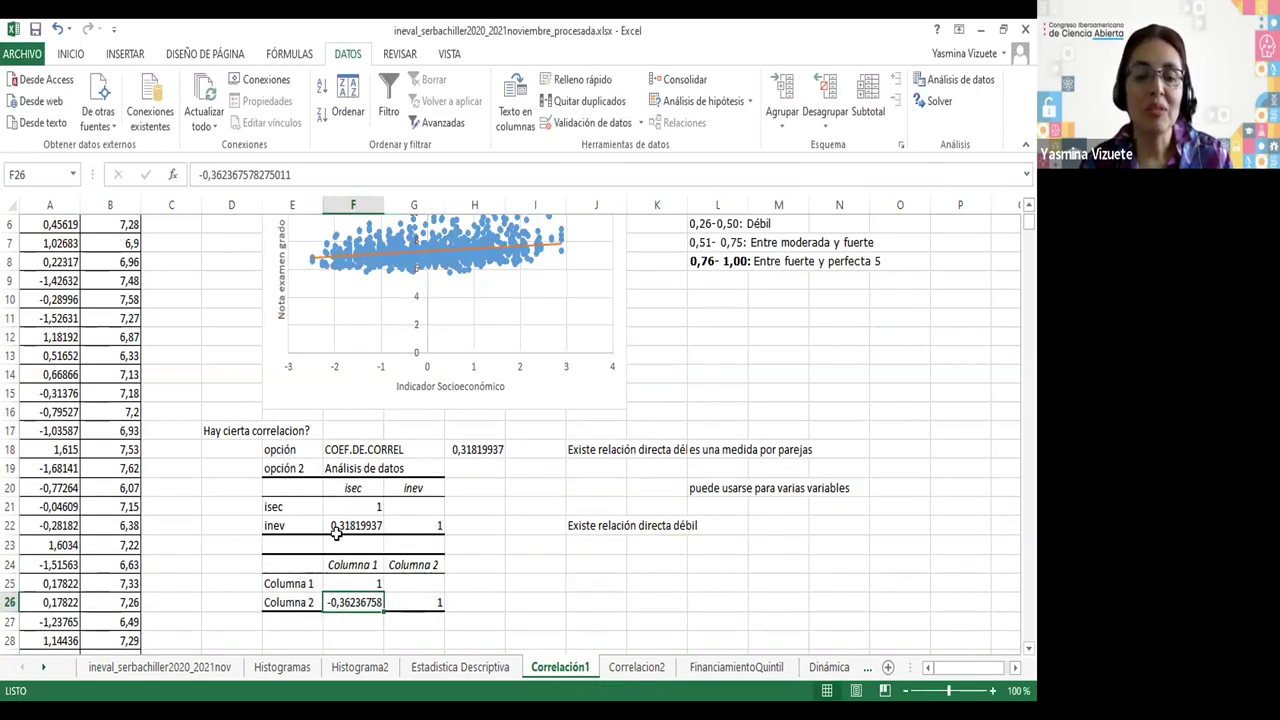
pyautogui.scroll(1, 339, 530)
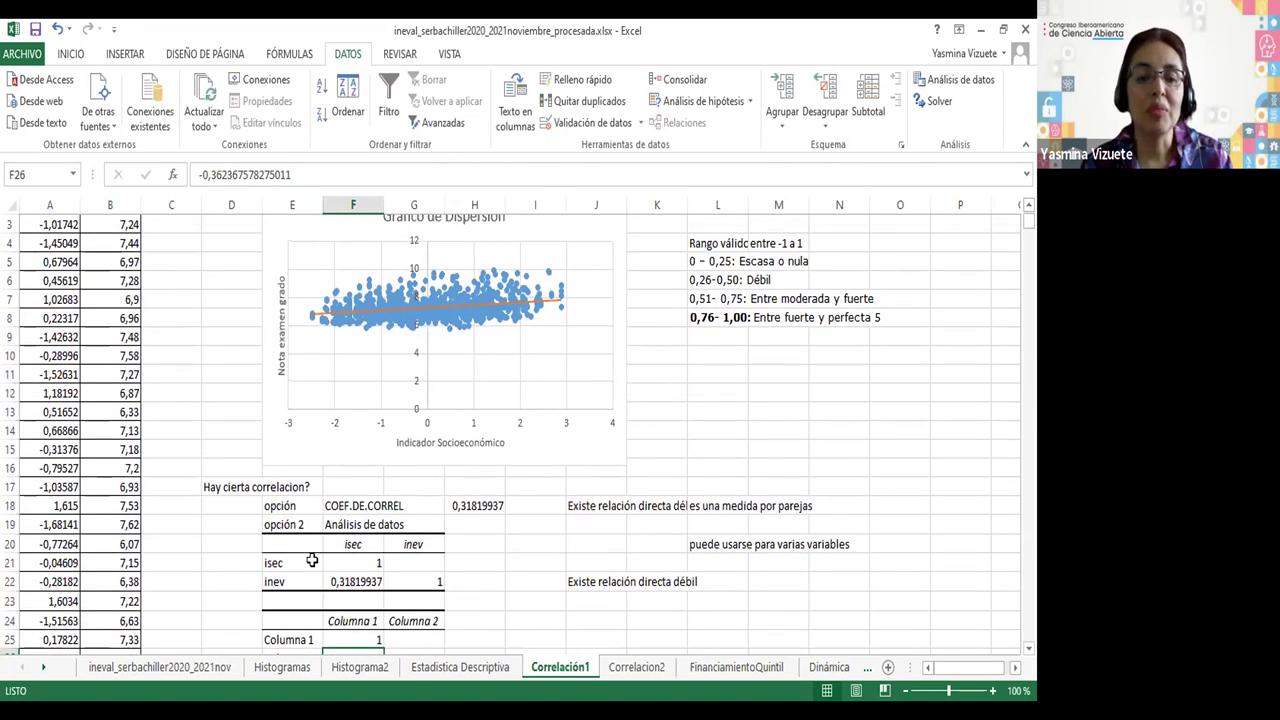
pyautogui.click(303, 546)
pyautogui.moveTo(314, 561); pyautogui.dragTo(428, 582)
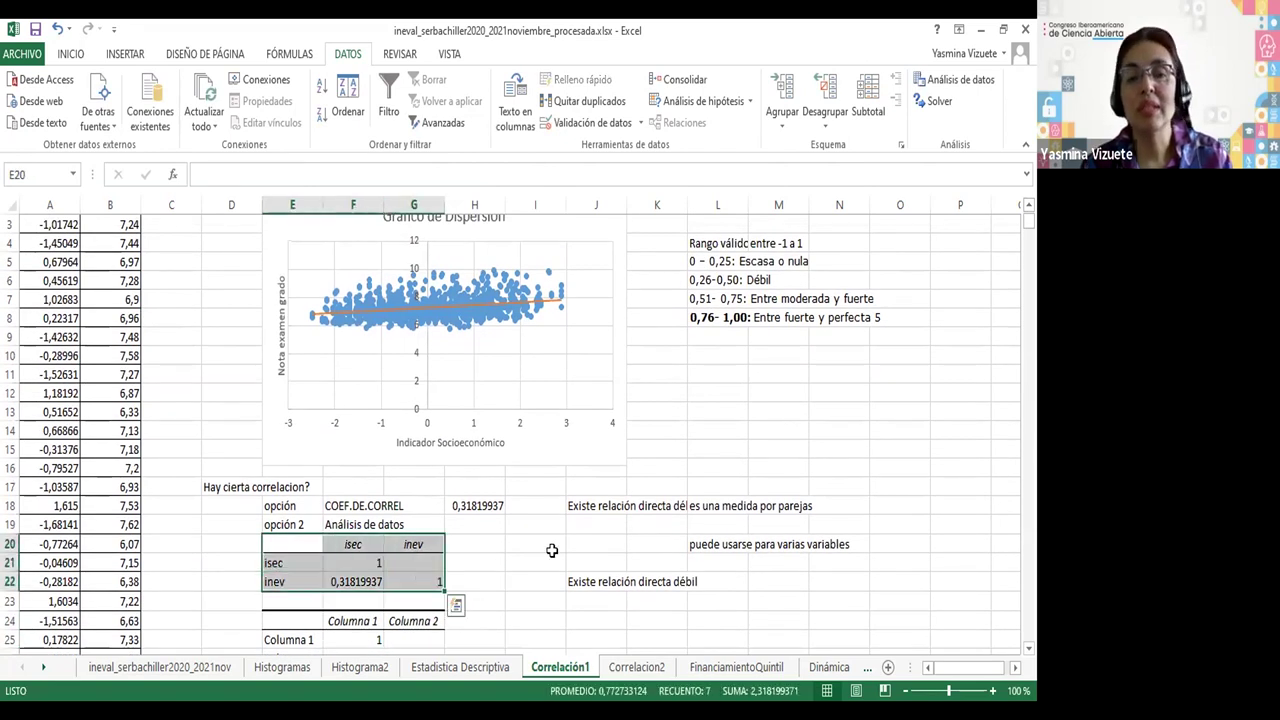
pyautogui.click(350, 580)
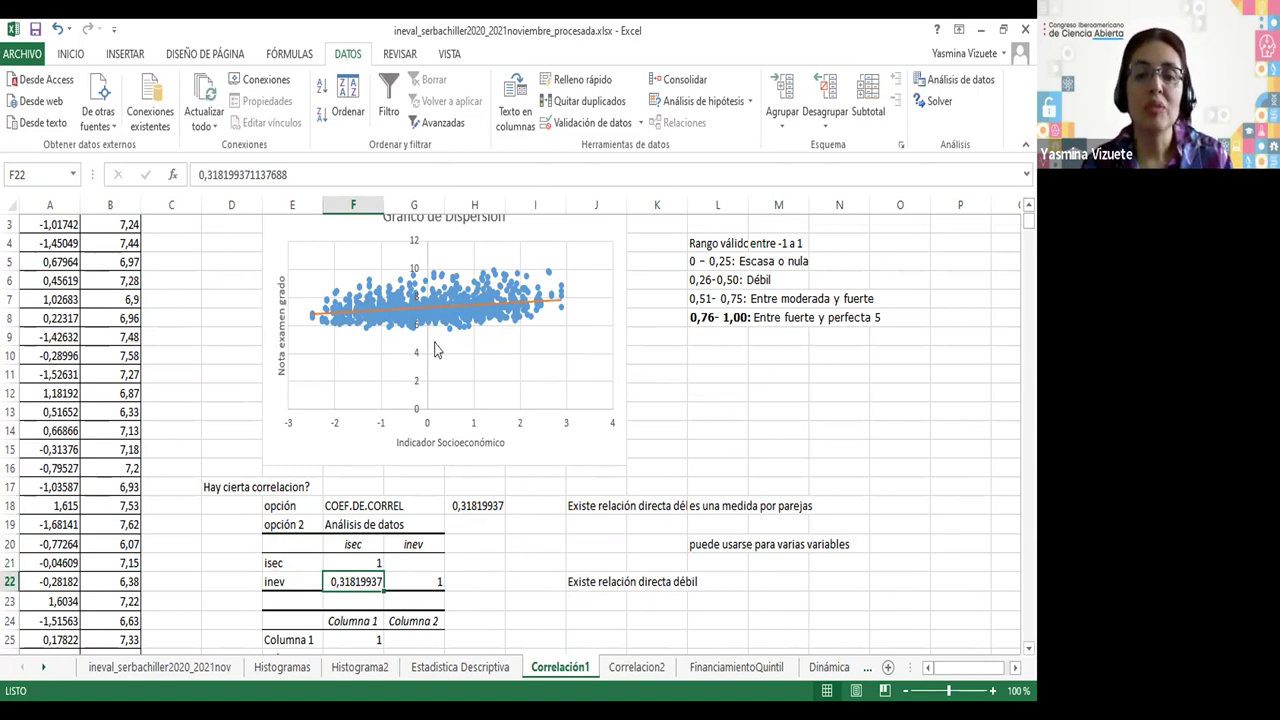
pyautogui.scroll(1, 430, 405)
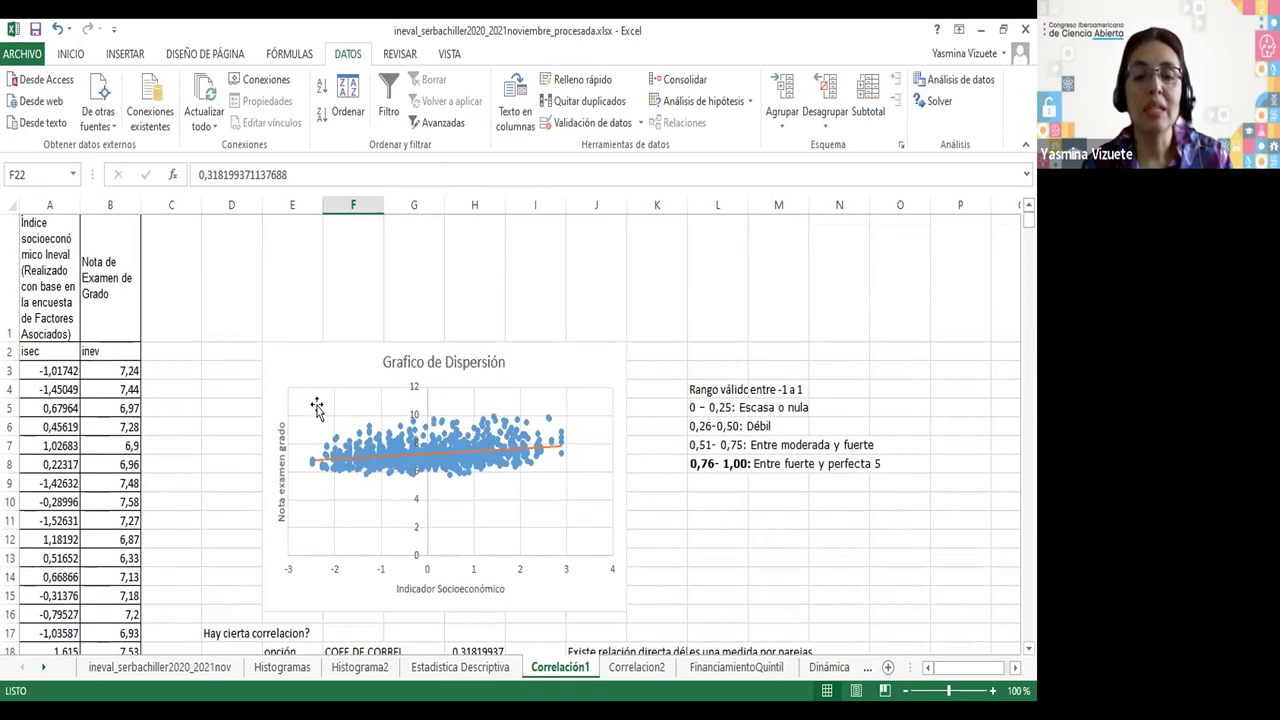
pyautogui.scroll(-1, 434, 505)
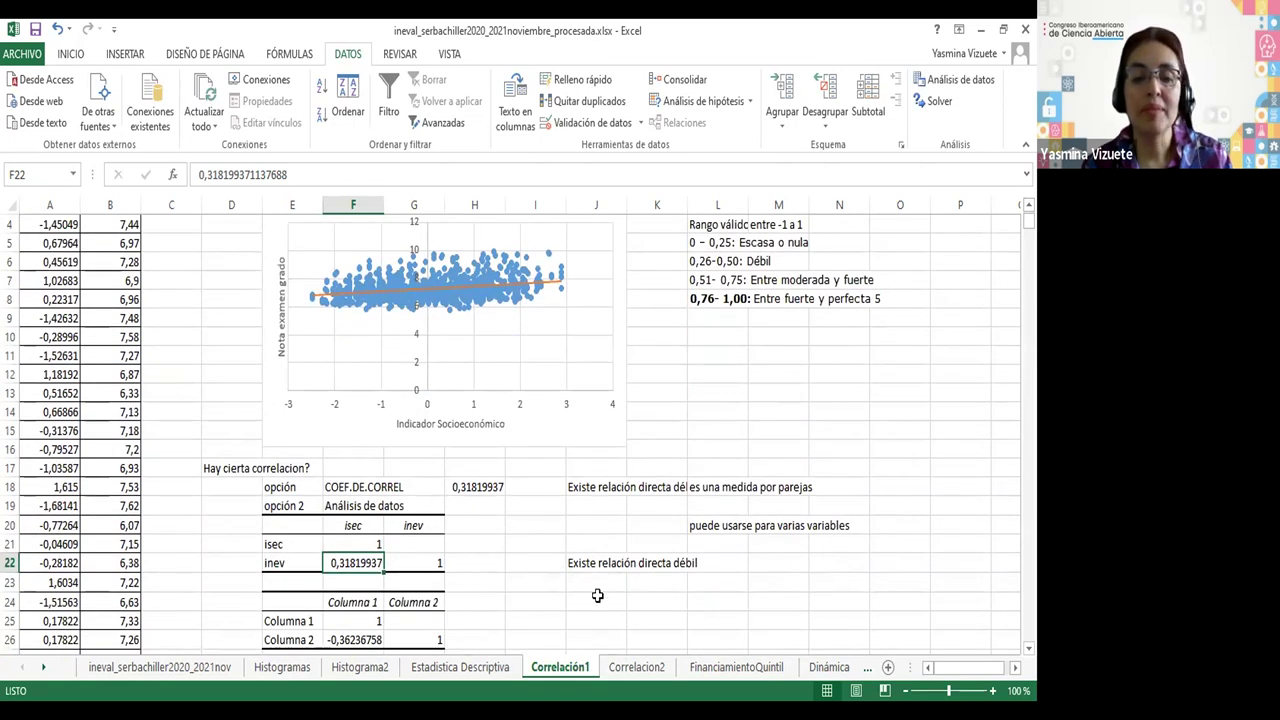
pyautogui.scroll(-1, 580, 570)
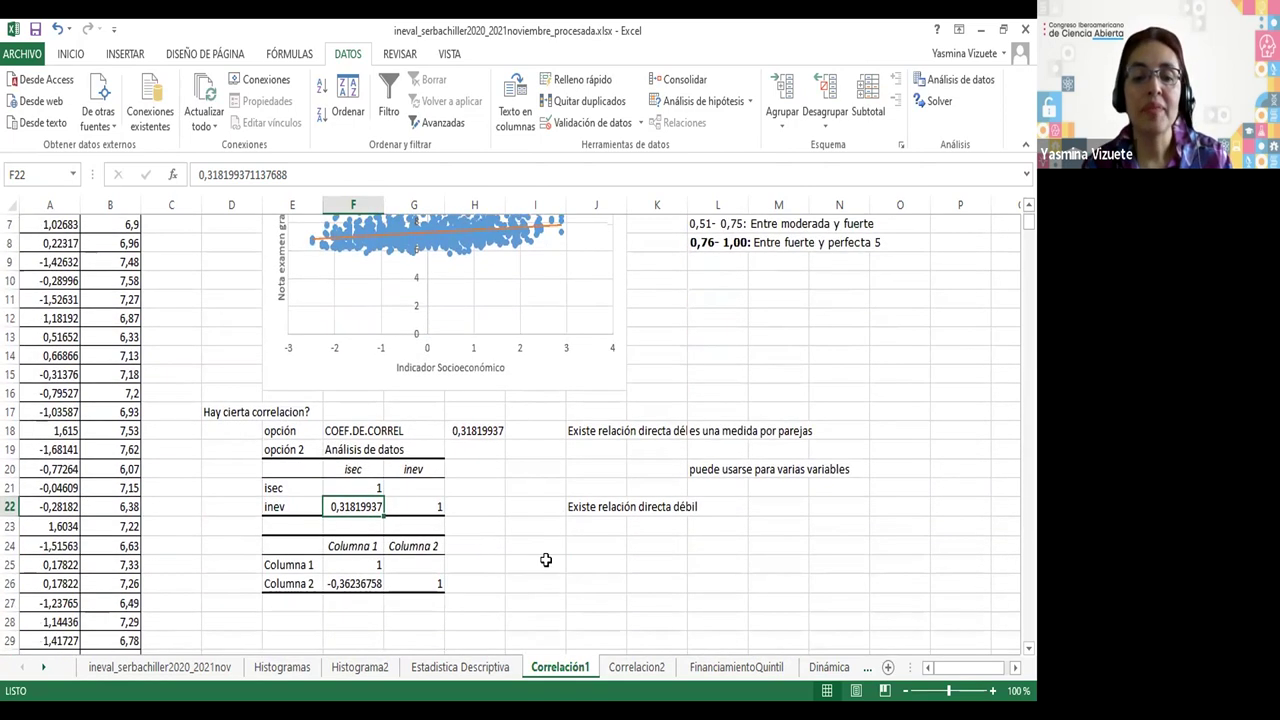
# - Go to the Correlacion2 sheet and review its Analisis de datos section and the three-variable matrix values in M16:O19
pyautogui.click(631, 667)
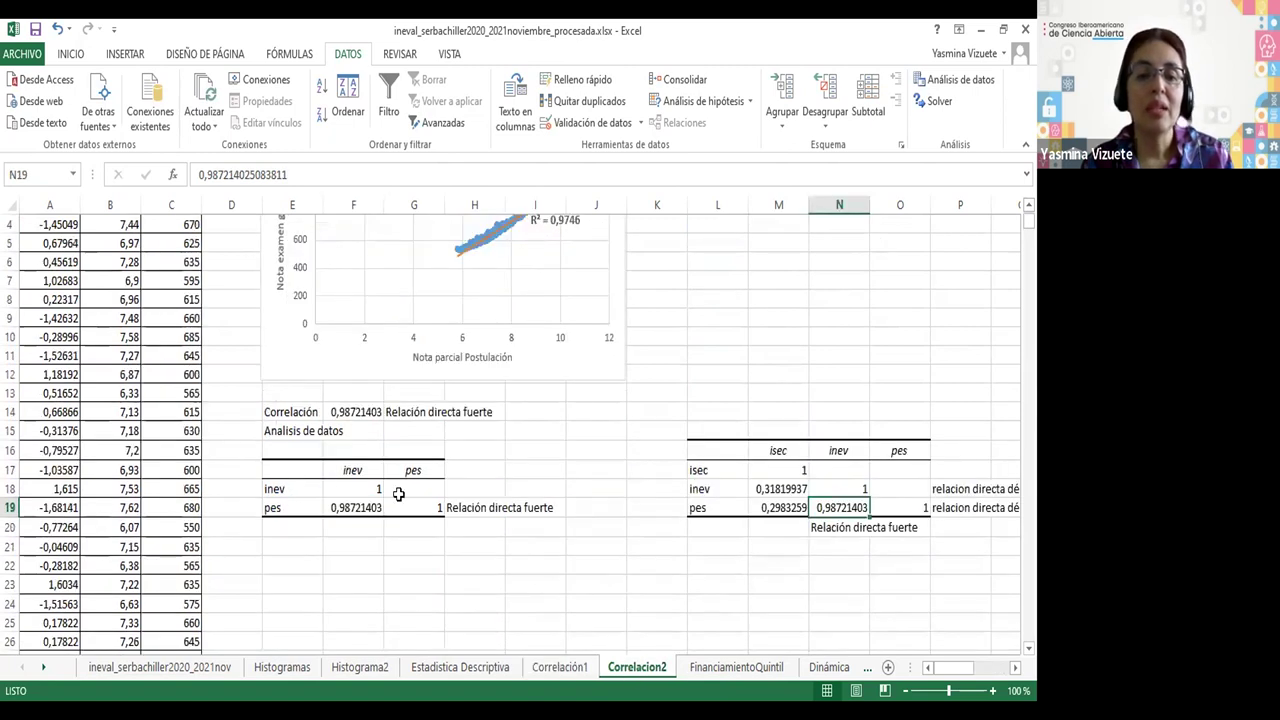
pyautogui.scroll(1, 398, 502)
pyautogui.scroll(1, 399, 508)
pyautogui.scroll(-1, 399, 508)
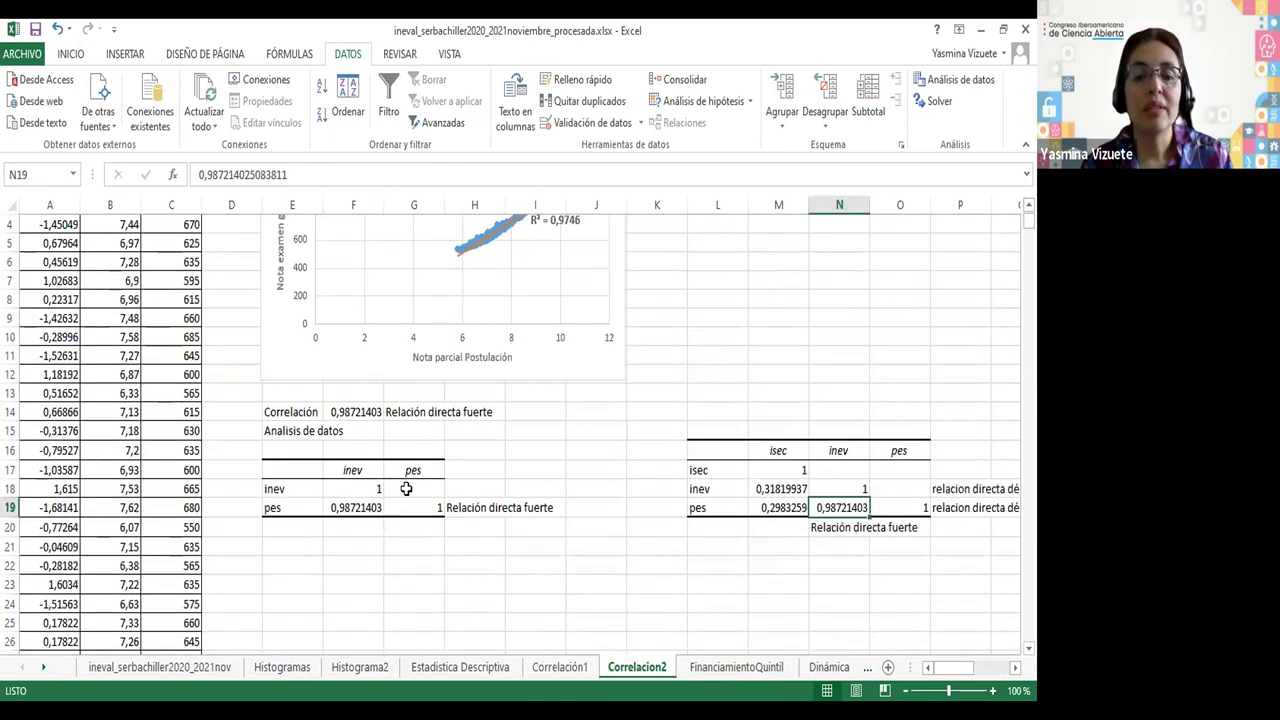
pyautogui.click(305, 432)
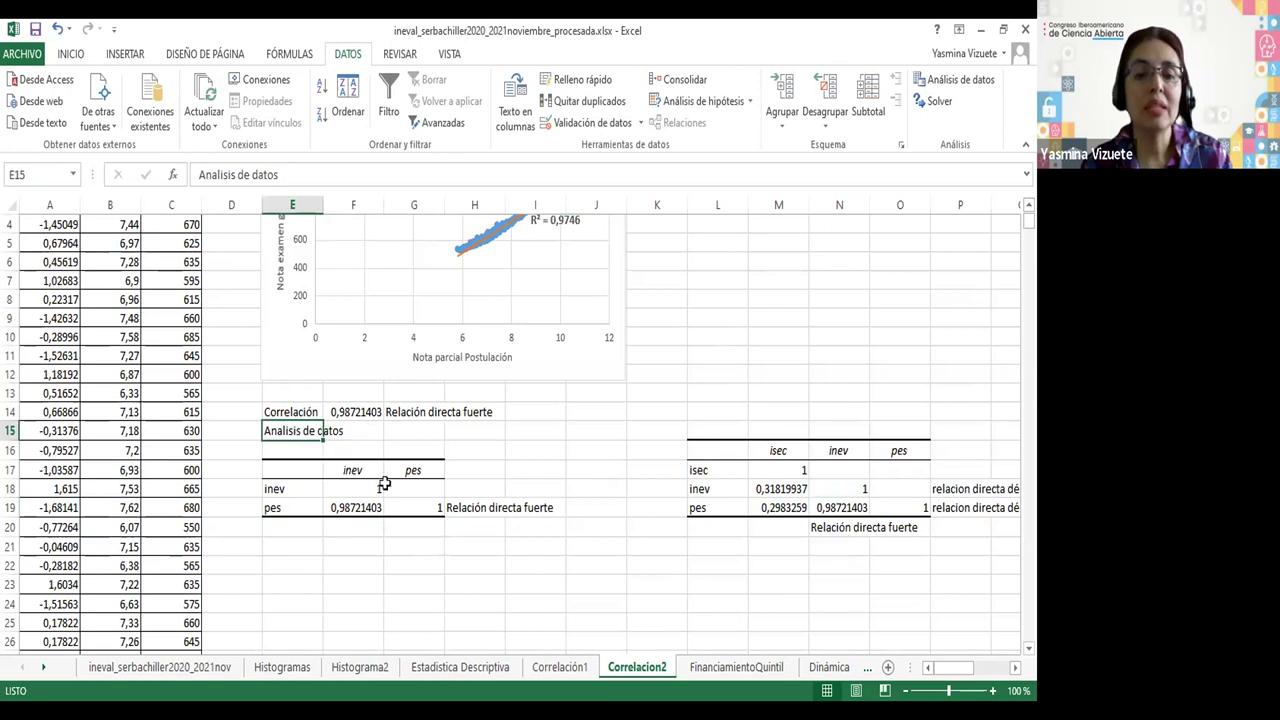
pyautogui.moveTo(778, 450); pyautogui.dragTo(901, 510)
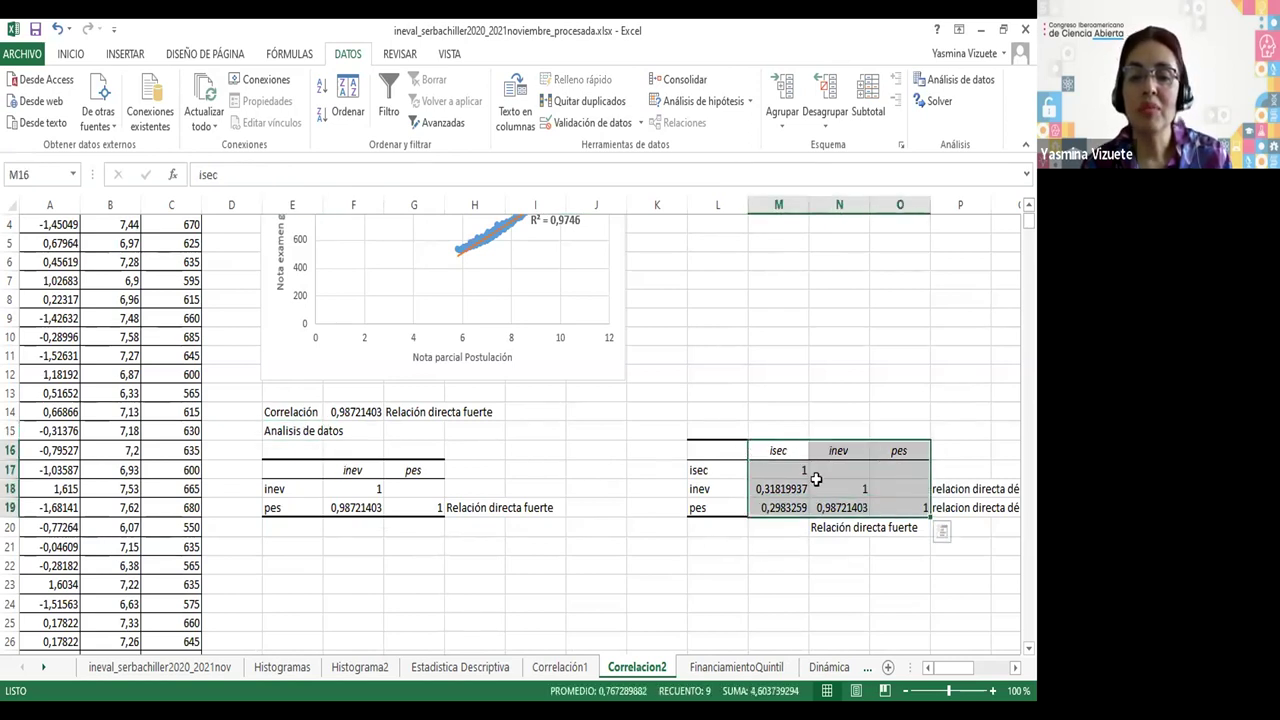
# - Review the three variable headers in A1:C1: socioeconomic index, Nota de Examen de Grado and Nota parcial para la Postulación
pyautogui.scroll(1, 140, 425)
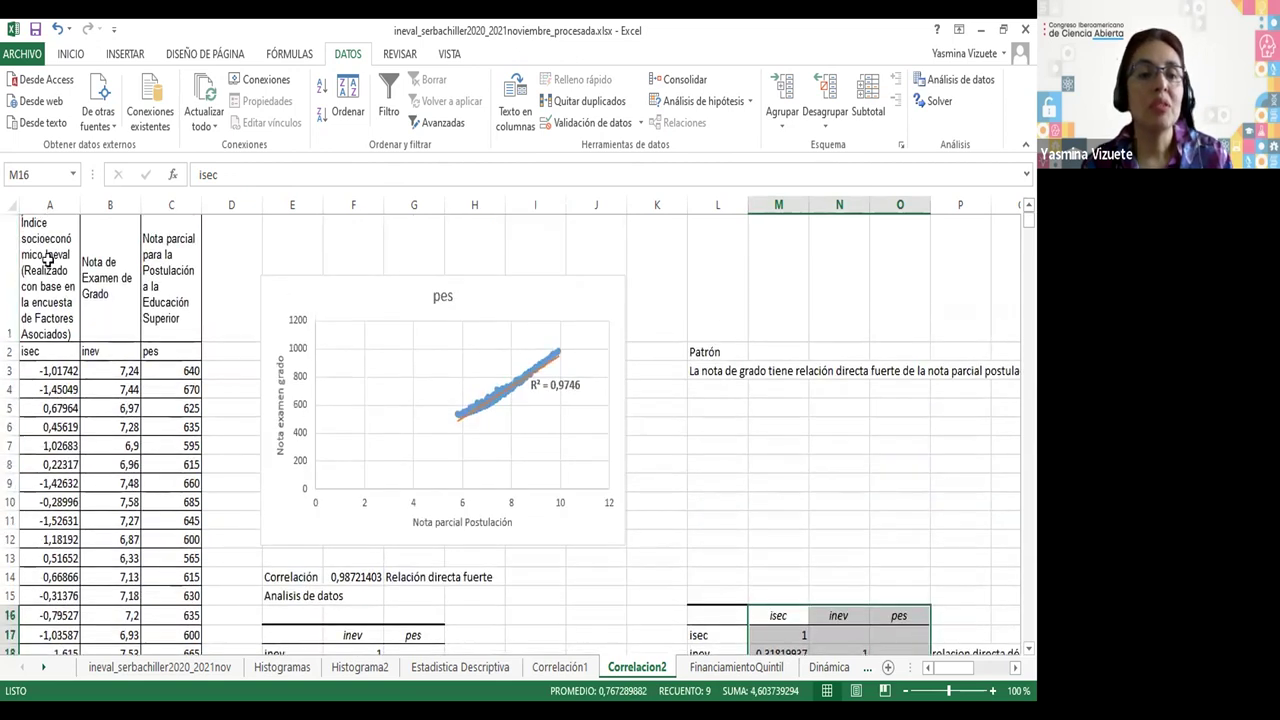
pyautogui.click(47, 268)
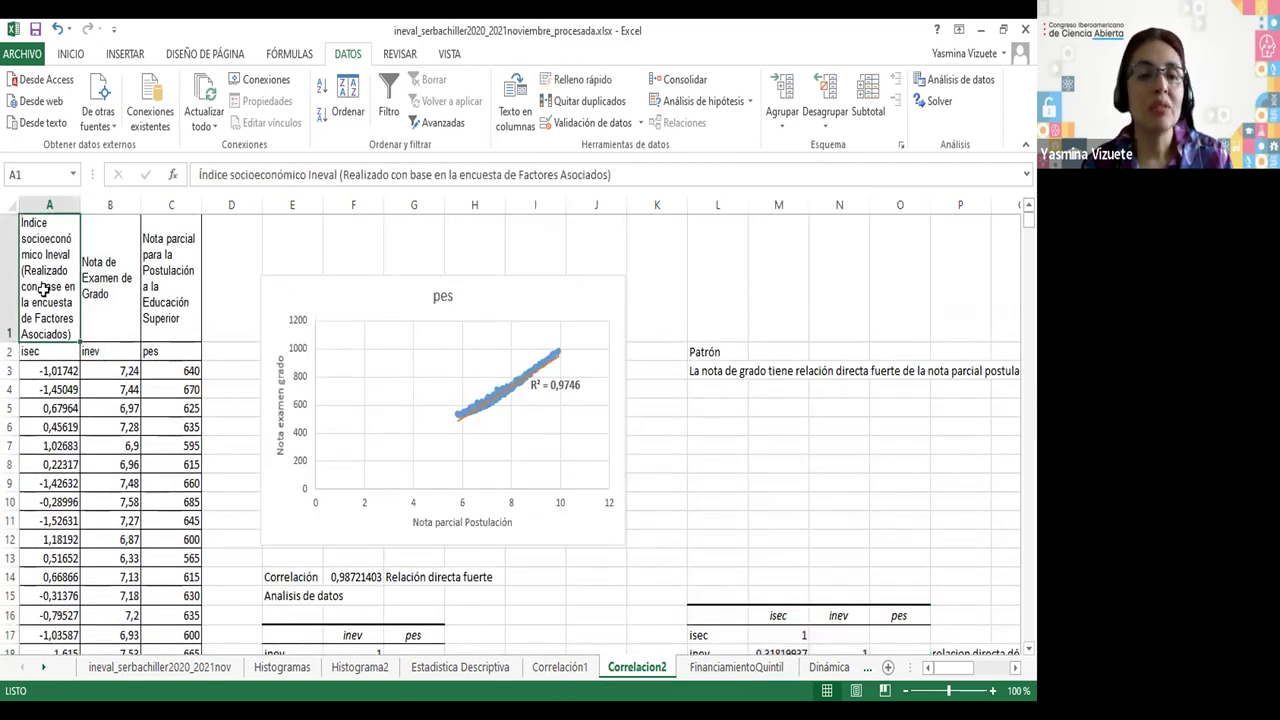
pyautogui.click(91, 305)
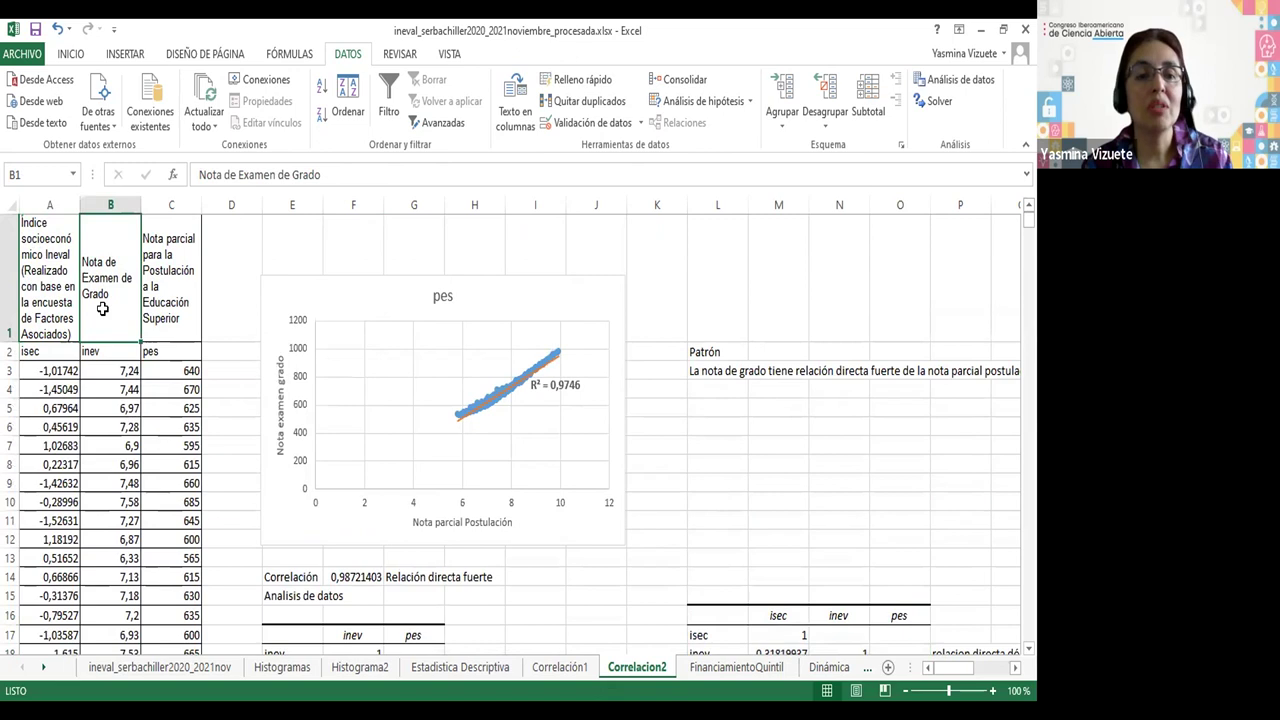
pyautogui.click(167, 310)
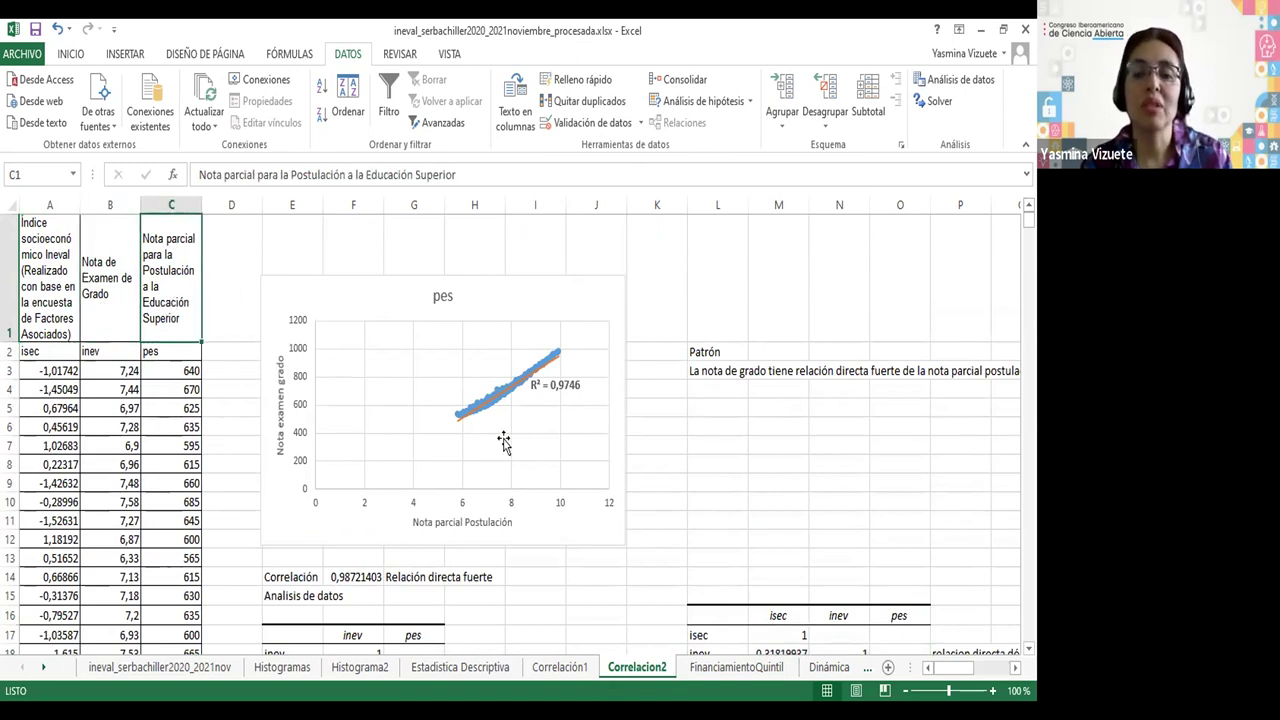
# - Relate the inev and pes entries of the two-variable matrix in E17:G19 to their data columns
pyautogui.scroll(-1, 503, 441)
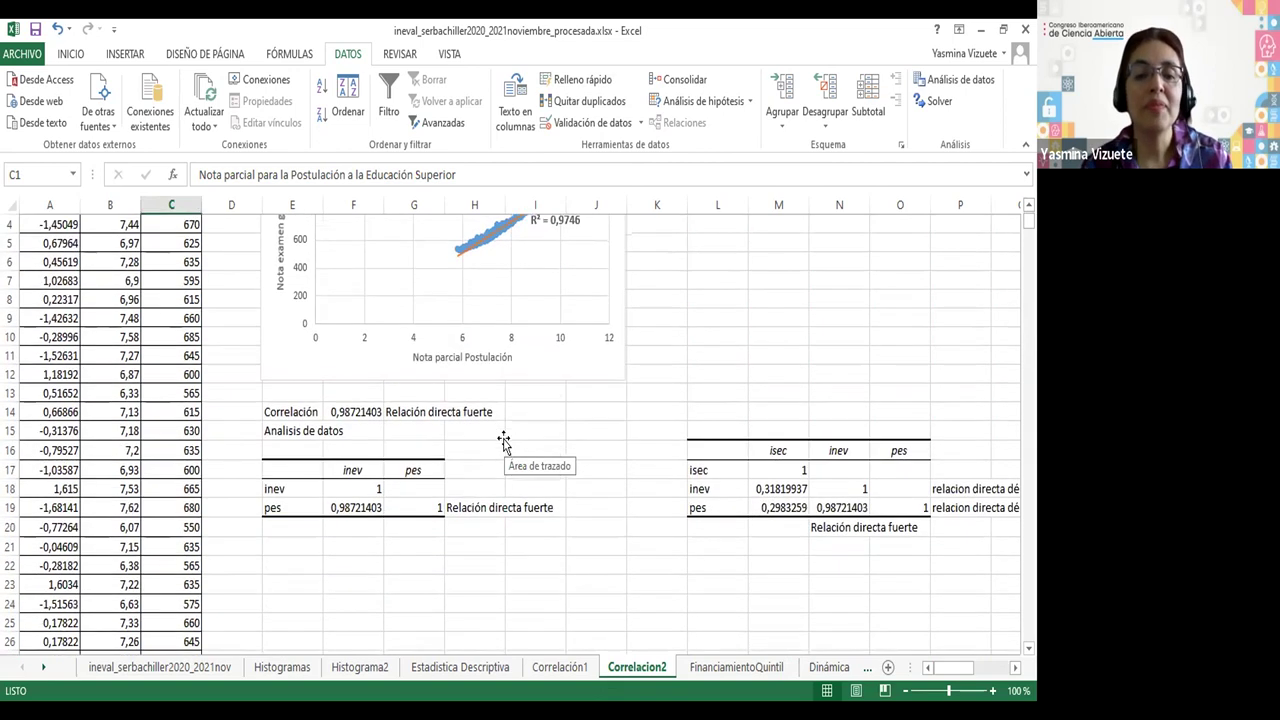
pyautogui.click(329, 469)
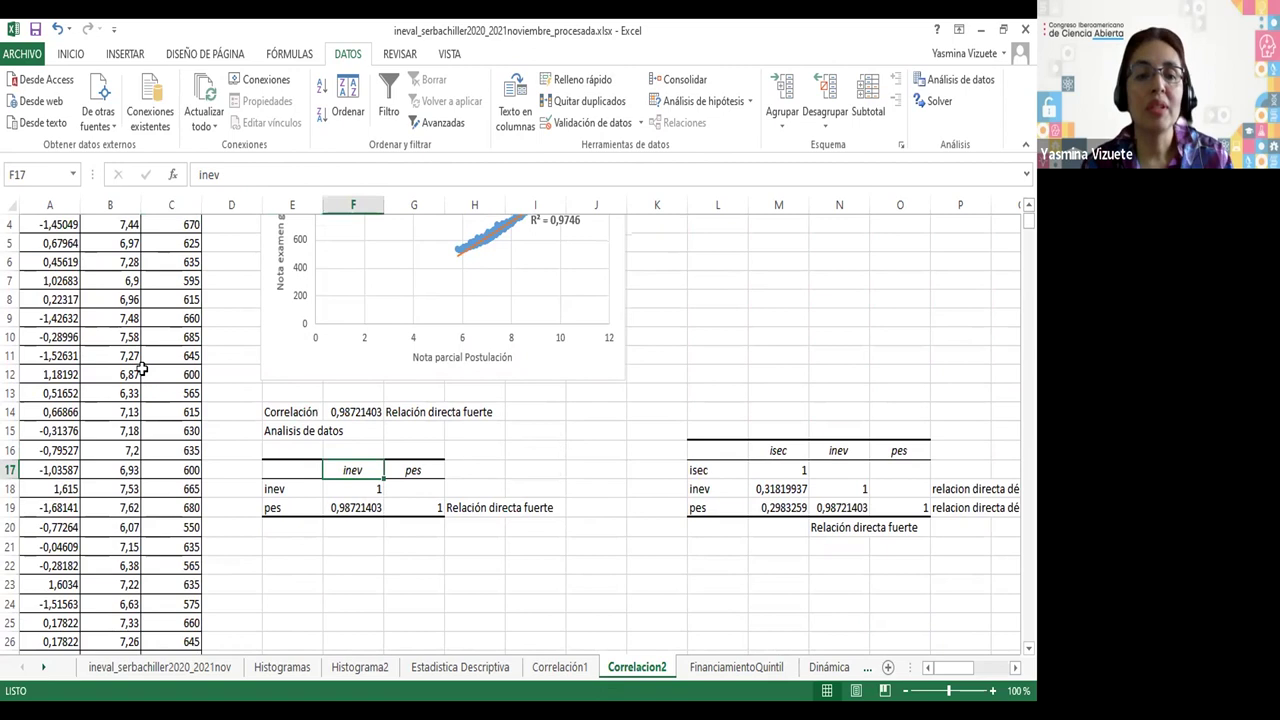
pyautogui.scroll(1, 143, 370)
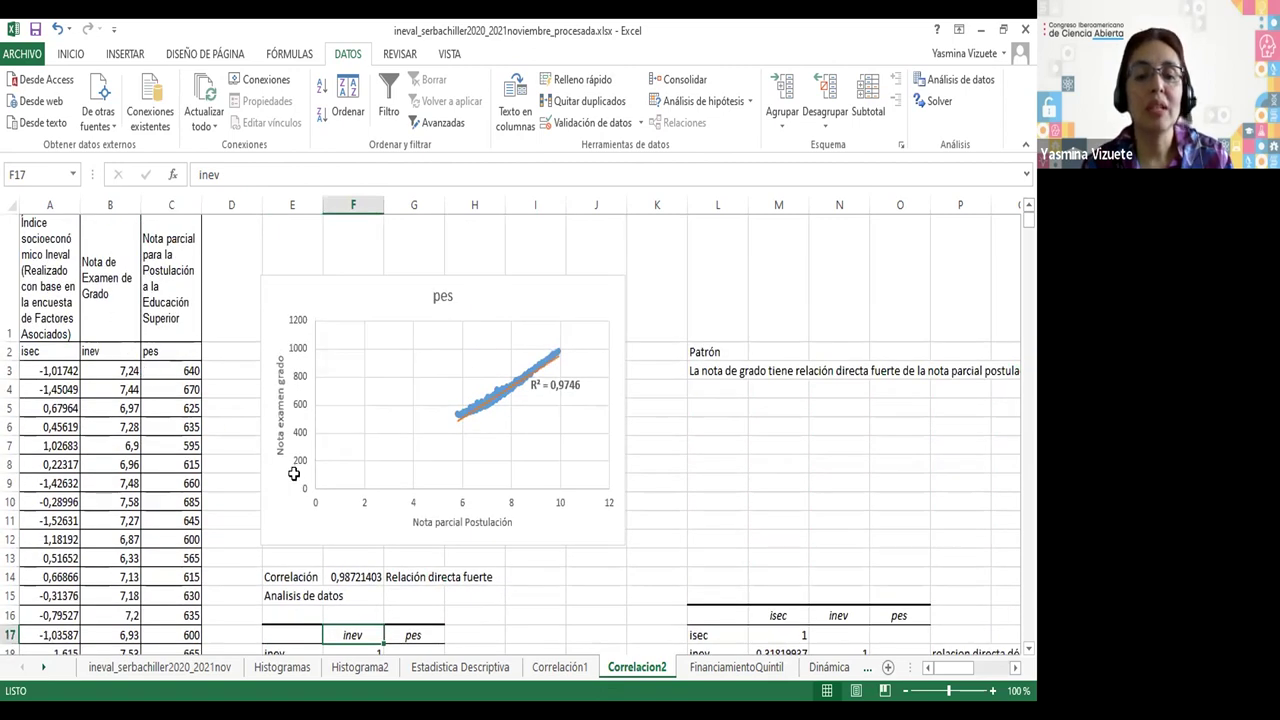
pyautogui.scroll(-3, 293, 473)
pyautogui.scroll(3, 195, 380)
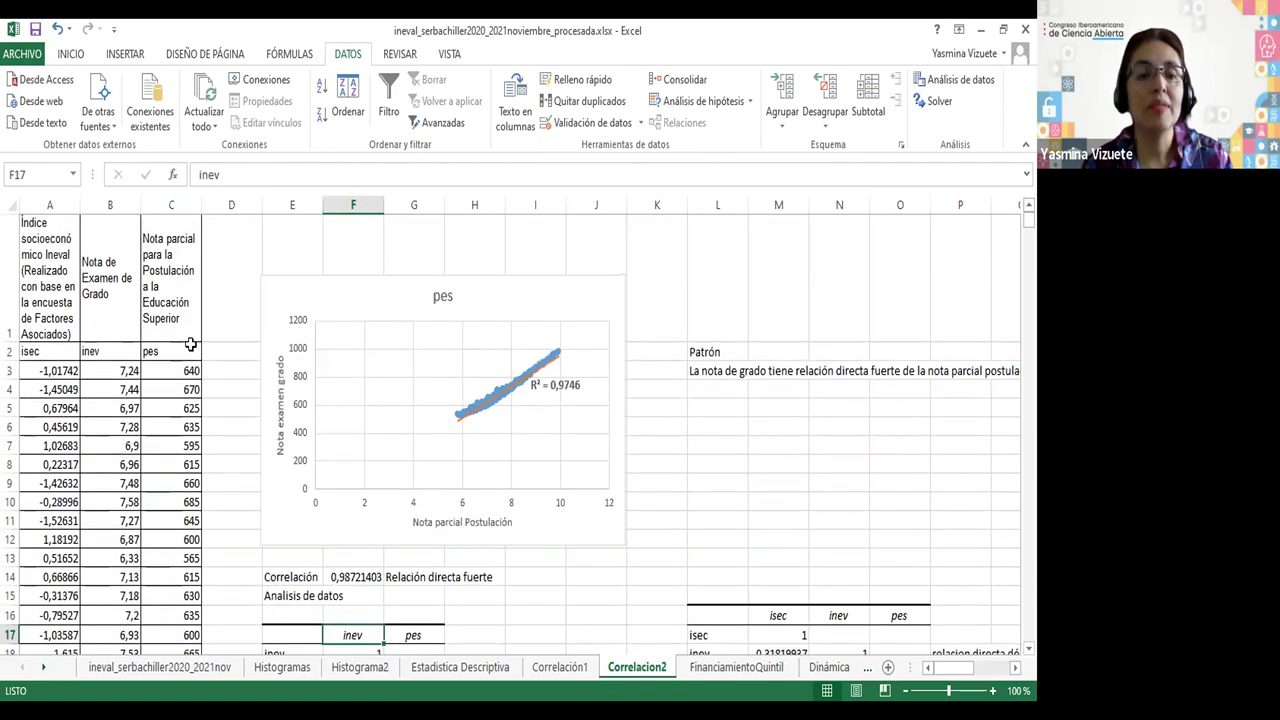
pyautogui.scroll(-1, 350, 485)
pyautogui.click(410, 507)
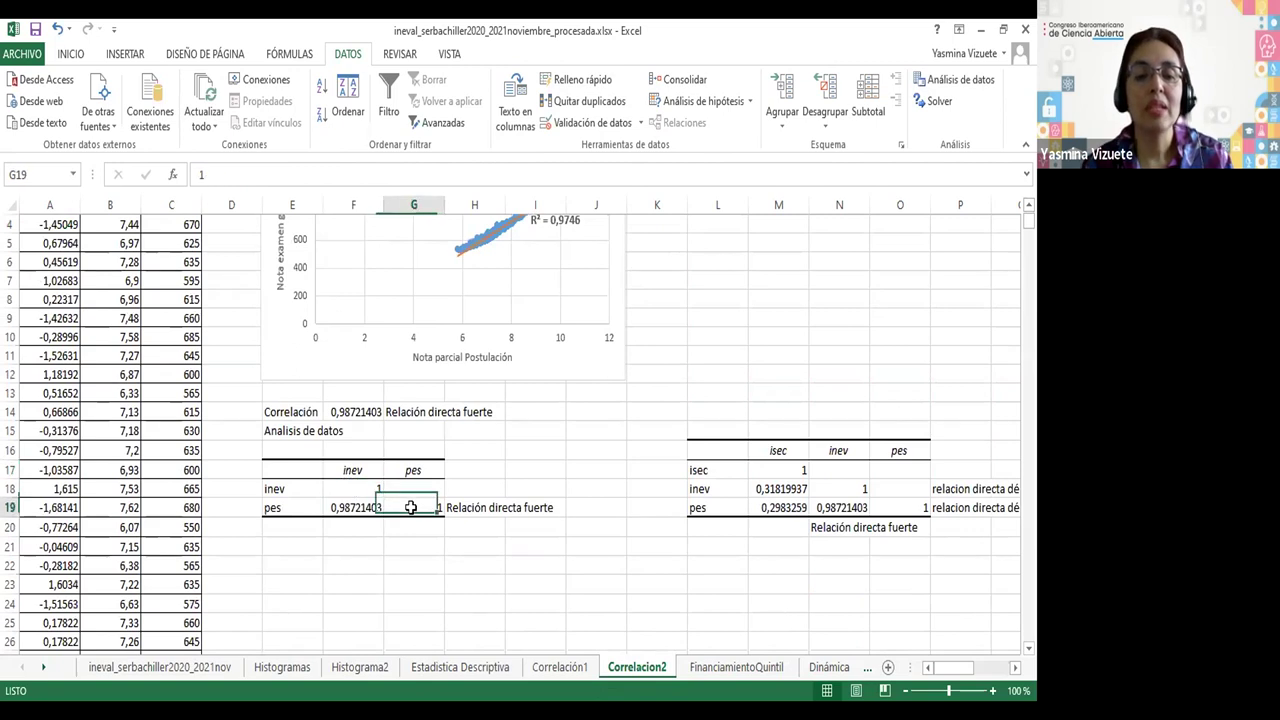
# - Check the inev–pes coefficient in F19 against the pes scatter chart, and view the notes beside the three-variable matrix
pyautogui.scroll(1, 380, 420)
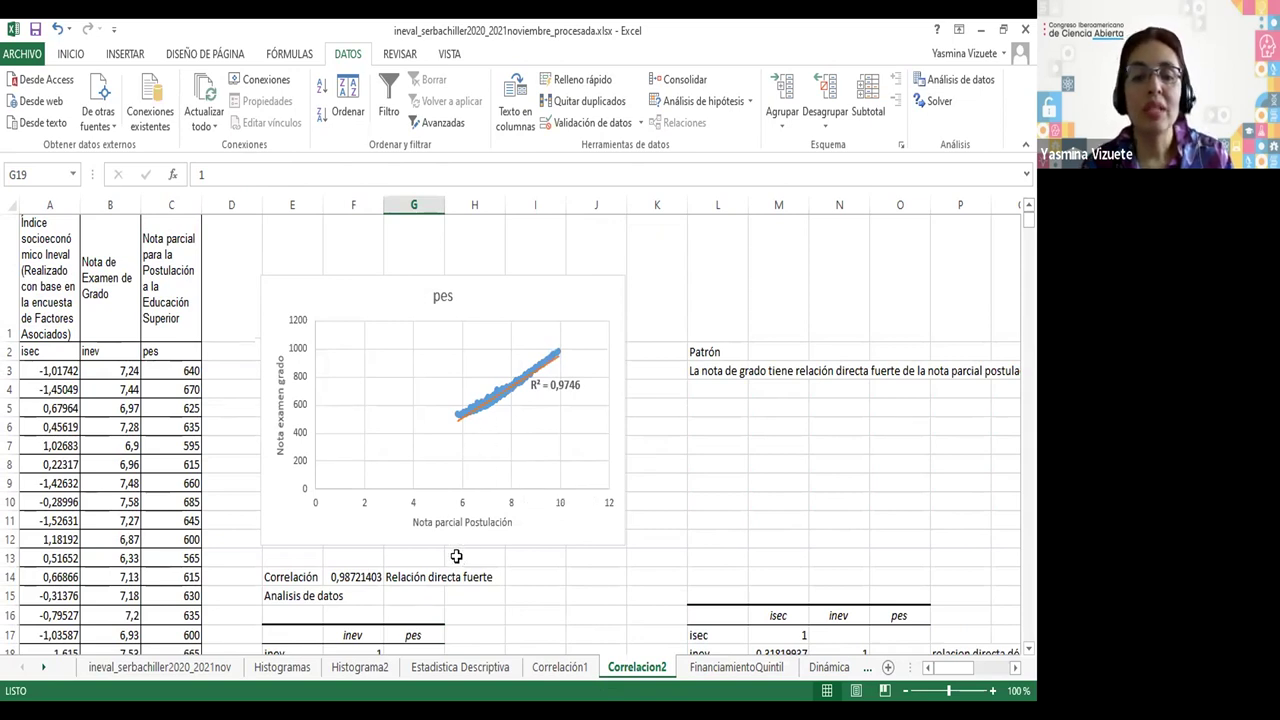
pyautogui.scroll(-1, 490, 515)
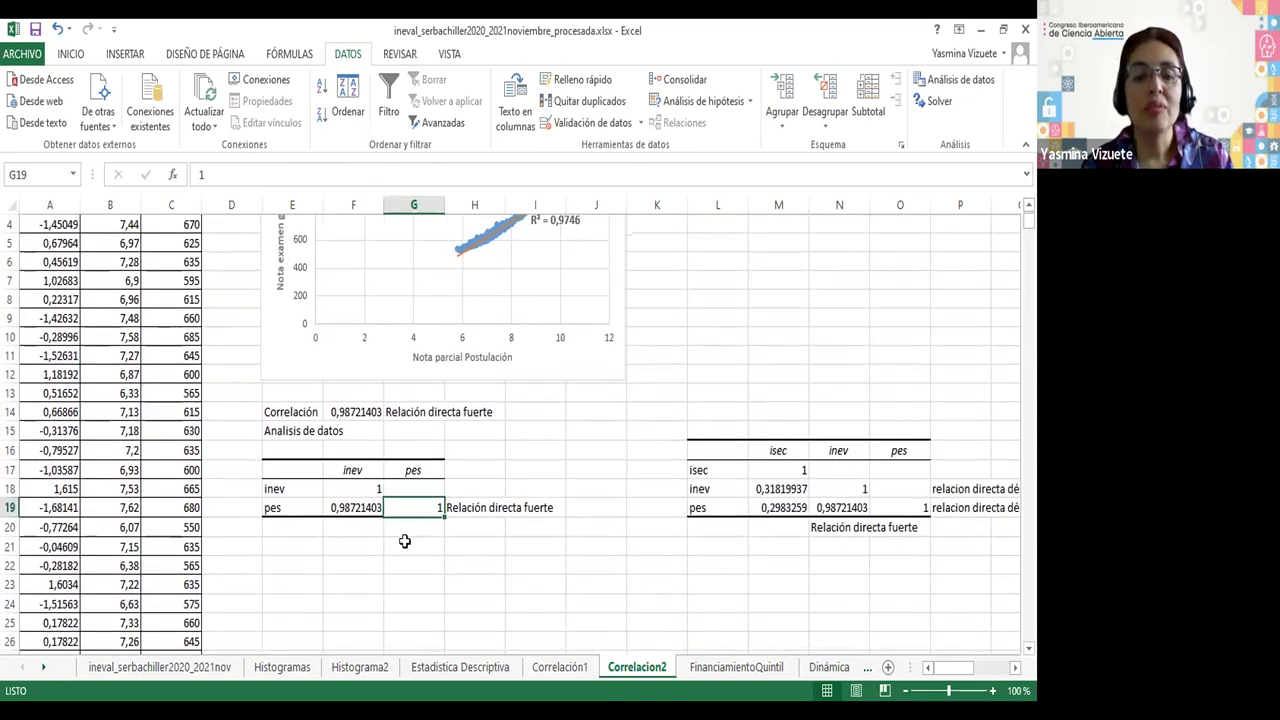
pyautogui.click(353, 510)
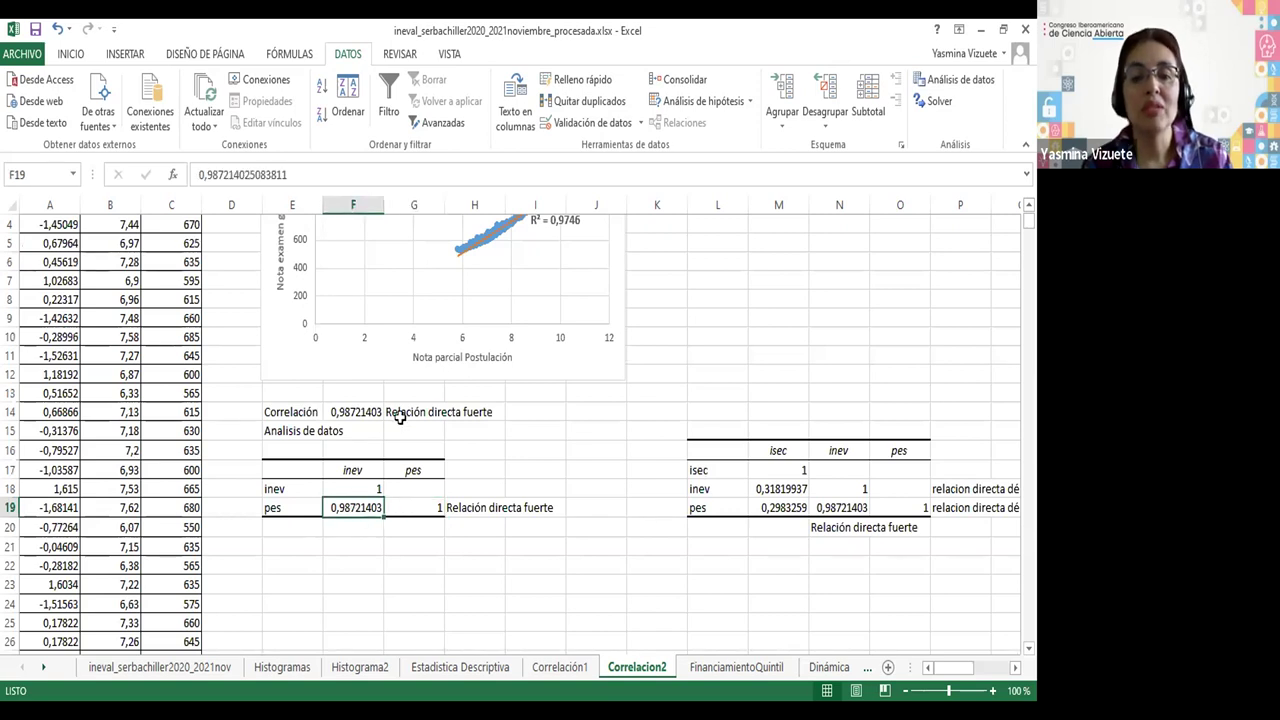
pyautogui.scroll(1, 472, 412)
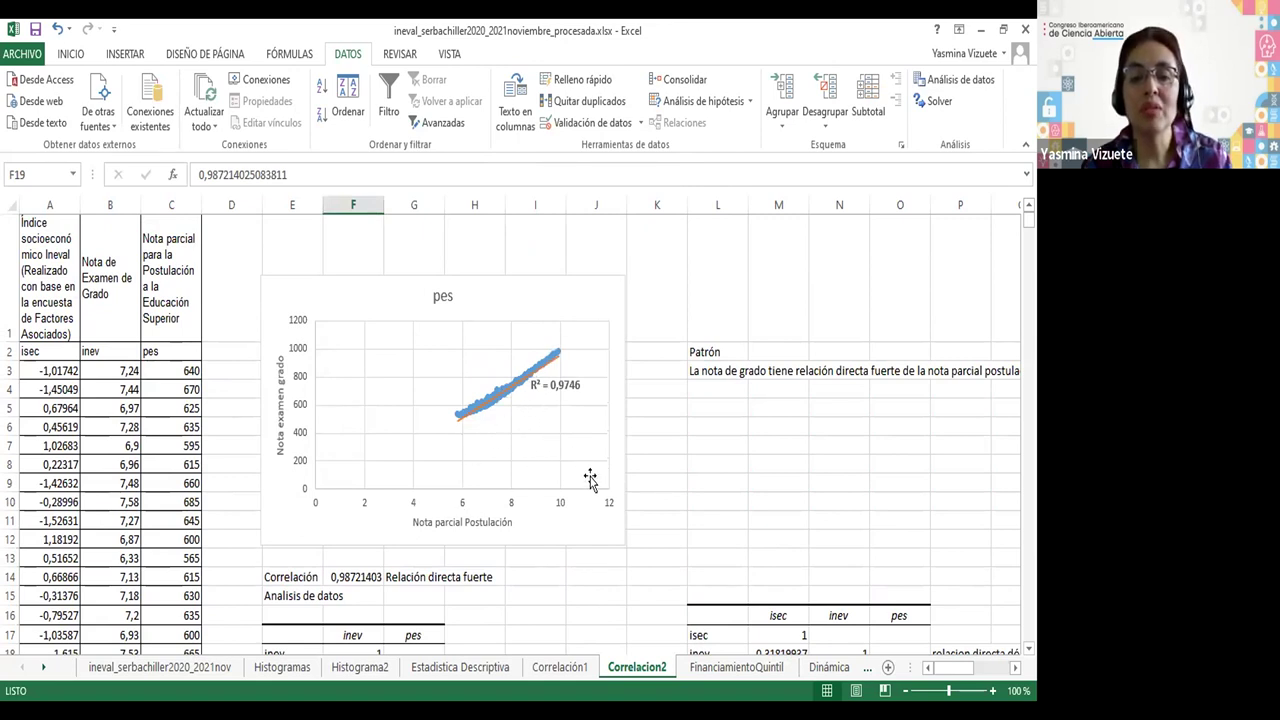
pyautogui.scroll(-1, 593, 513)
pyautogui.scroll(-1, 593, 513)
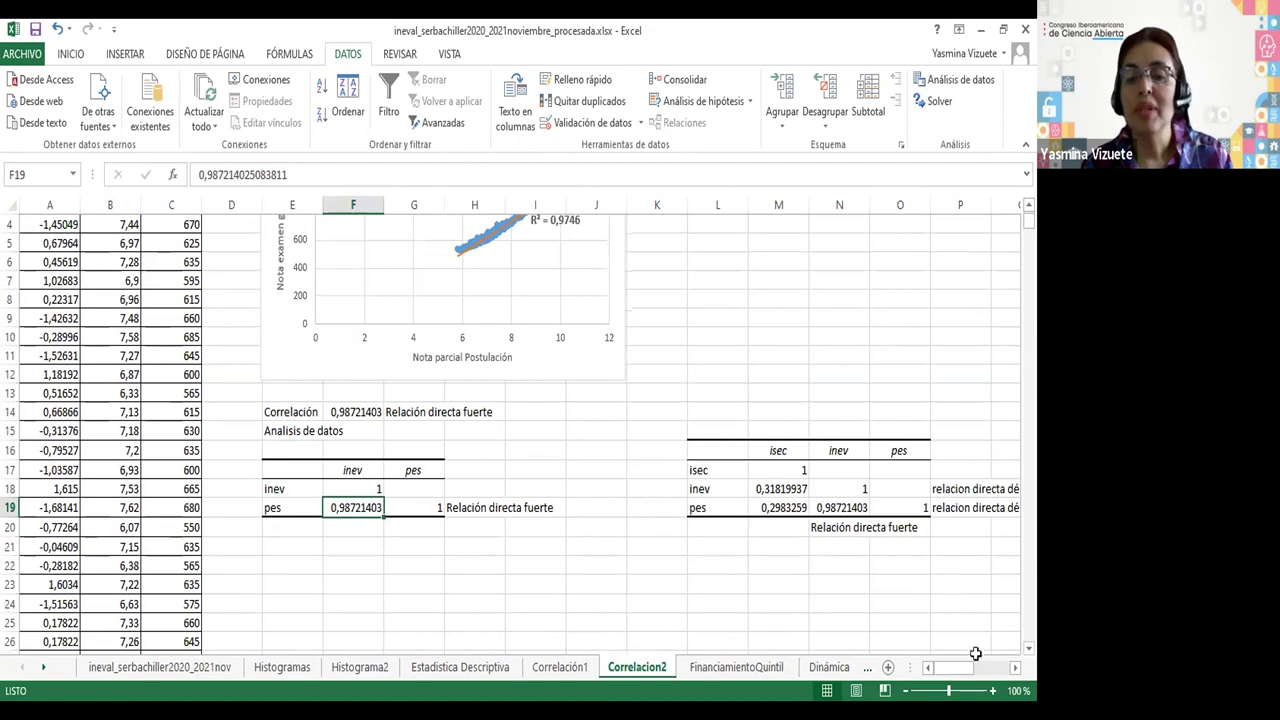
pyautogui.click(1015, 667)
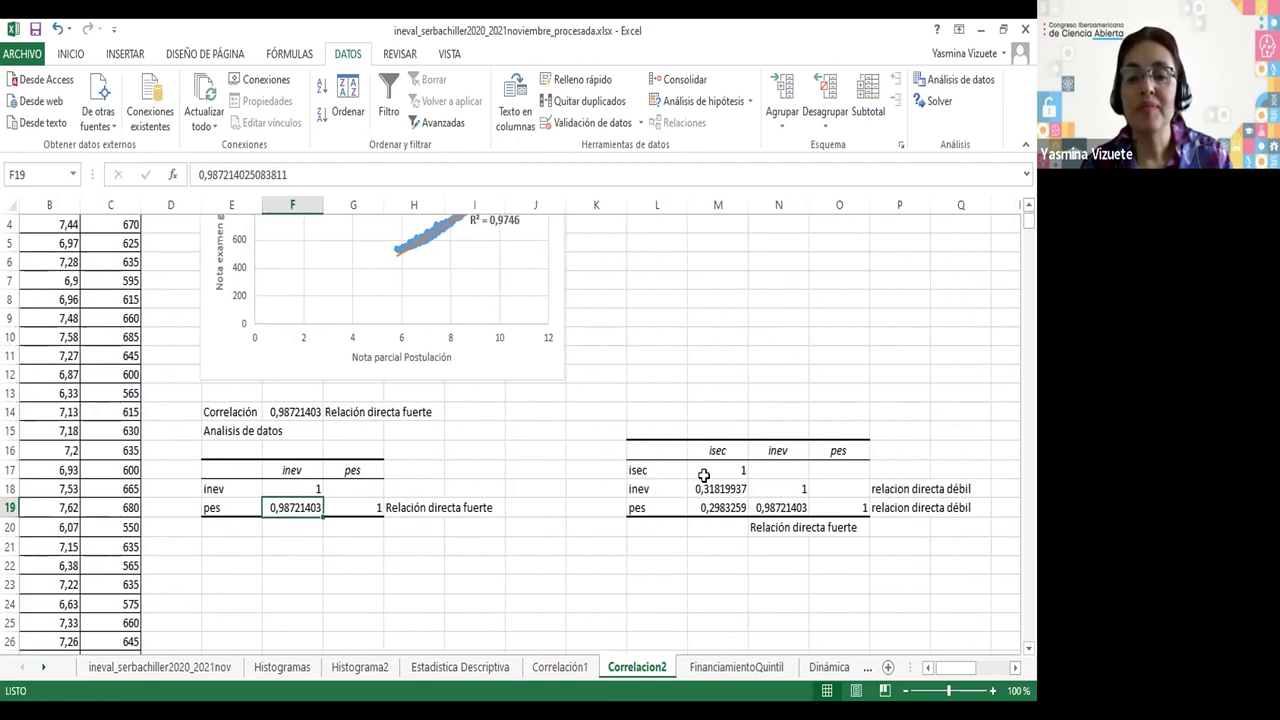
# - Review the isec column of the three-variable matrix, checking its coefficients with inev in M18 and pes in M19
pyautogui.click(672, 451)
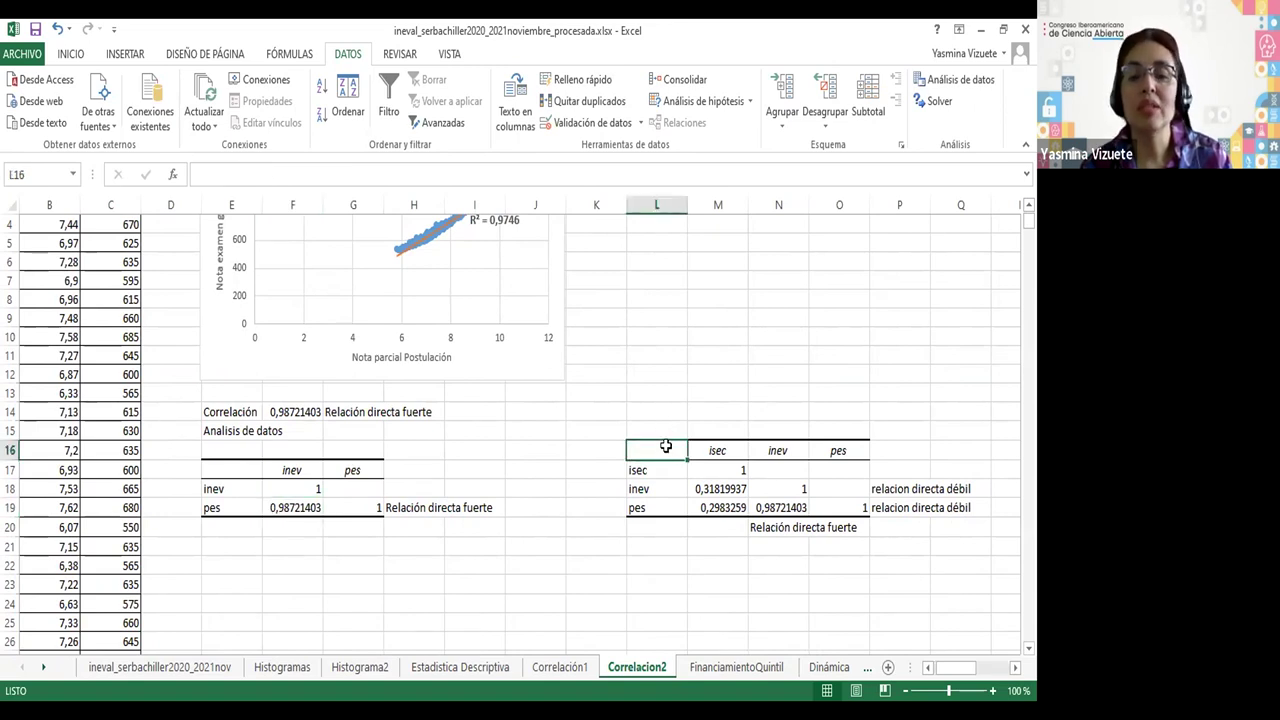
pyautogui.click(700, 528)
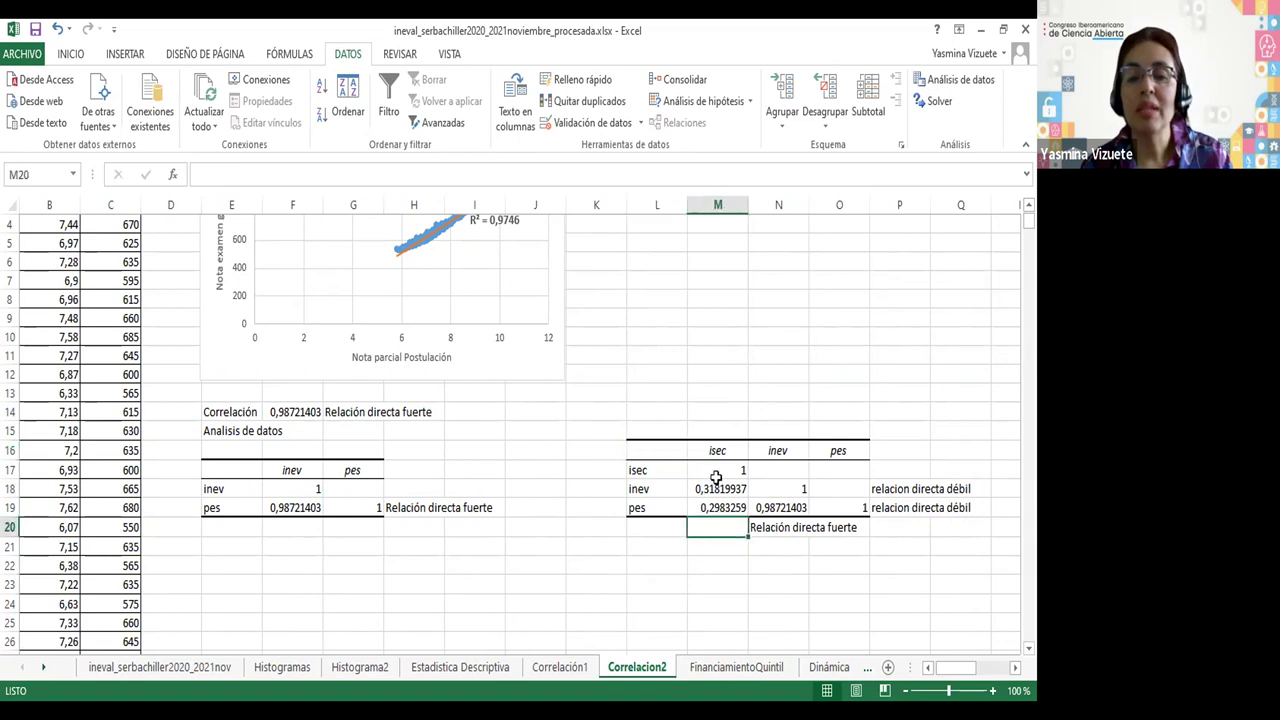
pyautogui.click(658, 489)
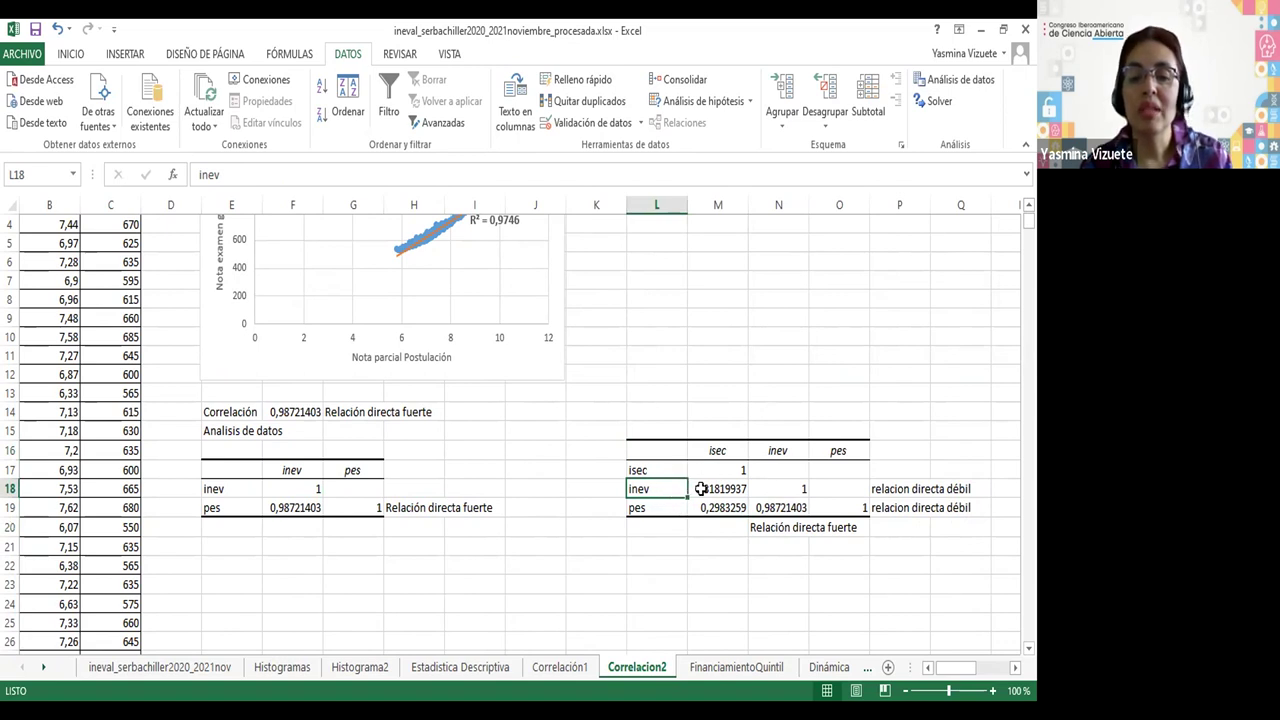
pyautogui.click(722, 452)
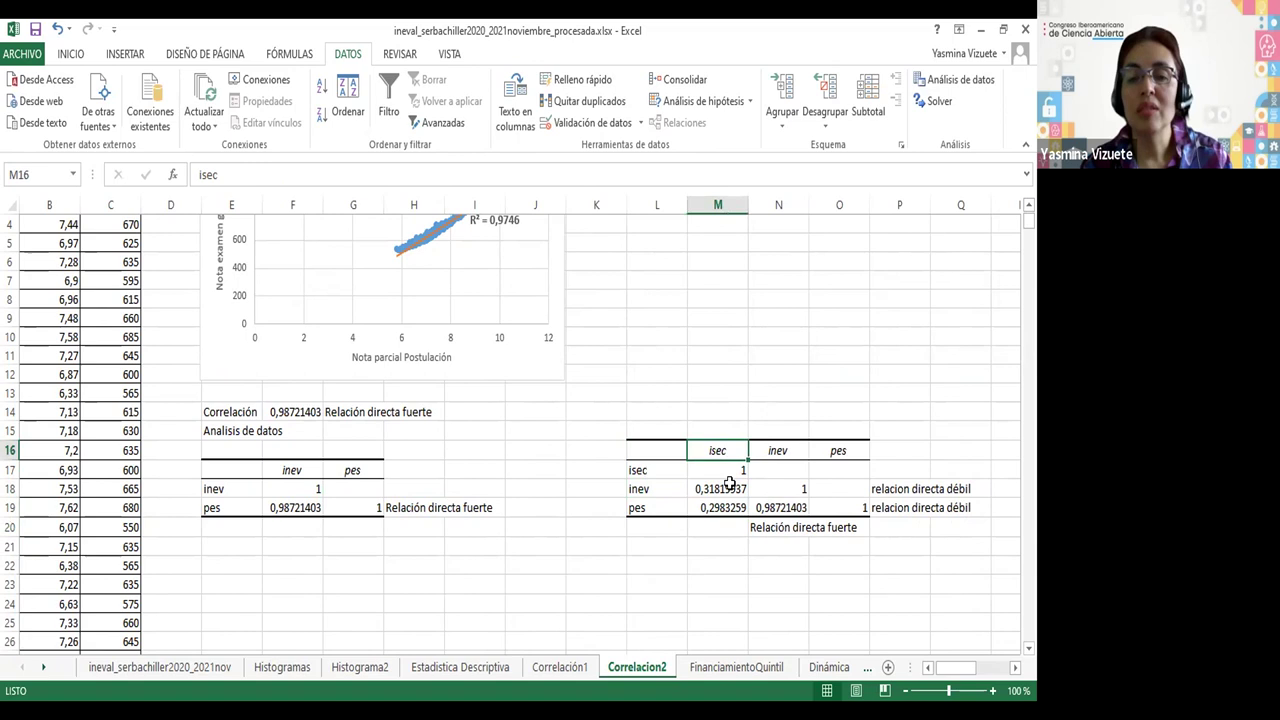
pyautogui.click(724, 490)
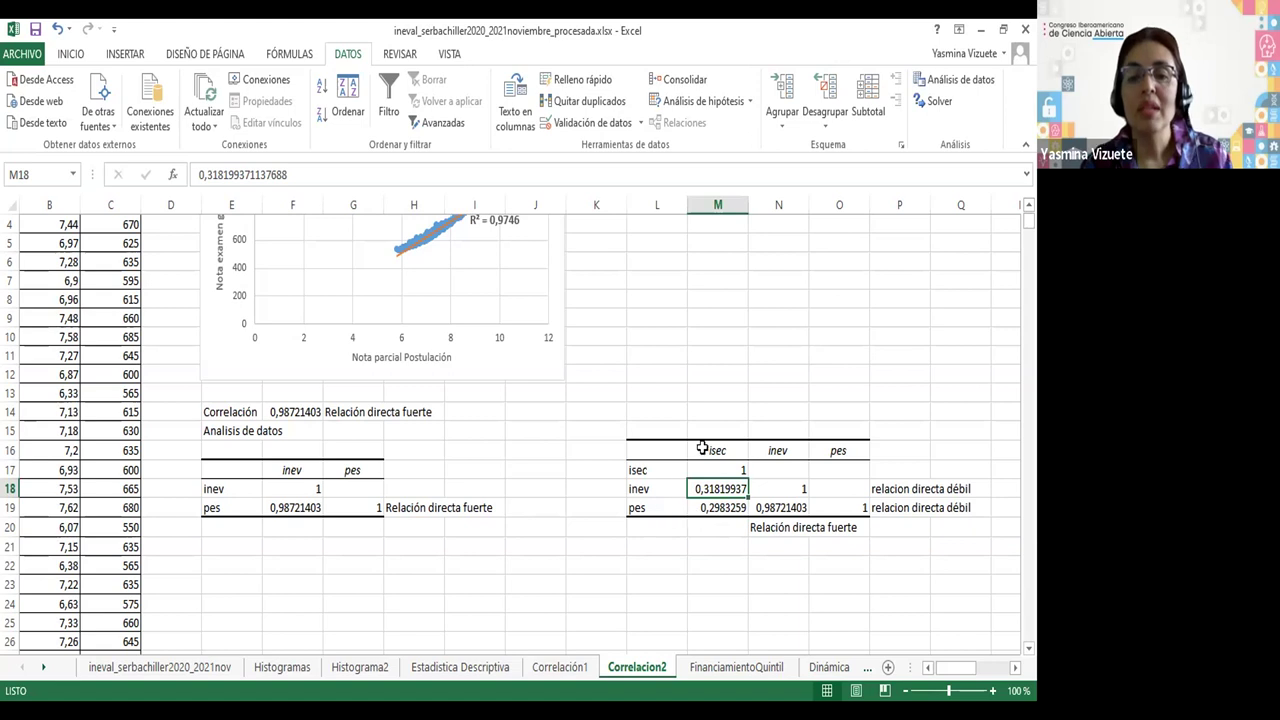
pyautogui.click(663, 507)
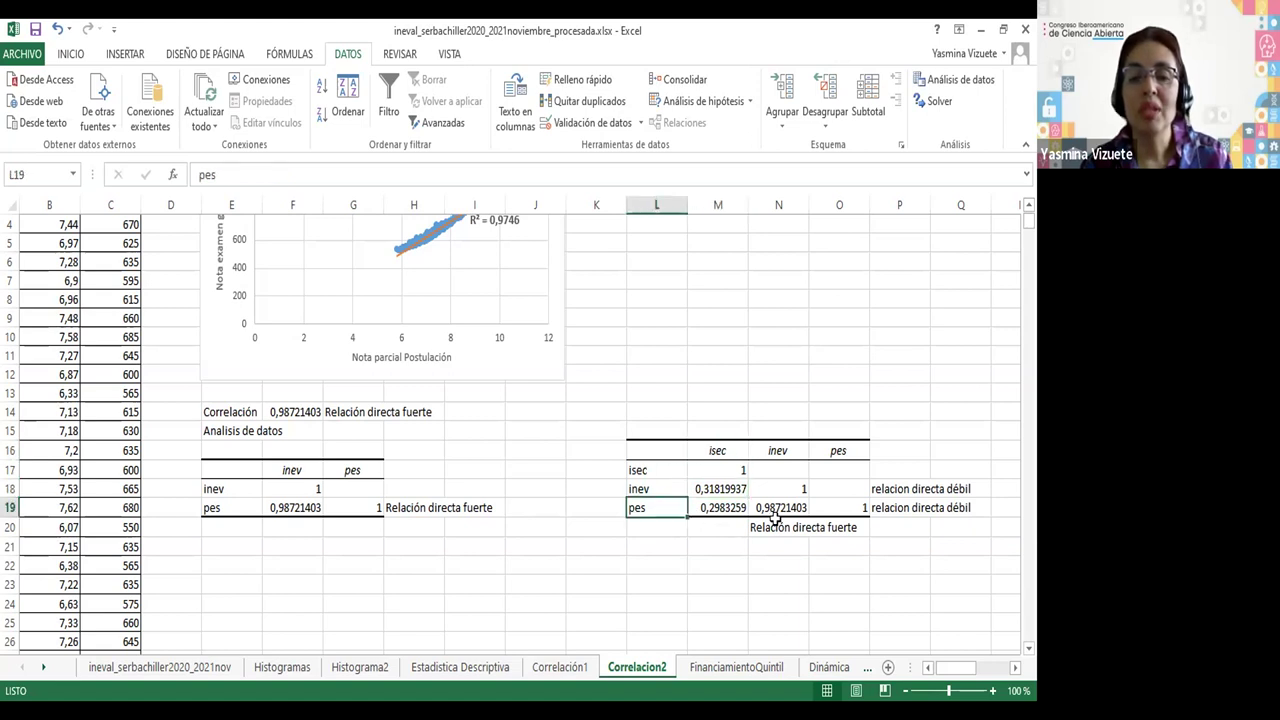
pyautogui.click(728, 509)
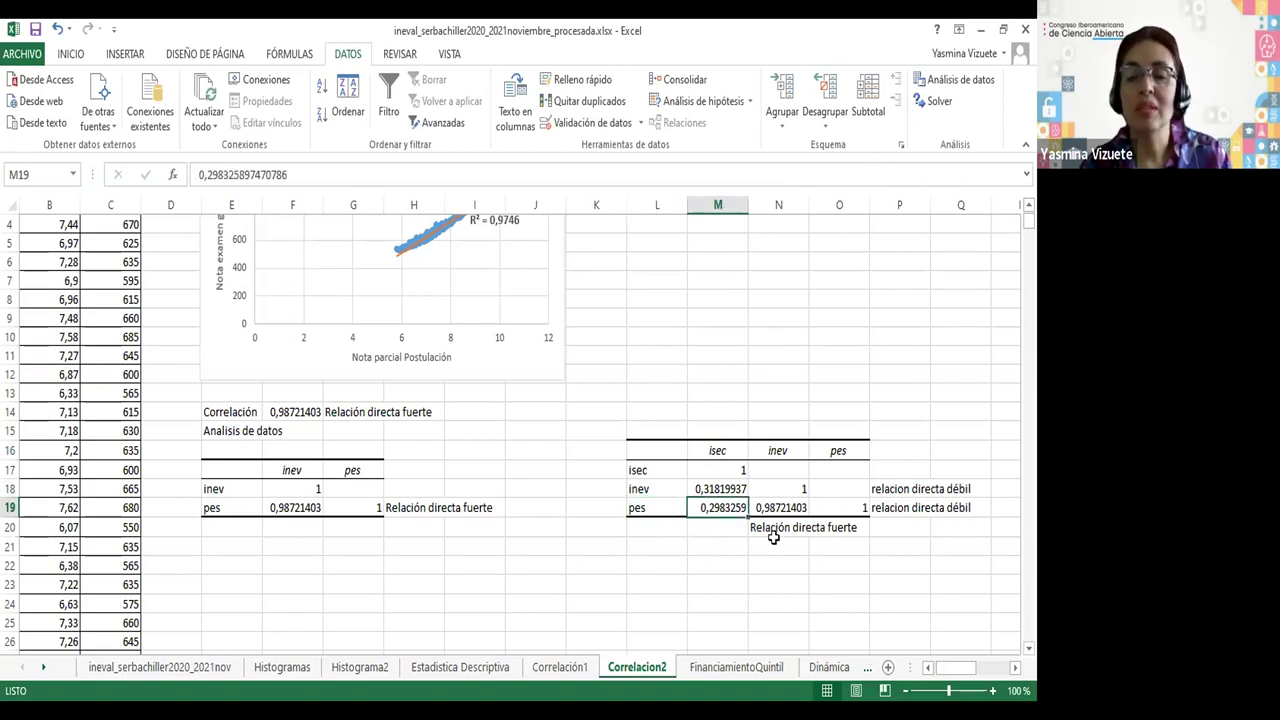
# - Compare the inev–pes coefficient in N19 of the three-variable matrix with the one in F19 of the two-variable matrix
pyautogui.click(664, 508)
pyautogui.click(800, 450)
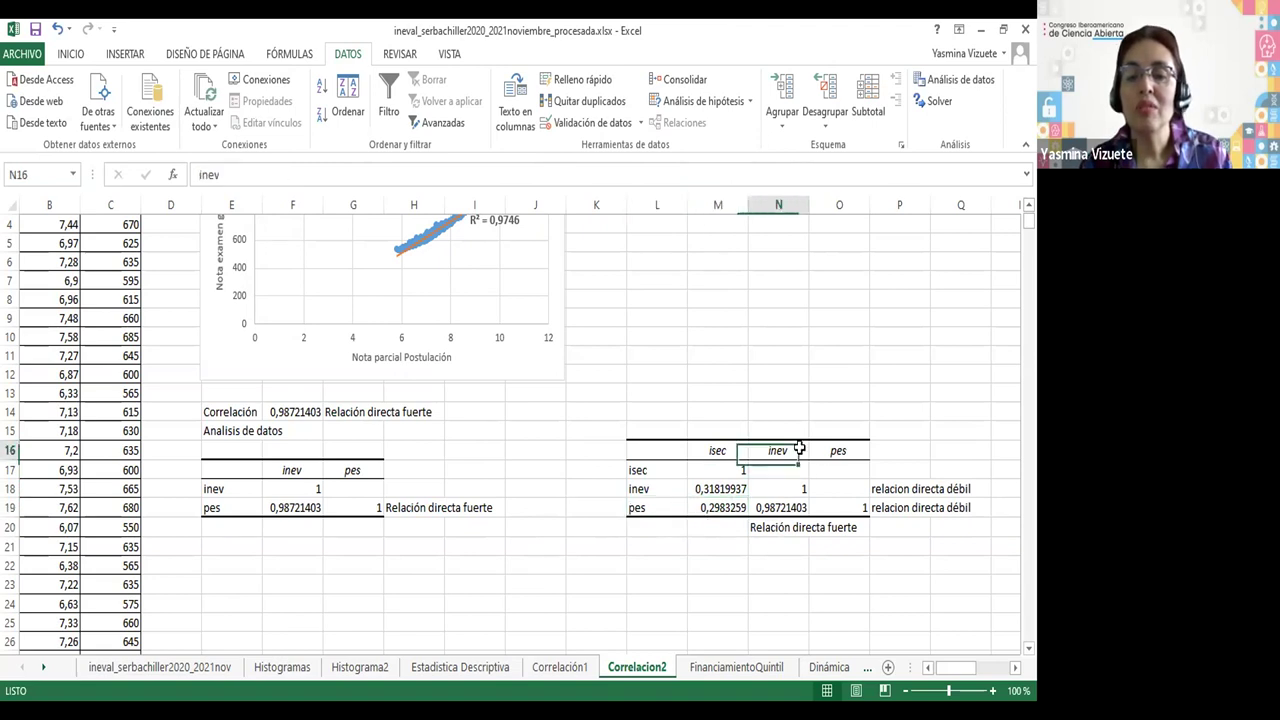
pyautogui.click(802, 507)
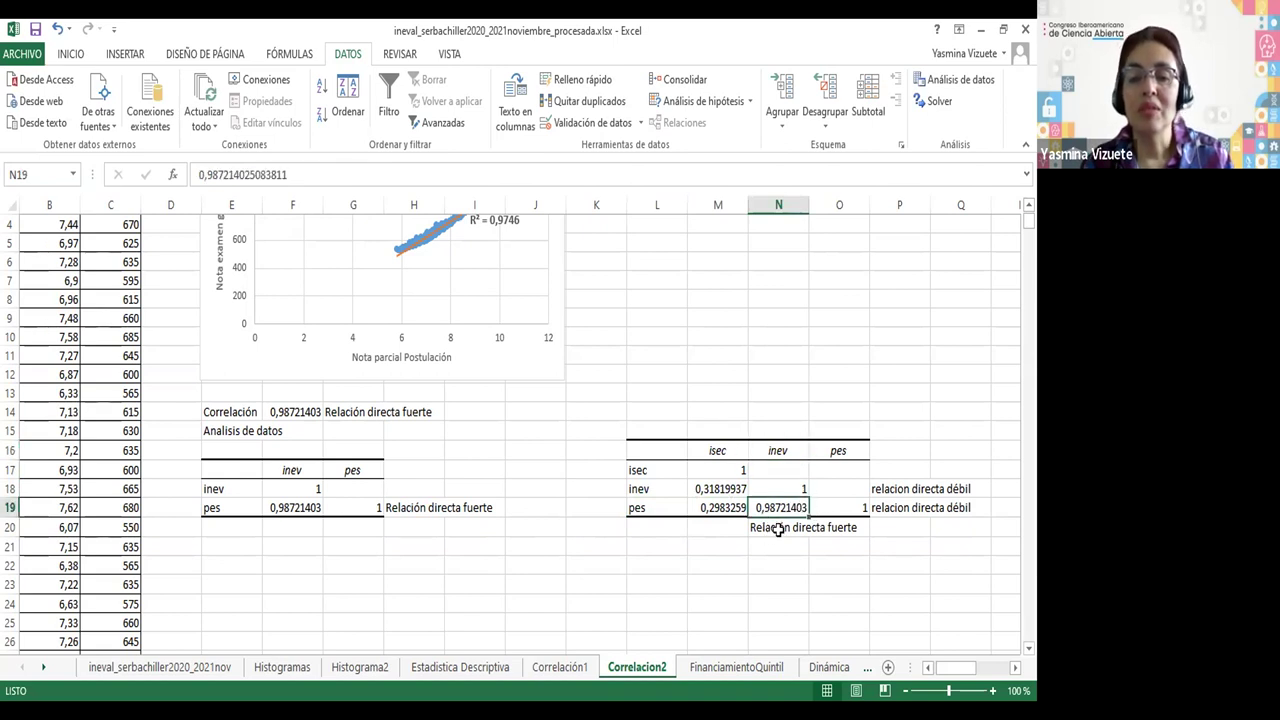
pyautogui.click(298, 516)
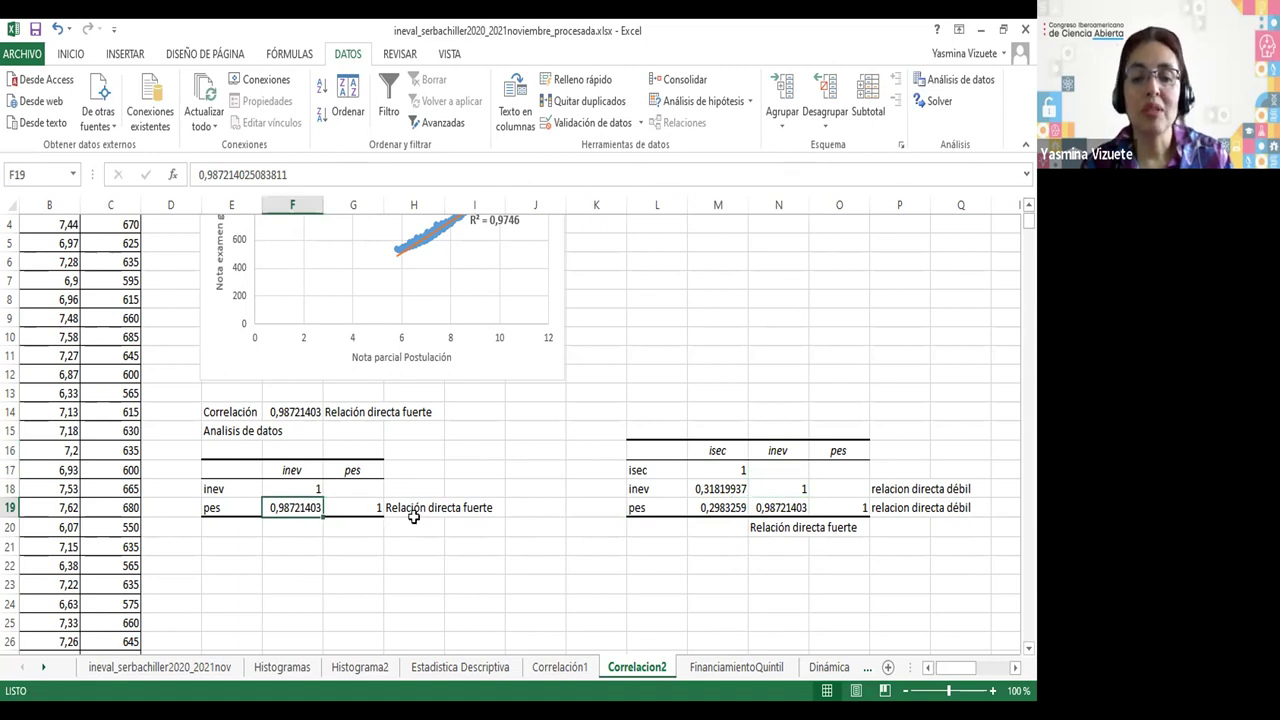
# - Examine the pes scatter chart and the Patrón note, relating them to the Nota de Examen de Grado and Nota parcial headers in B1:C1
pyautogui.scroll(1, 653, 543)
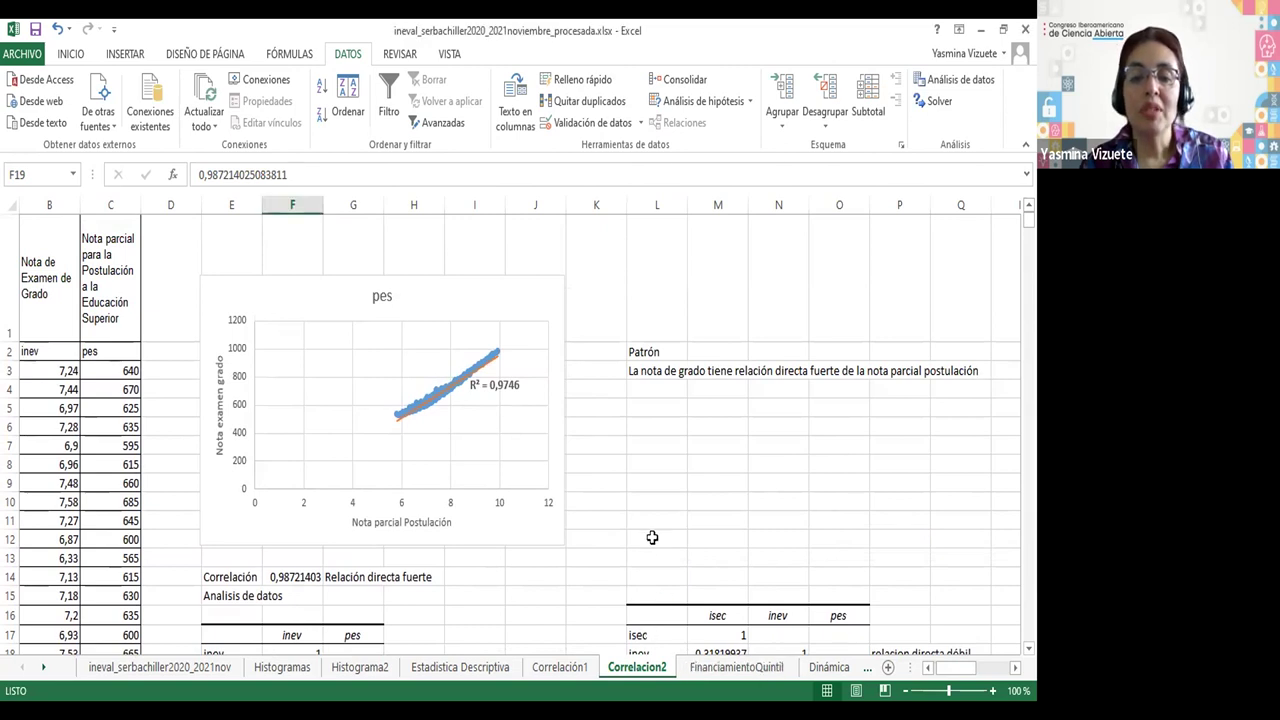
pyautogui.click(661, 480)
pyautogui.scroll(-2, 509, 473)
pyautogui.scroll(2, 509, 473)
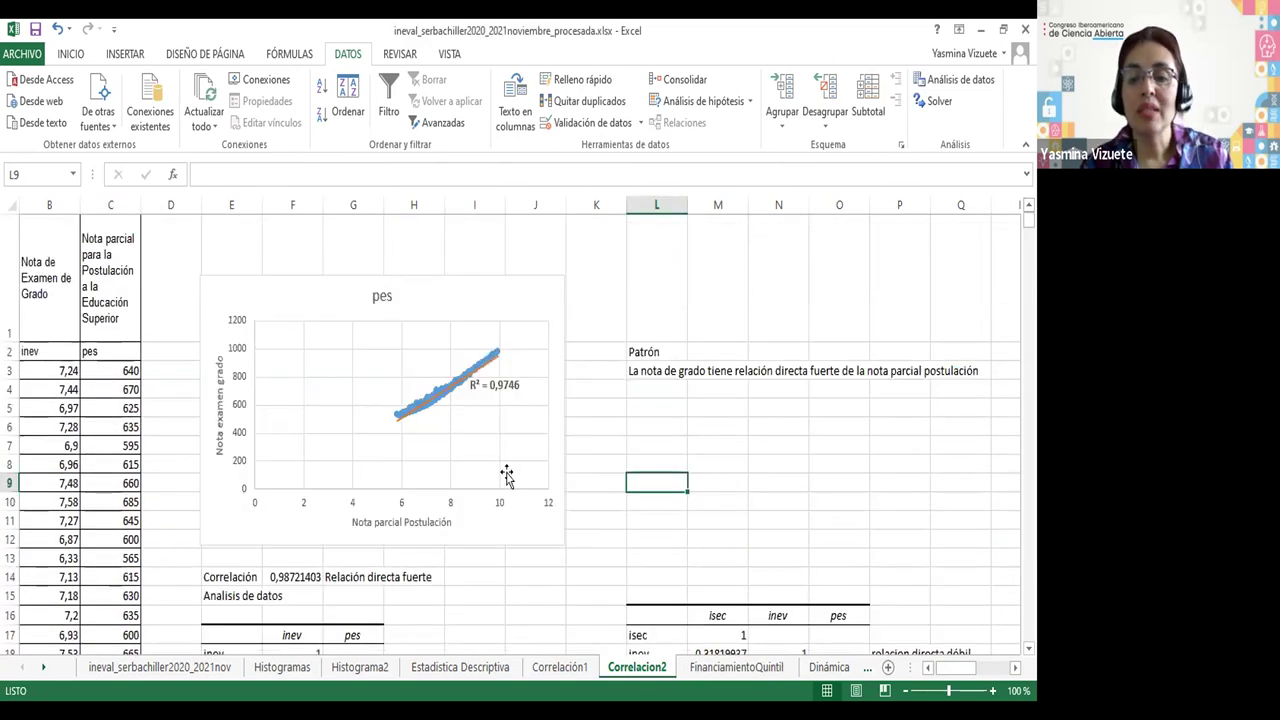
pyautogui.scroll(-1, 507, 477)
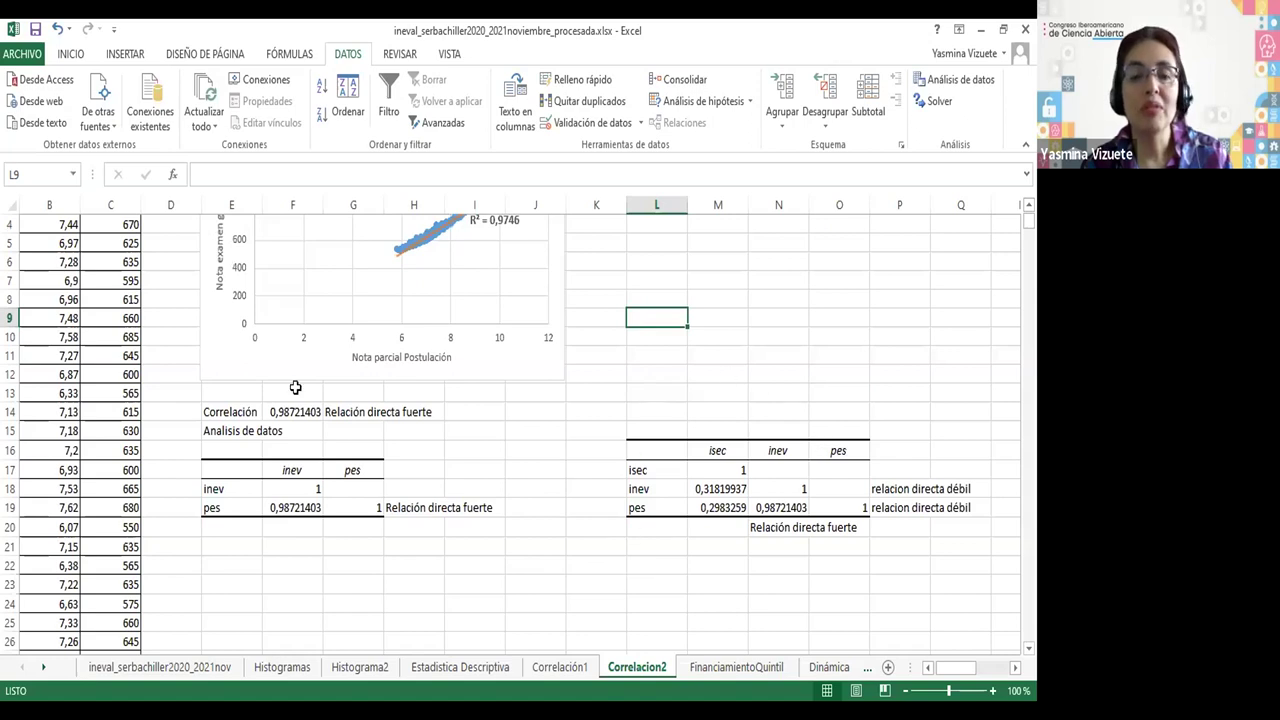
pyautogui.scroll(1, 286, 378)
pyautogui.click(39, 295)
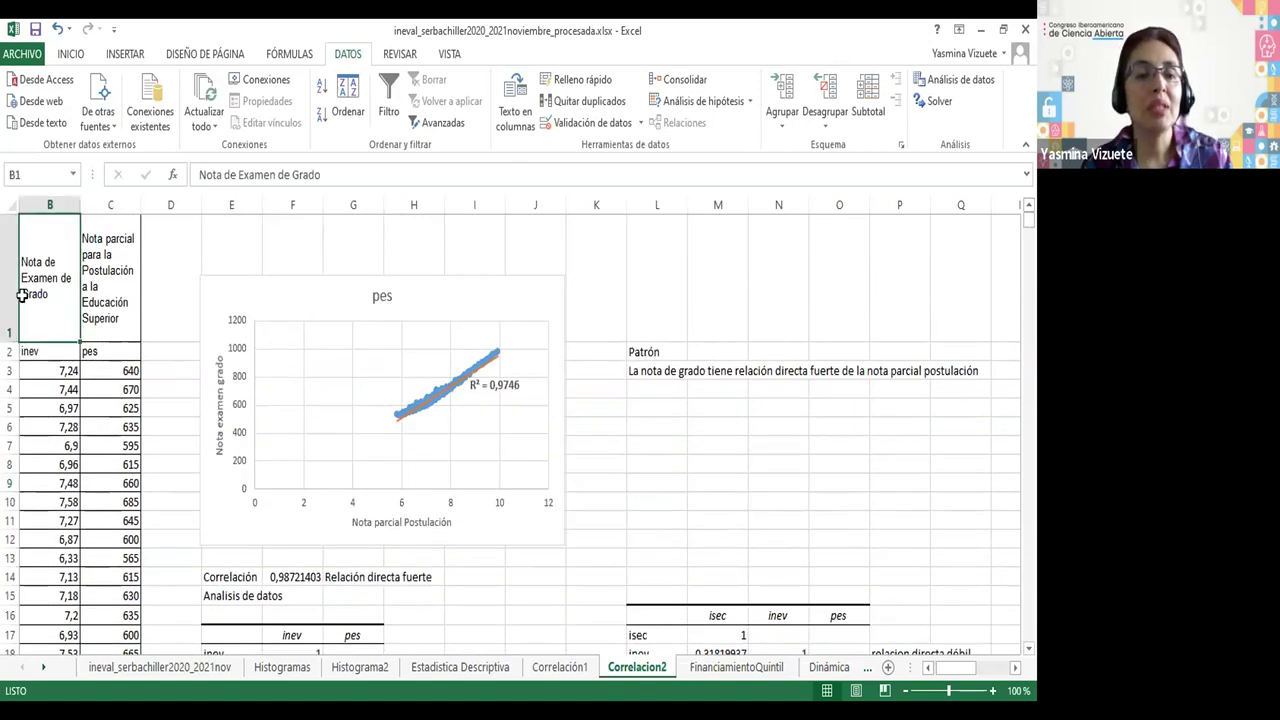
pyautogui.click(113, 288)
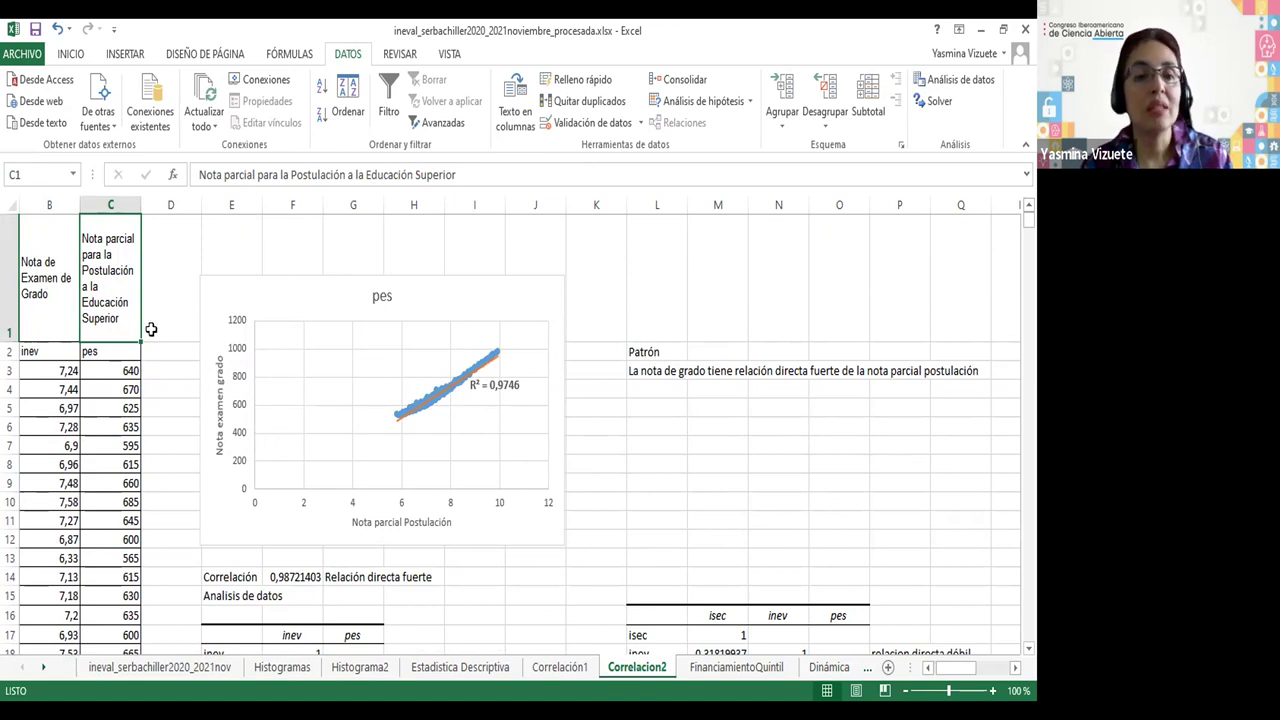
pyautogui.click(43, 291)
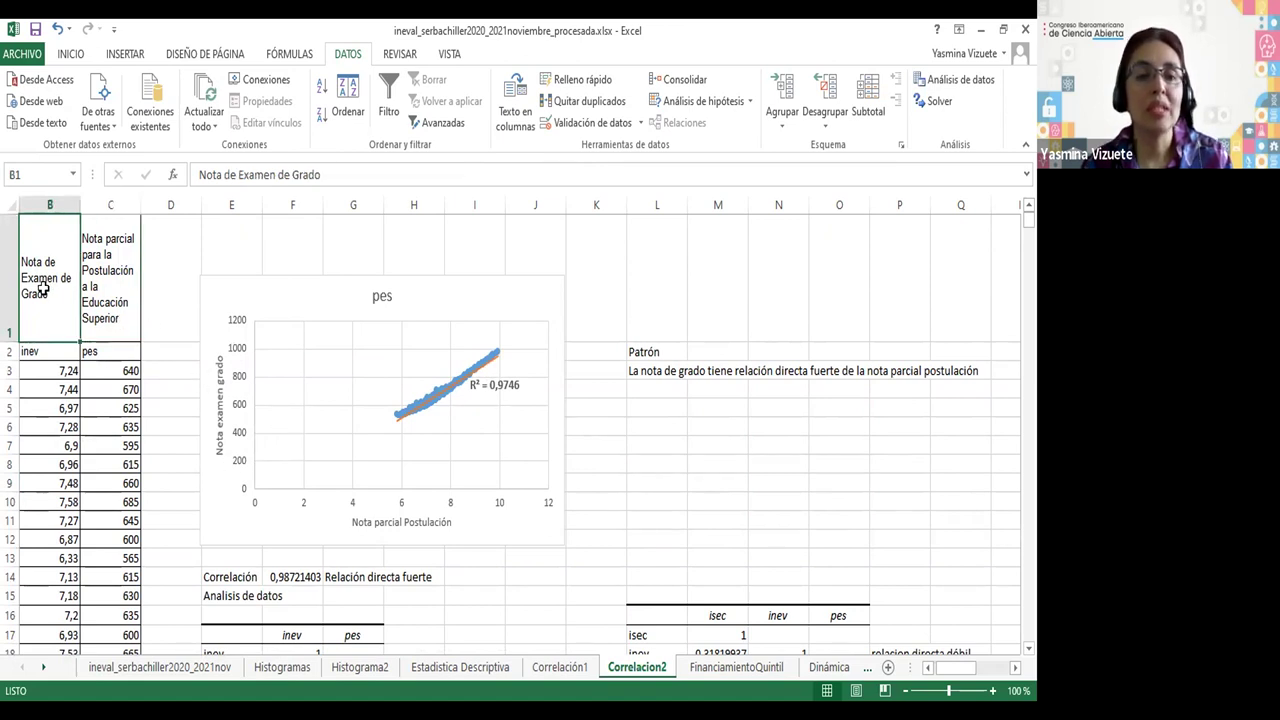
pyautogui.click(115, 304)
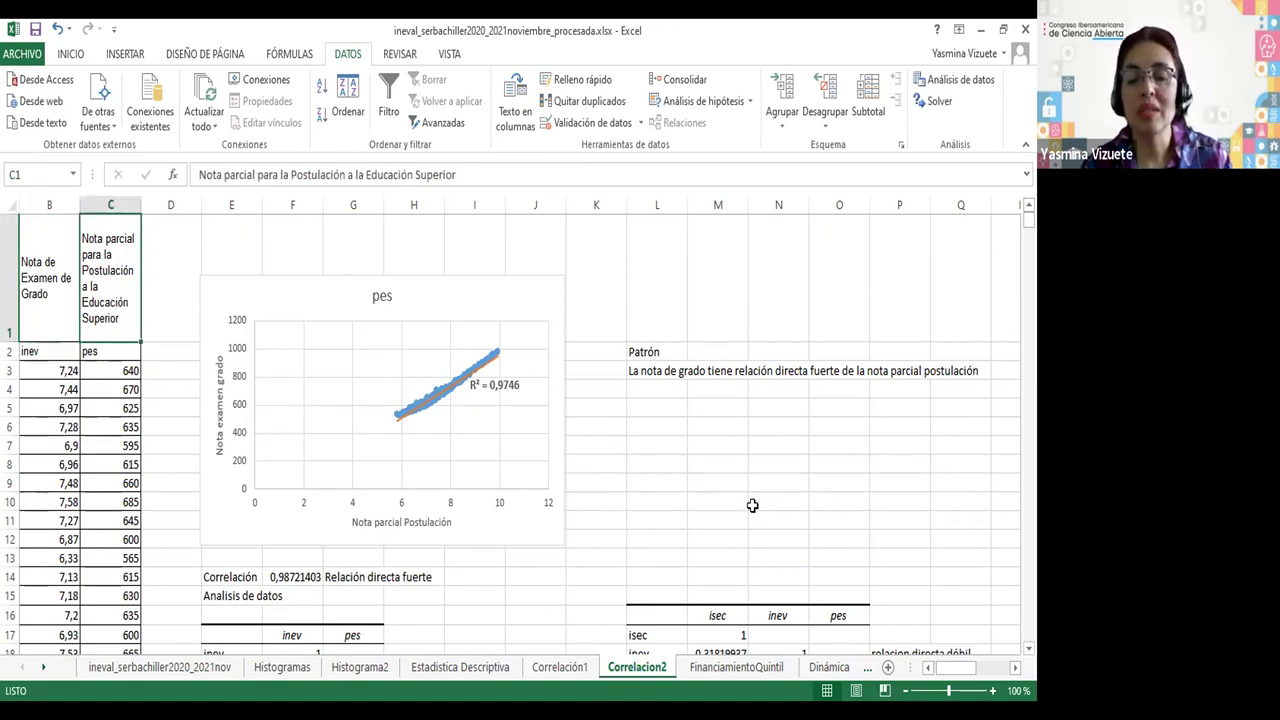
# - On the FinanciamientoQuintil sheet, autofit column K and move the Carchi radar chart to column L below its table
pyautogui.click(716, 670)
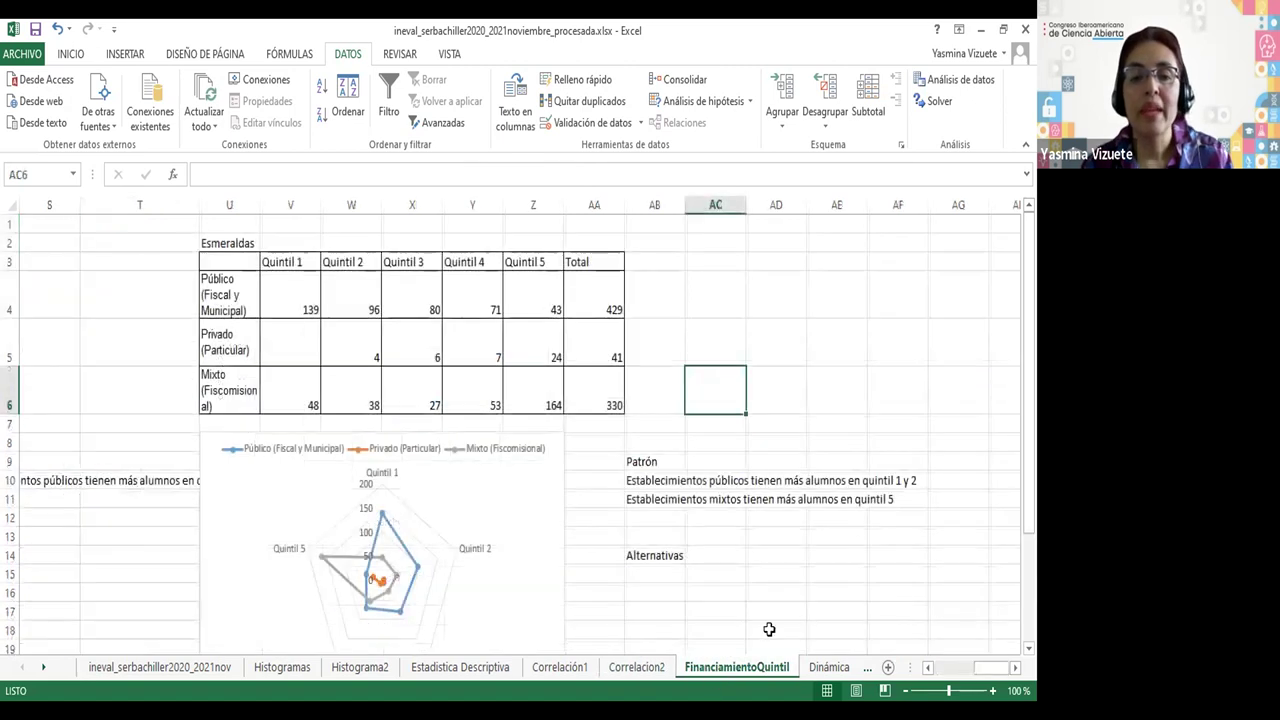
pyautogui.moveTo(986, 670); pyautogui.dragTo(945, 670)
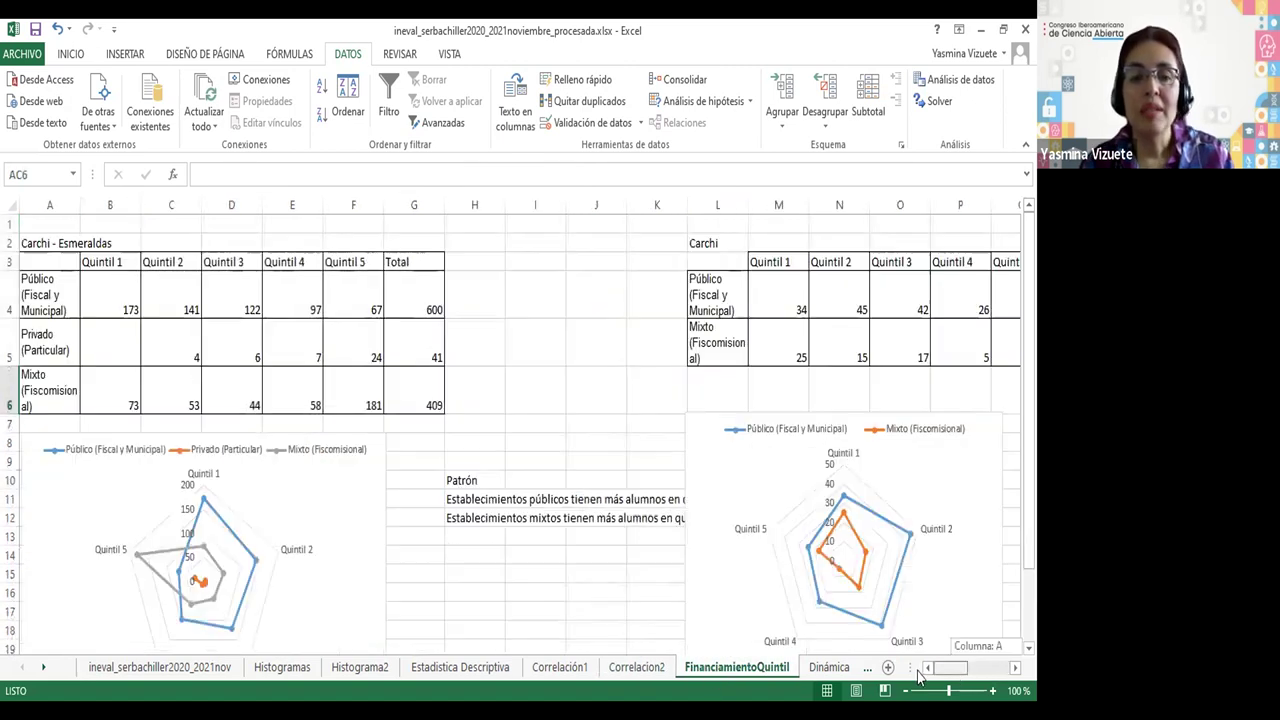
pyautogui.doubleClick(686, 207)
pyautogui.click(686, 458)
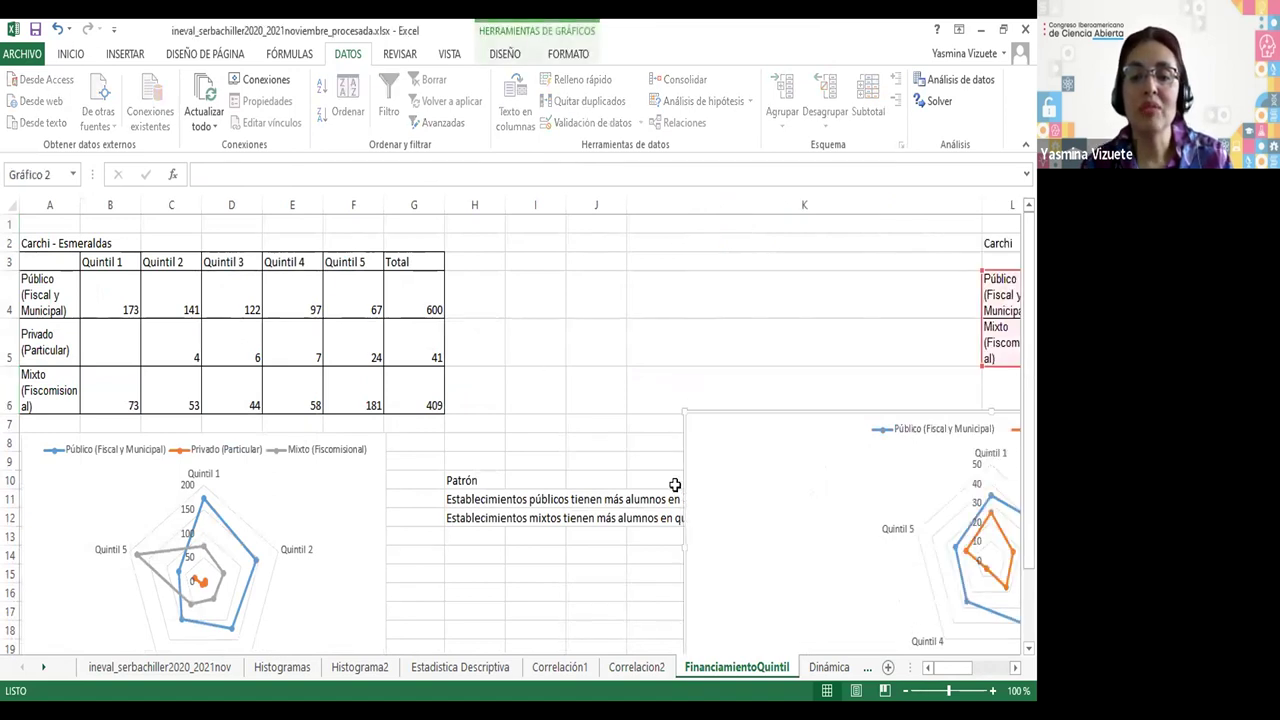
pyautogui.moveTo(745, 466)
pyautogui.mouseDown()
pyautogui.moveTo(909, 463)
pyautogui.moveTo(831, 477)
pyautogui.moveTo(748, 460)
pyautogui.mouseUp()
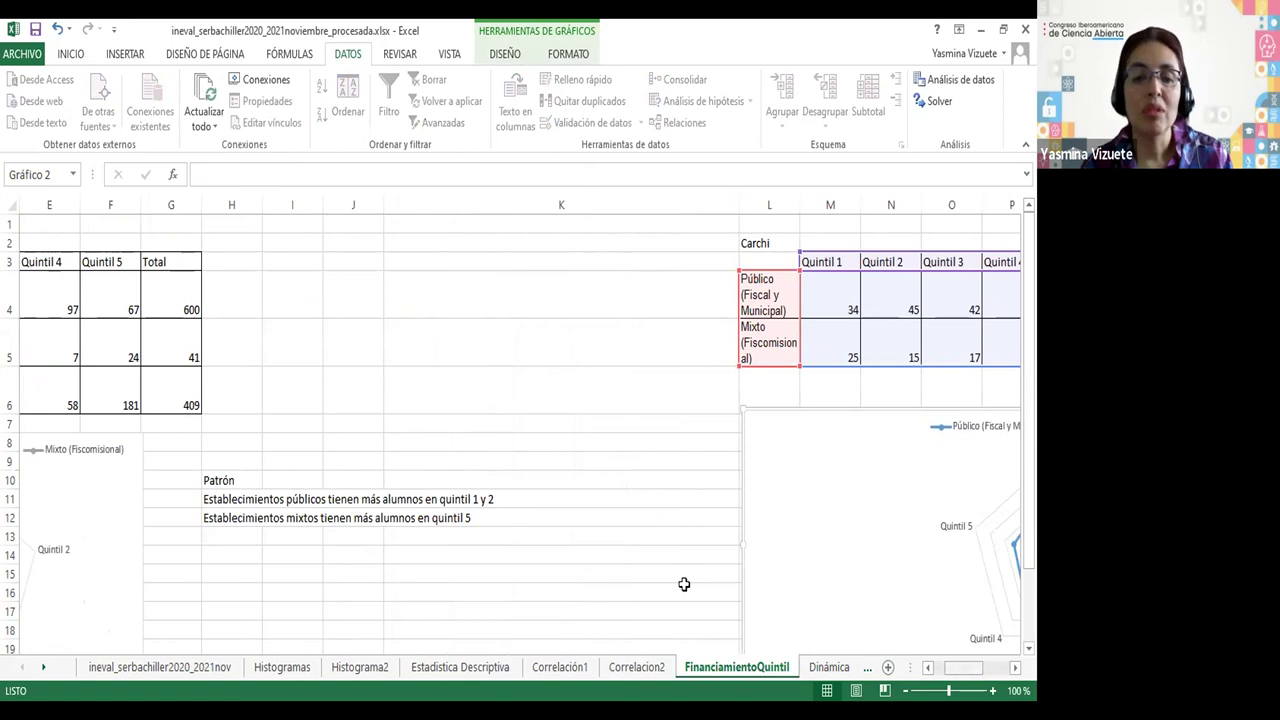
pyautogui.hscroll(-3, 685, 583)
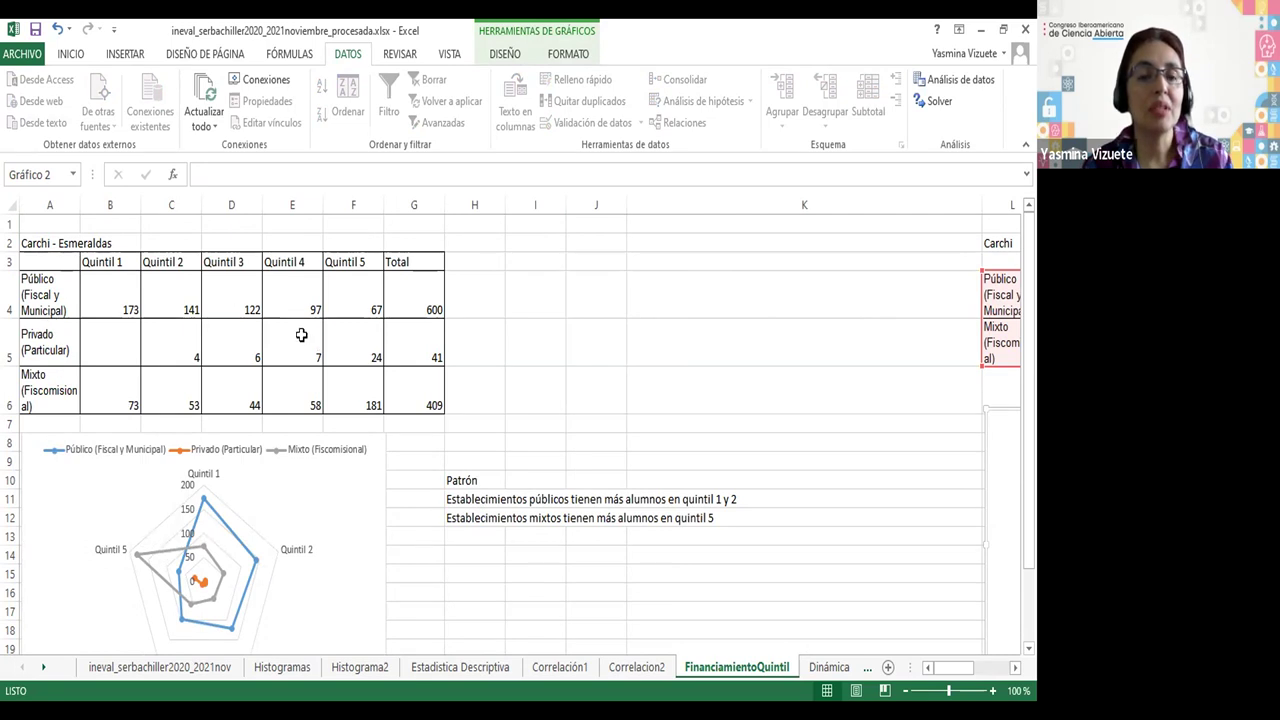
# - Review the Carchi - Esmeraldas table's funding types in A4:A6, its quintile headers in B3:F3 and the public Quintil 1 count
pyautogui.click(128, 310)
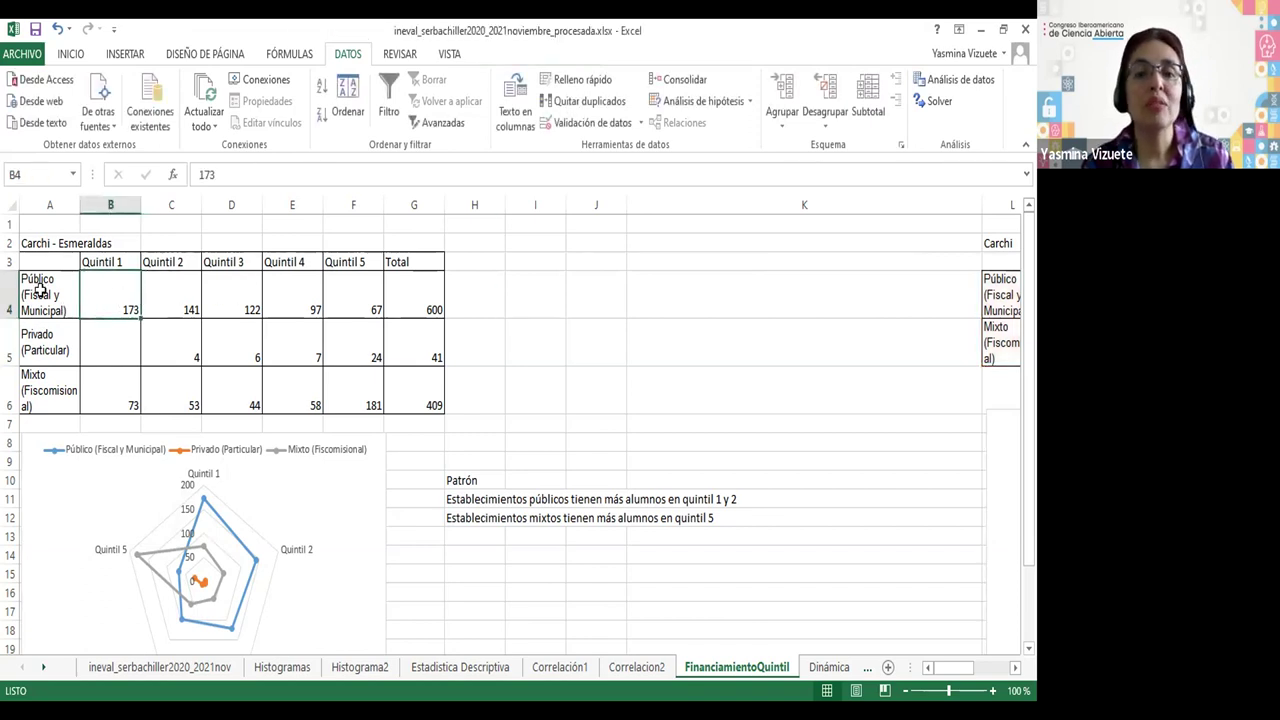
pyautogui.press('Left')
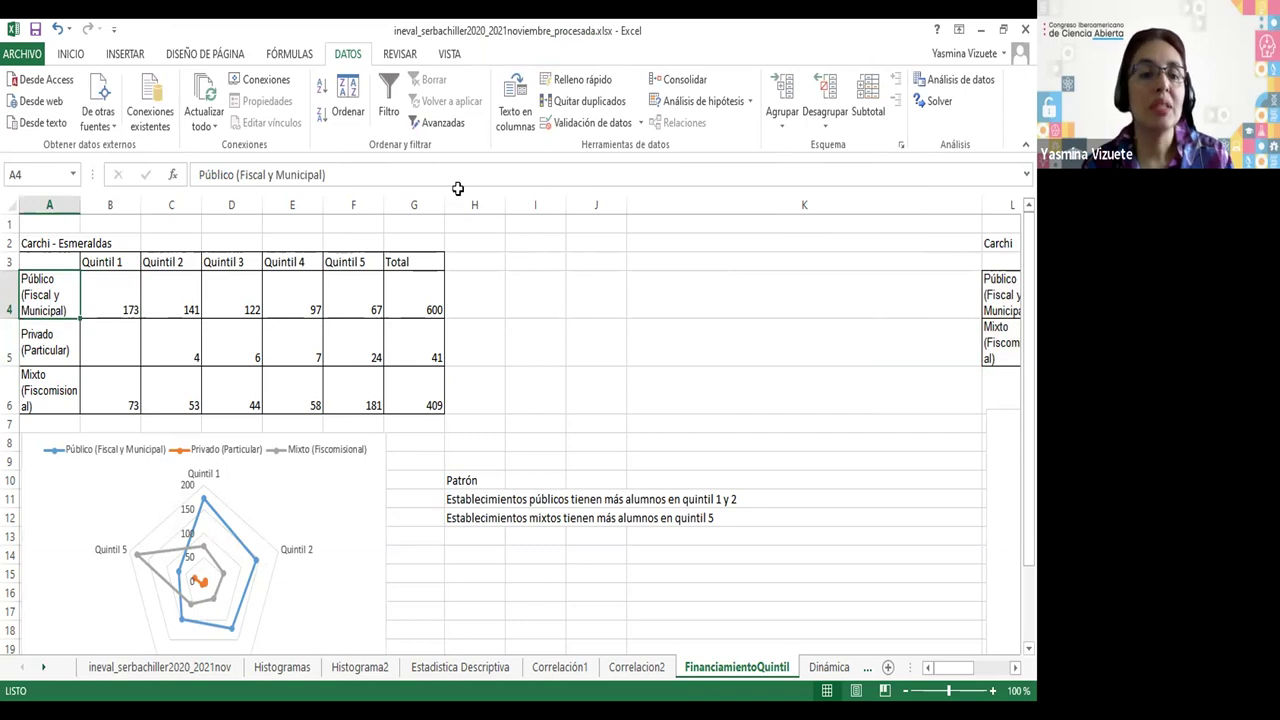
pyautogui.moveTo(46, 292); pyautogui.dragTo(43, 407)
pyautogui.moveTo(92, 260); pyautogui.dragTo(354, 257)
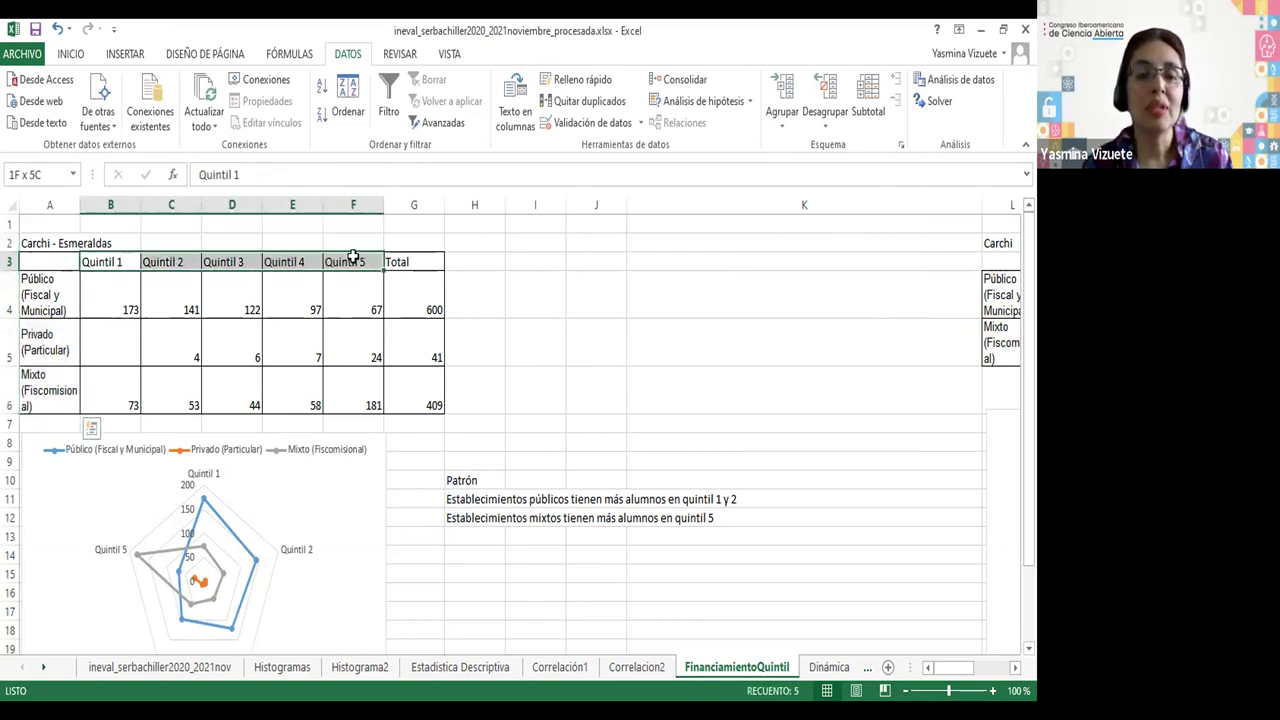
pyautogui.click(110, 303)
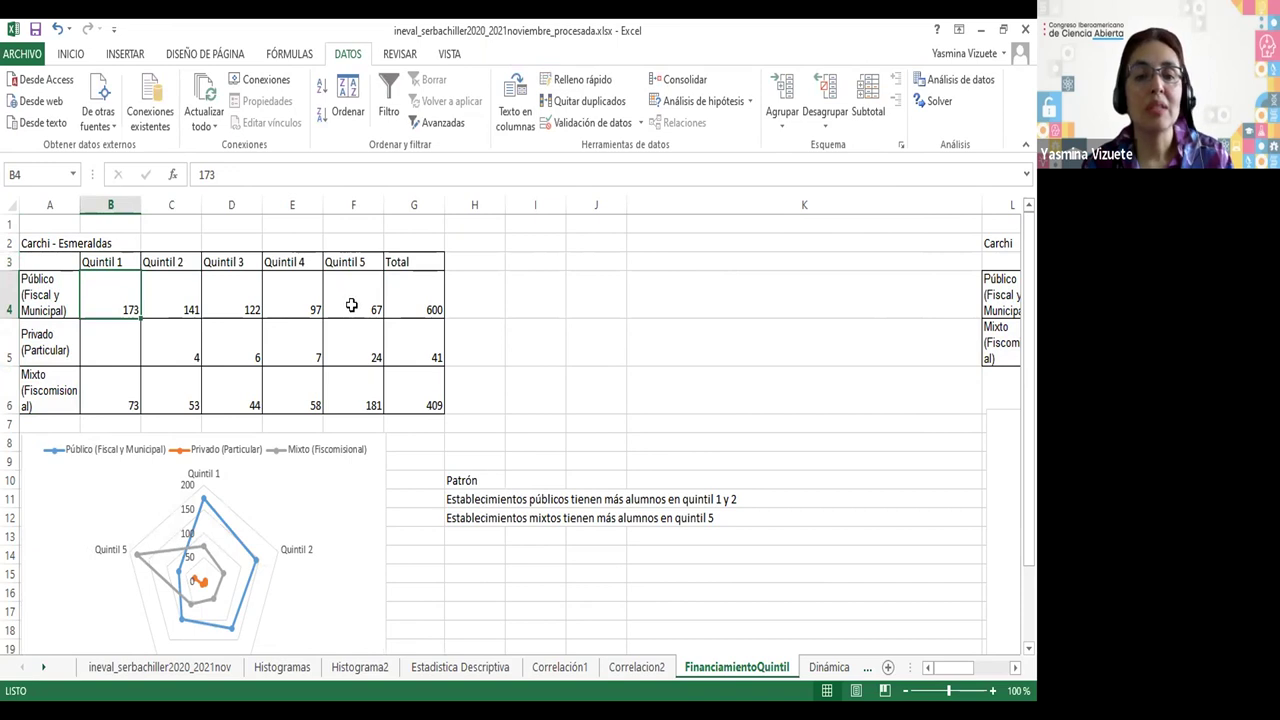
pyautogui.click(40, 246)
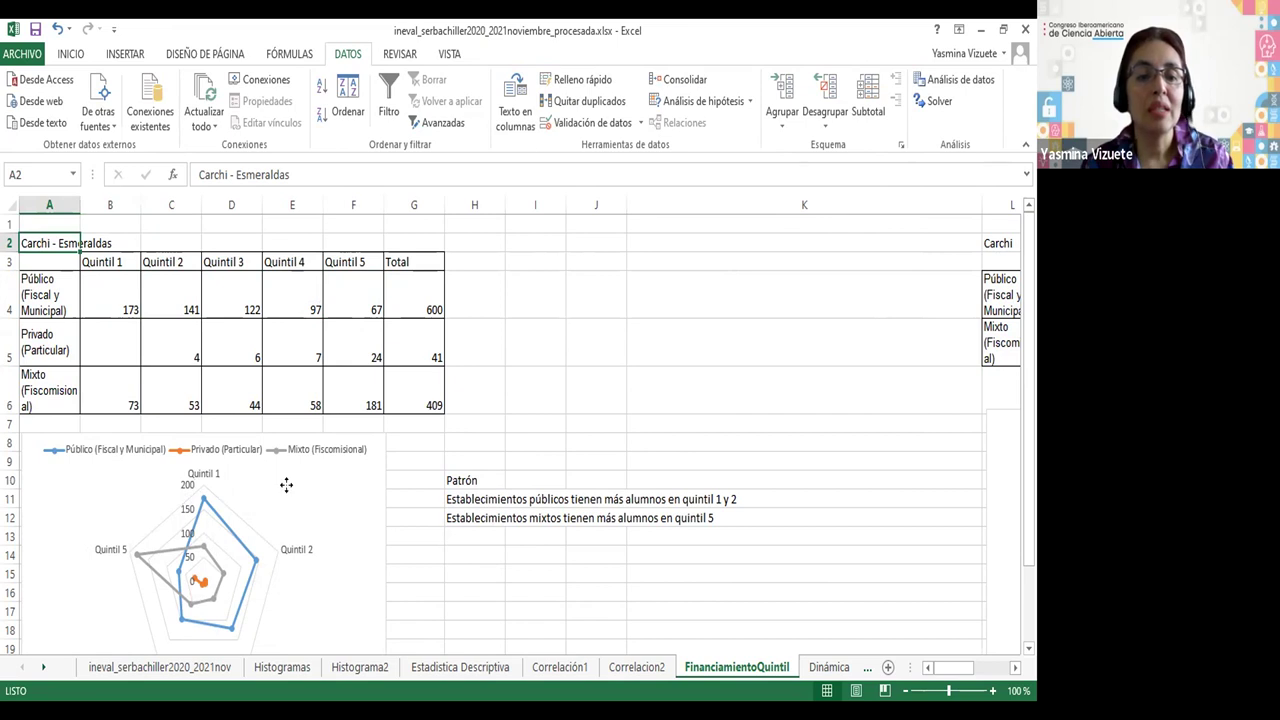
# - Compare the Carchi - Esmeraldas radar chart and table with the Patrón notes in H11:H12 on public and mixed establishments
pyautogui.click(184, 535)
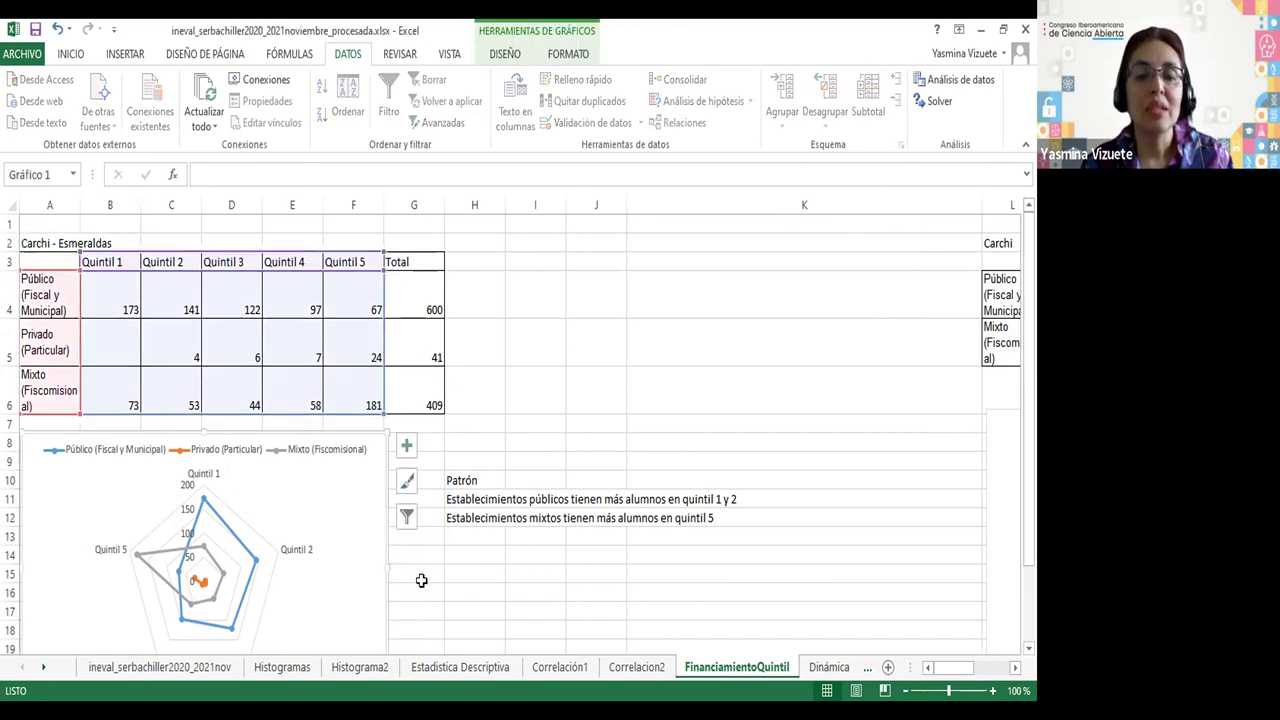
pyautogui.click(421, 580)
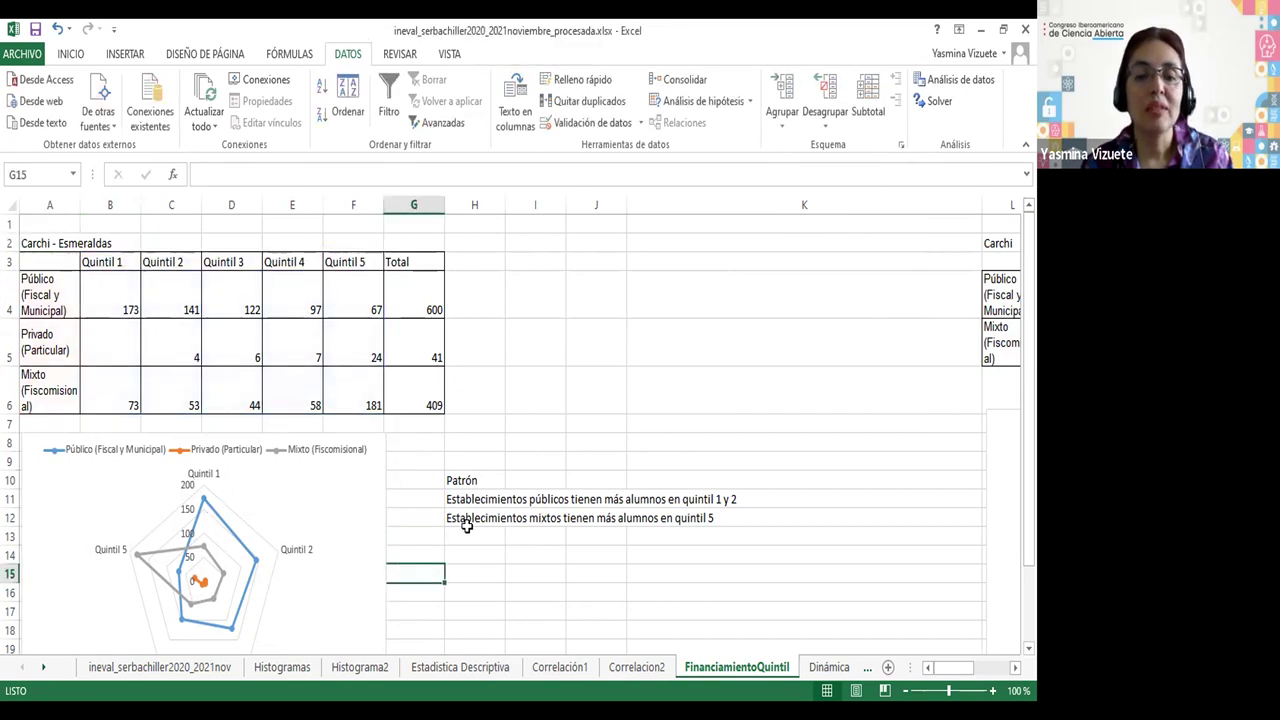
pyautogui.click(484, 500)
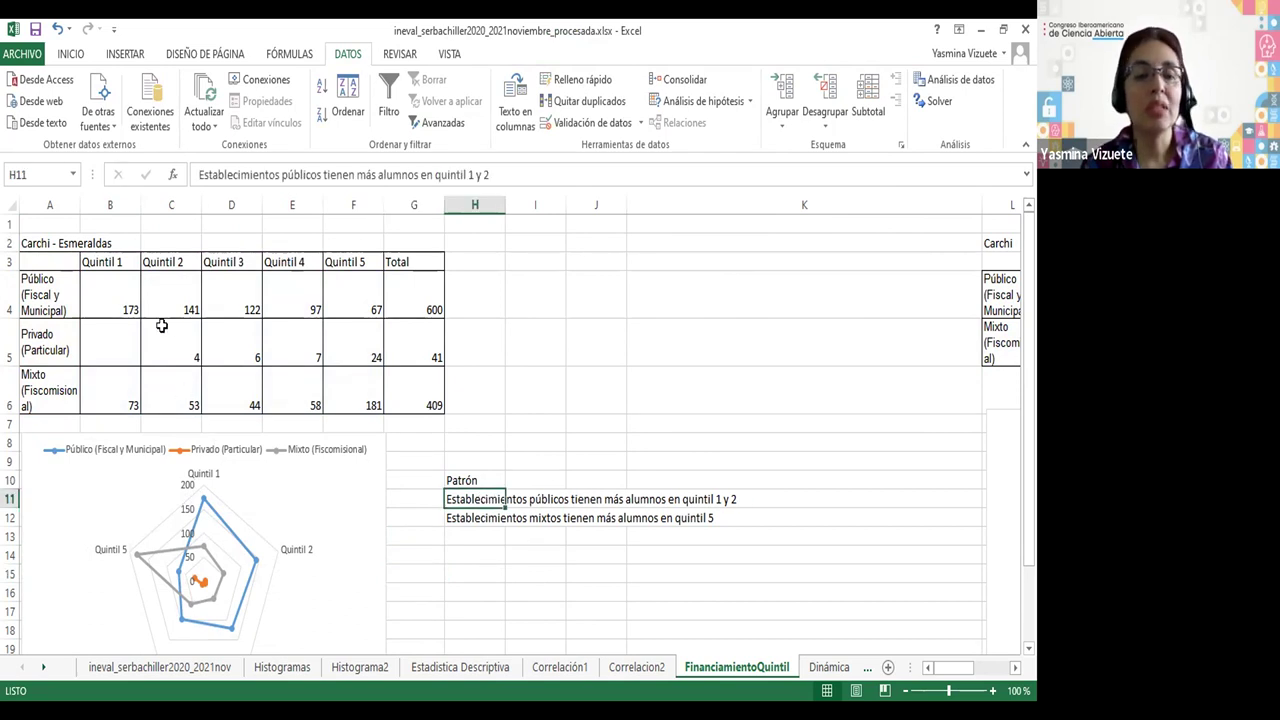
pyautogui.click(170, 262)
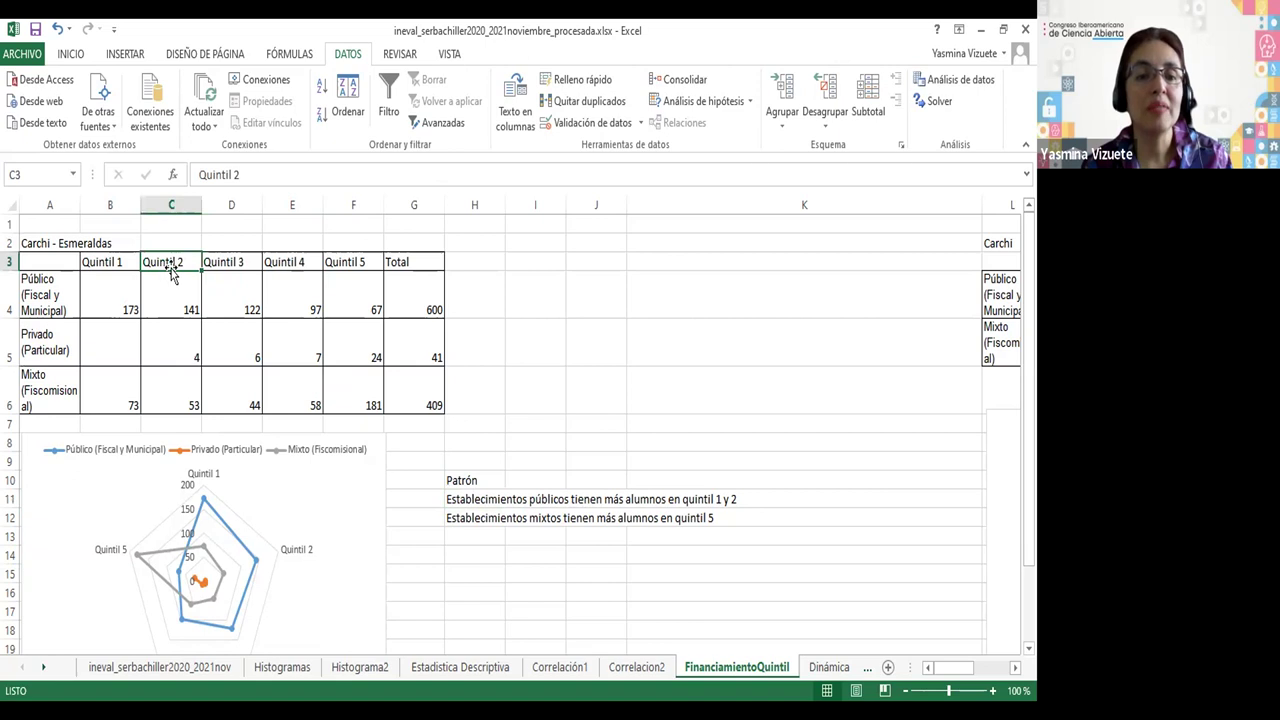
pyautogui.moveTo(180, 306); pyautogui.dragTo(104, 262)
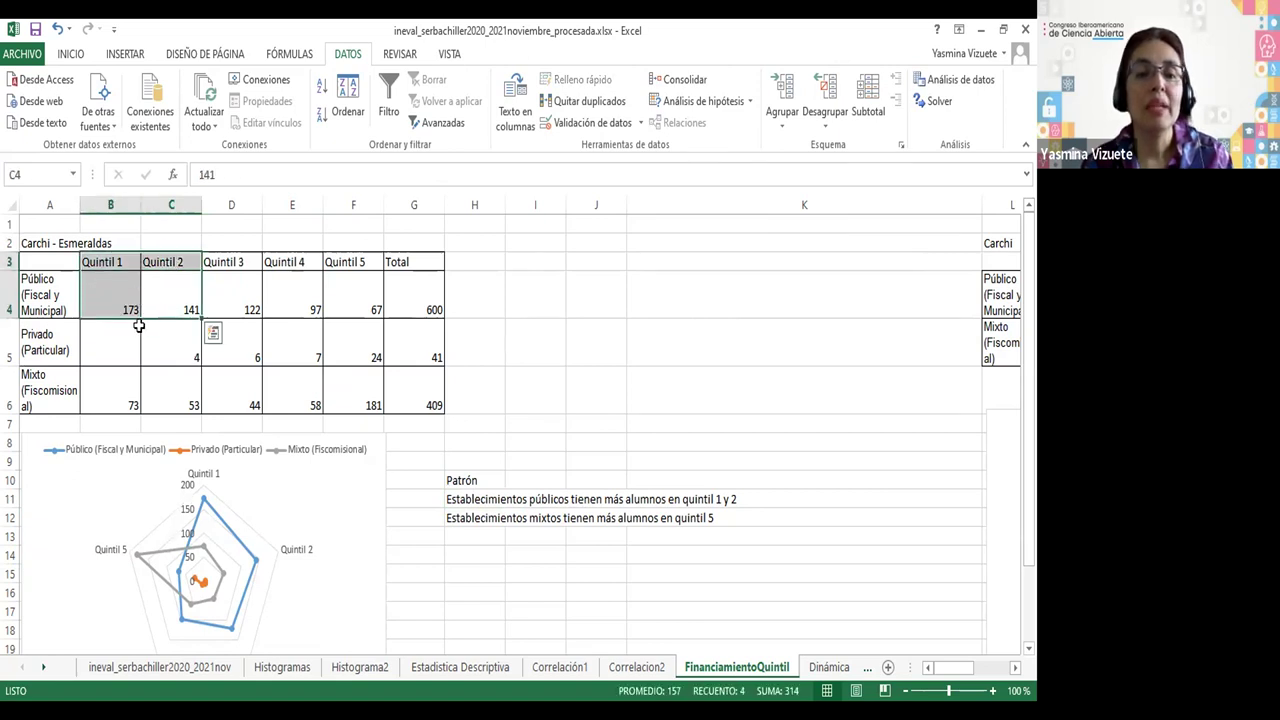
pyautogui.click(43, 244)
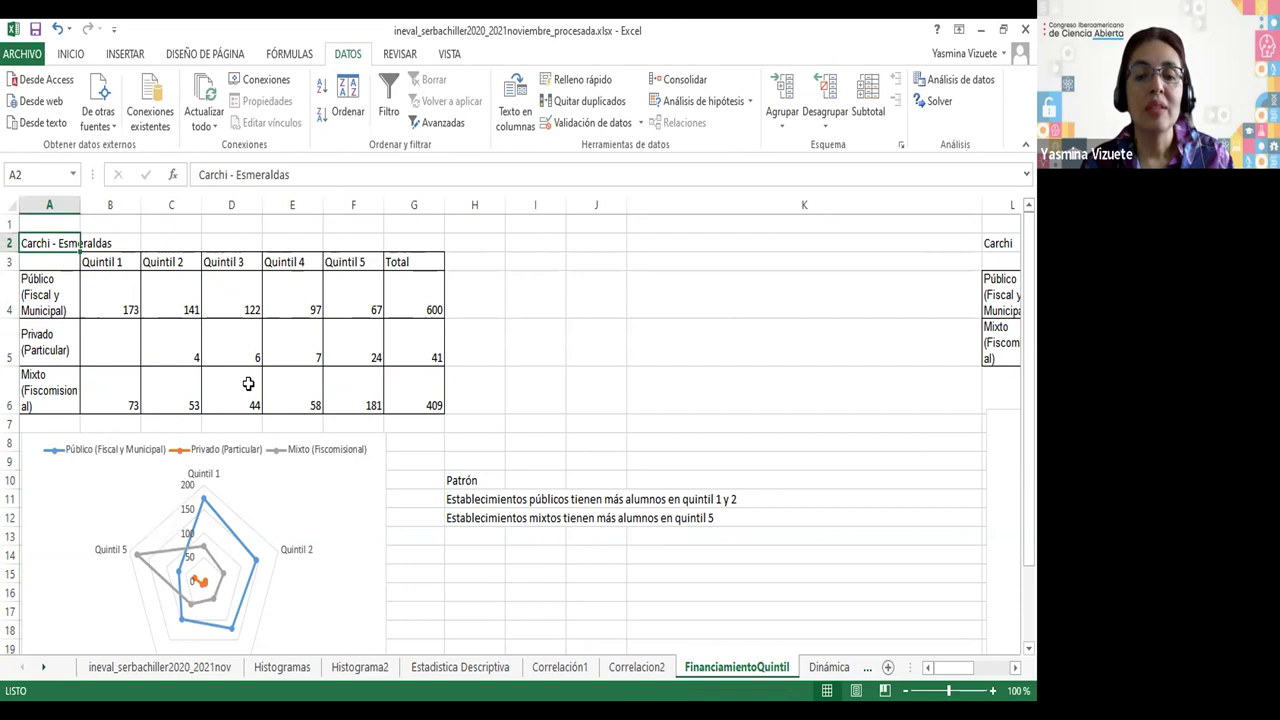
pyautogui.click(462, 522)
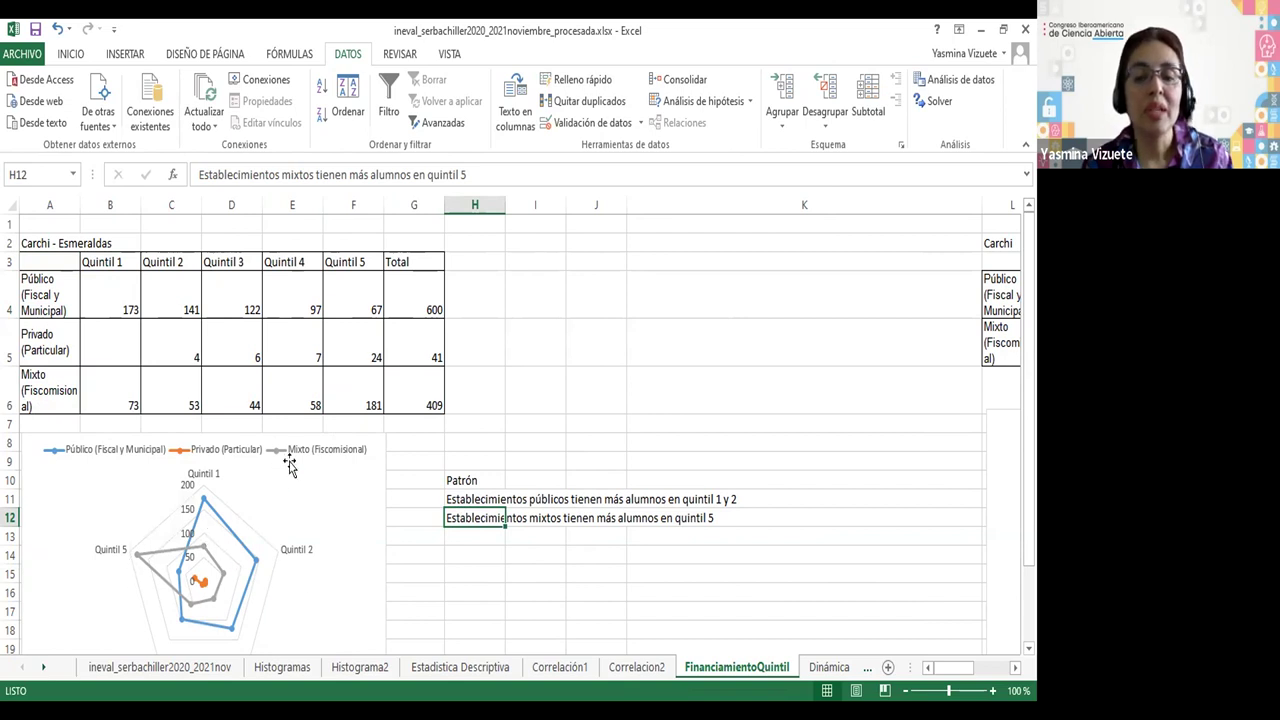
pyautogui.hscroll(5, 1015, 667)
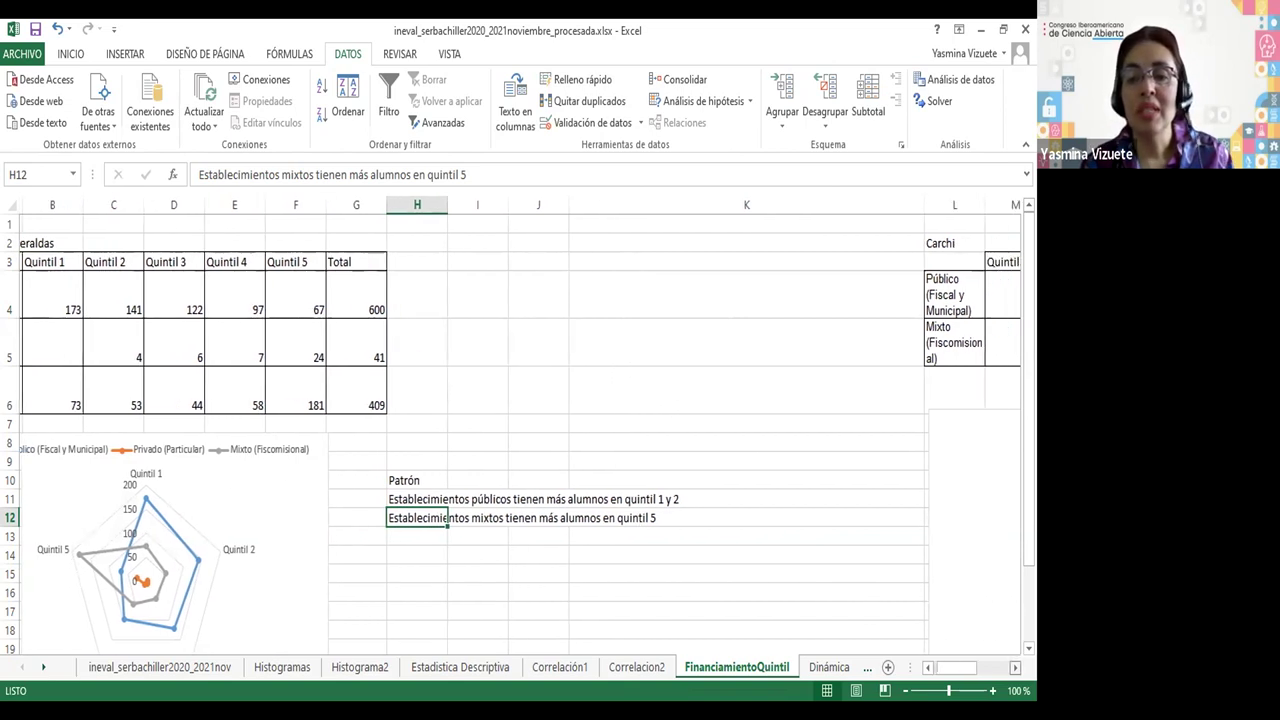
# - Narrow the Carchi radar chart to end at column Q, uncovering the Patrón note in R9:R10, and autofit column T
pyautogui.hscroll(6, 1015, 667)
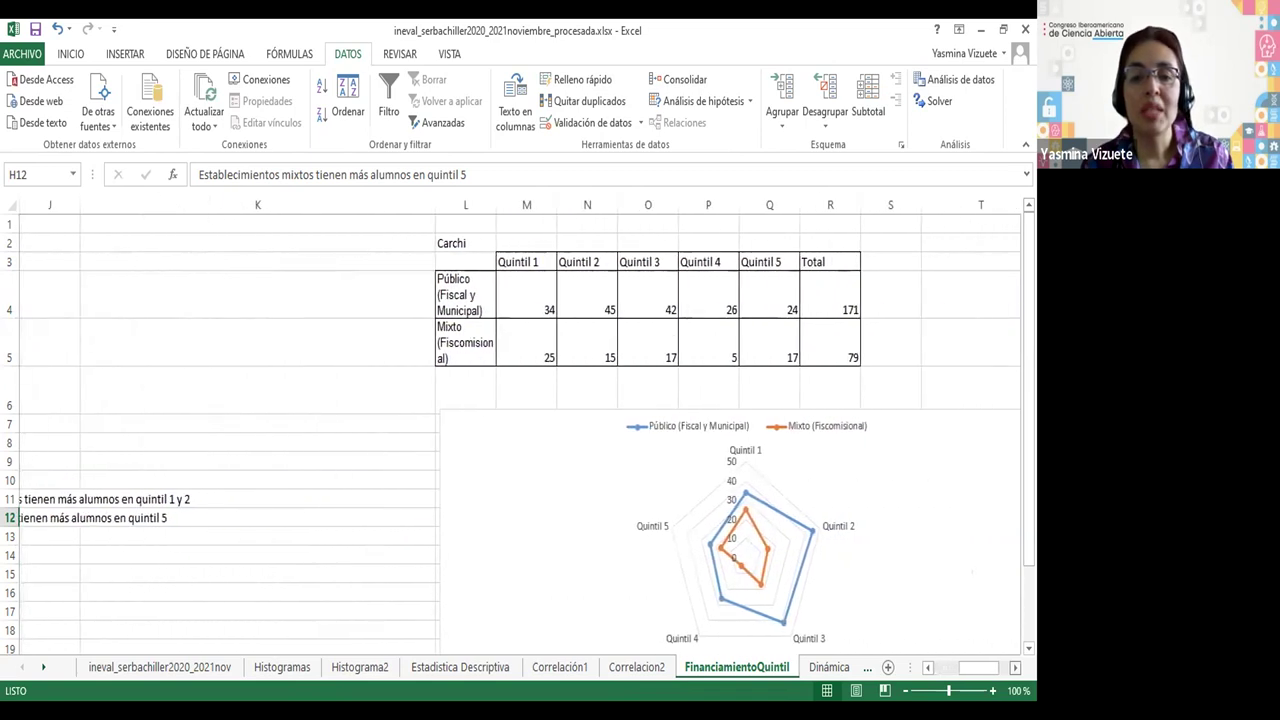
pyautogui.click(531, 505)
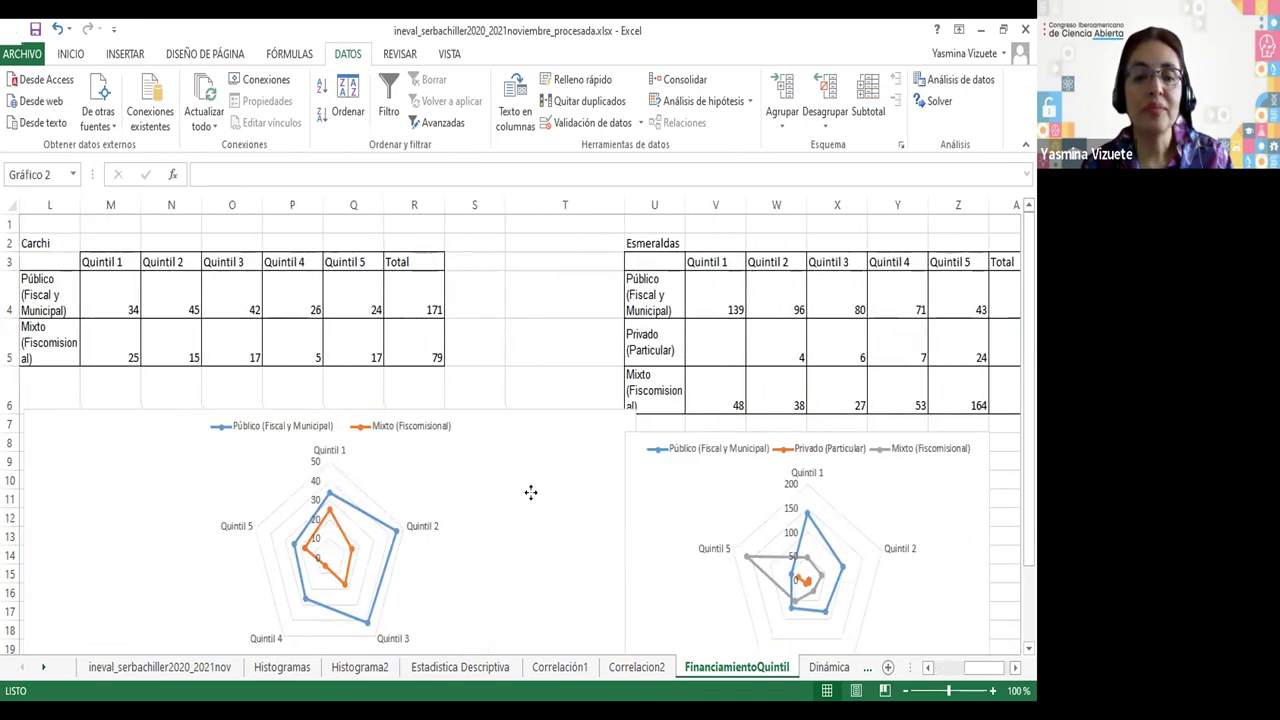
pyautogui.moveTo(636, 546); pyautogui.dragTo(379, 515)
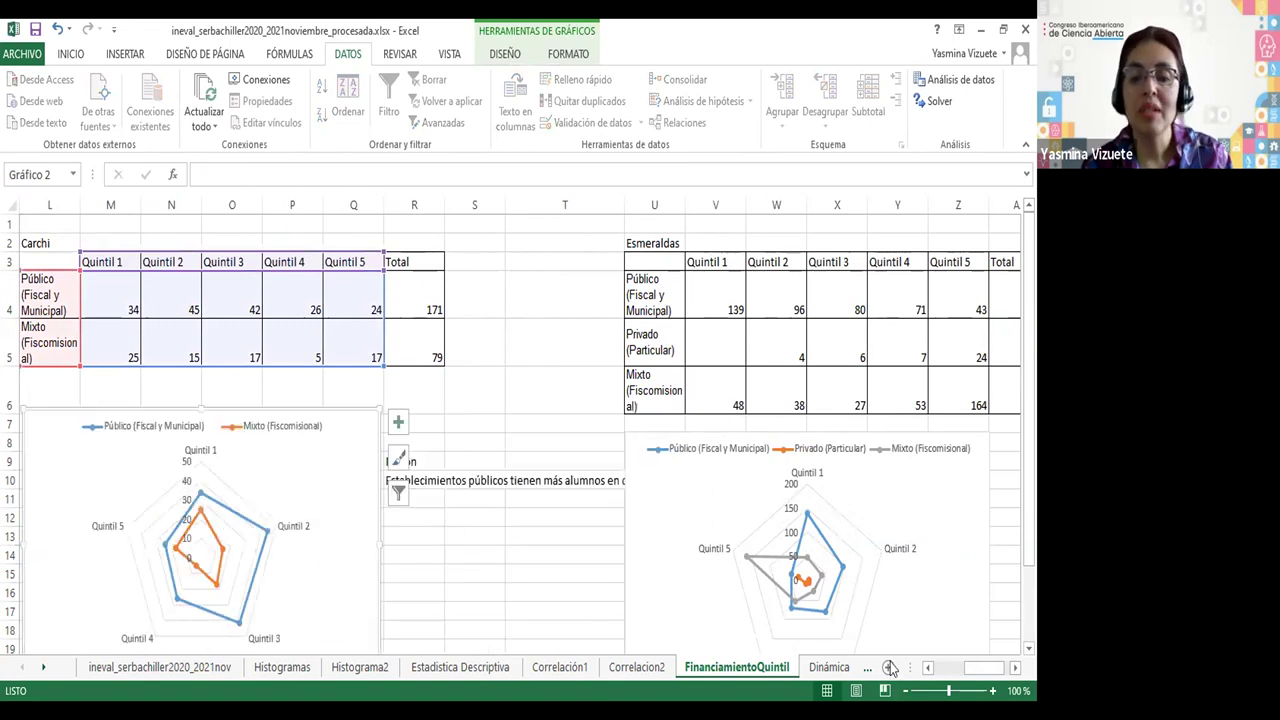
pyautogui.doubleClick(624, 206)
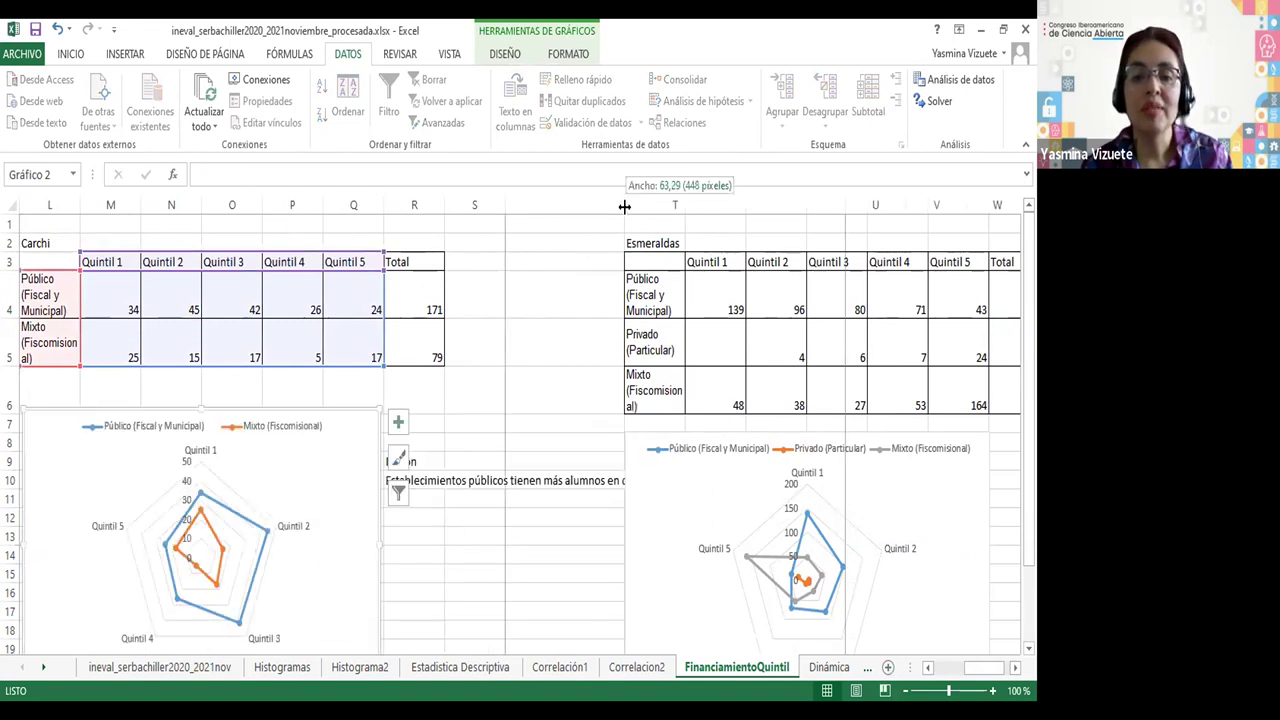
pyautogui.click(929, 668)
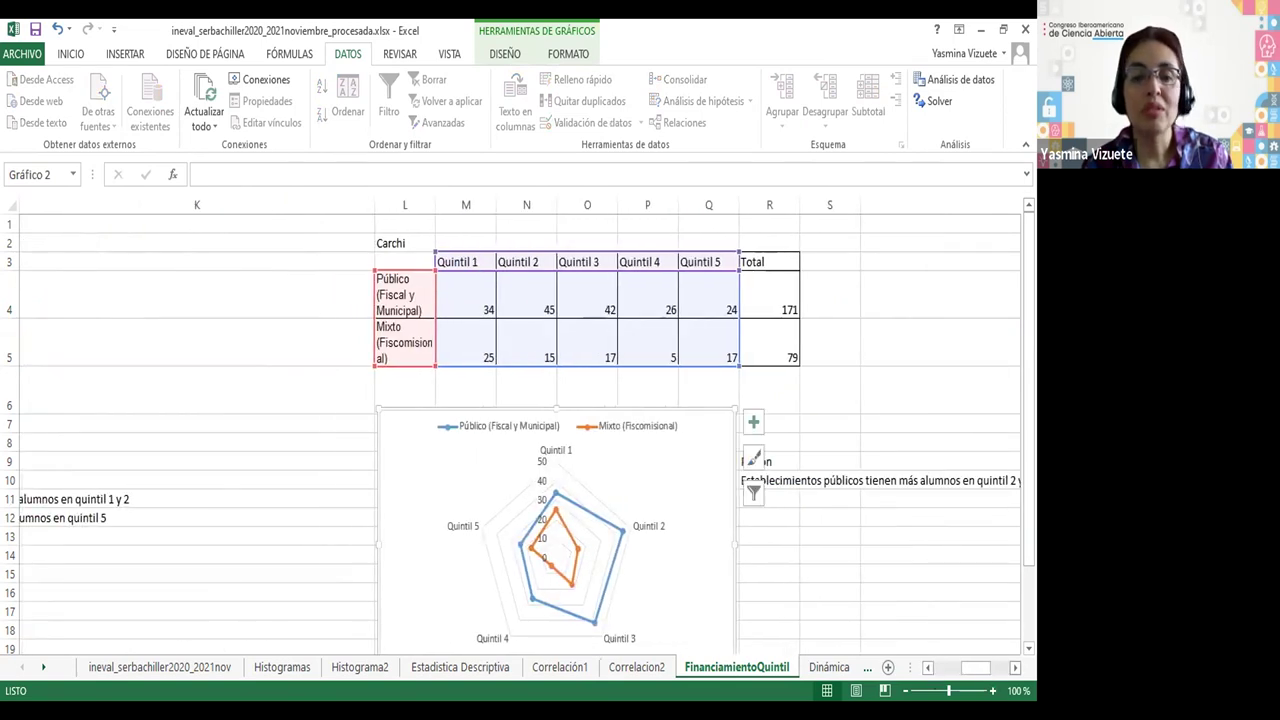
pyautogui.moveTo(969, 672); pyautogui.dragTo(969, 672)
pyautogui.click(829, 574)
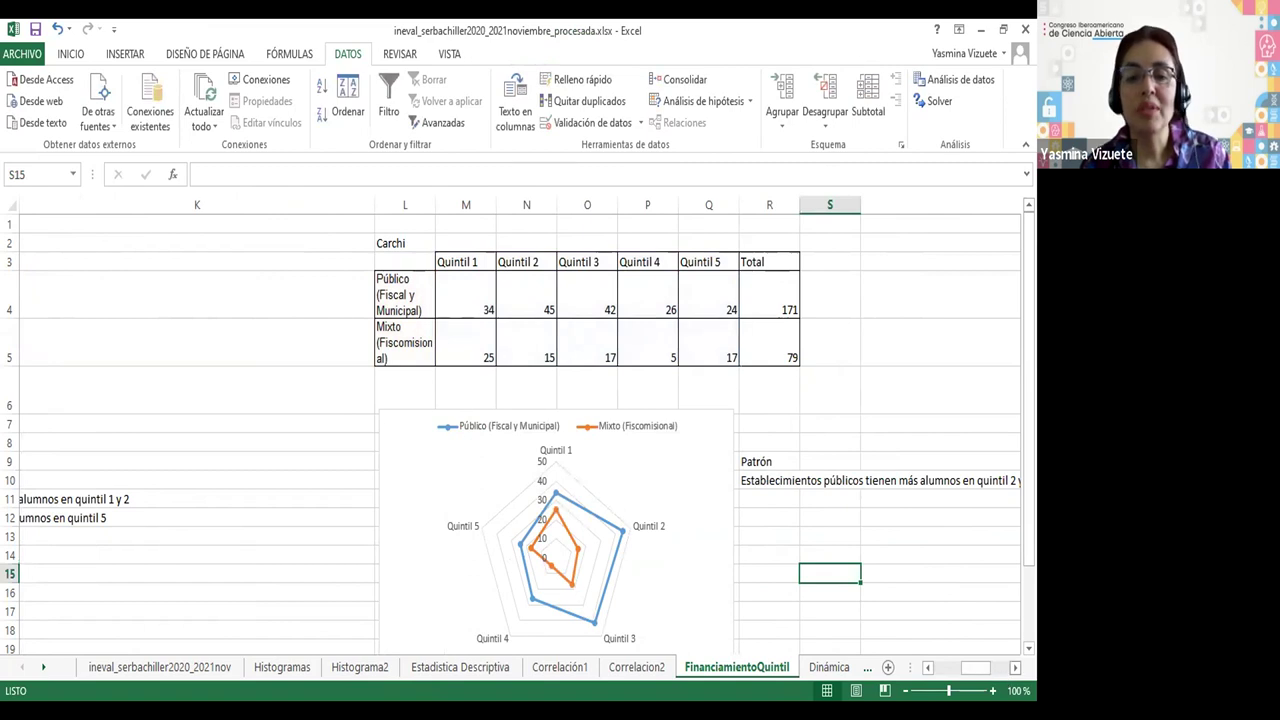
# - Compare the Carchi Patrón note in R10 on public establishments with the radar chart and the table in L2:R5
pyautogui.click(778, 482)
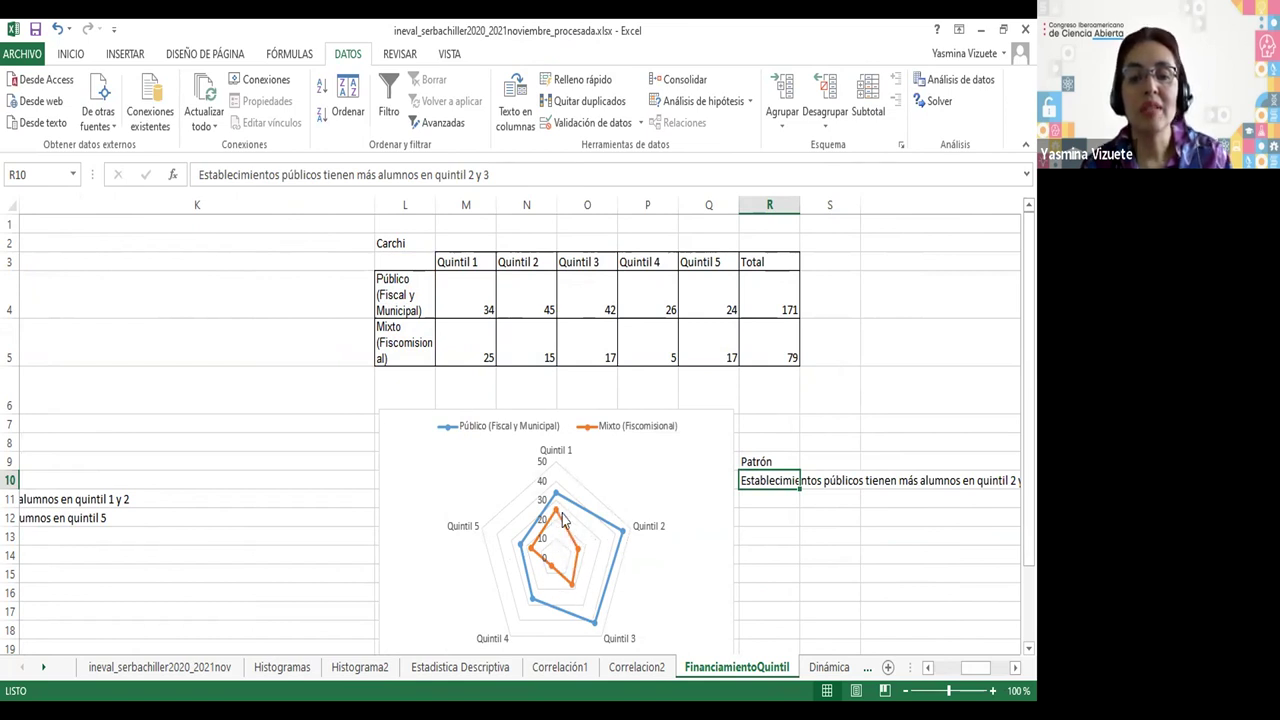
pyautogui.moveTo(557, 517)
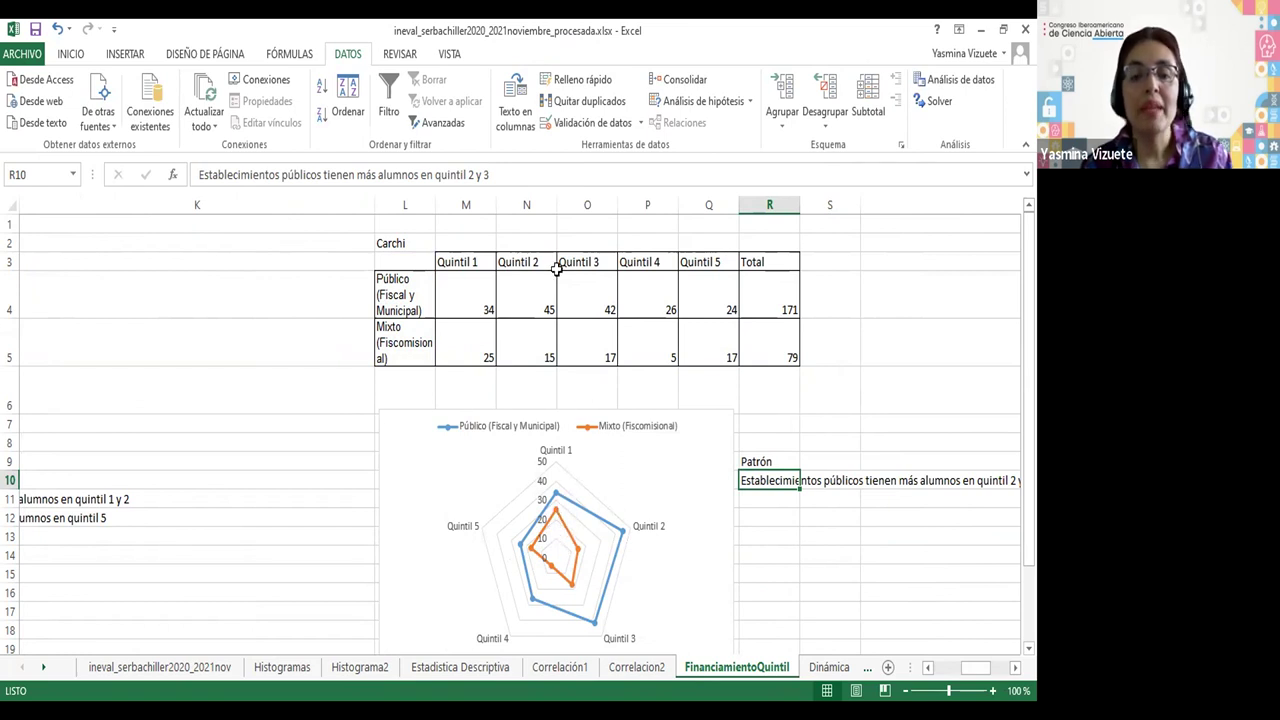
pyautogui.moveTo(425, 243); pyautogui.dragTo(762, 366)
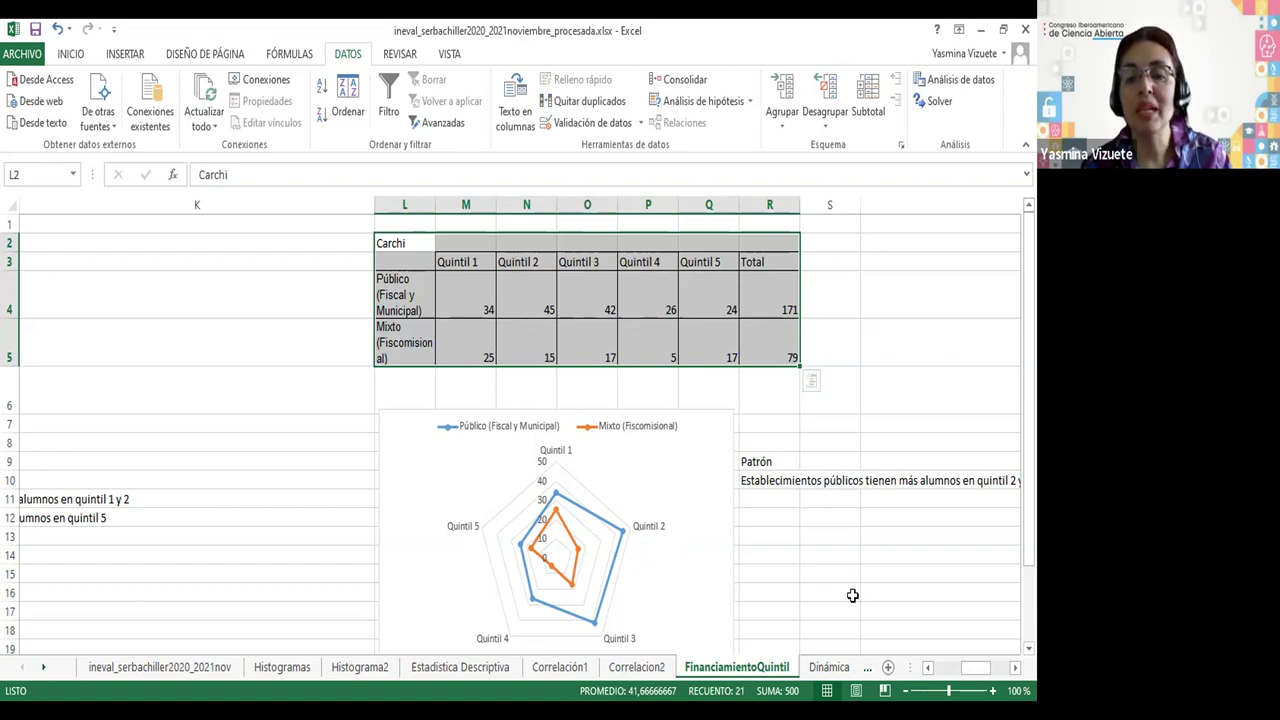
# - Compare the Esmeraldas Patrón note in AB10 with the radar chart and the mixed establishments' Quintil 1 and Quintil 5 counts in row 6
pyautogui.moveTo(970, 676); pyautogui.dragTo(999, 670)
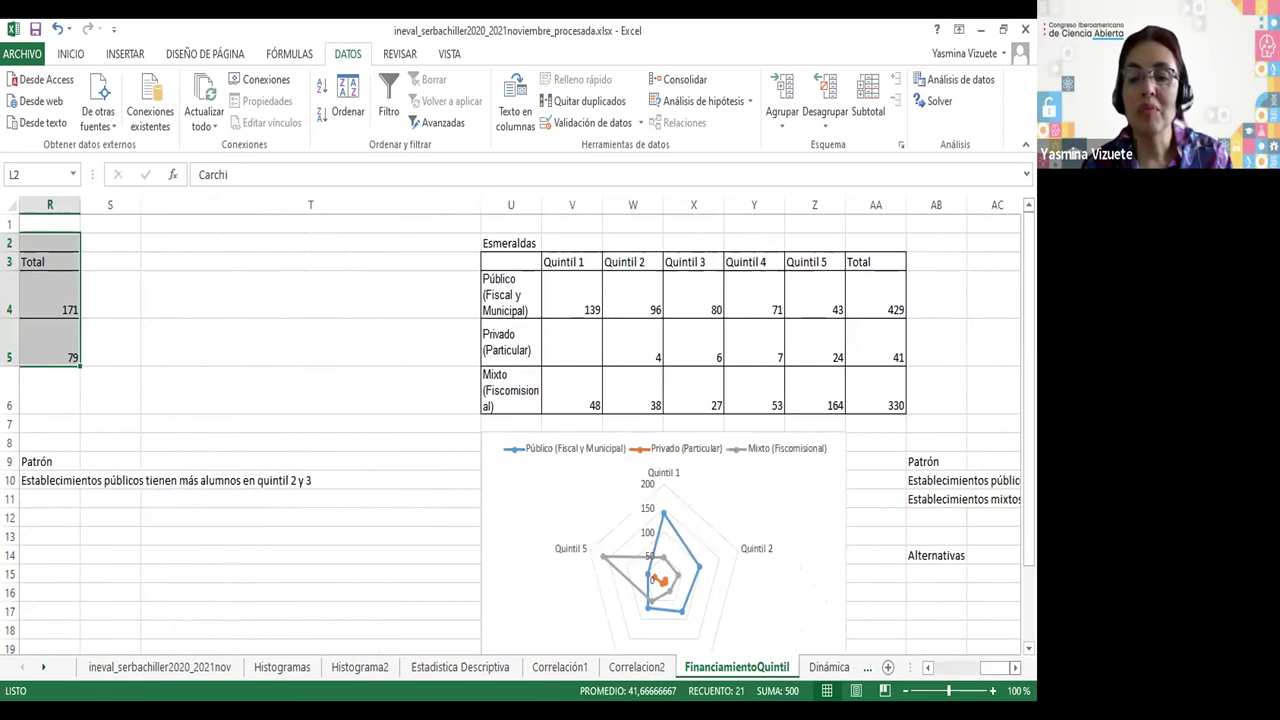
pyautogui.click(927, 667)
pyautogui.click(927, 667)
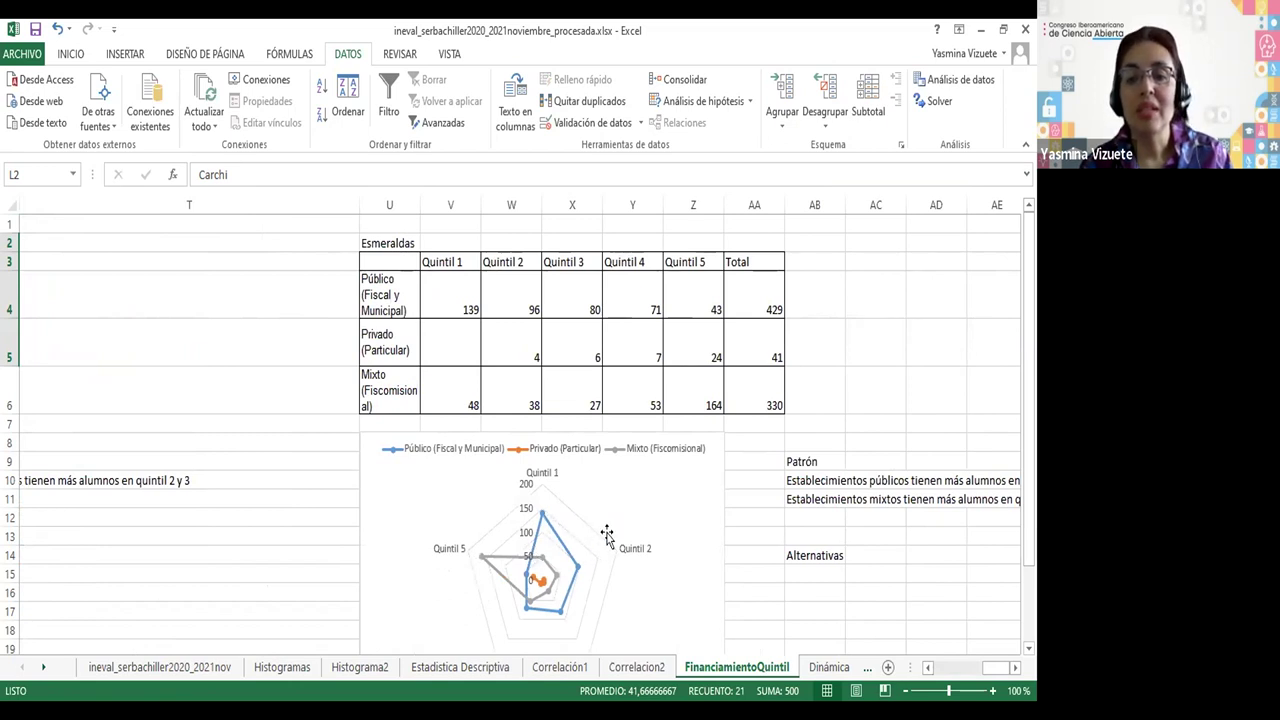
pyautogui.click(838, 482)
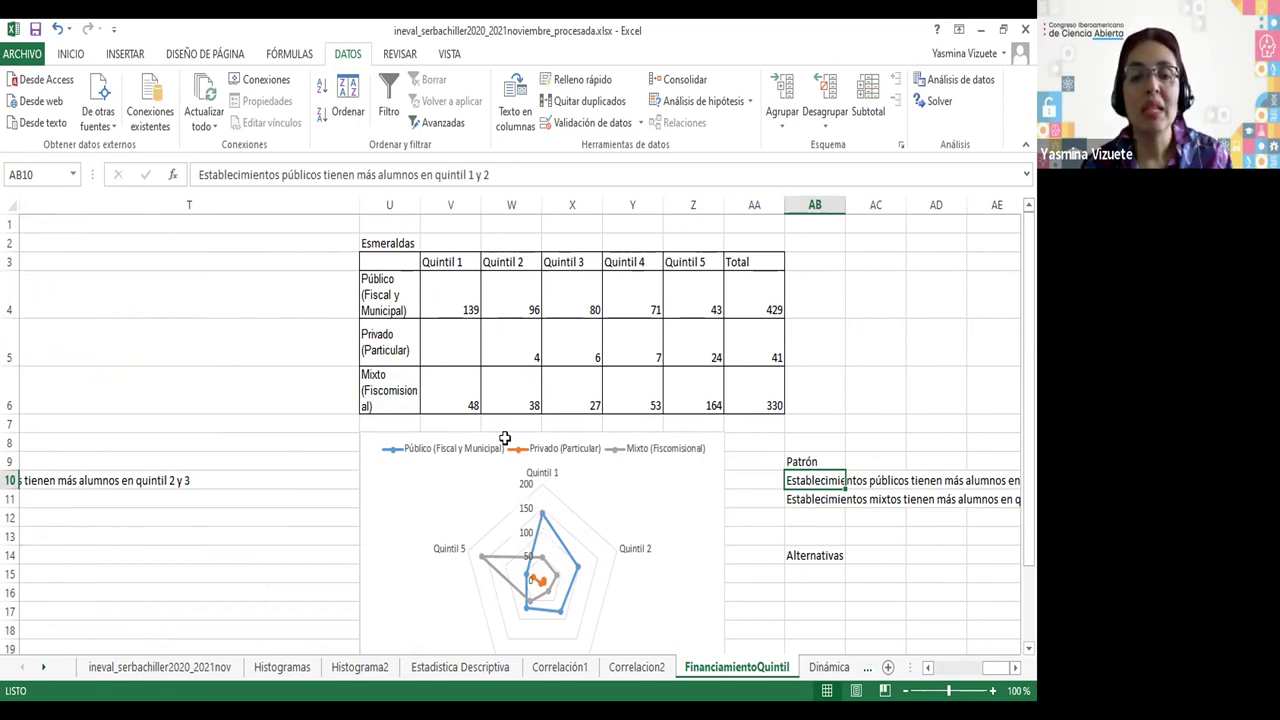
pyautogui.click(401, 390)
pyautogui.click(705, 398)
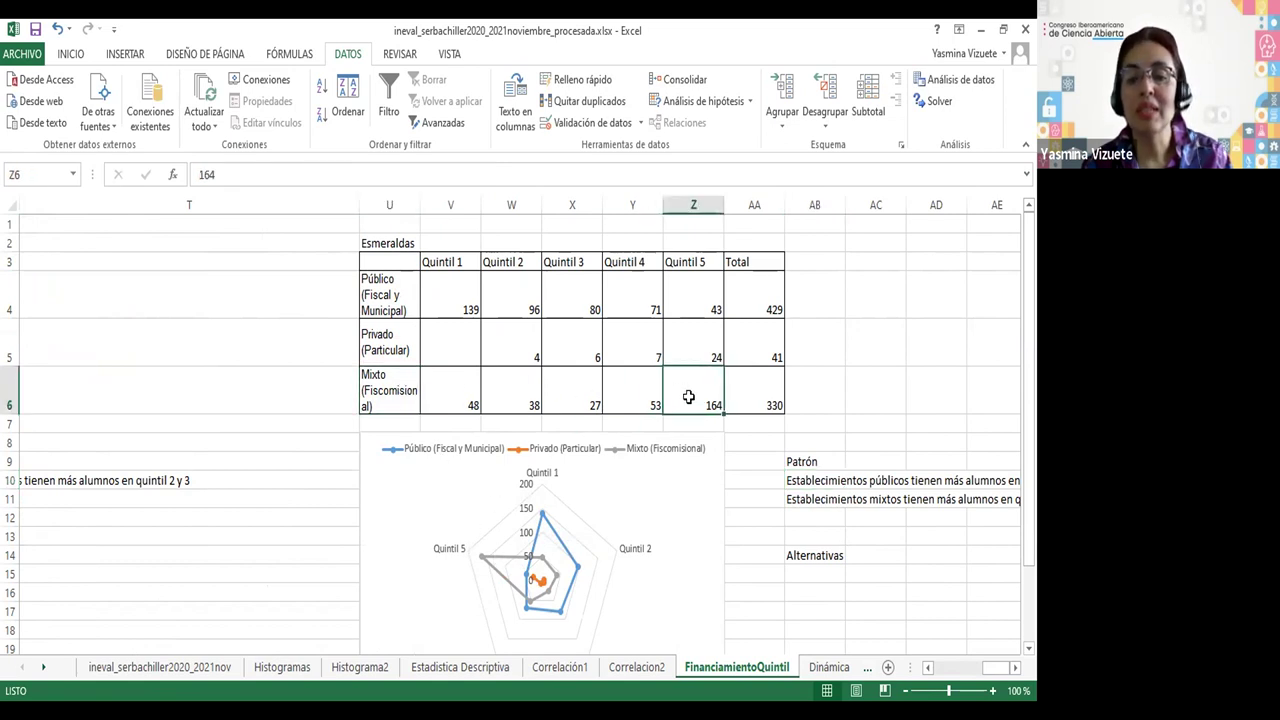
pyautogui.click(451, 391)
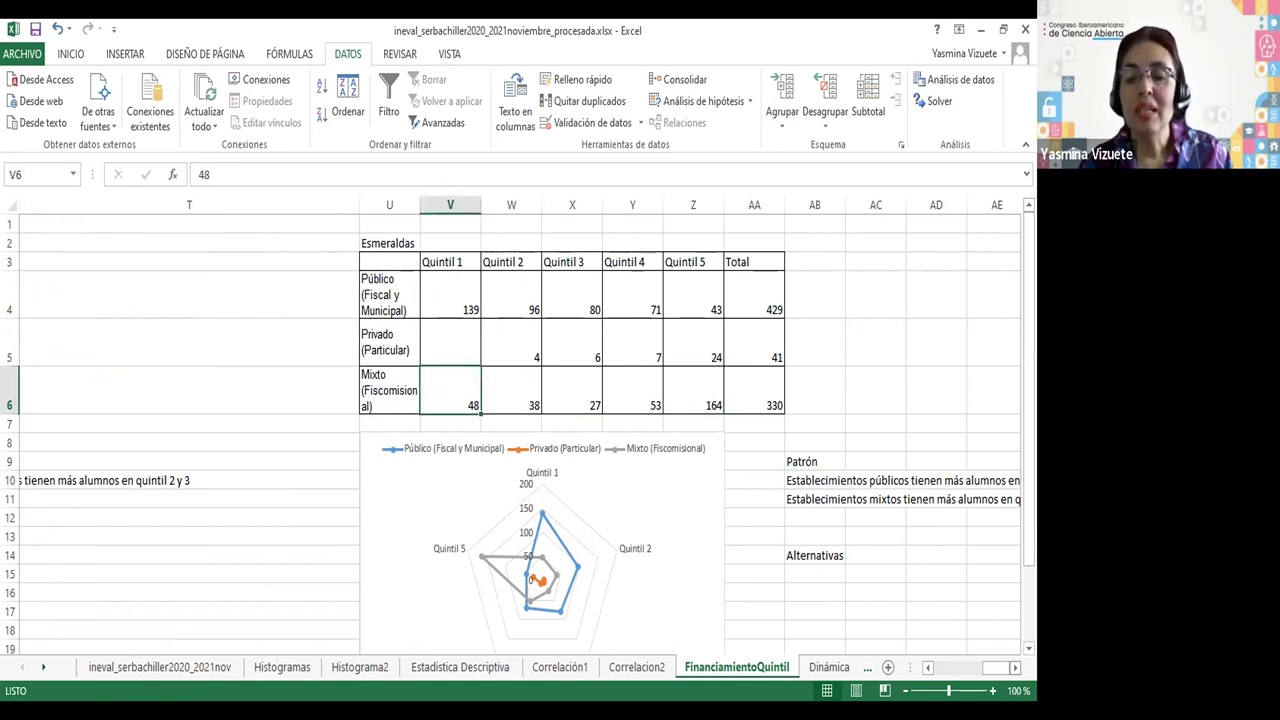
# - Review the Alternativas section in AB14:AB15 alongside the Esmeraldas mixed establishments' Quintil 5 count in Z6
pyautogui.hscroll(2, 923, 671)
pyautogui.click(929, 668)
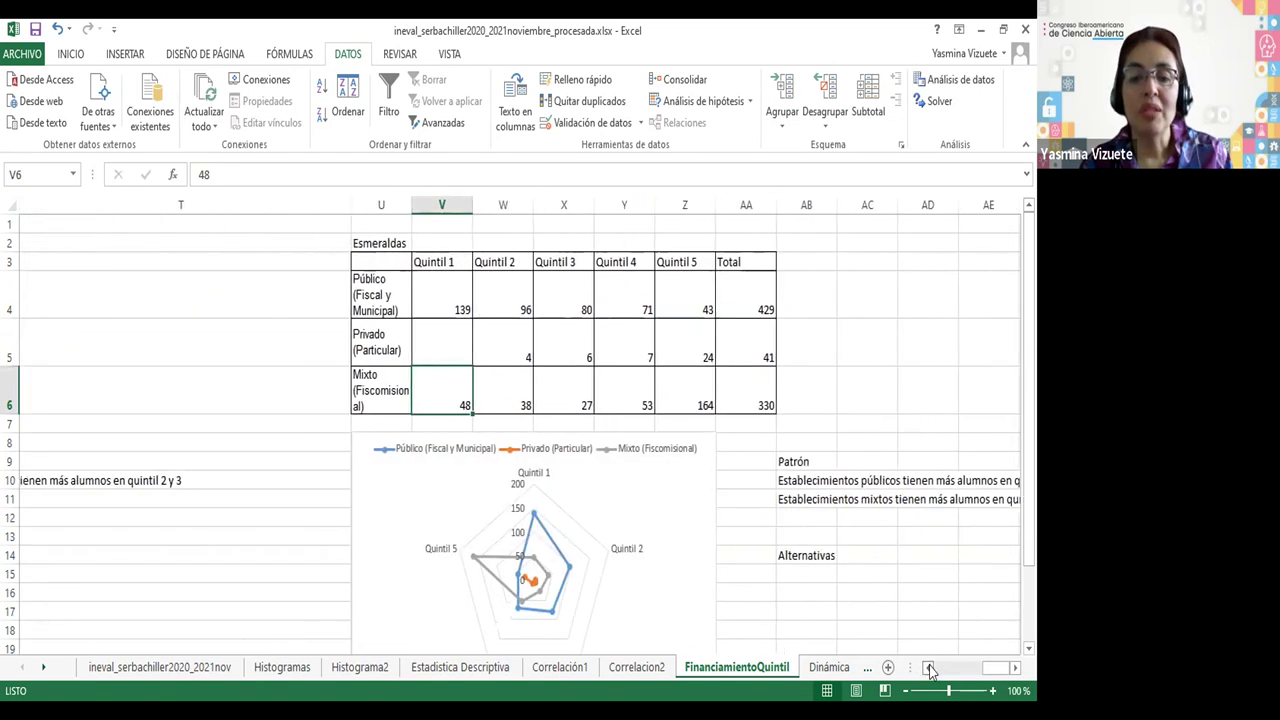
pyautogui.click(829, 554)
pyautogui.click(821, 578)
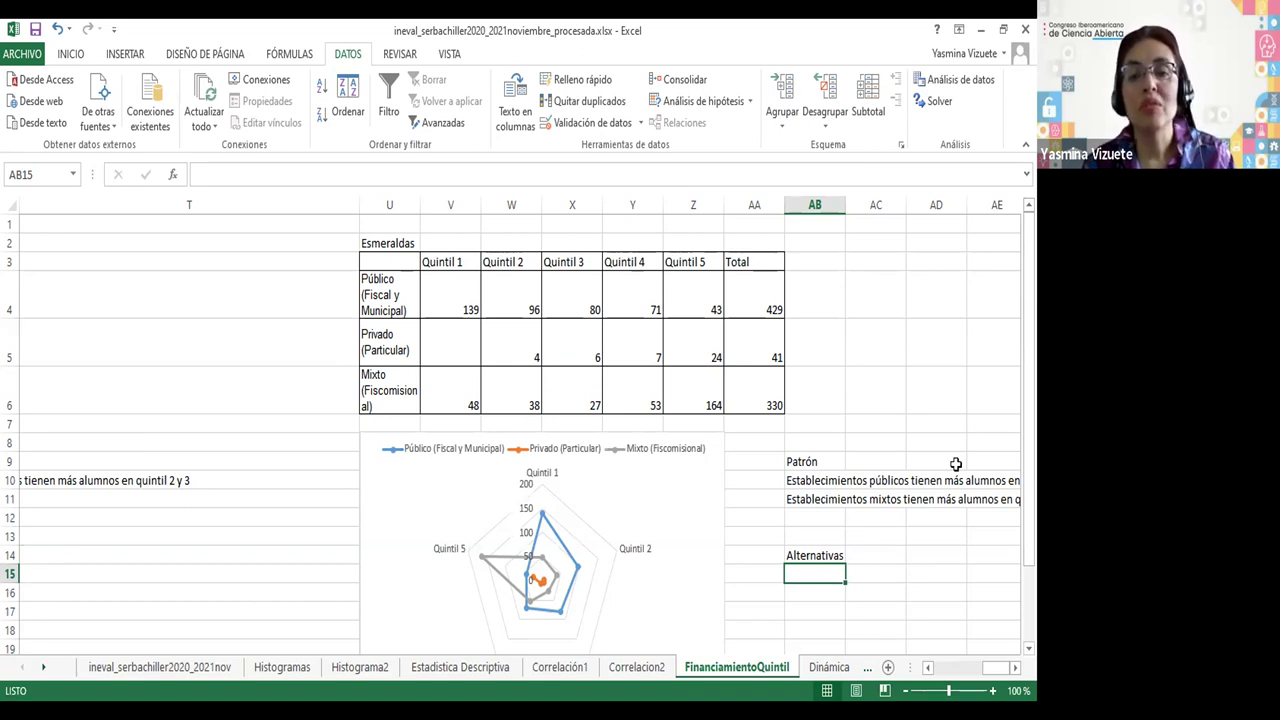
pyautogui.click(703, 400)
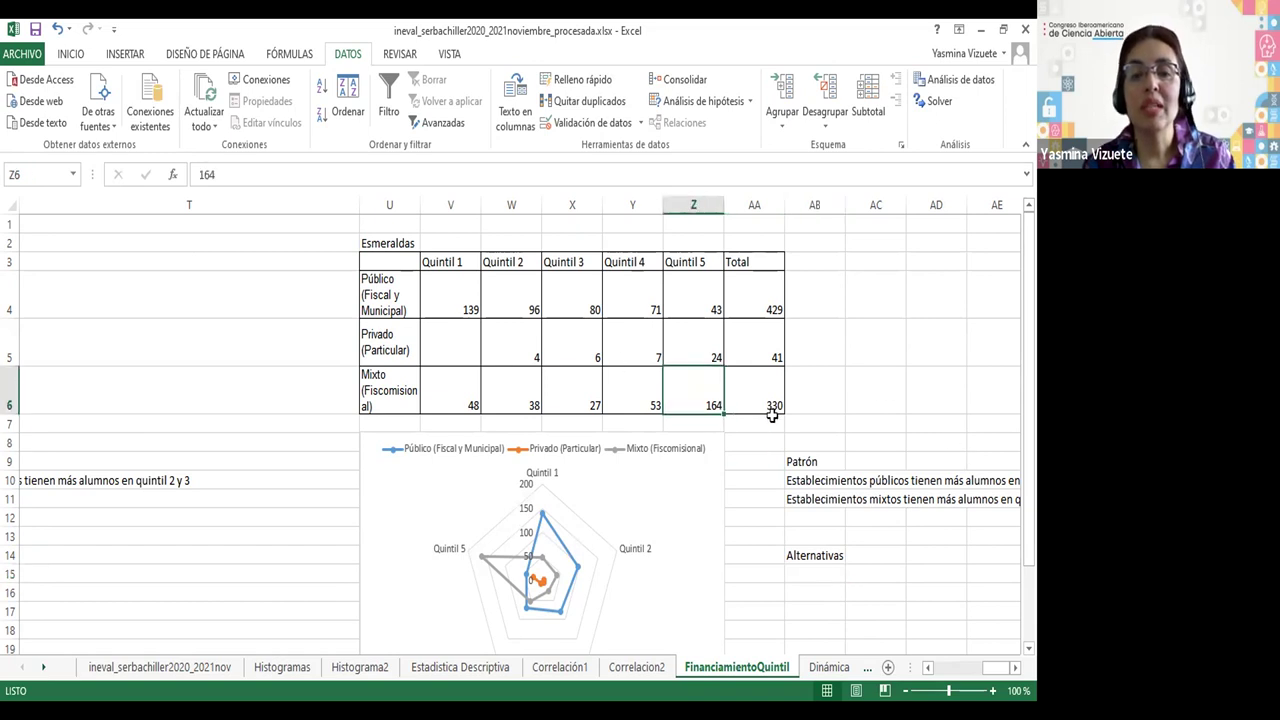